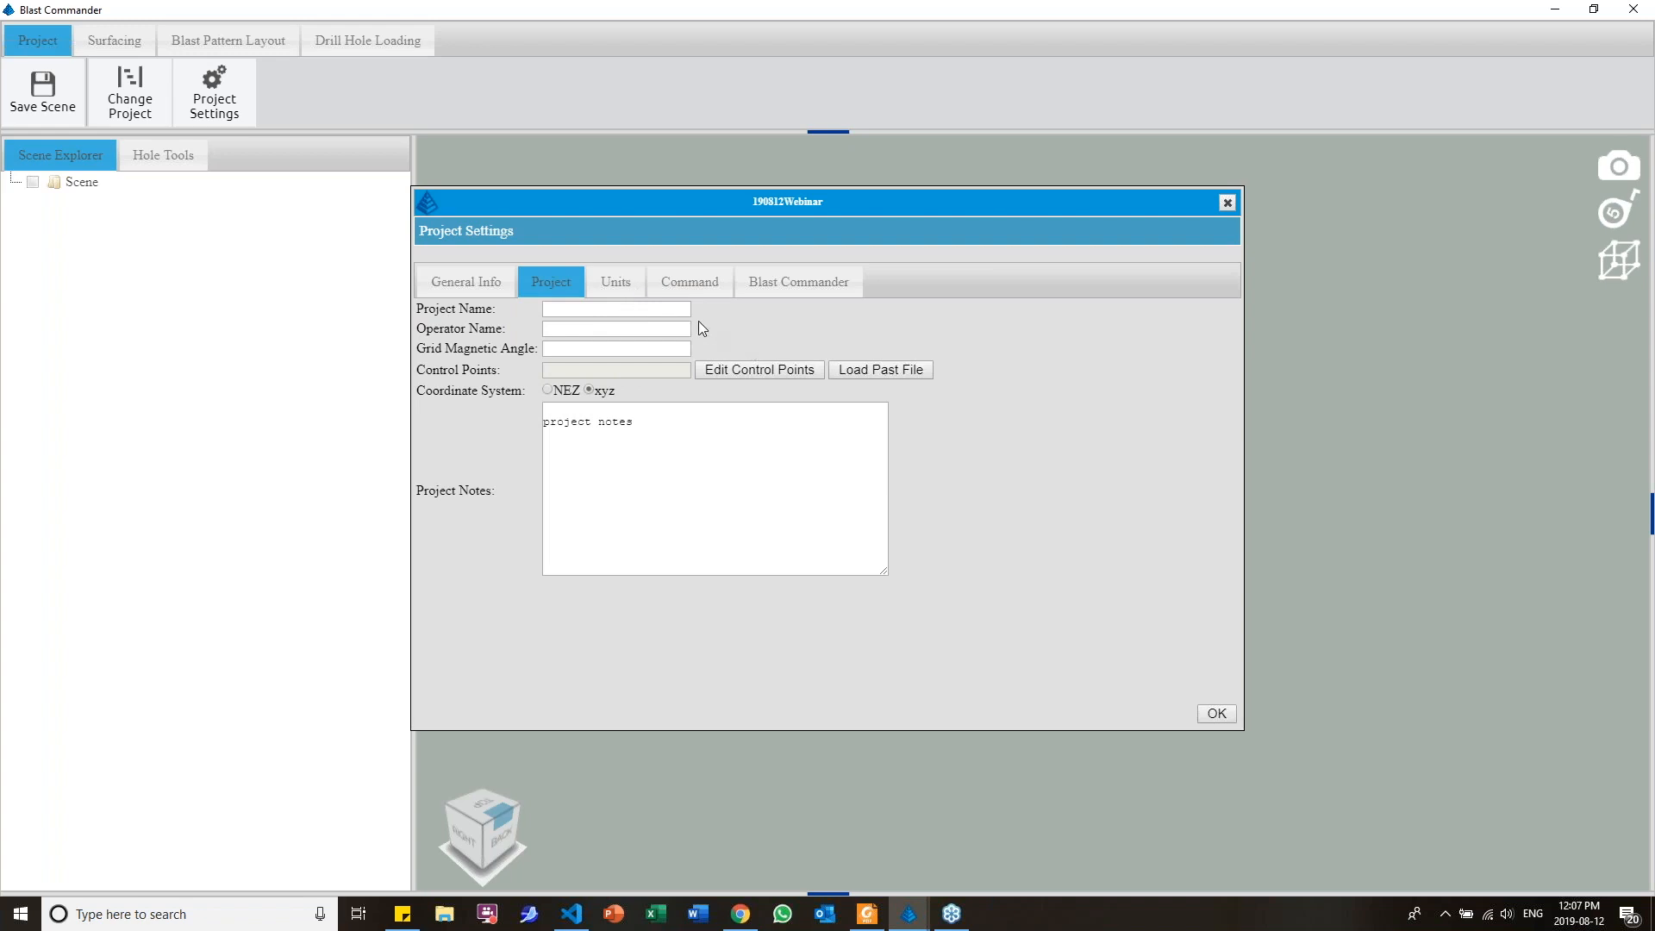
{"action": "left_click", "coordinate": [810, 365]}
{"action": "left_click", "coordinate": [692, 46]}
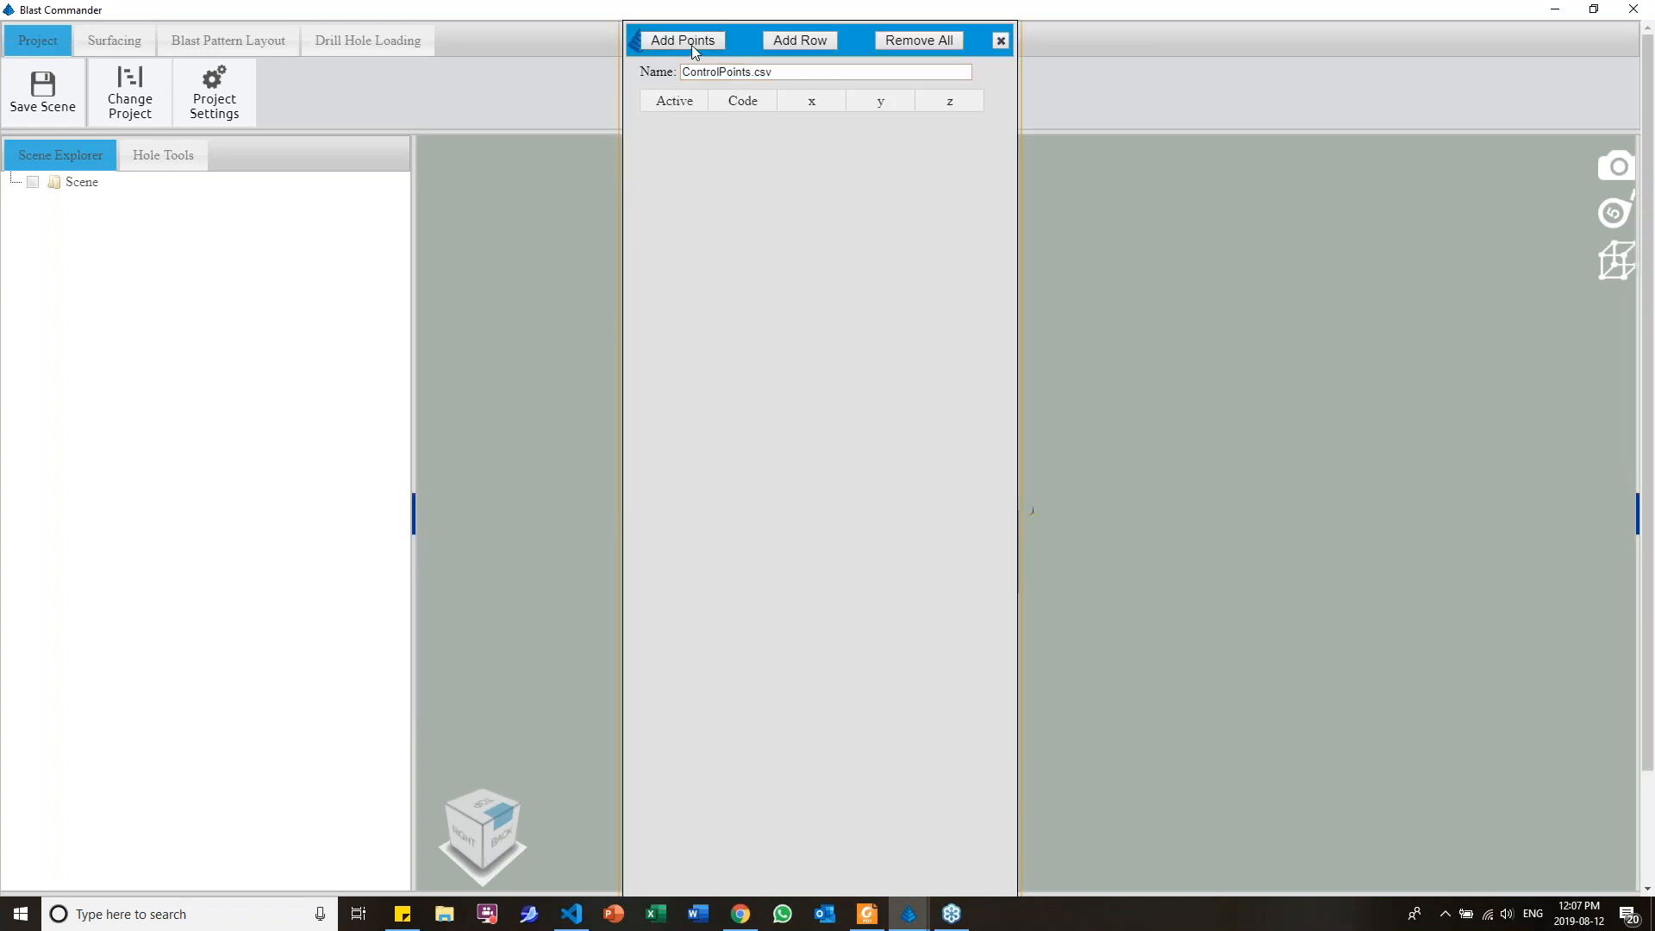
{"action": "left_click", "coordinate": [778, 40]}
{"action": "left_click", "coordinate": [779, 39]}
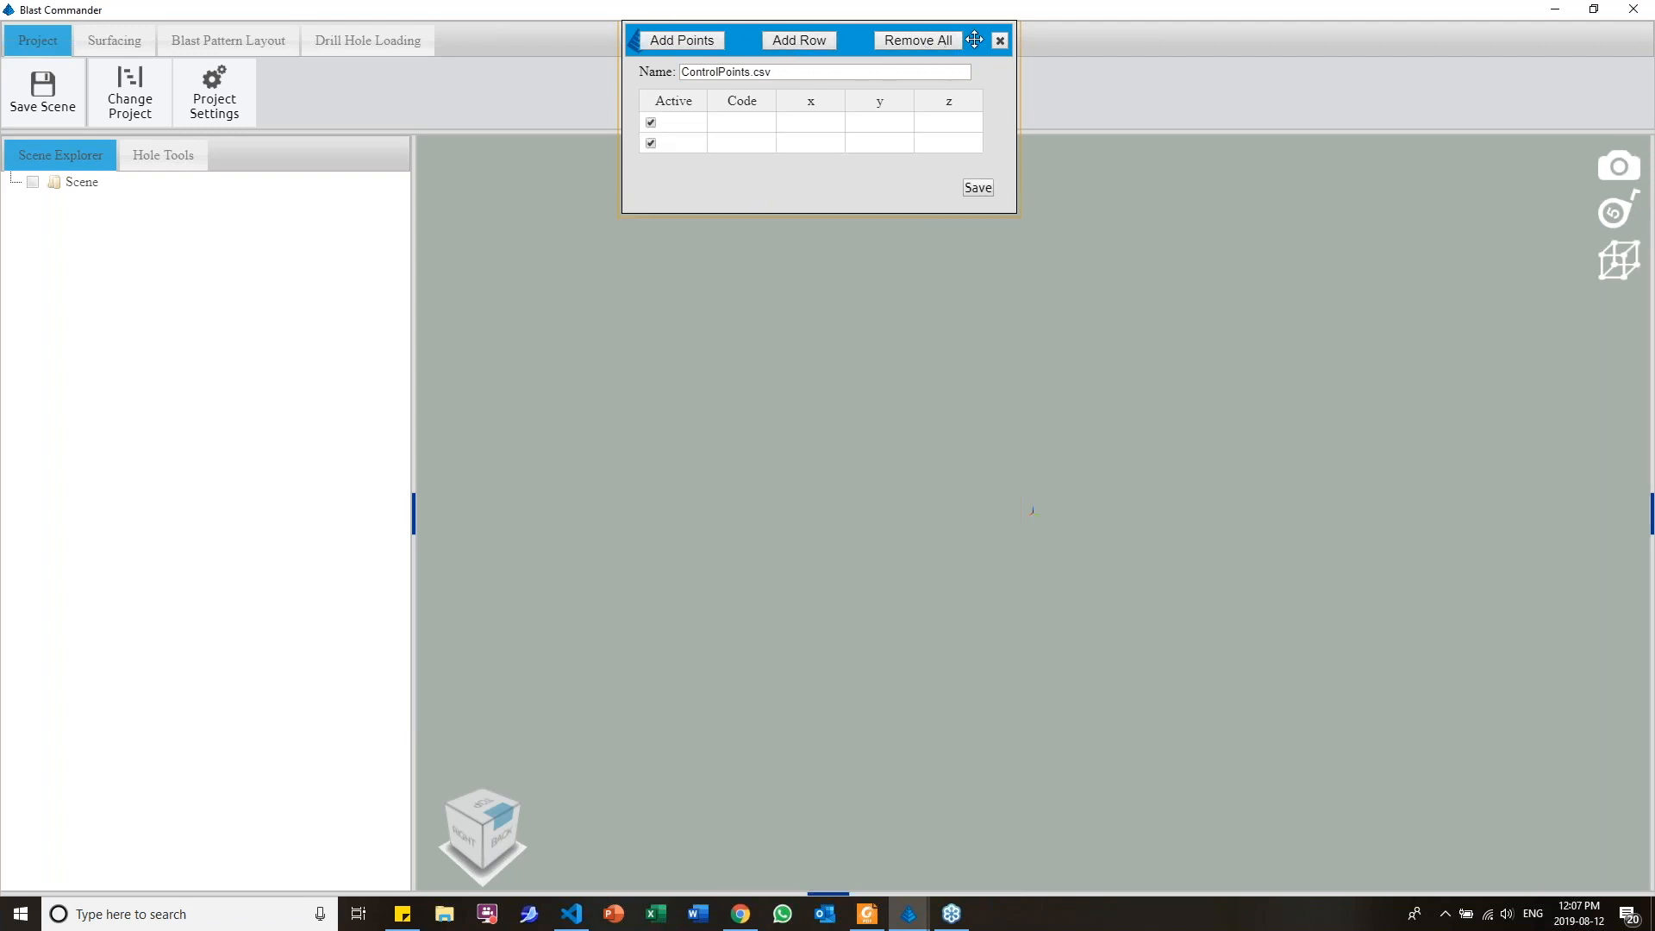
{"action": "left_click", "coordinate": [1000, 41]}
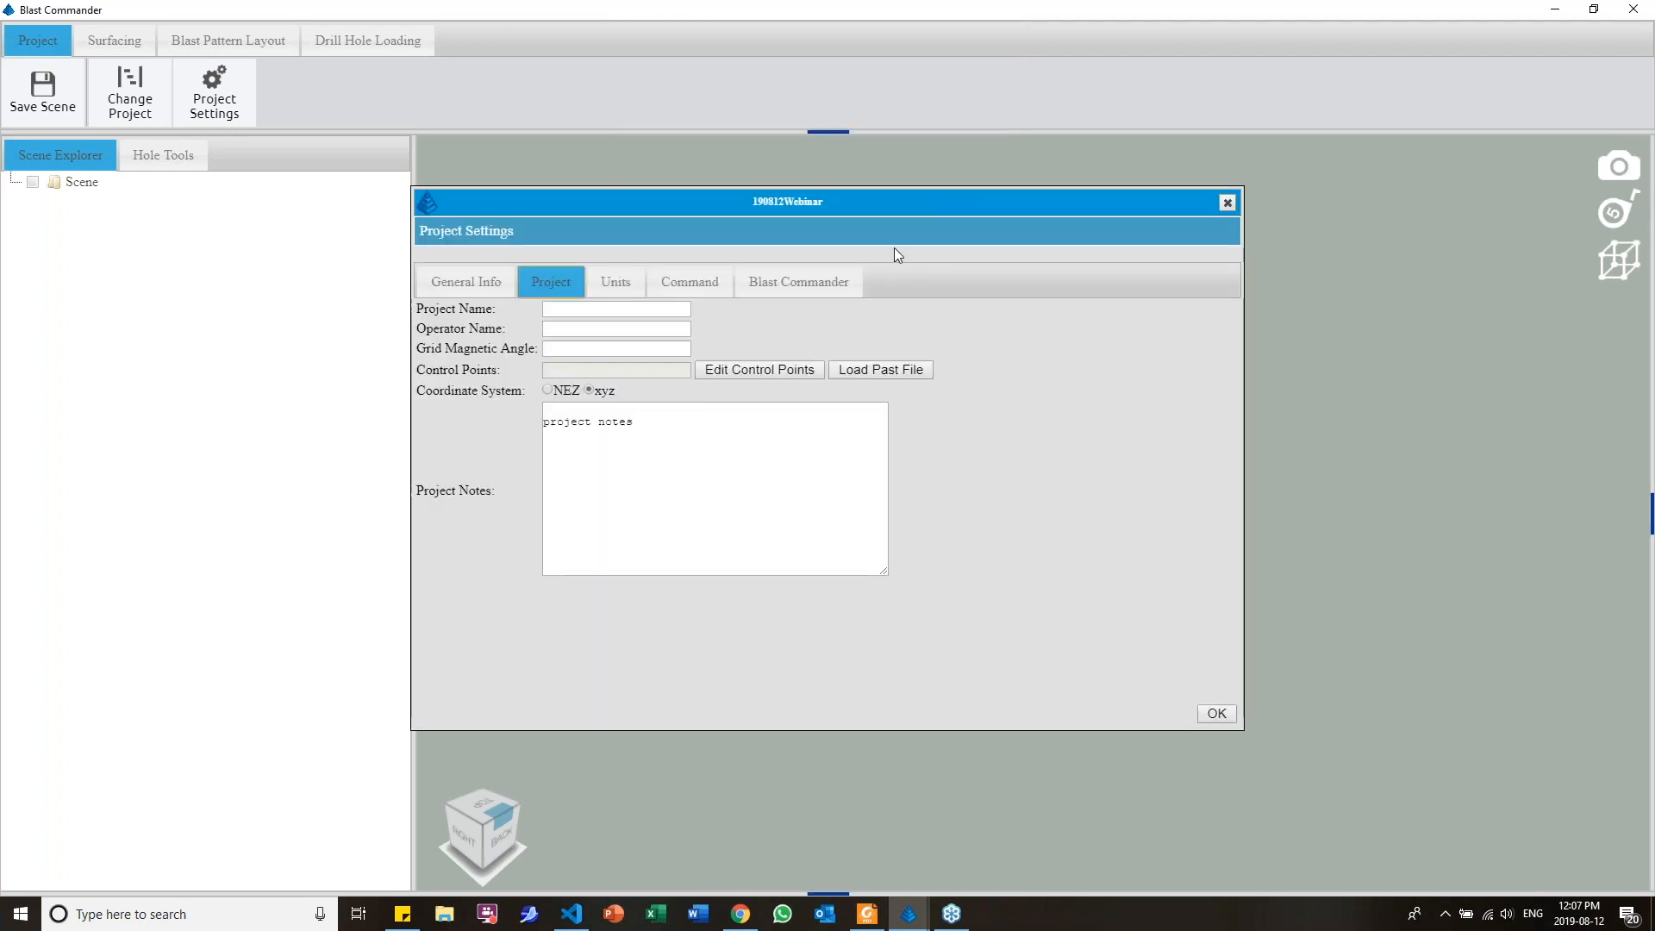
Set the project units to international feet and accept the project settings
{"action": "left_click", "coordinate": [626, 293]}
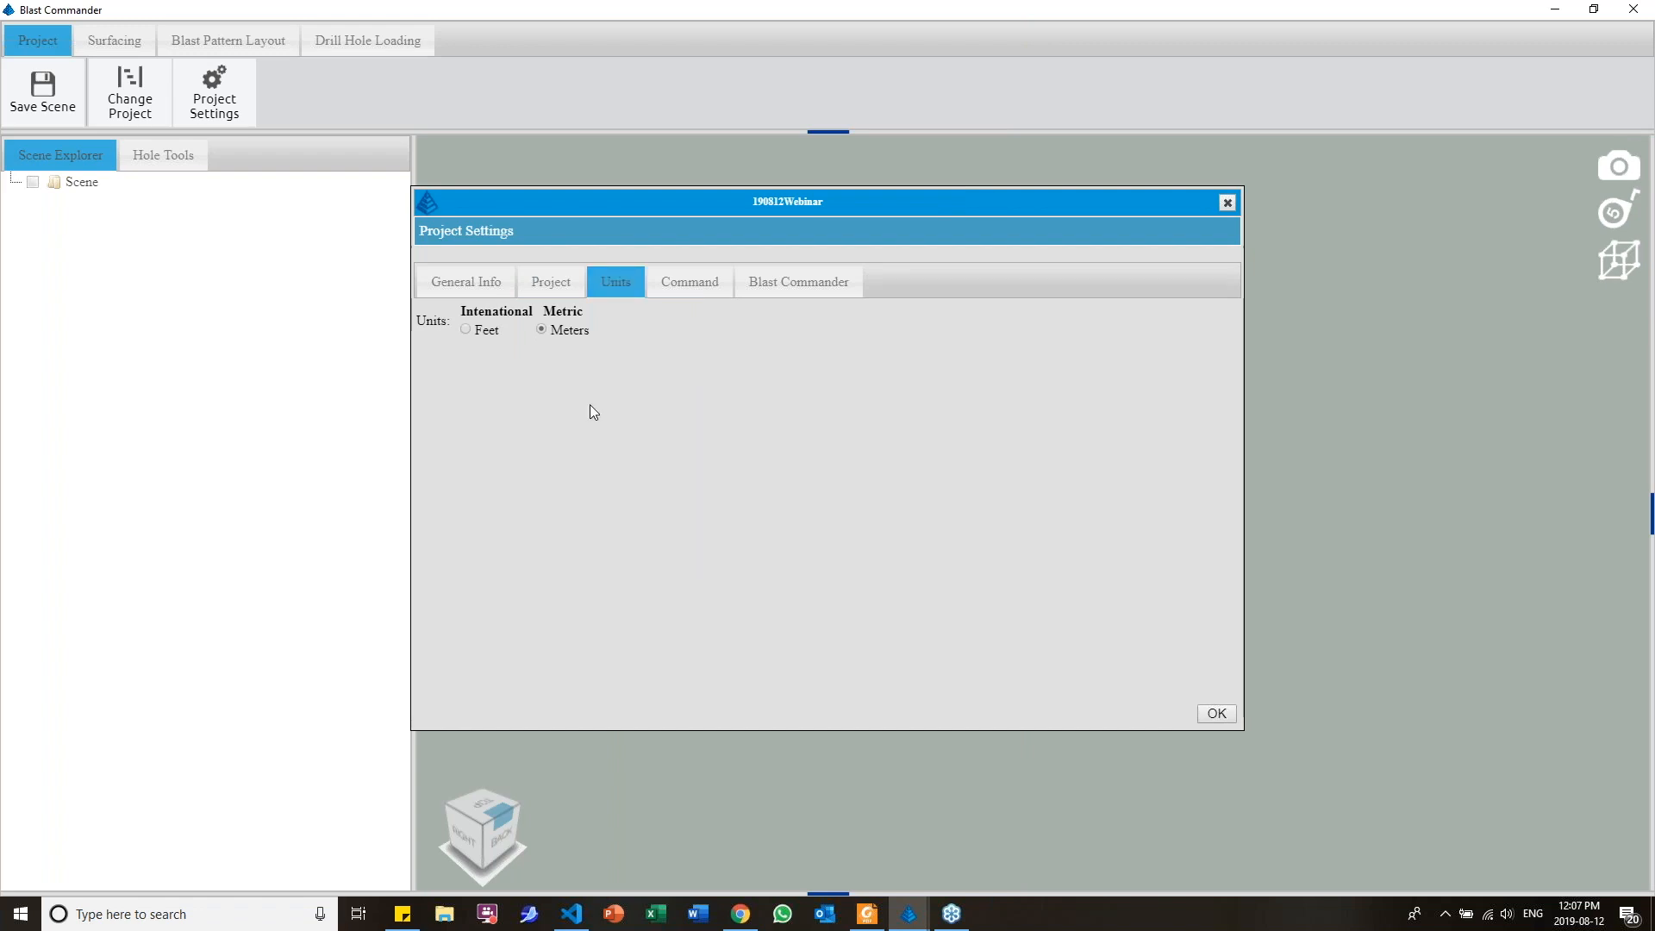
{"action": "left_click", "coordinate": [464, 328]}
{"action": "left_click", "coordinate": [1222, 717]}
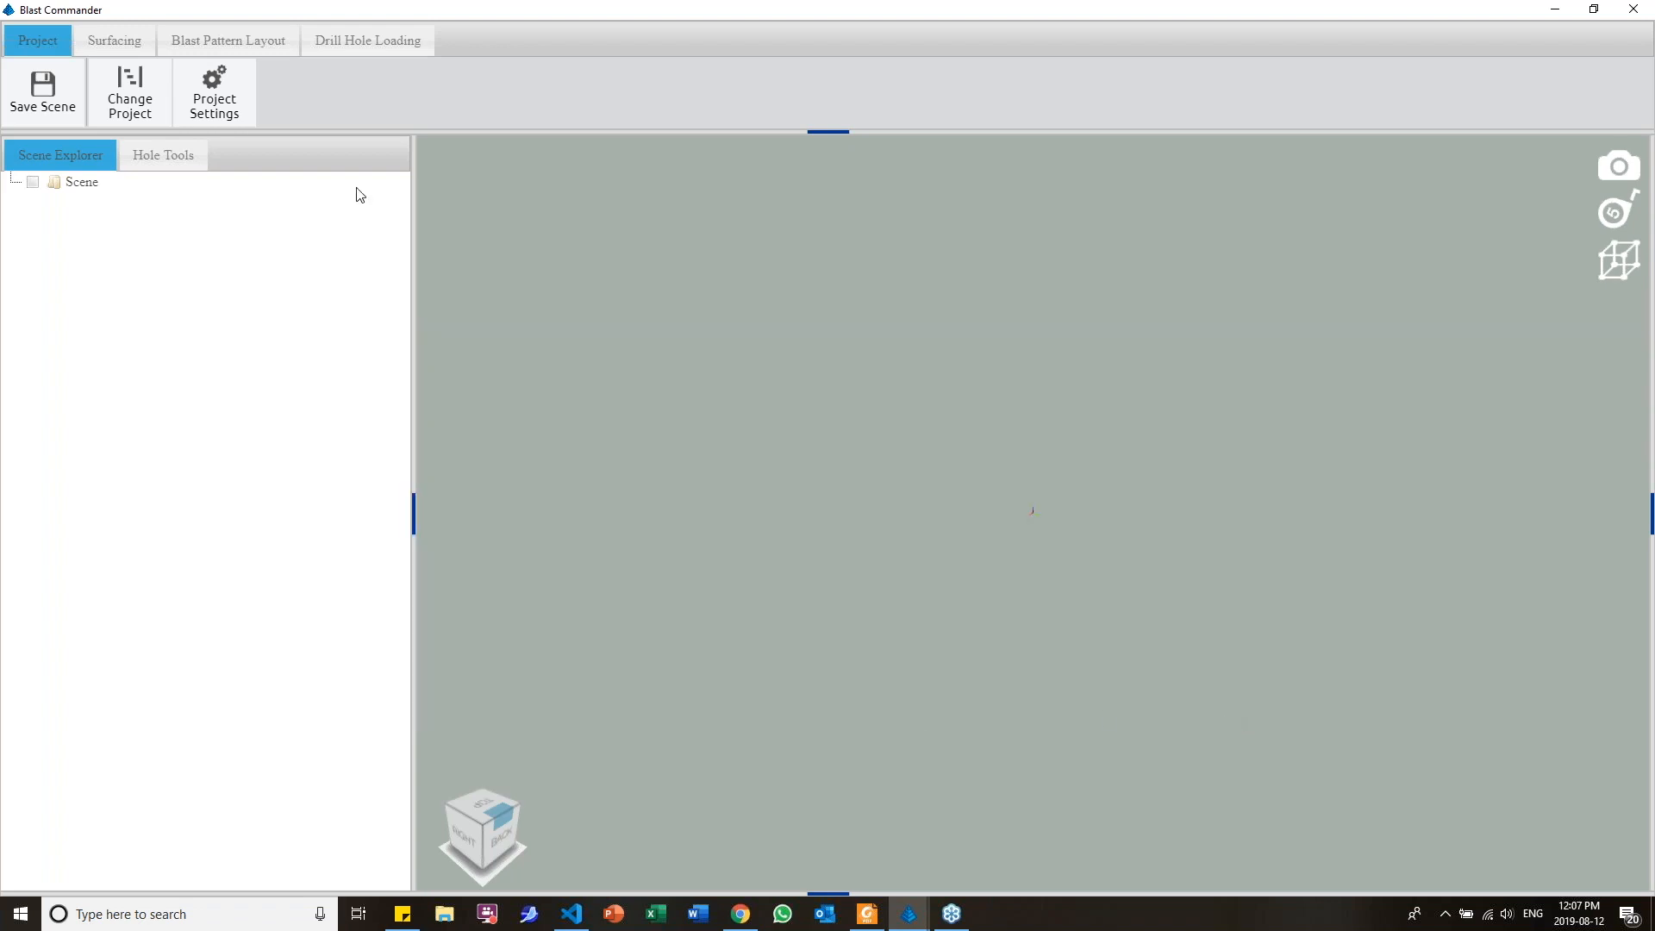
Choose the webinar data coding template for the Quarryman import and review its codes and feature types
{"action": "left_click", "coordinate": [121, 47]}
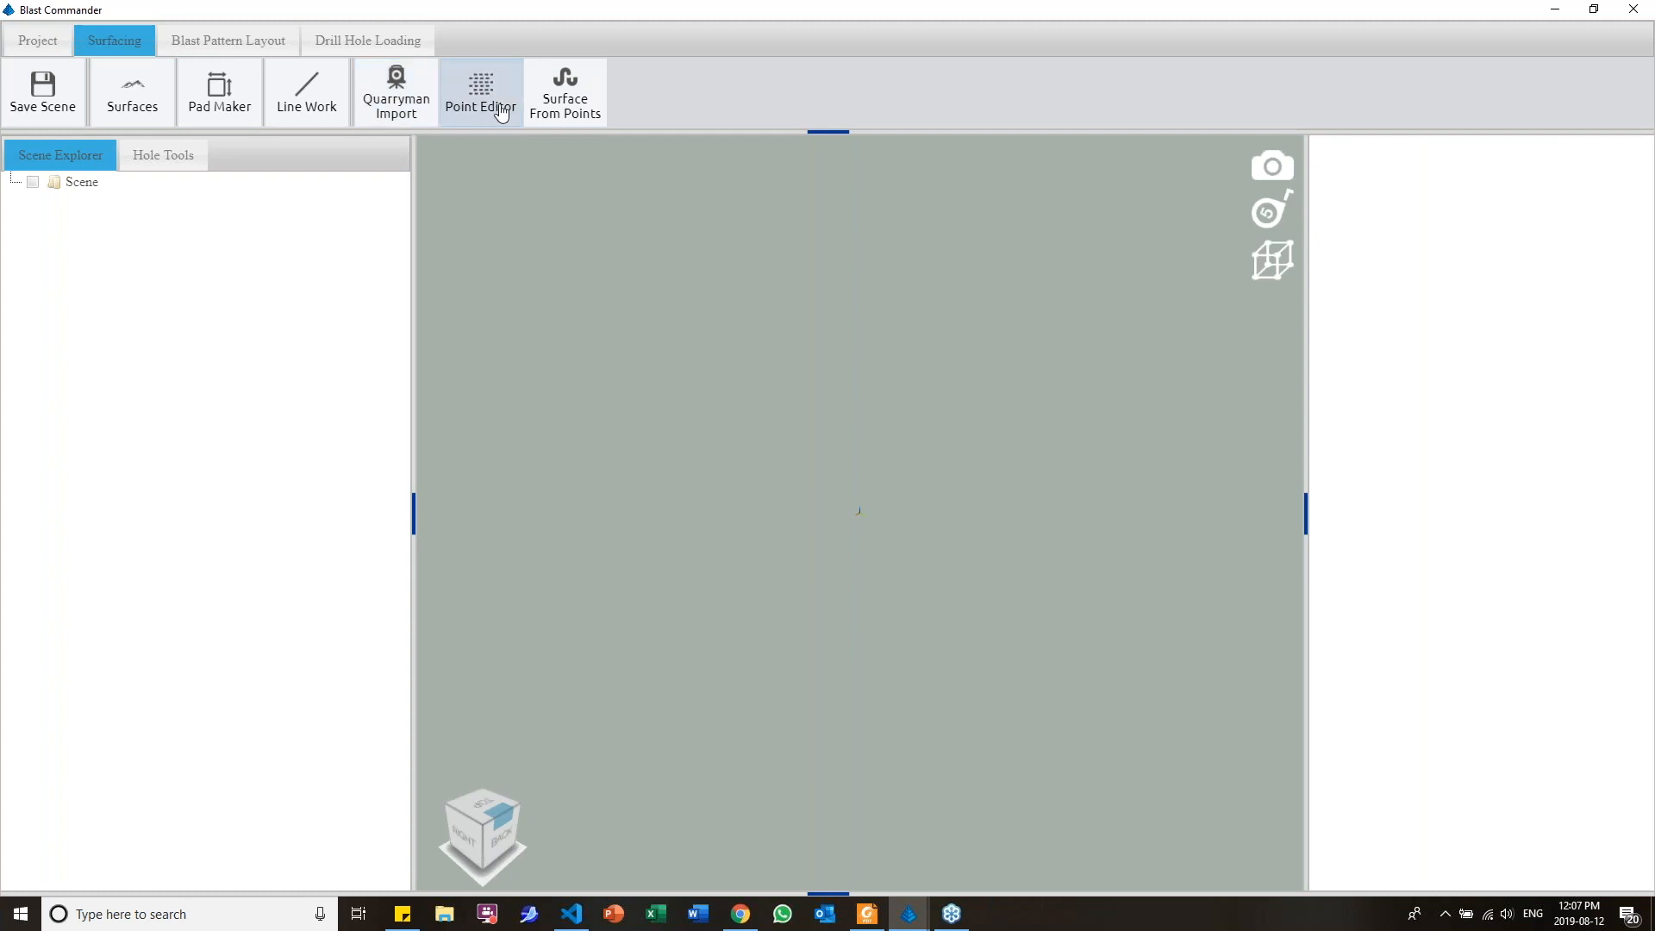
{"action": "left_click", "coordinate": [400, 105]}
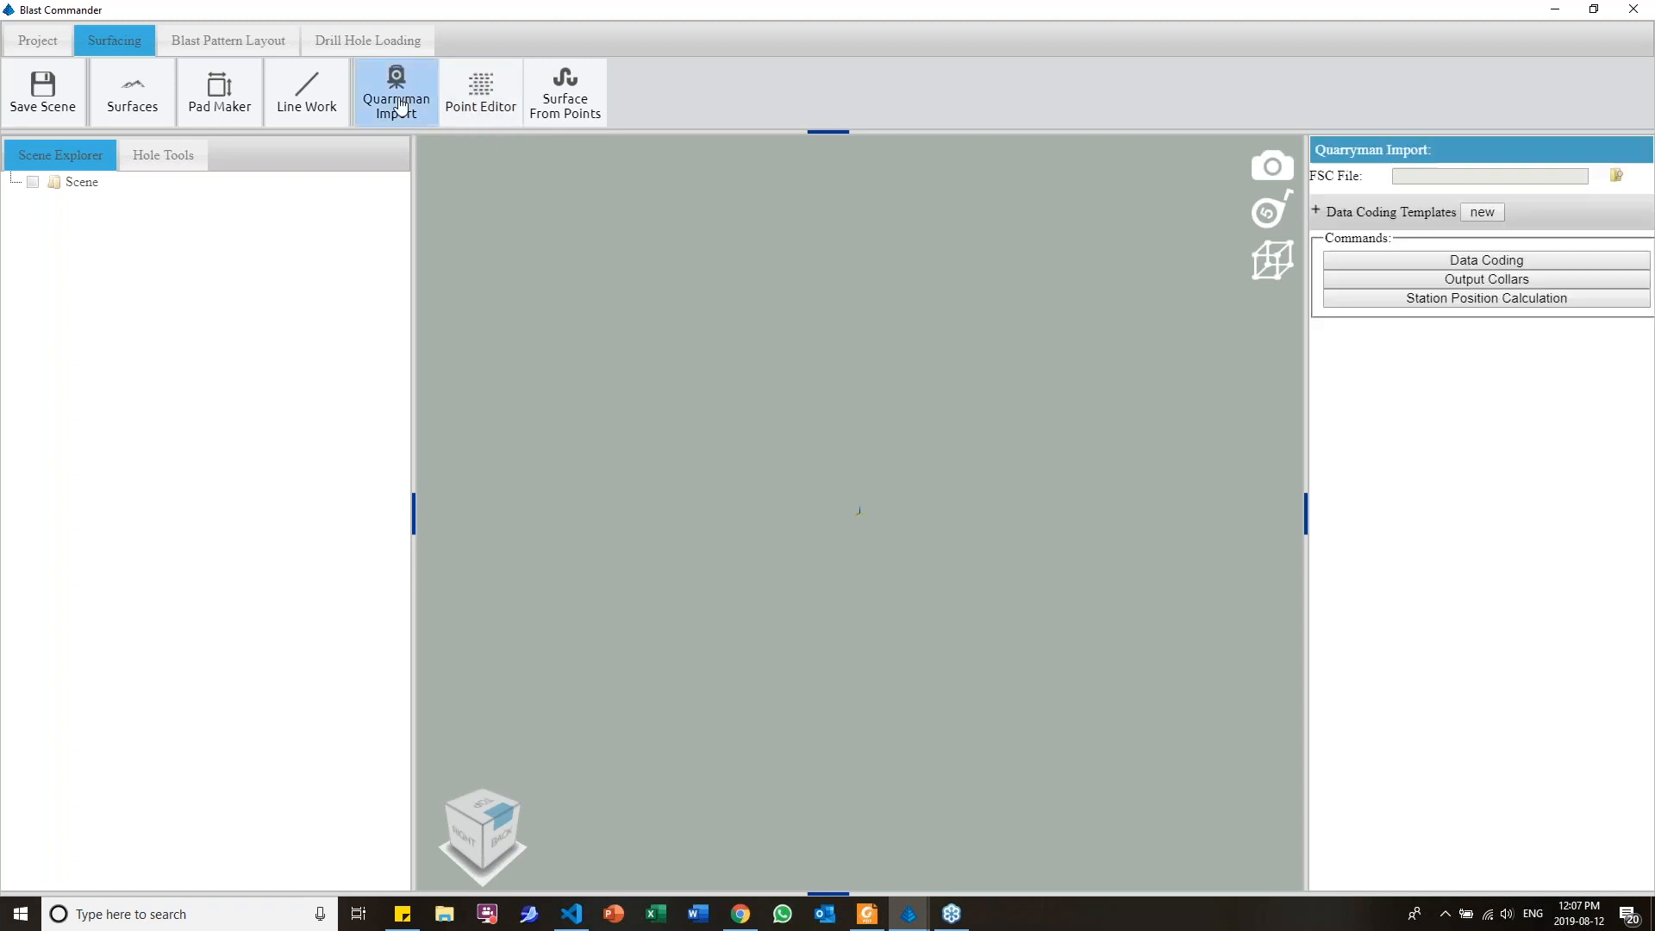
{"action": "left_click", "coordinate": [1317, 211]}
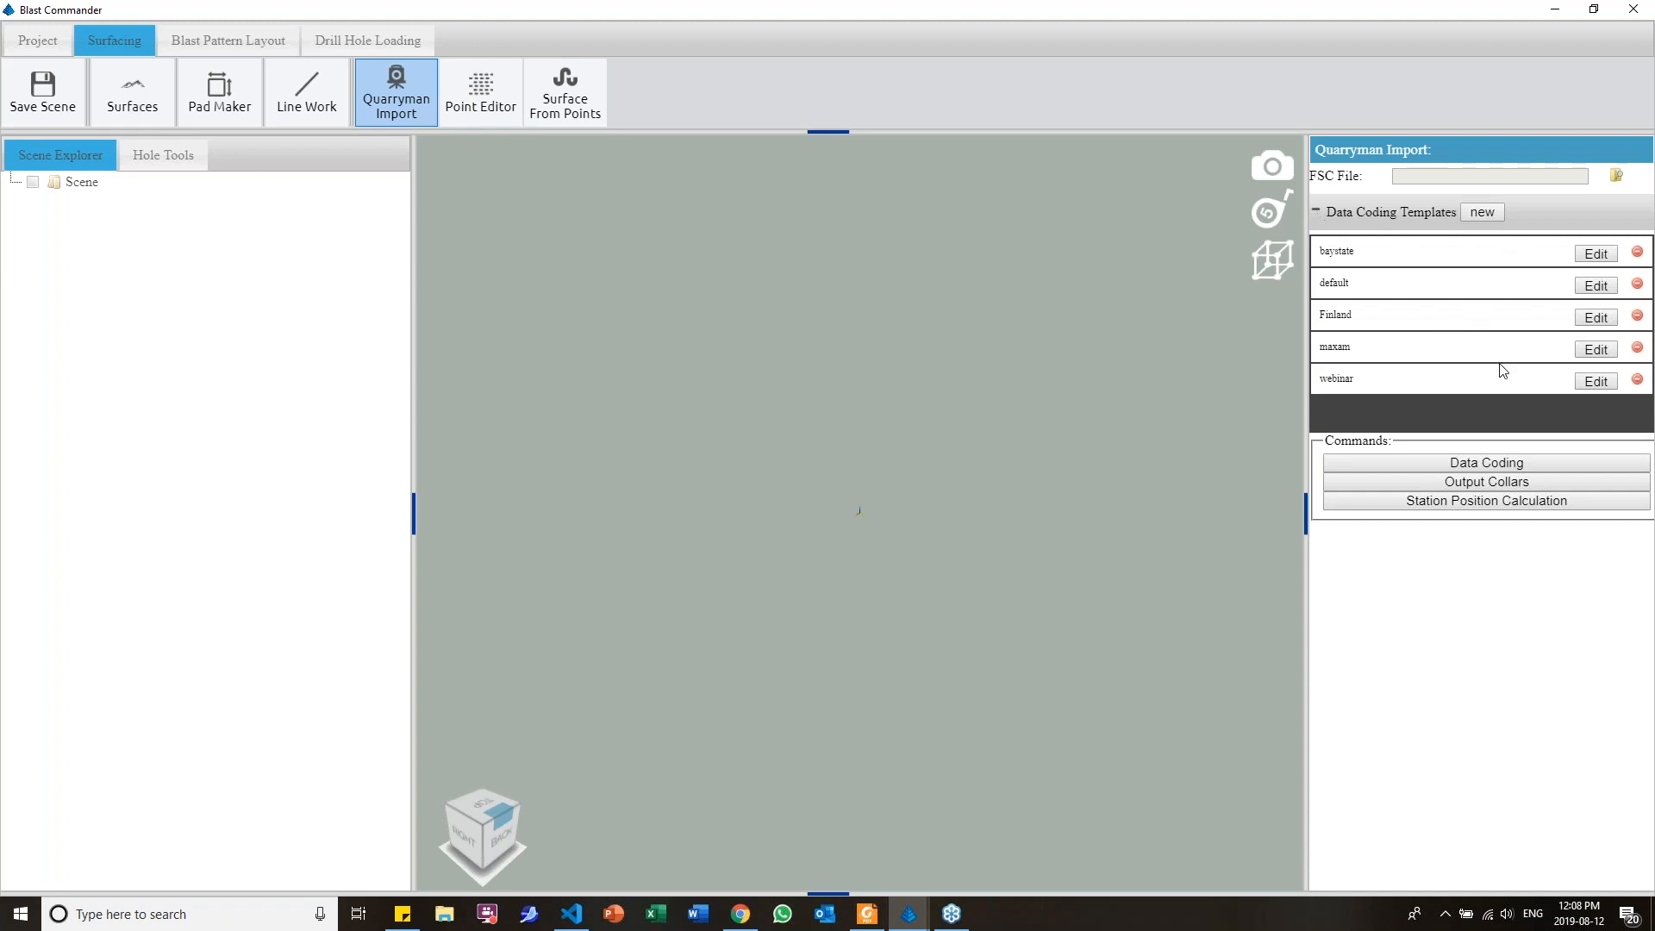
{"action": "left_click", "coordinate": [1396, 385]}
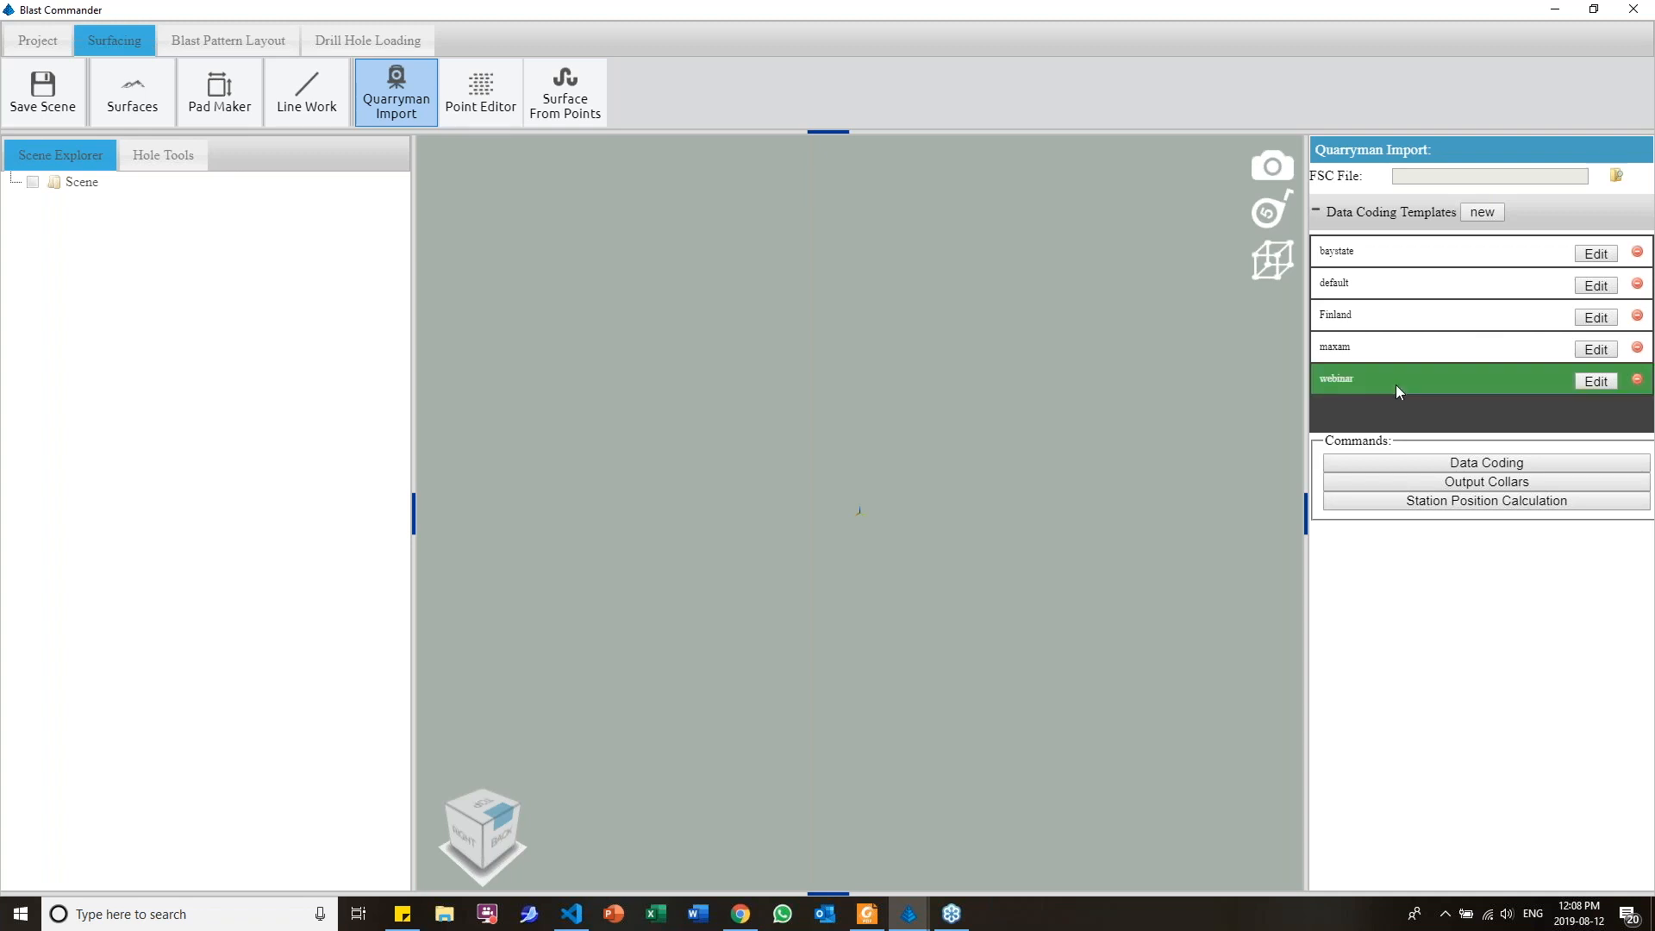
{"action": "left_click", "coordinate": [1594, 382]}
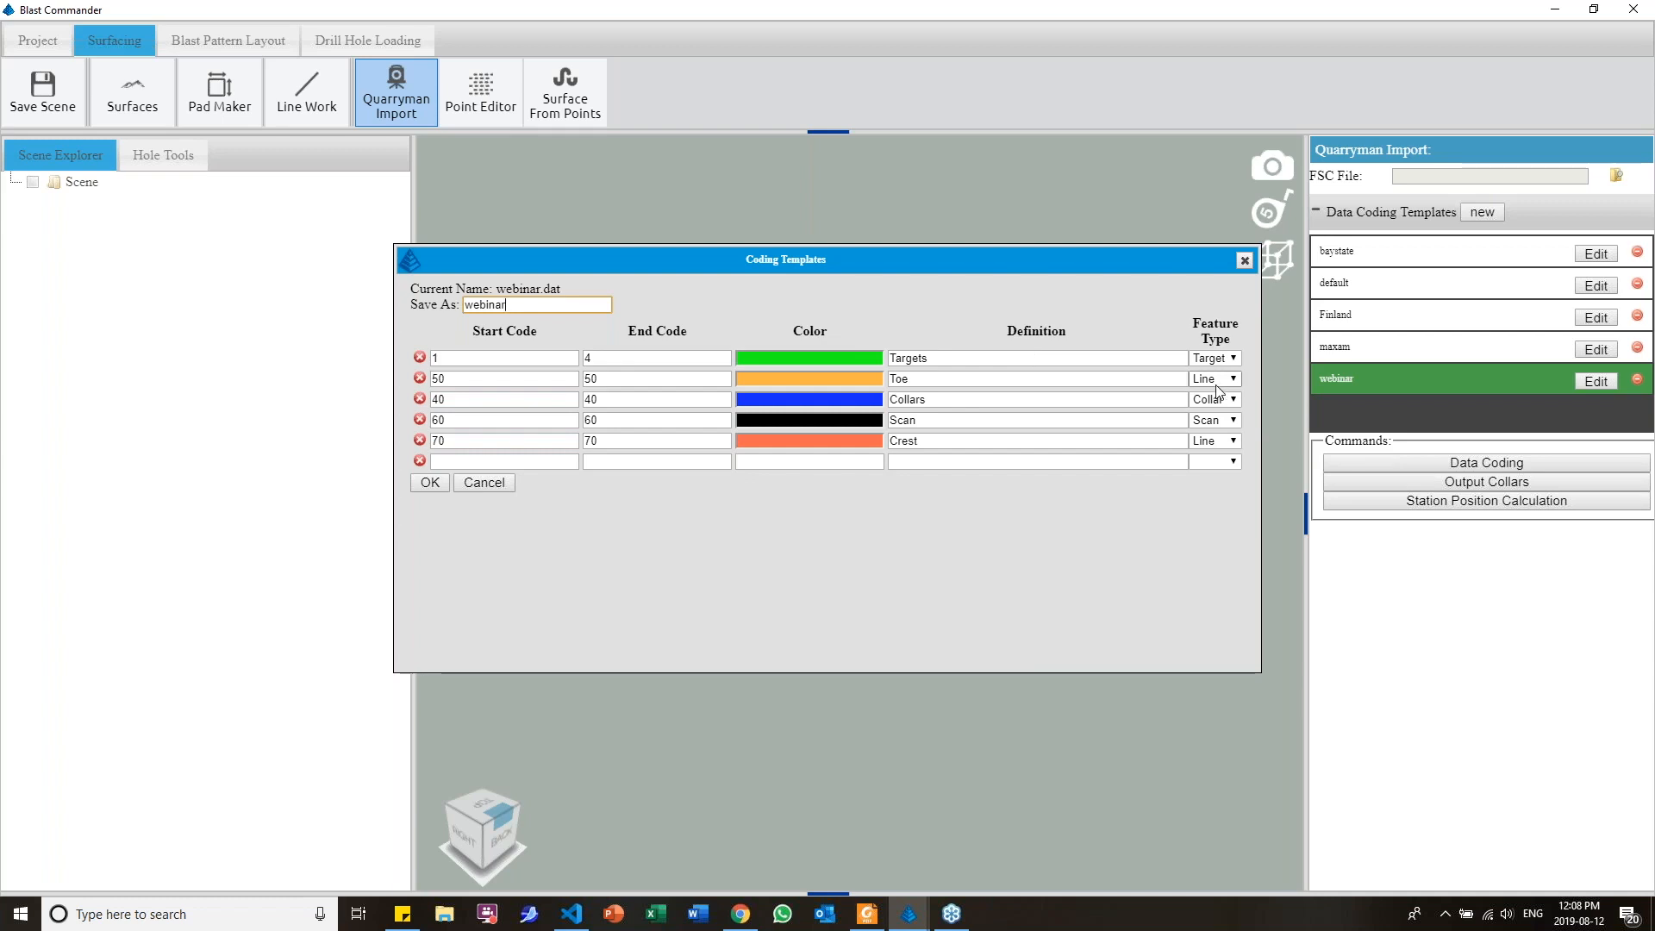
{"action": "left_click", "coordinate": [1217, 441]}
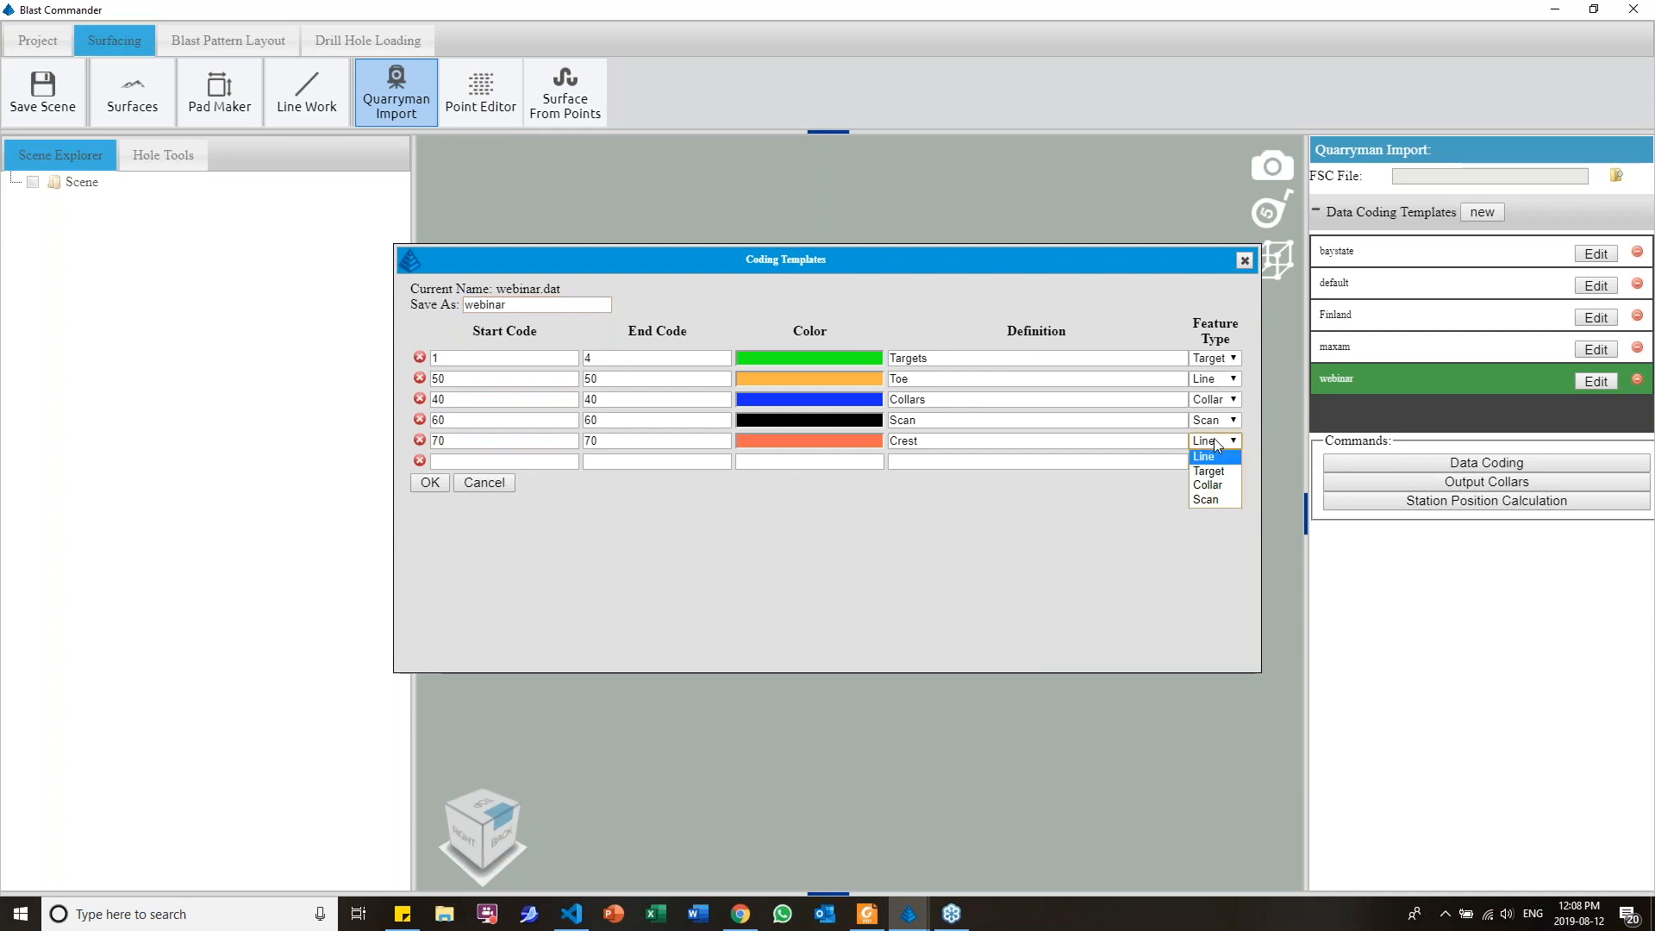
{"action": "left_click", "coordinate": [1077, 546]}
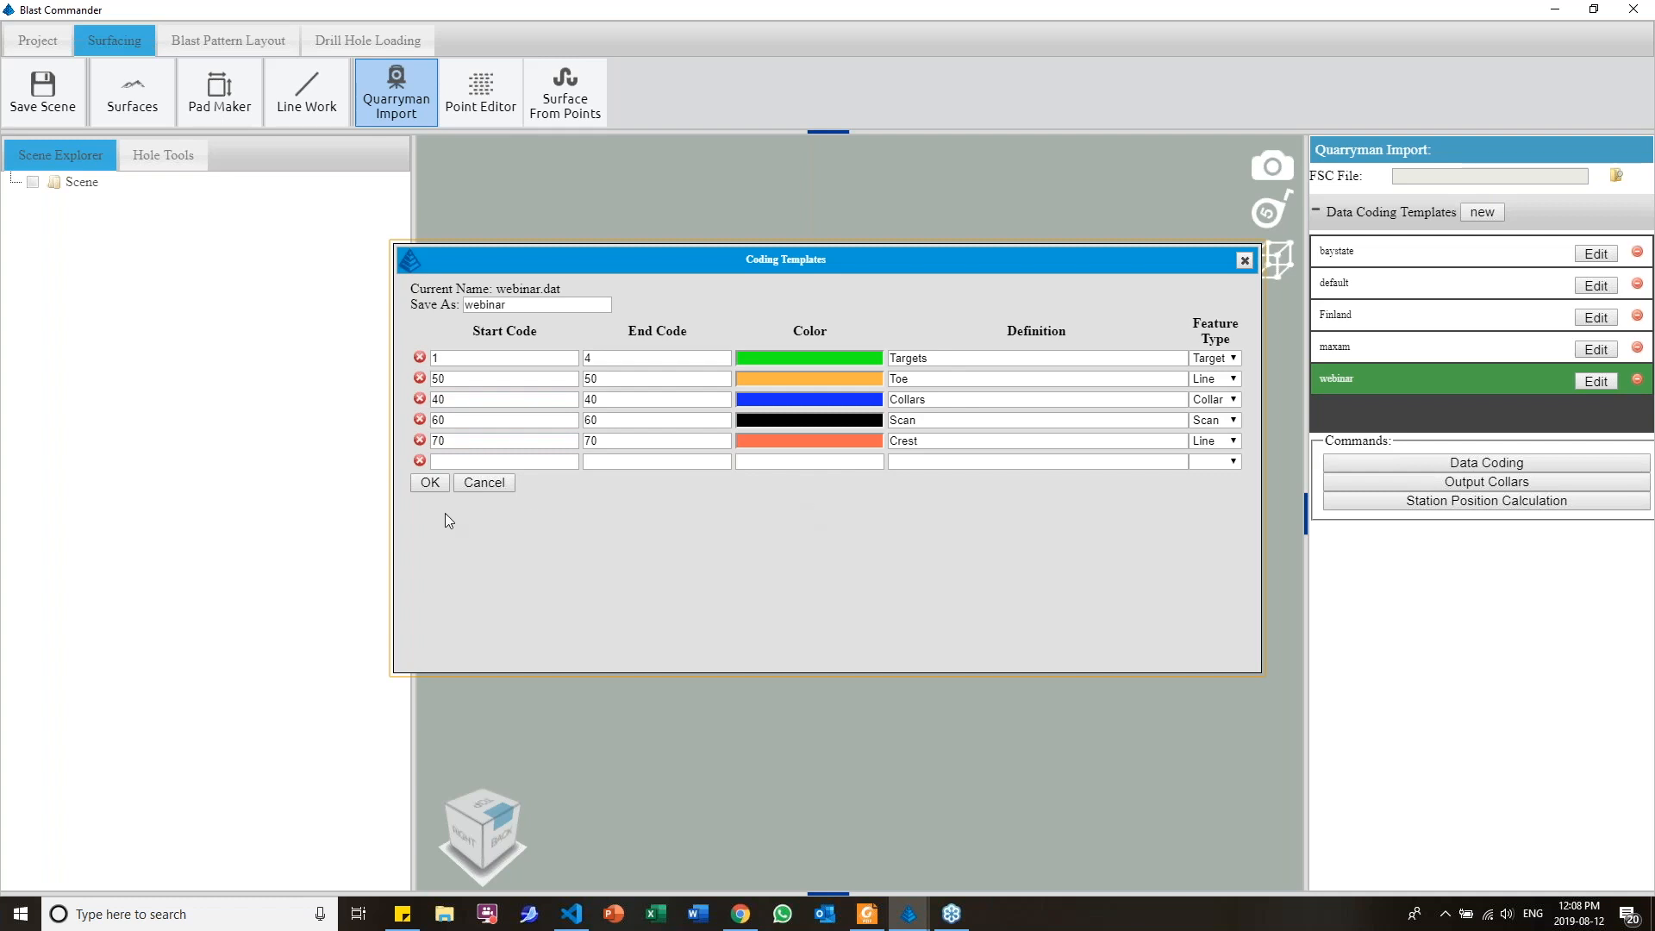
{"action": "left_click", "coordinate": [429, 482]}
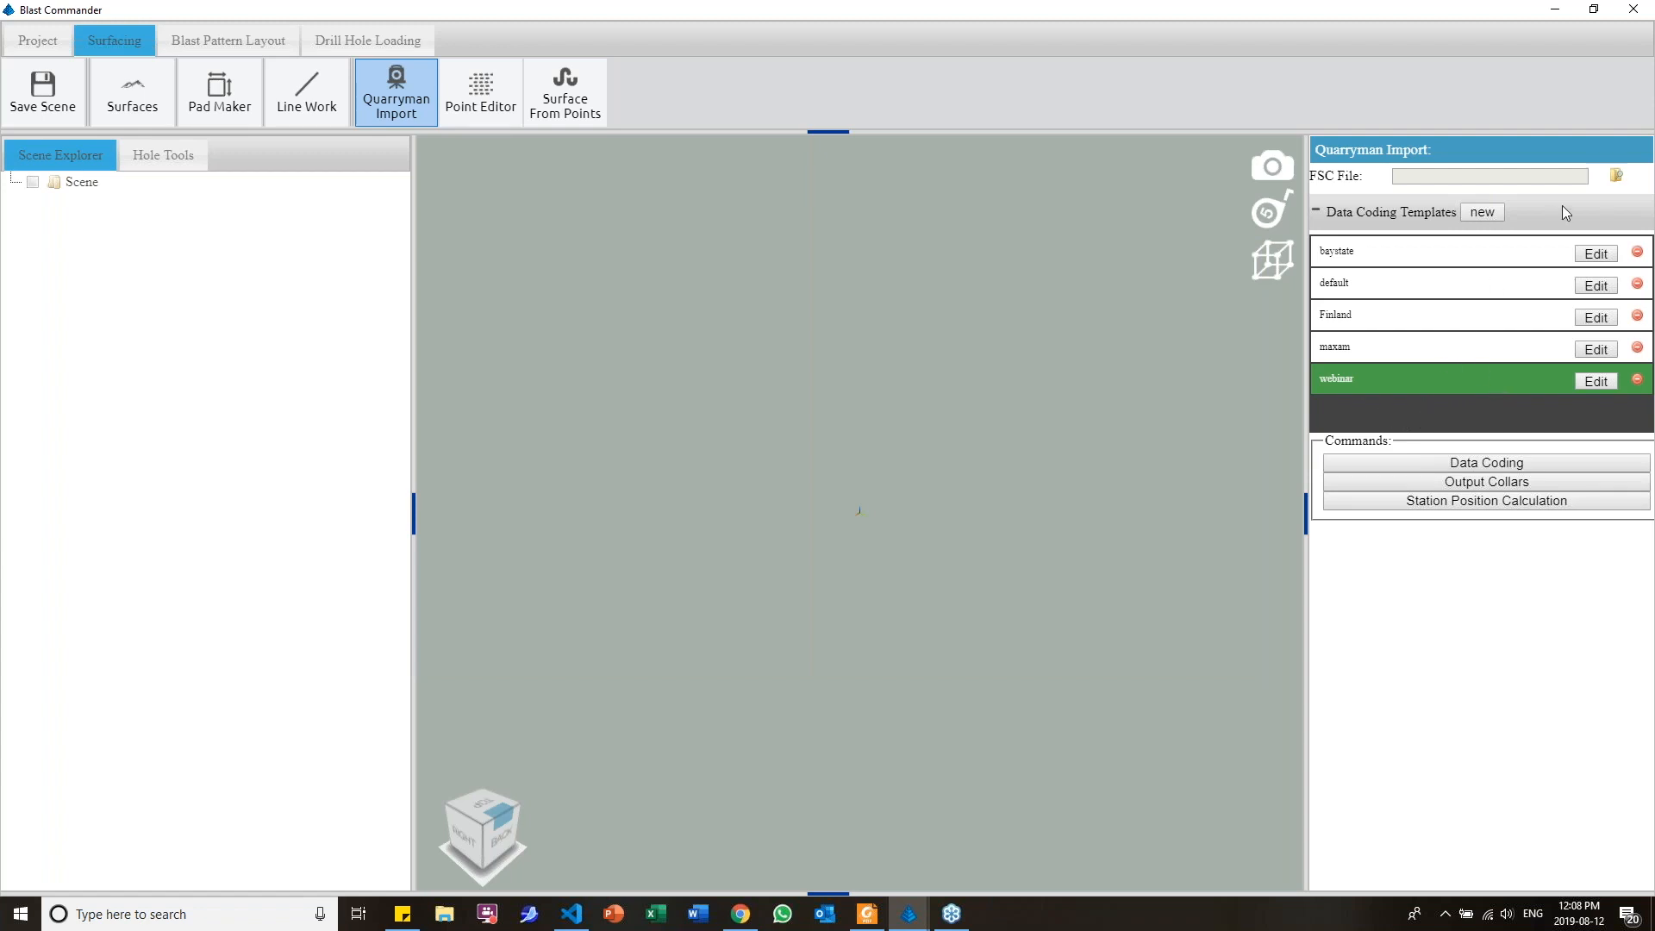
Load the ALS.FSC scan file from the Desktop and review its station height and layer settings
{"action": "left_click", "coordinate": [1616, 176]}
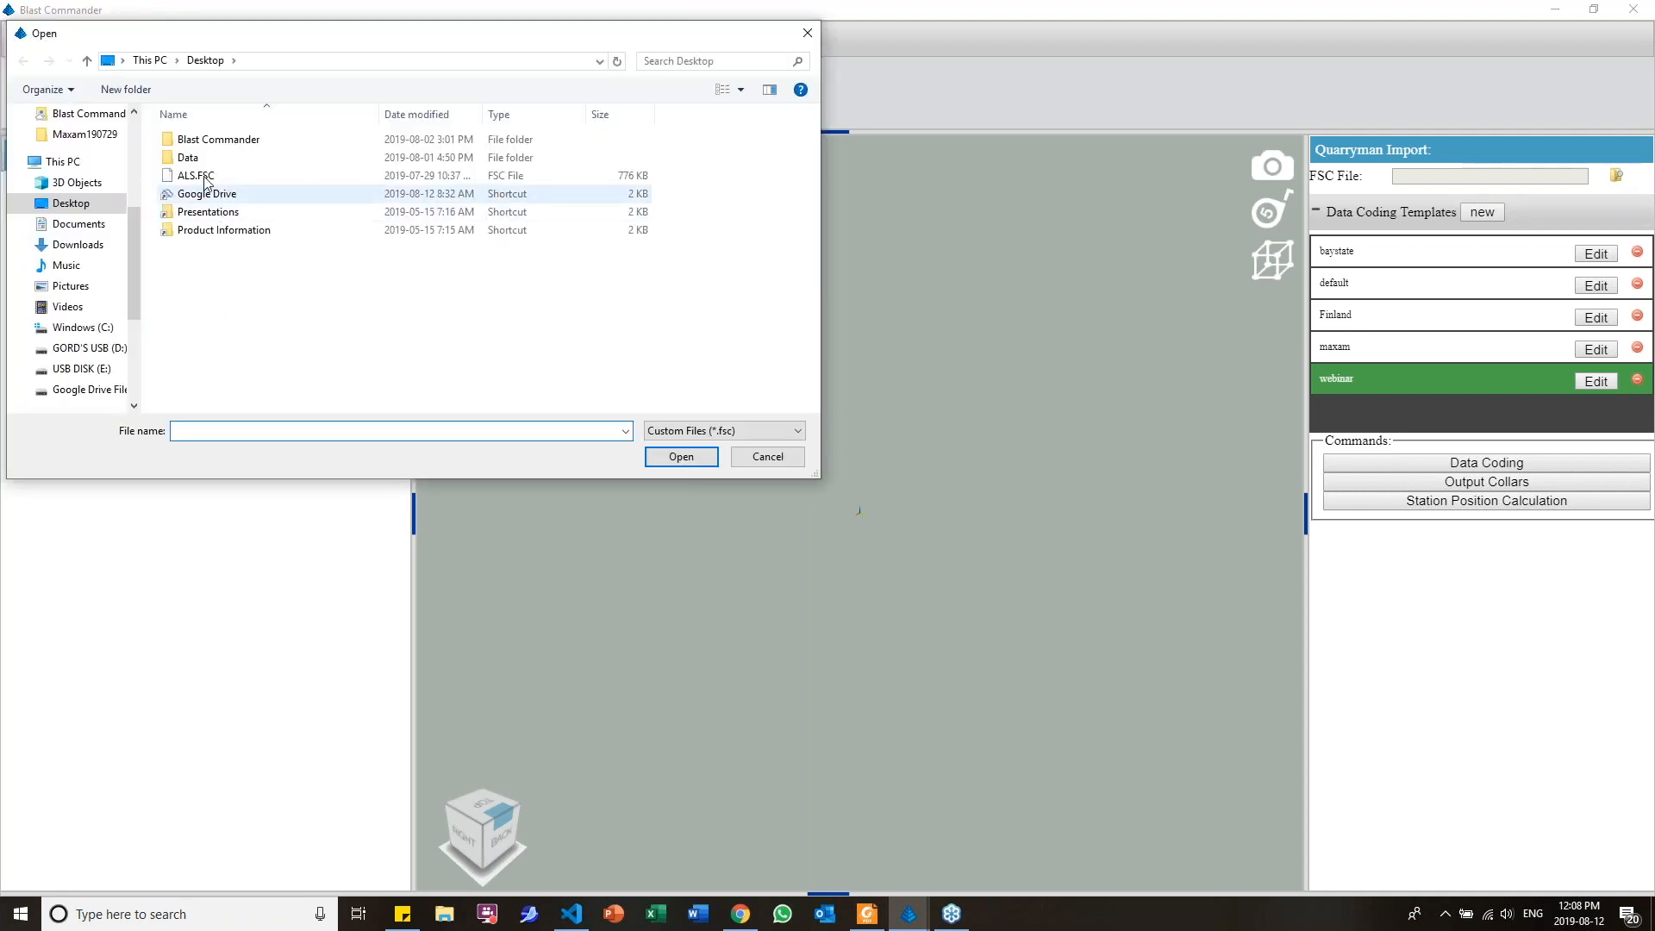
{"action": "double_click", "coordinate": [201, 177]}
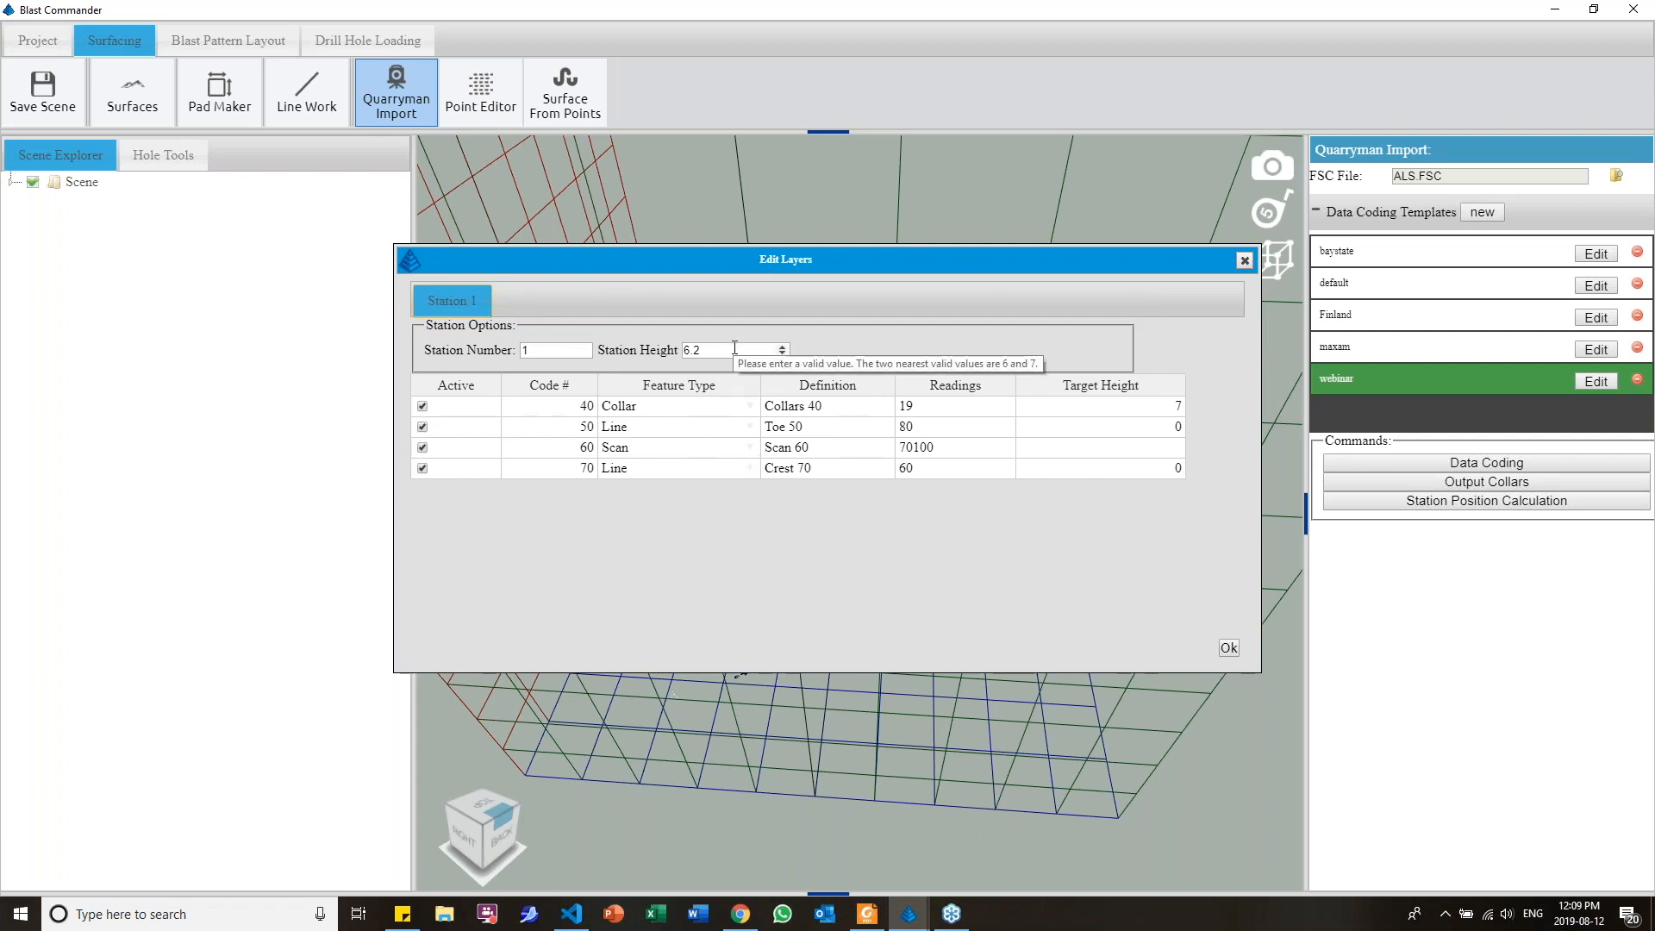
{"action": "left_click_drag", "start_coordinate": [733, 349], "coordinate": [668, 349]}
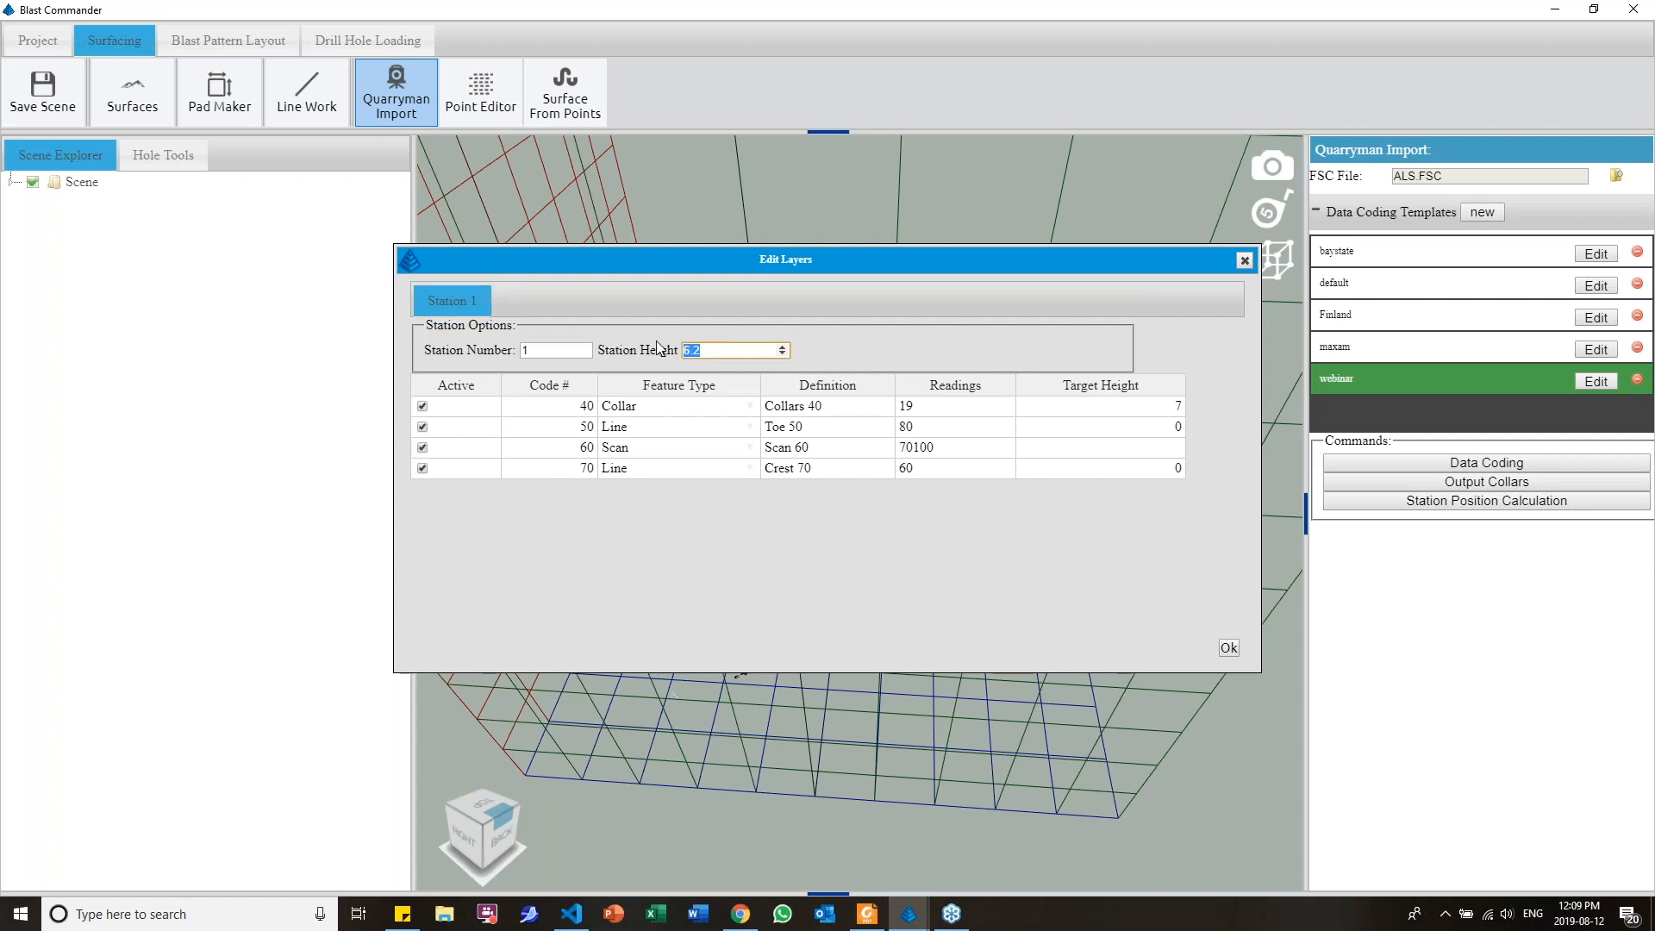
{"action": "left_click", "coordinate": [1119, 415]}
{"action": "left_click", "coordinate": [1245, 261]}
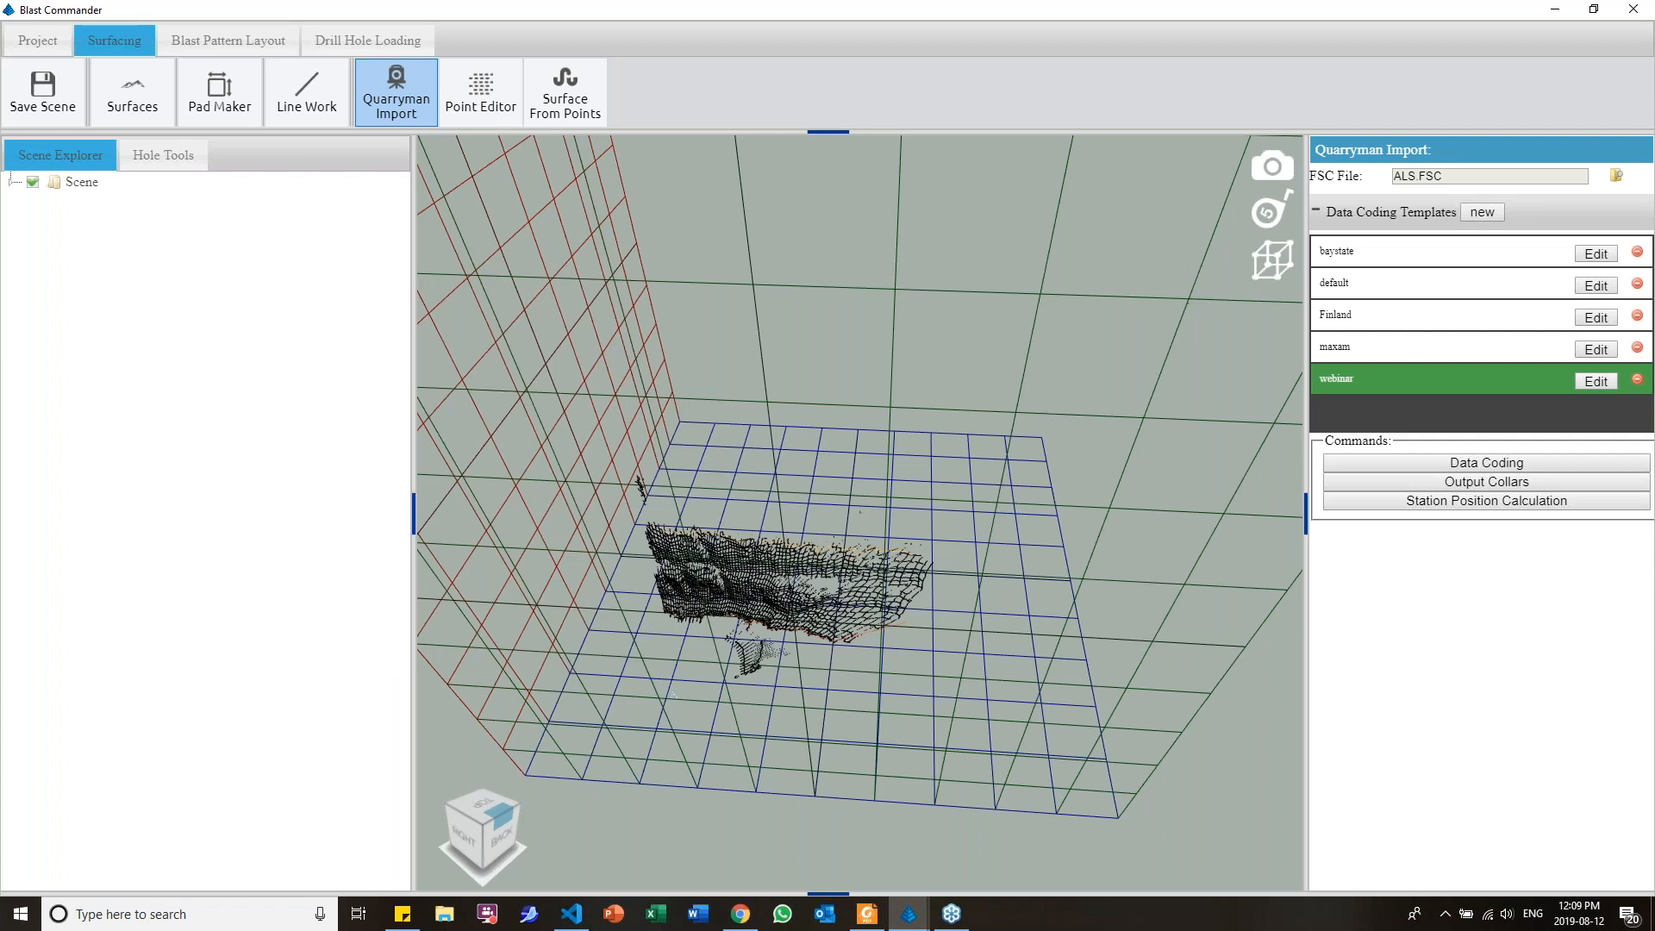
Hide the 3D grid around the imported scan
{"action": "mouse_move", "coordinate": [839, 602]}
{"action": "middle_mouse_down"}
{"action": "mouse_move", "coordinate": [904, 545]}
{"action": "mouse_move", "coordinate": [809, 607]}
{"action": "middle_mouse_up"}
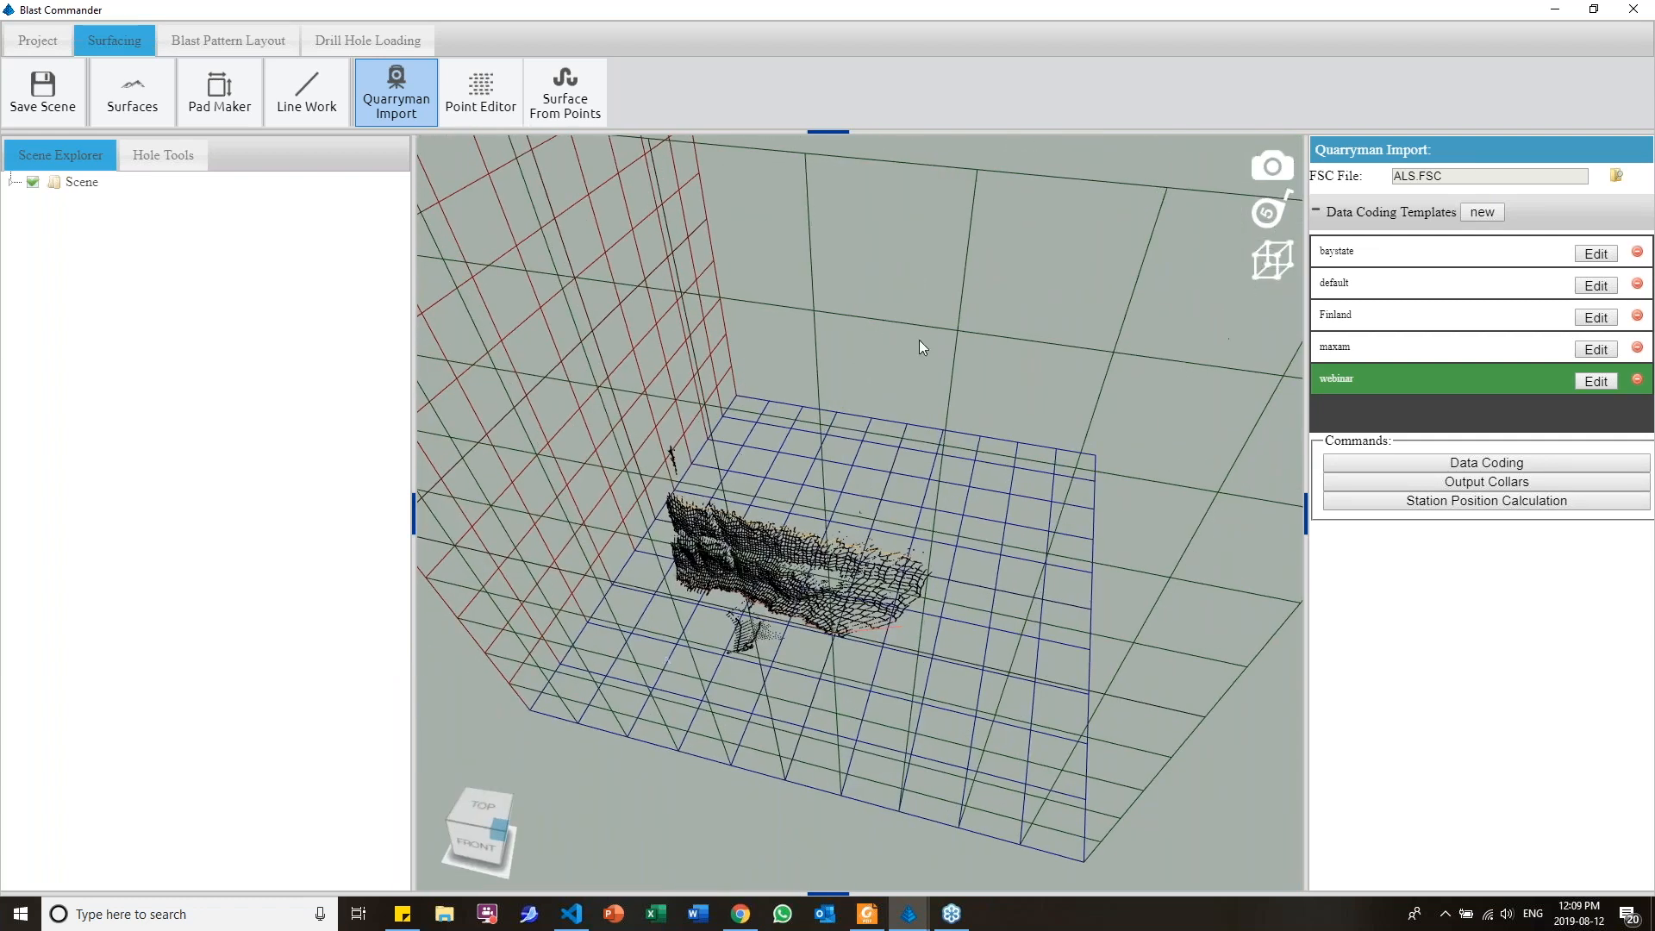
{"action": "left_click", "coordinate": [1269, 270]}
{"action": "middle_click_drag", "start_coordinate": [643, 638], "coordinate": [953, 494]}
{"action": "scroll", "coordinate": [700, 594], "scroll_direction": "up", "scroll_amount": 4}
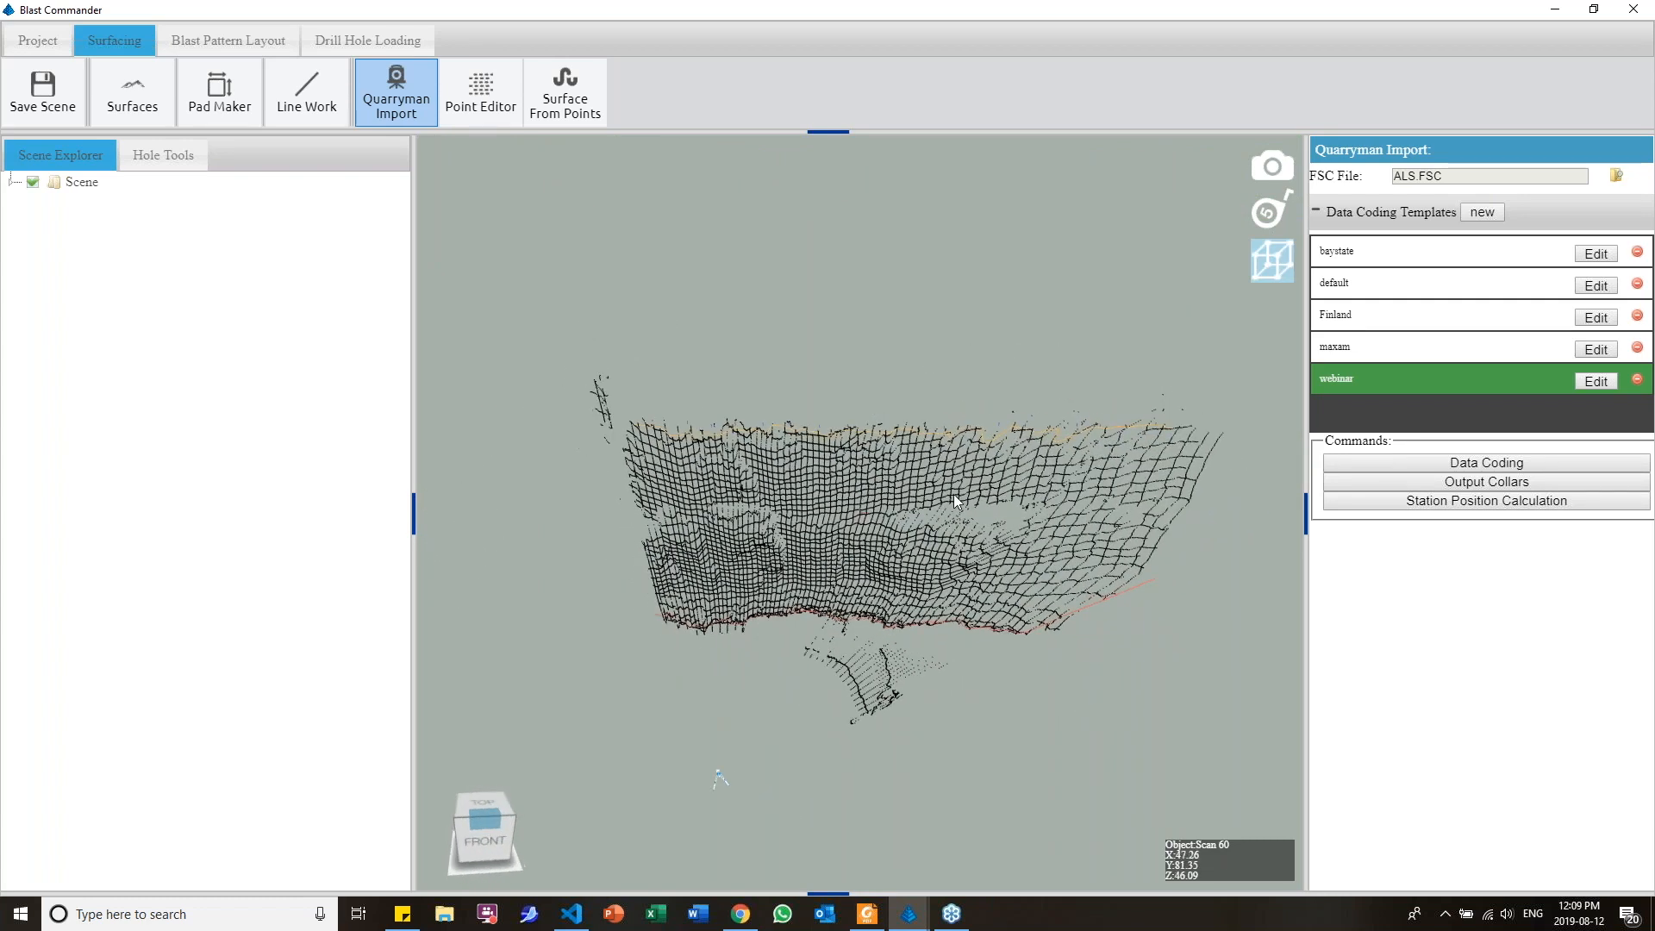
Output the hole collars to a CSV file named collars on the Desktop
{"action": "left_click", "coordinate": [1409, 483]}
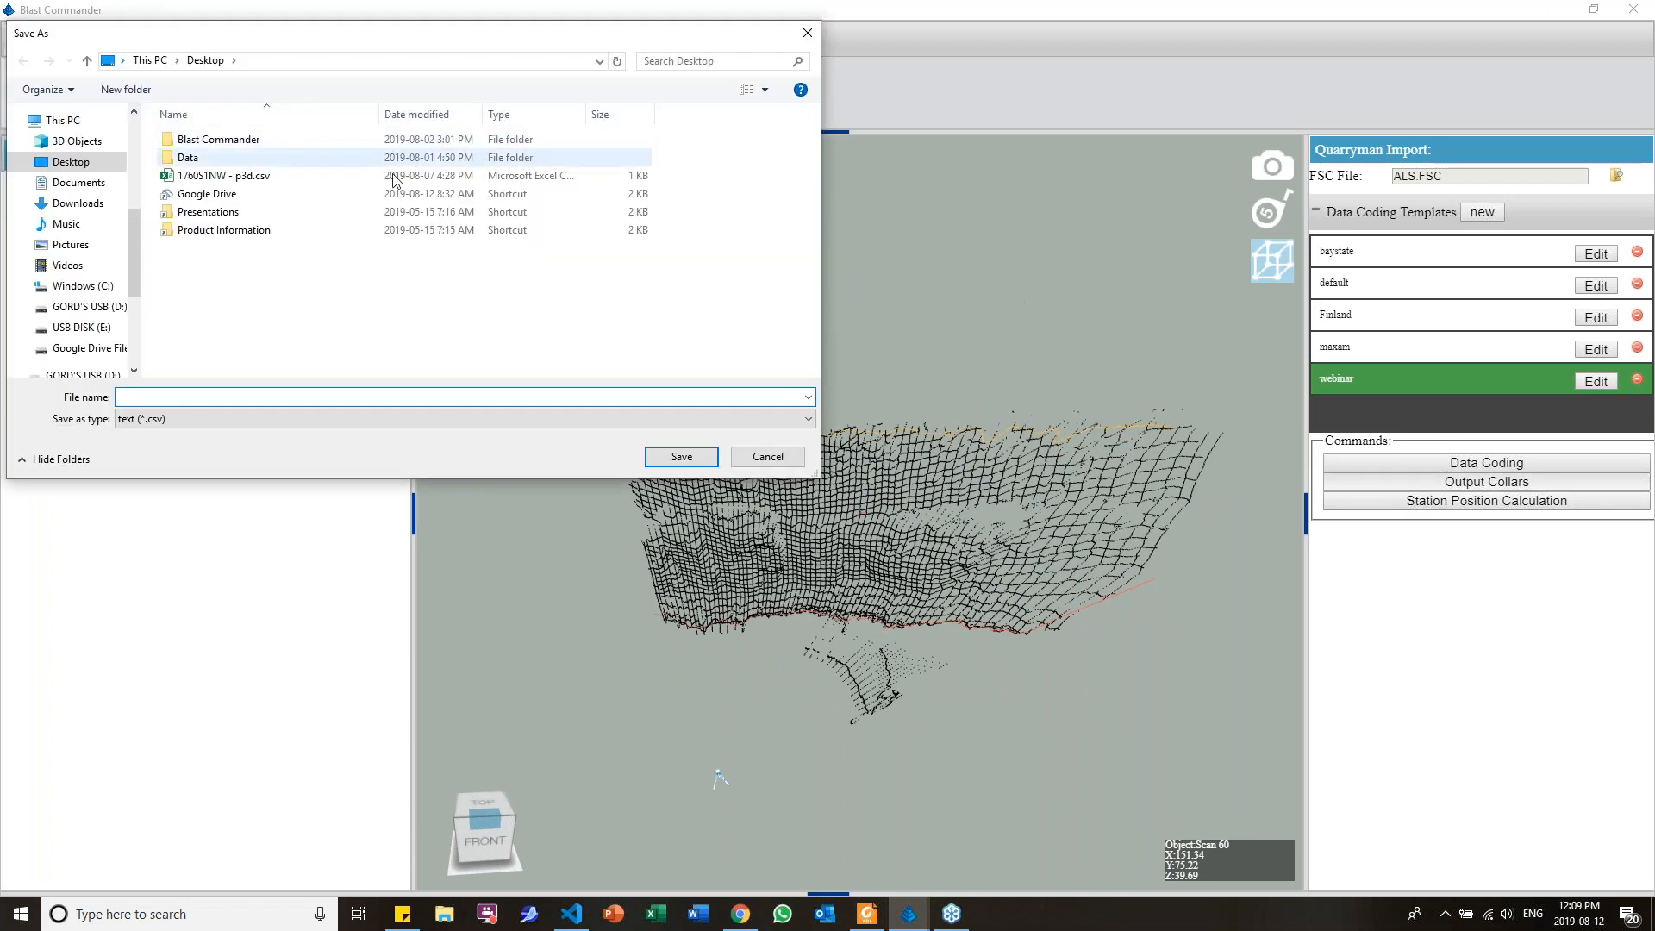
{"action": "type", "text": "collars"}
{"action": "left_click", "coordinate": [681, 459]}
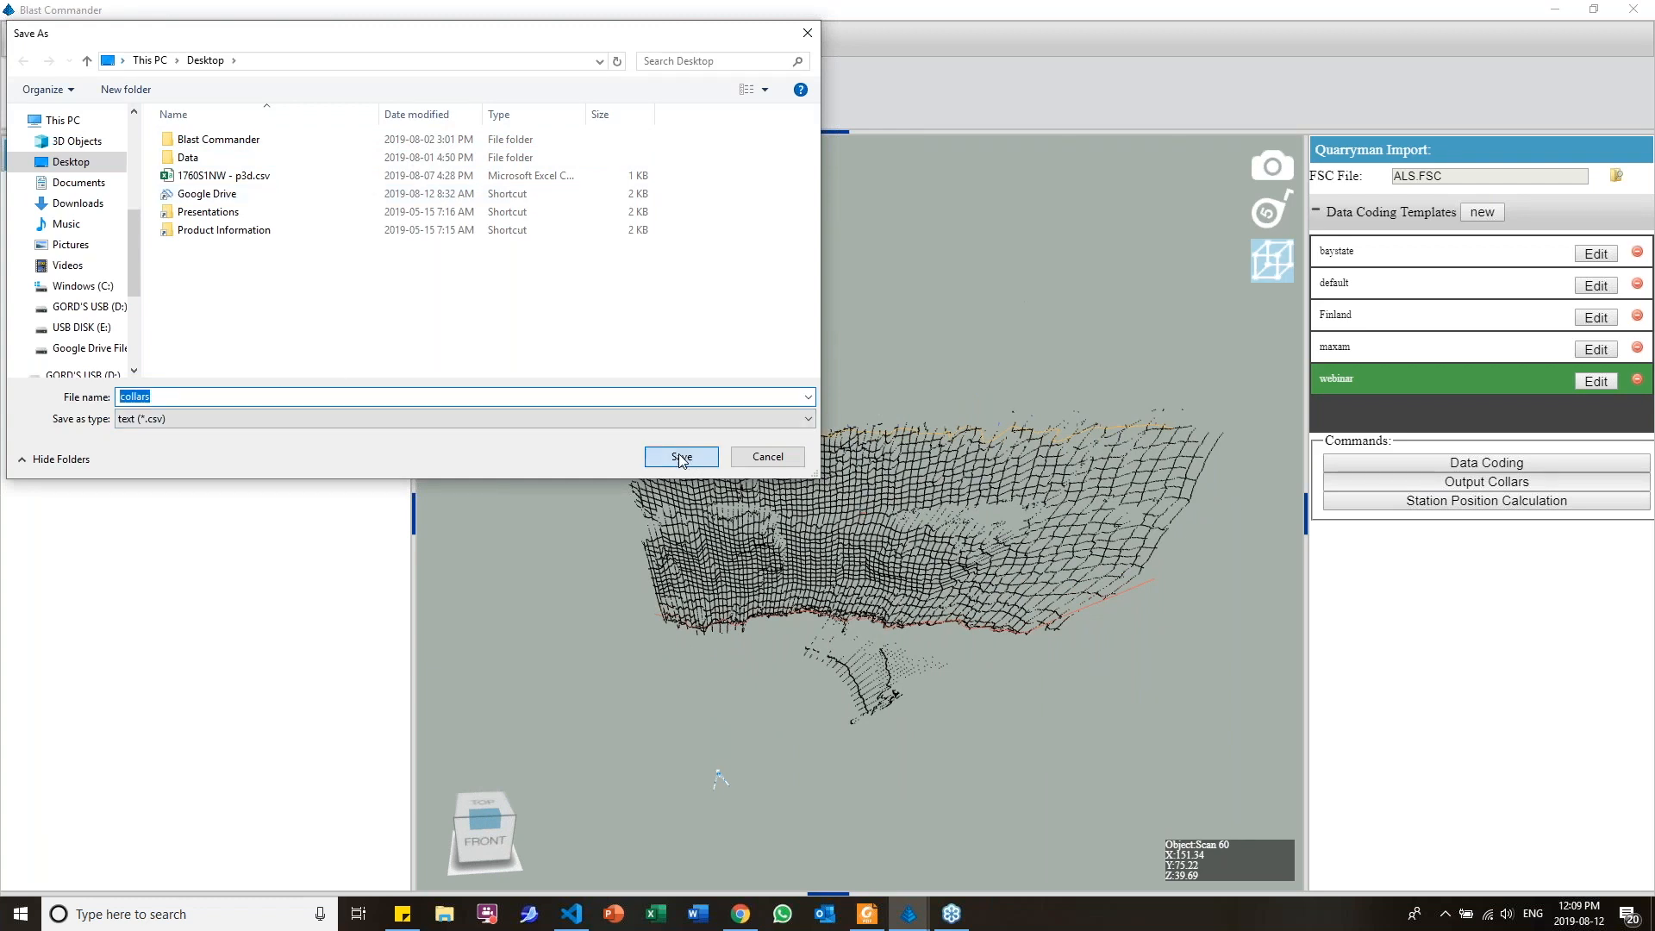
Examine the reference direction options for station 1 in the station position calculation
{"action": "left_click", "coordinate": [1438, 501]}
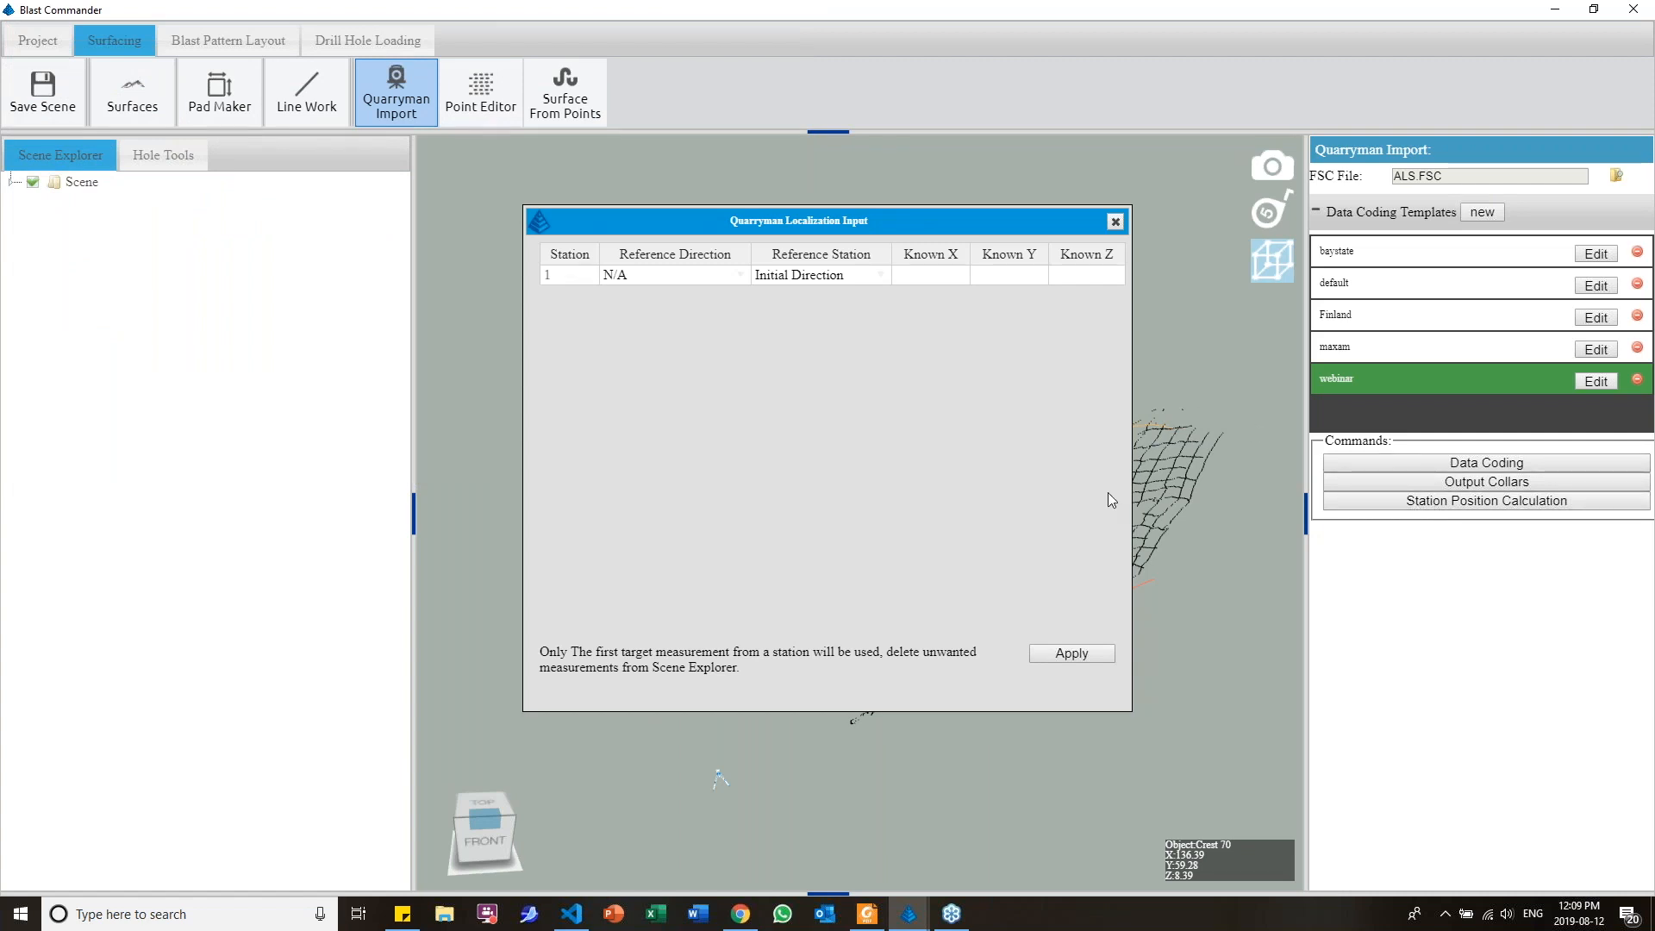
{"action": "left_click", "coordinate": [742, 275]}
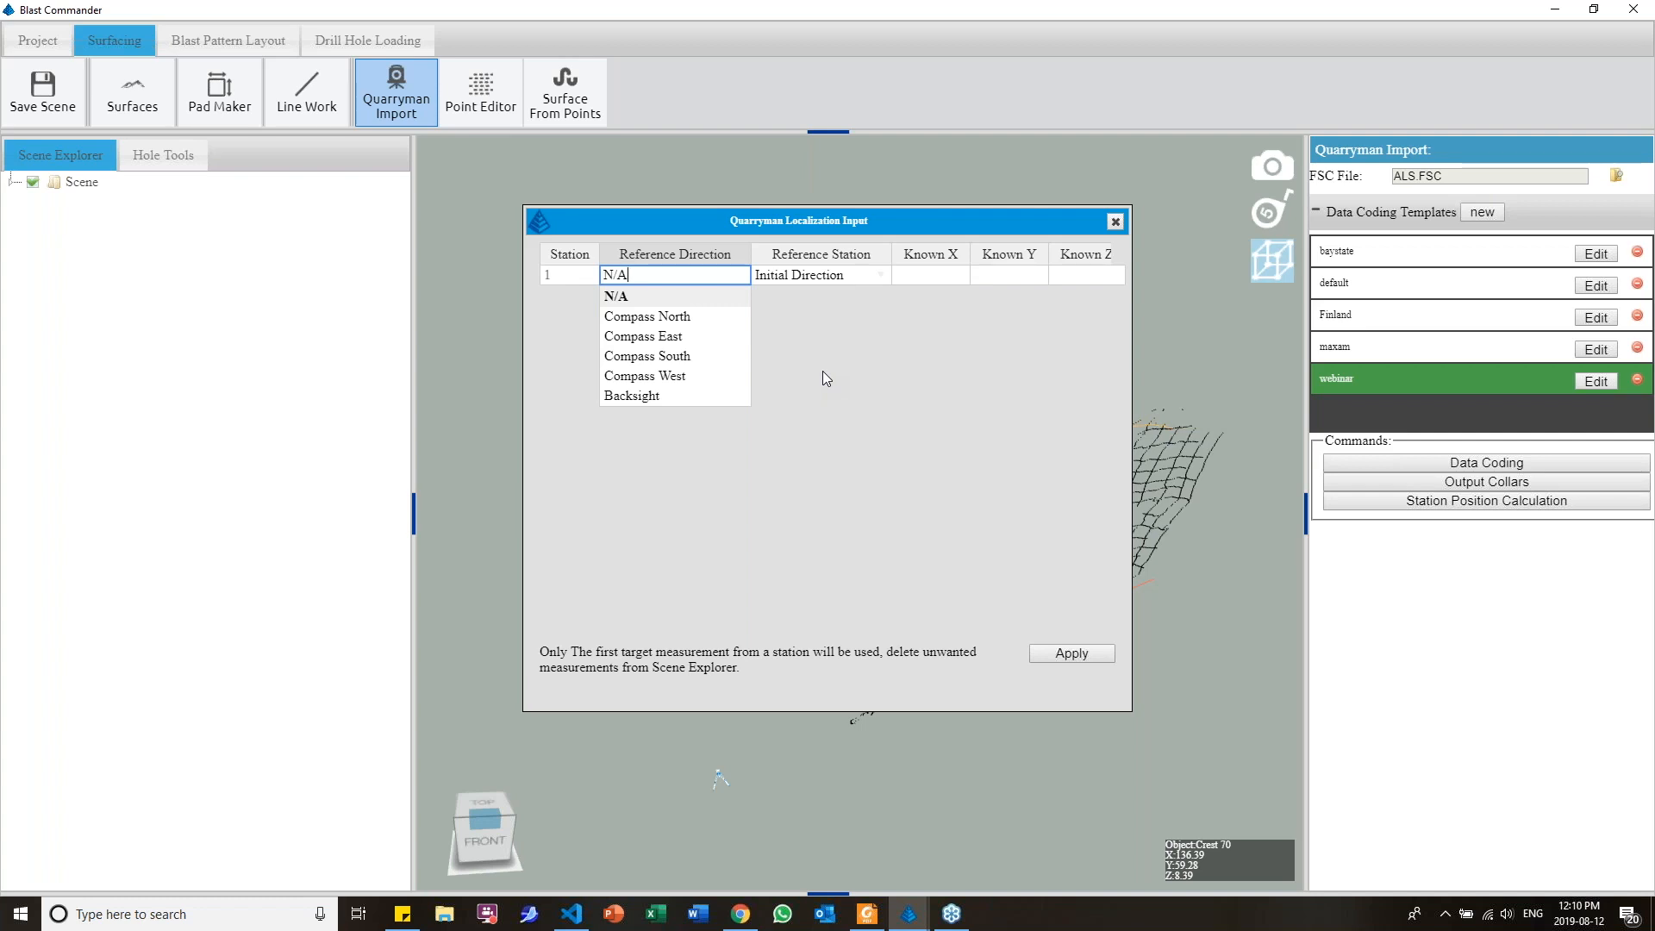
{"action": "left_click", "coordinate": [823, 374]}
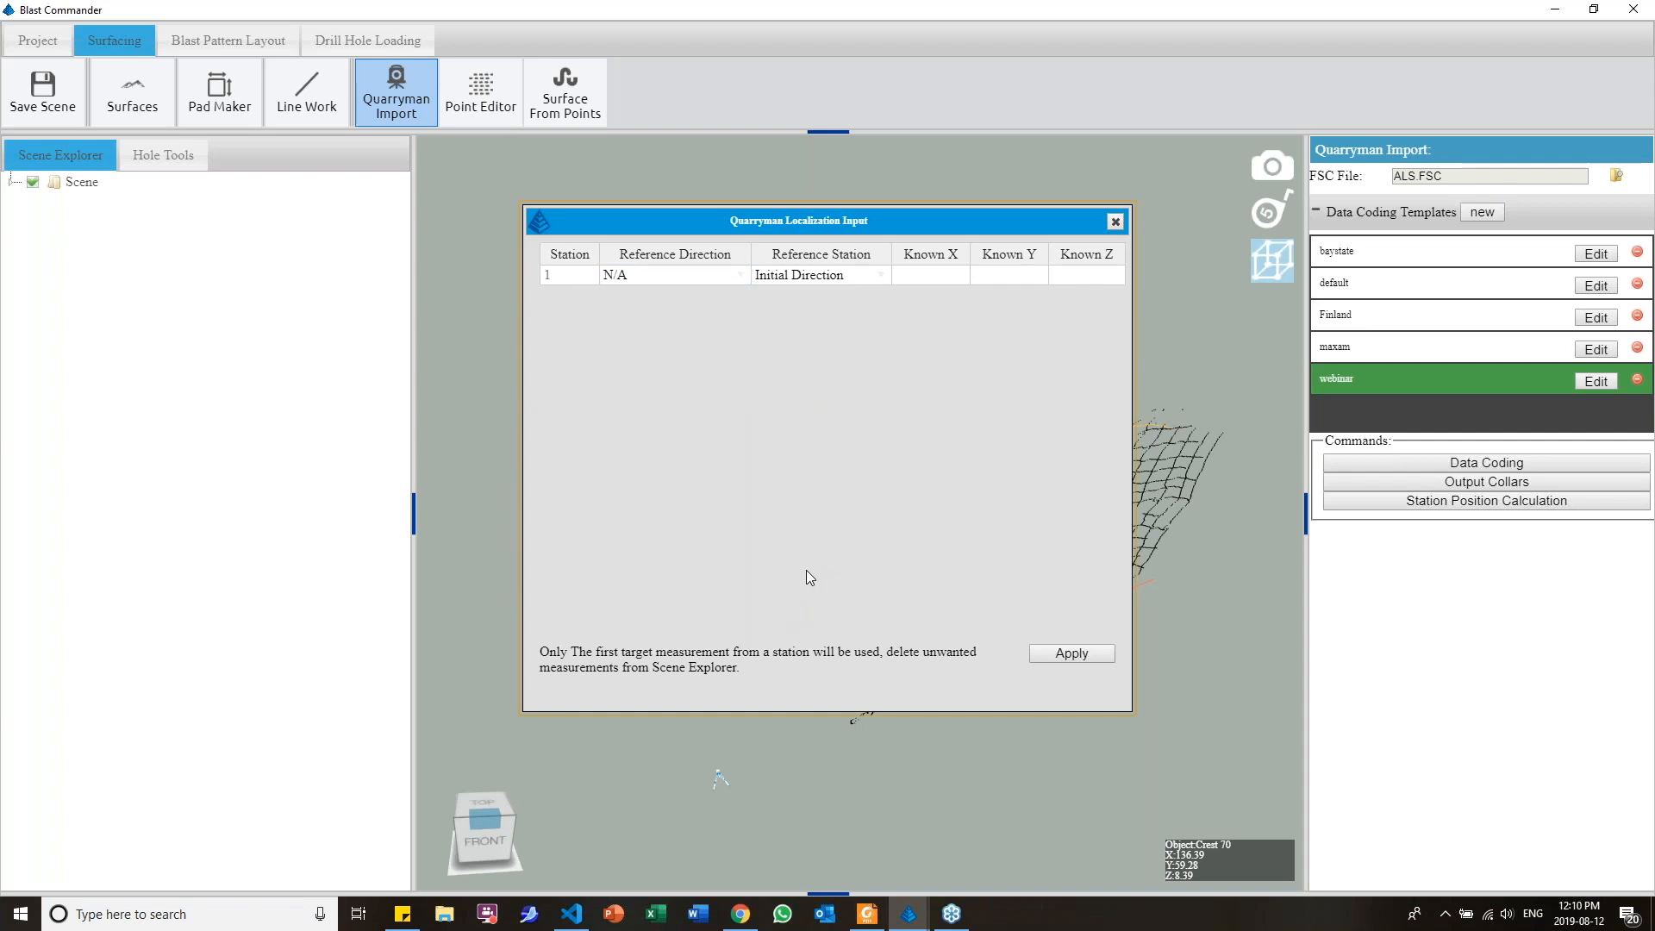
{"action": "left_click", "coordinate": [1115, 226]}
Delete the isolated cluster of points beyond the left end of the scanned face with the Point Editor
{"action": "middle_click_drag", "start_coordinate": [744, 506], "coordinate": [788, 510]}
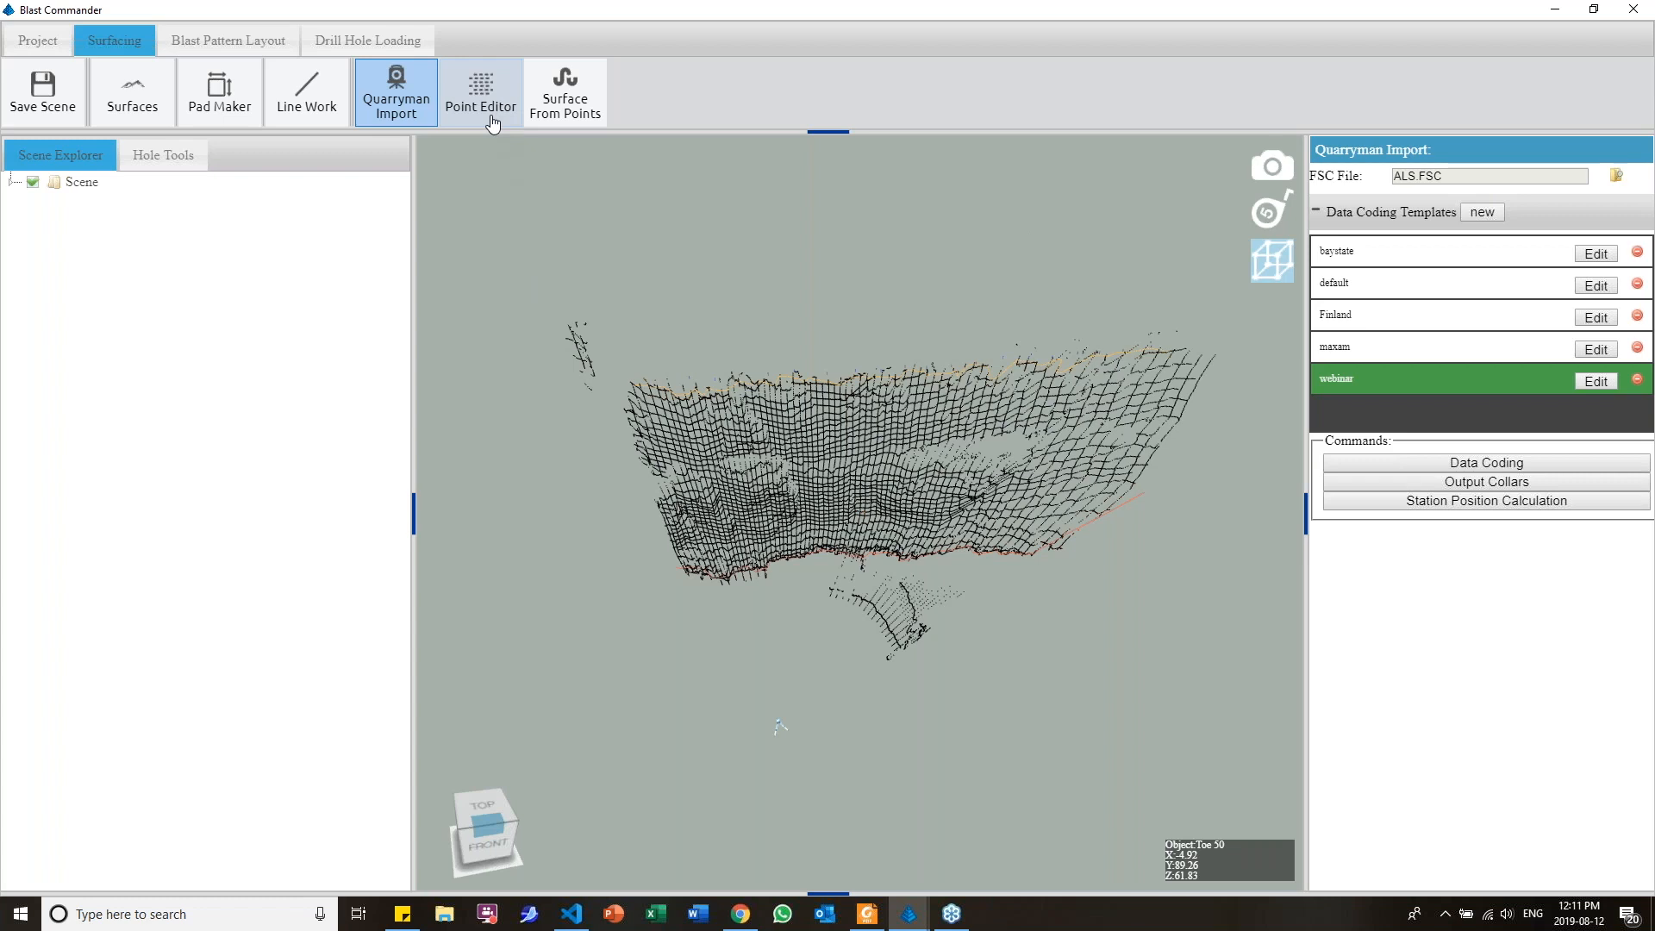
{"action": "left_click", "coordinate": [491, 121]}
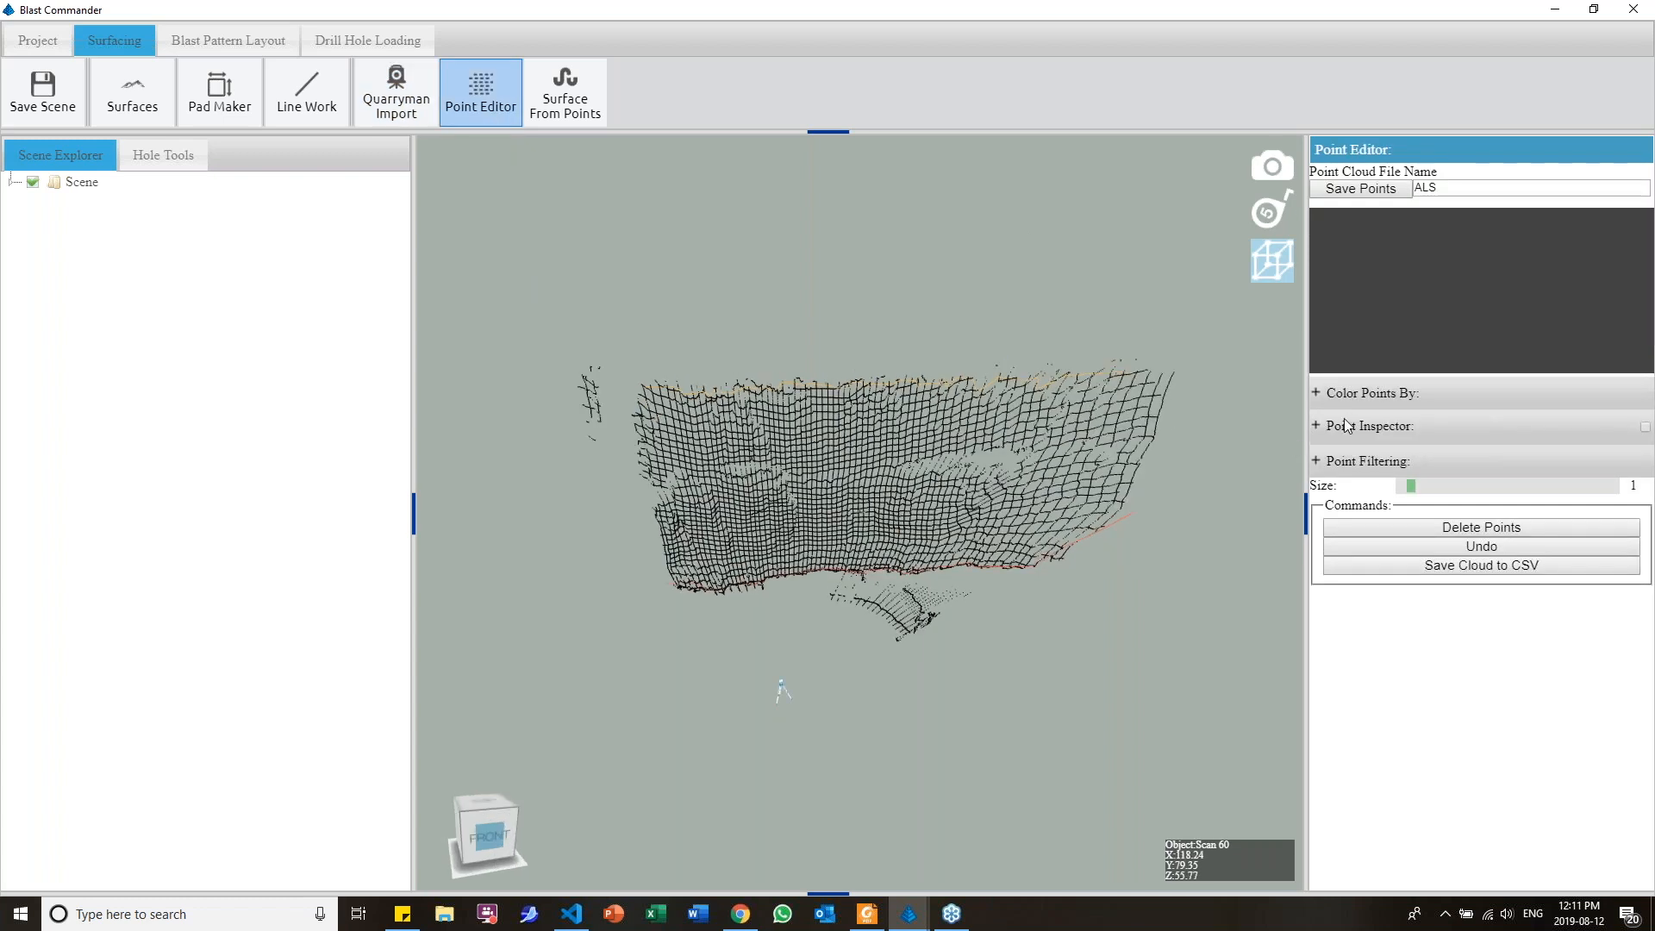
{"action": "left_click", "coordinate": [1321, 459]}
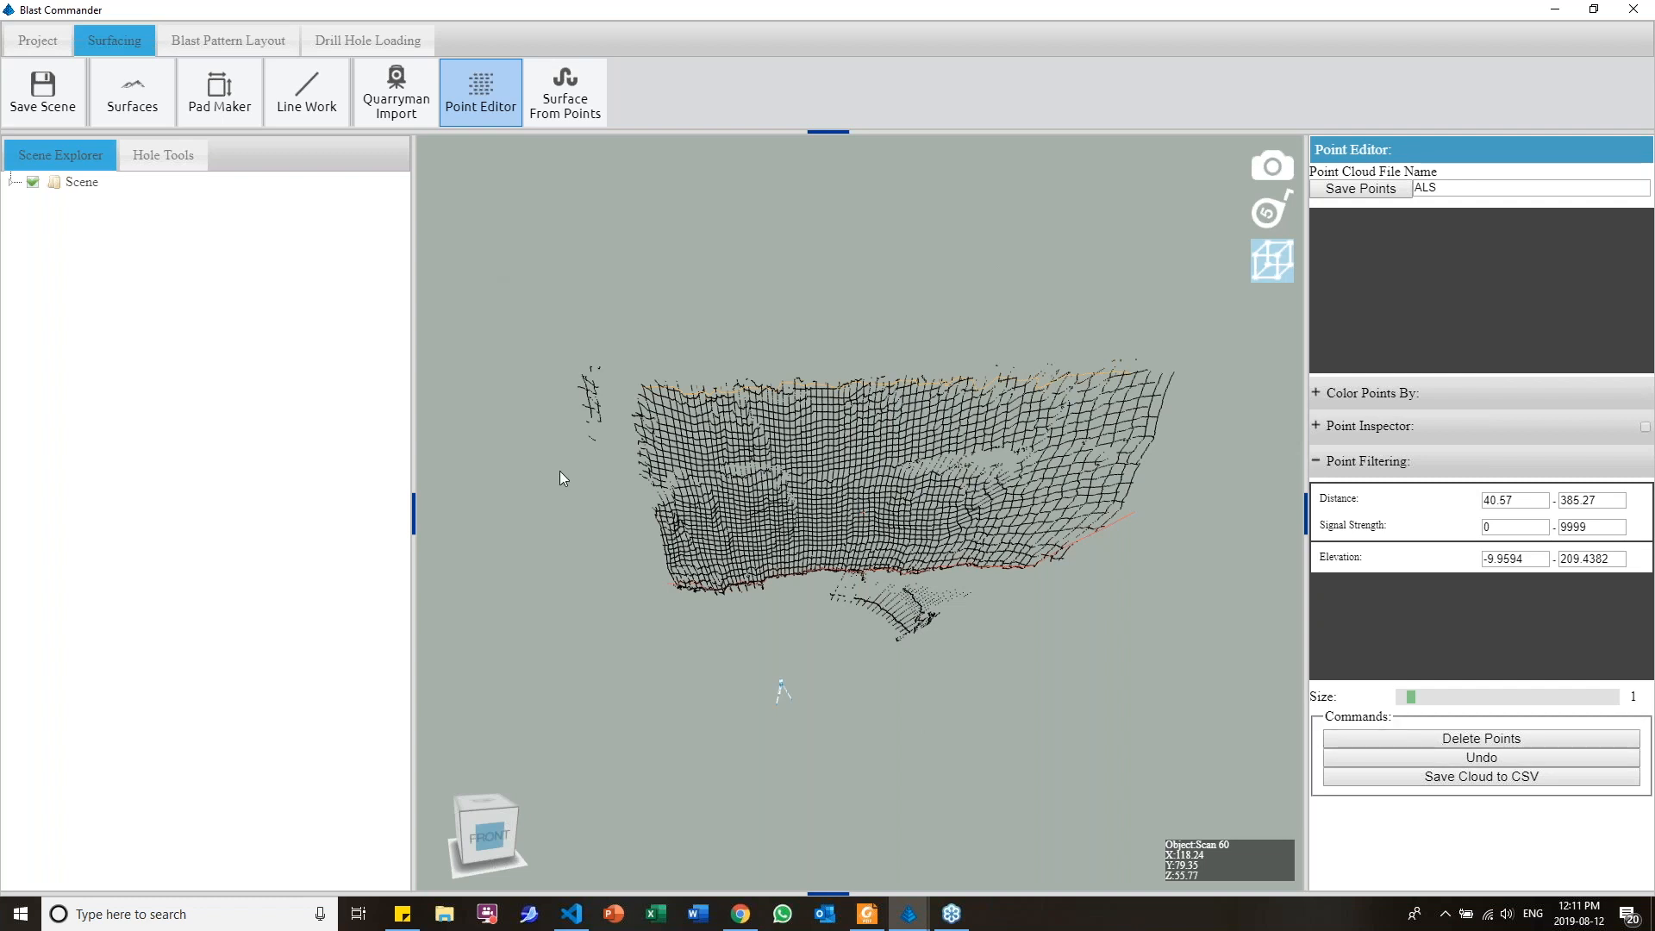
{"action": "left_click_drag", "start_coordinate": [496, 254], "coordinate": [625, 605]}
{"action": "key", "text": "Delete"}
Delete the stray points on the floor in front of the face's toe and save the point cloud as ALS
{"action": "middle_click_drag", "start_coordinate": [639, 652], "coordinate": [610, 728]}
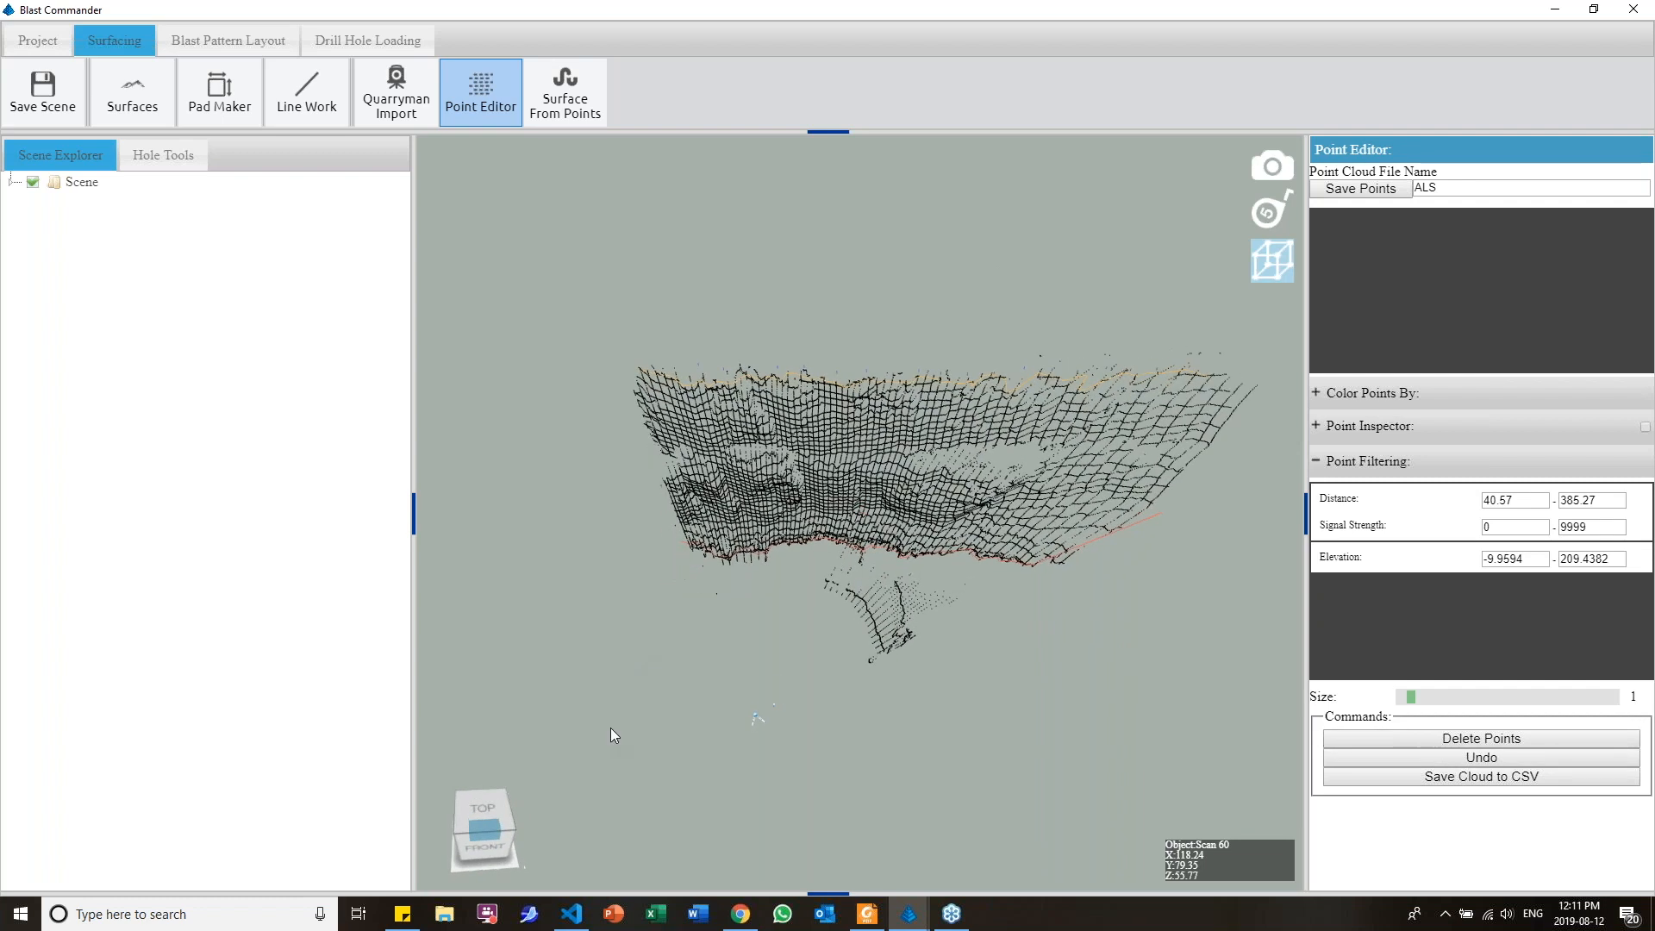
{"action": "left_click_drag", "start_coordinate": [1140, 737], "coordinate": [766, 582]}
{"action": "middle_click_drag", "start_coordinate": [765, 584], "coordinate": [854, 637]}
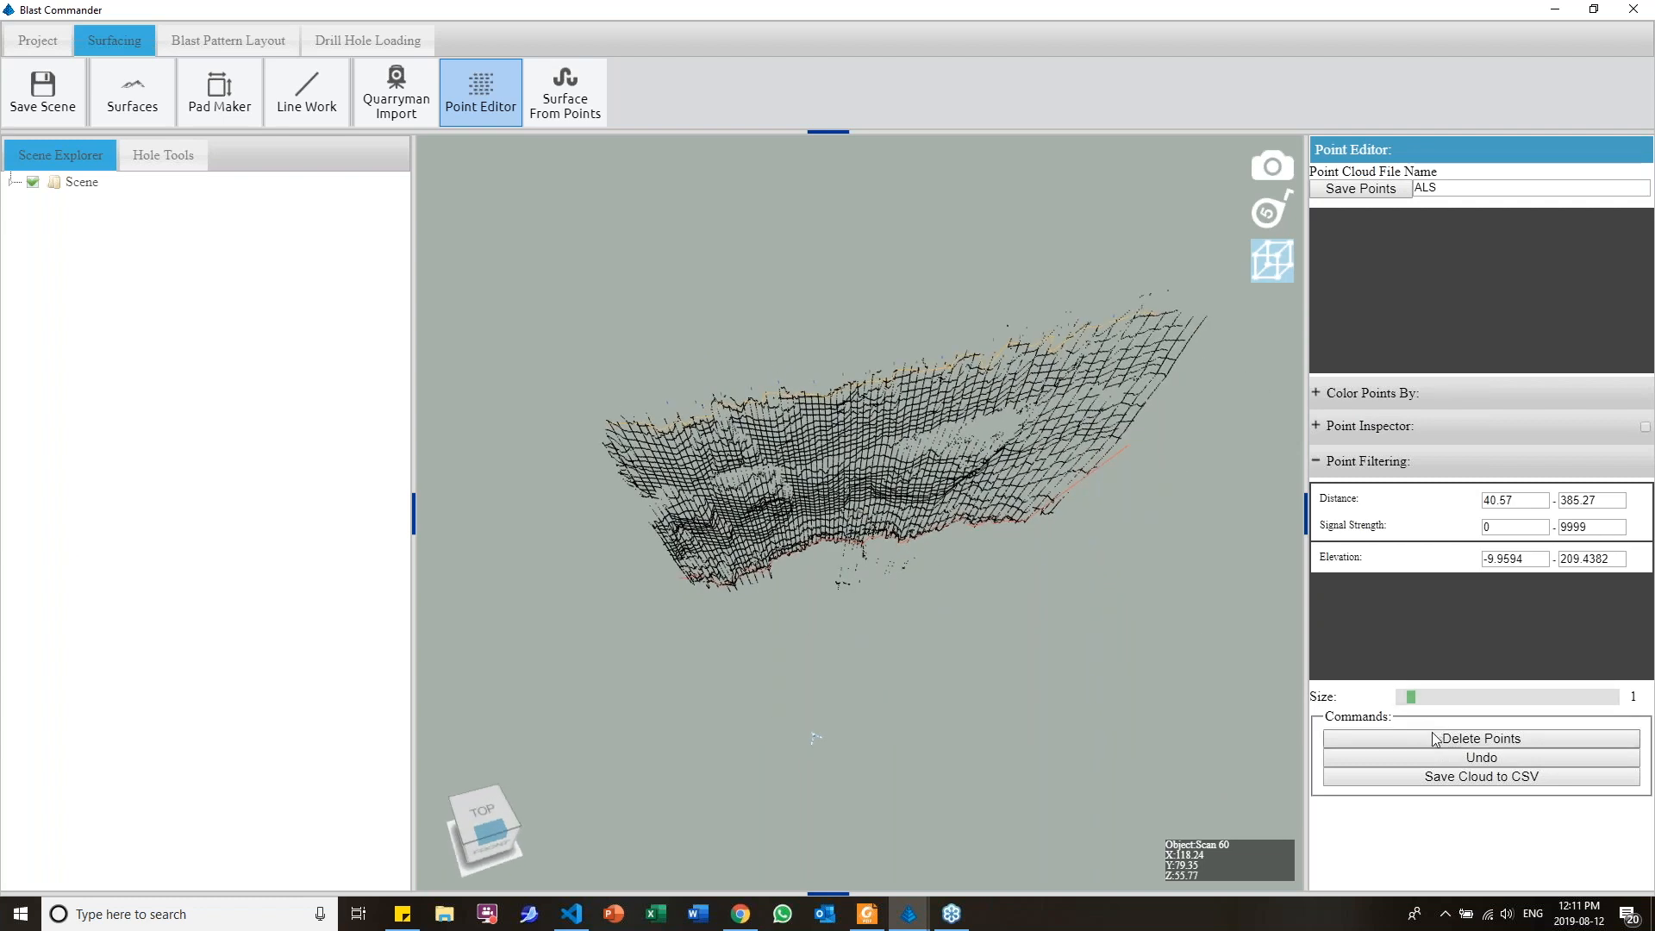
{"action": "left_click_drag", "start_coordinate": [892, 587], "coordinate": [831, 546]}
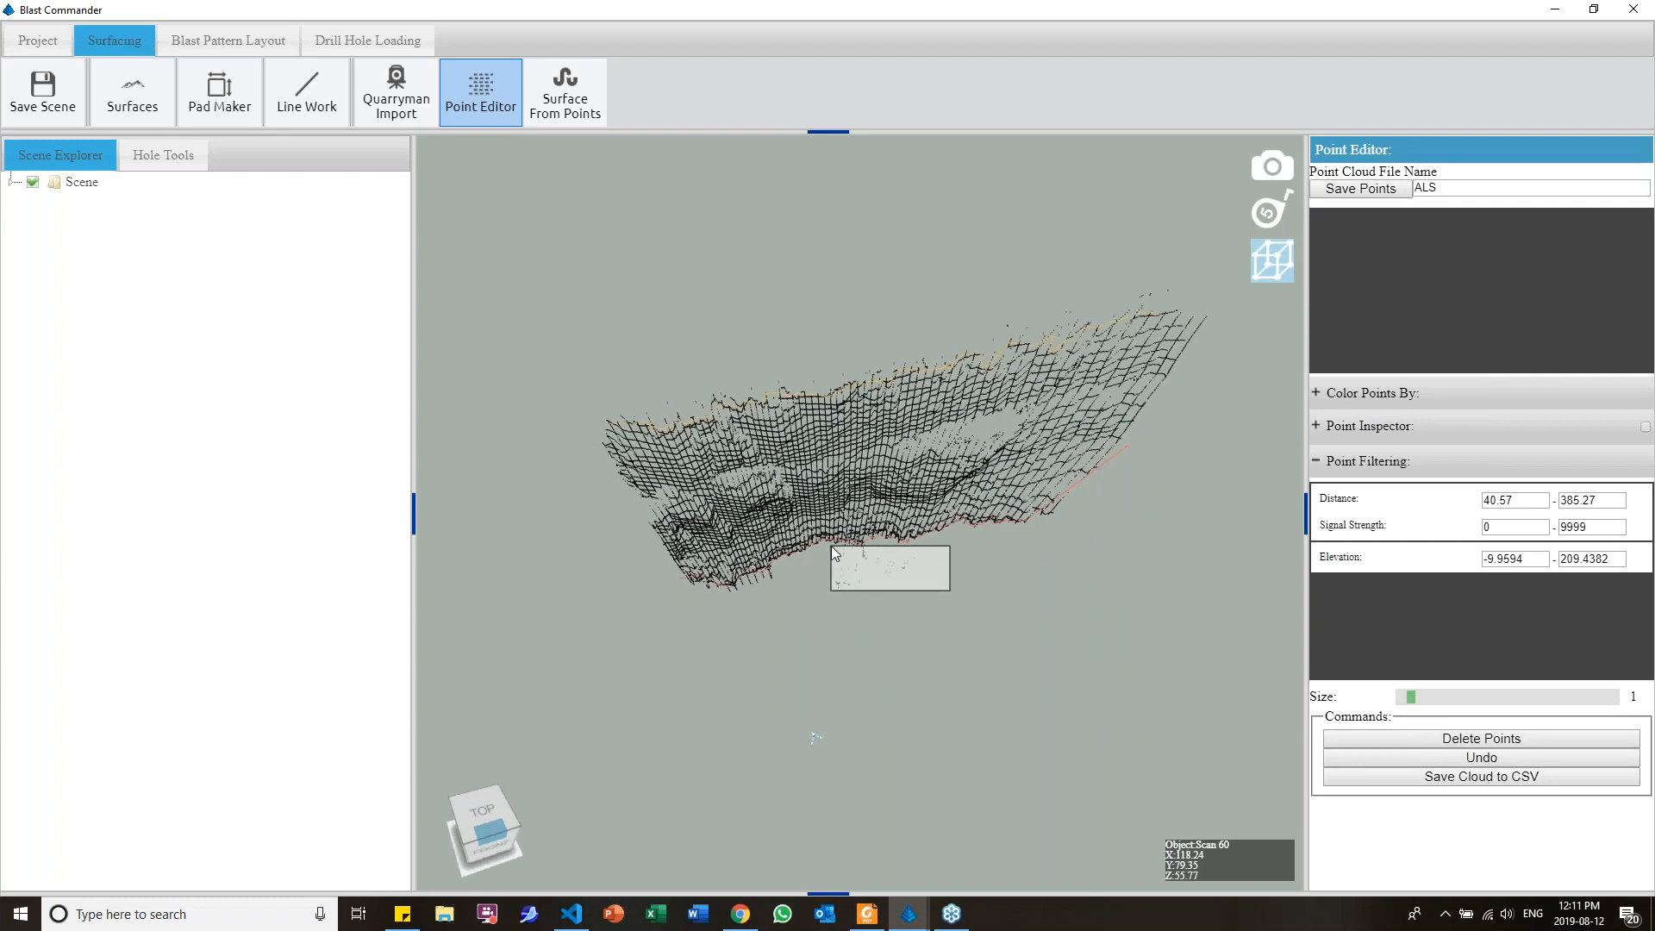
{"action": "middle_click_drag", "start_coordinate": [857, 690], "coordinate": [815, 680]}
{"action": "left_click", "coordinate": [1383, 740]}
{"action": "middle_click_drag", "start_coordinate": [1107, 639], "coordinate": [1051, 573]}
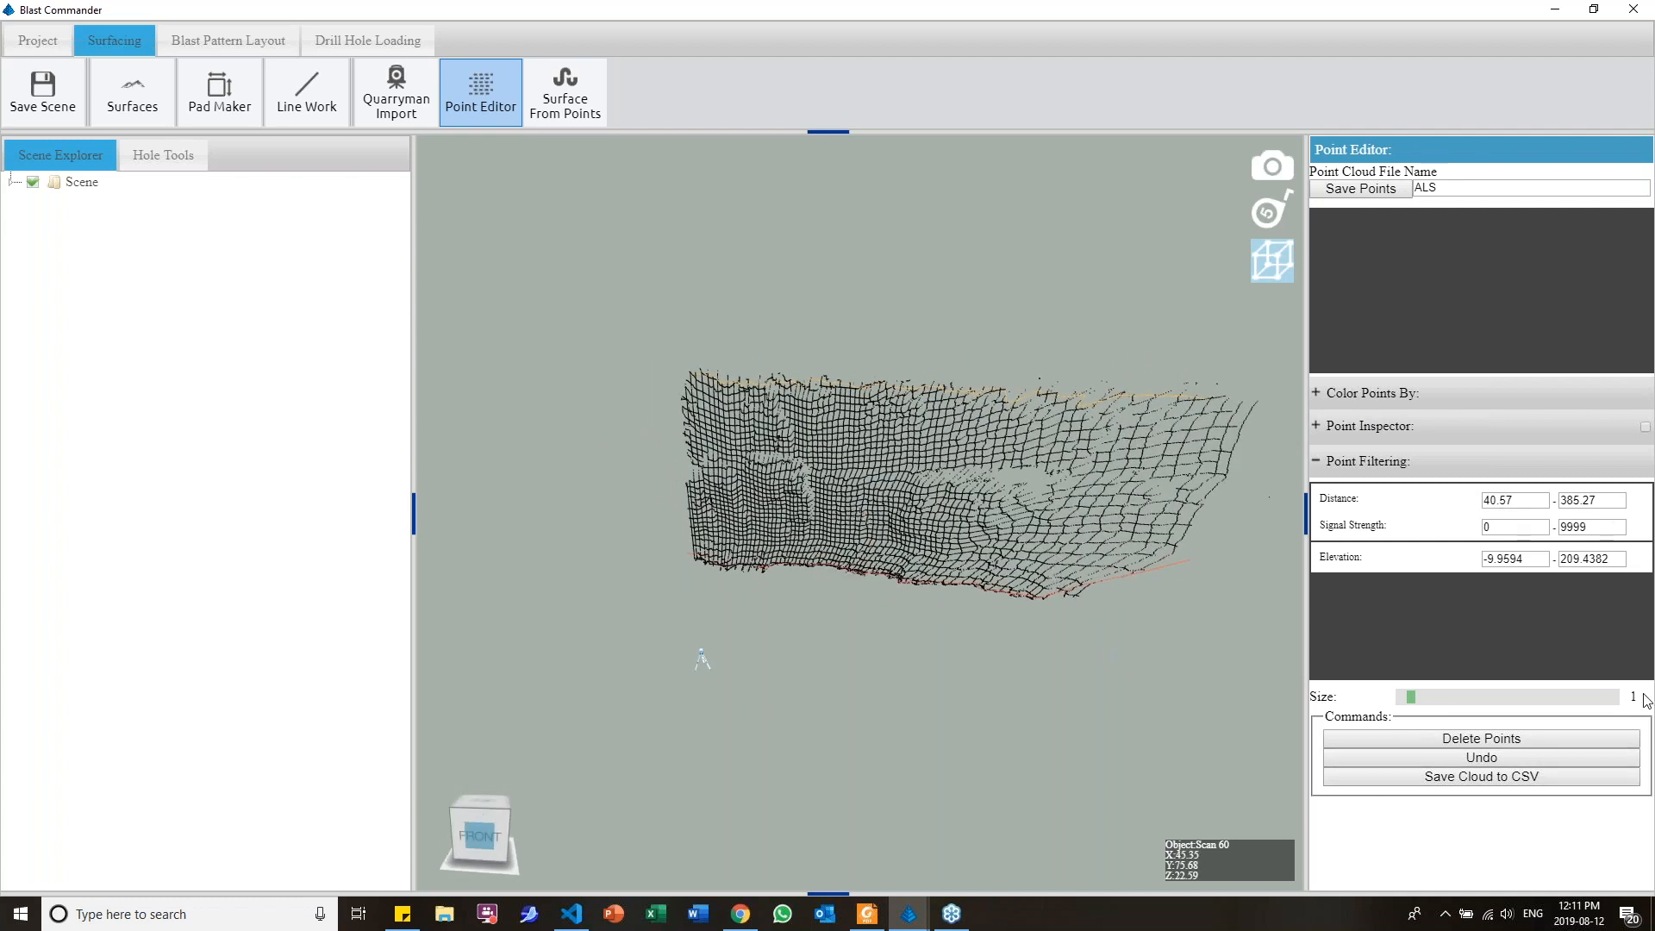
{"action": "left_click", "coordinate": [1359, 197]}
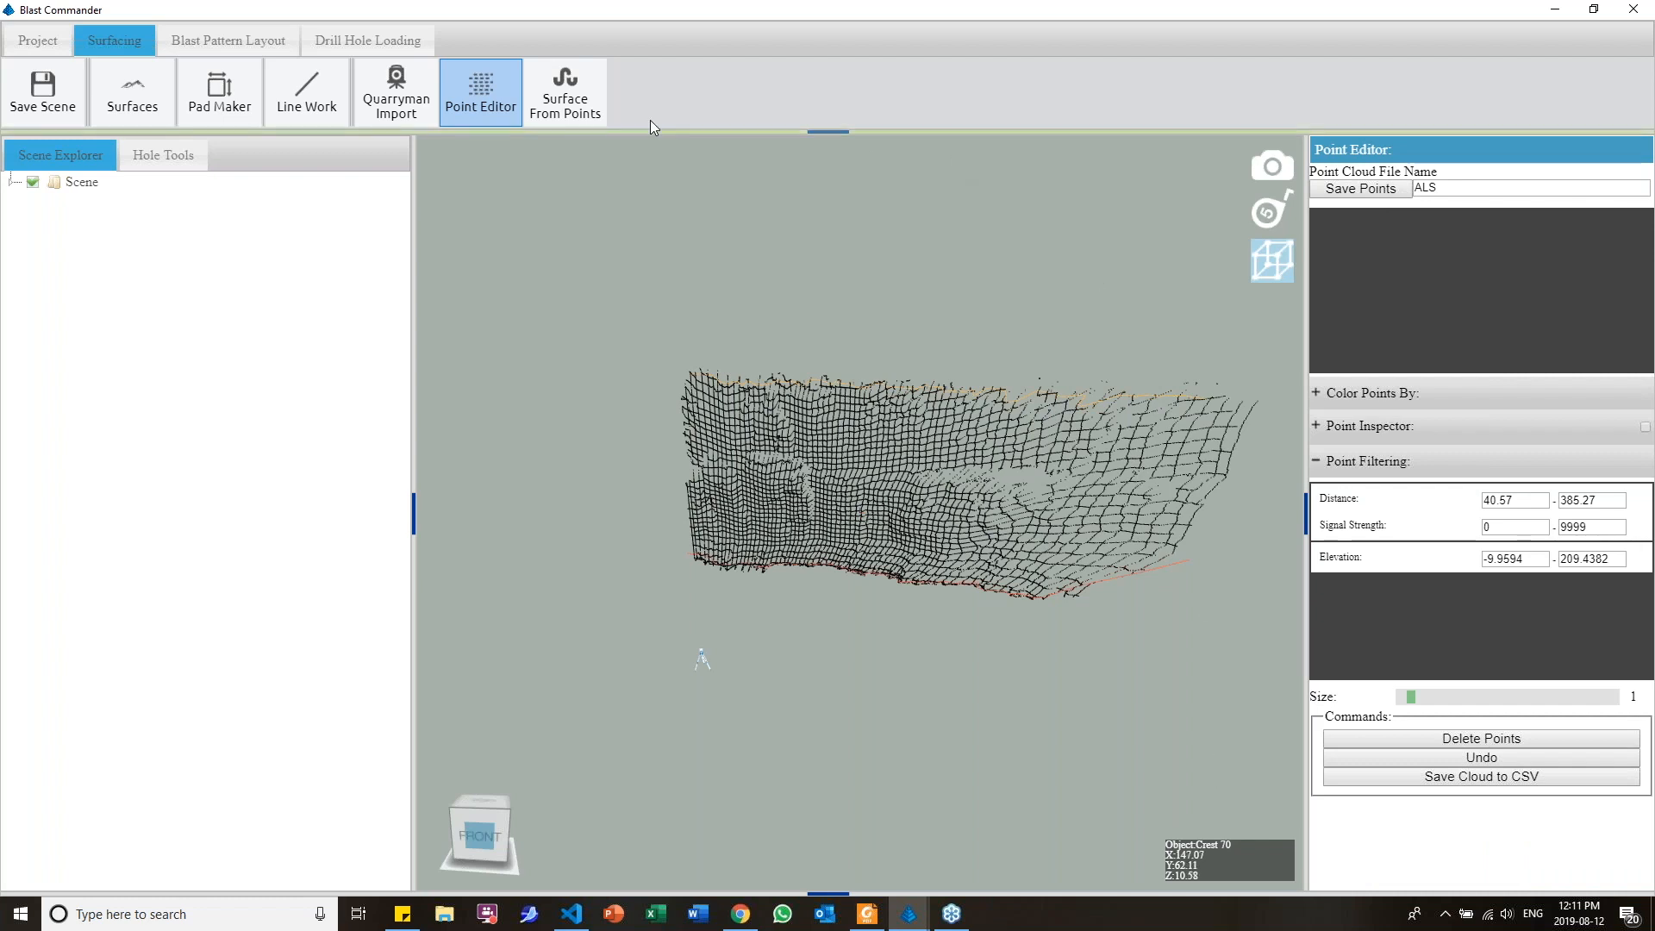
Create a TIN surface from the cleaned face points with detail 8 and trim 7.8
{"action": "left_click", "coordinate": [596, 110]}
{"action": "left_click_drag", "start_coordinate": [847, 434], "coordinate": [886, 461]}
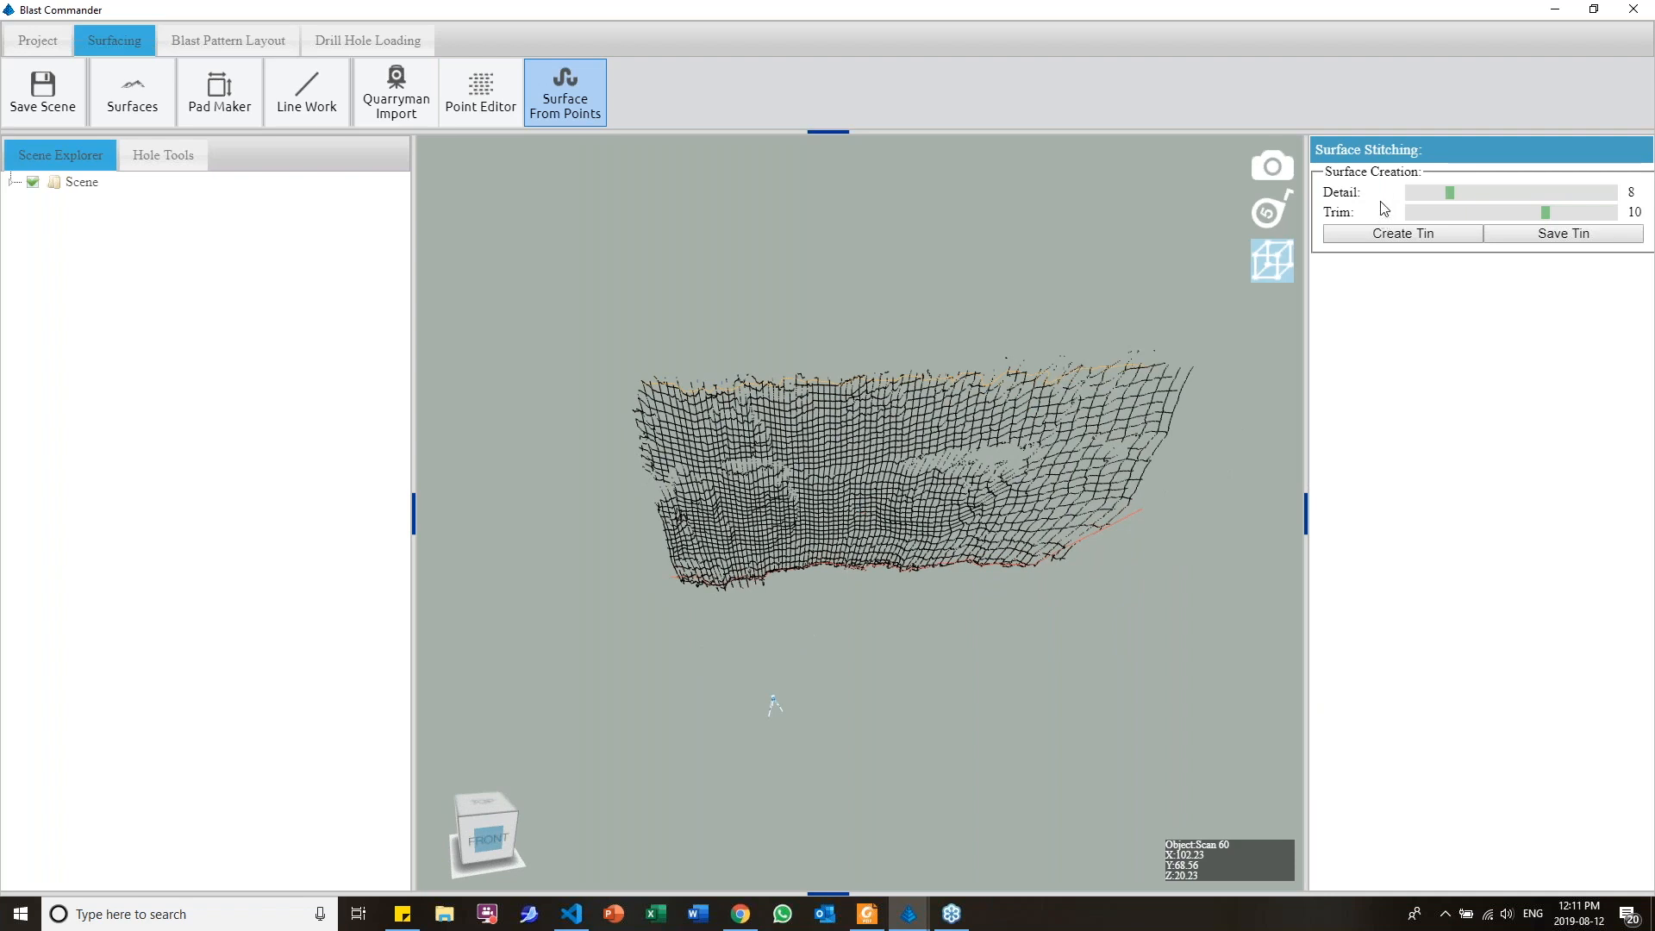
{"action": "left_click", "coordinate": [1419, 234]}
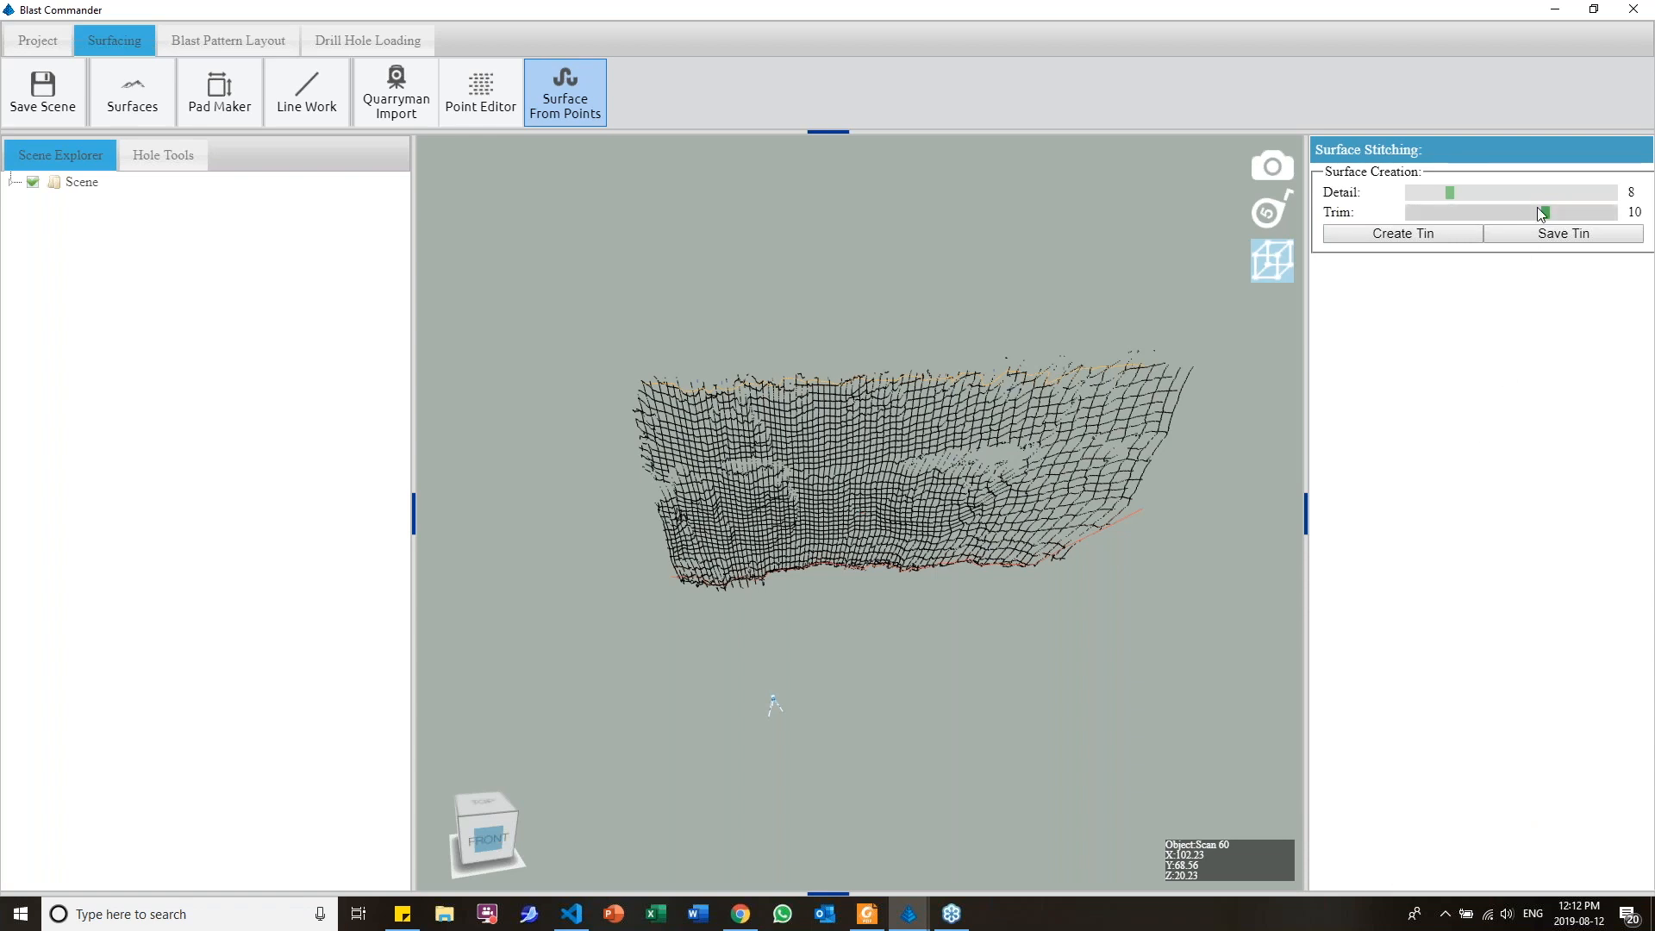
{"action": "left_click_drag", "start_coordinate": [1548, 219], "coordinate": [1520, 221]}
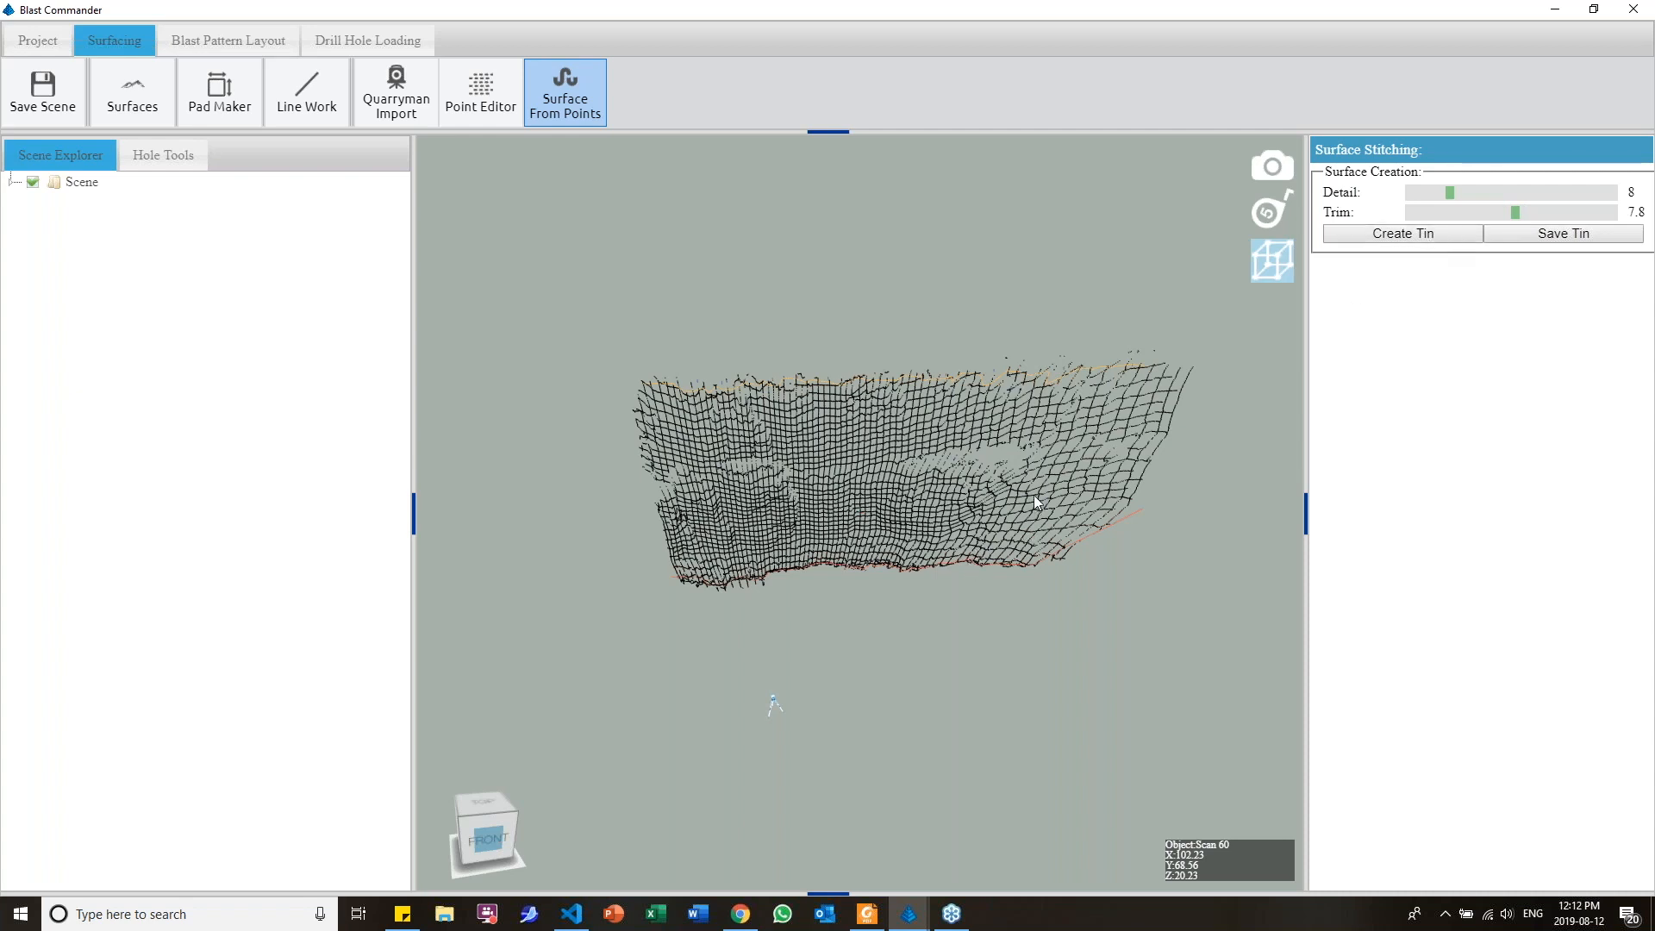
{"action": "left_click_drag", "start_coordinate": [1035, 489], "coordinate": [1069, 448]}
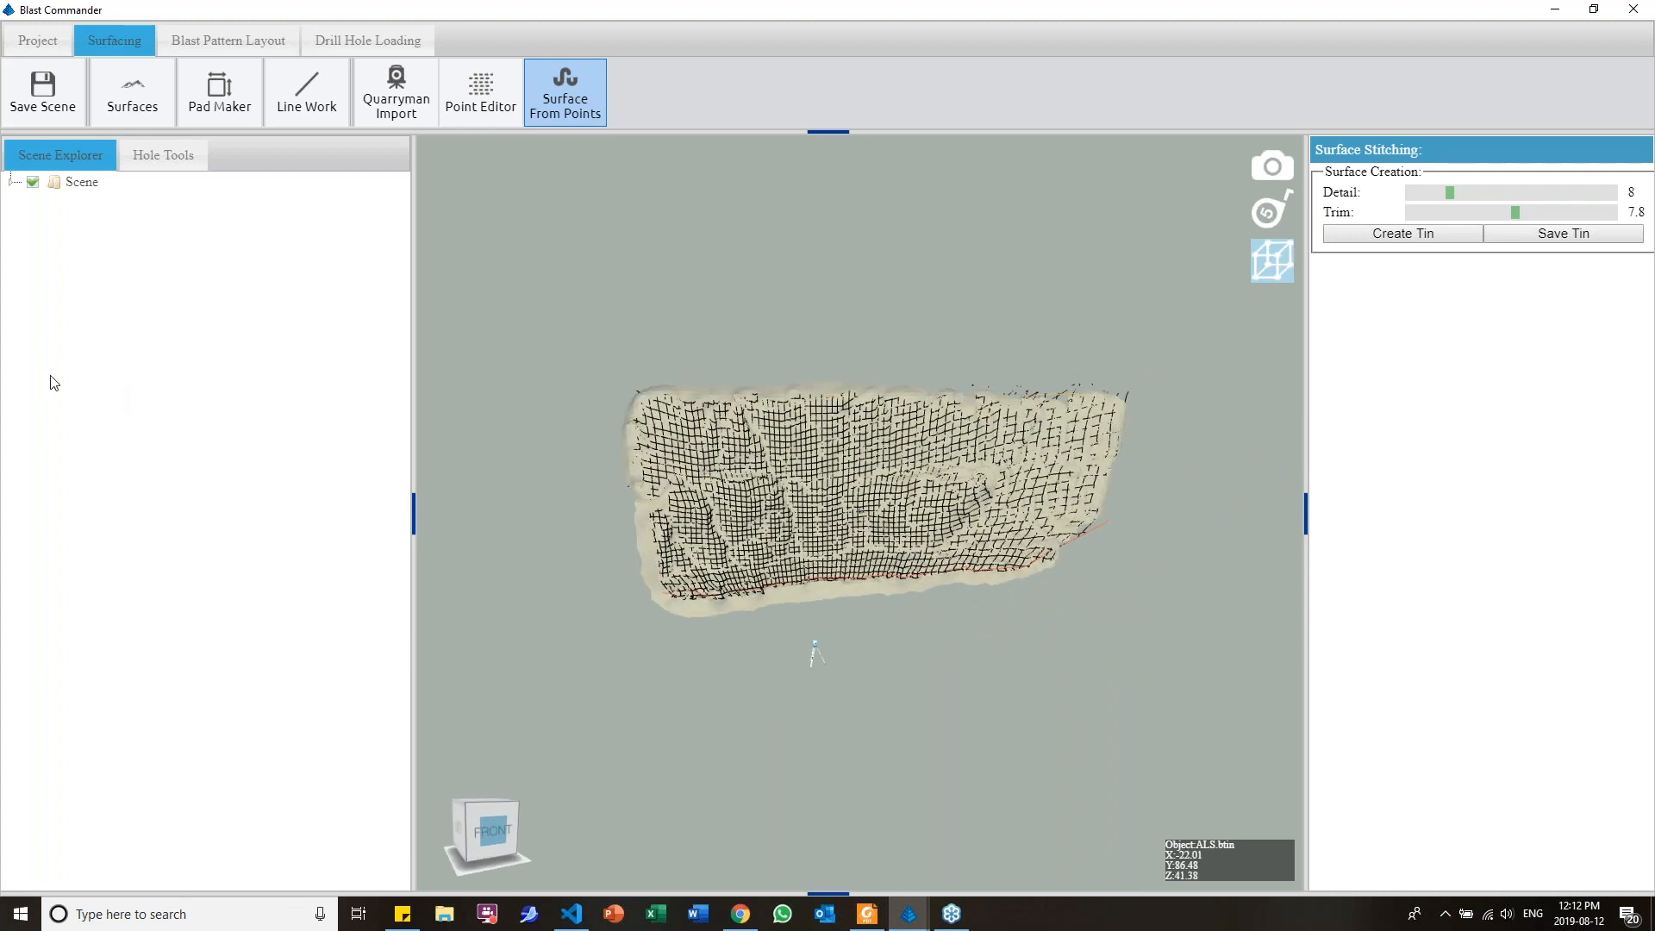
Hide the point cloud files in the scene so only the ALS.btin surface is displayed
{"action": "left_click", "coordinate": [11, 182]}
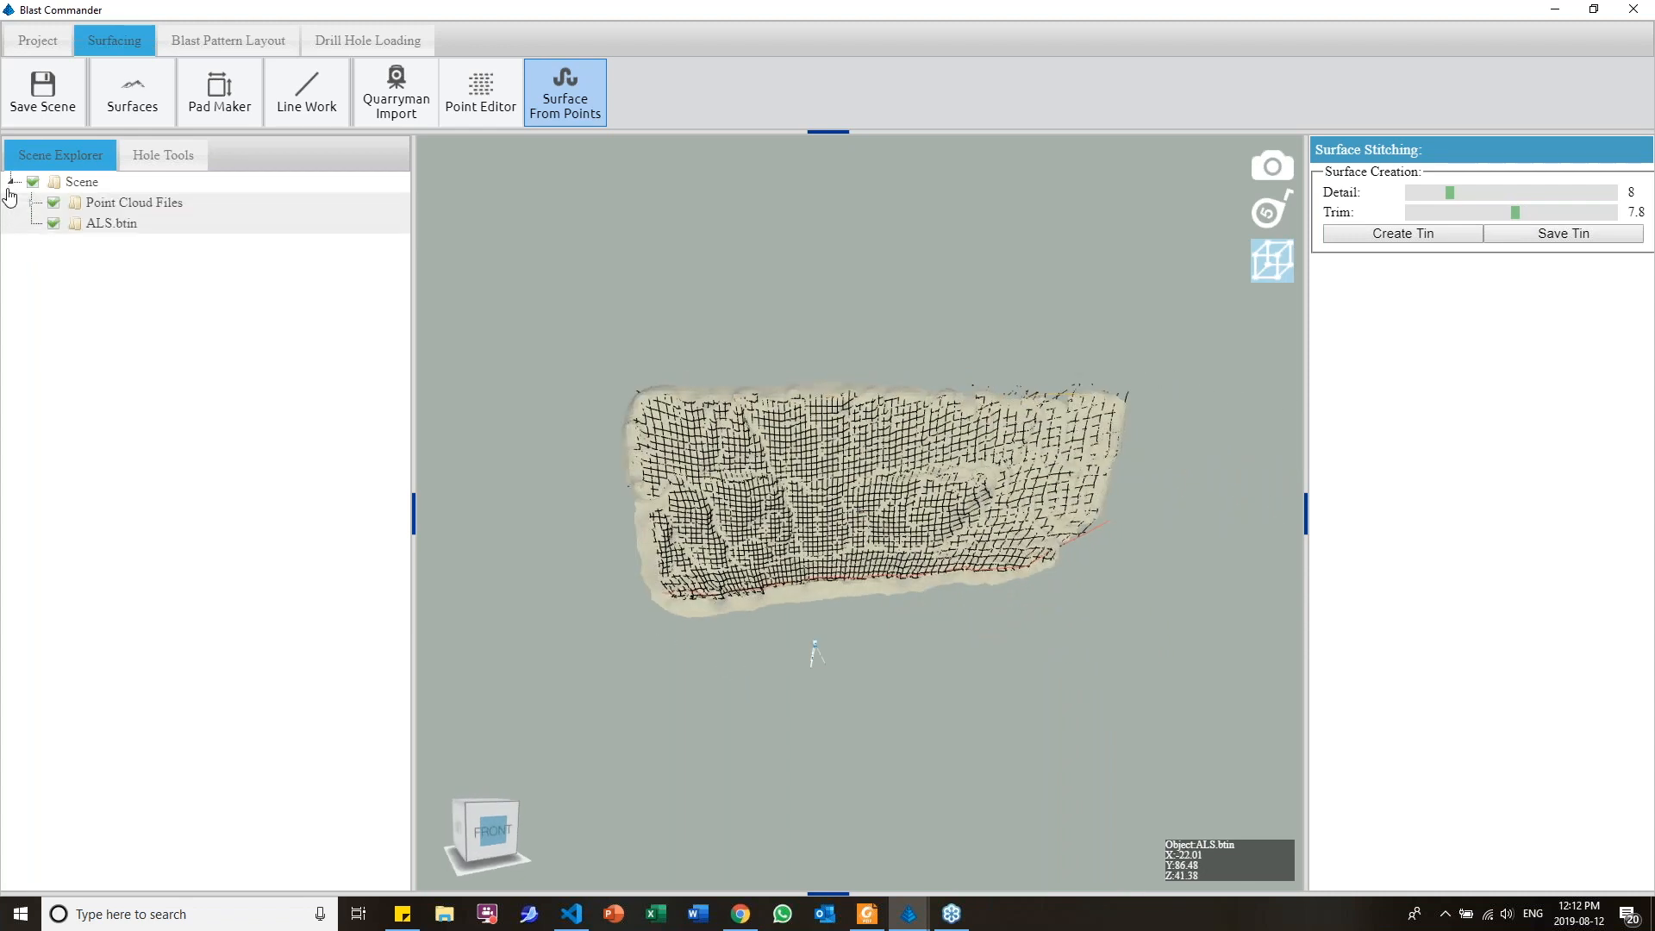
{"action": "left_click", "coordinate": [53, 204]}
{"action": "mouse_move", "coordinate": [810, 418]}
{"action": "left_mouse_down"}
{"action": "mouse_move", "coordinate": [861, 447]}
{"action": "mouse_move", "coordinate": [956, 419]}
{"action": "mouse_move", "coordinate": [768, 440]}
{"action": "mouse_move", "coordinate": [779, 429]}
{"action": "left_mouse_up"}
{"action": "scroll", "coordinate": [868, 443], "scroll_direction": "up", "scroll_amount": 3}
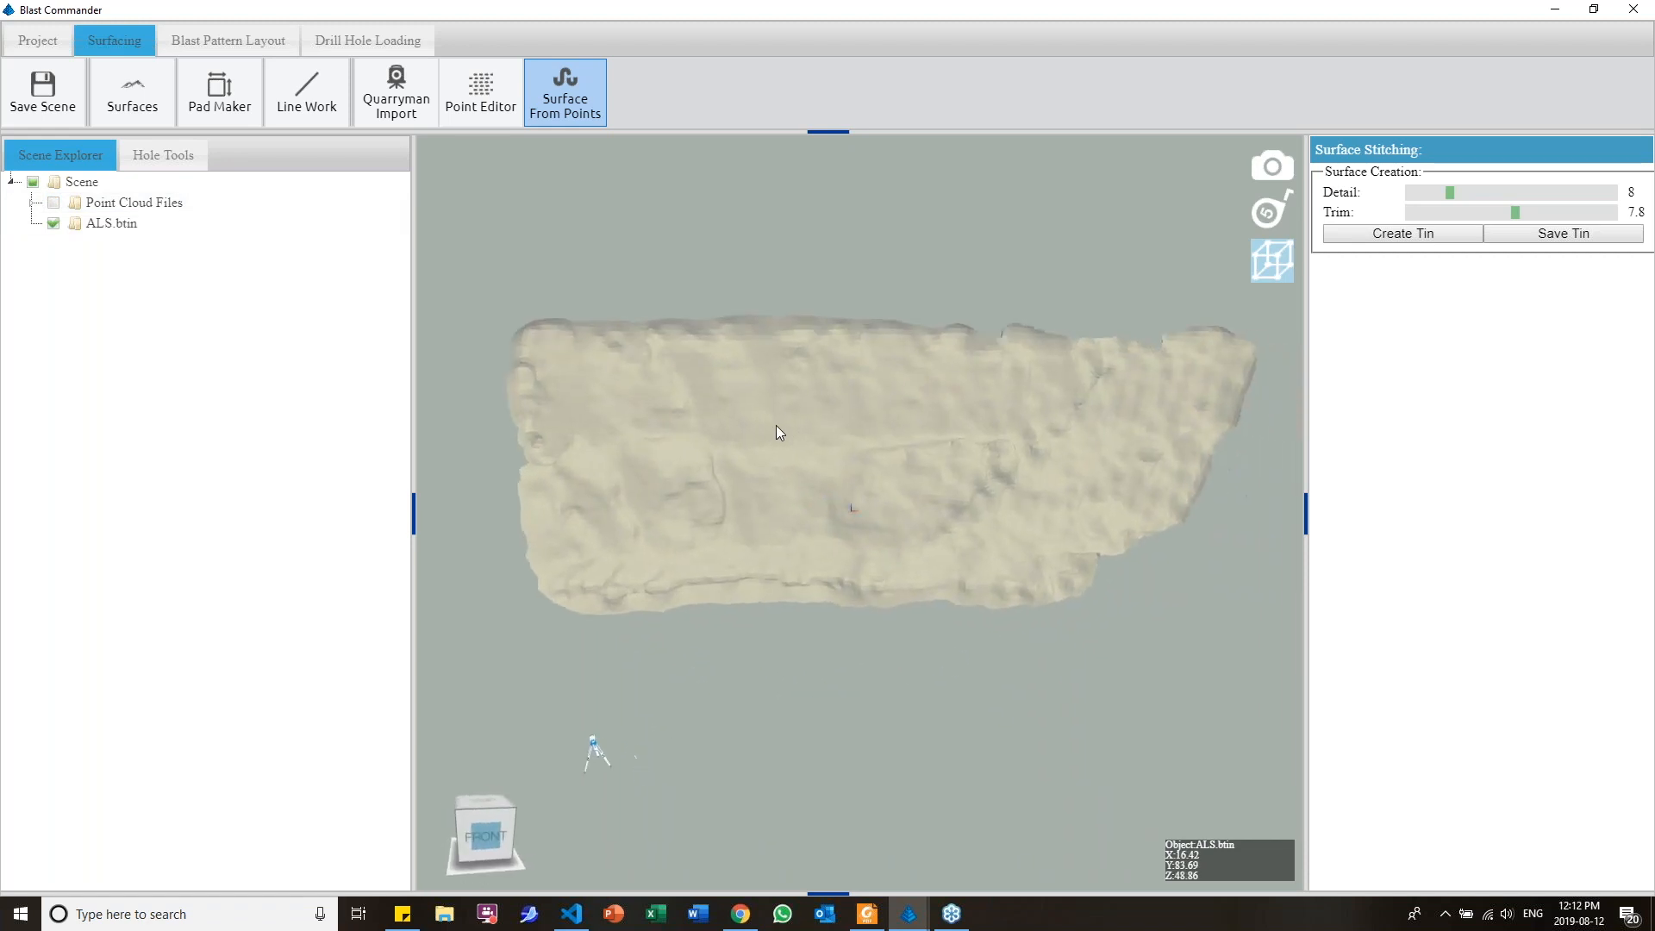
Save the TIN and check the ALS entry among the saved surfaces
{"action": "left_click", "coordinate": [1522, 234]}
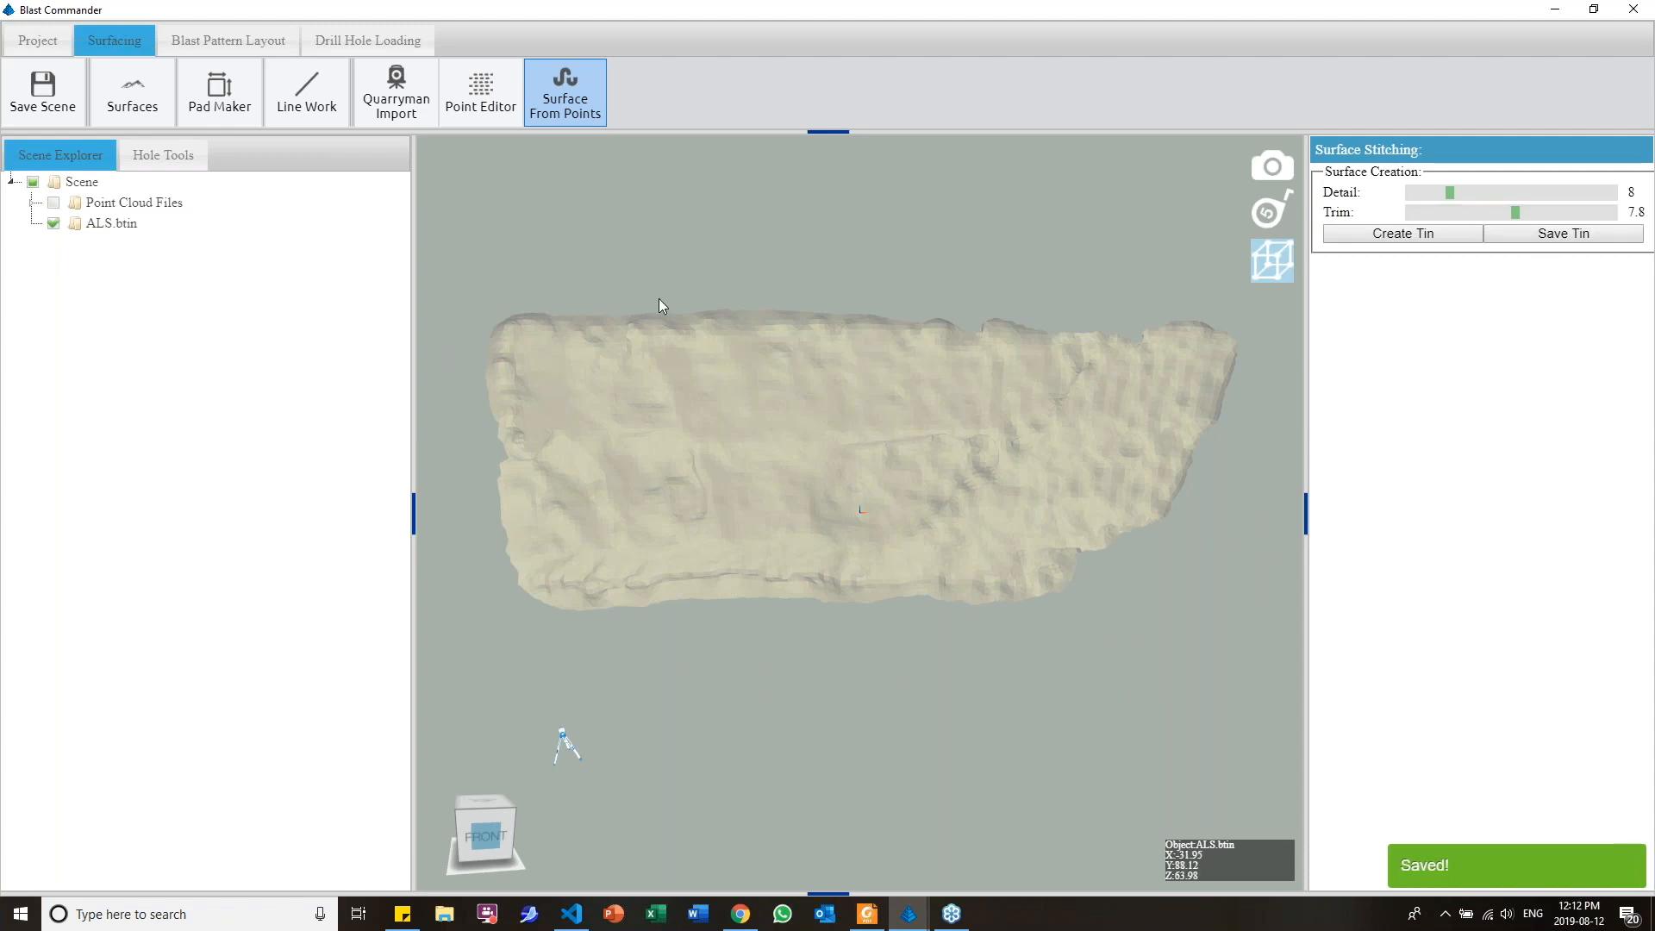
{"action": "left_click_drag", "start_coordinate": [659, 300], "coordinate": [590, 305]}
{"action": "left_click", "coordinate": [133, 109]}
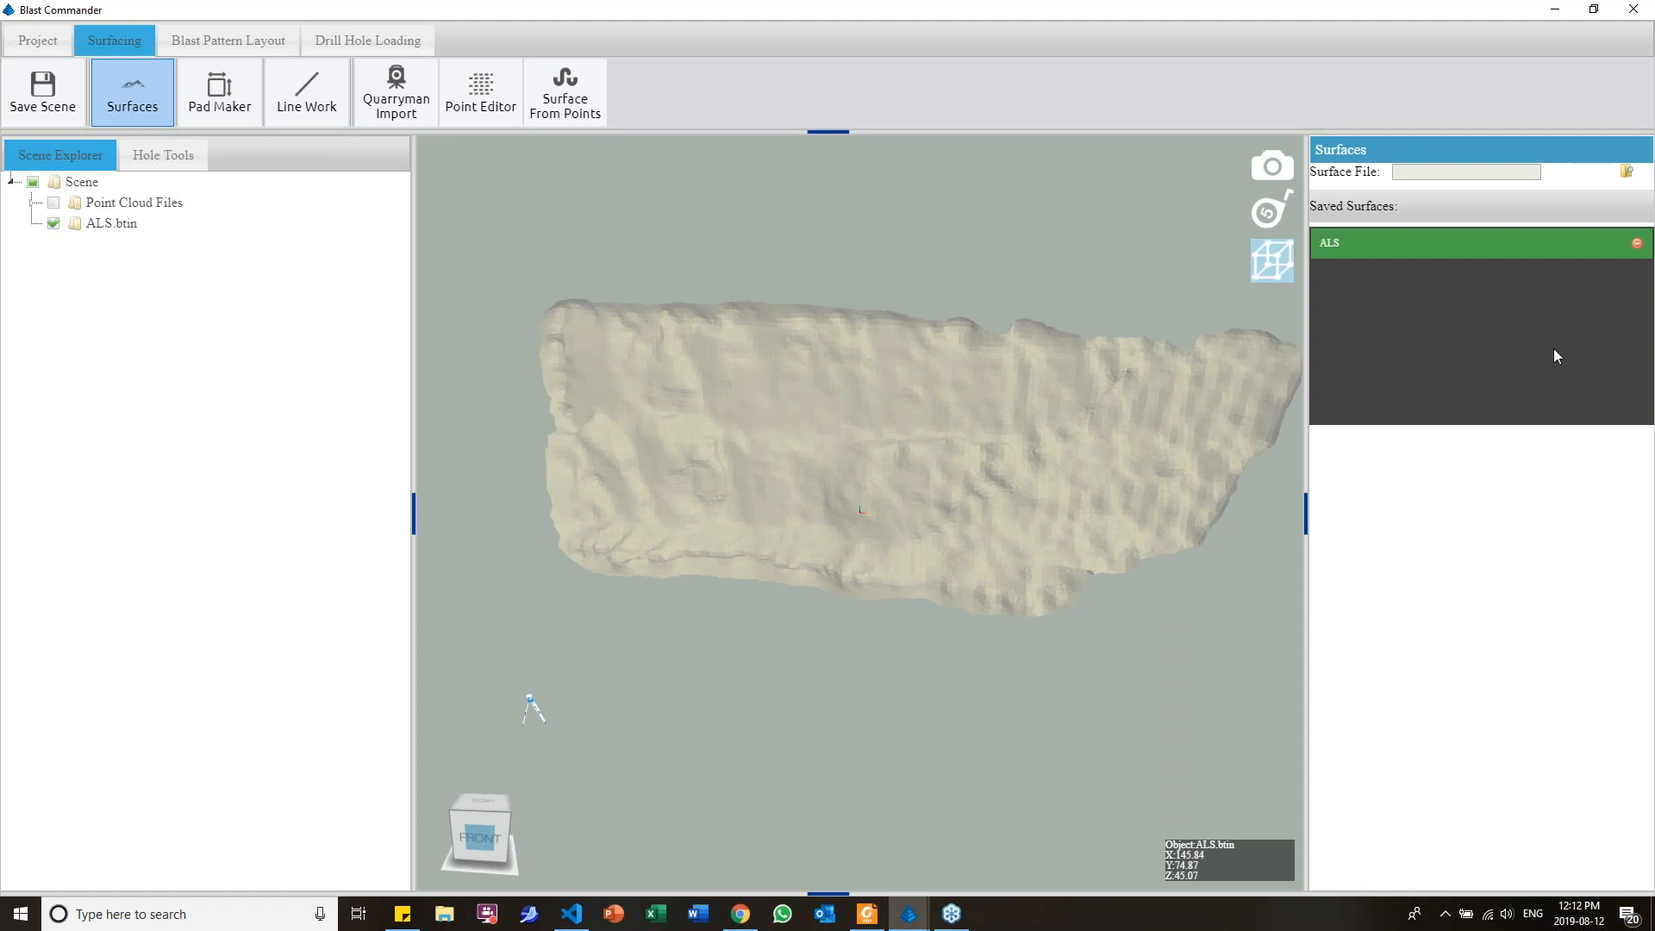
{"action": "left_click_drag", "start_coordinate": [709, 453], "coordinate": [721, 457]}
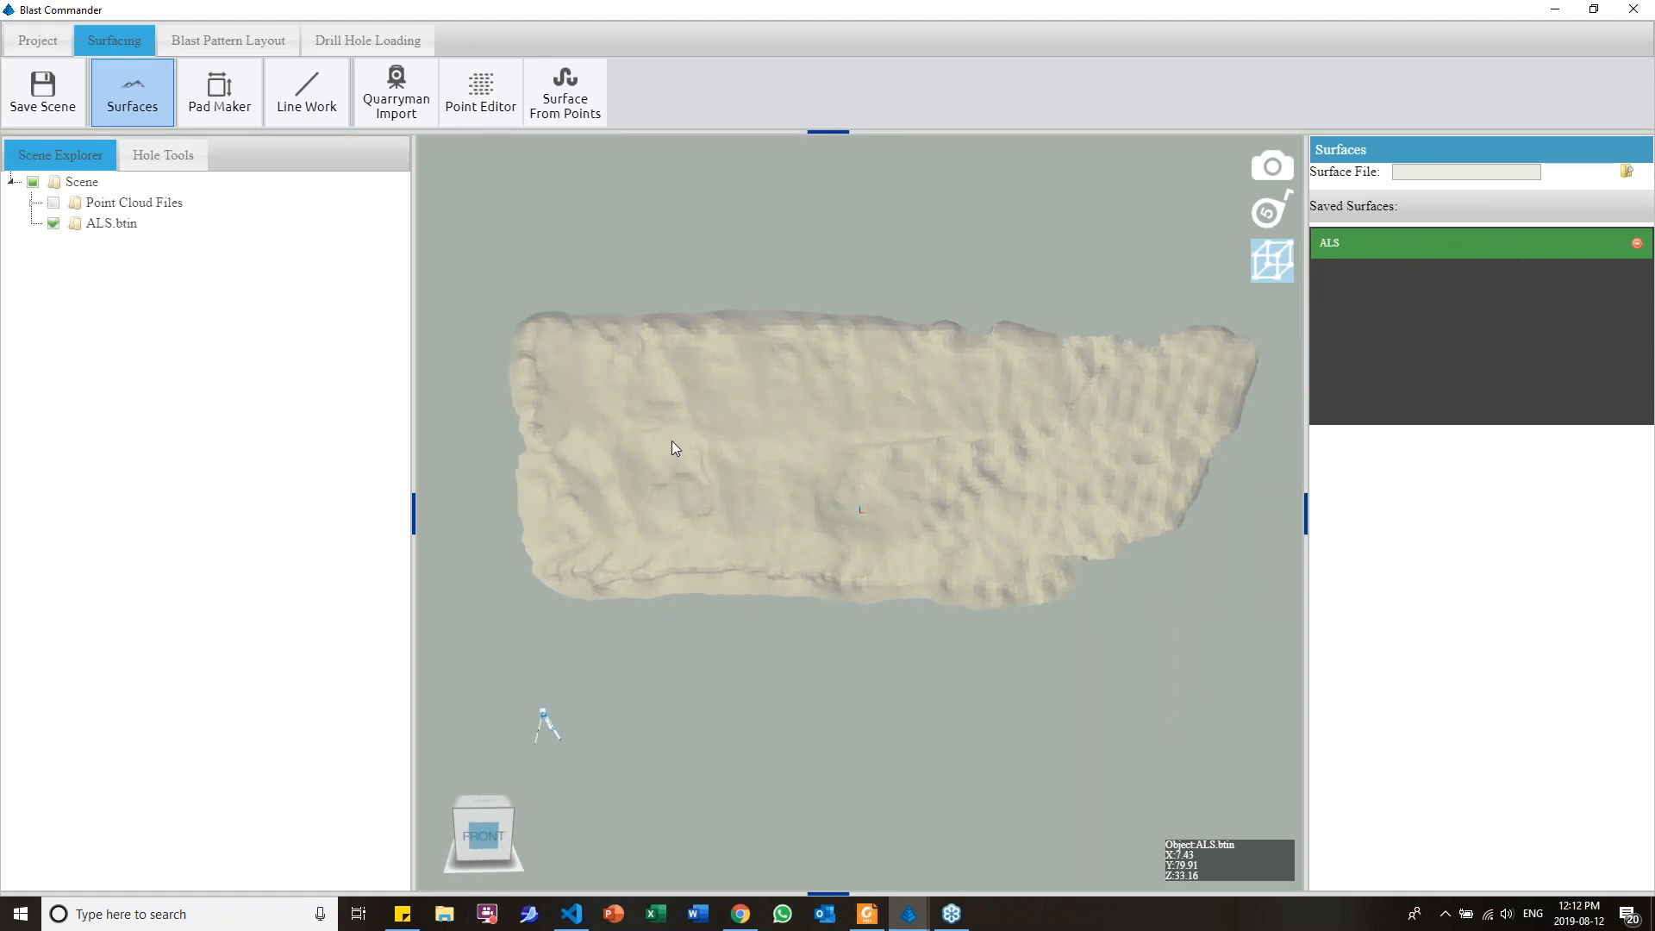
Load collars.csv from the Desktop as survey data for the blast pattern, with a comma as the delimiter
{"action": "left_click", "coordinate": [223, 41]}
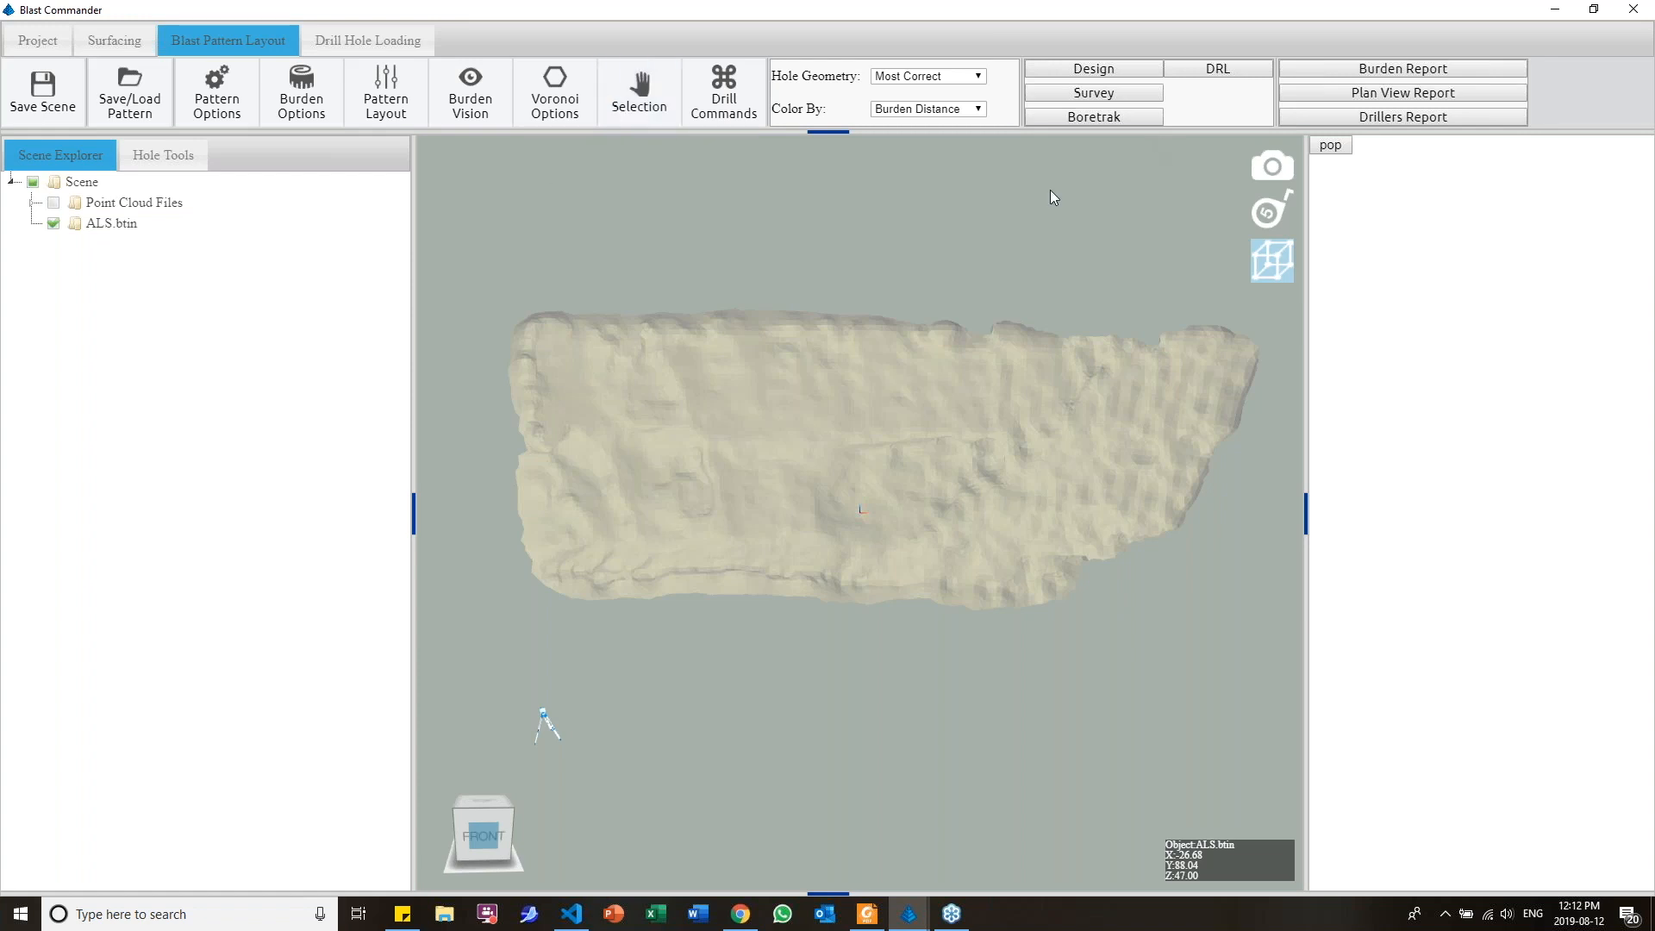
{"action": "middle_click_drag", "start_coordinate": [887, 260], "coordinate": [902, 291]}
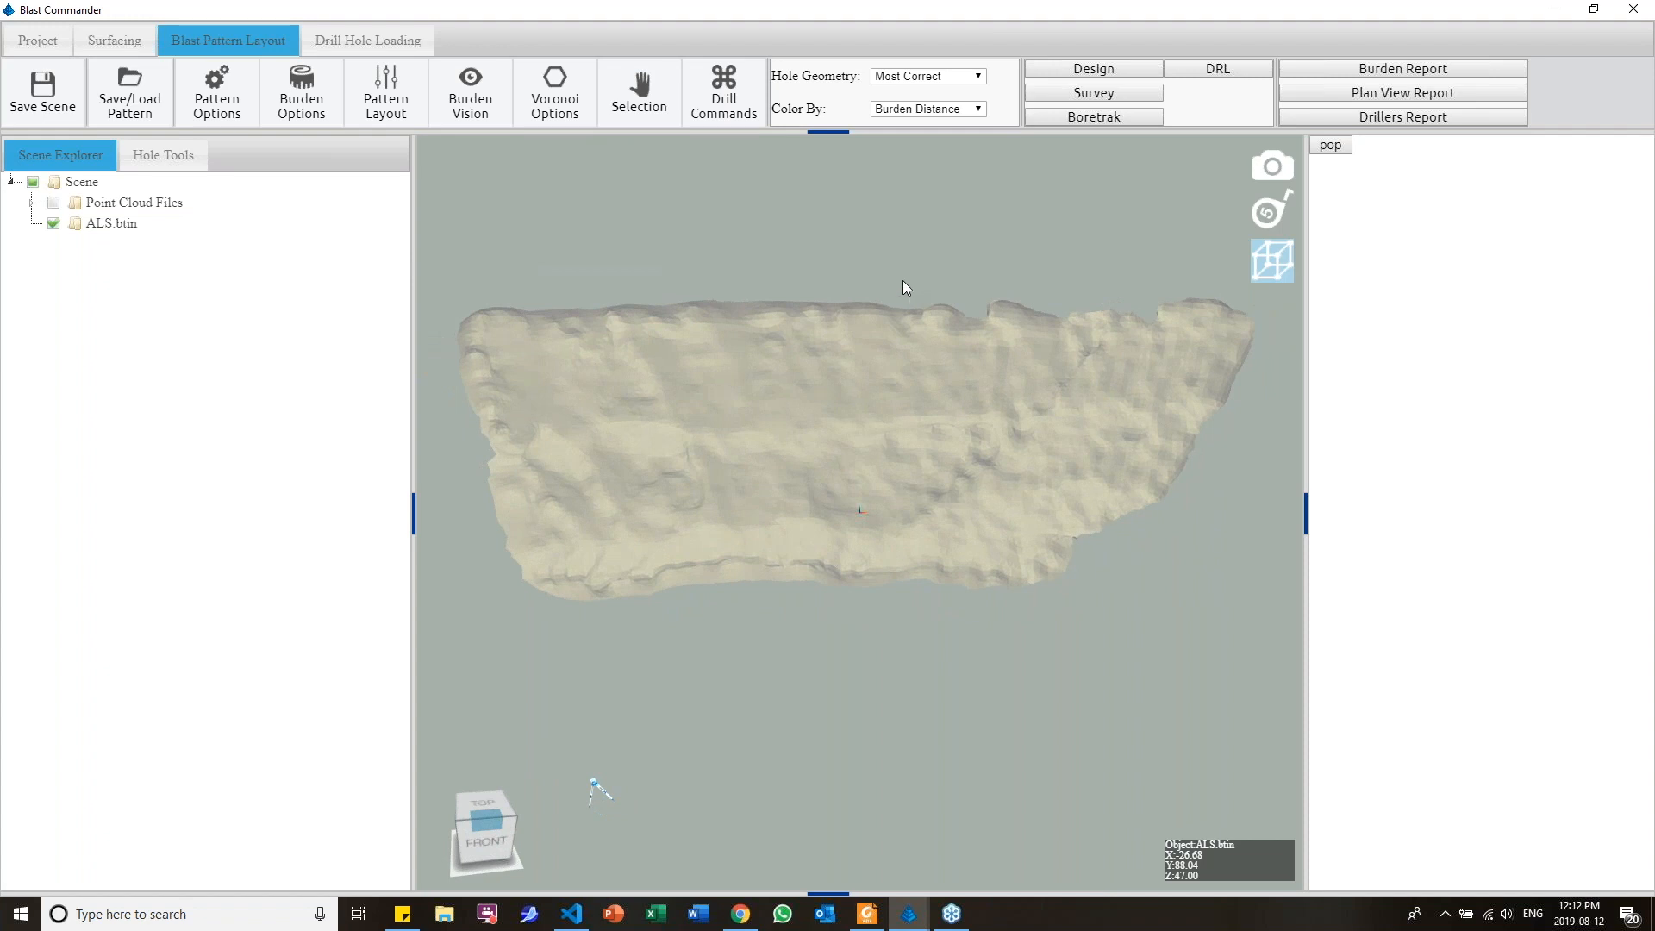
{"action": "left_click", "coordinate": [1120, 94]}
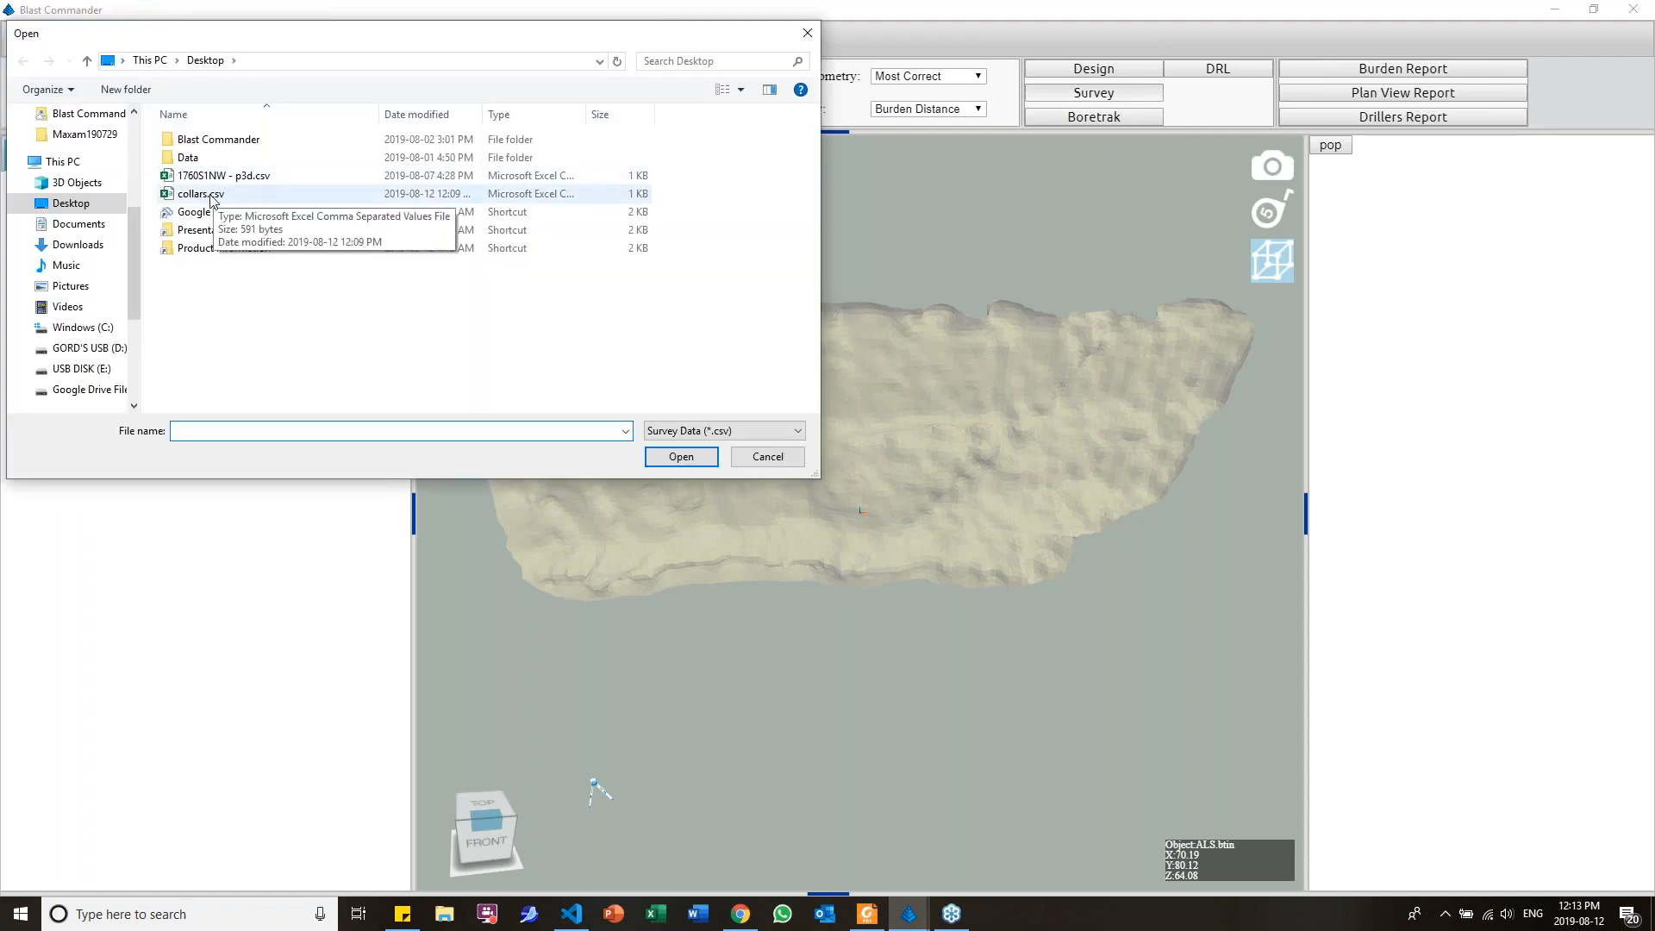
{"action": "double_click", "coordinate": [200, 194]}
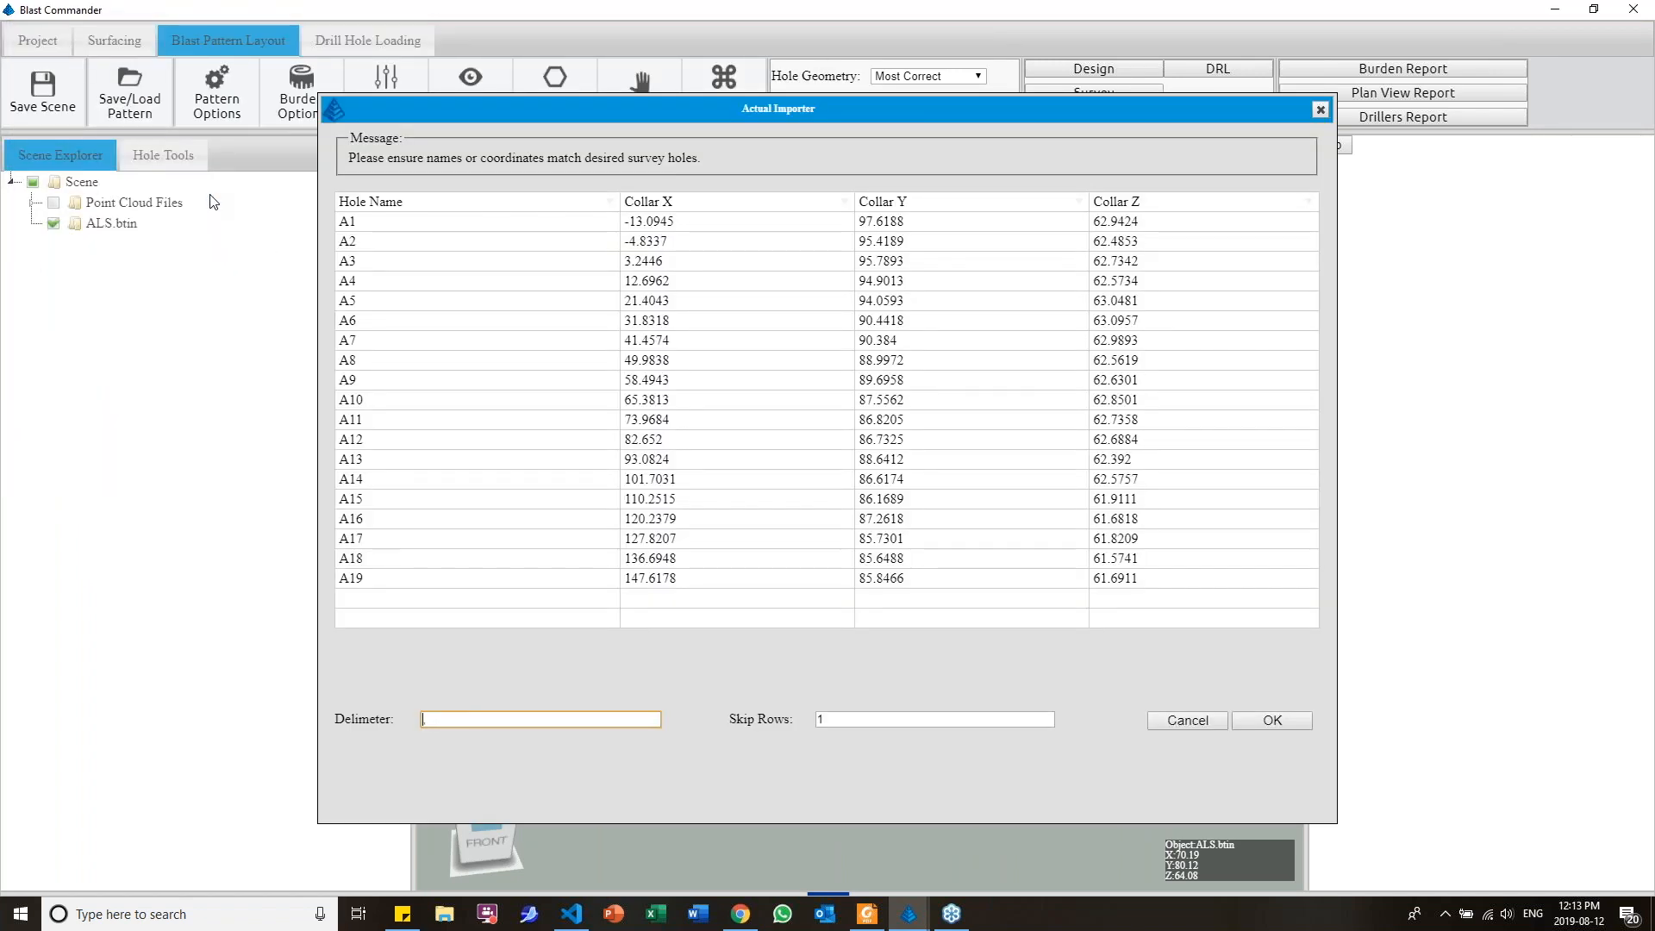
{"action": "type", "text": ","}
Try Bottom X as the heading of the third import column, and set it back to Collar Y
{"action": "left_click", "coordinate": [1079, 205]}
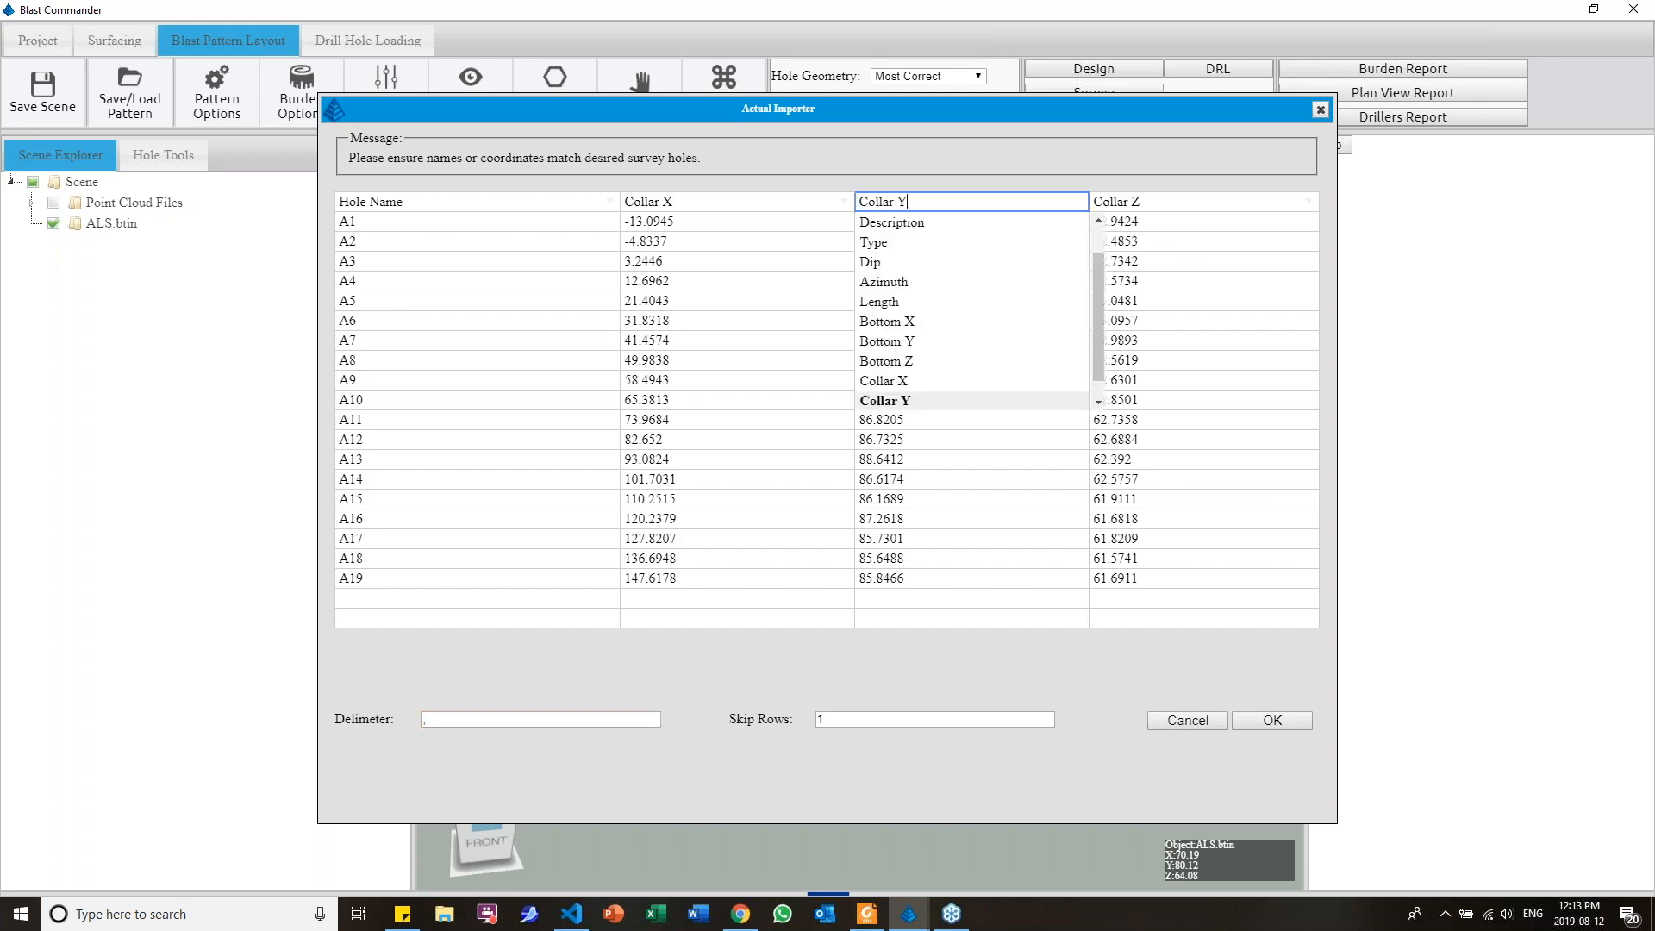
{"action": "scroll", "coordinate": [975, 345], "scroll_direction": "down", "scroll_amount": 1}
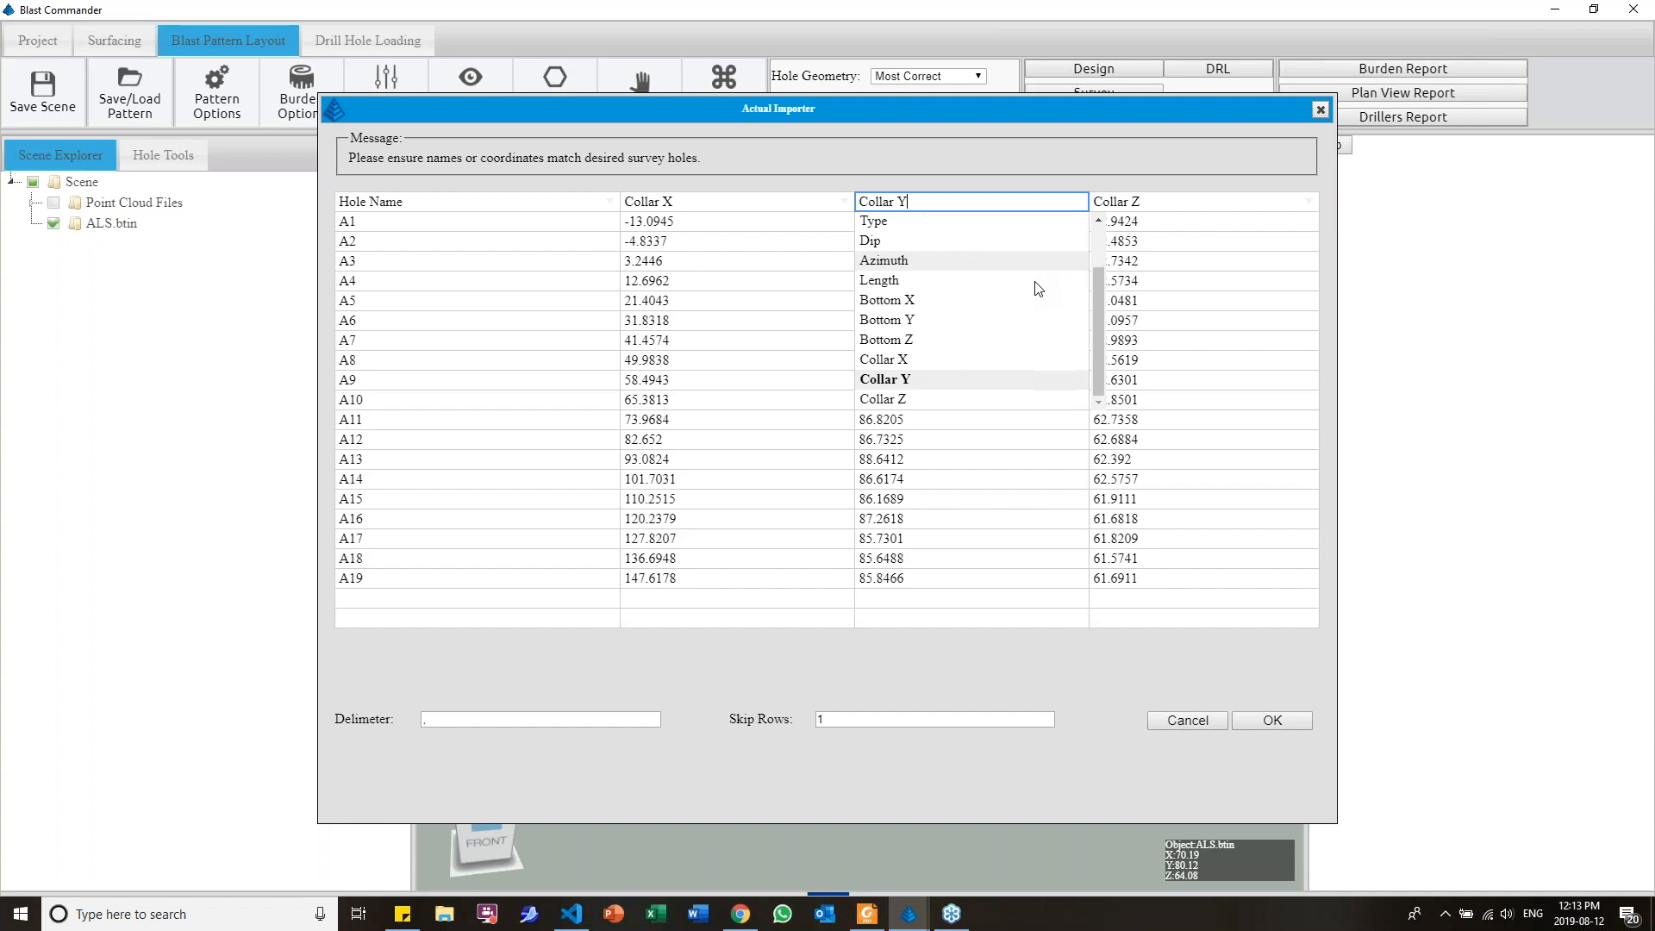
{"action": "scroll", "coordinate": [976, 357], "scroll_direction": "up", "scroll_amount": 2}
{"action": "left_click", "coordinate": [969, 366]}
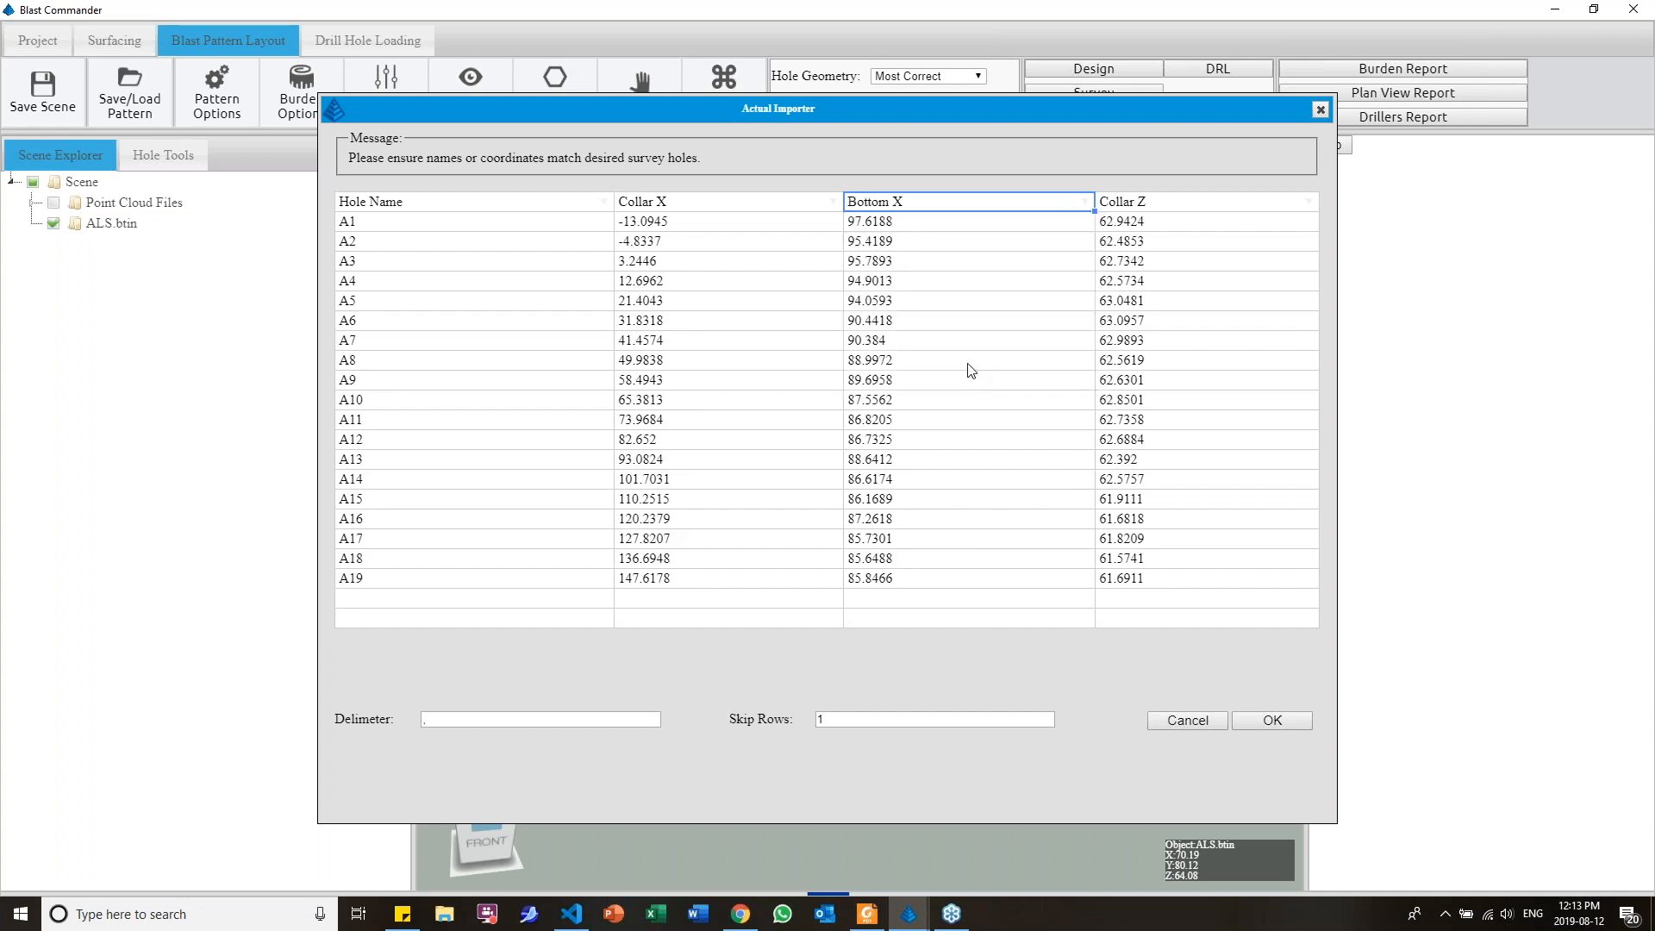
{"action": "left_click", "coordinate": [1086, 201]}
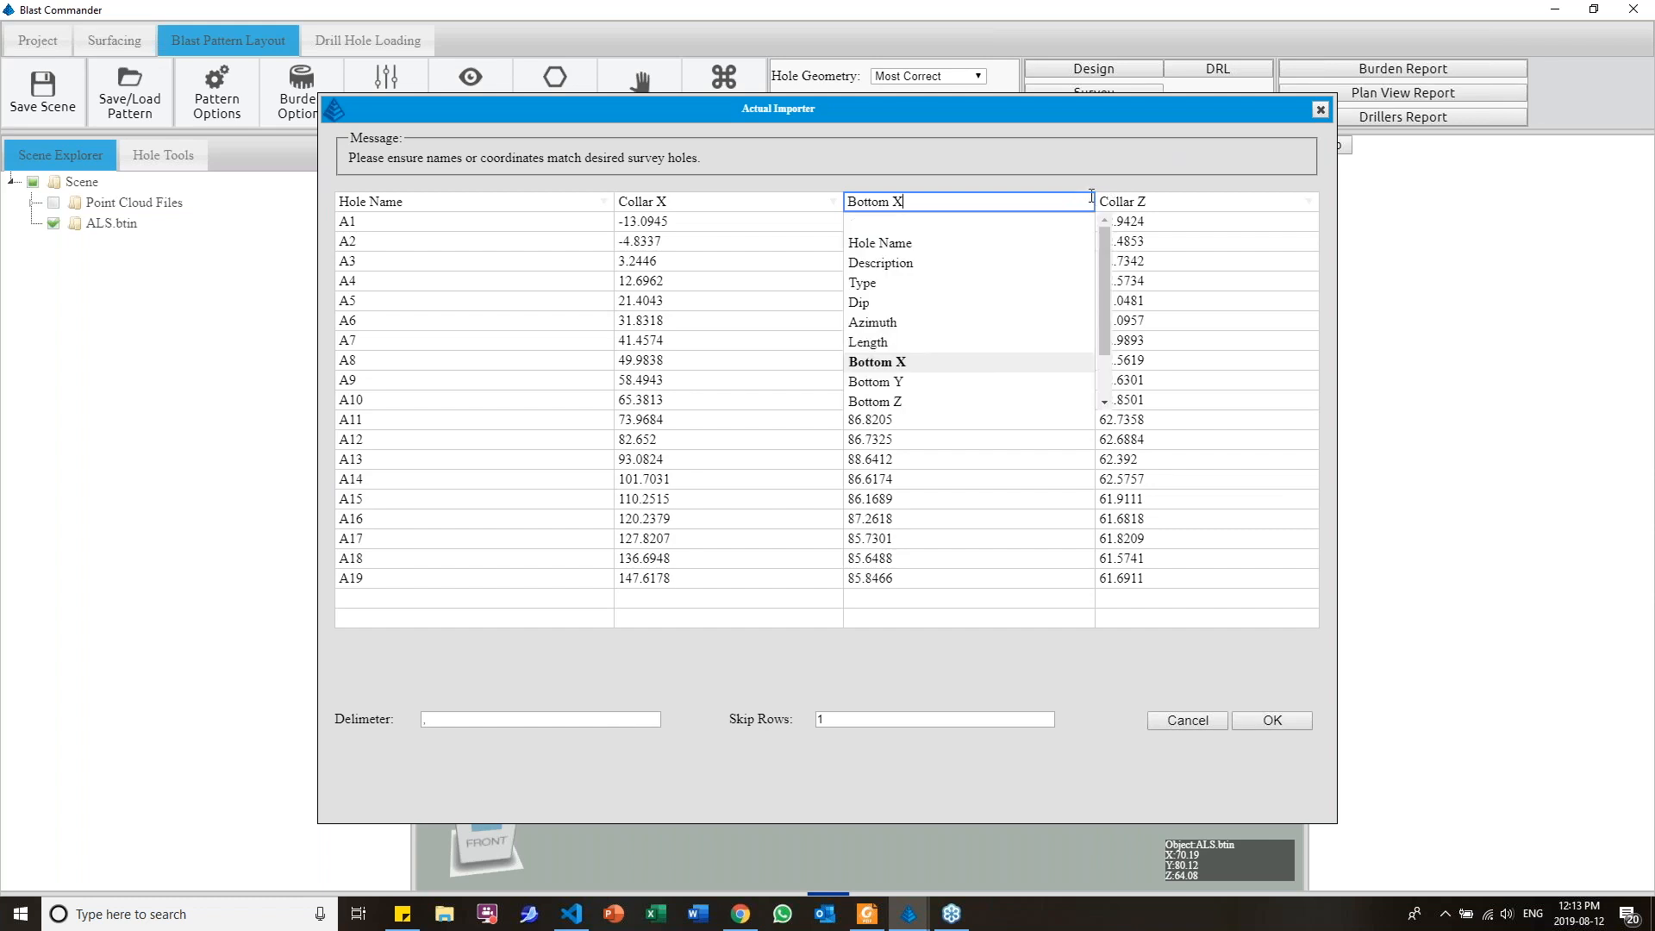
{"action": "scroll", "coordinate": [992, 291], "scroll_direction": "down", "scroll_amount": 1}
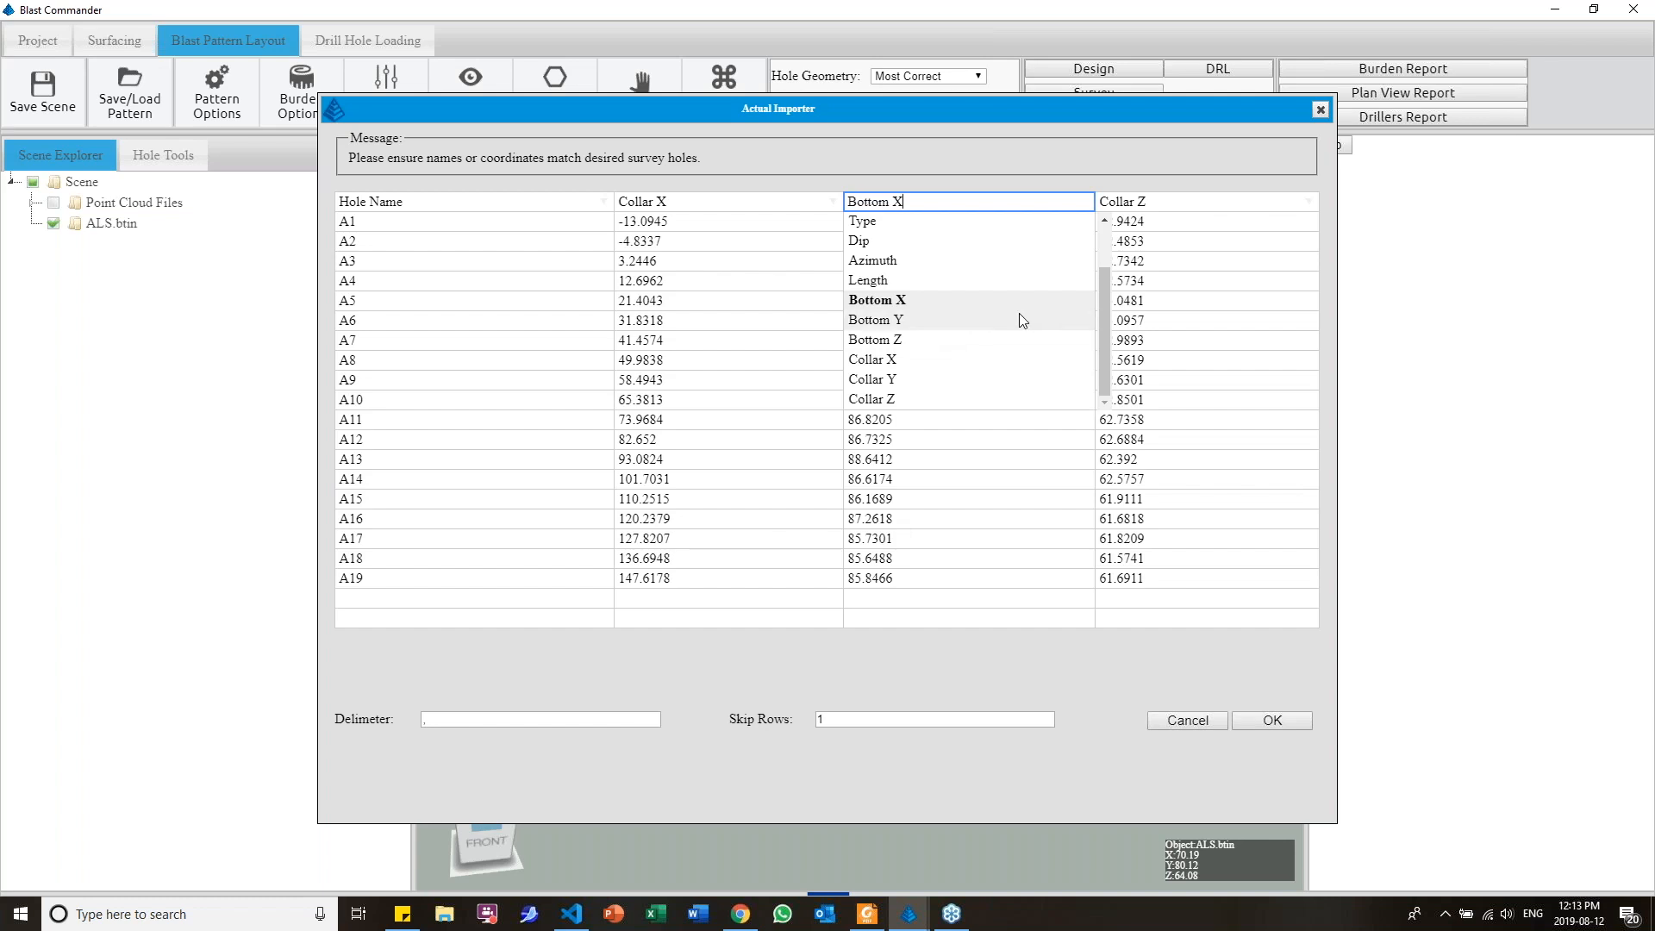
{"action": "left_click", "coordinate": [913, 380]}
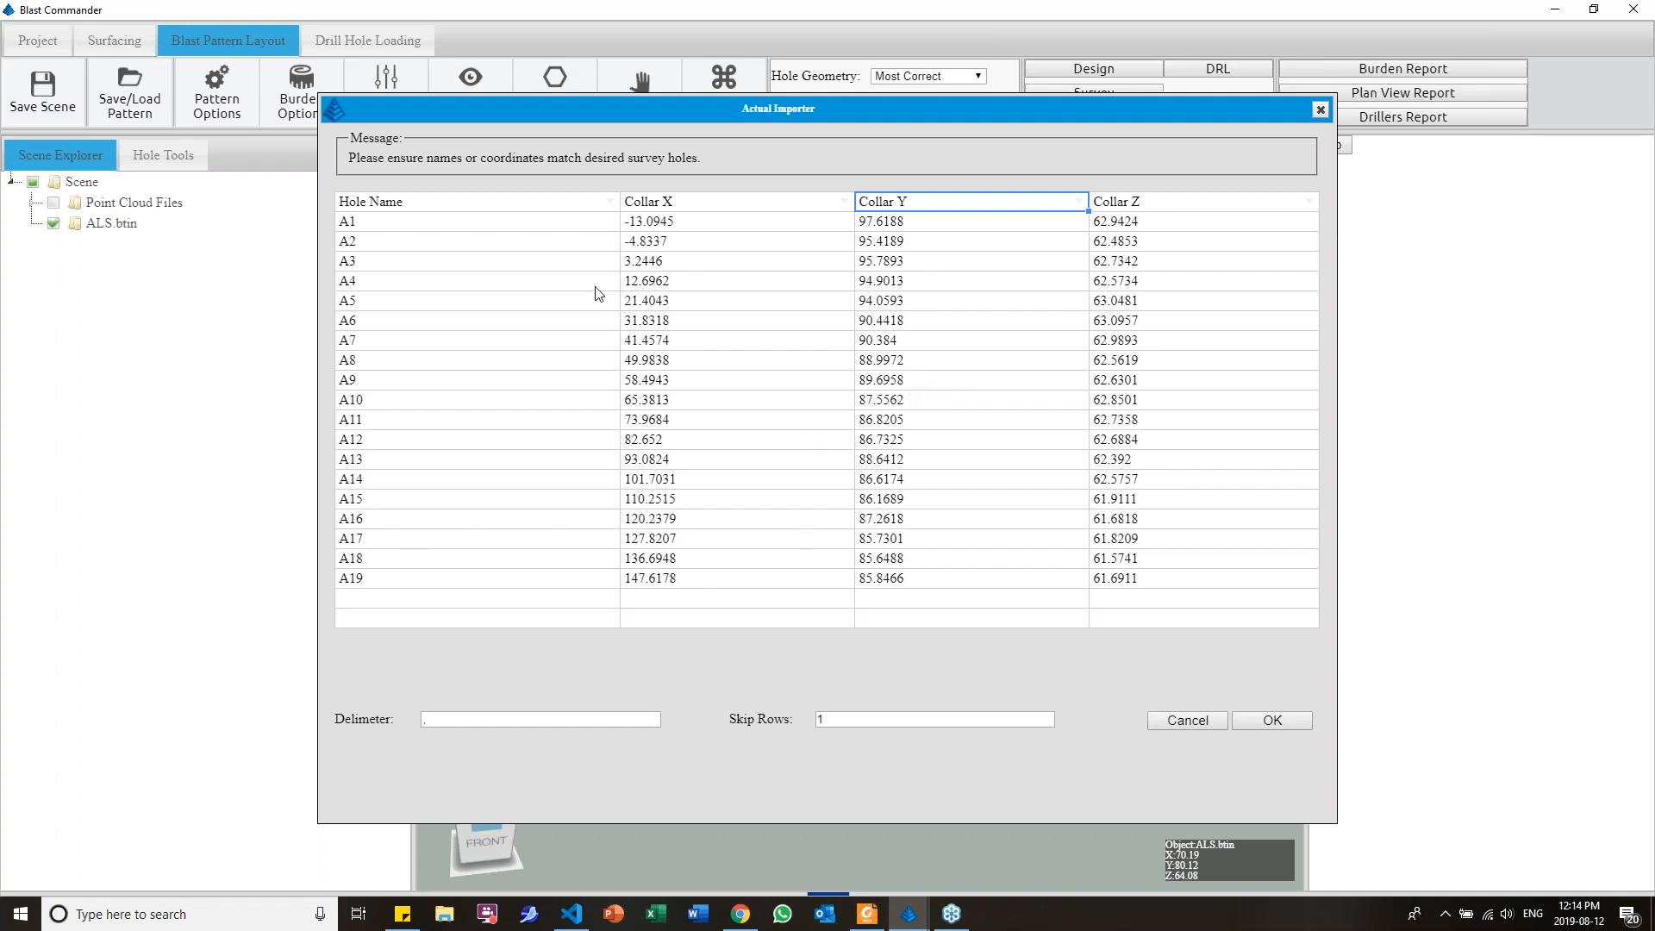
Import the surveyed collars with the mapped columns and inspect the holes along the face's crest
{"action": "left_click", "coordinate": [1290, 722]}
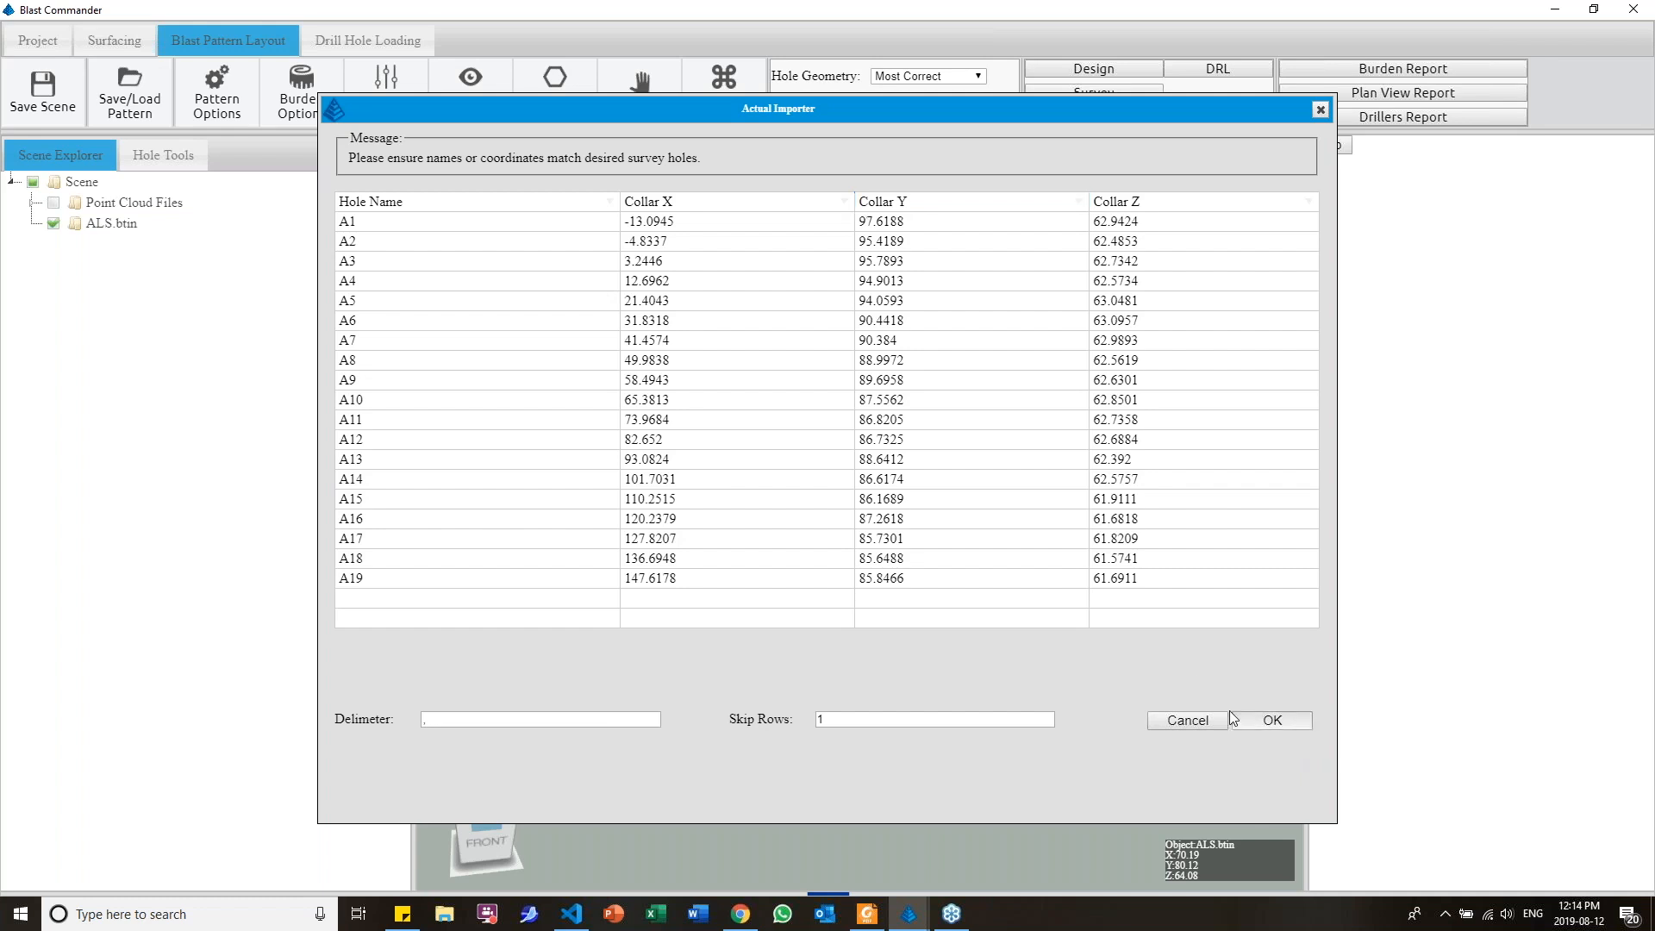
{"action": "scroll", "coordinate": [793, 390], "scroll_direction": "up", "scroll_amount": 4}
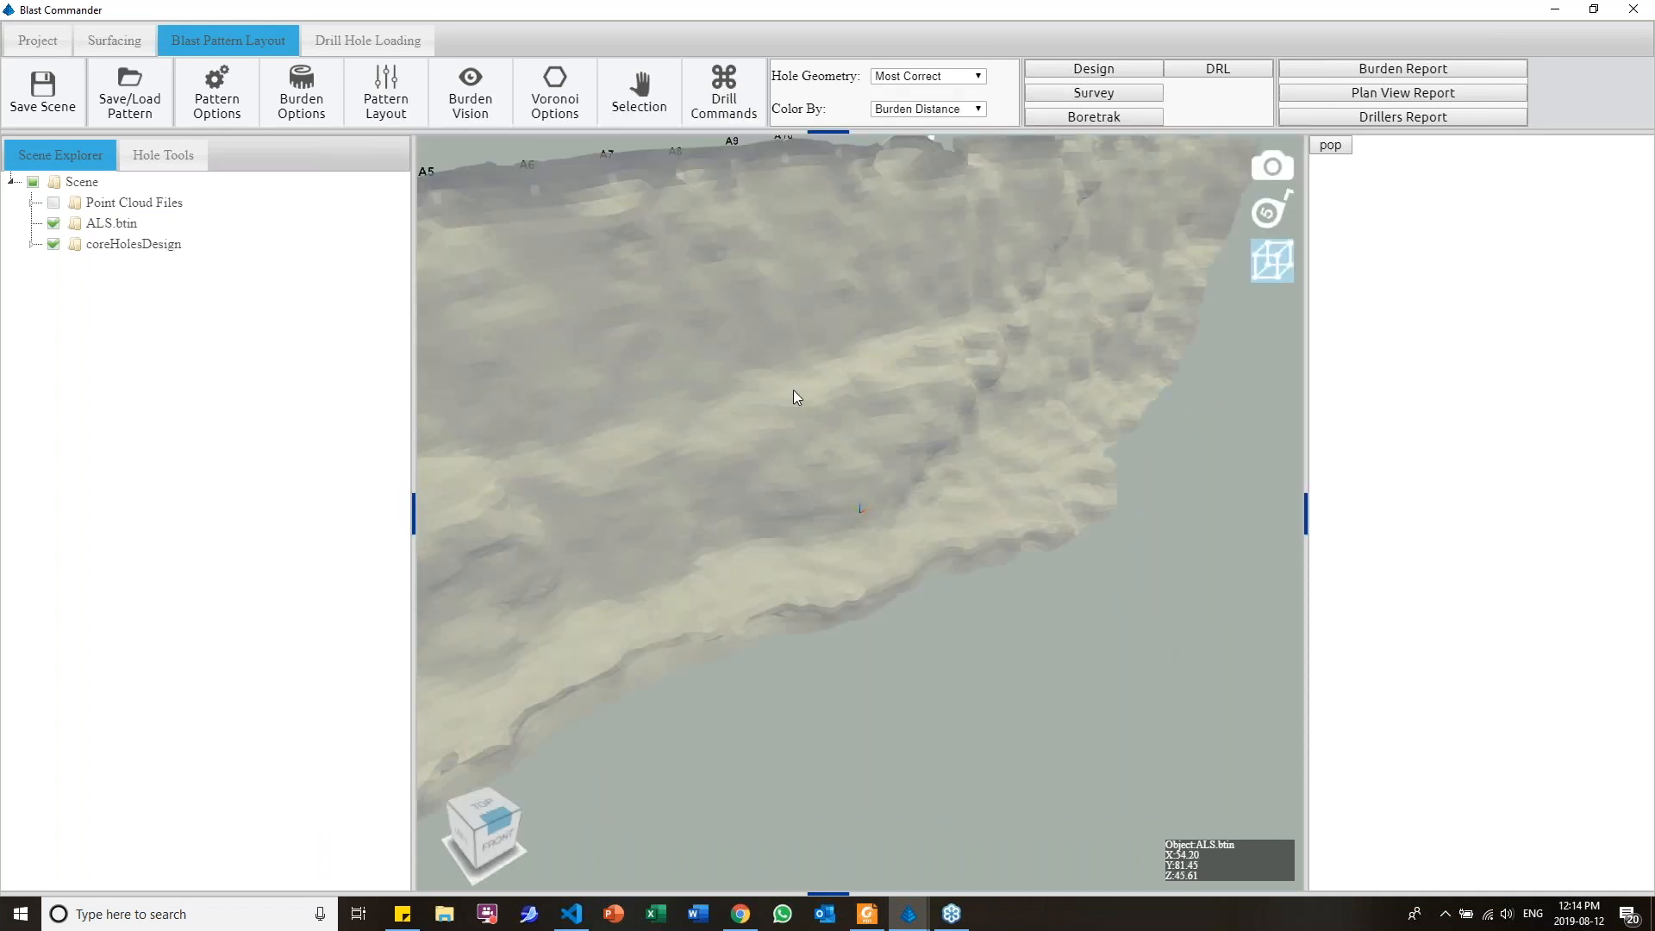
{"action": "right_click_drag", "start_coordinate": [793, 390], "coordinate": [845, 526]}
{"action": "left_click_drag", "start_coordinate": [845, 526], "coordinate": [681, 524]}
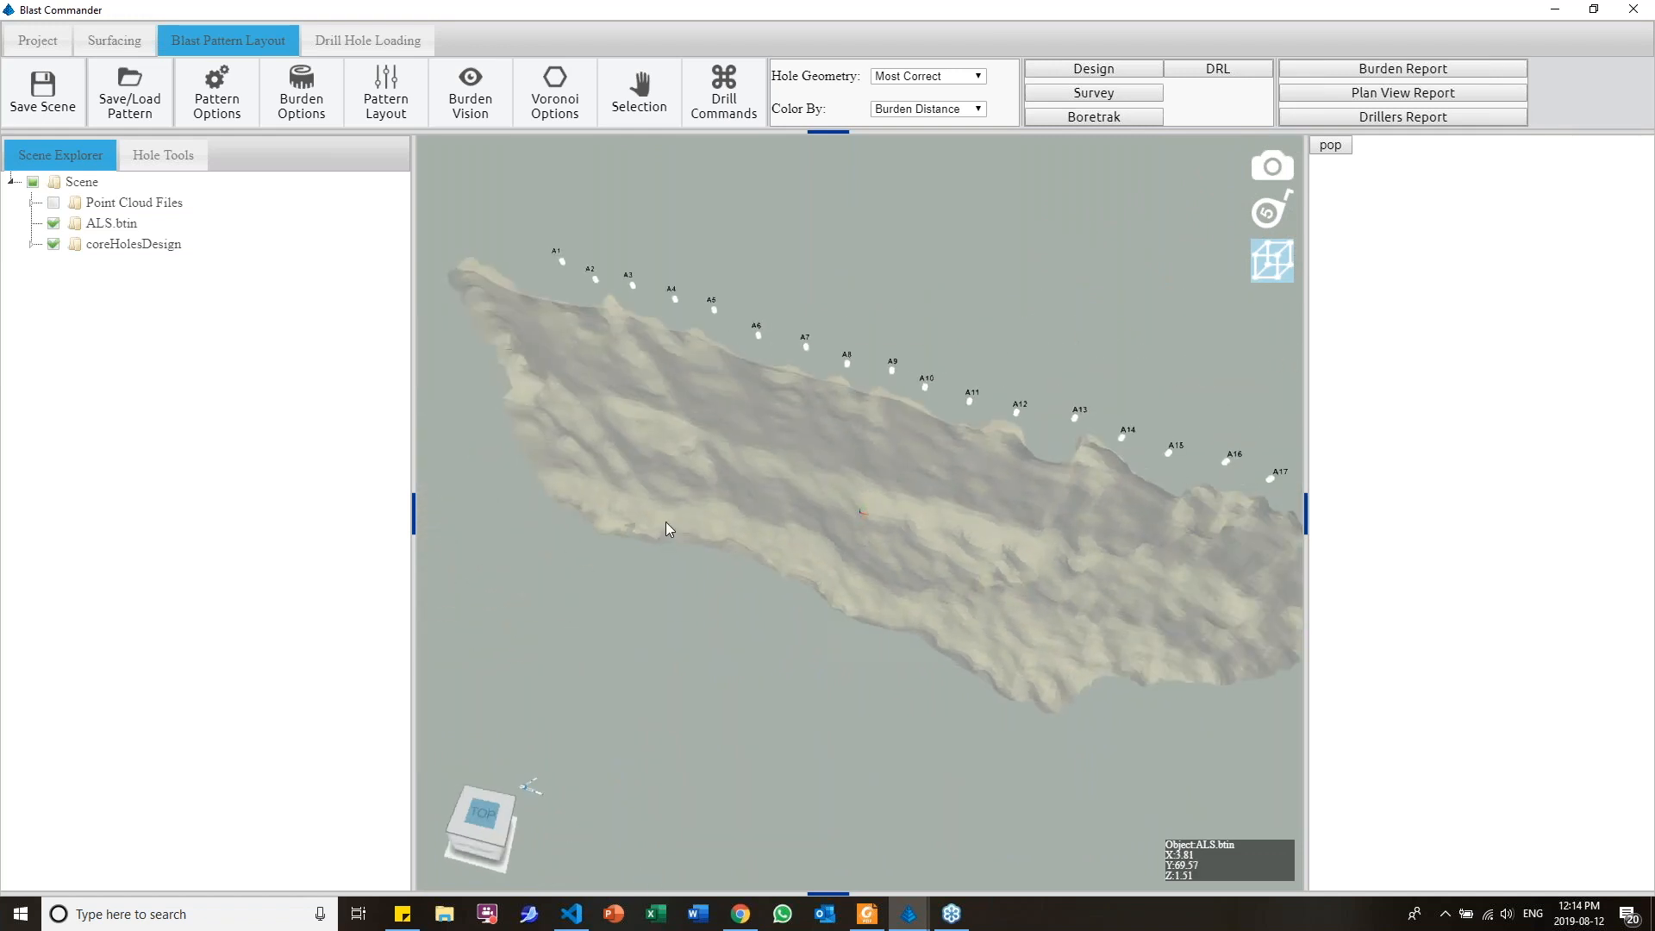
Load boretrak_file_1.dat as the cabled CSS CDU data in the Boretrak import and proceed to the hole association
{"action": "left_click", "coordinate": [1050, 121]}
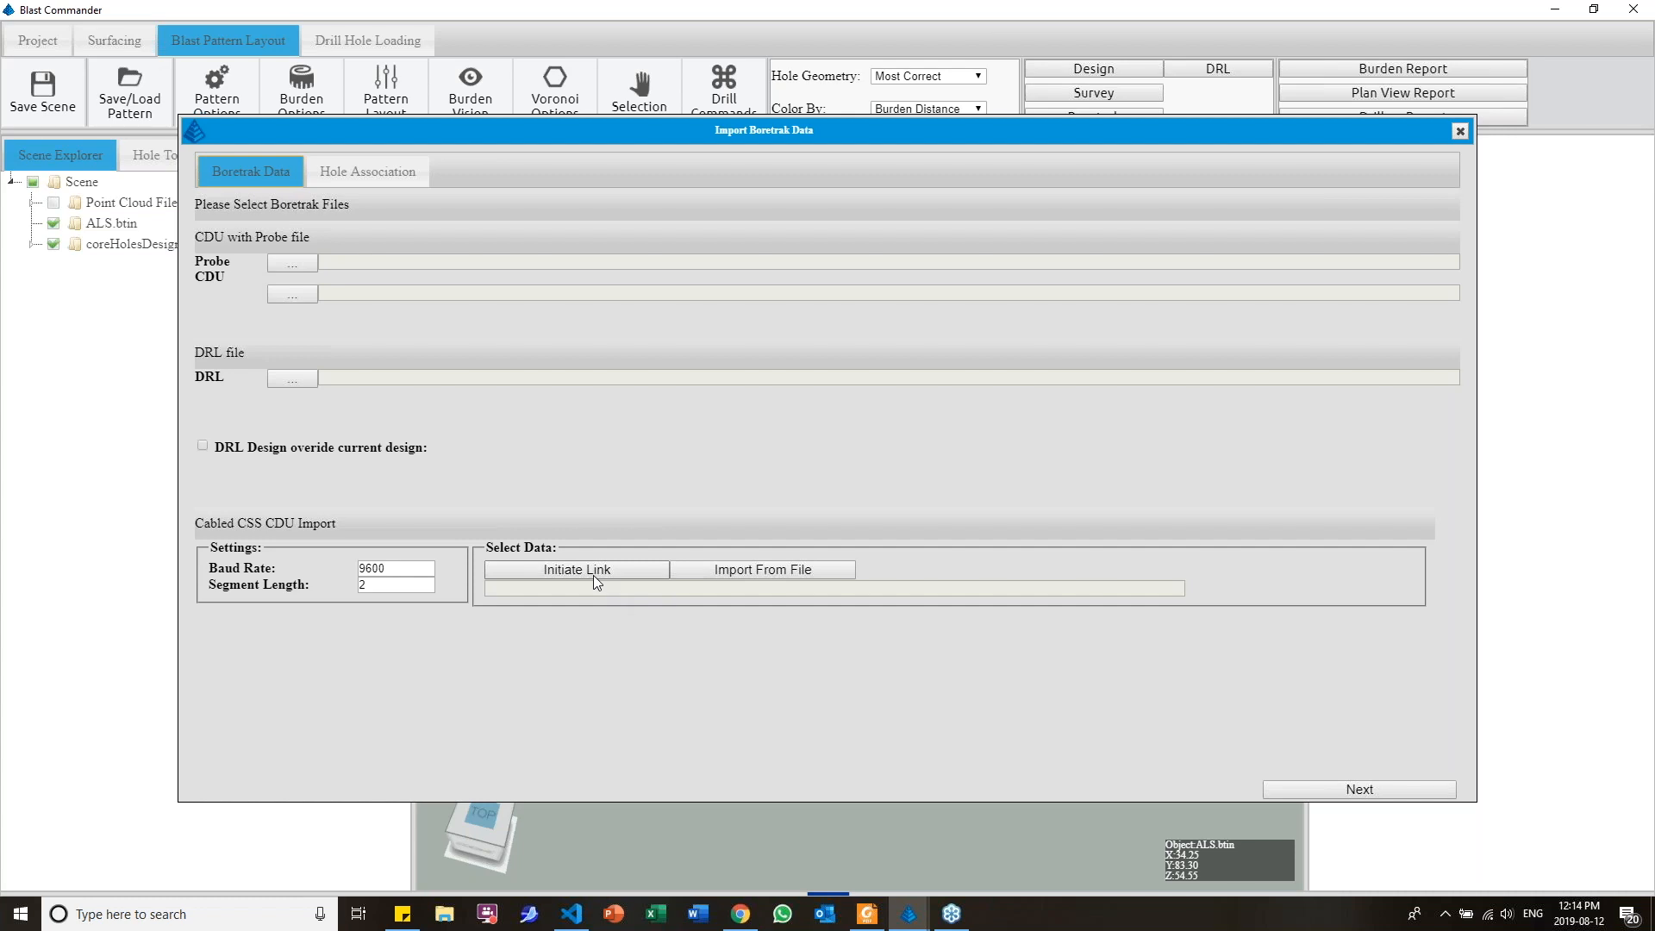
{"action": "left_click", "coordinate": [741, 577]}
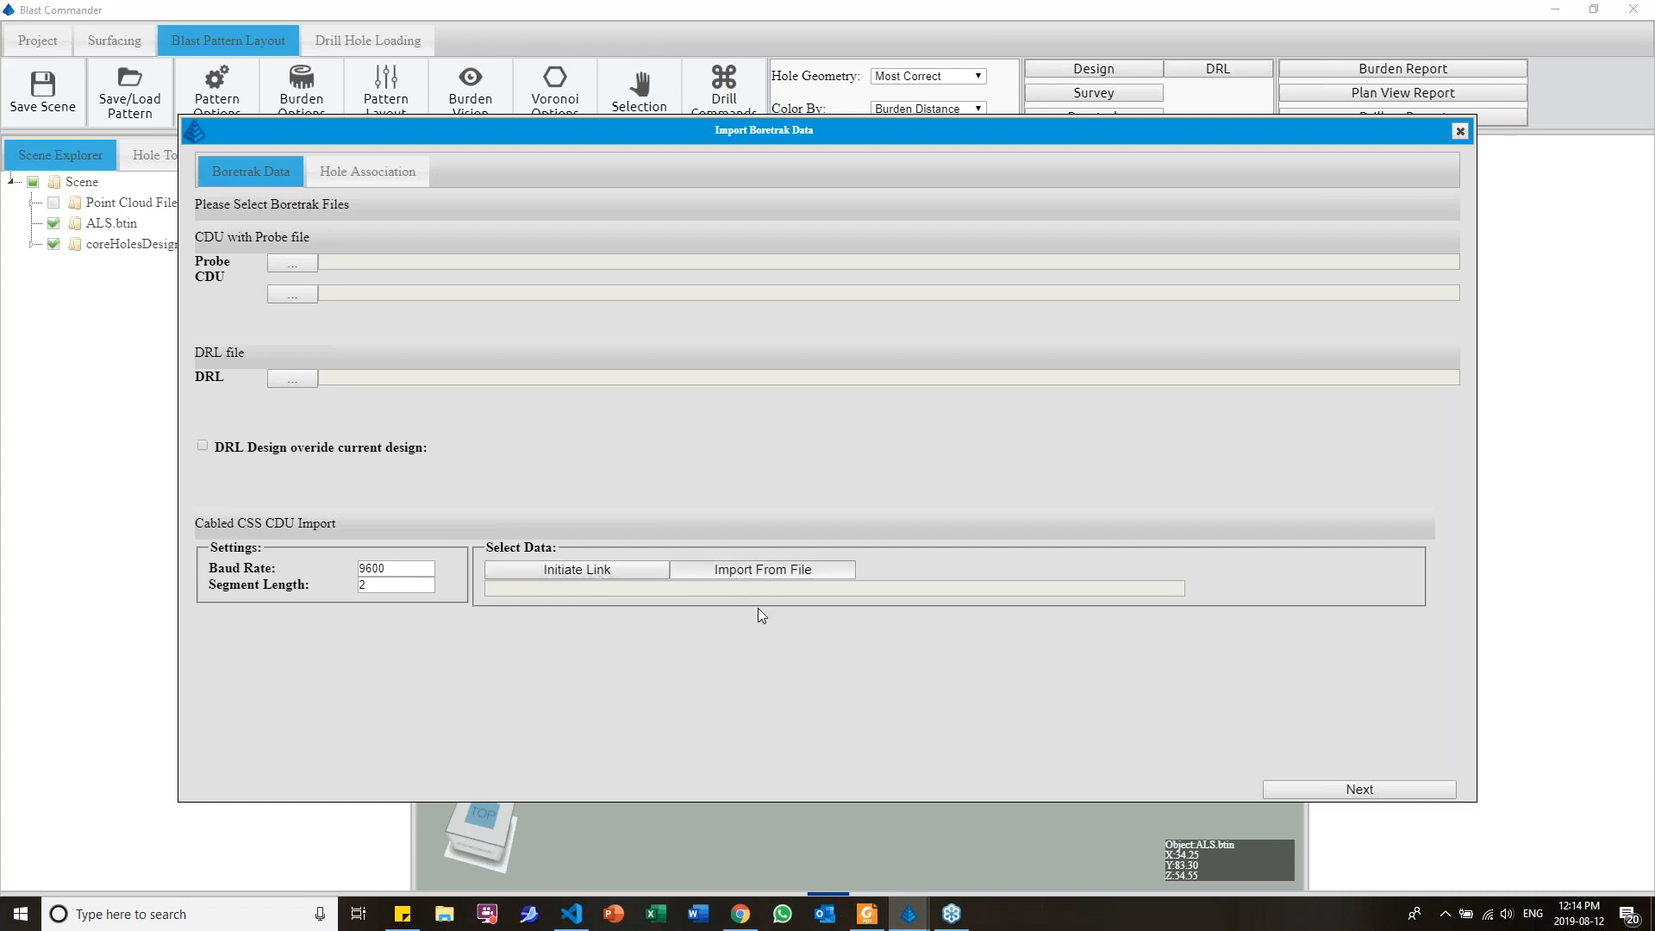
{"action": "double_click", "coordinate": [209, 184]}
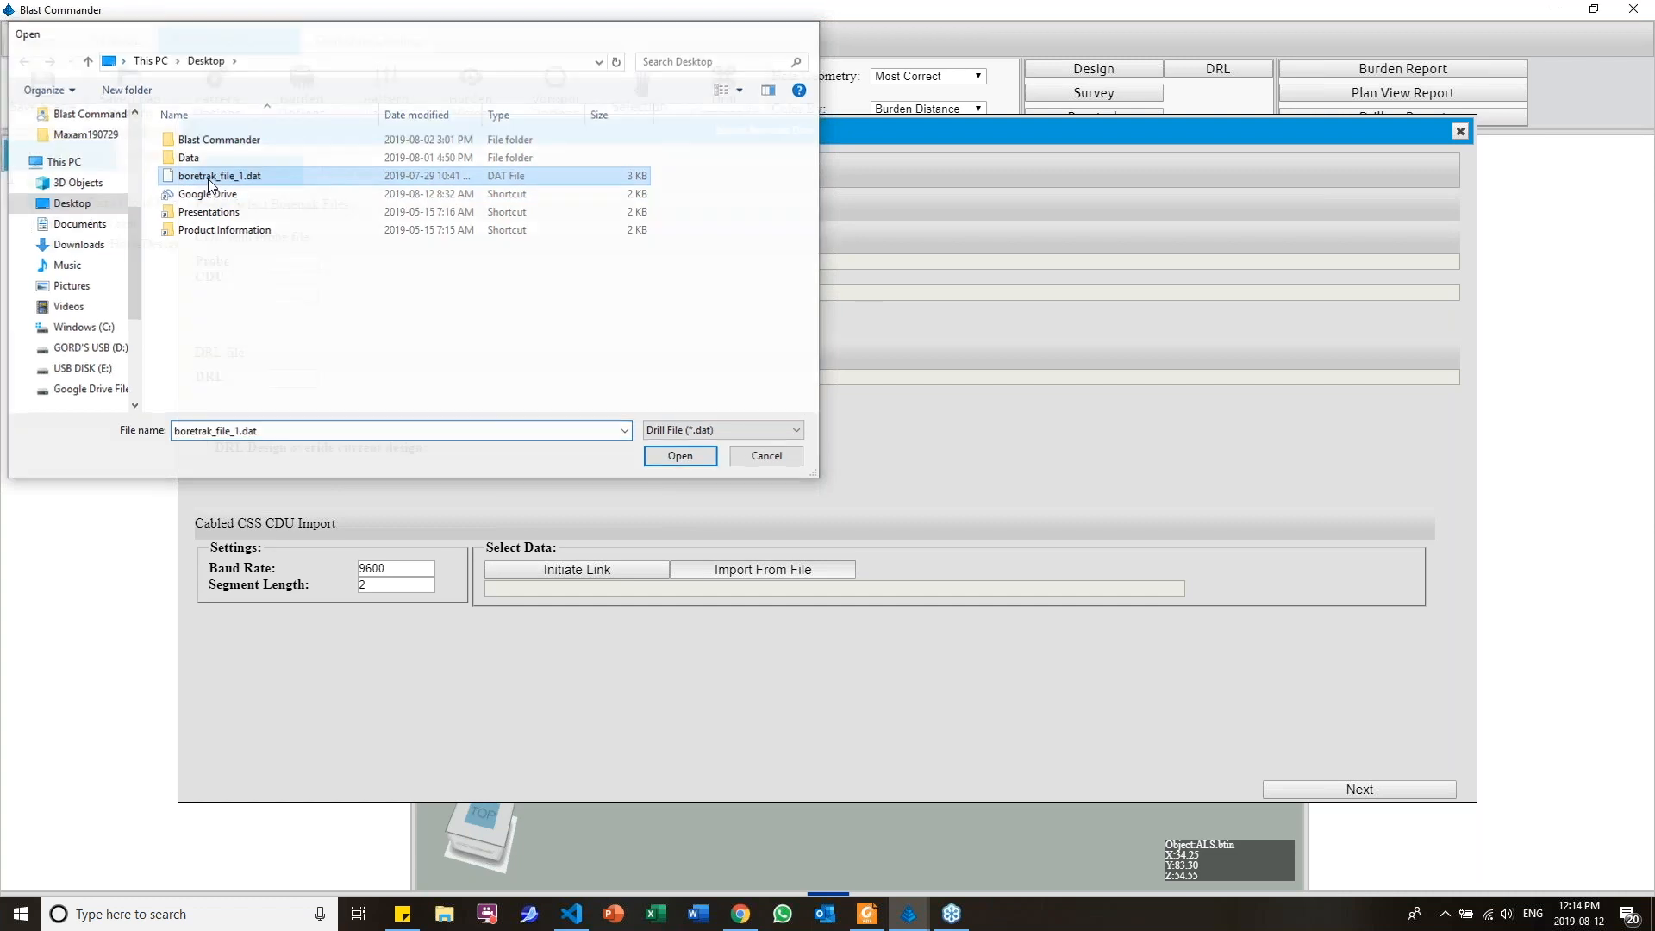
{"action": "left_click", "coordinate": [1360, 790]}
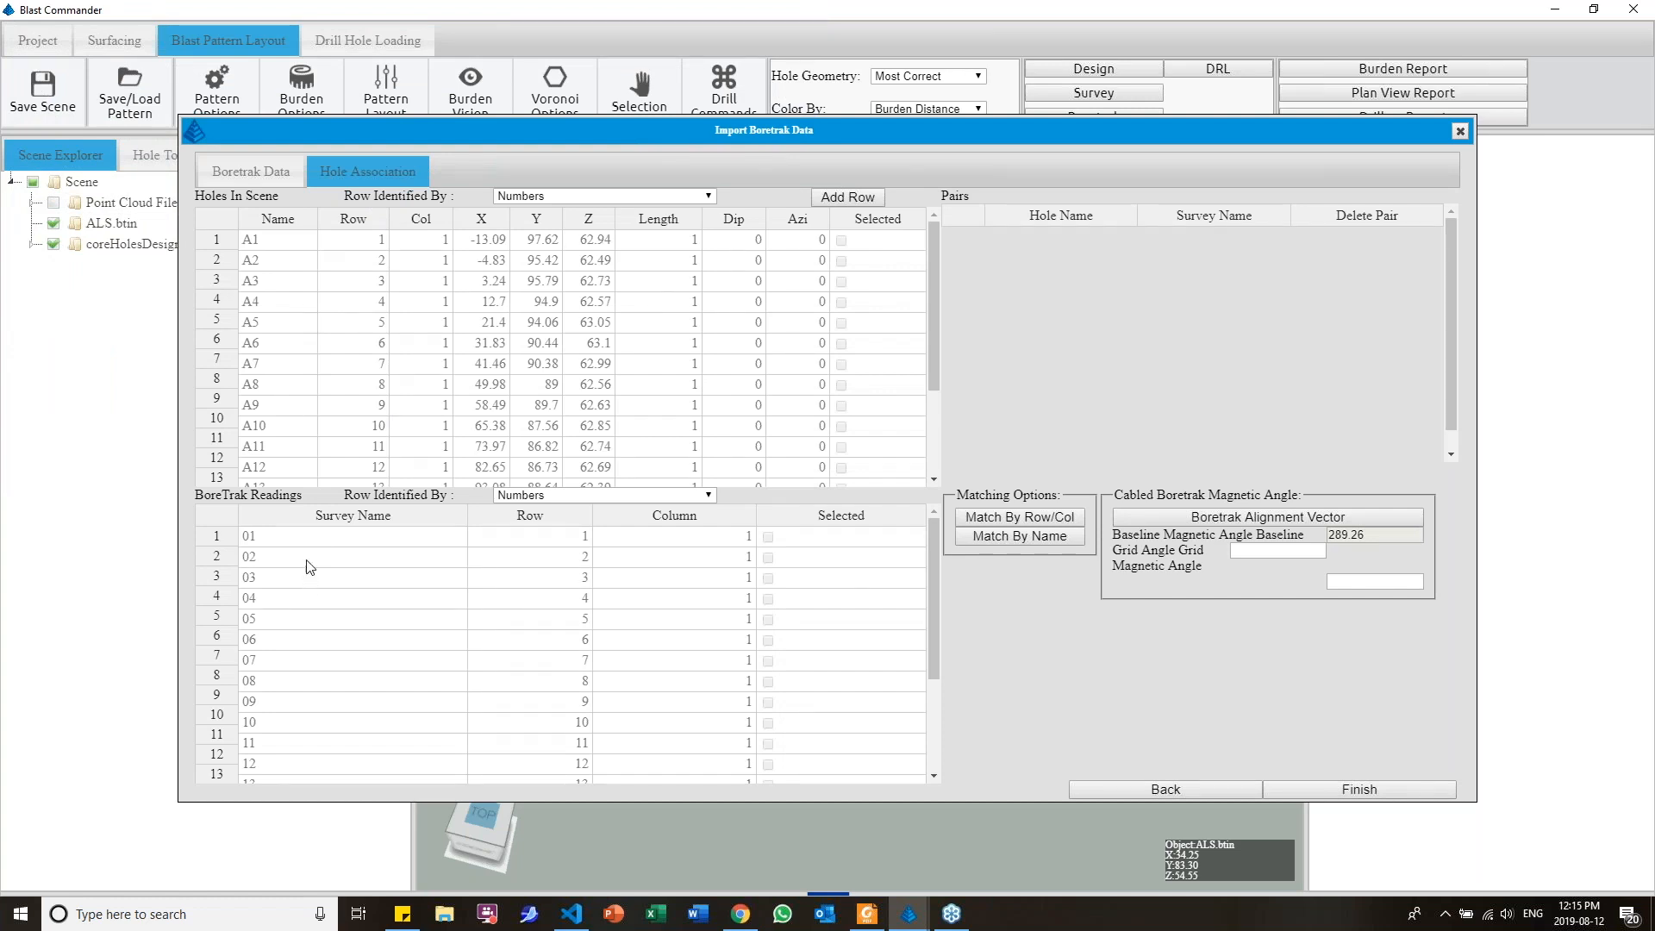
Review the Boretrak readings and match them to the scene holes by row and column
{"action": "scroll", "coordinate": [256, 735], "scroll_direction": "down", "scroll_amount": 3}
{"action": "scroll", "coordinate": [256, 735], "scroll_direction": "up", "scroll_amount": 3}
{"action": "left_click", "coordinate": [1004, 520]}
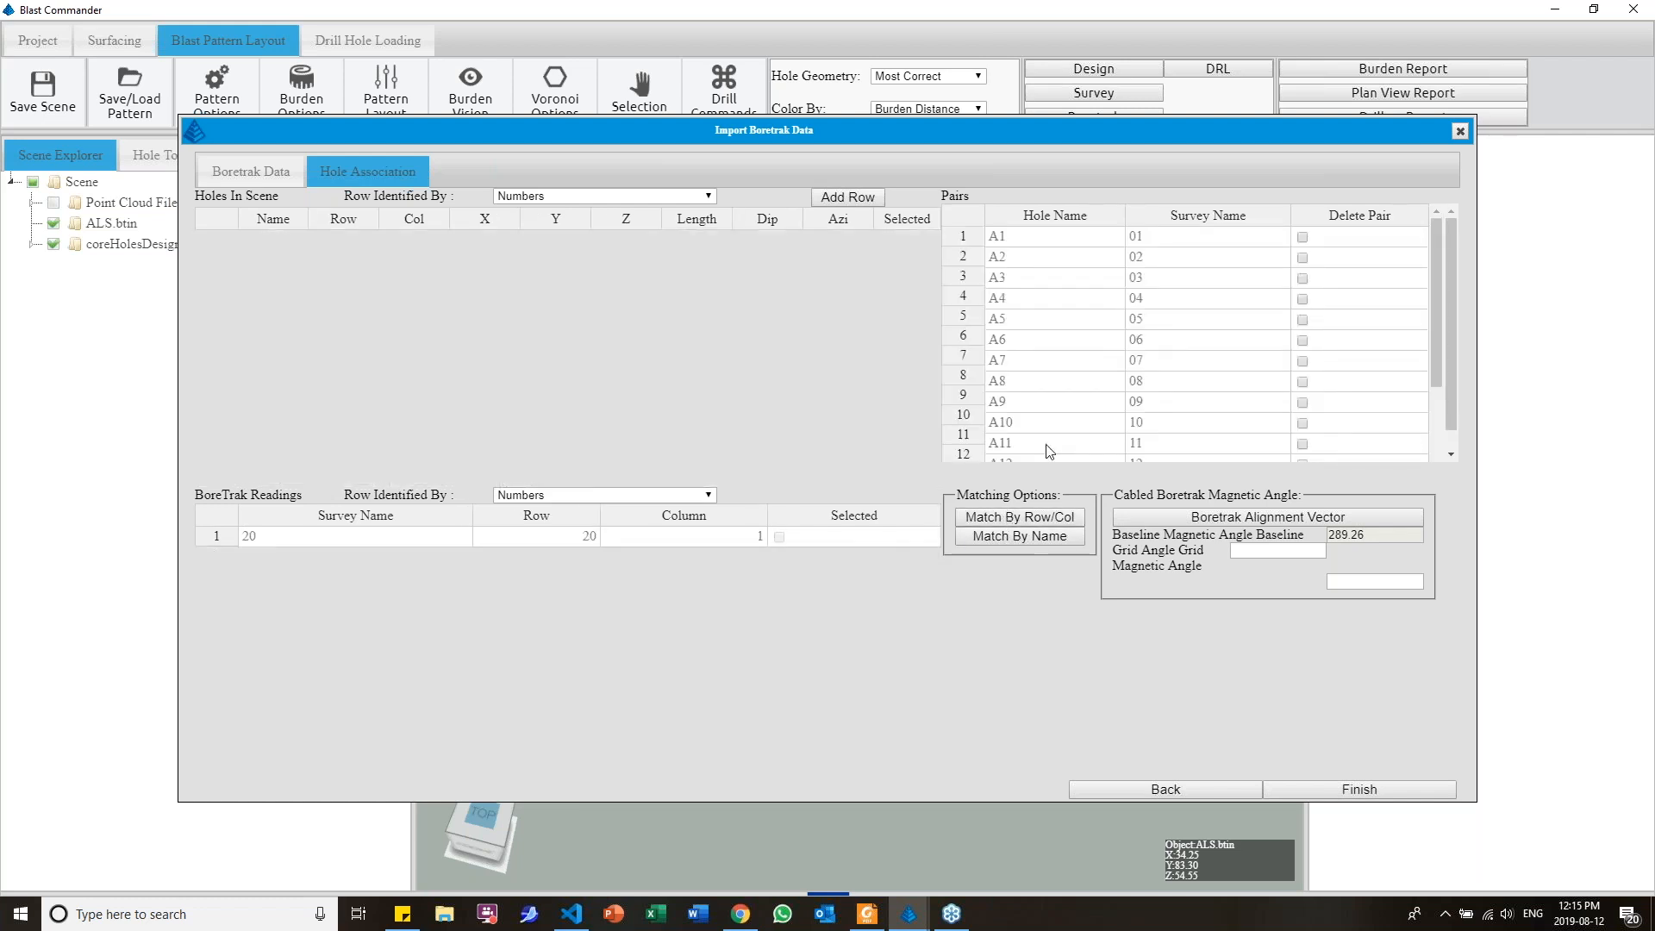
Delete the pair of hole A1 and reading 01, and pair the two manually again
{"action": "left_click", "coordinate": [1302, 238]}
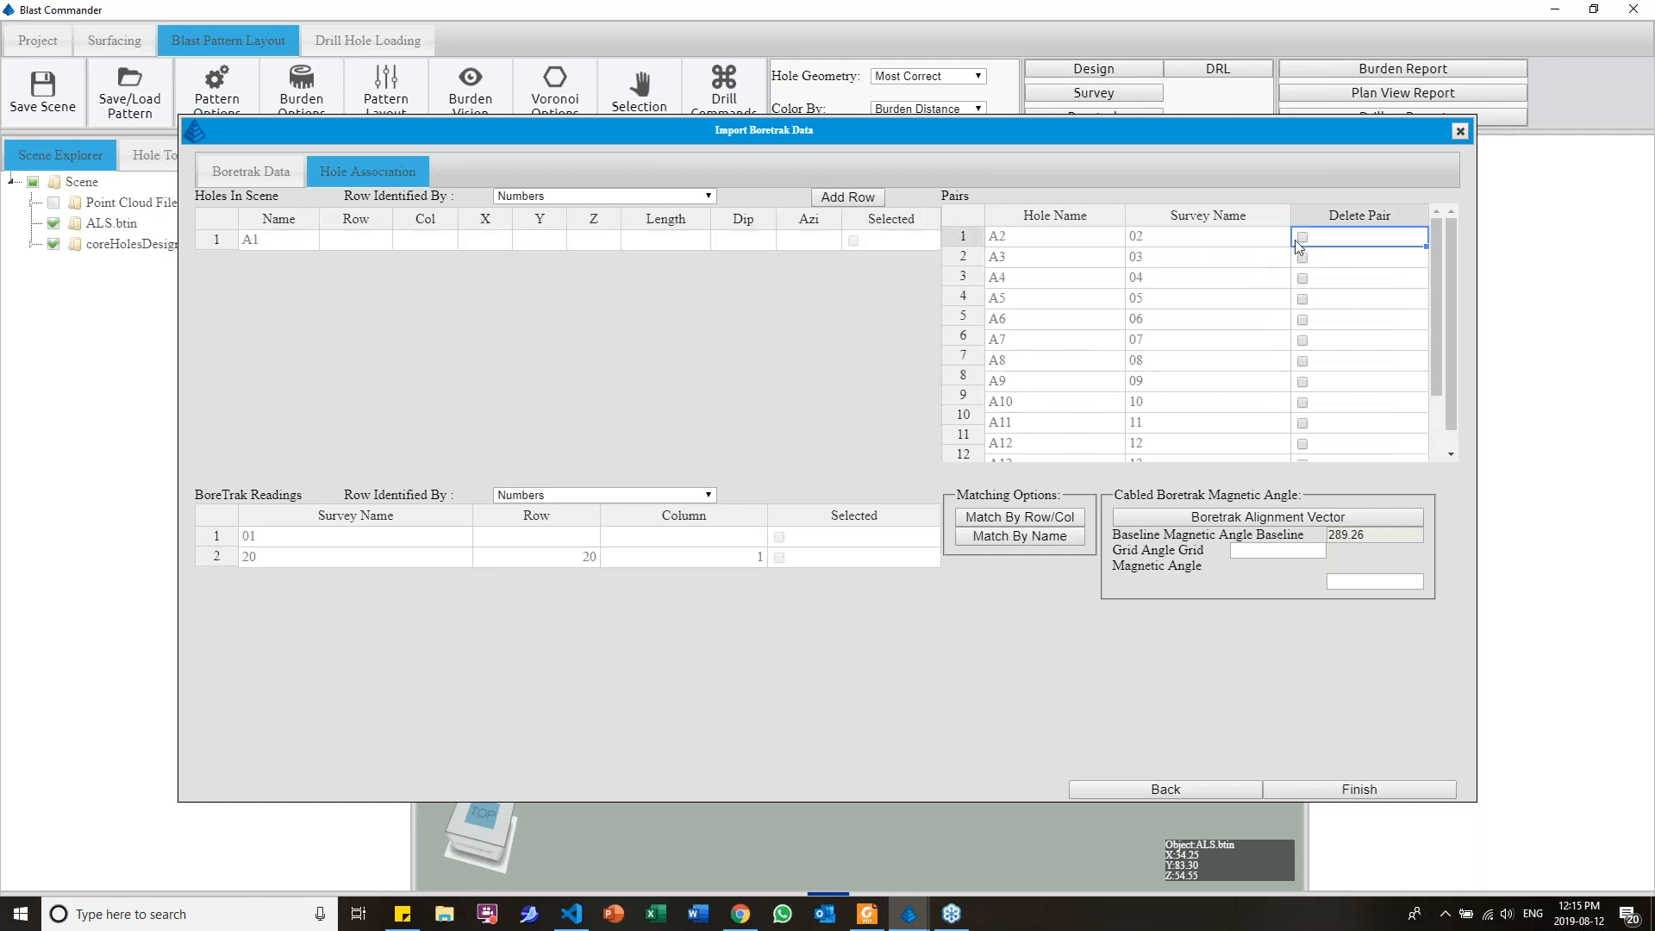
{"action": "left_click", "coordinate": [853, 241]}
{"action": "left_click", "coordinate": [779, 537]}
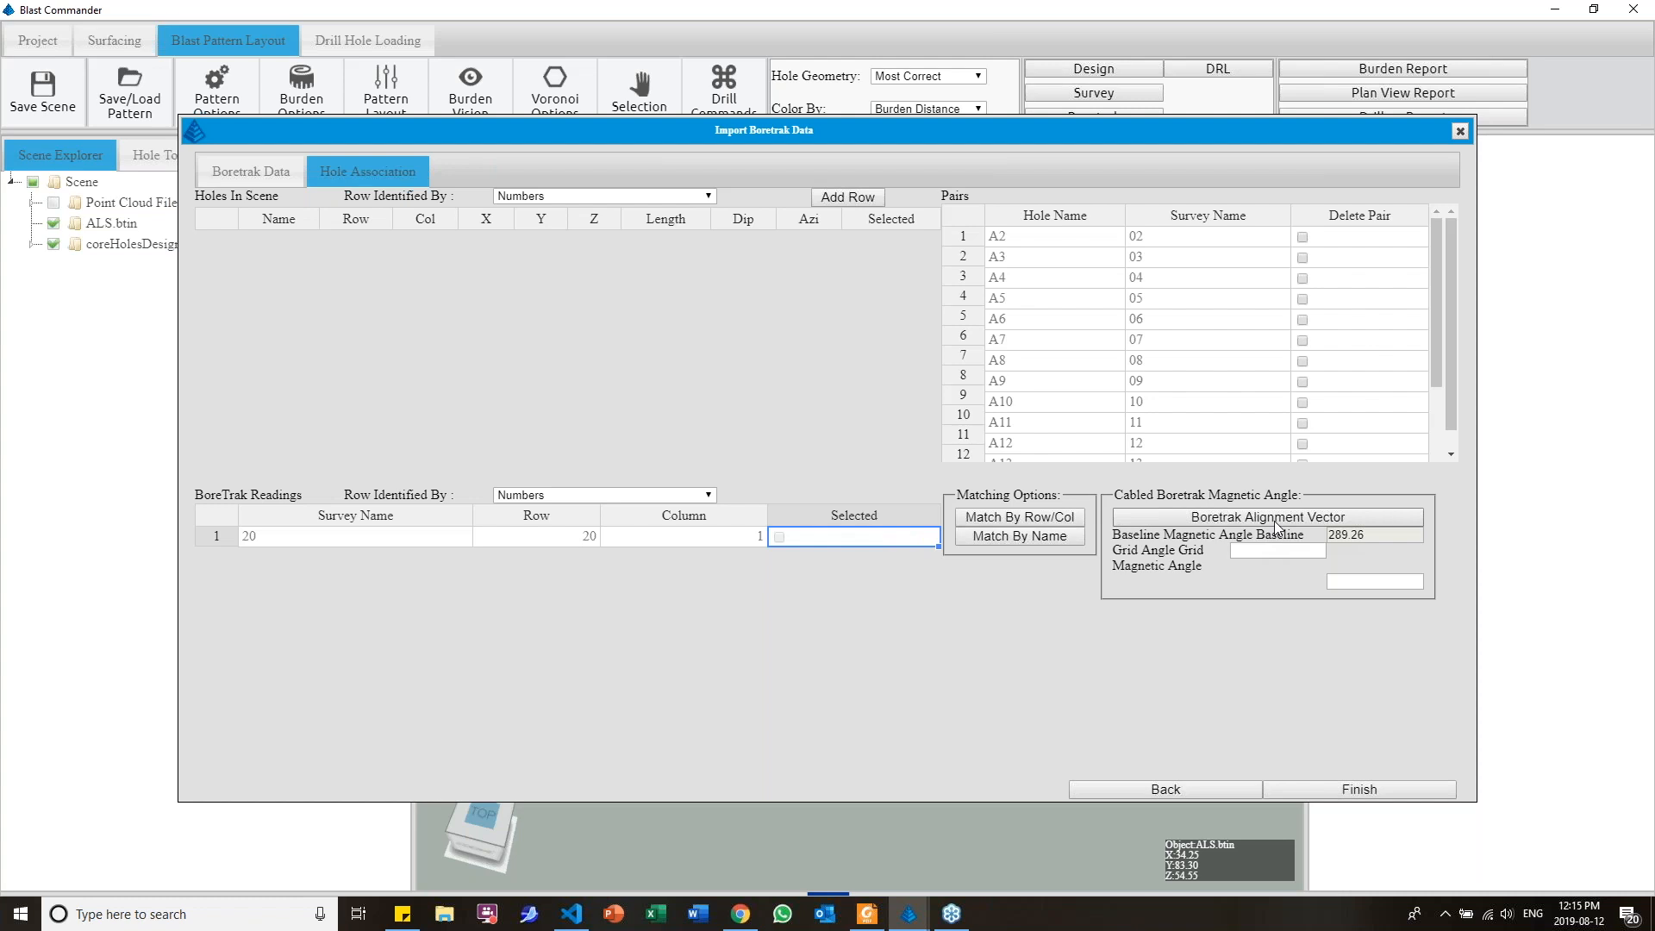
Start the Boretrak alignment vector and draw it between hole collars A1 and A7 along the crest
{"action": "left_click", "coordinate": [1206, 519]}
{"action": "left_click_drag", "start_coordinate": [729, 567], "coordinate": [785, 543]}
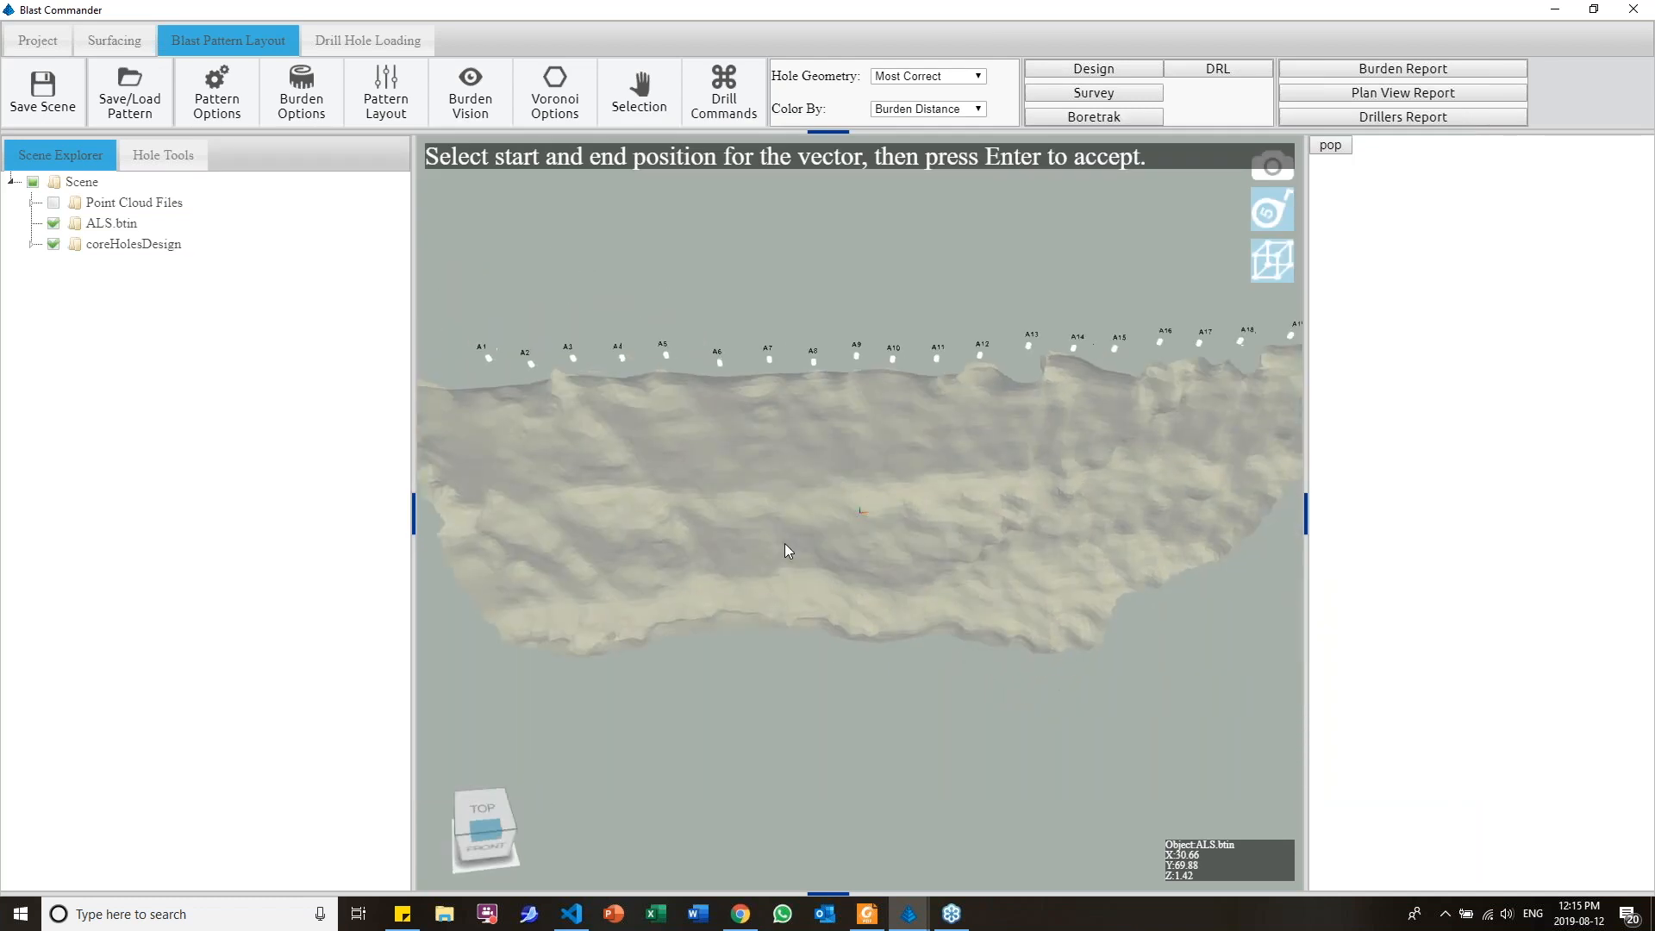
{"action": "left_click_drag", "start_coordinate": [1041, 542], "coordinate": [964, 633]}
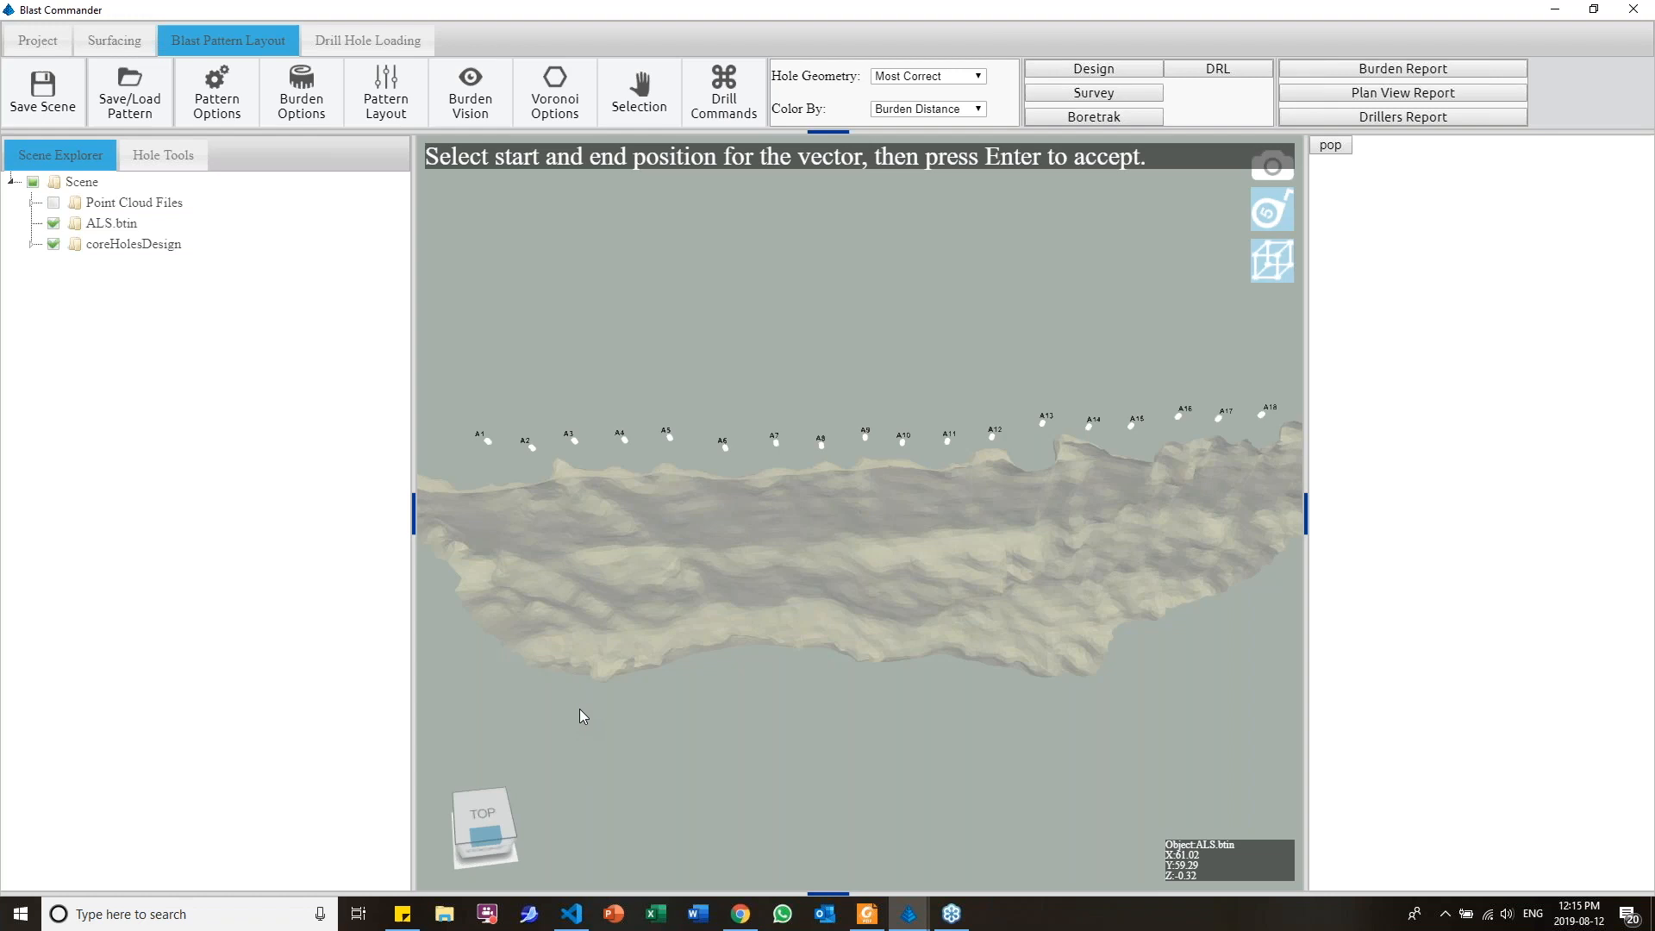
{"action": "scroll", "coordinate": [597, 628], "scroll_direction": "up", "scroll_amount": 2}
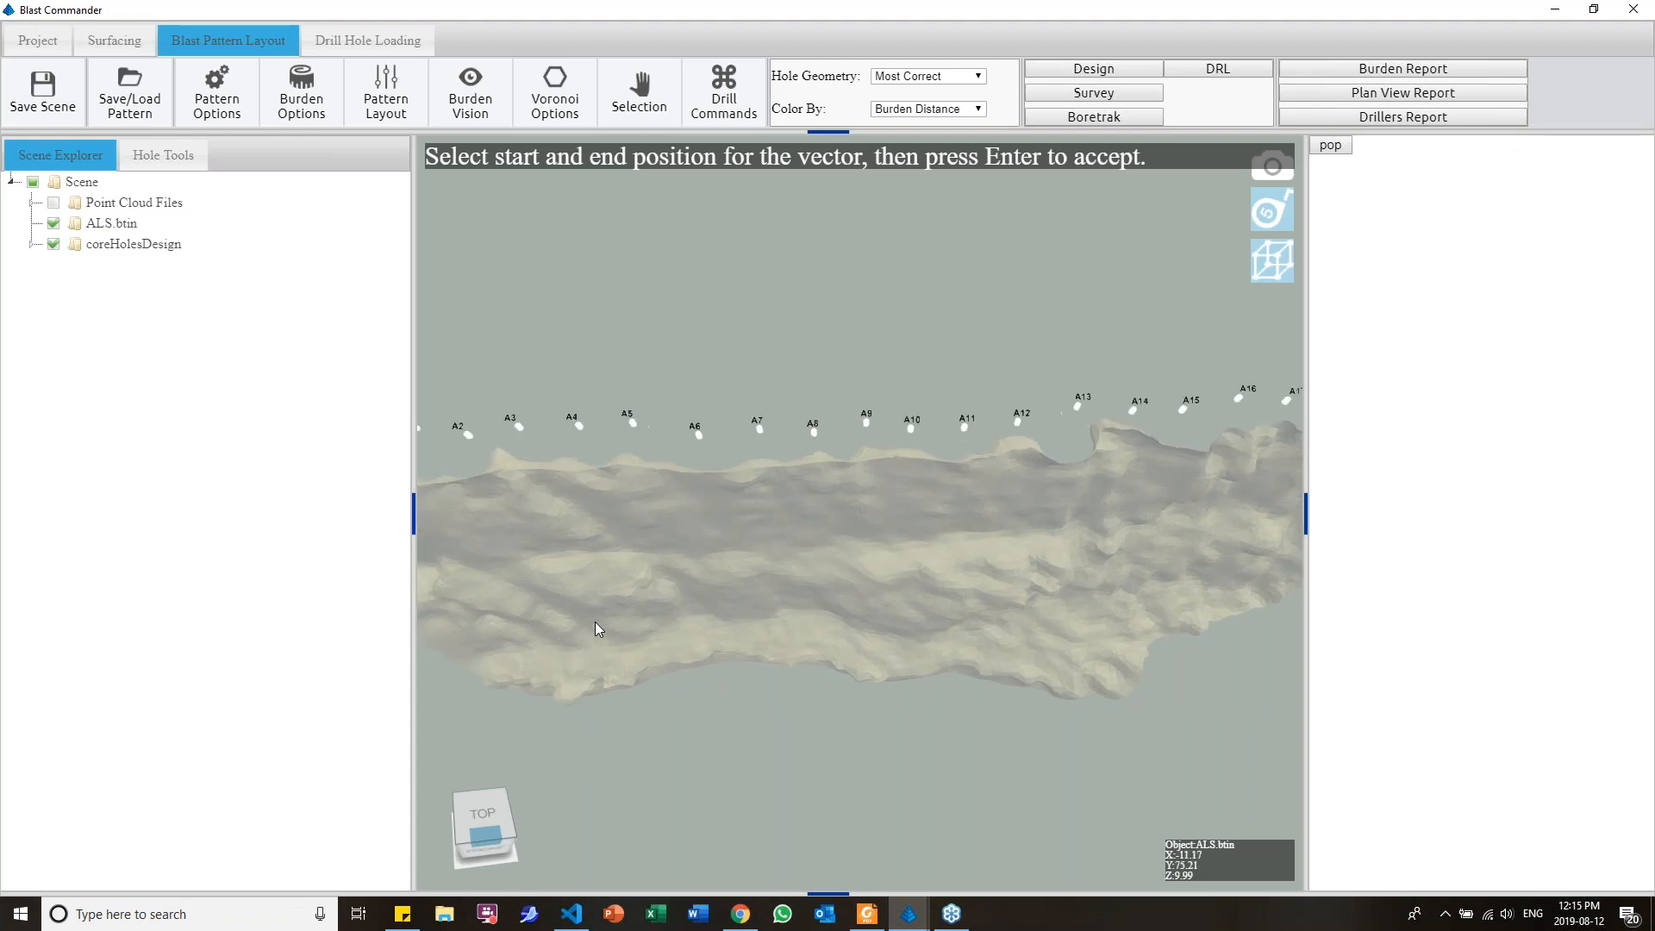
{"action": "right_click_drag", "start_coordinate": [595, 622], "coordinate": [695, 603]}
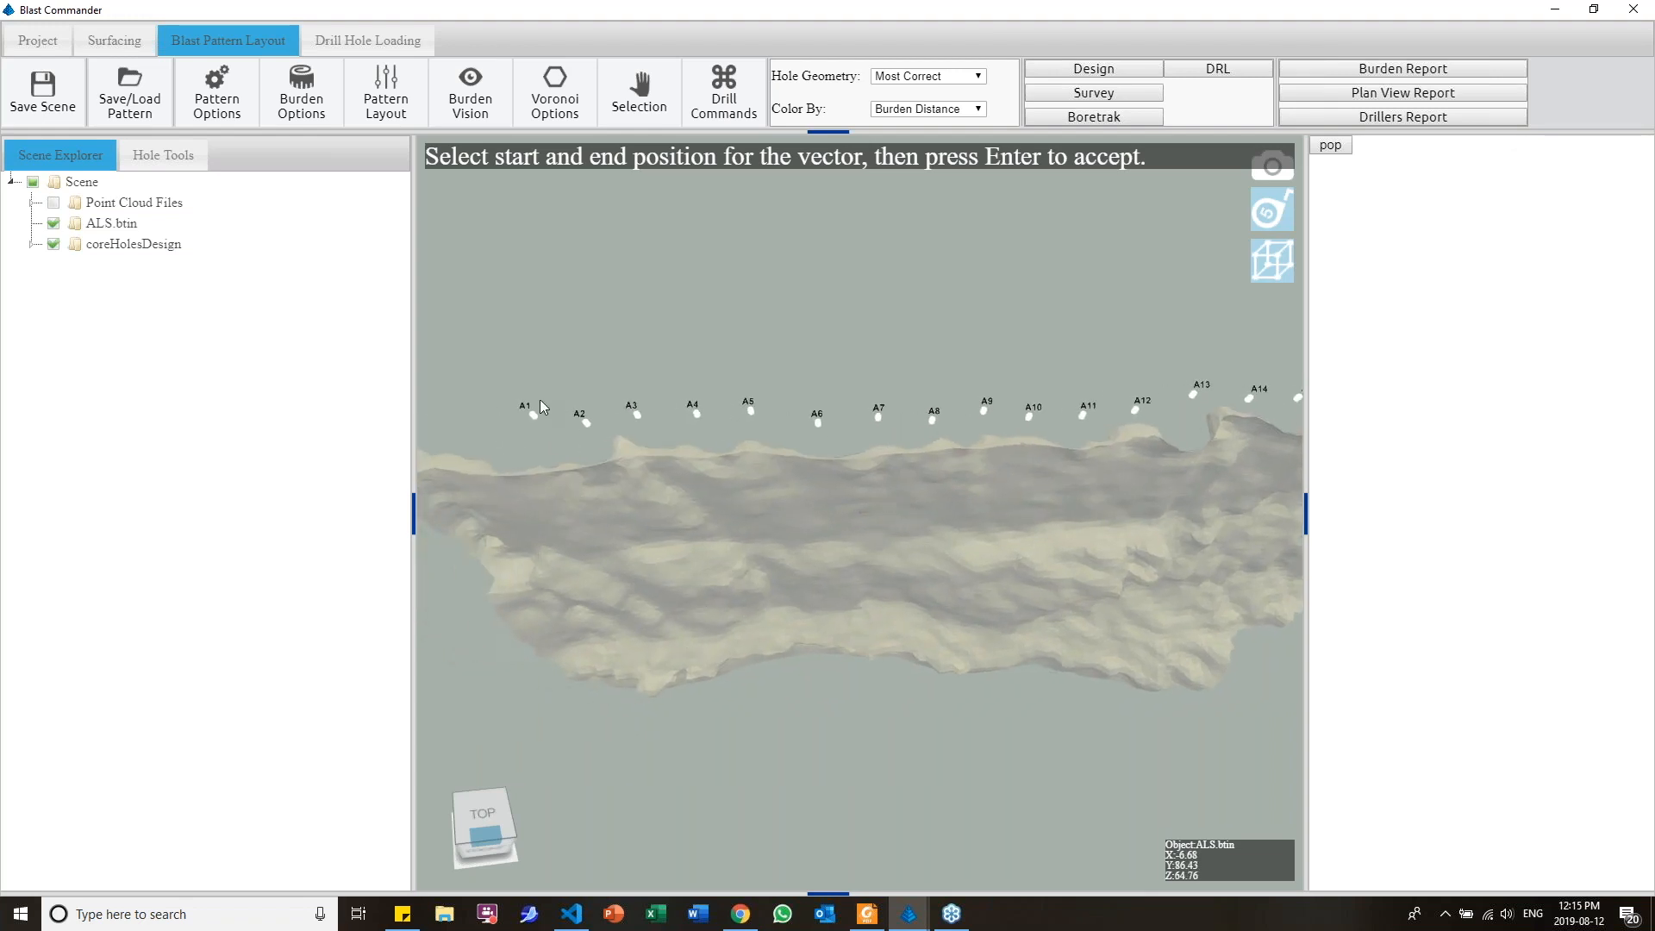
{"action": "left_click", "coordinate": [879, 419]}
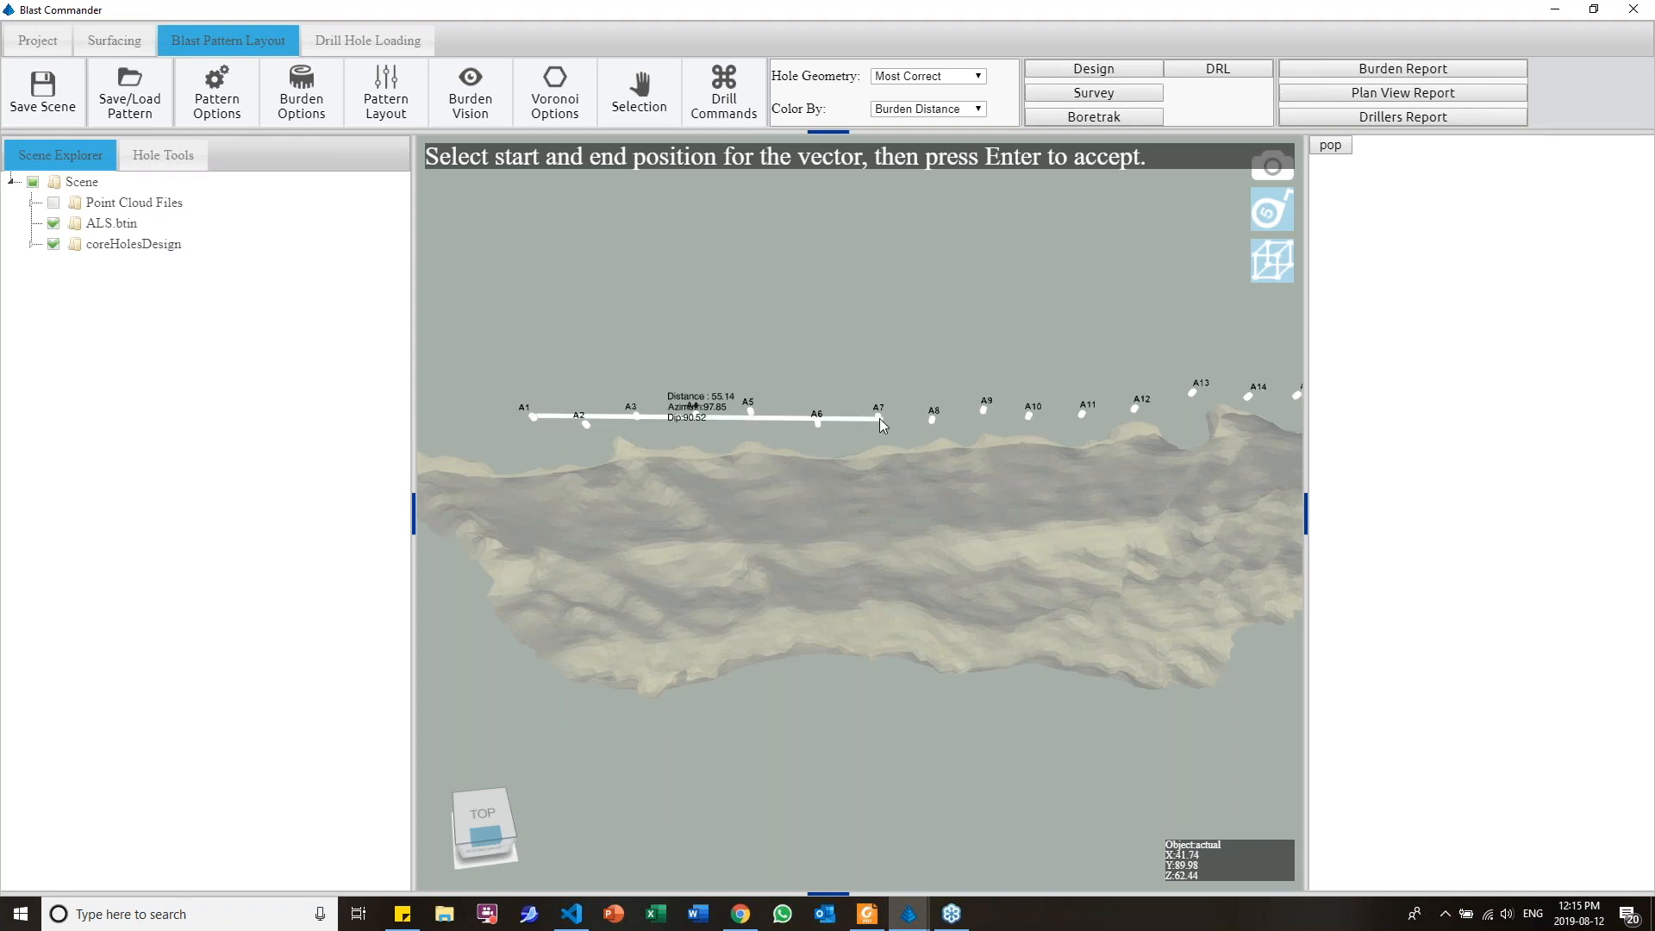
Redraw the alignment vector from collar A1 to collar A7, accept it, and finish the Boretrak import
{"action": "middle_click_drag", "start_coordinate": [851, 488], "coordinate": [898, 495]}
{"action": "scroll", "coordinate": [897, 495], "scroll_direction": "up", "scroll_amount": 3}
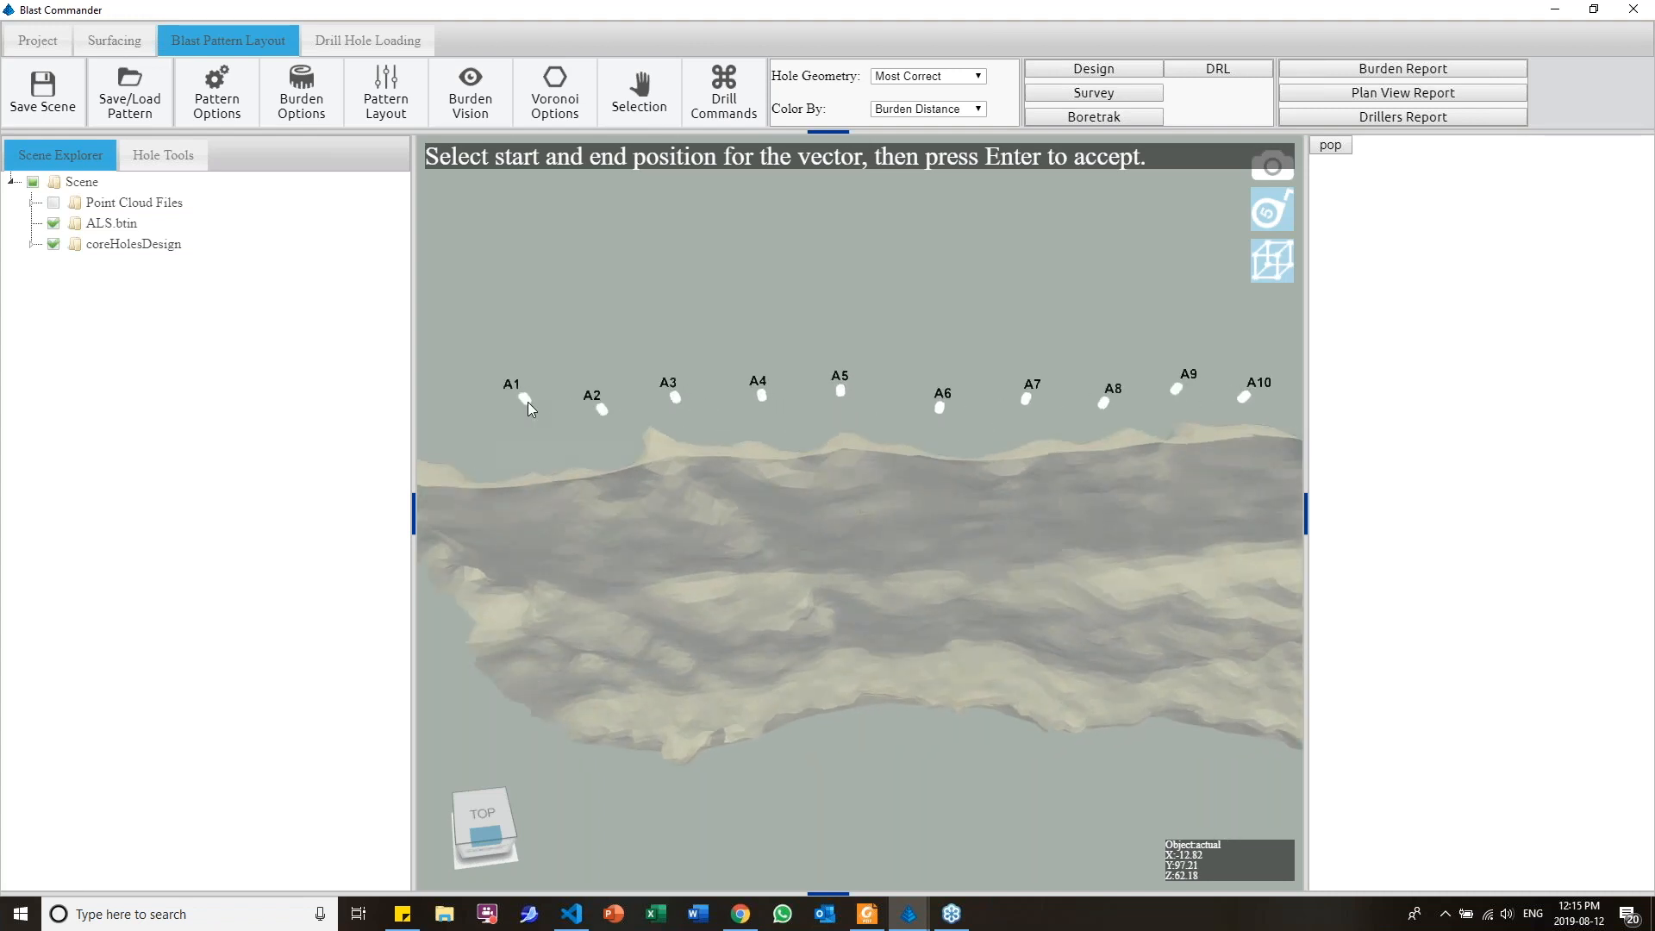
{"action": "left_click", "coordinate": [525, 400]}
{"action": "left_click", "coordinate": [1024, 401]}
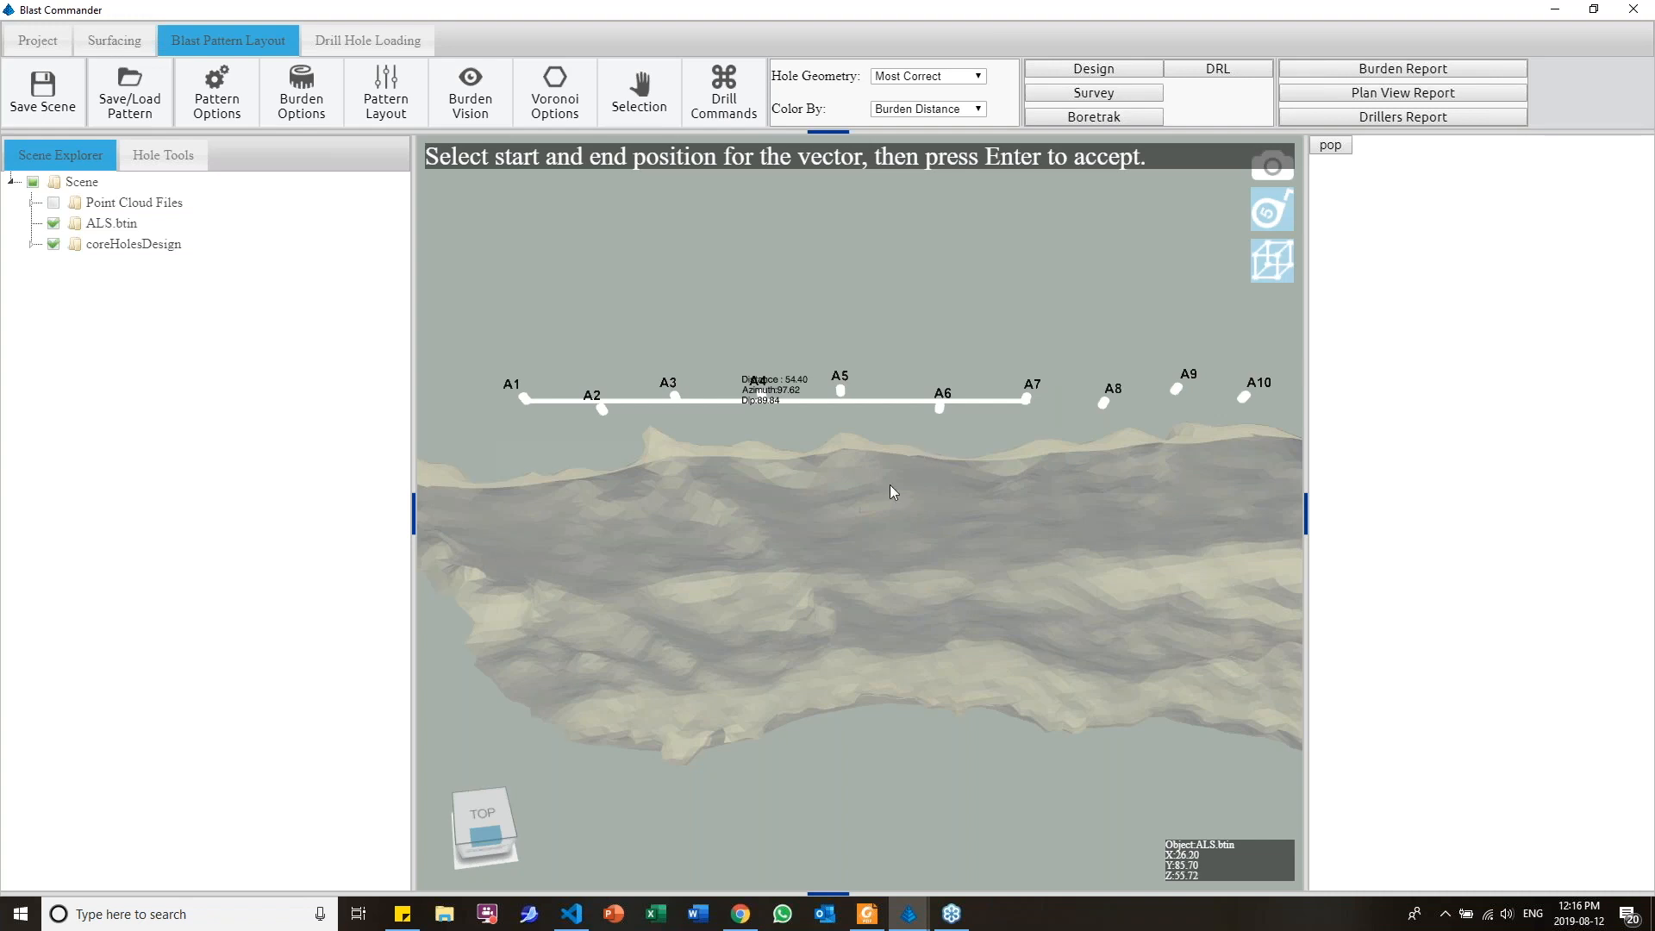
{"action": "middle_click_drag", "start_coordinate": [890, 491], "coordinate": [897, 523]}
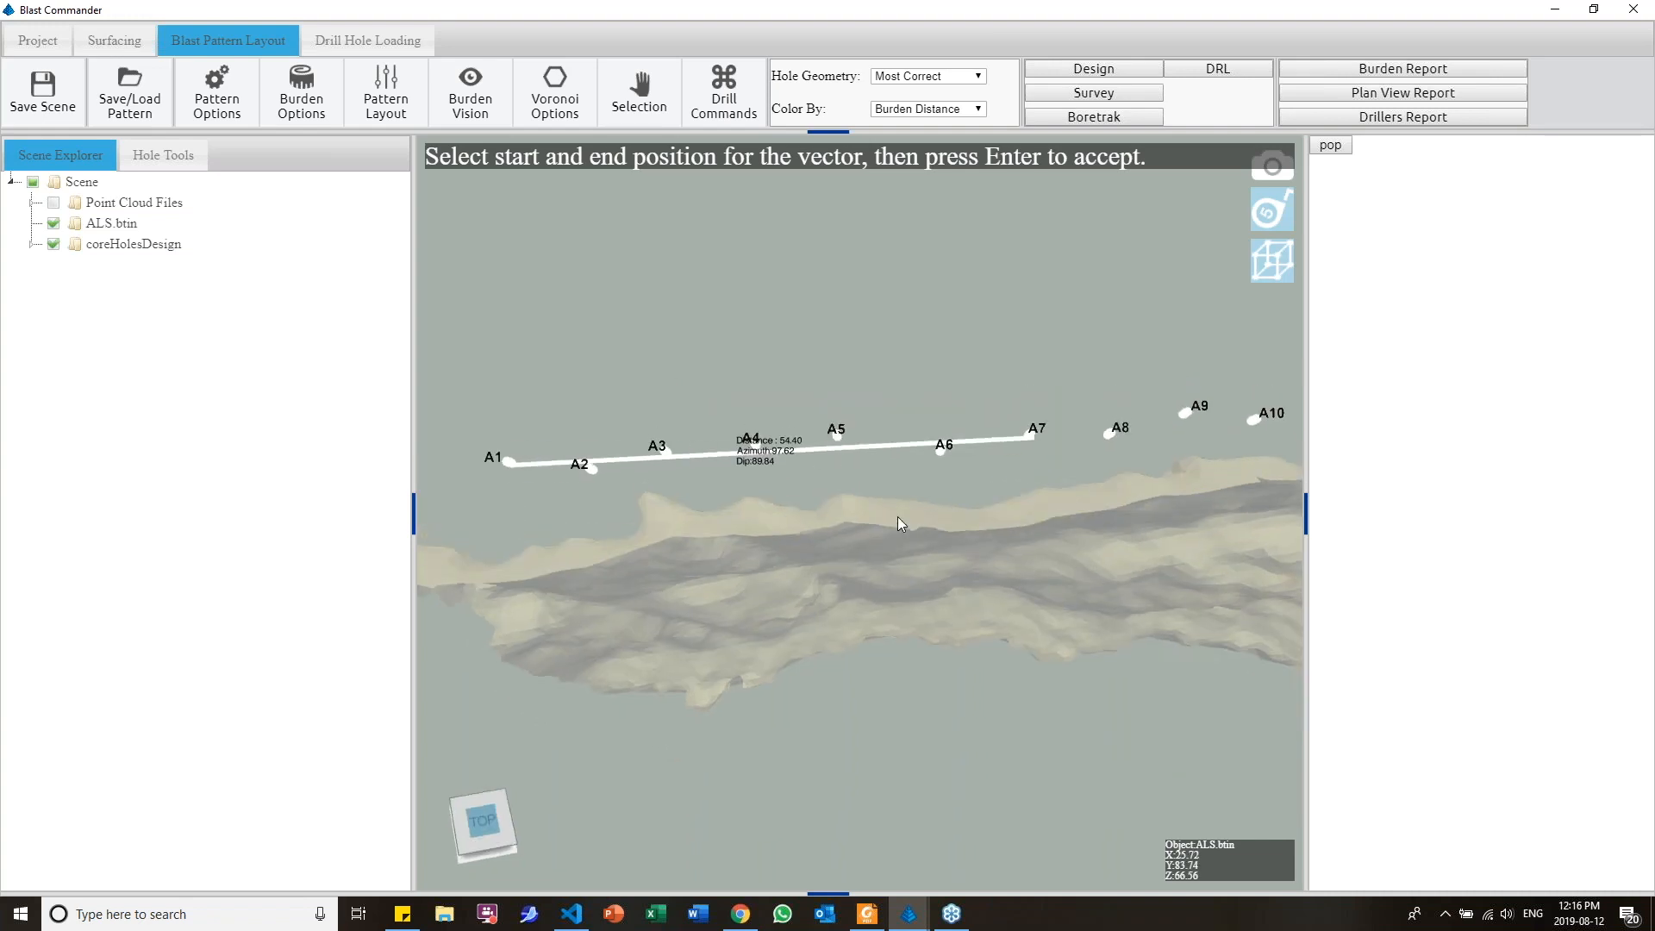
{"action": "key", "text": "Return"}
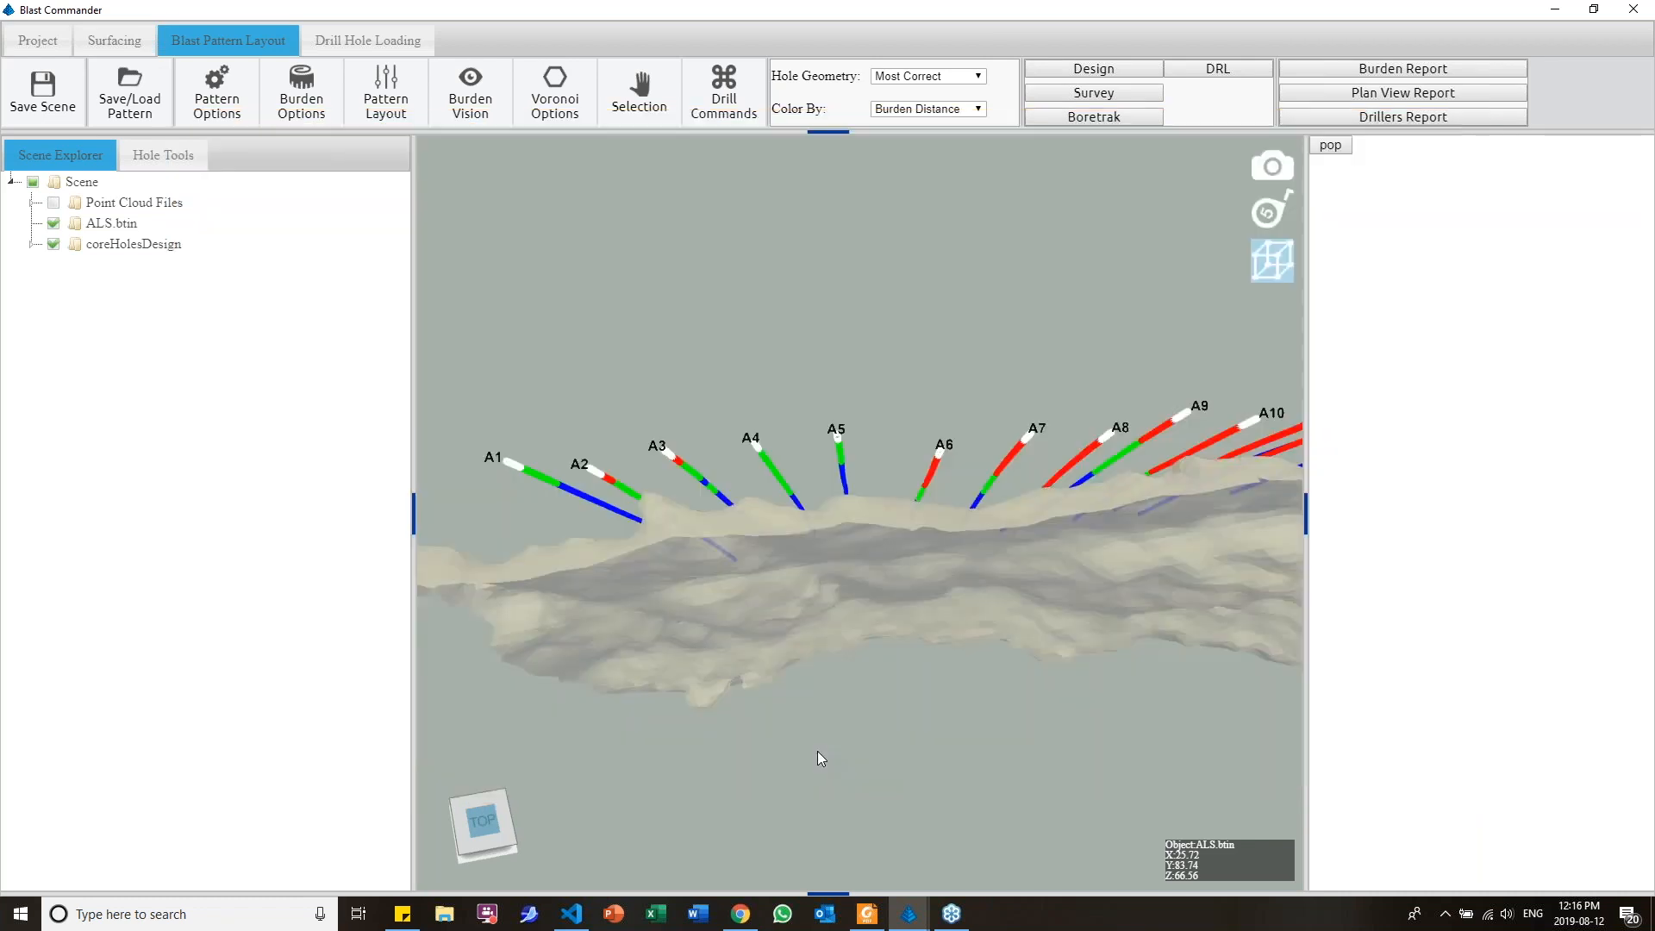
Examine the burden-coloured Boretrak holes from behind and beside the face, and view the pattern options
{"action": "left_click_drag", "start_coordinate": [831, 675], "coordinate": [1075, 550]}
{"action": "scroll", "coordinate": [852, 567], "scroll_direction": "down", "scroll_amount": 4}
{"action": "right_click_drag", "start_coordinate": [1072, 545], "coordinate": [799, 469]}
{"action": "left_click_drag", "start_coordinate": [797, 473], "coordinate": [613, 562]}
{"action": "scroll", "coordinate": [776, 500], "scroll_direction": "down", "scroll_amount": 3}
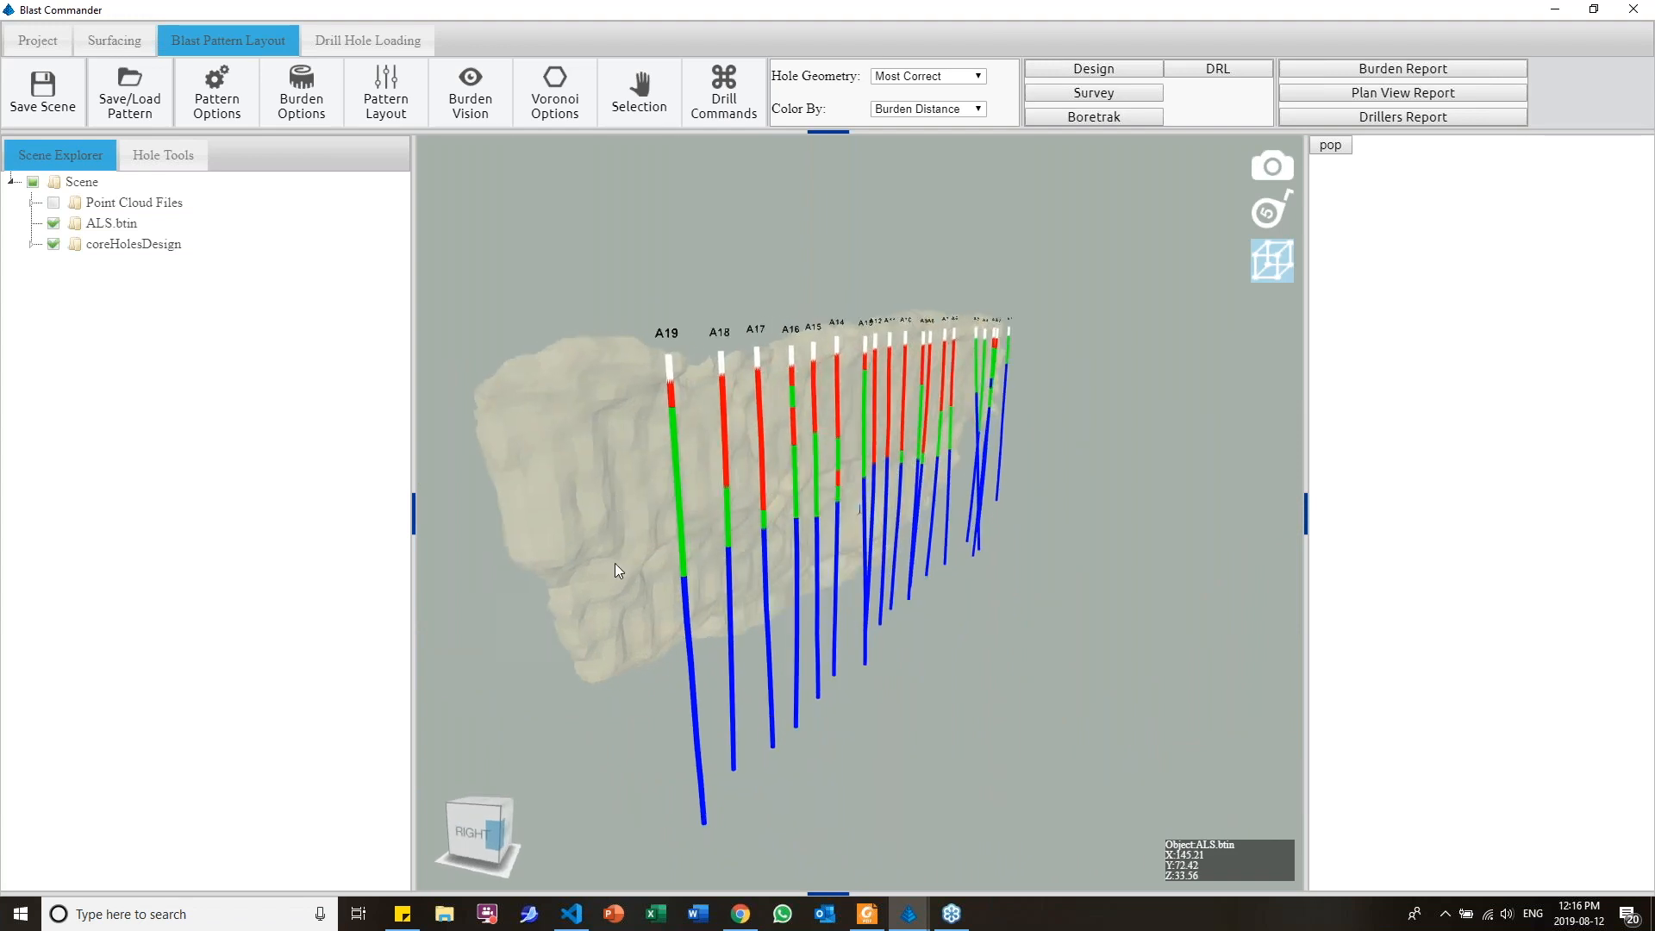
{"action": "left_click", "coordinate": [226, 107]}
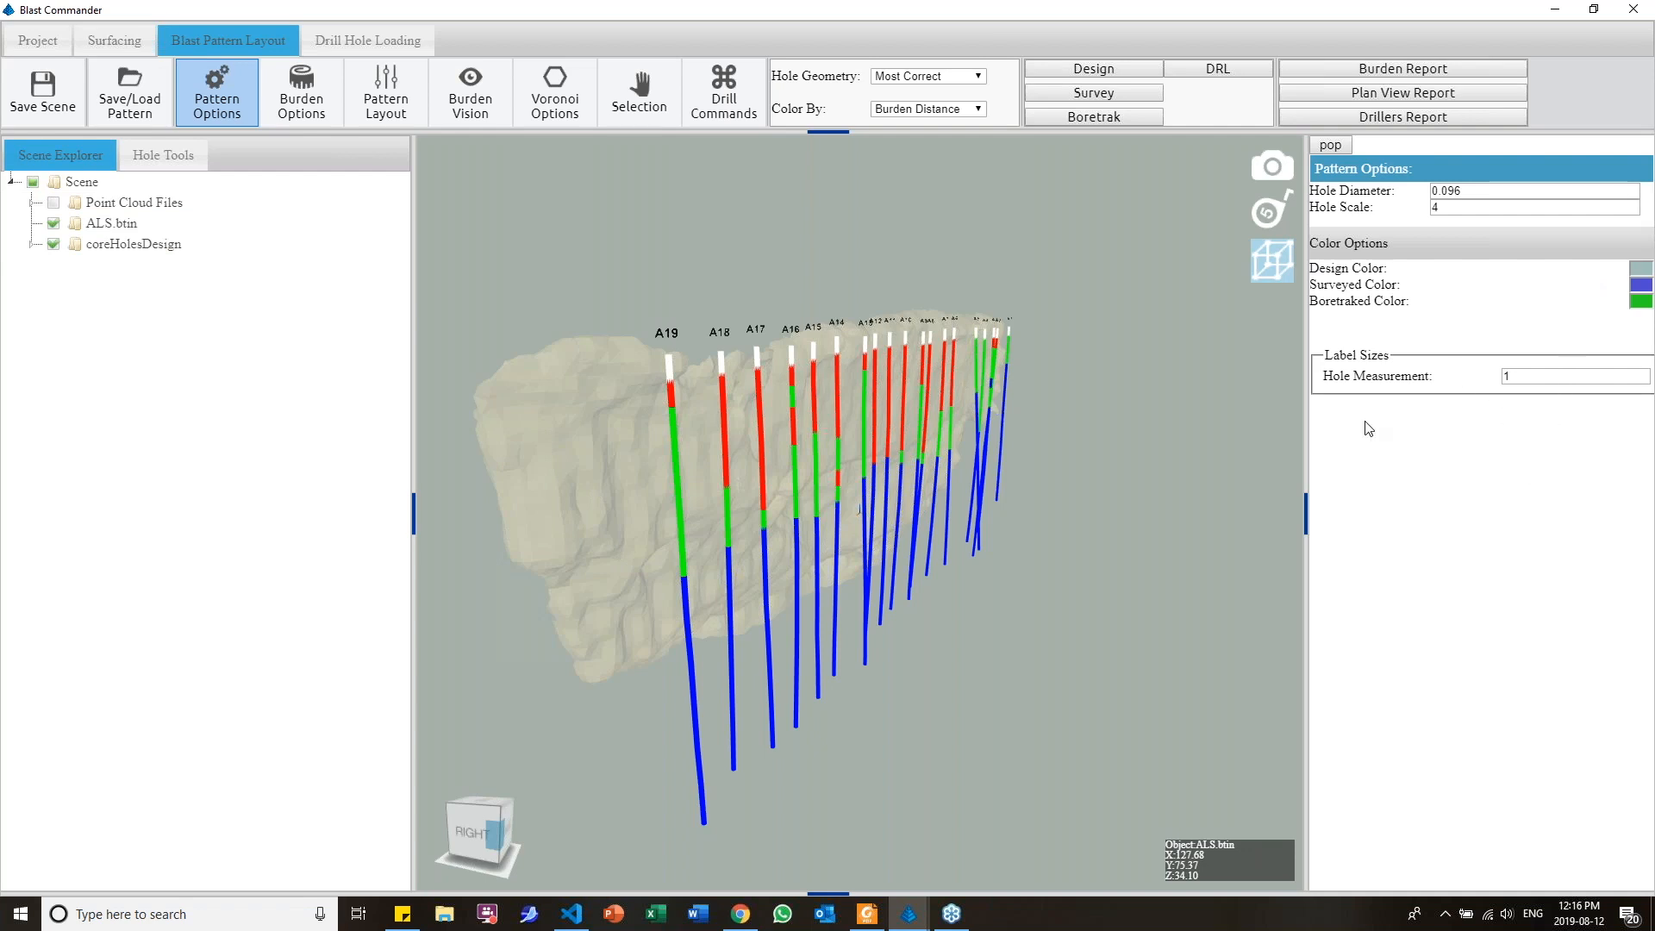
{"action": "left_click_drag", "start_coordinate": [633, 434], "coordinate": [668, 447]}
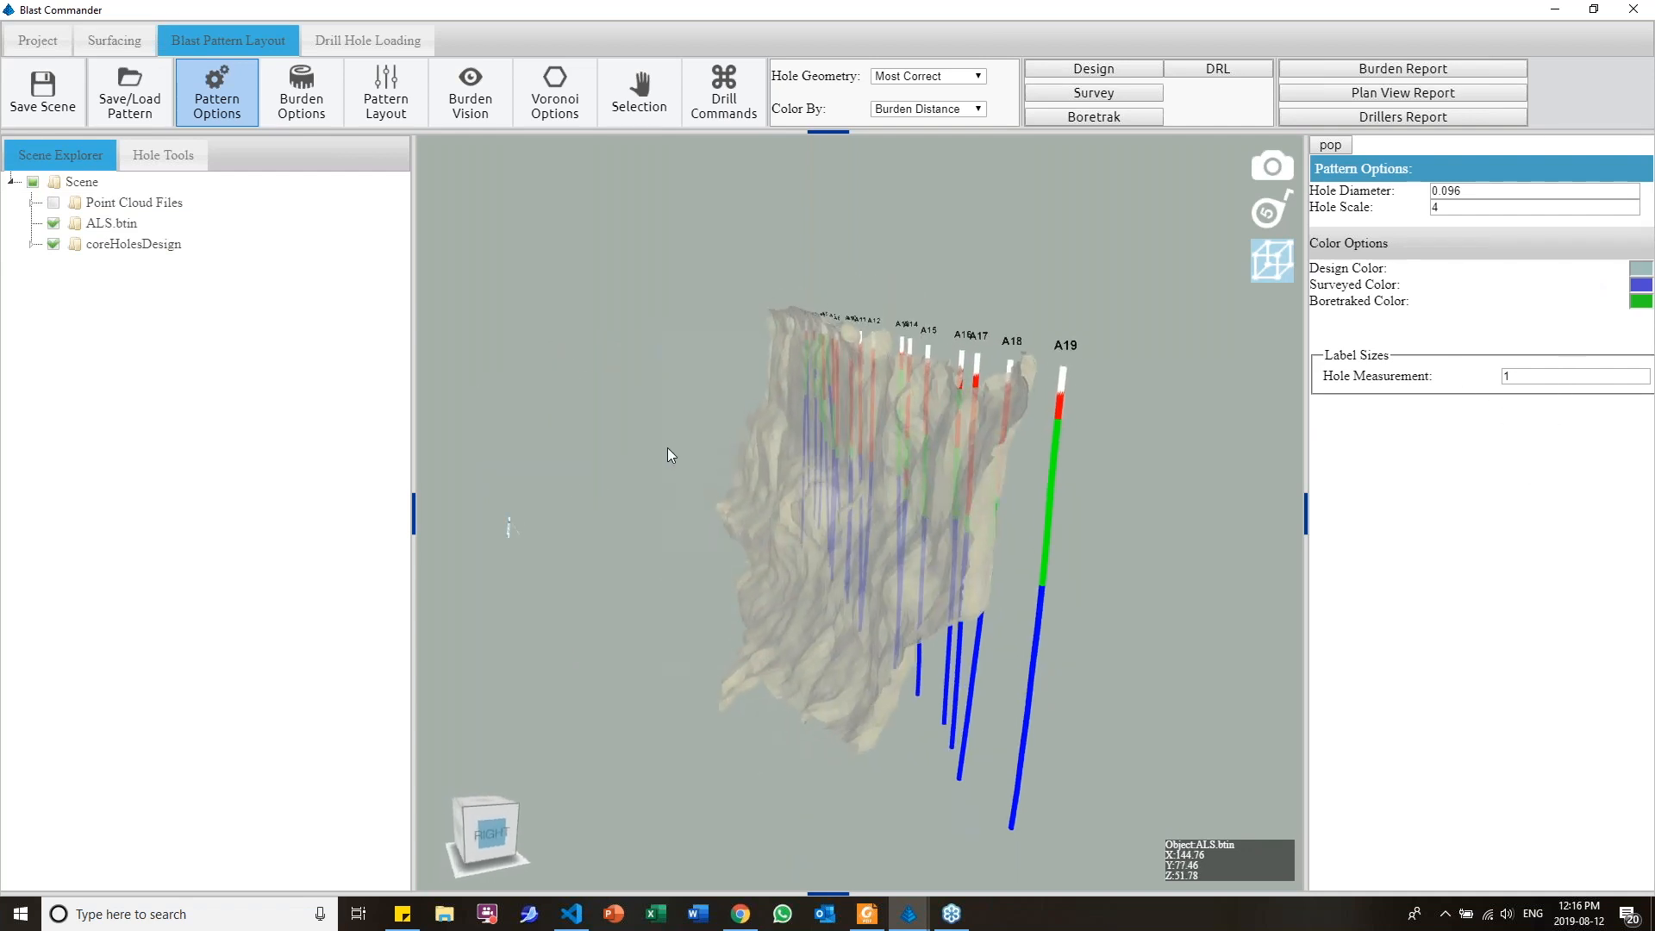
Enable straight measurement in the burden options and view the holes from above
{"action": "left_click", "coordinate": [378, 107]}
{"action": "left_click", "coordinate": [324, 108]}
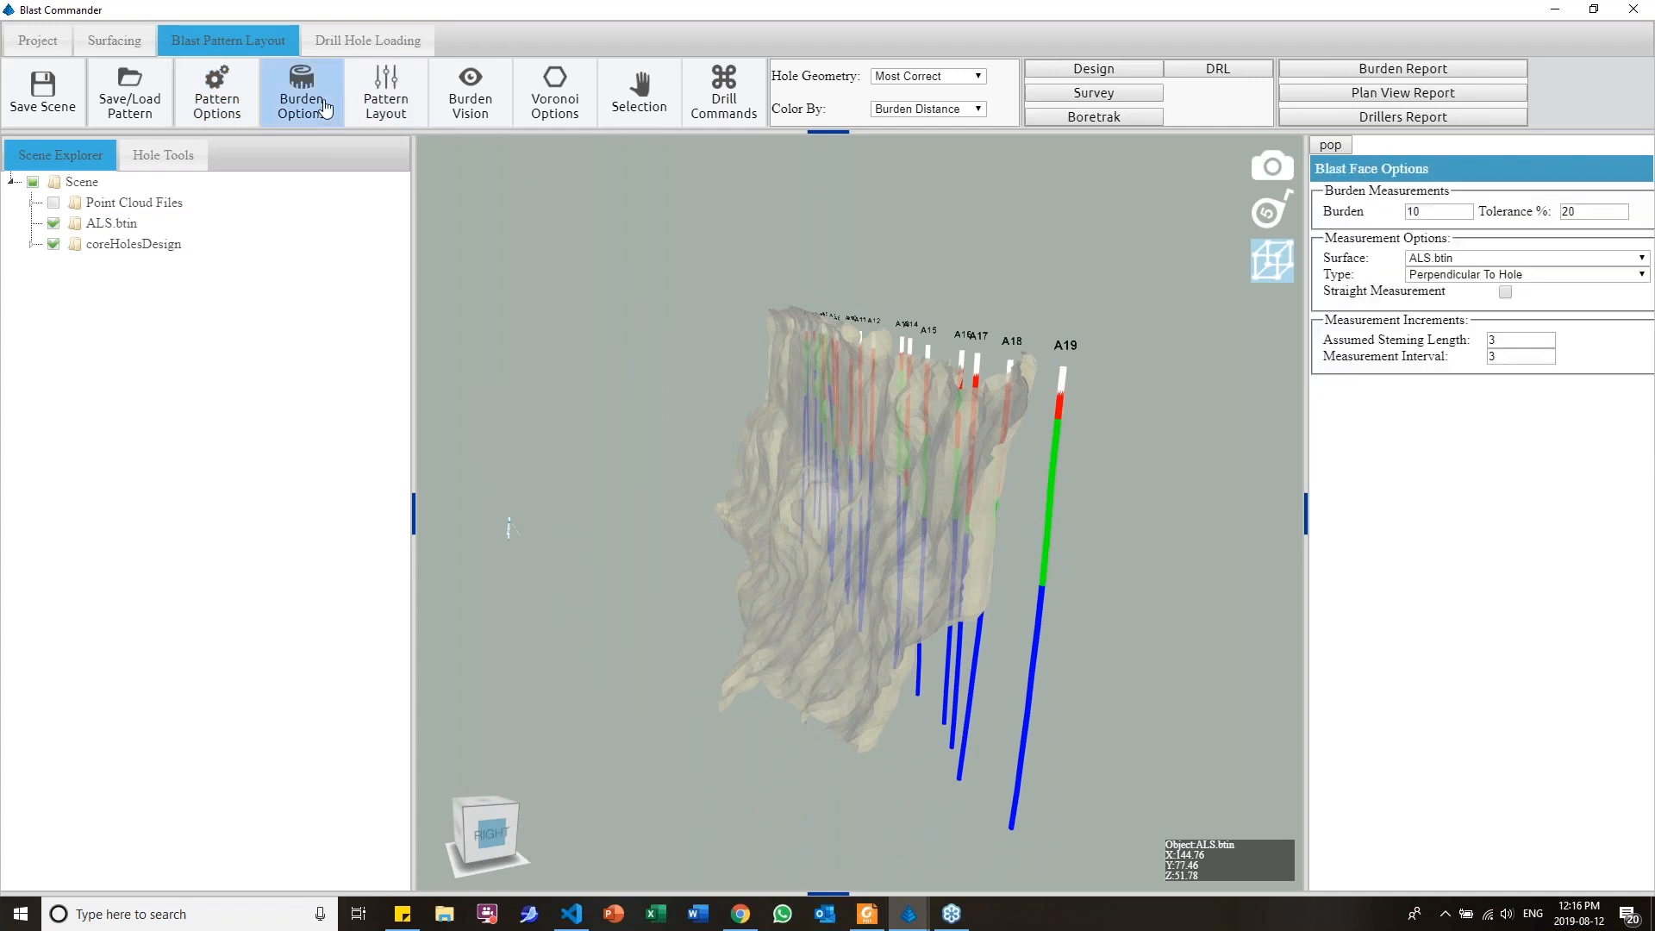
{"action": "left_click", "coordinate": [1507, 292]}
{"action": "left_click_drag", "start_coordinate": [670, 427], "coordinate": [764, 541]}
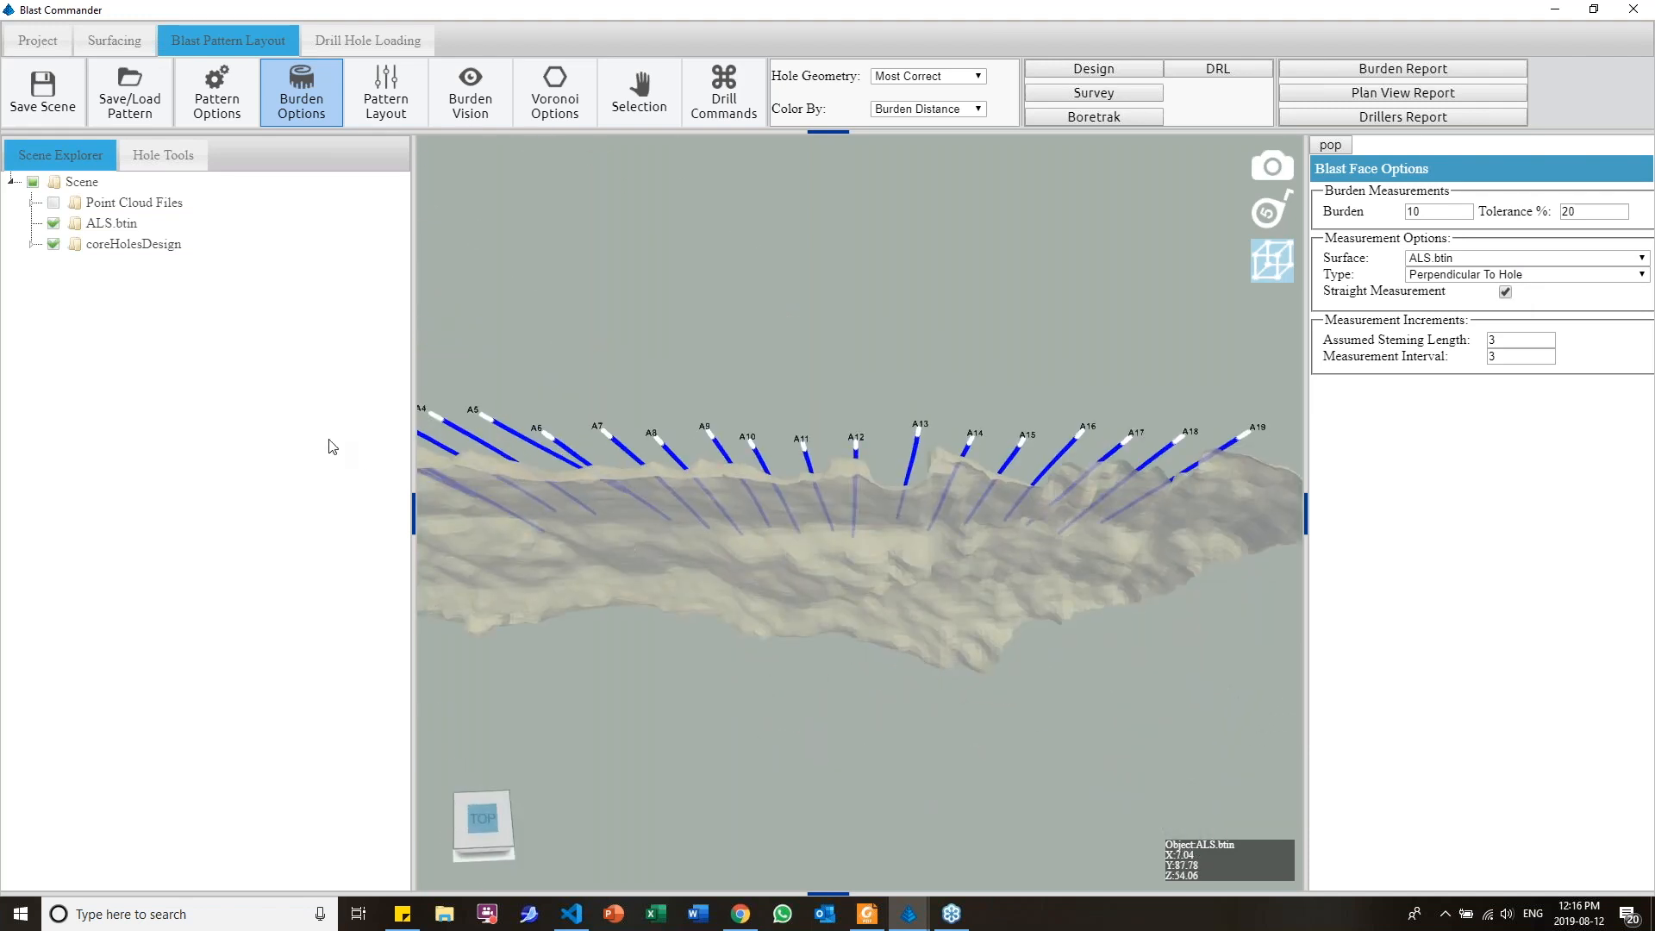
Select all the coreHolesDesign holes and turn on their distance lines in the hole options
{"action": "left_click", "coordinate": [169, 246]}
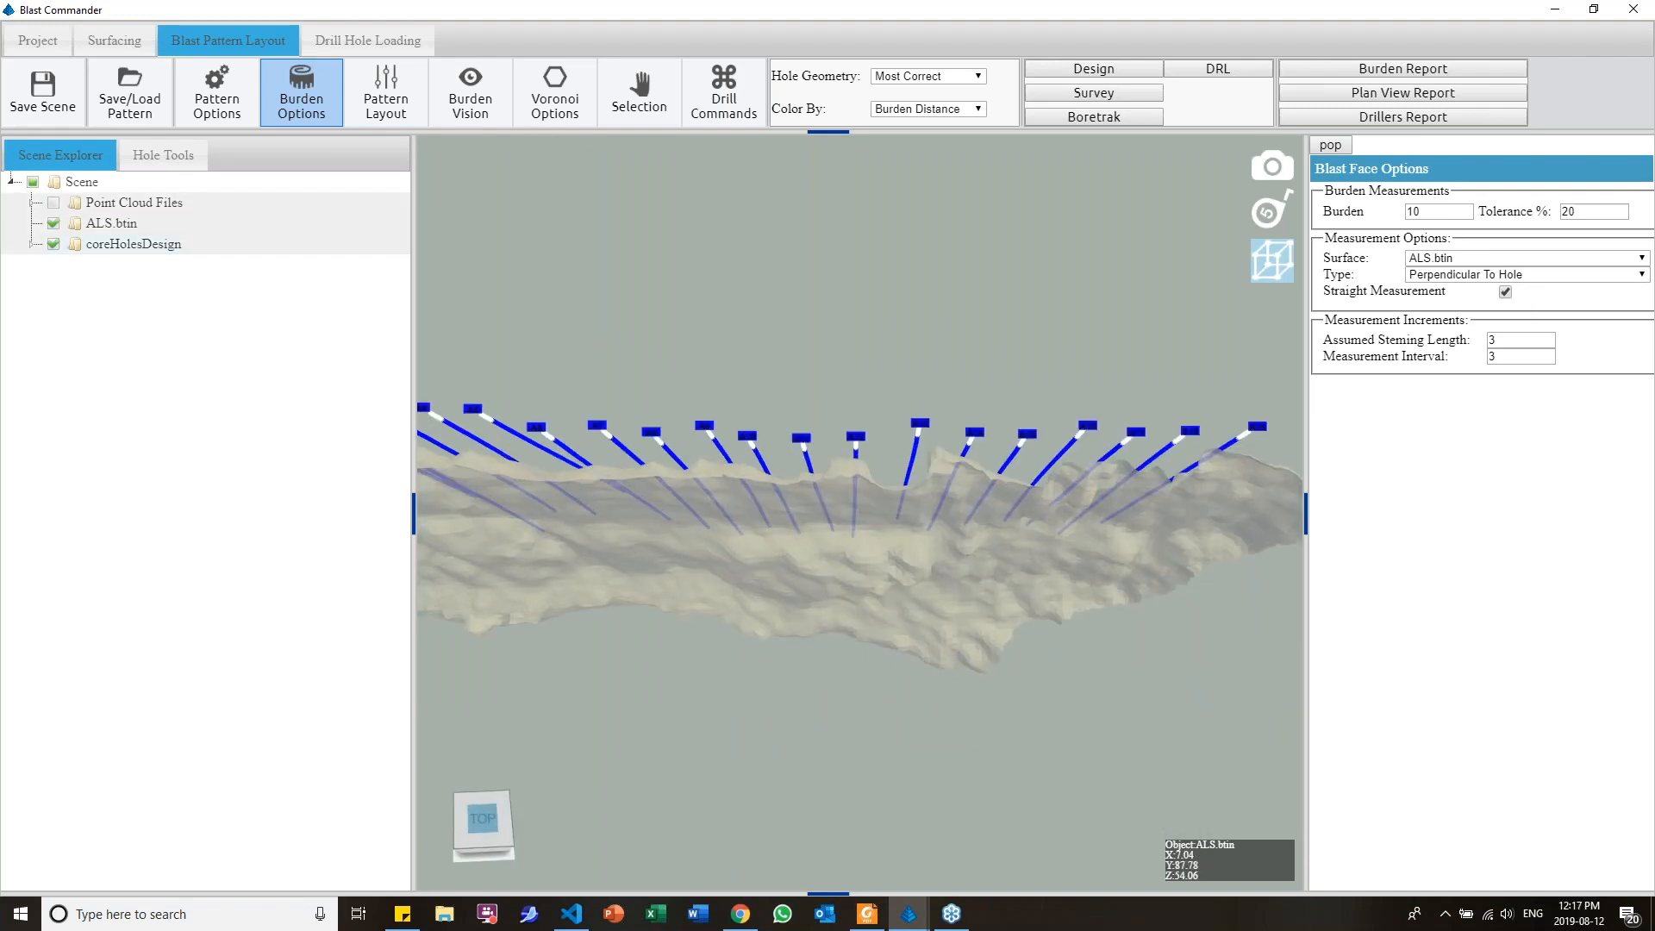
{"action": "left_click", "coordinate": [178, 164]}
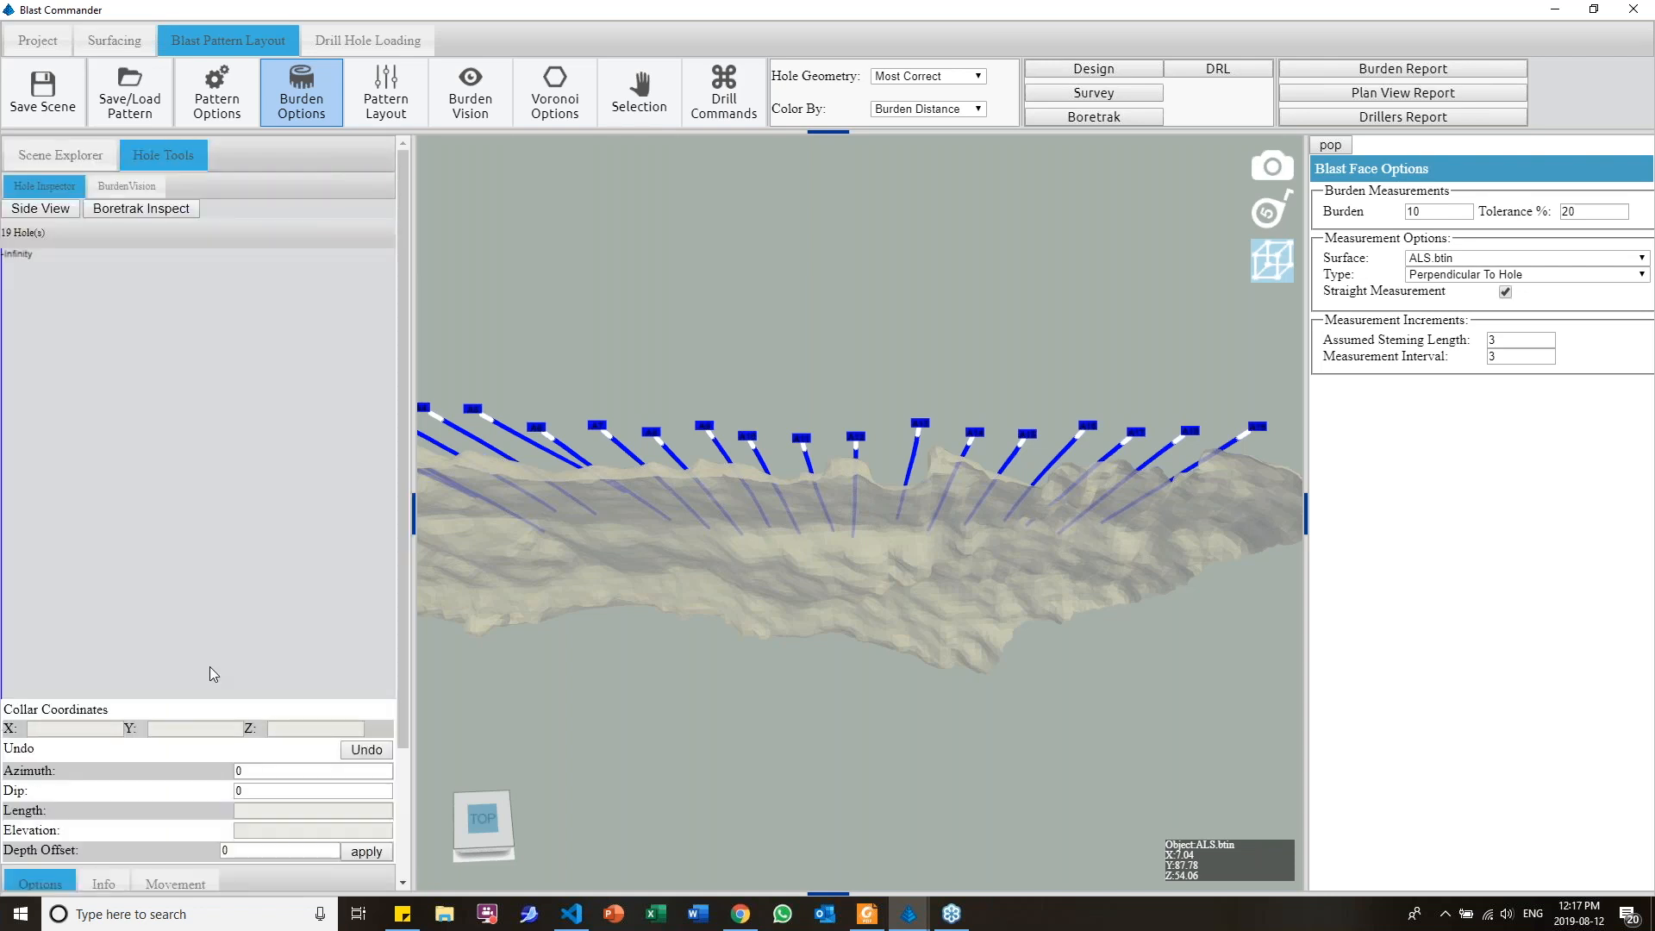
{"action": "scroll", "coordinate": [215, 673], "scroll_direction": "down", "scroll_amount": 3}
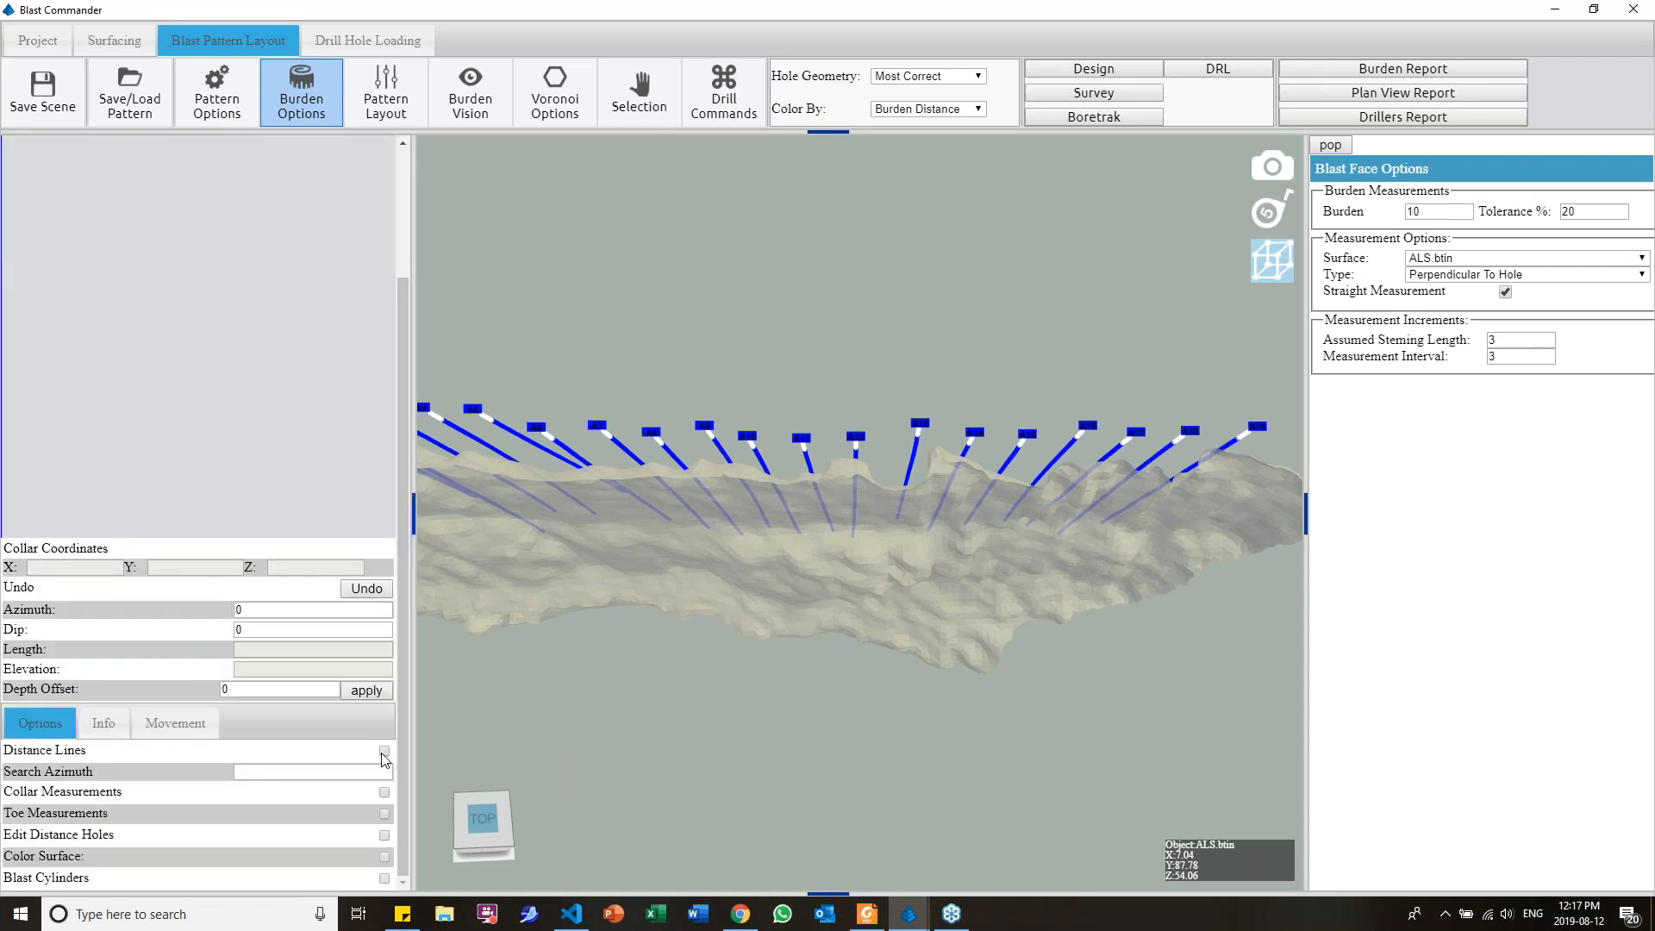
{"action": "mouse_move", "coordinate": [804, 572]}
{"action": "left_mouse_down"}
{"action": "mouse_move", "coordinate": [828, 598]}
{"action": "mouse_move", "coordinate": [784, 524]}
{"action": "mouse_move", "coordinate": [826, 566]}
{"action": "left_mouse_up"}
{"action": "scroll", "coordinate": [785, 524], "scroll_direction": "up", "scroll_amount": 5}
{"action": "middle_click_drag", "start_coordinate": [766, 594], "coordinate": [820, 519]}
{"action": "scroll", "coordinate": [769, 586], "scroll_direction": "down", "scroll_amount": 2}
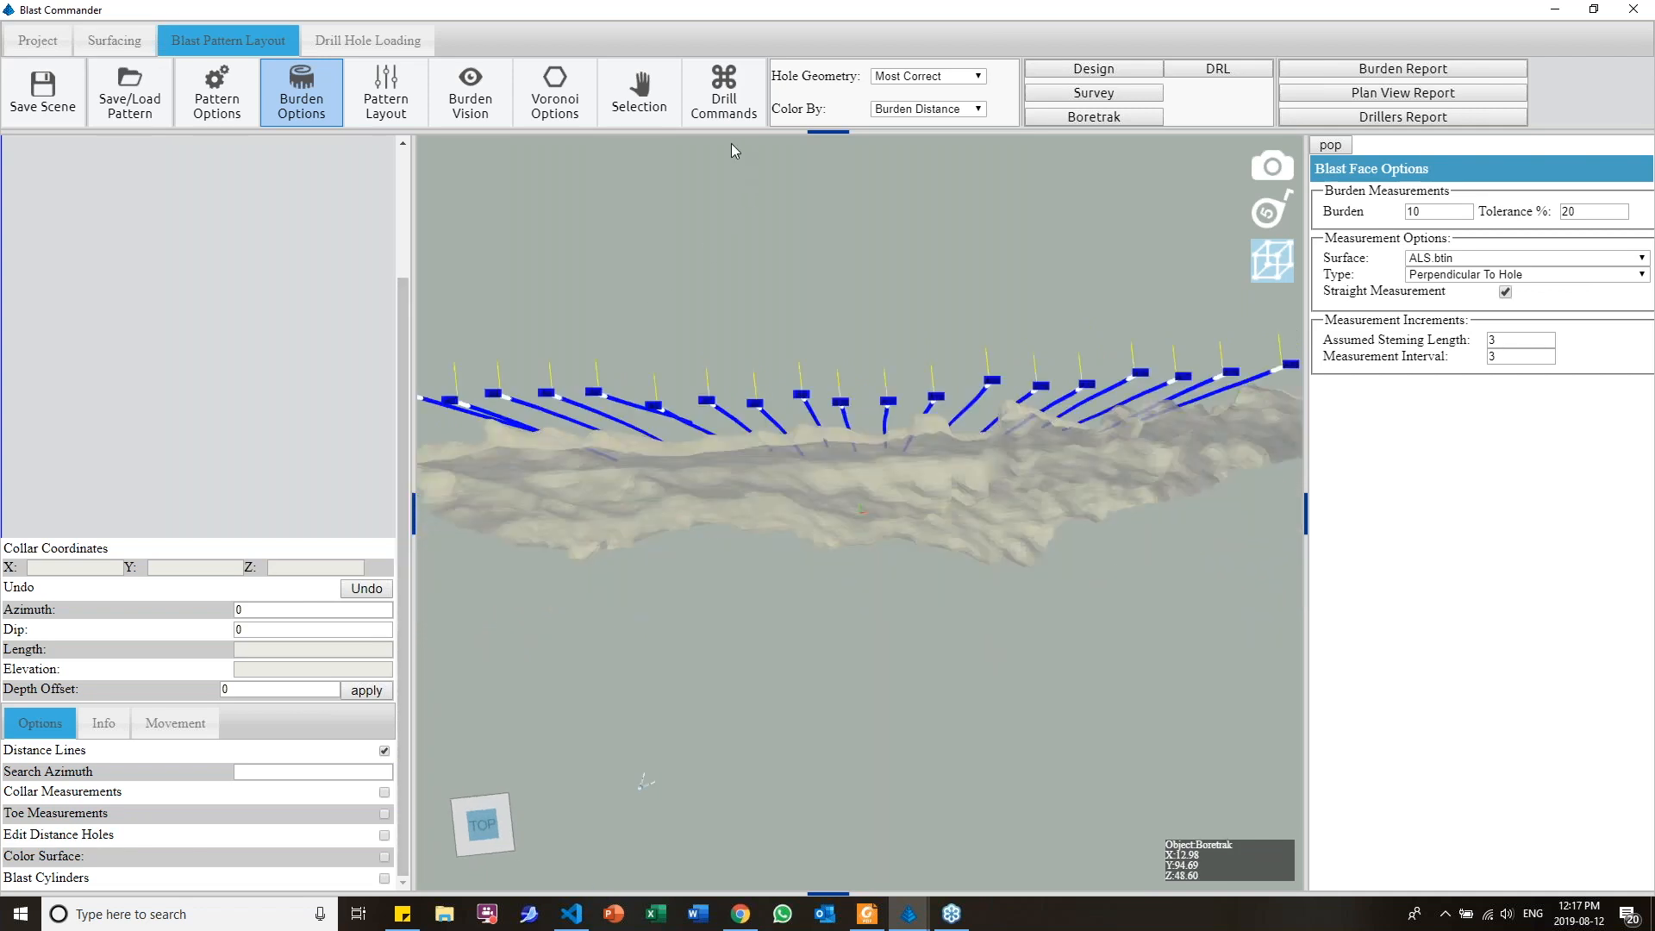
Calculate the search azimuth for the selected holes and inspect their burden distances on the face
{"action": "left_click", "coordinate": [724, 95]}
{"action": "left_click", "coordinate": [1397, 371]}
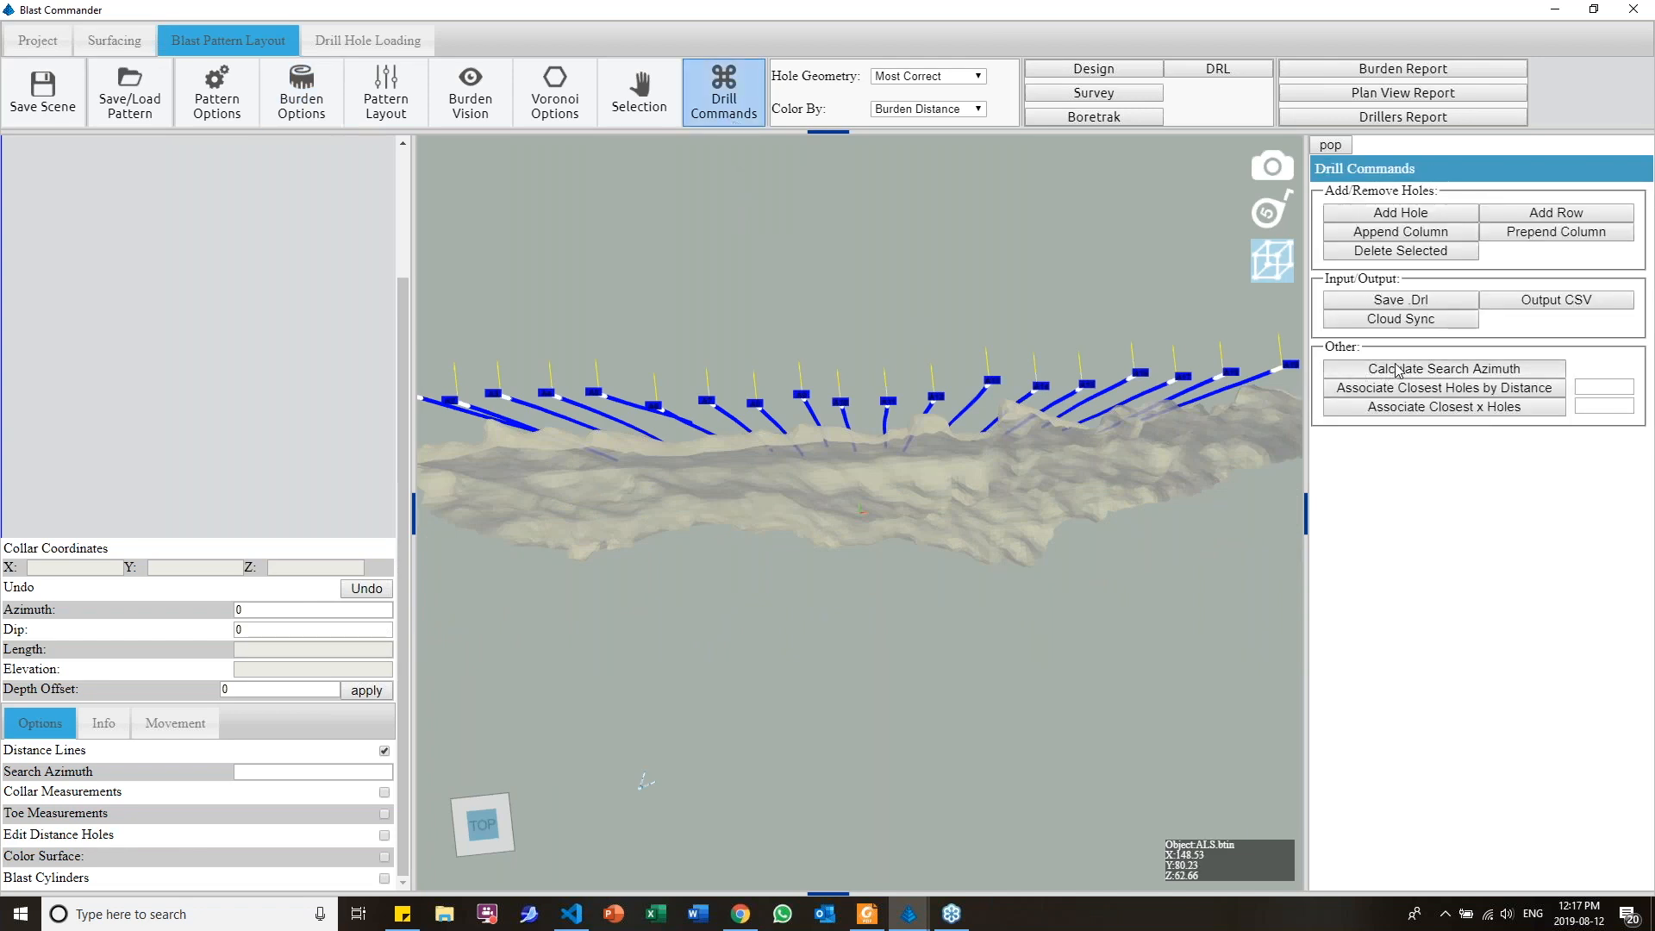
{"action": "left_click", "coordinate": [1399, 371]}
{"action": "left_click_drag", "start_coordinate": [981, 567], "coordinate": [948, 441]}
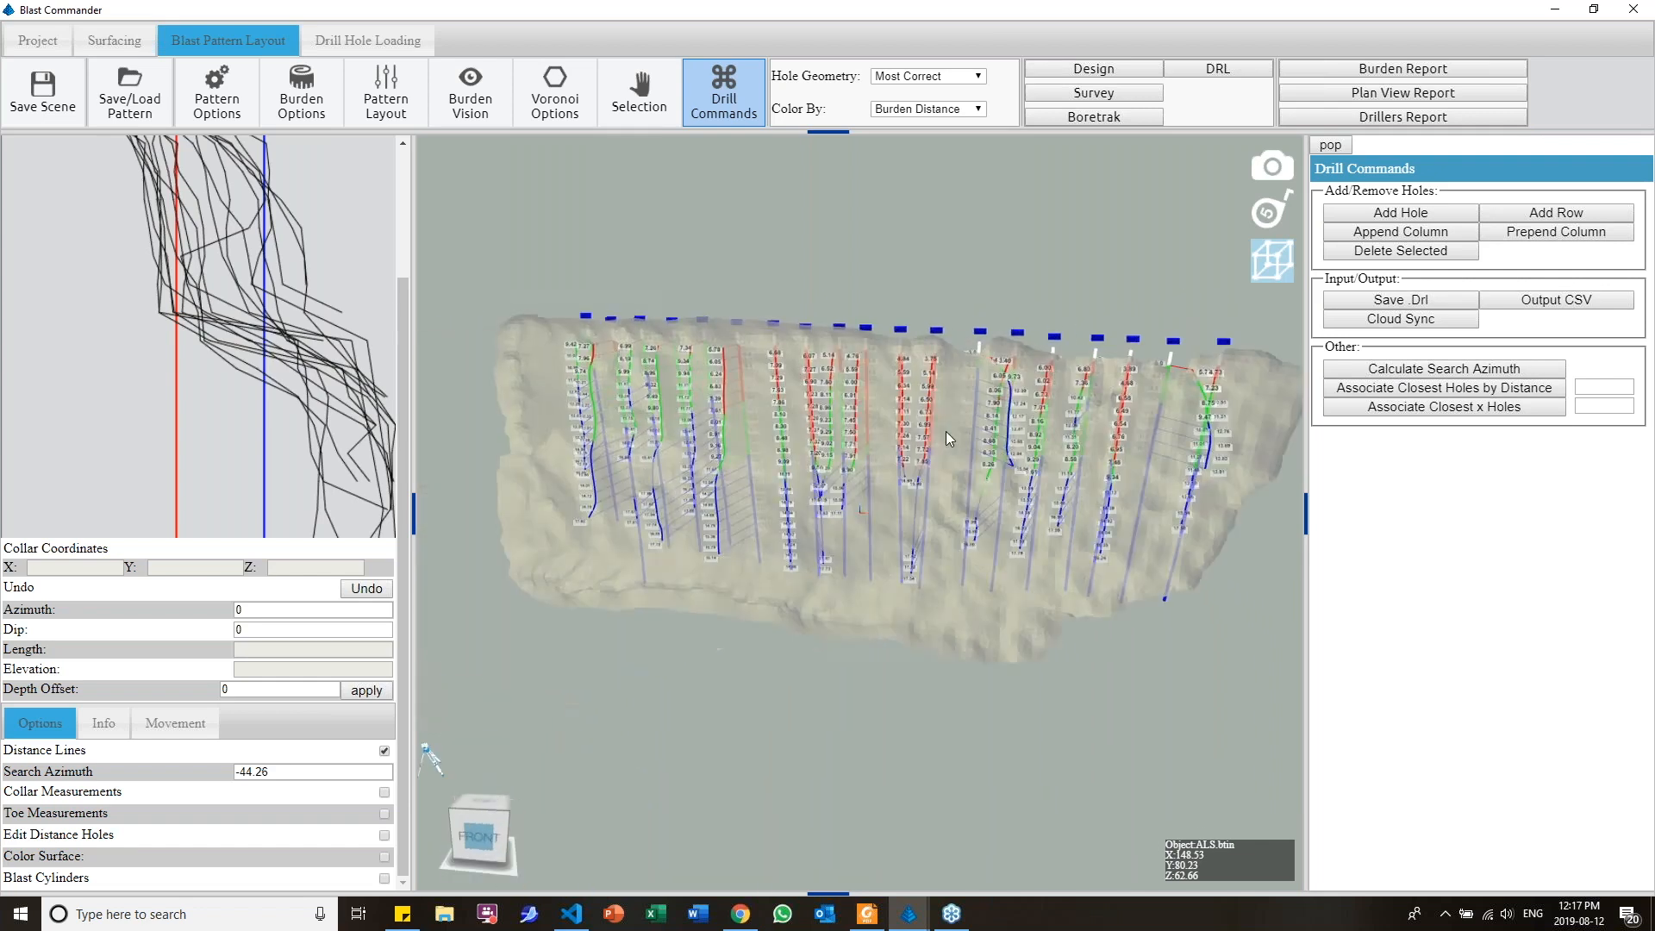
{"action": "scroll", "coordinate": [924, 451], "scroll_direction": "up", "scroll_amount": 2}
{"action": "scroll", "coordinate": [924, 451], "scroll_direction": "up", "scroll_amount": 2}
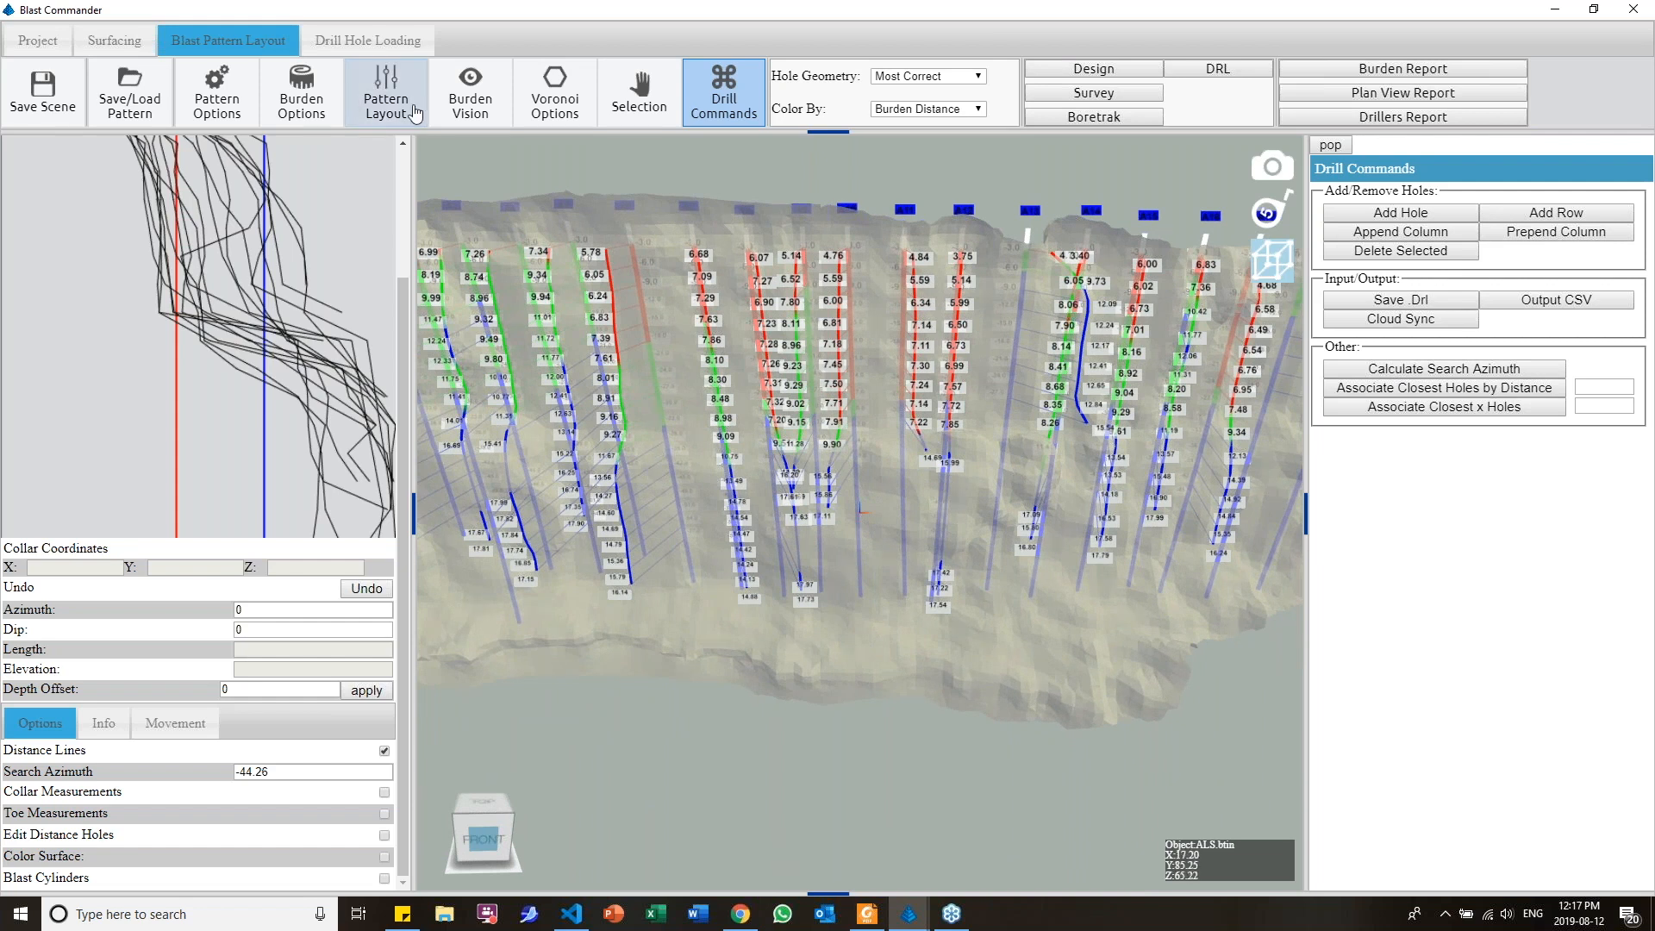
Turn off straight measurement in the burden options so distances use the closest face points
{"action": "left_click", "coordinate": [329, 118]}
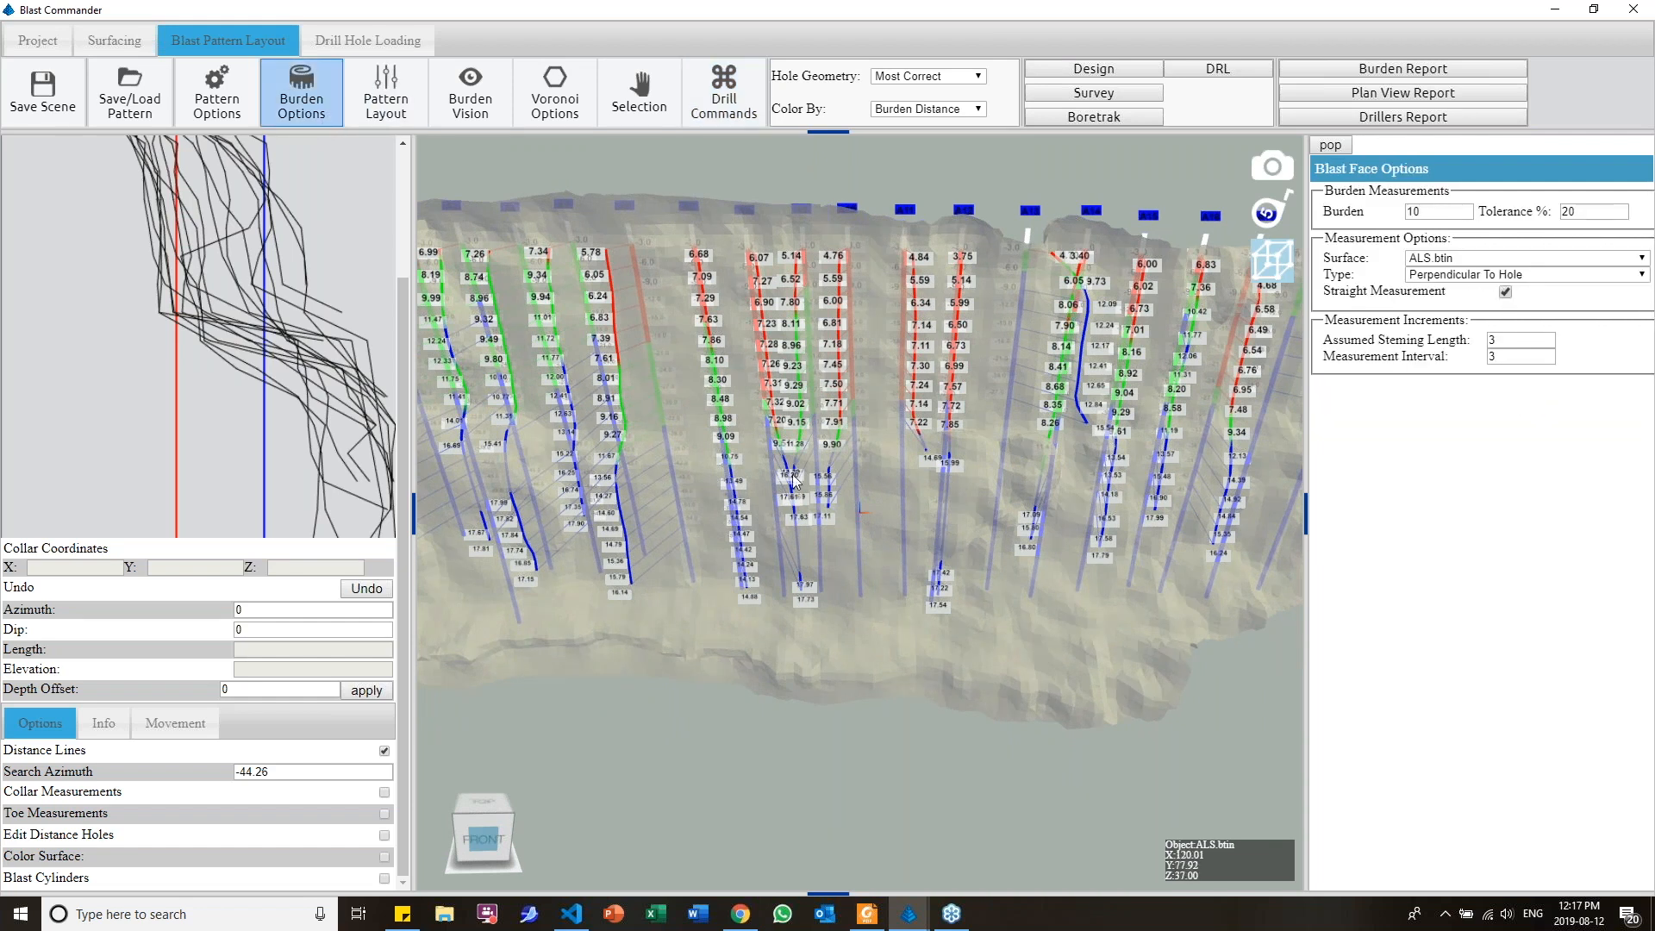
{"action": "left_click", "coordinate": [1506, 292]}
{"action": "mouse_move", "coordinate": [795, 469]}
{"action": "middle_mouse_down"}
{"action": "mouse_move", "coordinate": [826, 439]}
{"action": "mouse_move", "coordinate": [974, 419]}
{"action": "mouse_move", "coordinate": [805, 440]}
{"action": "middle_mouse_up"}
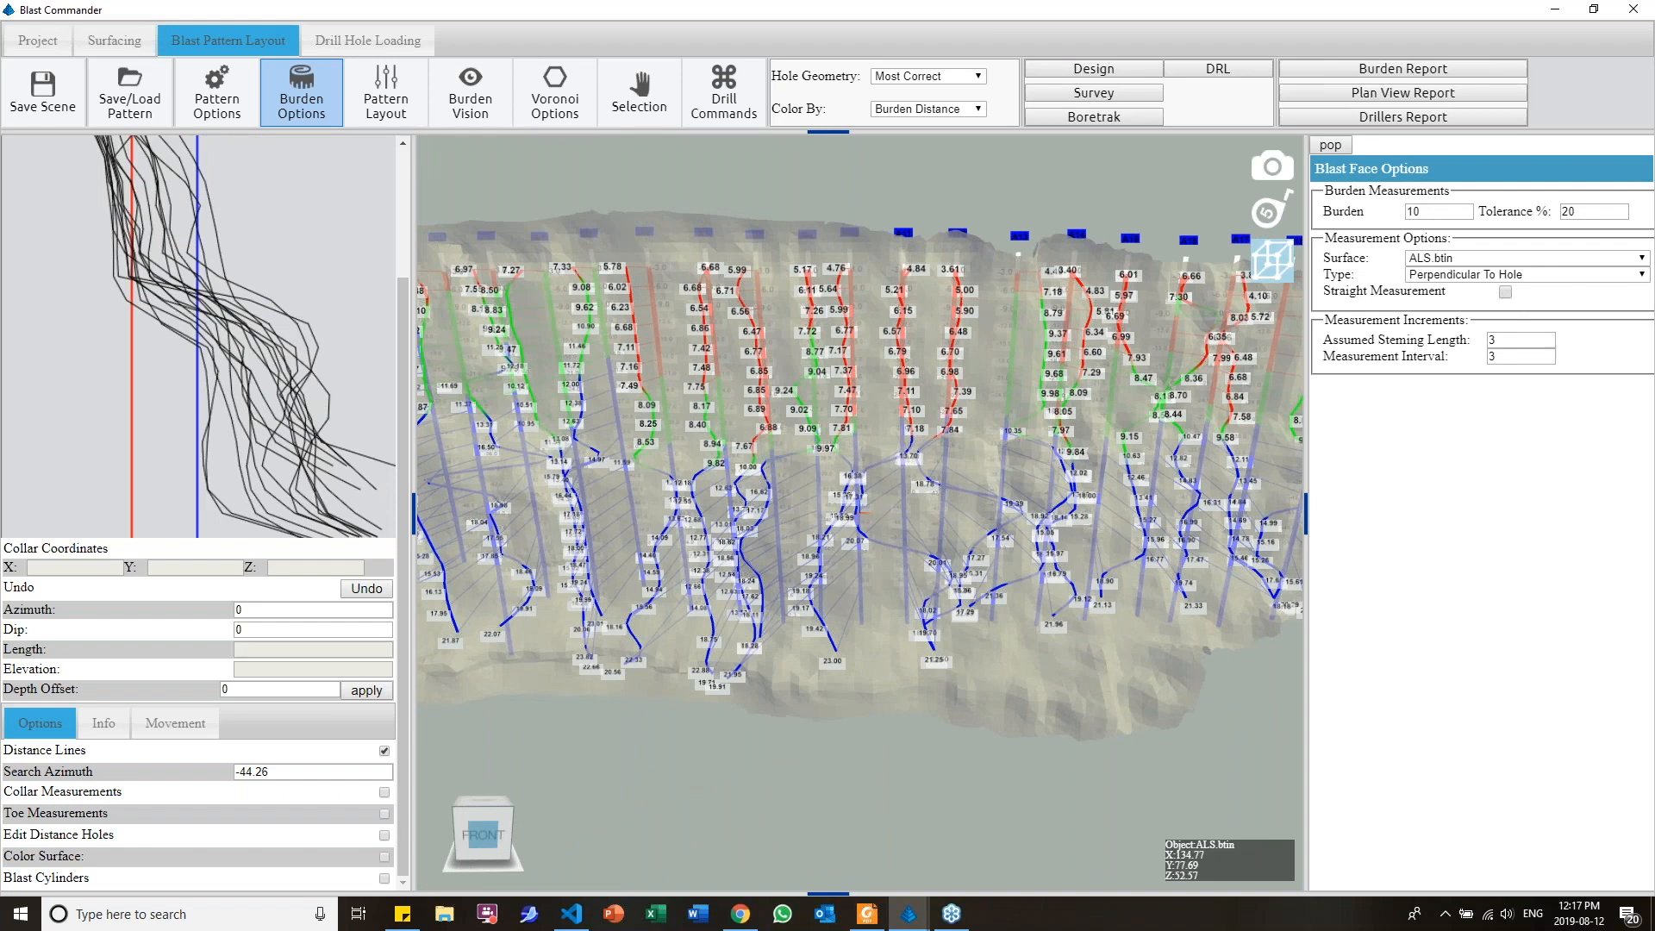
Review the burden and measurement interval settings against the distance lines along the holes
{"action": "left_click", "coordinate": [1411, 212]}
{"action": "middle_click_drag", "start_coordinate": [856, 587], "coordinate": [824, 586]}
{"action": "left_click", "coordinate": [1505, 357]}
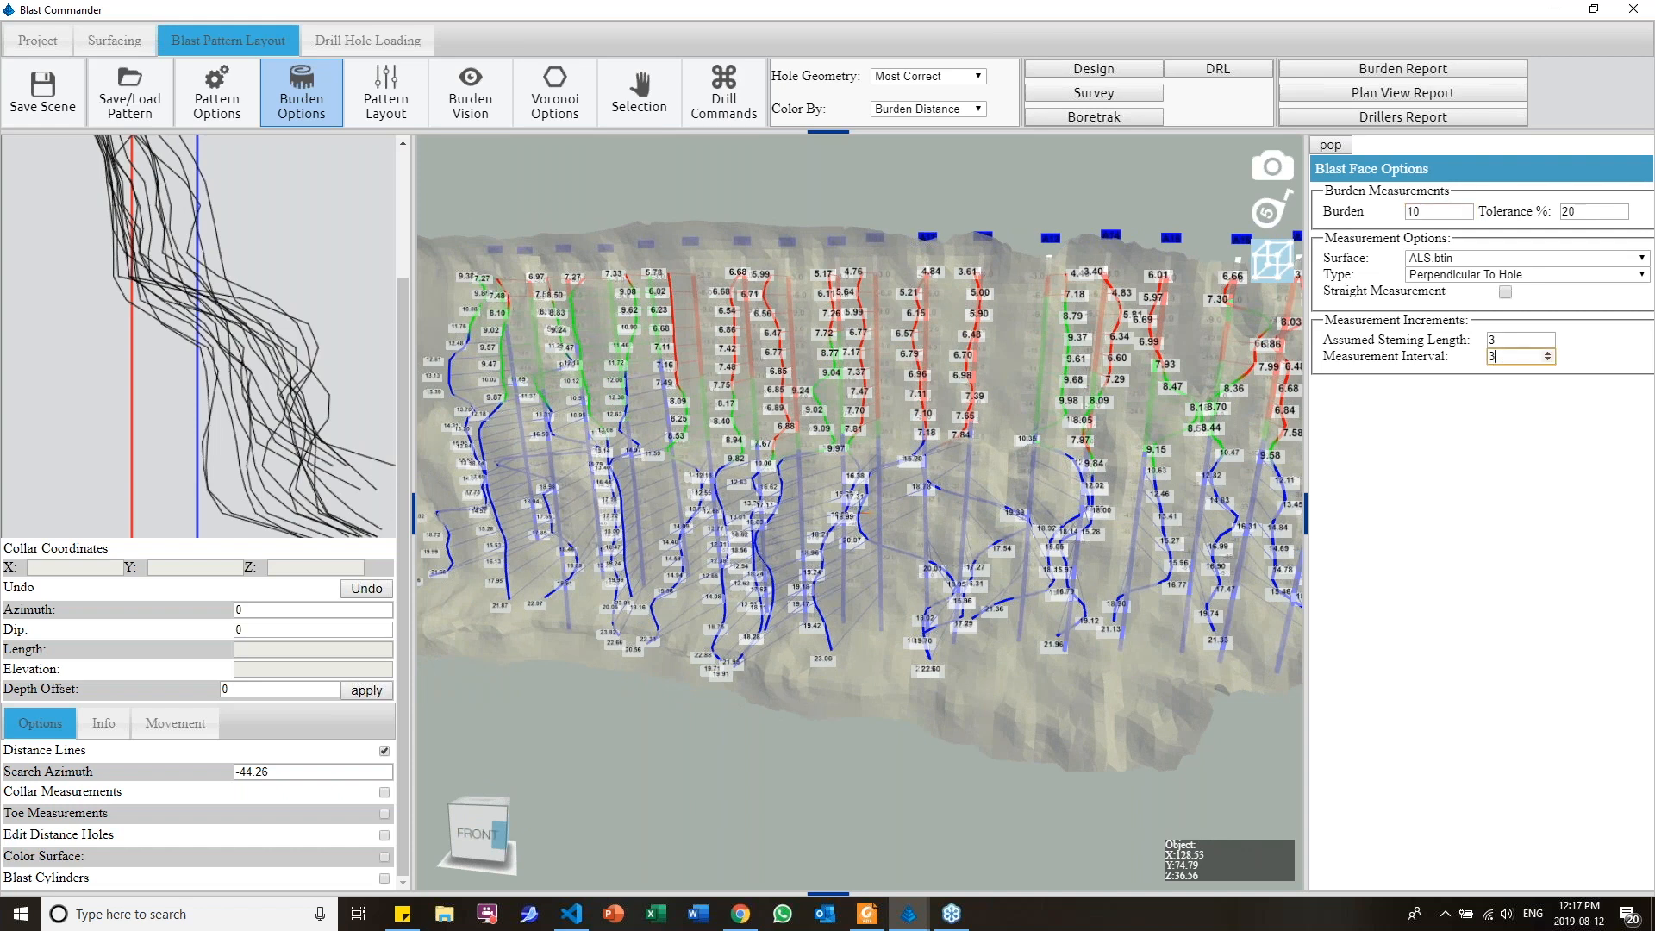
{"action": "scroll", "coordinate": [773, 489], "scroll_direction": "up", "scroll_amount": 2}
{"action": "middle_click_drag", "start_coordinate": [851, 411], "coordinate": [918, 473]}
{"action": "scroll", "coordinate": [853, 541], "scroll_direction": "down", "scroll_amount": 2}
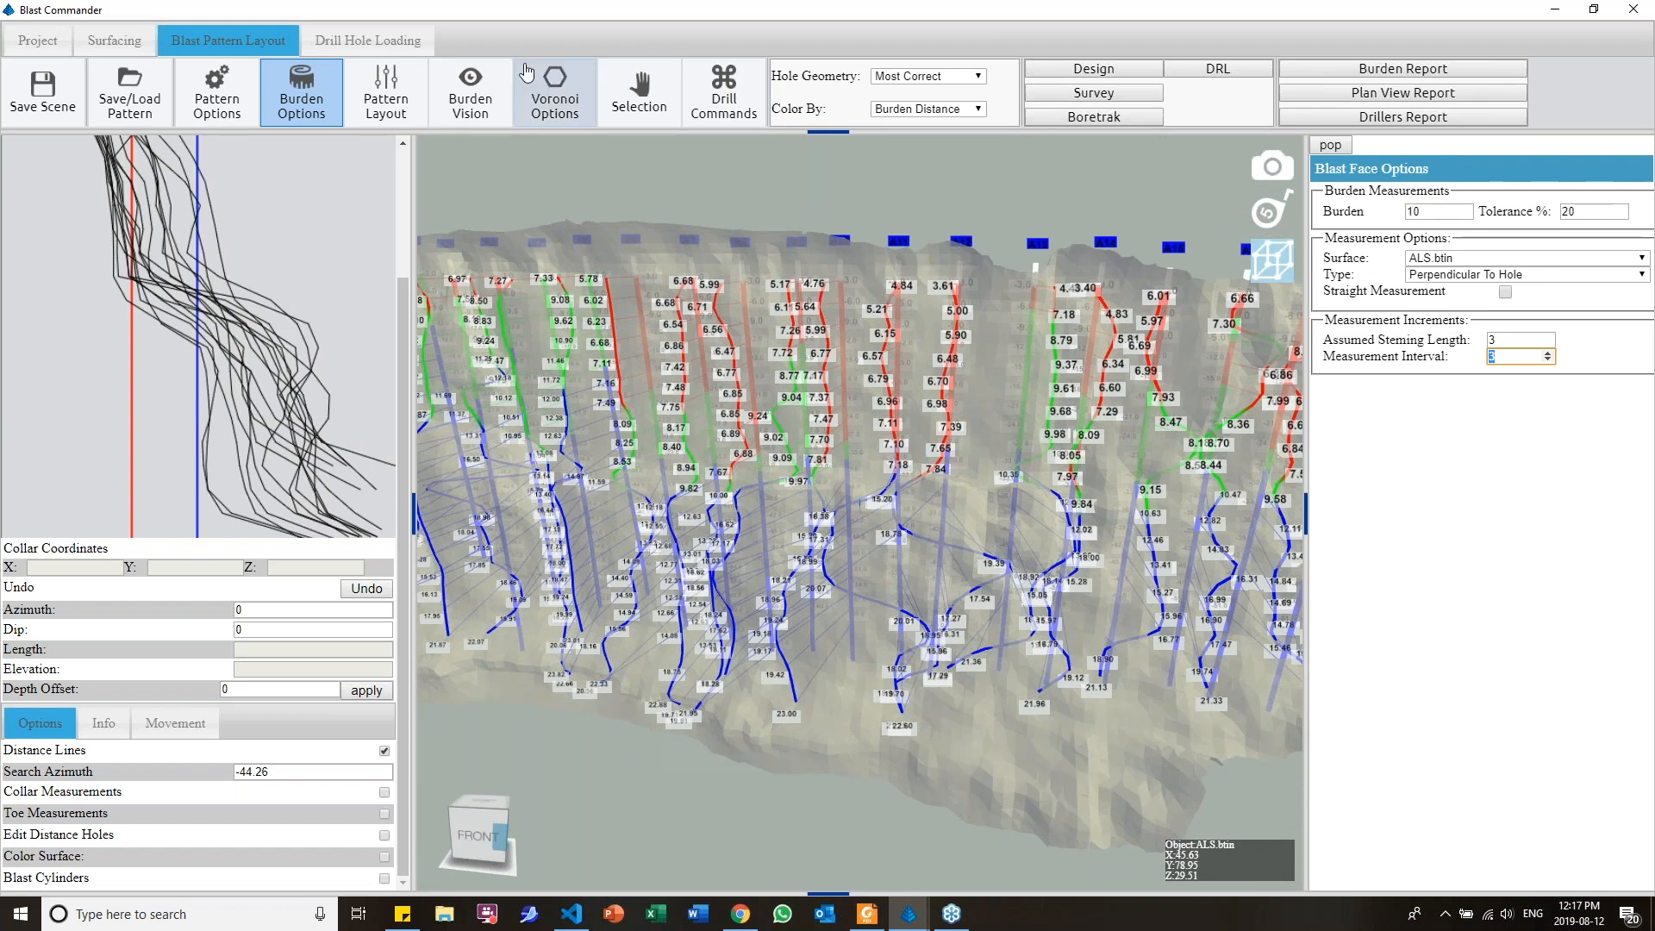
Add a face inclusion line for Burden Vision and outline the face around all the holes with six points
{"action": "left_click", "coordinate": [480, 117]}
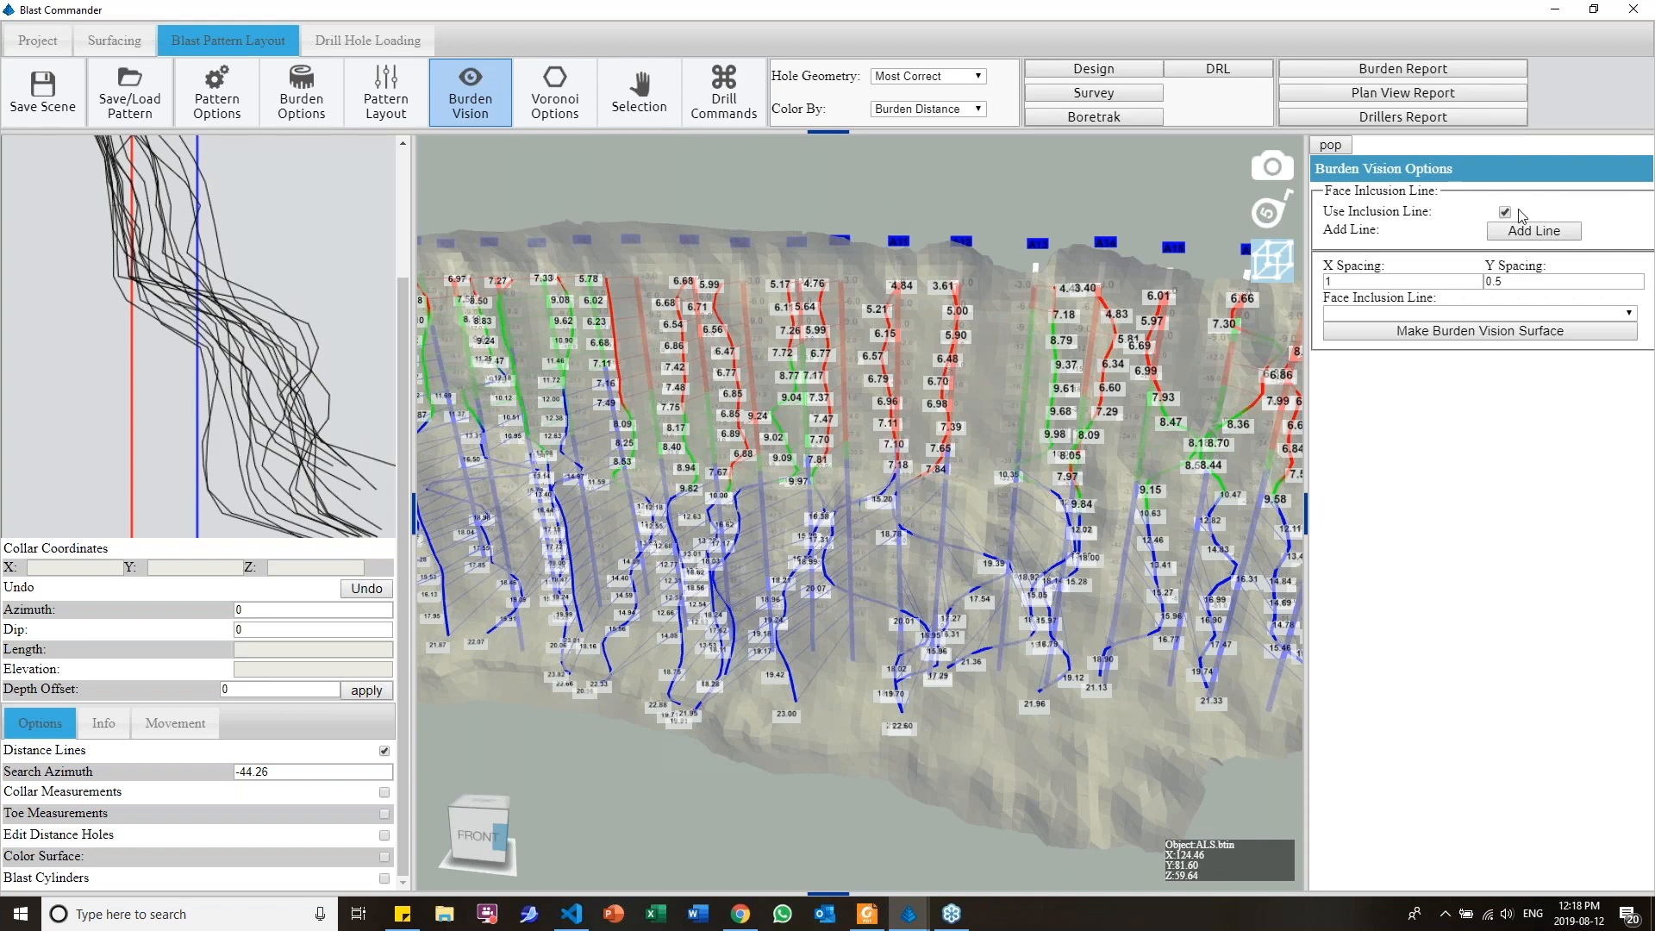
{"action": "scroll", "coordinate": [912, 340], "scroll_direction": "down", "scroll_amount": 5}
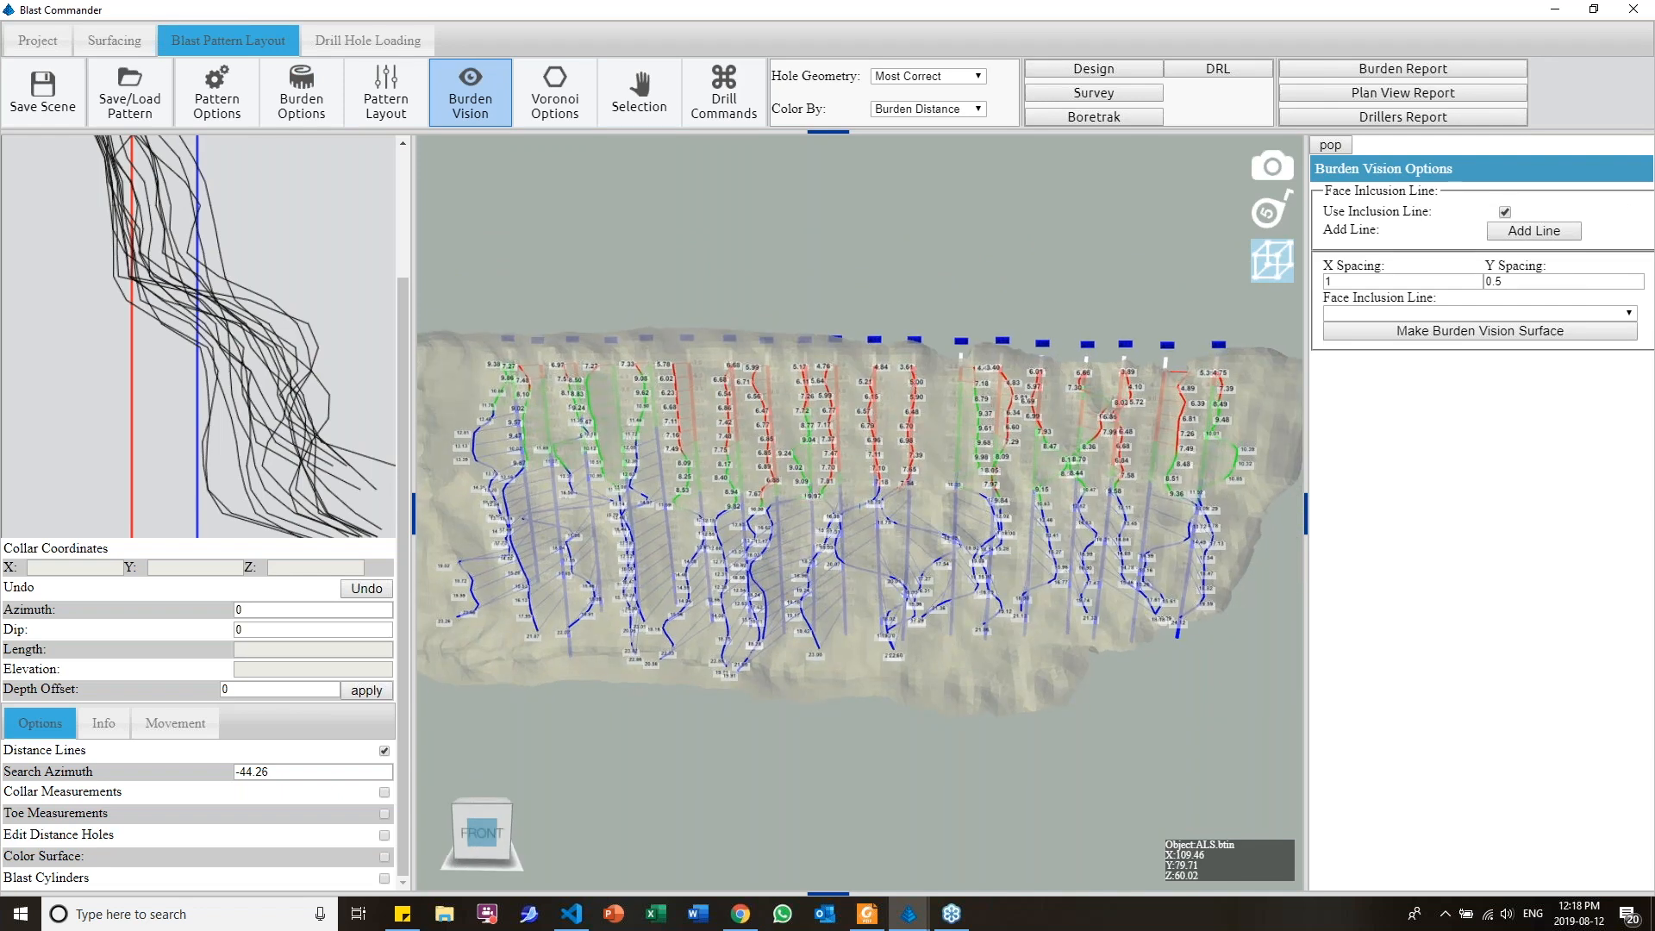
{"action": "left_click", "coordinate": [1500, 233]}
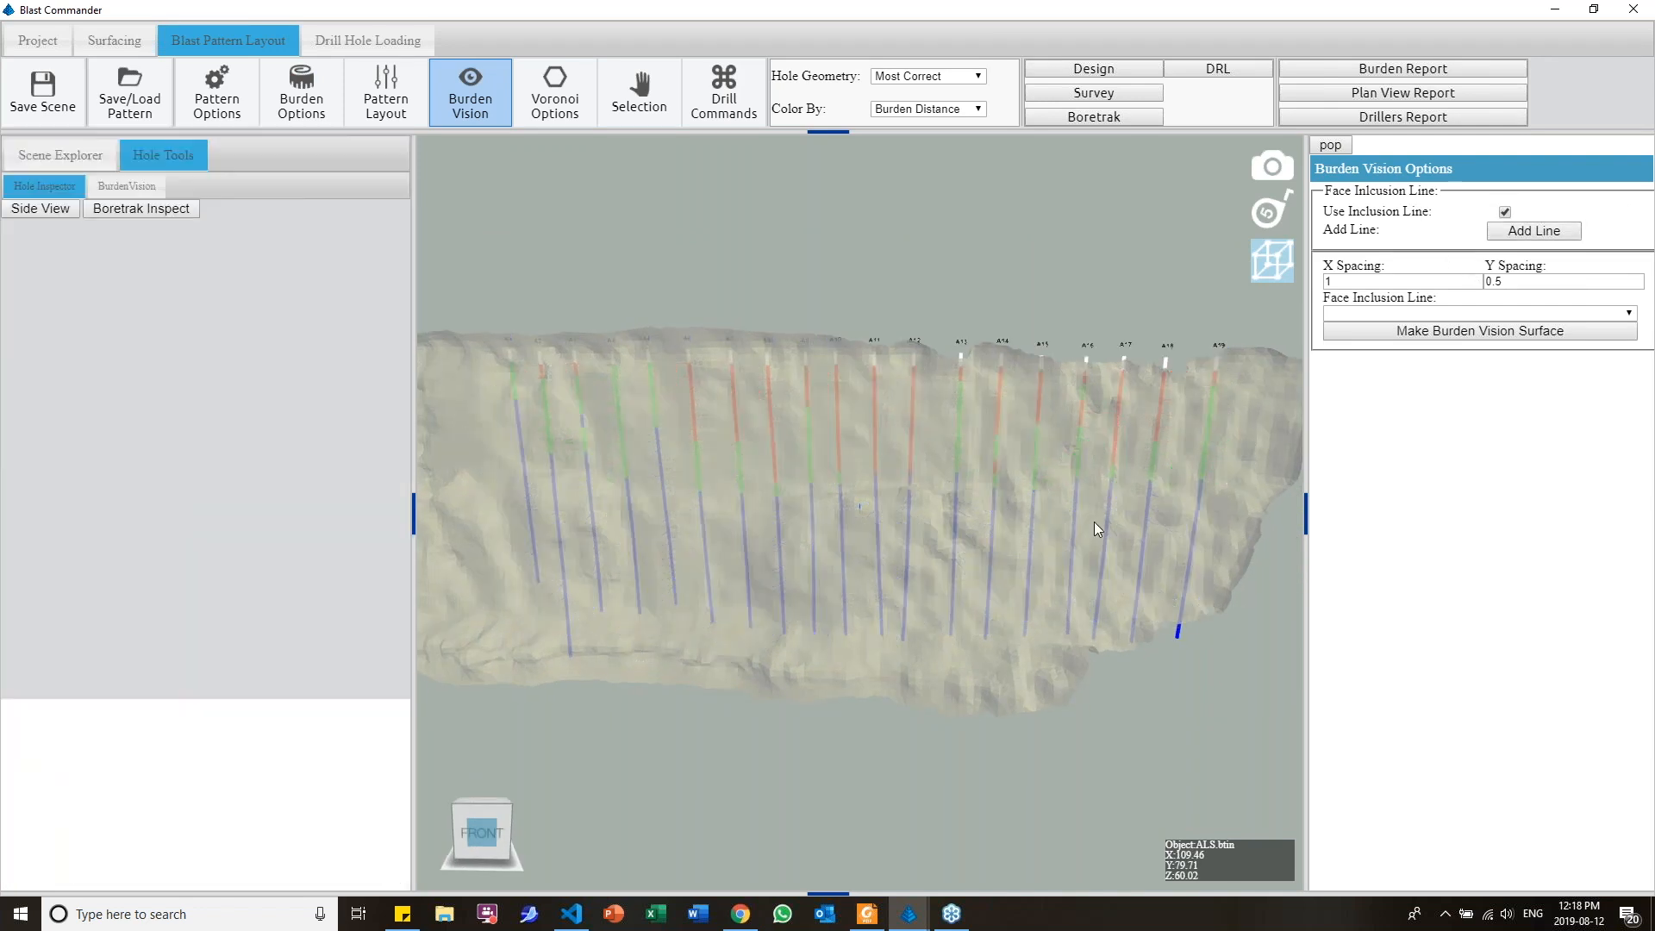
{"action": "left_click", "coordinate": [458, 354]}
{"action": "left_click", "coordinate": [466, 644]}
{"action": "left_click", "coordinate": [1068, 666]}
{"action": "left_click", "coordinate": [1133, 625]}
{"action": "left_click", "coordinate": [1207, 604]}
{"action": "left_click", "coordinate": [1271, 368]}
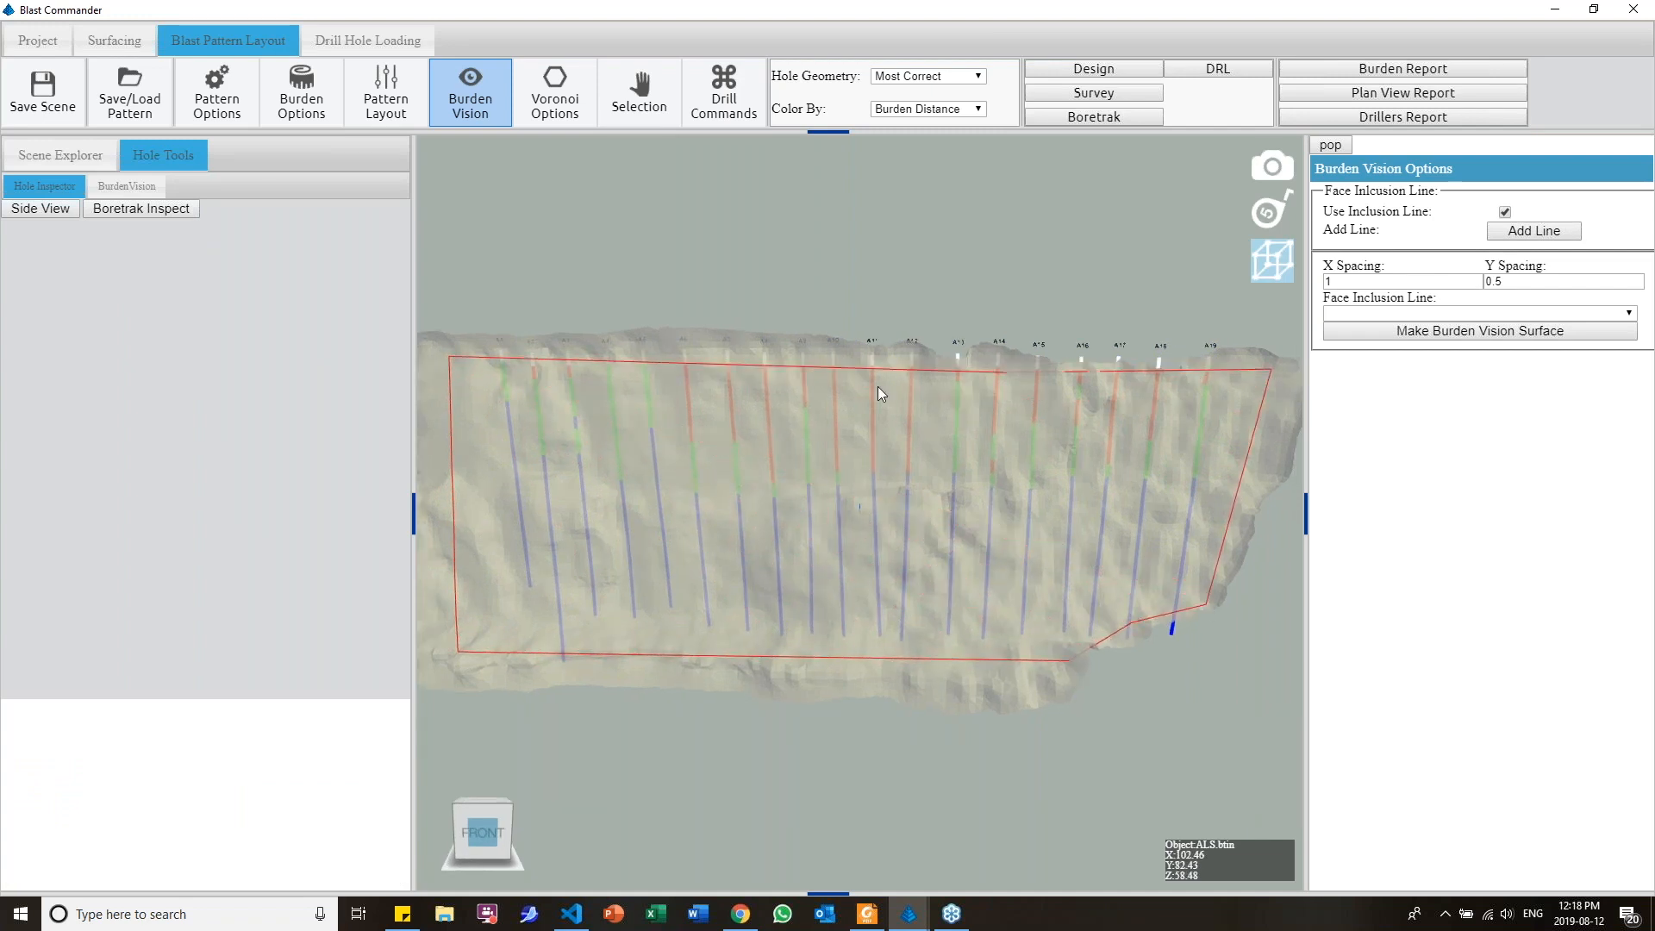
Insert an extra point in the inclusion line's upper edge along the crest and complete the line
{"action": "left_click", "coordinate": [797, 352]}
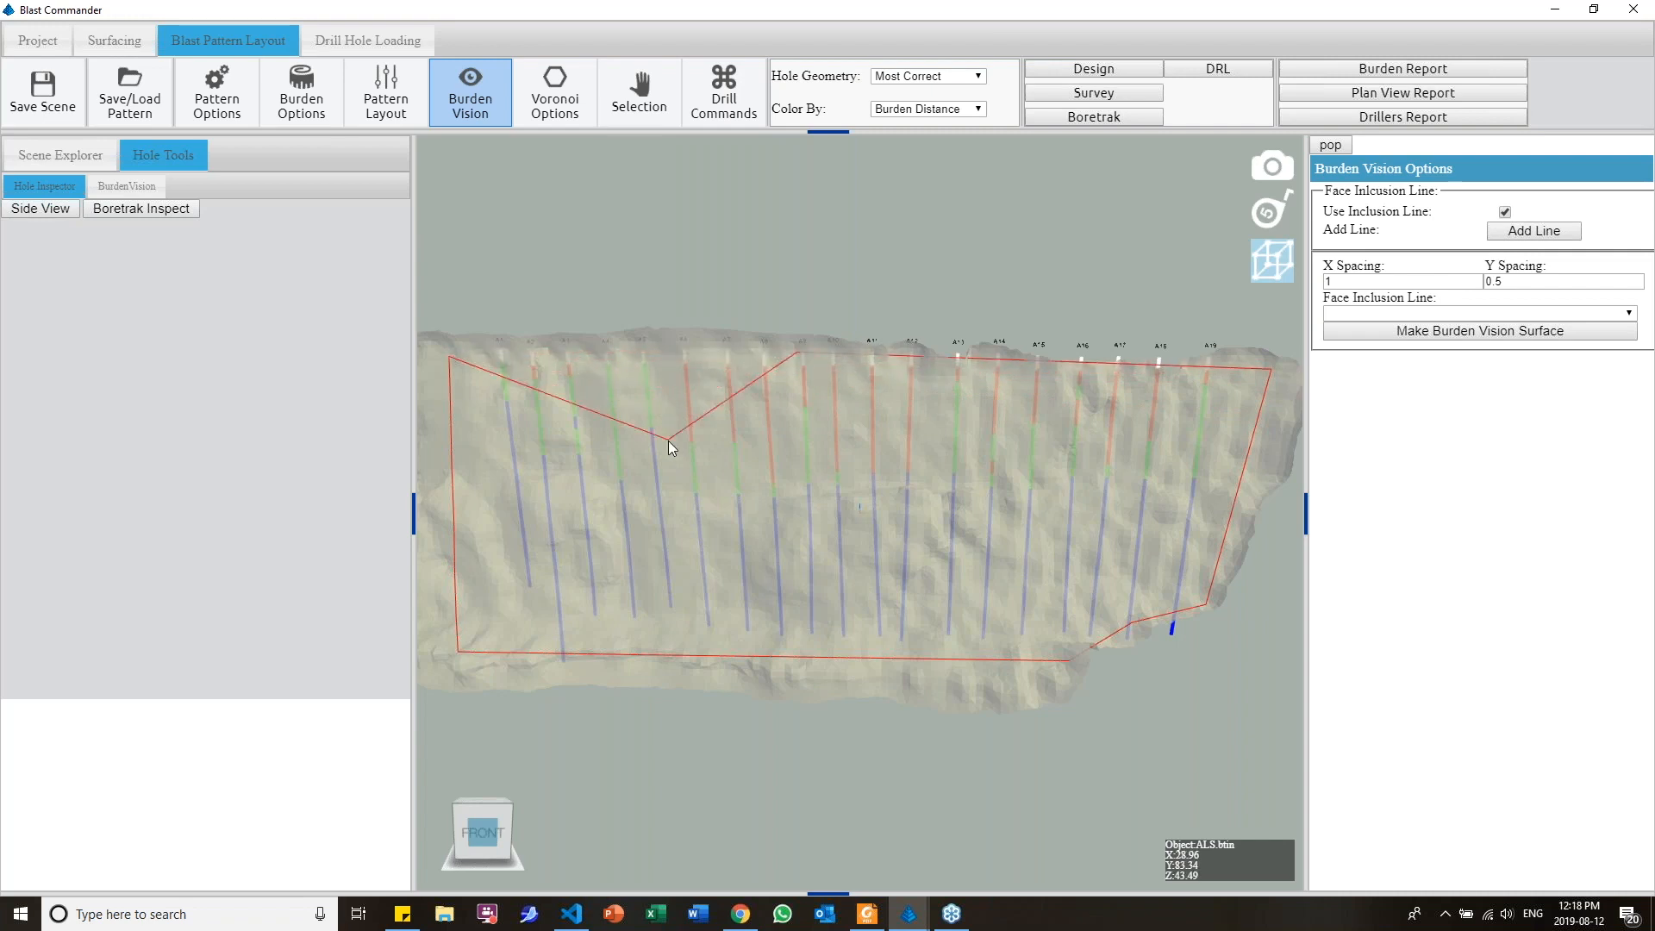
{"action": "left_click", "coordinate": [669, 441]}
{"action": "left_click", "coordinate": [728, 655]}
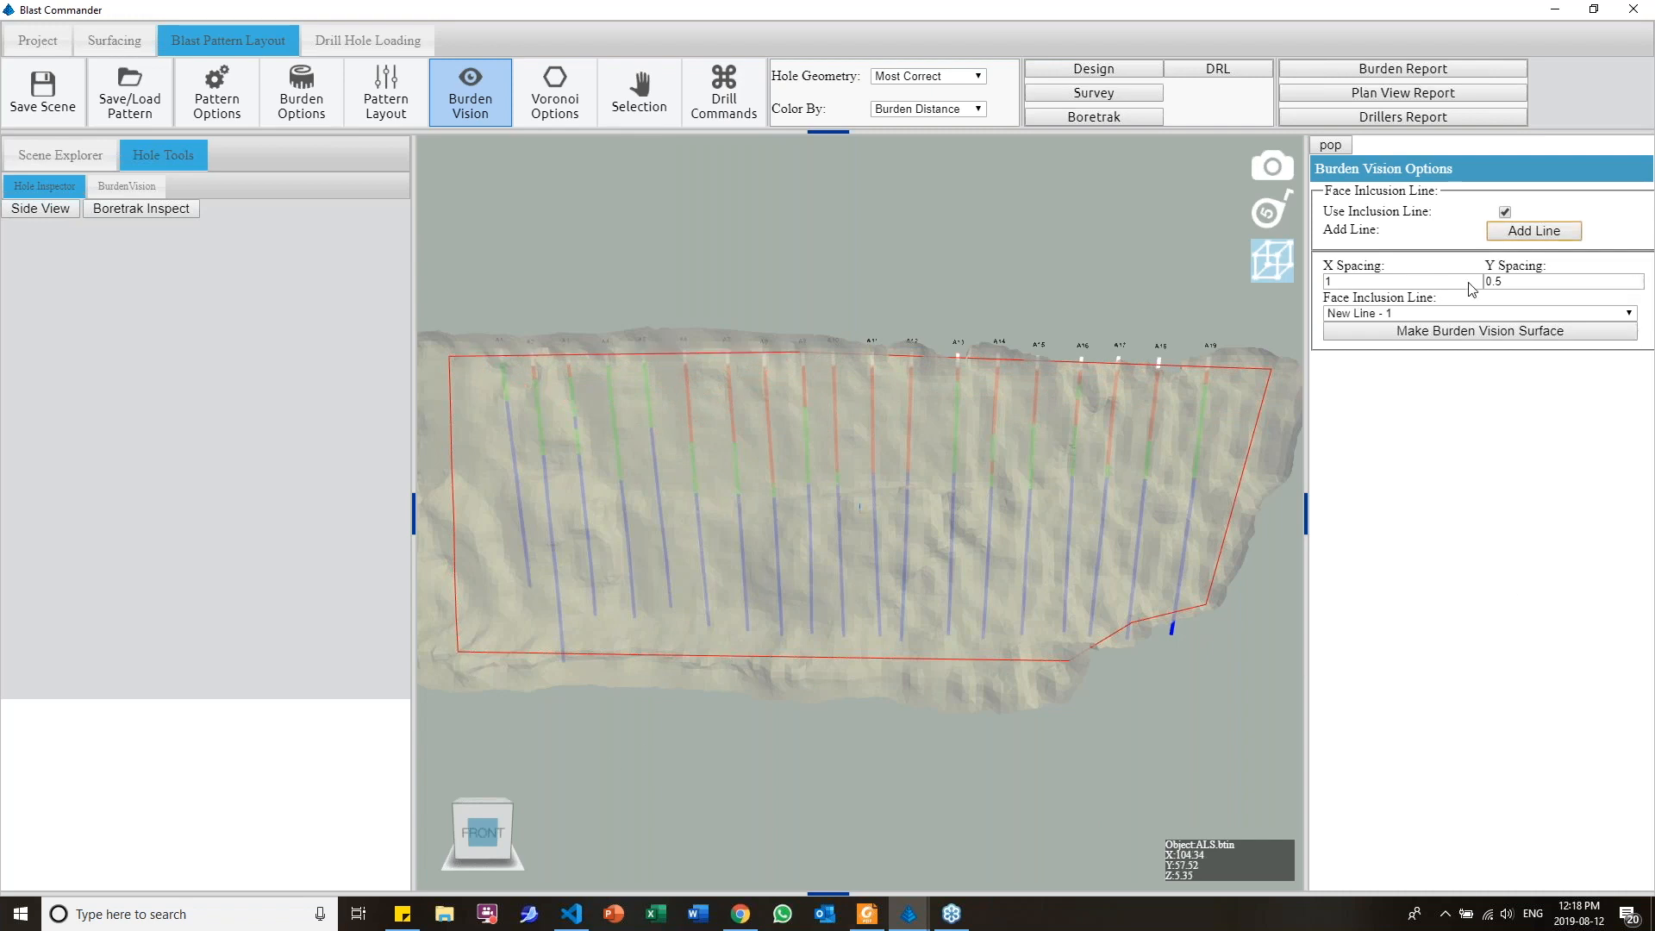
Set the X and Y spacing to 2 and make the Burden Vision surface from New Line - 1
{"action": "double_click", "coordinate": [1418, 286]}
{"action": "type", "text": "2"}
{"action": "double_click", "coordinate": [1546, 280]}
{"action": "type", "text": "2"}
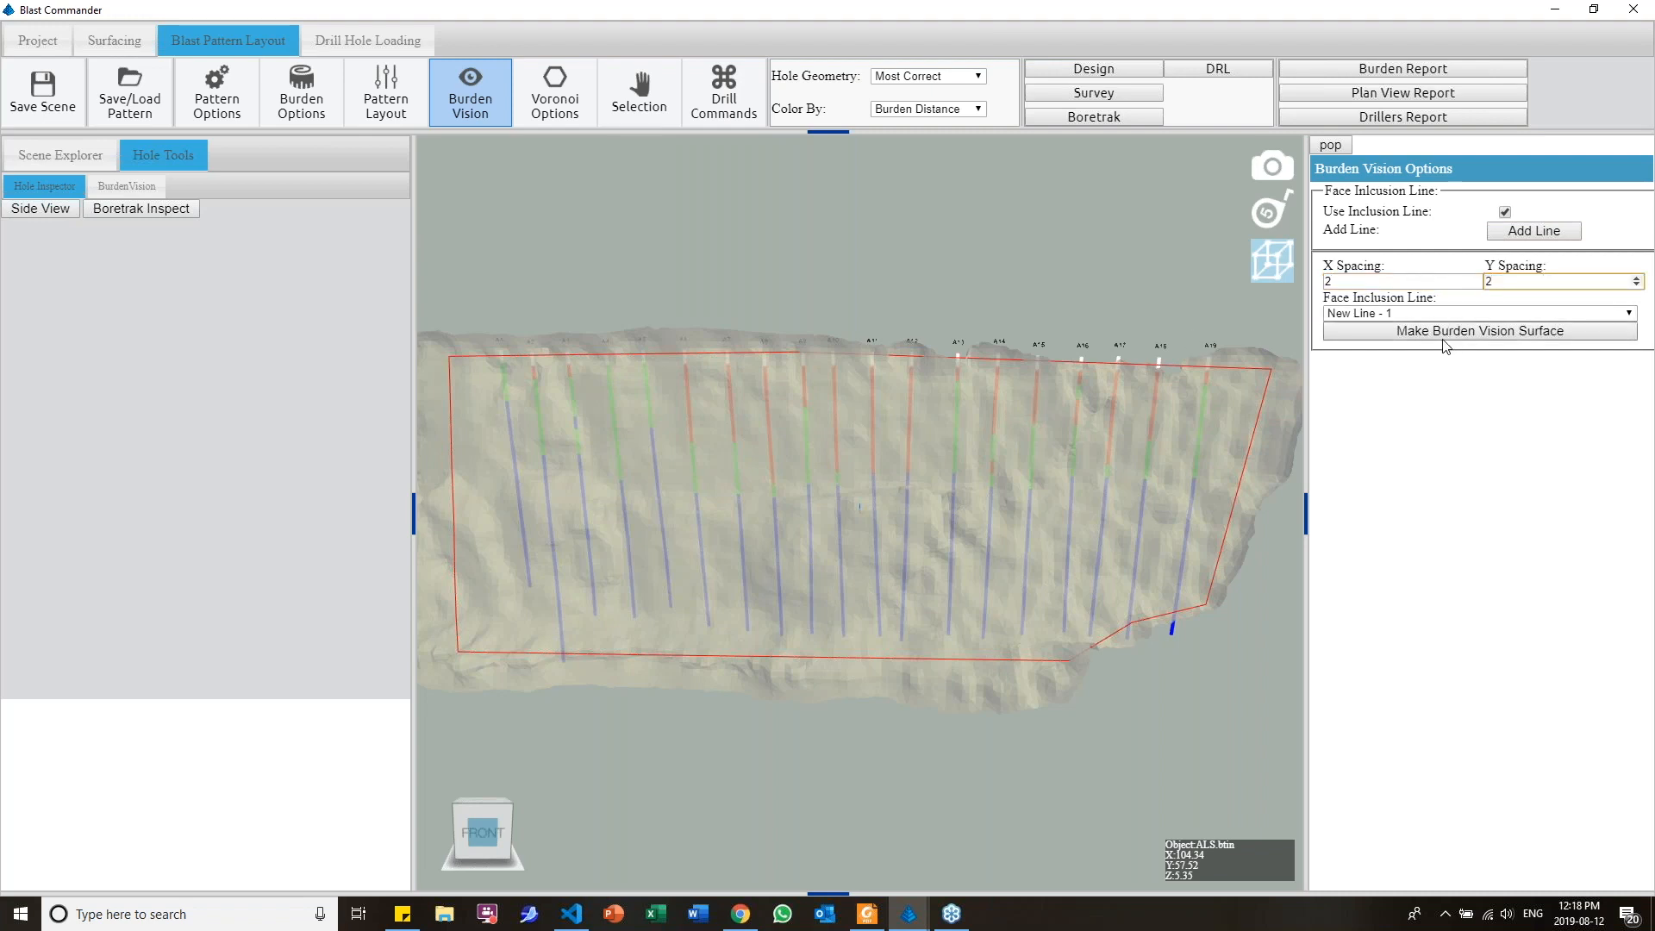
{"action": "left_click", "coordinate": [1435, 334]}
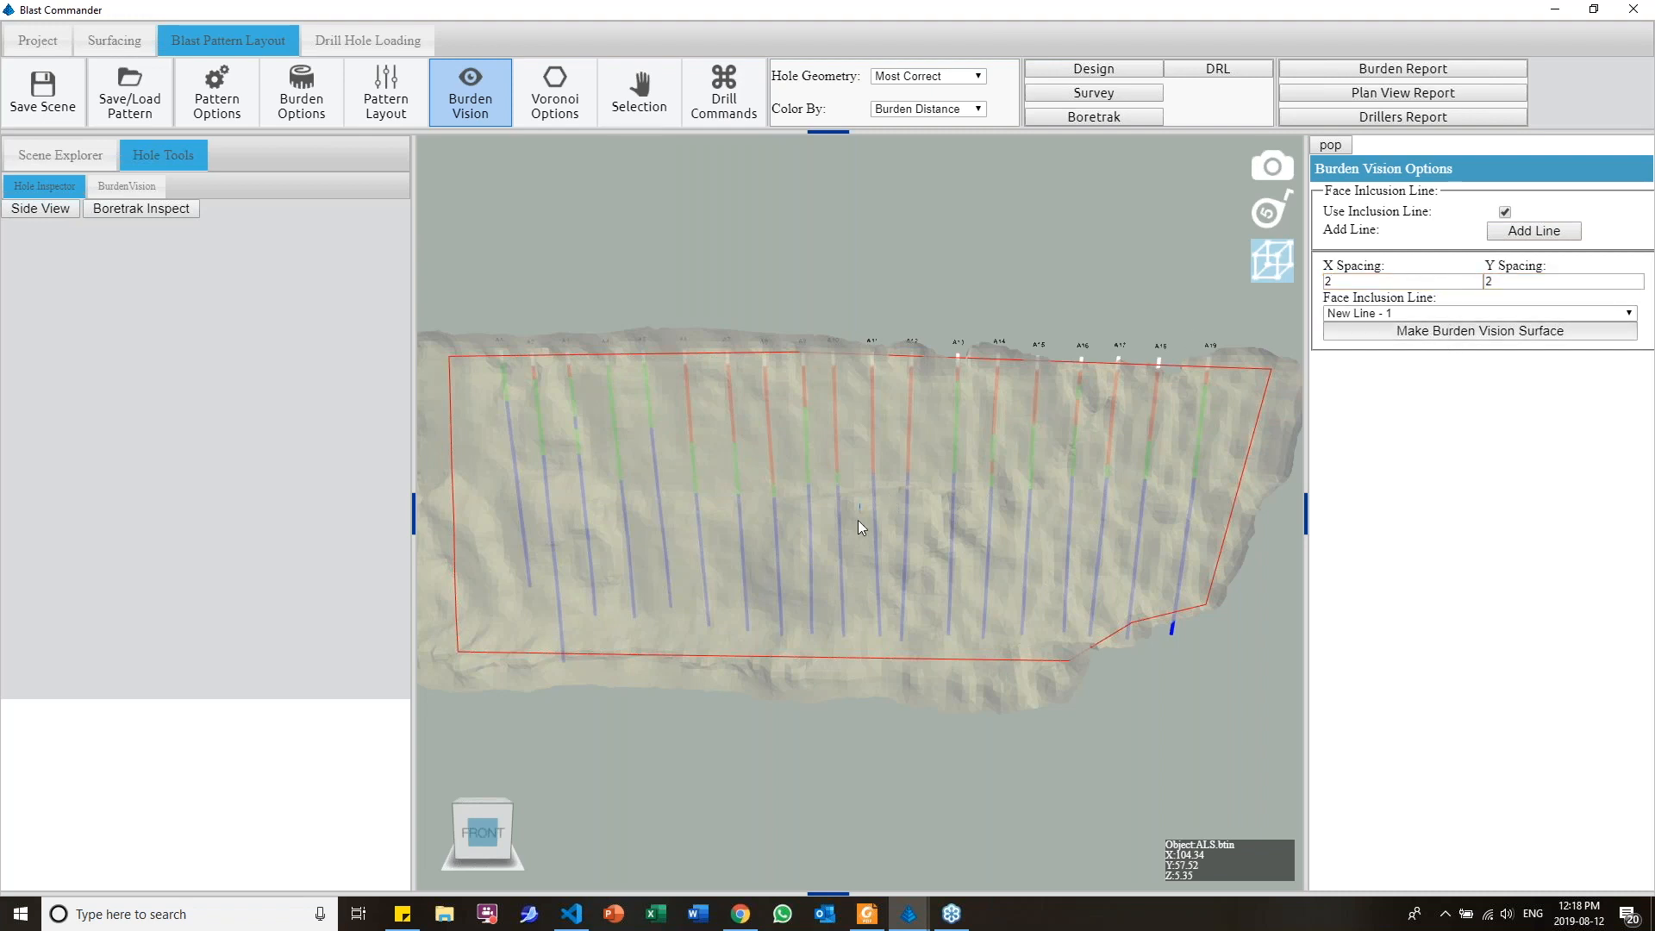
Hide the ALS.btin surface in the scene and inspect the coloured Burden Vision surface
{"action": "left_click_drag", "start_coordinate": [786, 535], "coordinate": [829, 531]}
{"action": "left_click", "coordinate": [58, 154]}
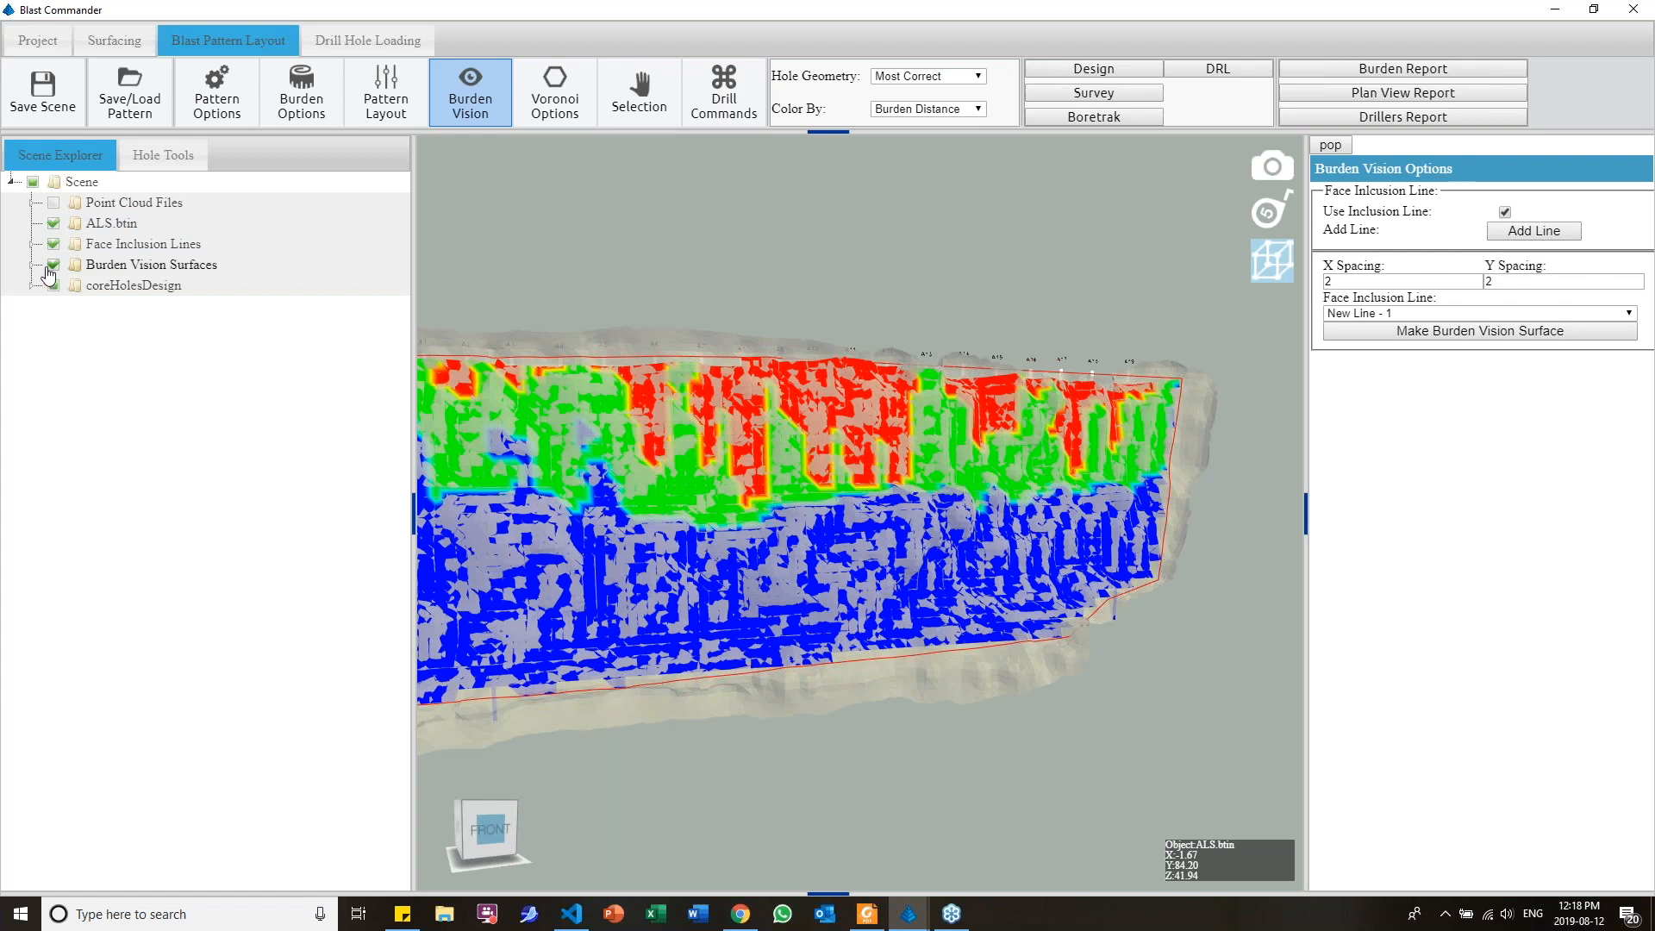
{"action": "left_click", "coordinate": [54, 245]}
{"action": "left_click", "coordinate": [54, 224]}
{"action": "left_click_drag", "start_coordinate": [663, 421], "coordinate": [749, 485]}
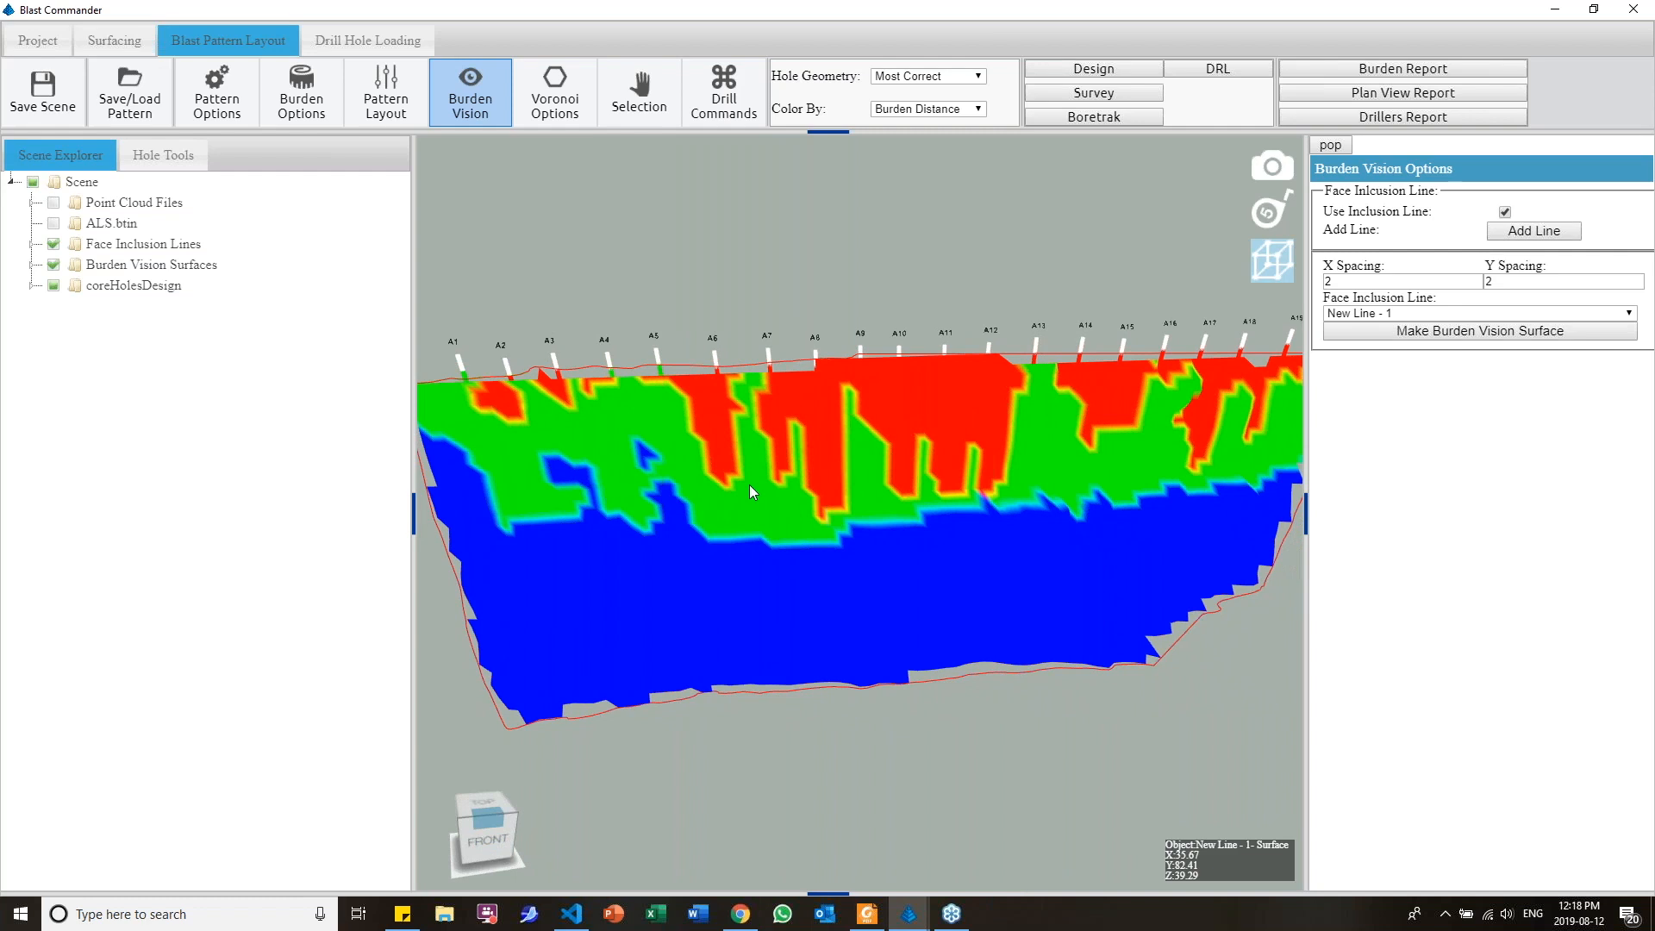
Output the burden report for all Row-A holes with the Burden Vision table and save it to the Desktop as BurdenReport.pdf
{"action": "left_click_drag", "start_coordinate": [861, 497], "coordinate": [768, 357]}
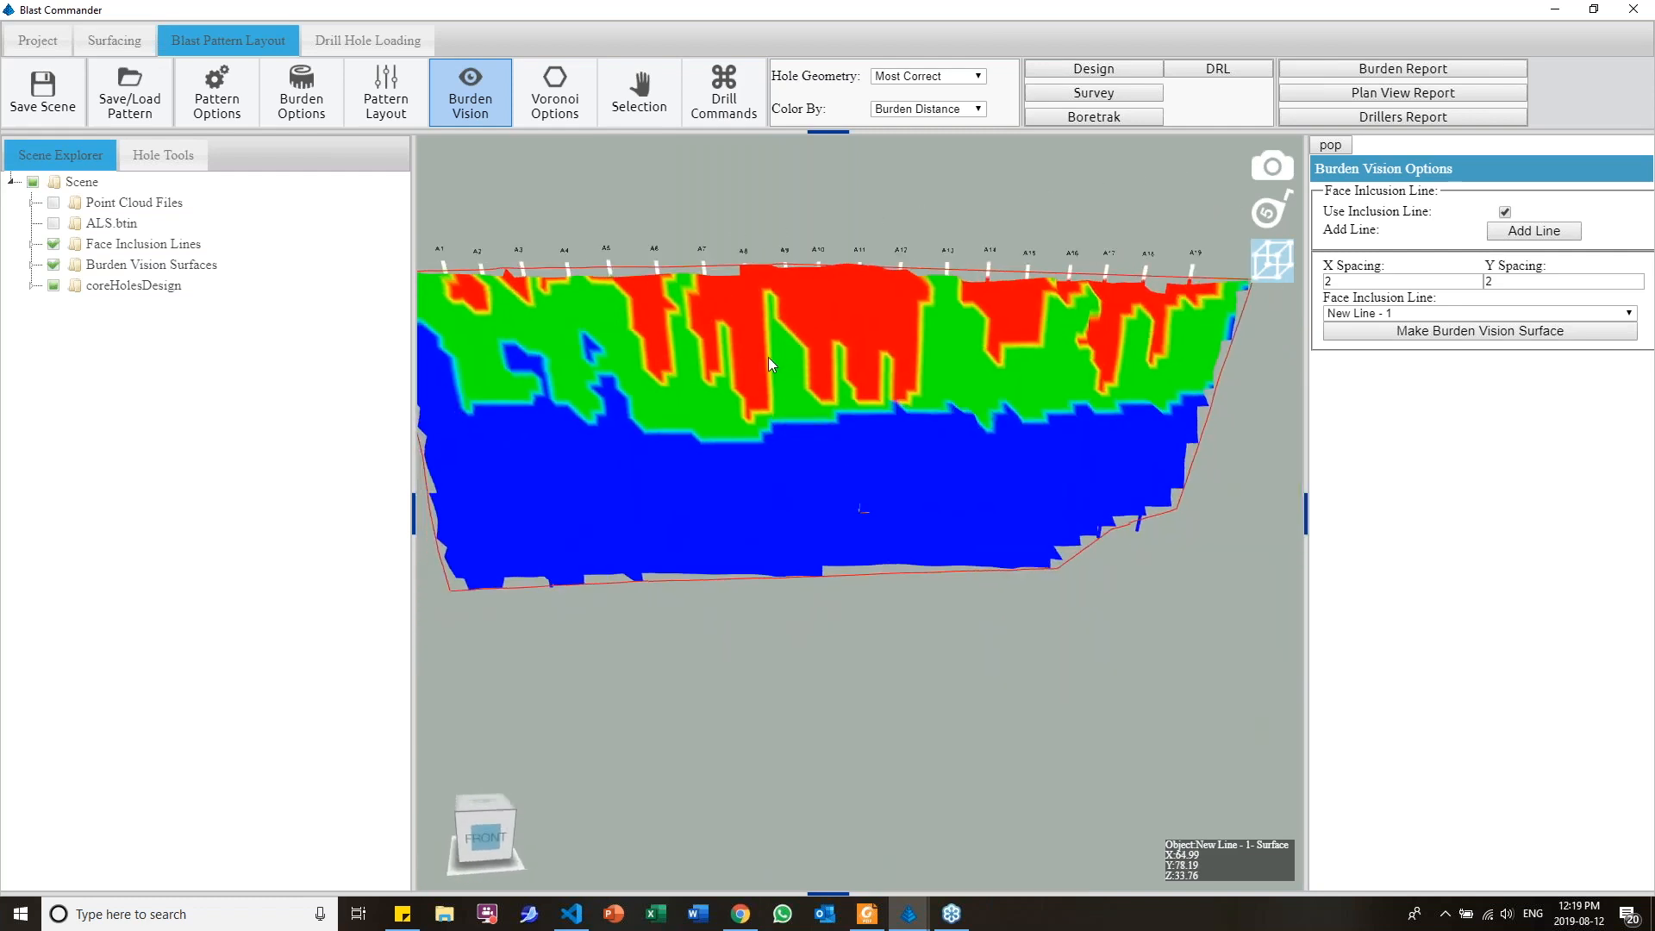
{"action": "left_click", "coordinate": [1456, 68]}
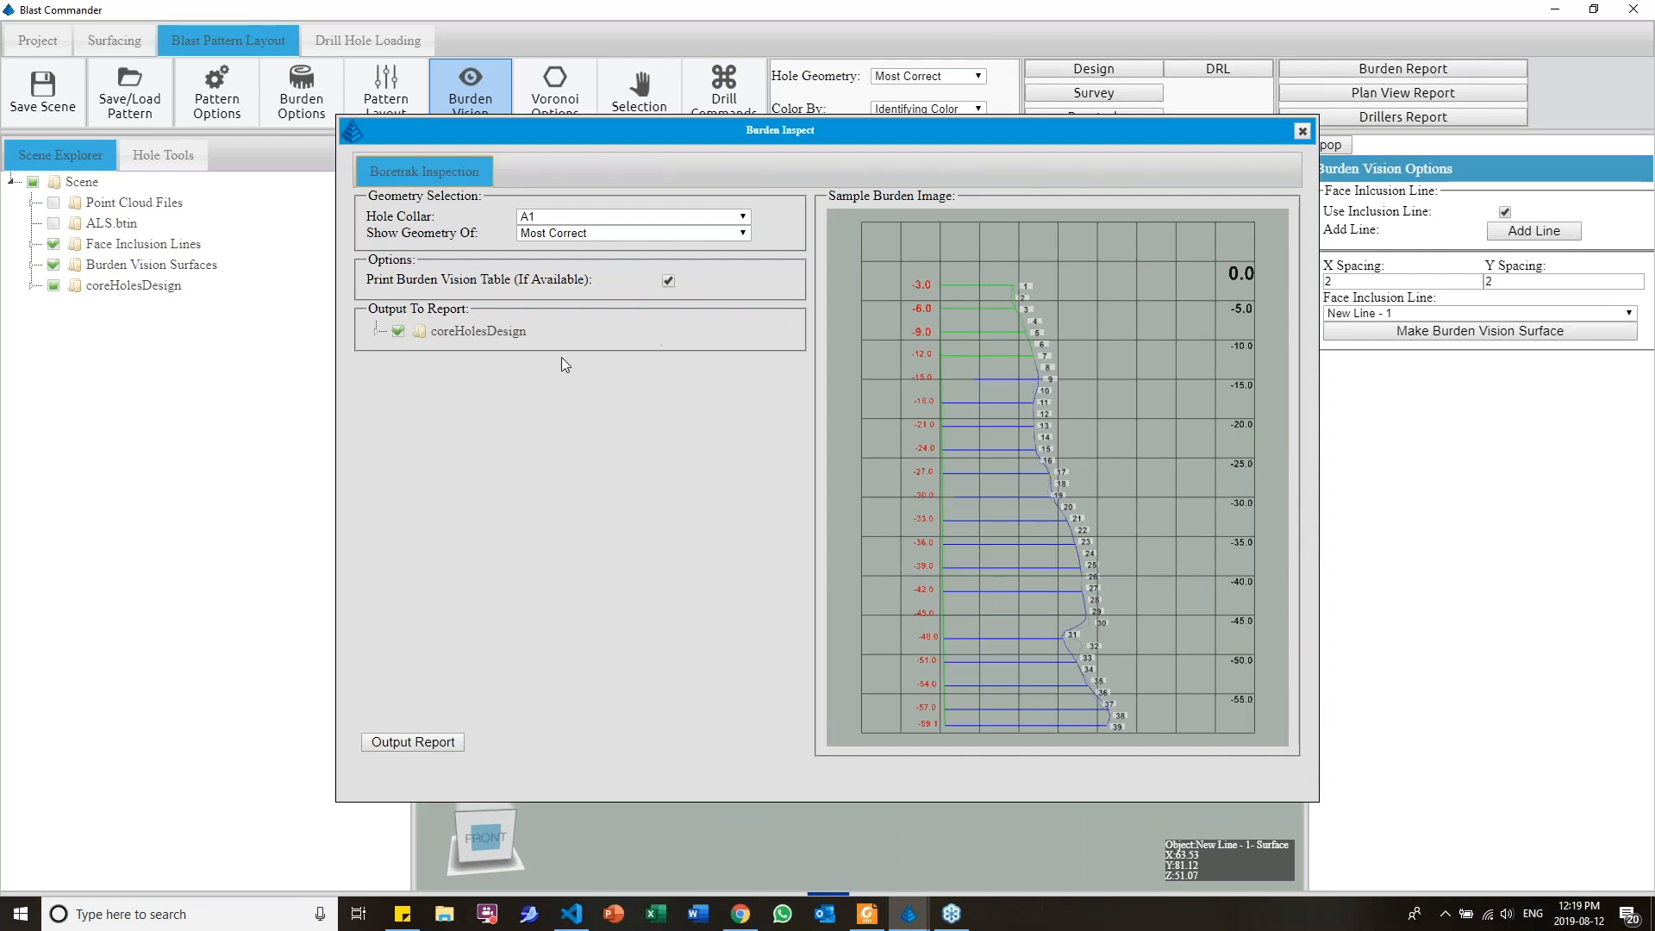
{"action": "left_click", "coordinate": [376, 331]}
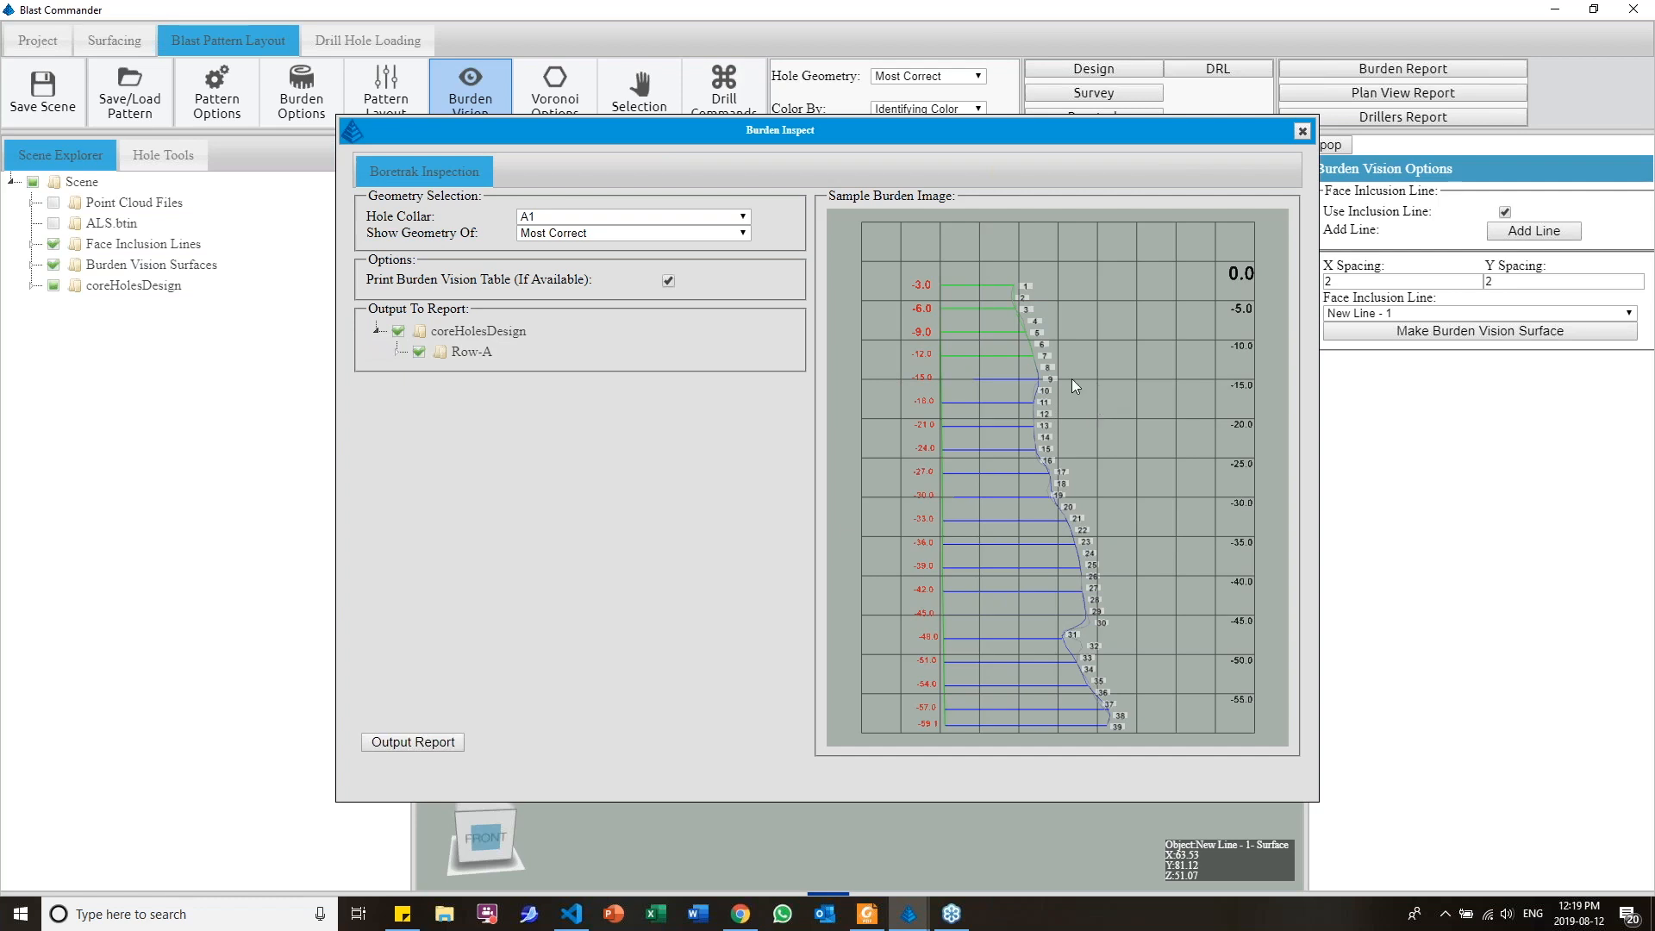
{"action": "left_click", "coordinate": [396, 352]}
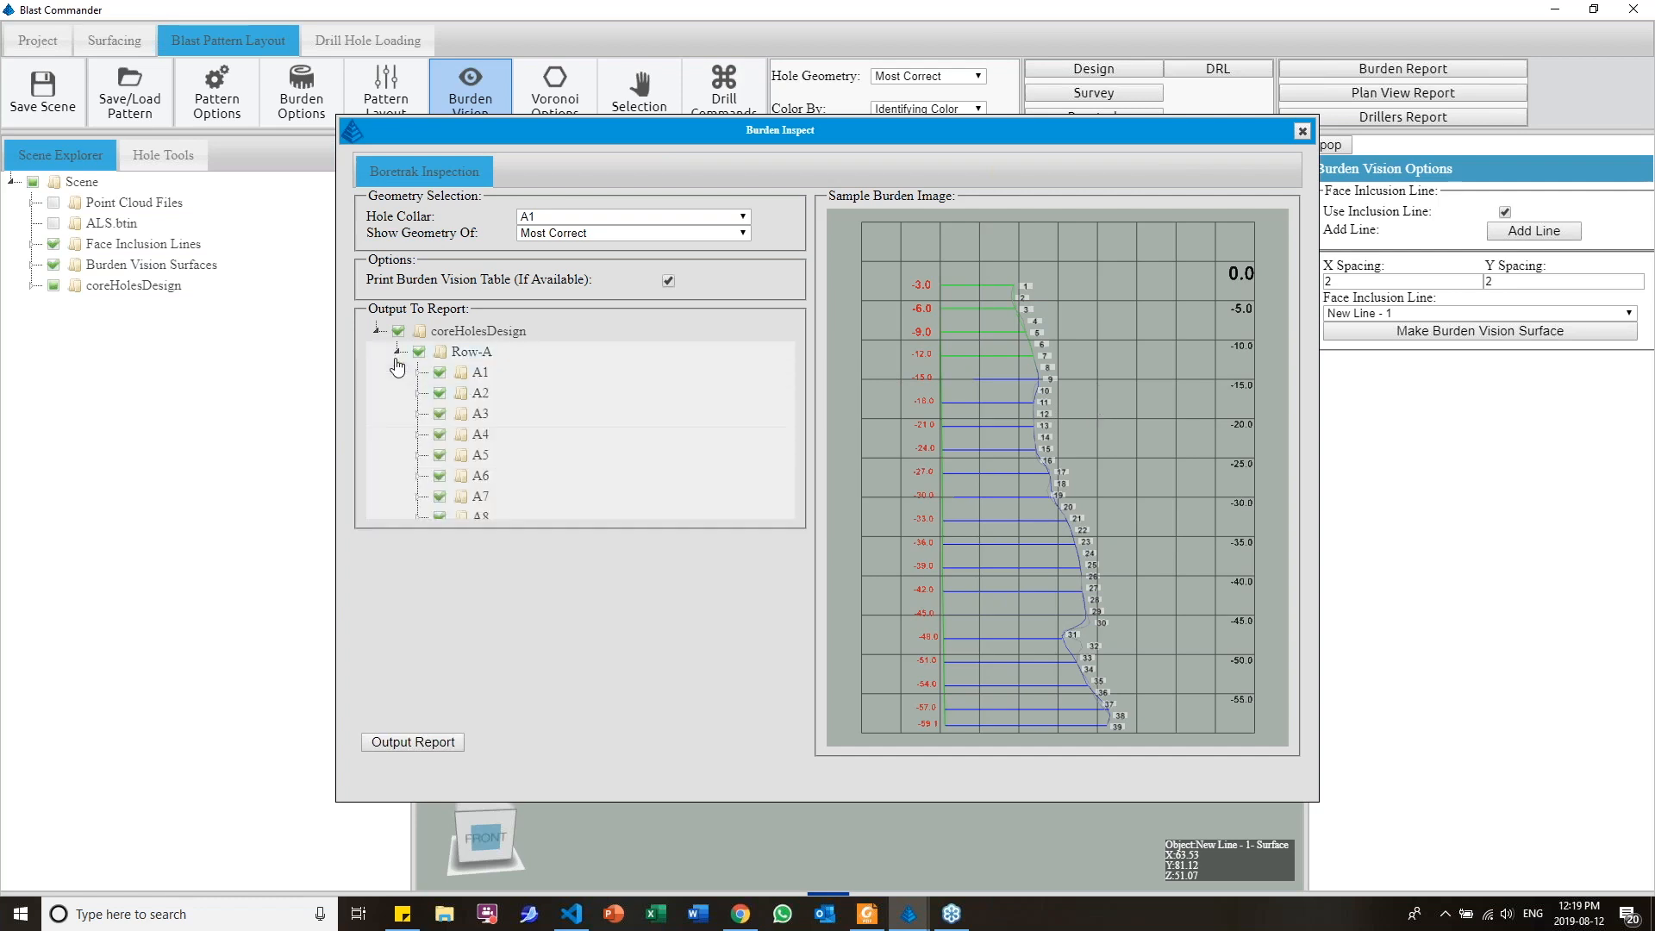
{"action": "scroll", "coordinate": [671, 535], "scroll_direction": "down", "scroll_amount": 1}
{"action": "scroll", "coordinate": [638, 543], "scroll_direction": "up", "scroll_amount": 1}
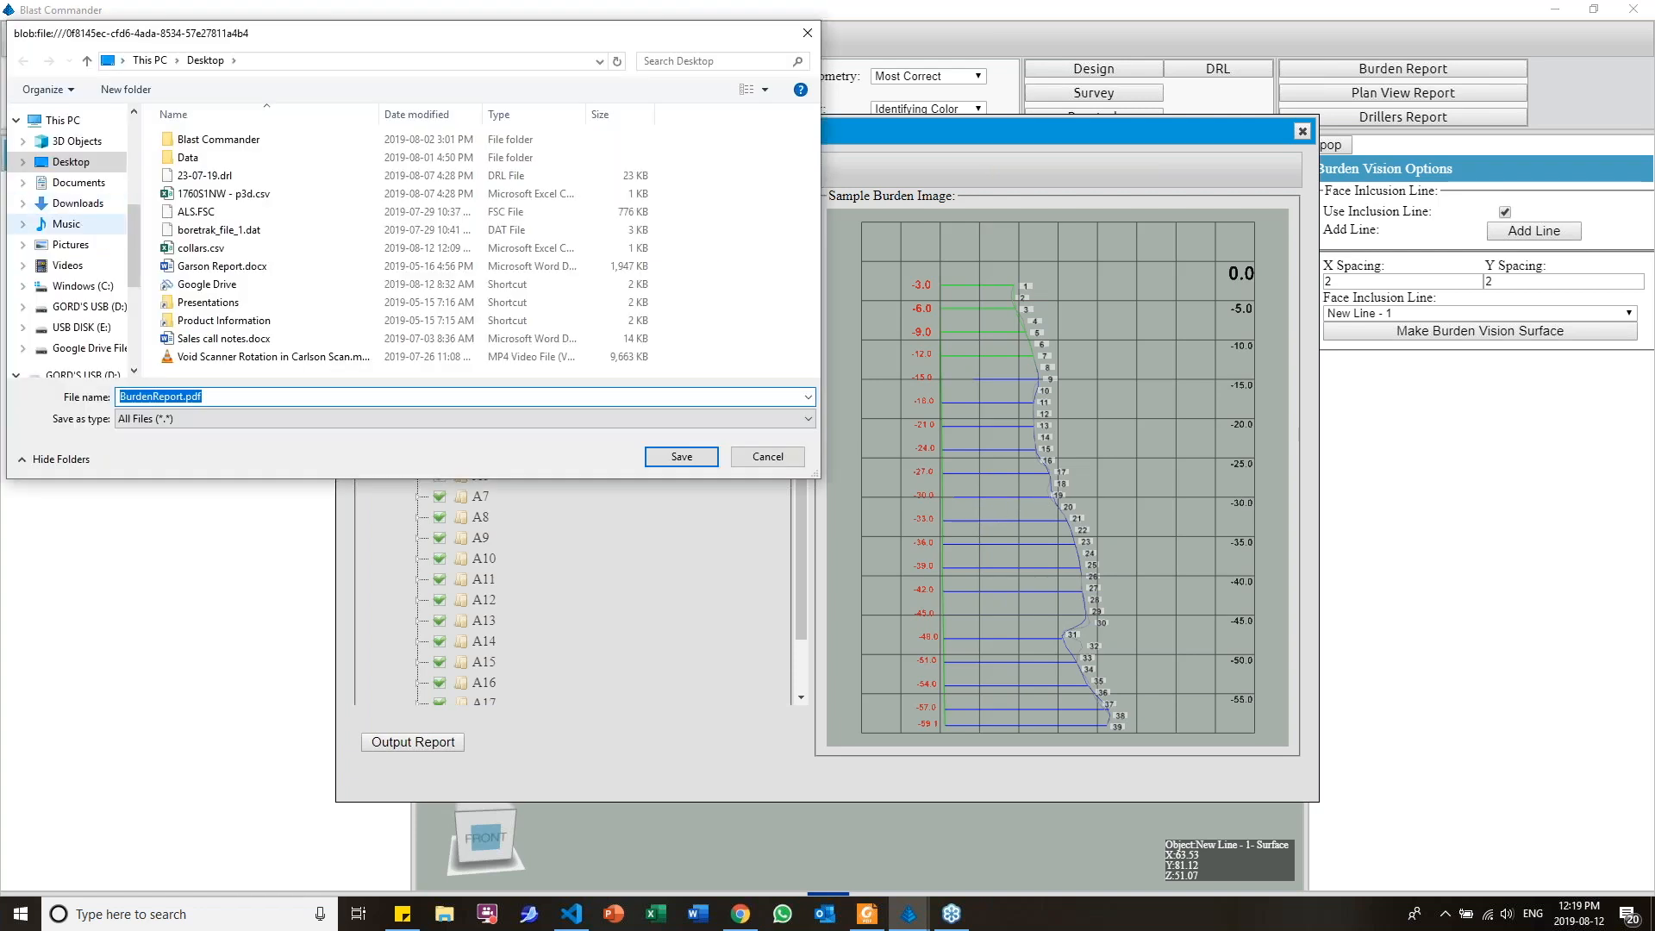
{"action": "left_click", "coordinate": [680, 457]}
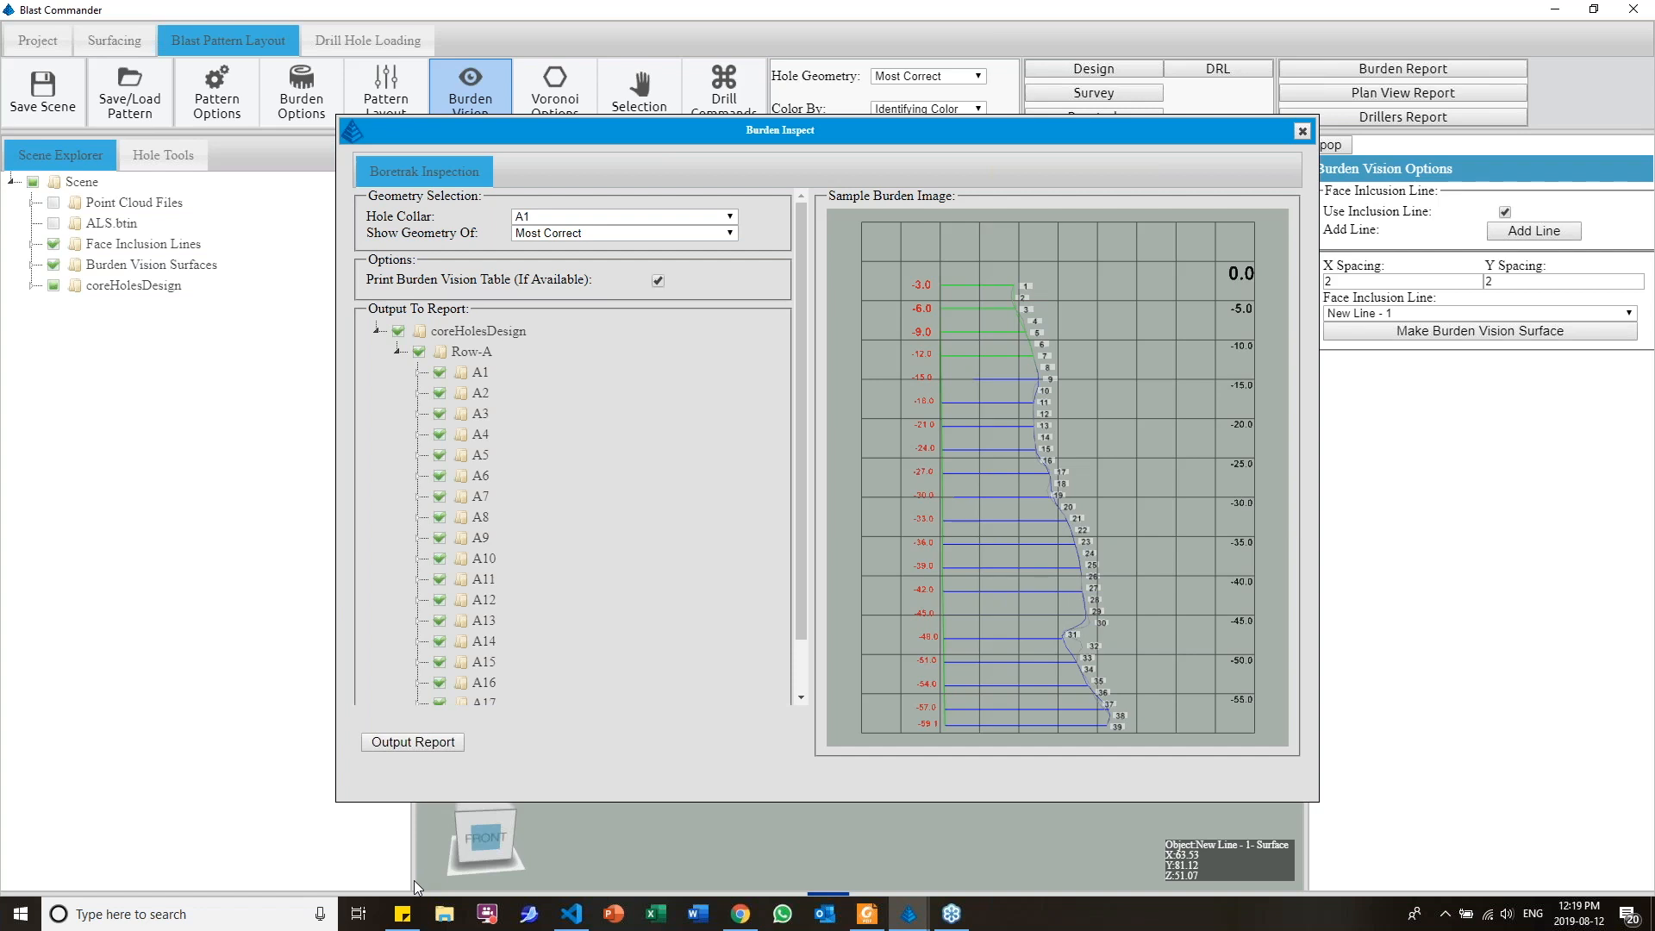
Switch to File Explorer and open BurdenReport.pdf from the Desktop folder
{"action": "left_click", "coordinate": [444, 915]}
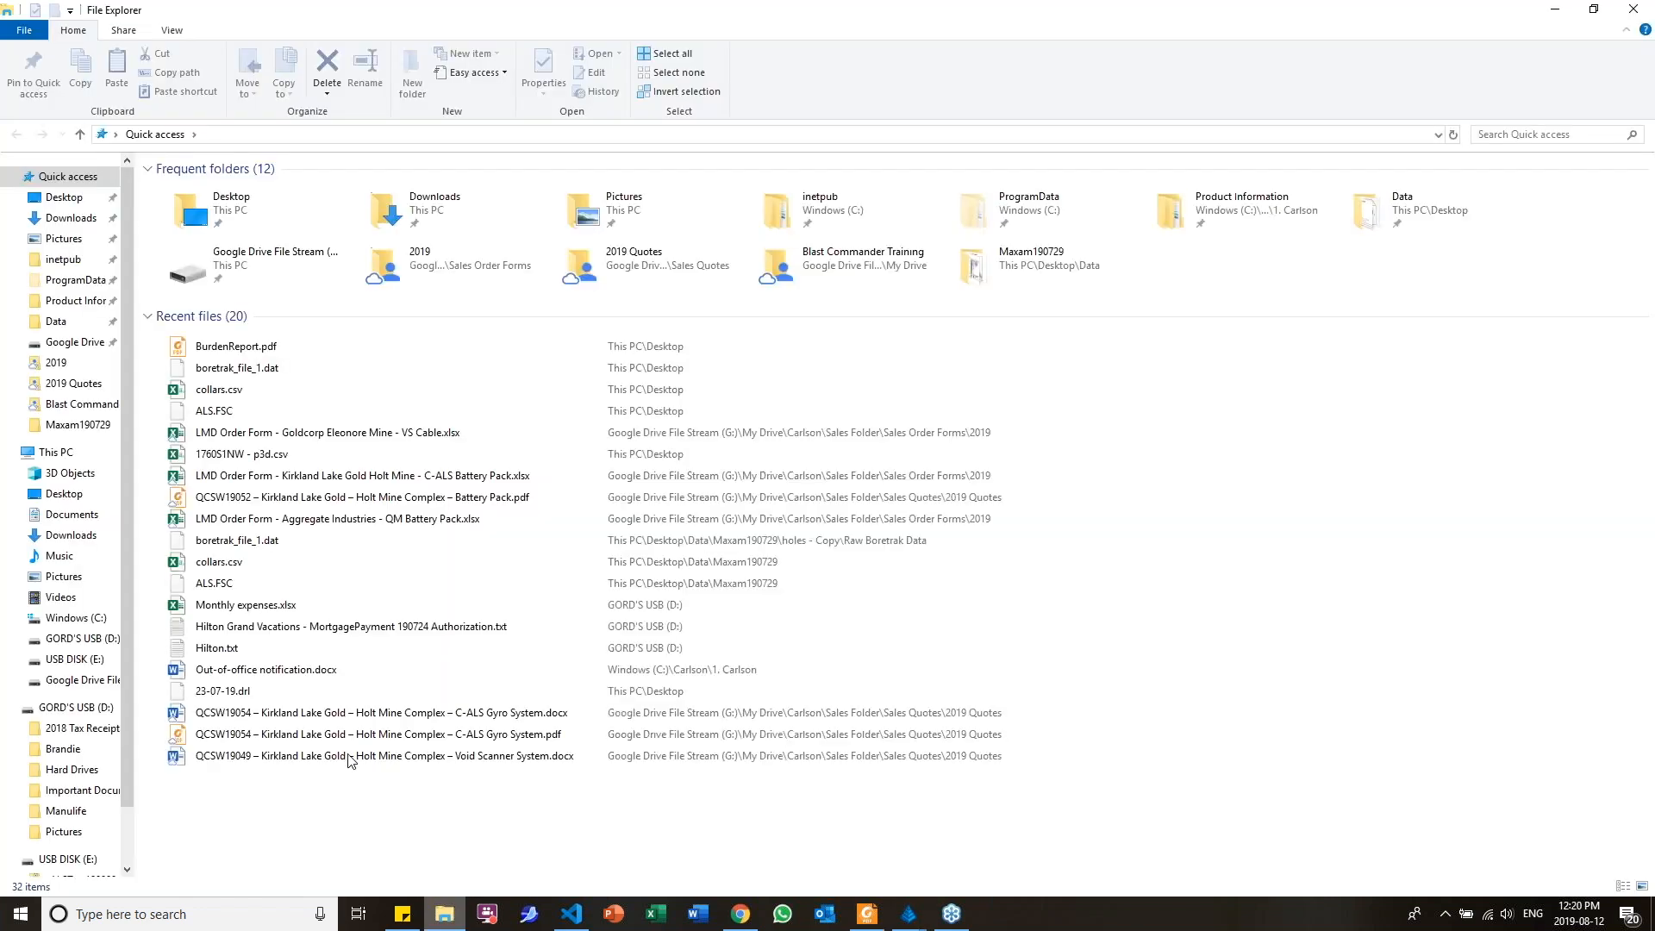
{"action": "left_click", "coordinate": [64, 196]}
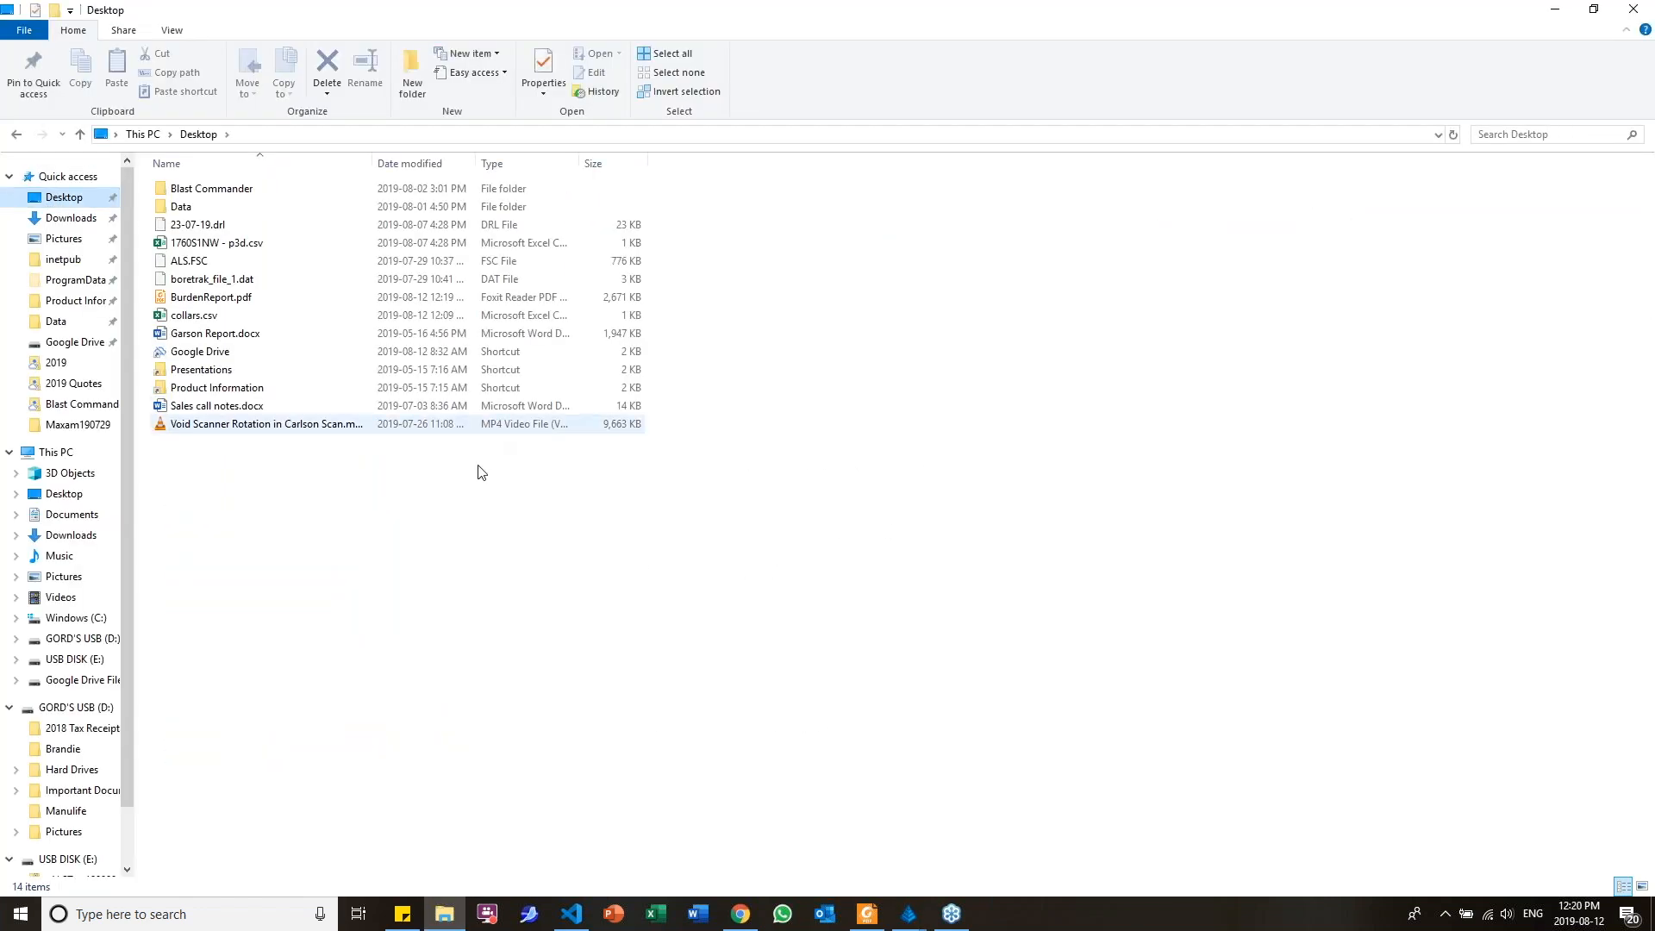
{"action": "left_click", "coordinate": [250, 297]}
{"action": "double_click", "coordinate": [250, 297]}
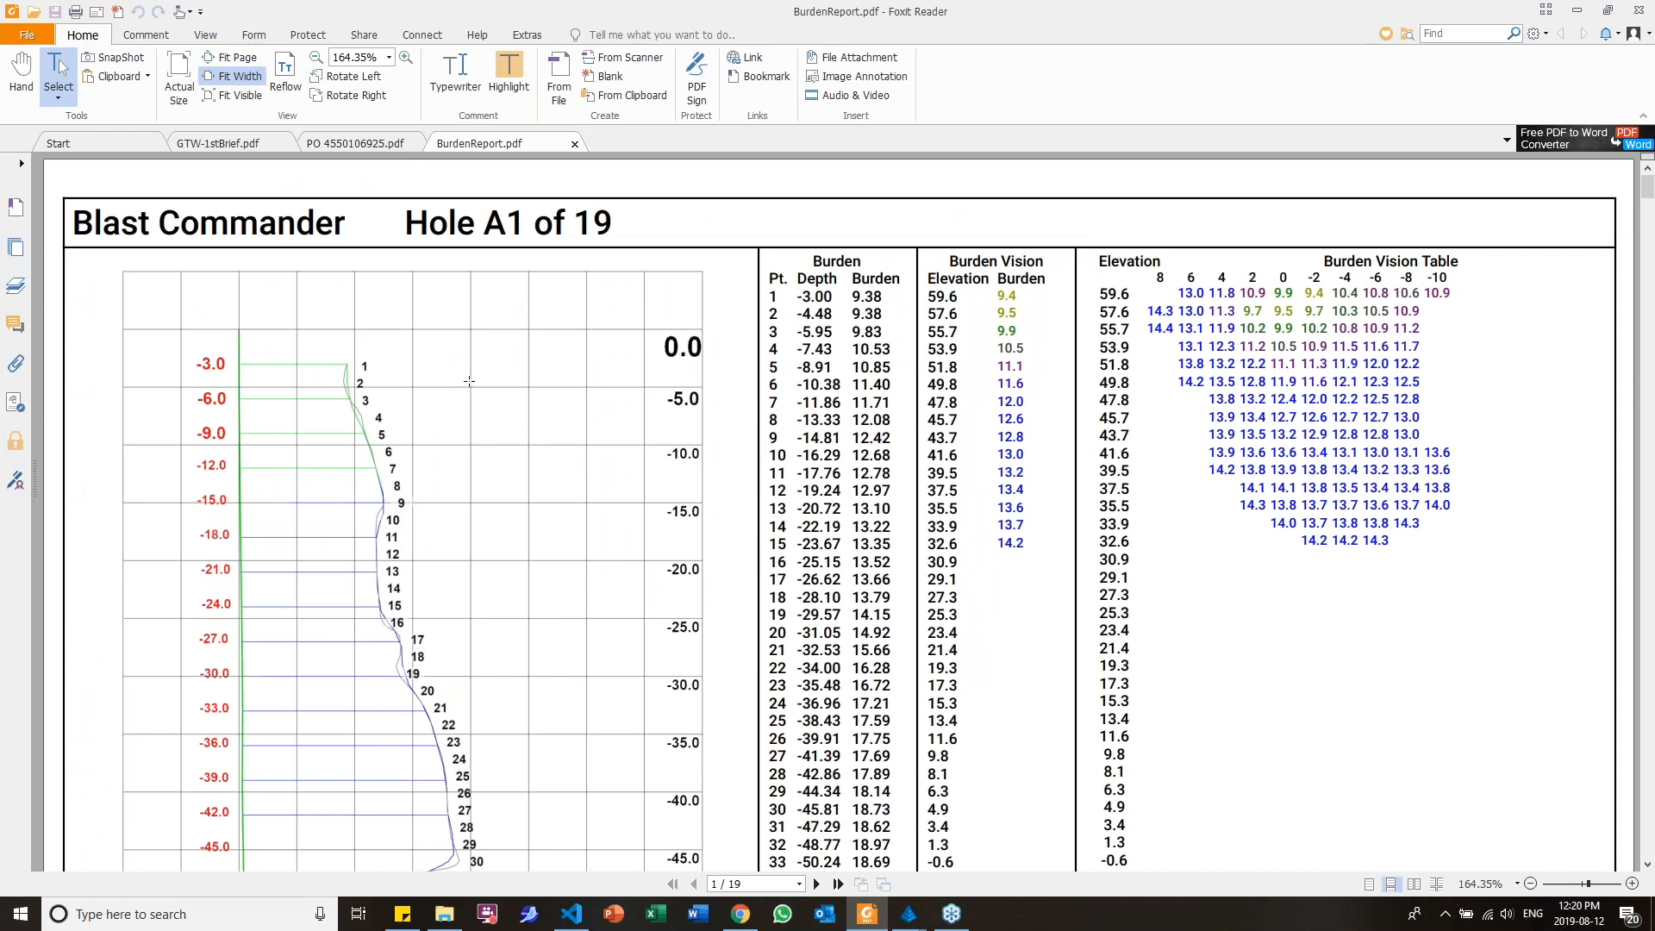
Examine the burden profiles, depth and burden columns, Burden Vision tables and hole details for holes A1 and A2 in the report
{"action": "scroll", "coordinate": [469, 382], "scroll_direction": "down", "scroll_amount": 1, "text": "ctrl"}
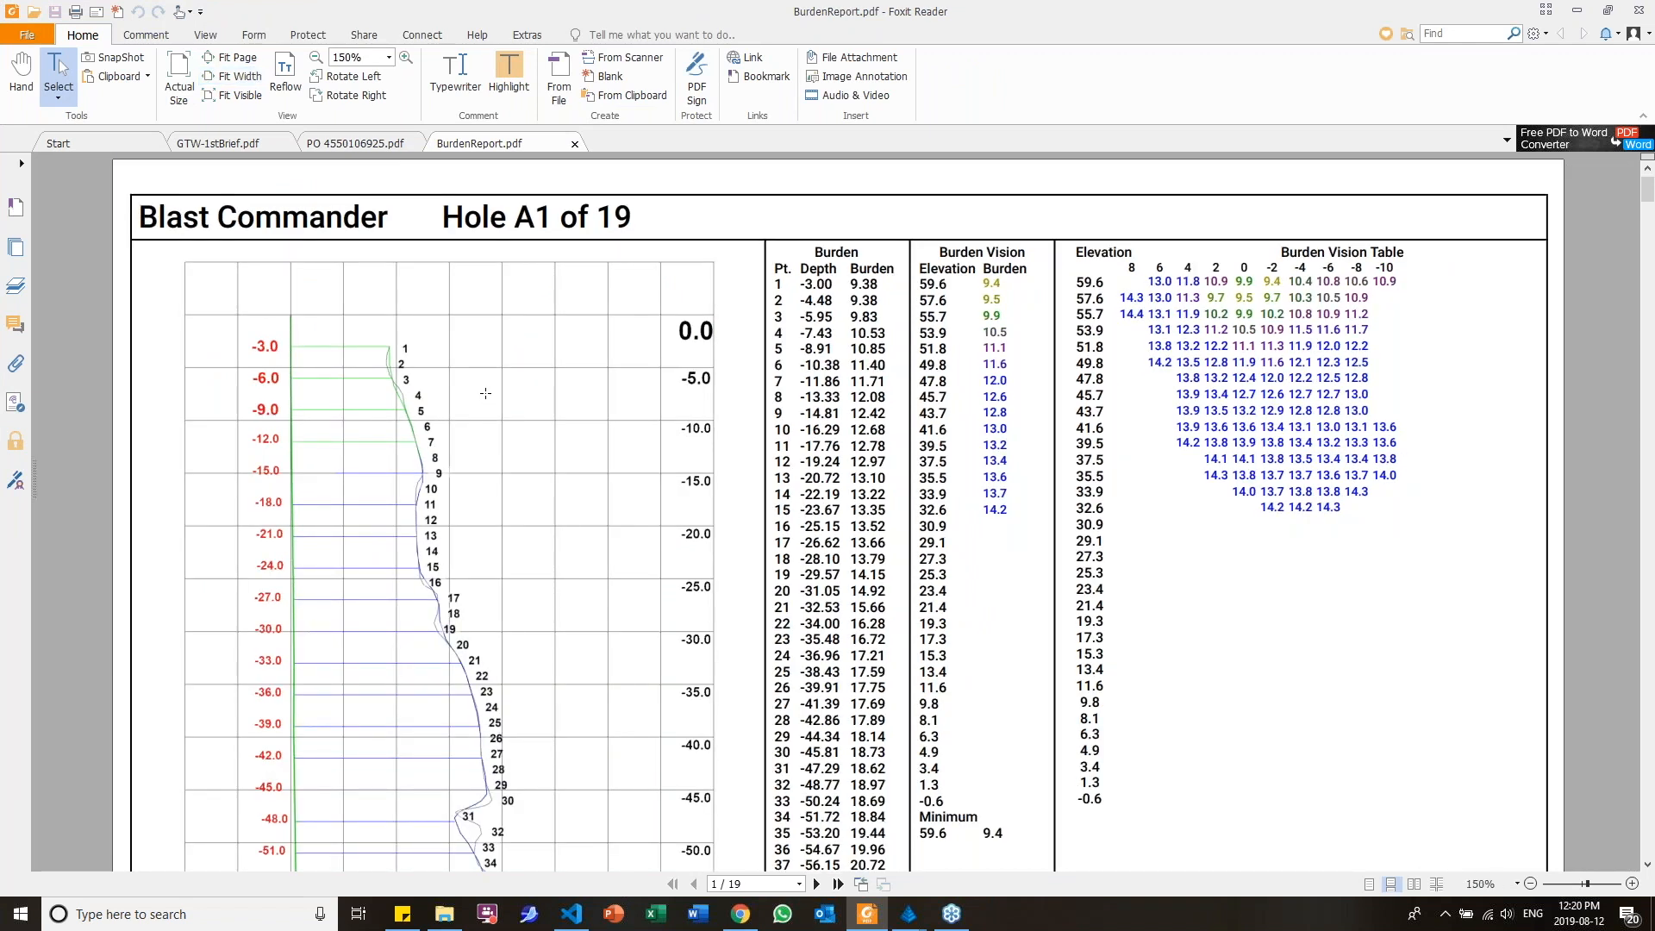
{"action": "scroll", "coordinate": [485, 393], "scroll_direction": "down", "scroll_amount": 1}
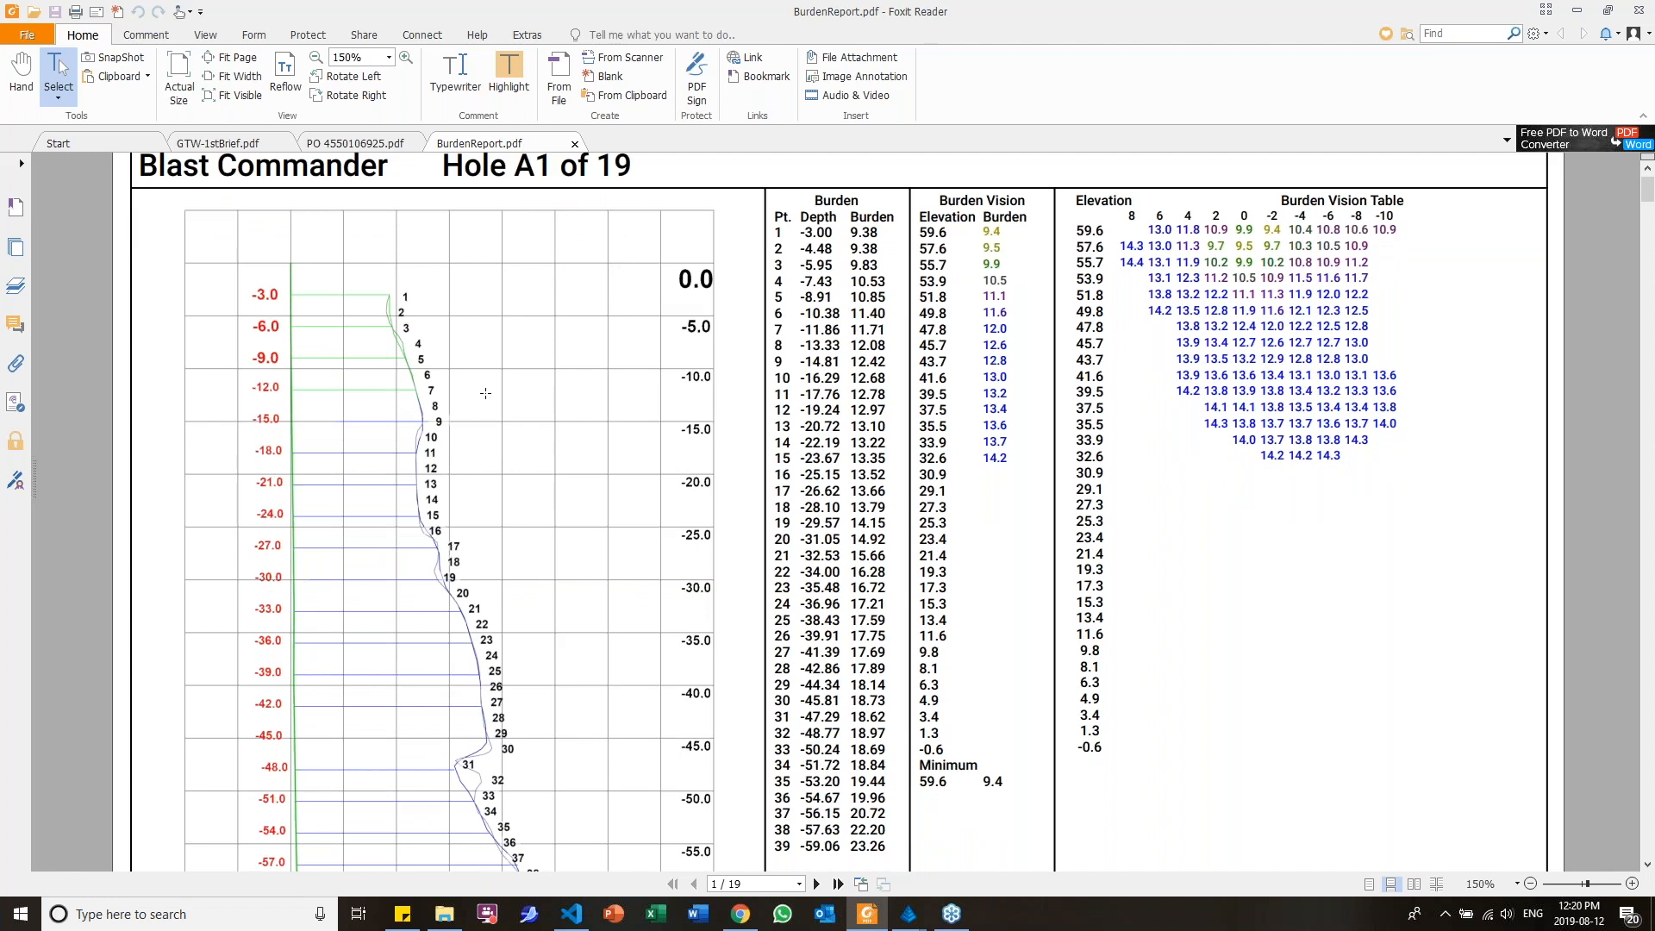
{"action": "scroll", "coordinate": [486, 393], "scroll_direction": "down", "scroll_amount": 1}
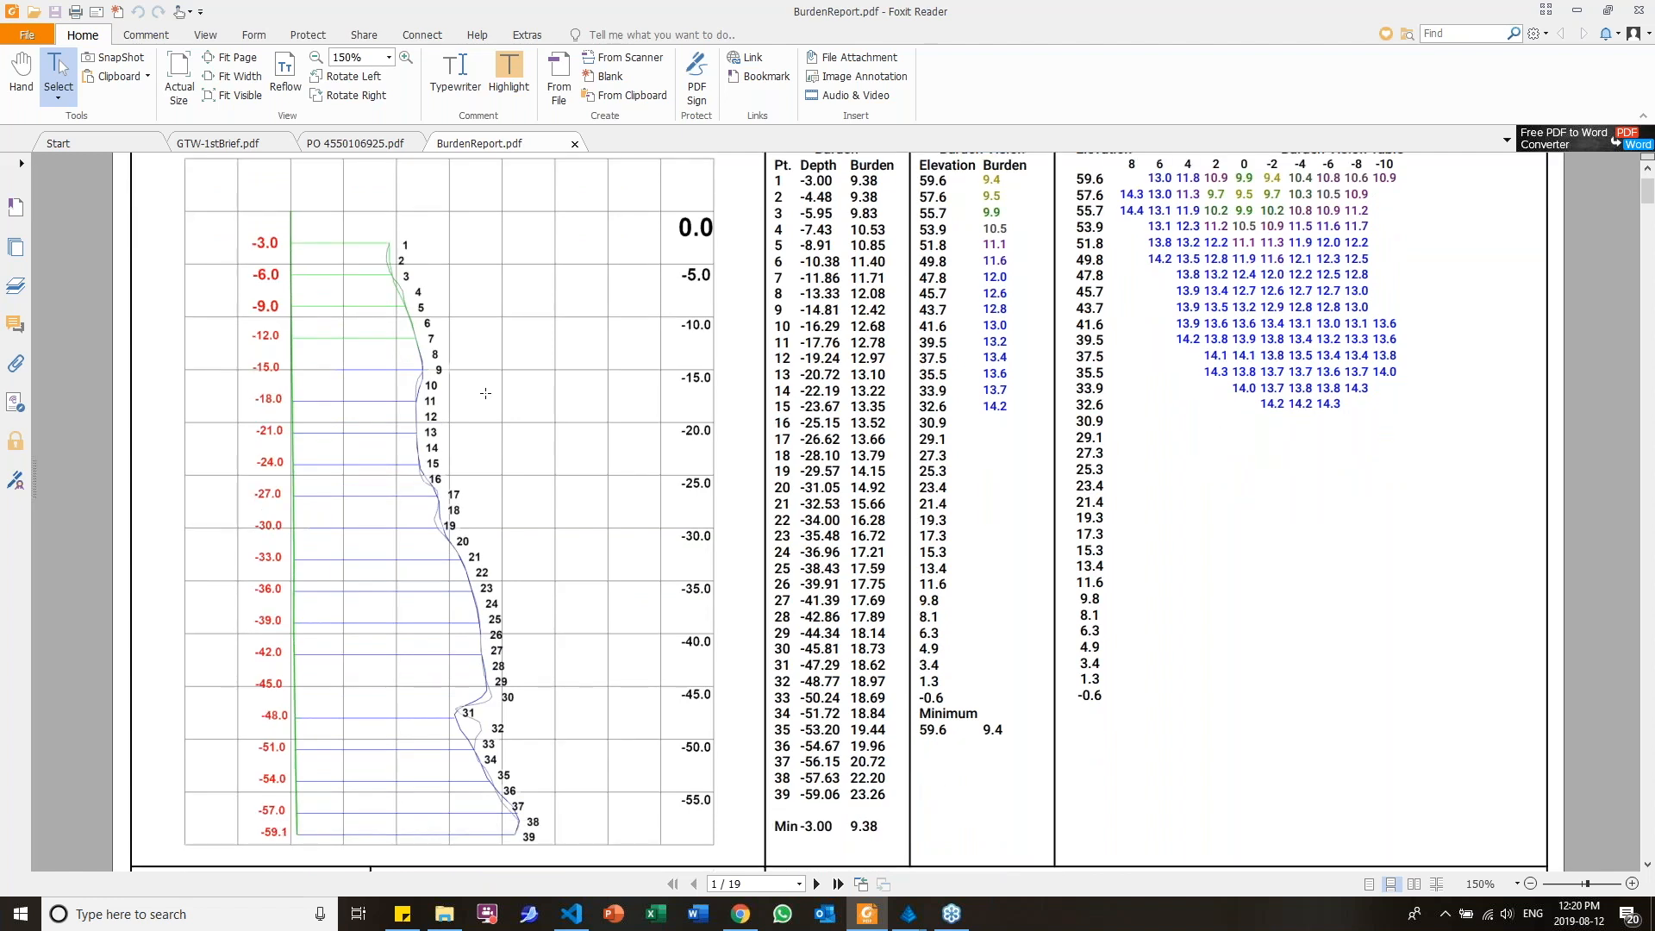
{"action": "scroll", "coordinate": [485, 393], "scroll_direction": "down", "scroll_amount": 6}
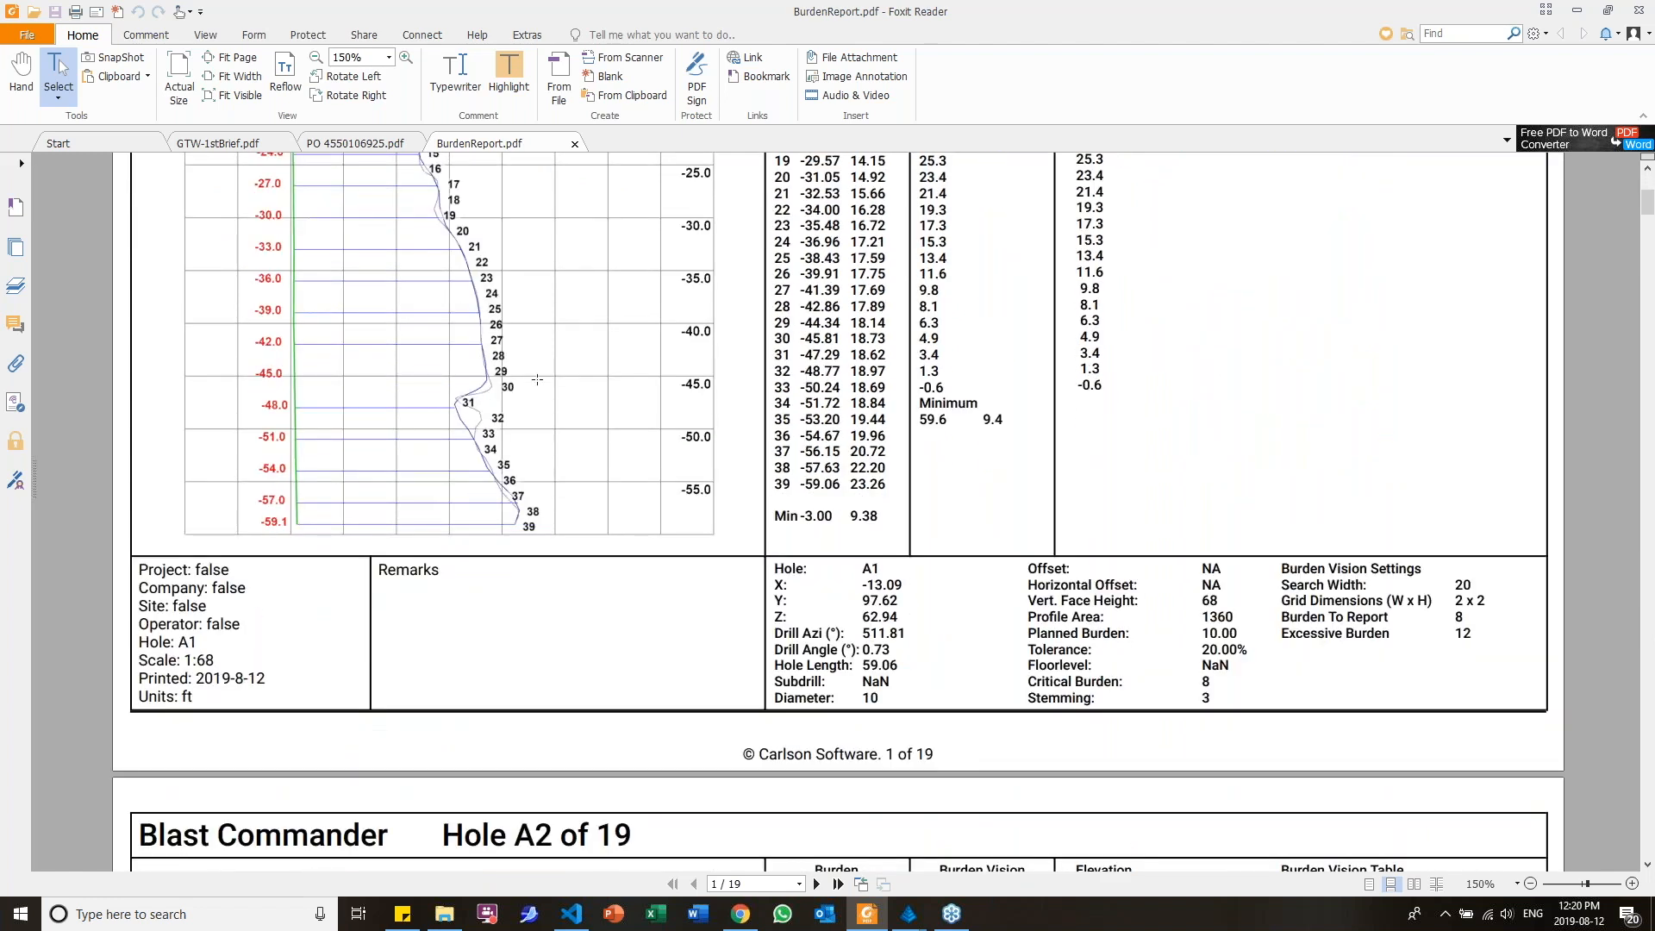
{"action": "scroll", "coordinate": [892, 375], "scroll_direction": "down", "scroll_amount": 1, "text": "ctrl"}
{"action": "scroll", "coordinate": [888, 384], "scroll_direction": "down", "scroll_amount": 5}
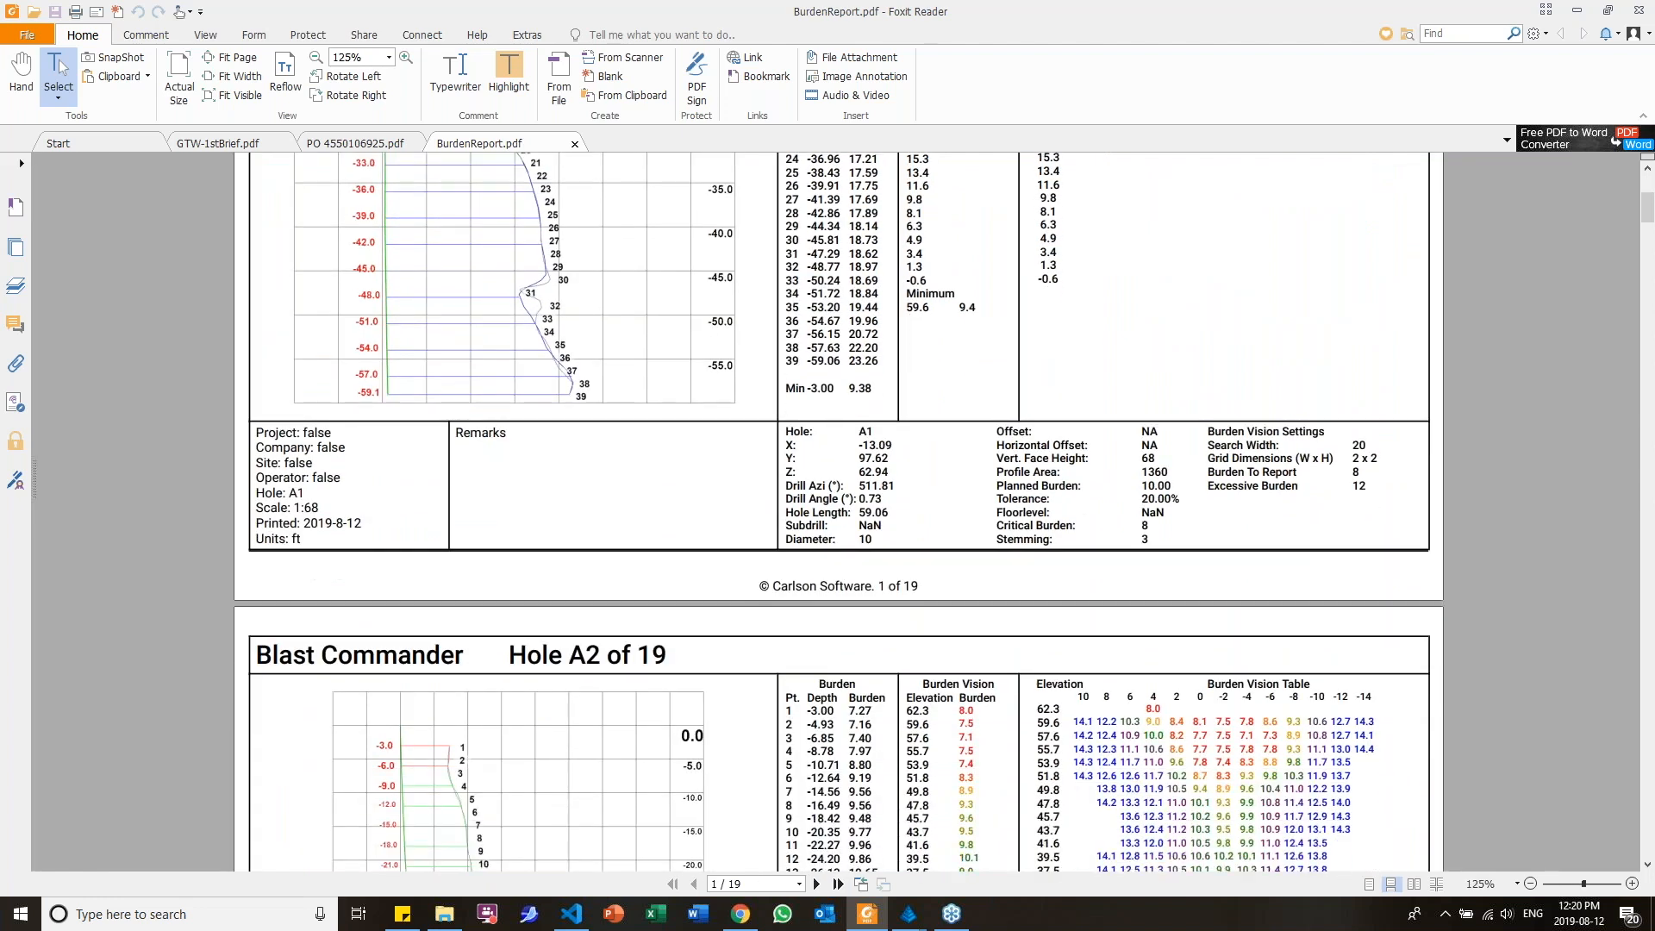
{"action": "scroll", "coordinate": [663, 556], "scroll_direction": "down", "scroll_amount": 7}
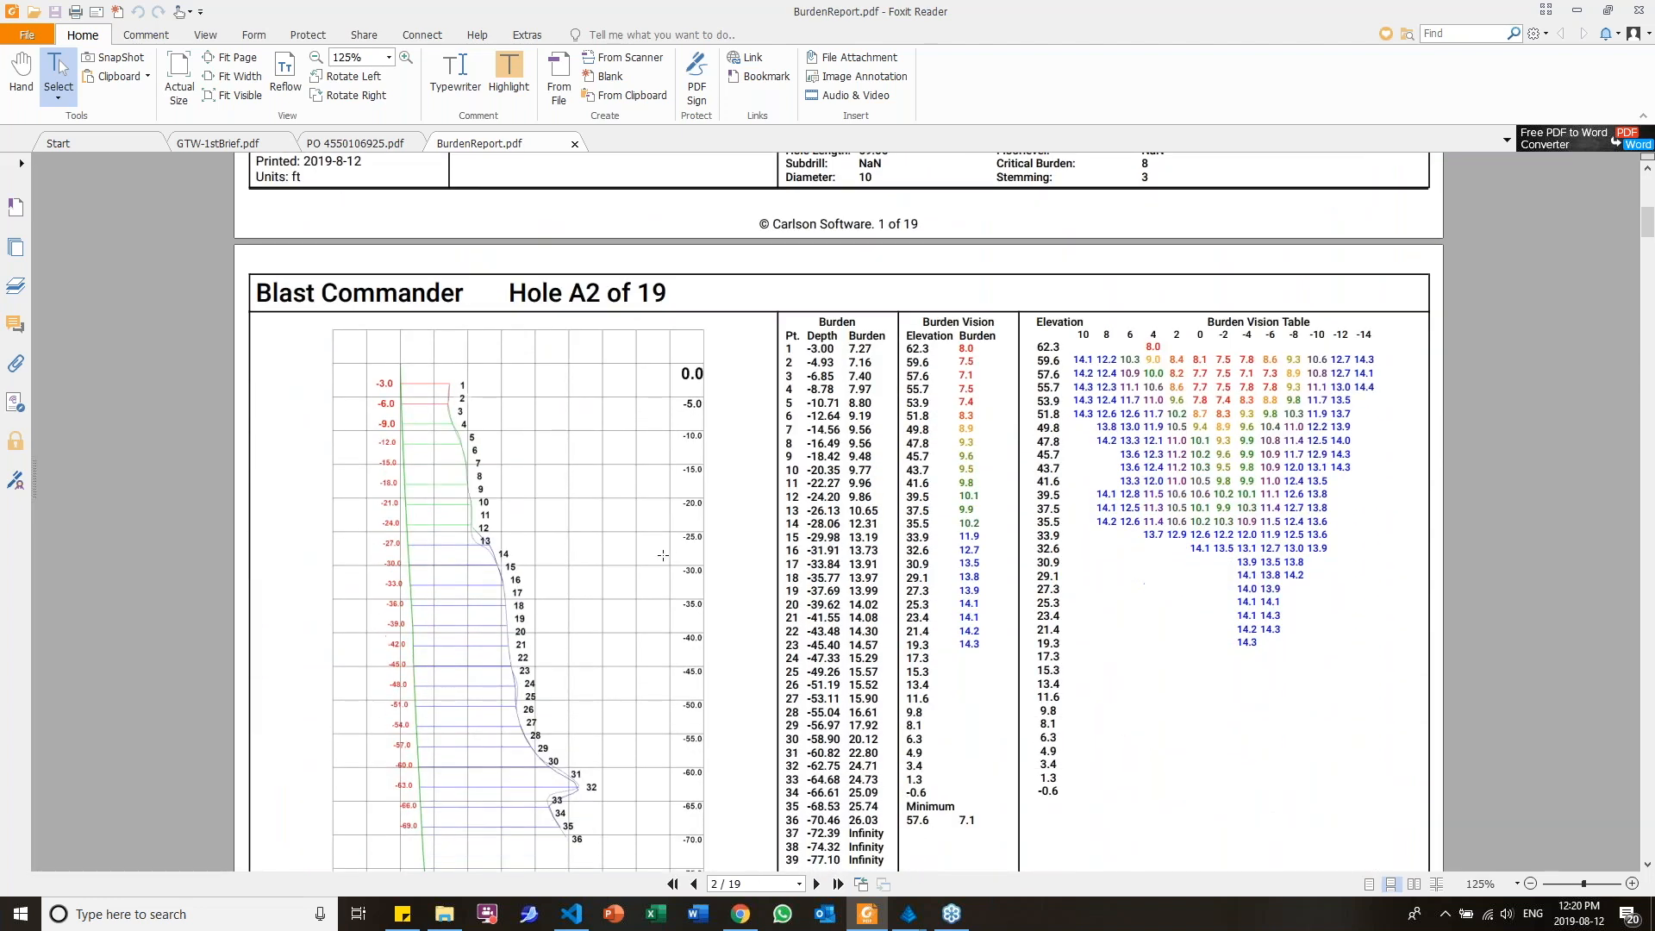
{"action": "scroll", "coordinate": [548, 425], "scroll_direction": "down", "scroll_amount": 1}
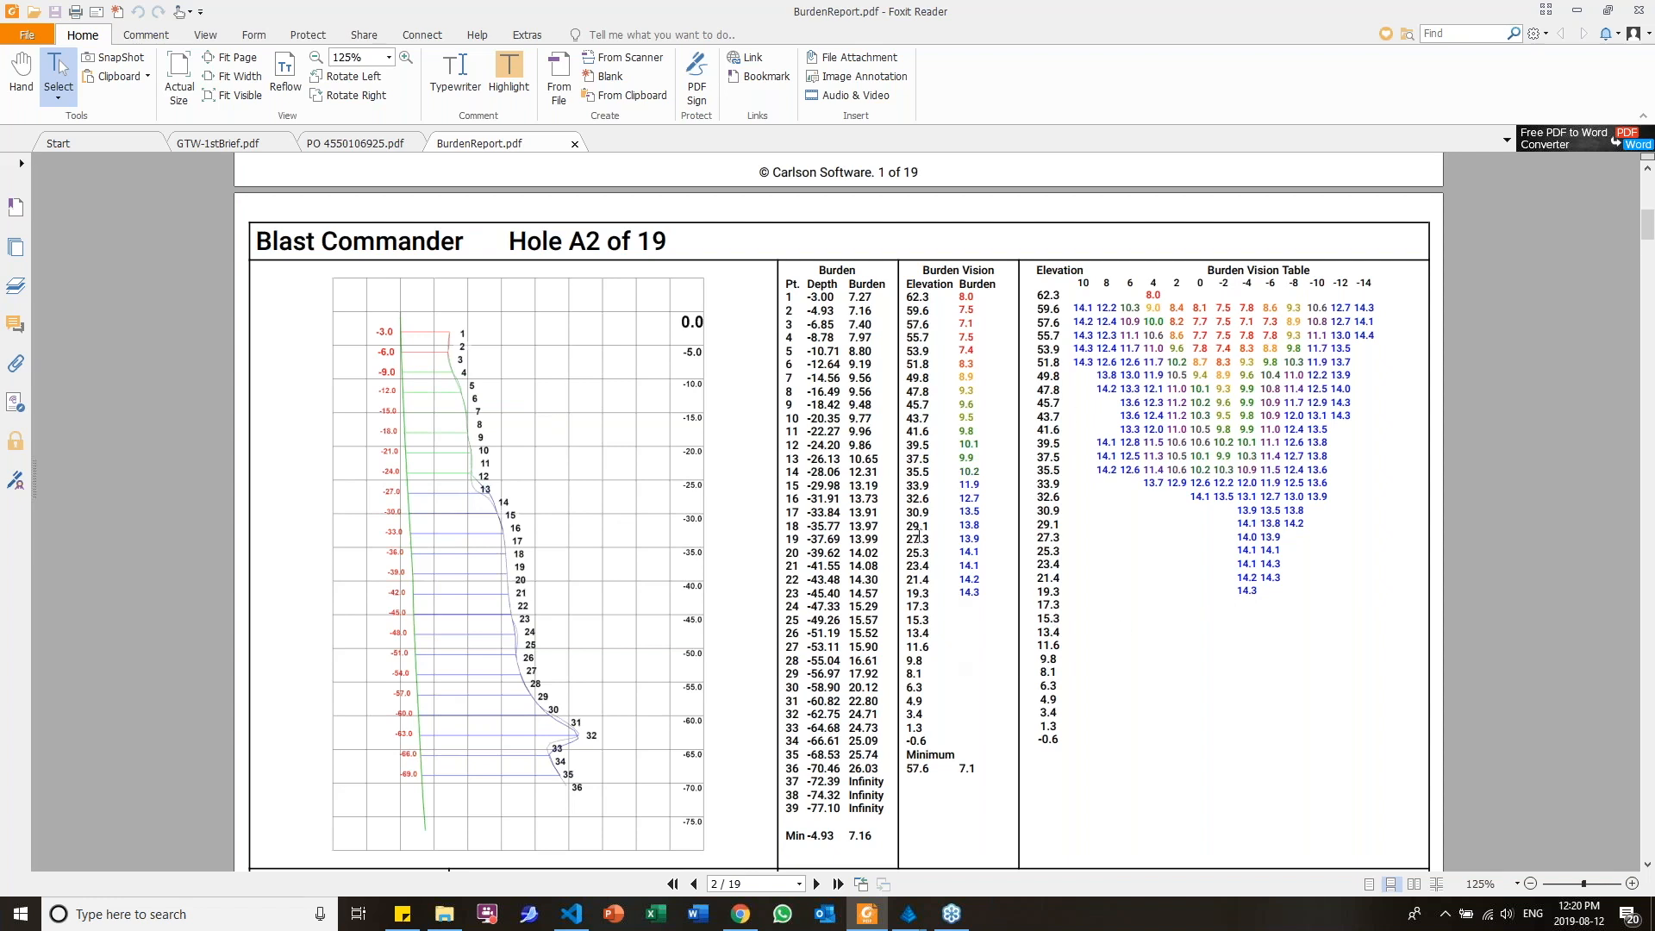
{"action": "left_click_drag", "start_coordinate": [862, 295], "coordinate": [861, 317]}
{"action": "scroll", "coordinate": [620, 520], "scroll_direction": "down", "scroll_amount": 1}
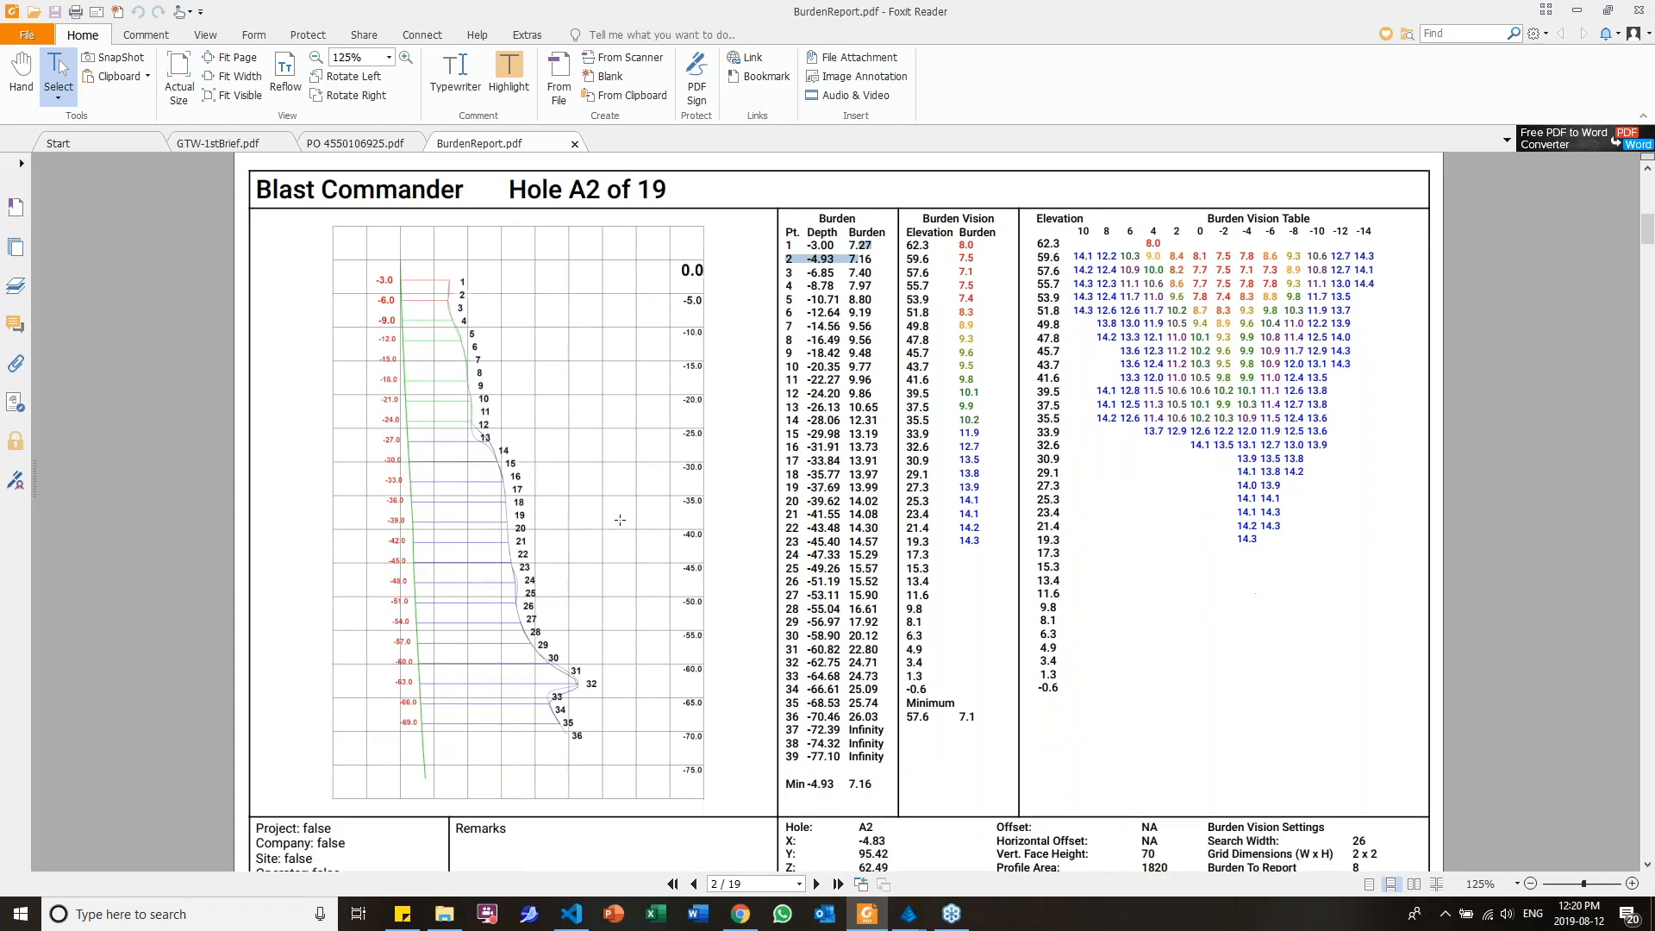
{"action": "scroll", "coordinate": [620, 520], "scroll_direction": "down", "scroll_amount": 3}
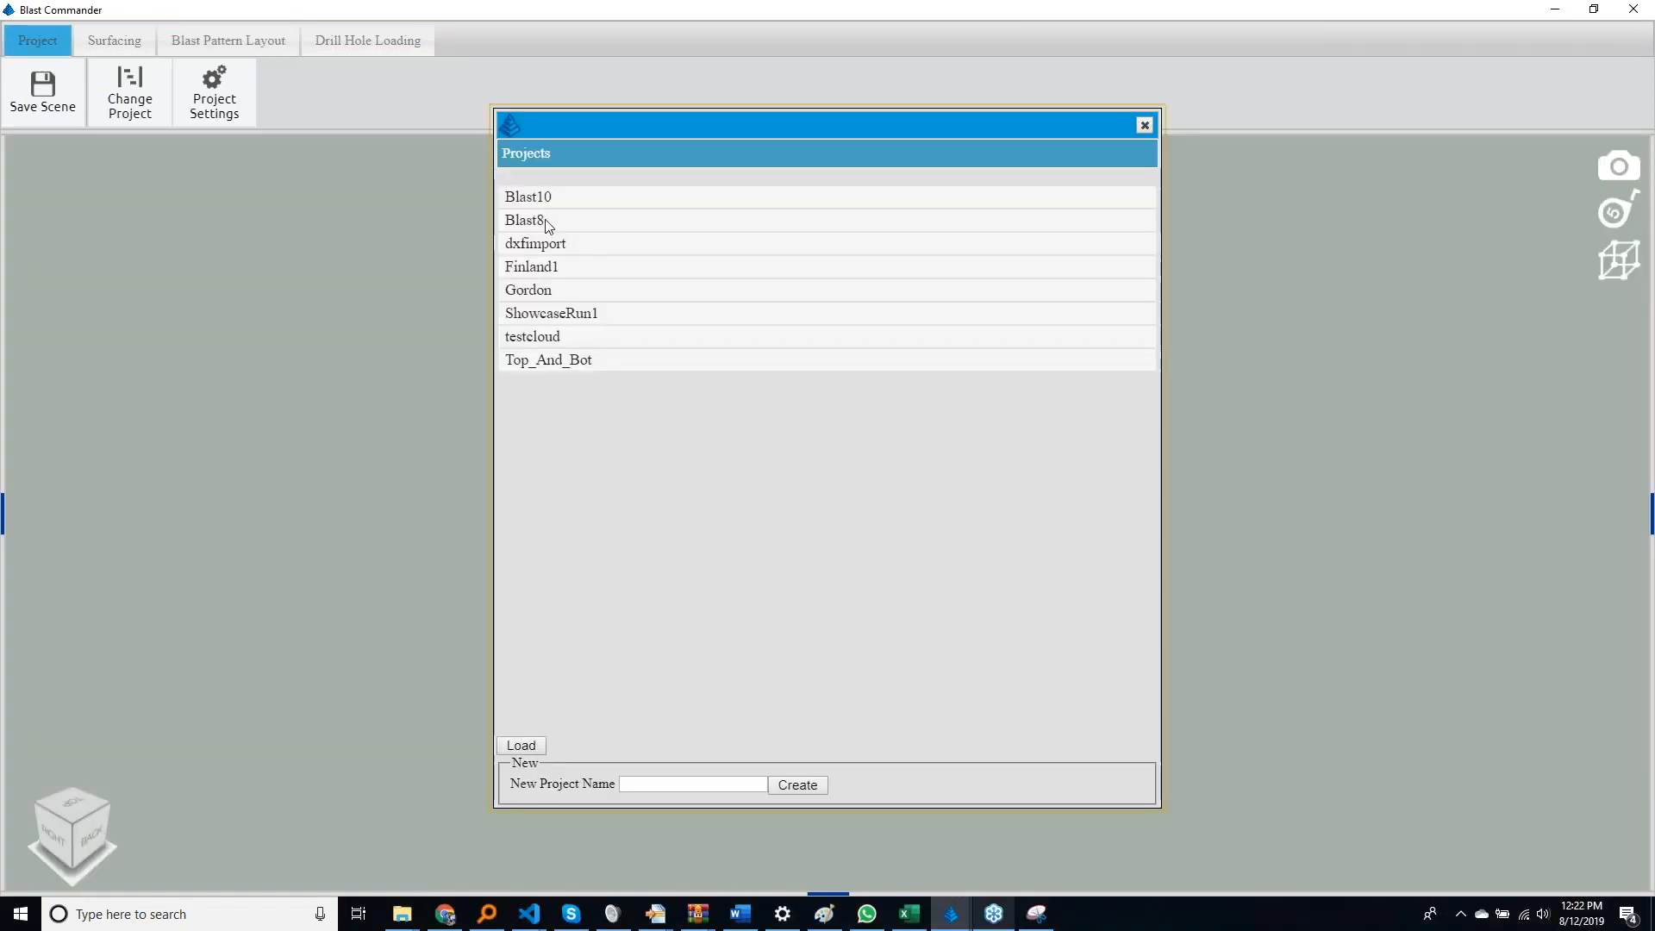
Load the Blast8 project in Blast Commander and hide the reference grid around the surfaces
{"action": "left_click", "coordinate": [521, 222]}
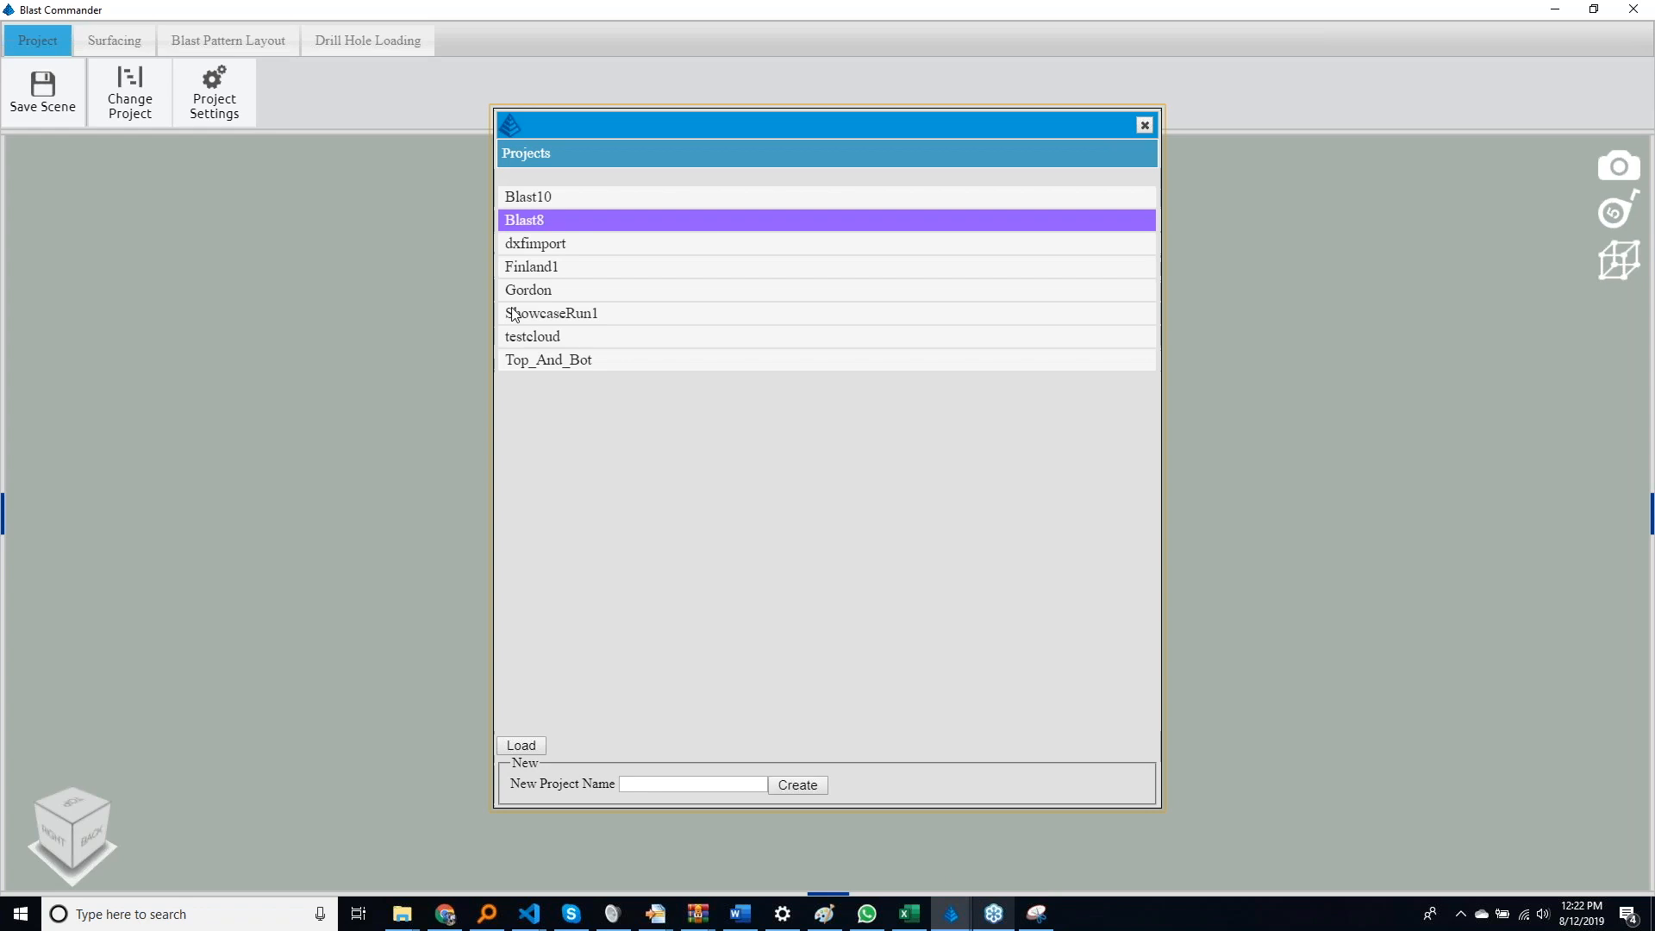
{"action": "left_click", "coordinate": [522, 745]}
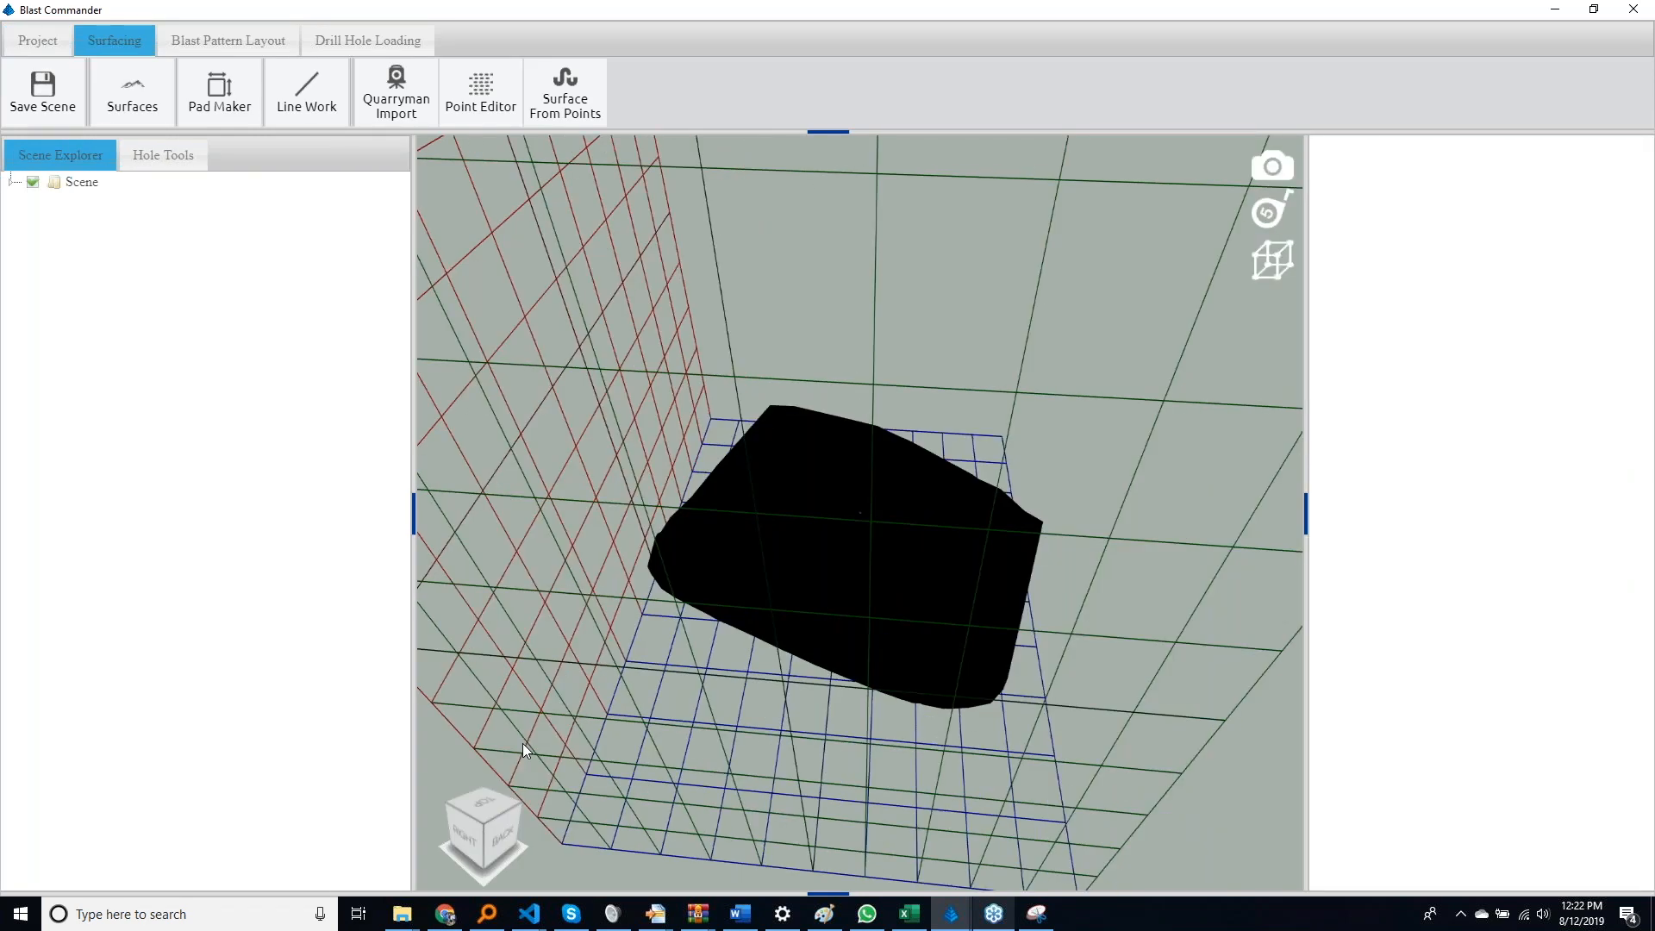
{"action": "middle_click_drag", "start_coordinate": [696, 562], "coordinate": [767, 697]}
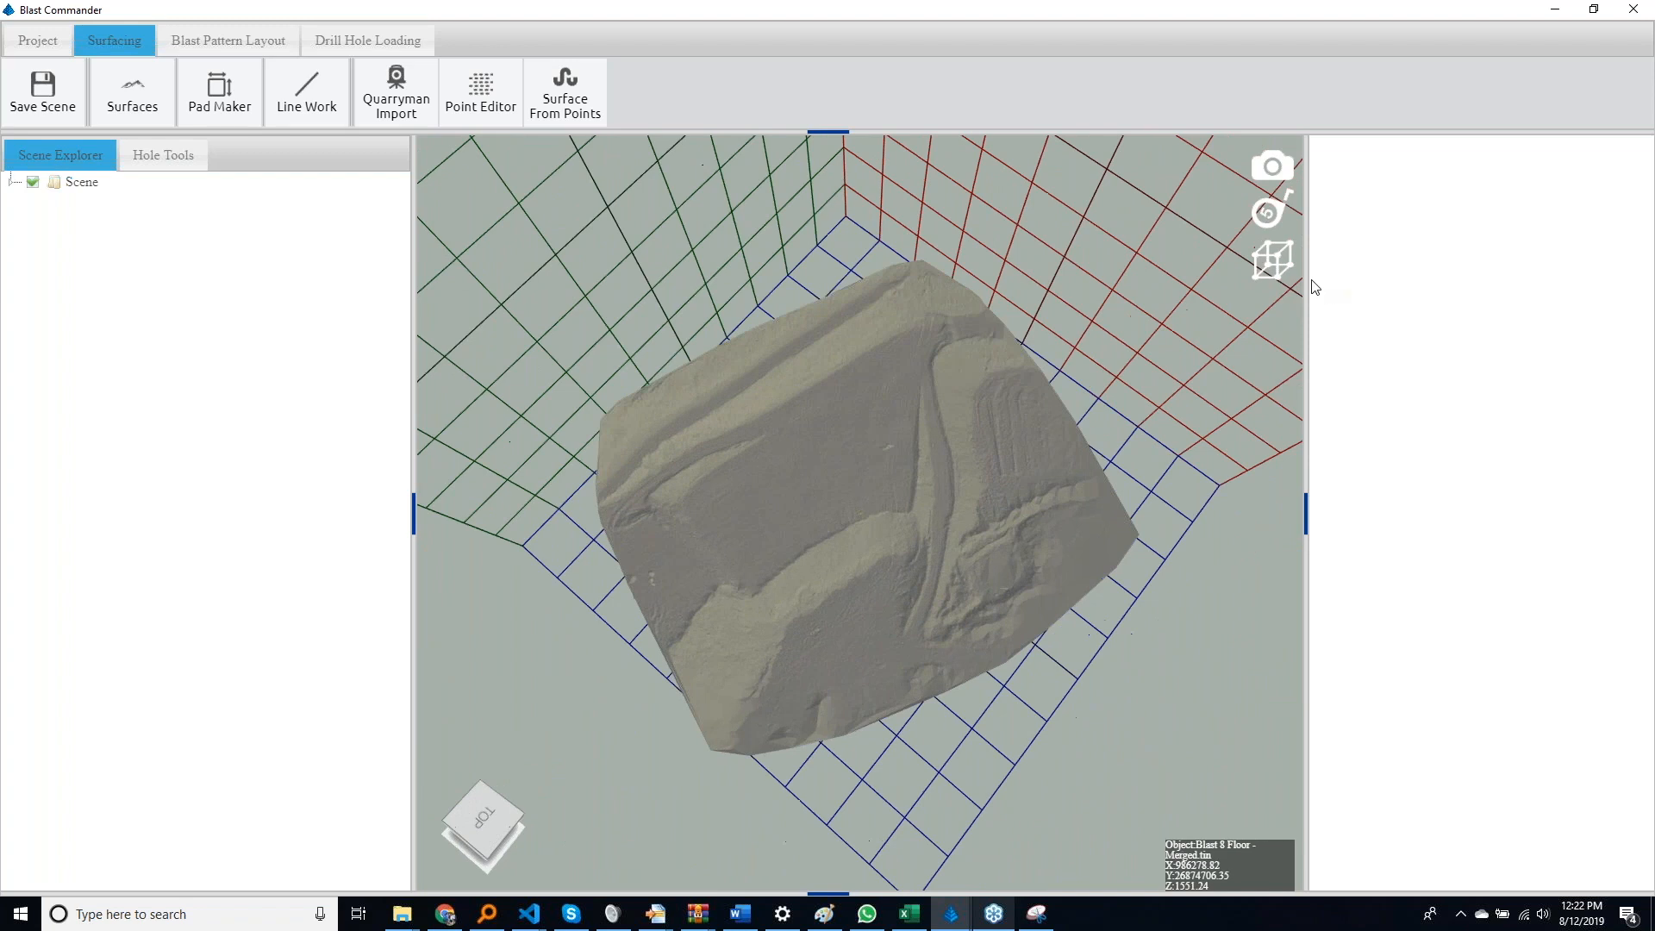
{"action": "left_click", "coordinate": [1269, 278]}
{"action": "middle_click_drag", "start_coordinate": [966, 467], "coordinate": [914, 448]}
List the saved surfaces, expand the scene and hide Blast 8 Floor - Merged to isolate the Overton Blast 8 Design Surface
{"action": "left_click", "coordinate": [143, 110]}
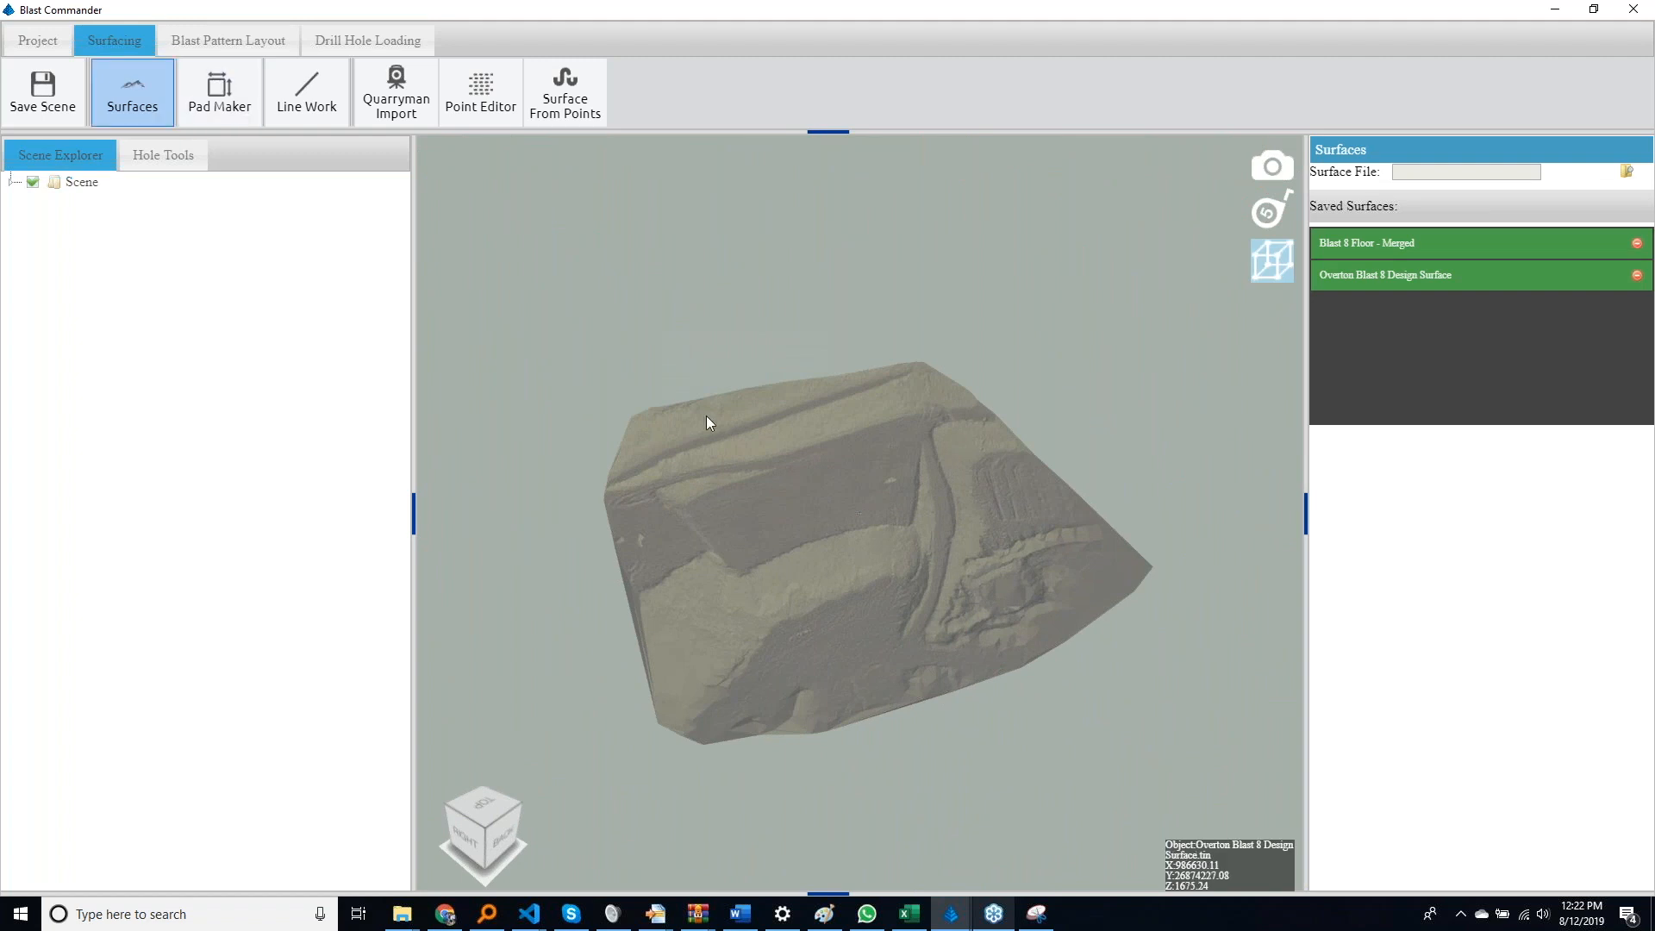
{"action": "left_click", "coordinate": [13, 181]}
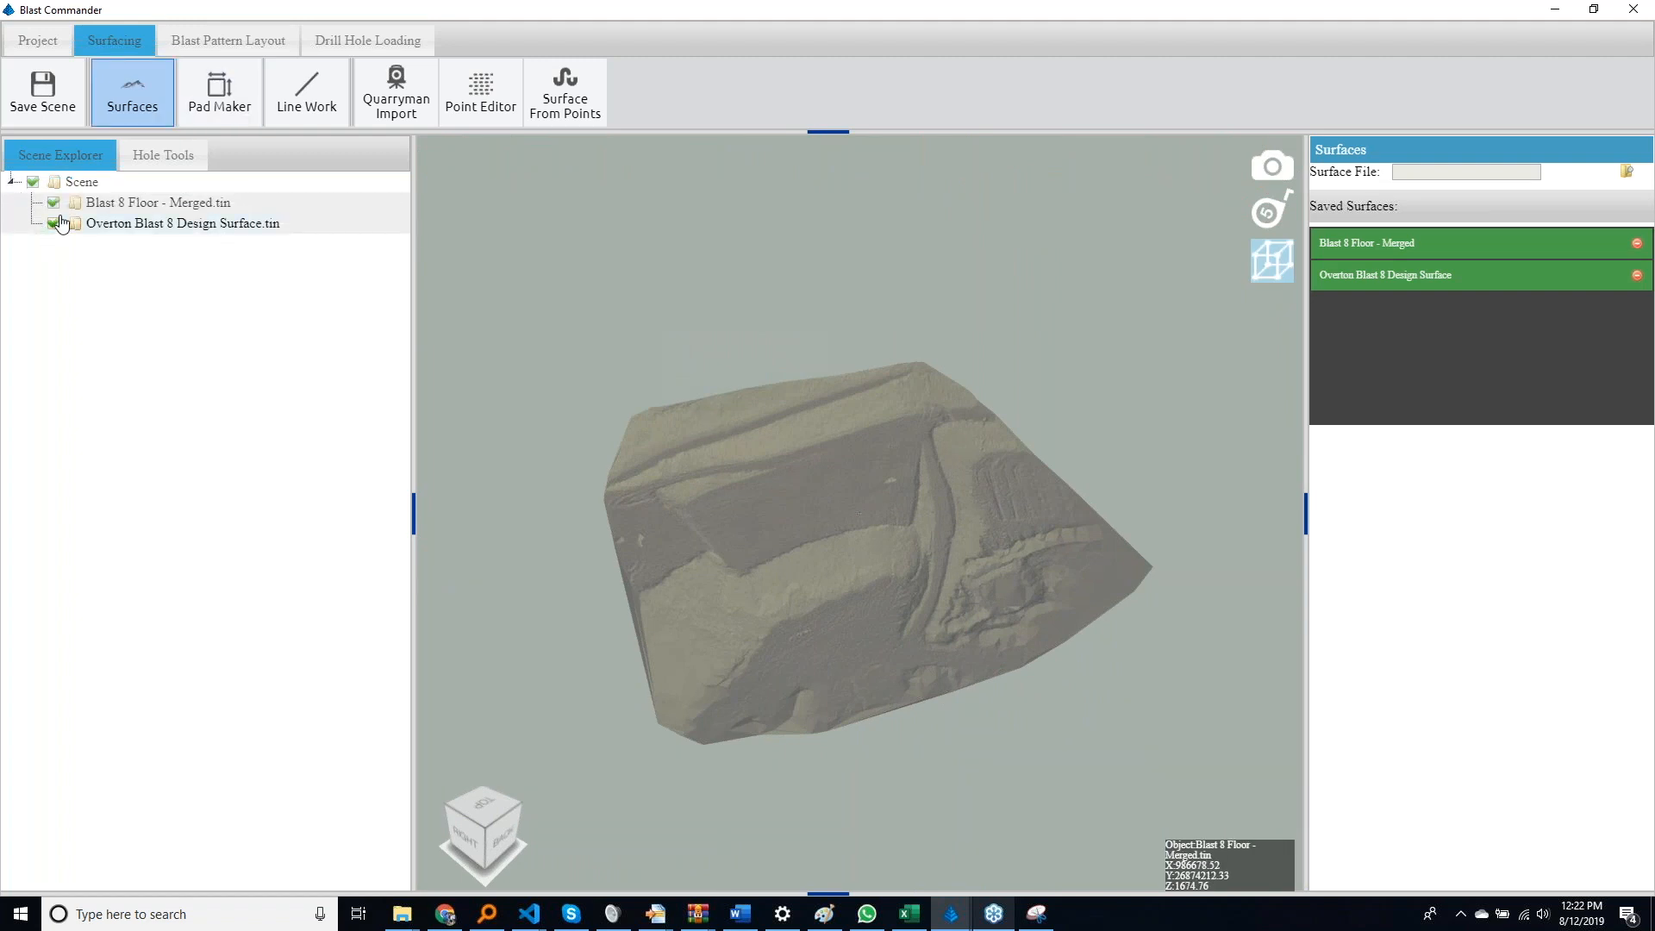
{"action": "left_click", "coordinate": [53, 202]}
{"action": "mouse_move", "coordinate": [638, 535]}
{"action": "middle_mouse_down"}
{"action": "mouse_move", "coordinate": [785, 351]}
{"action": "mouse_move", "coordinate": [793, 435]}
{"action": "mouse_move", "coordinate": [768, 506]}
{"action": "mouse_move", "coordinate": [861, 562]}
{"action": "mouse_move", "coordinate": [635, 617]}
{"action": "mouse_move", "coordinate": [798, 595]}
{"action": "mouse_move", "coordinate": [650, 573]}
{"action": "mouse_move", "coordinate": [610, 547]}
{"action": "middle_mouse_up"}
{"action": "scroll", "coordinate": [794, 435], "scroll_direction": "up", "scroll_amount": 8}
{"action": "scroll", "coordinate": [797, 597], "scroll_direction": "up", "scroll_amount": 3}
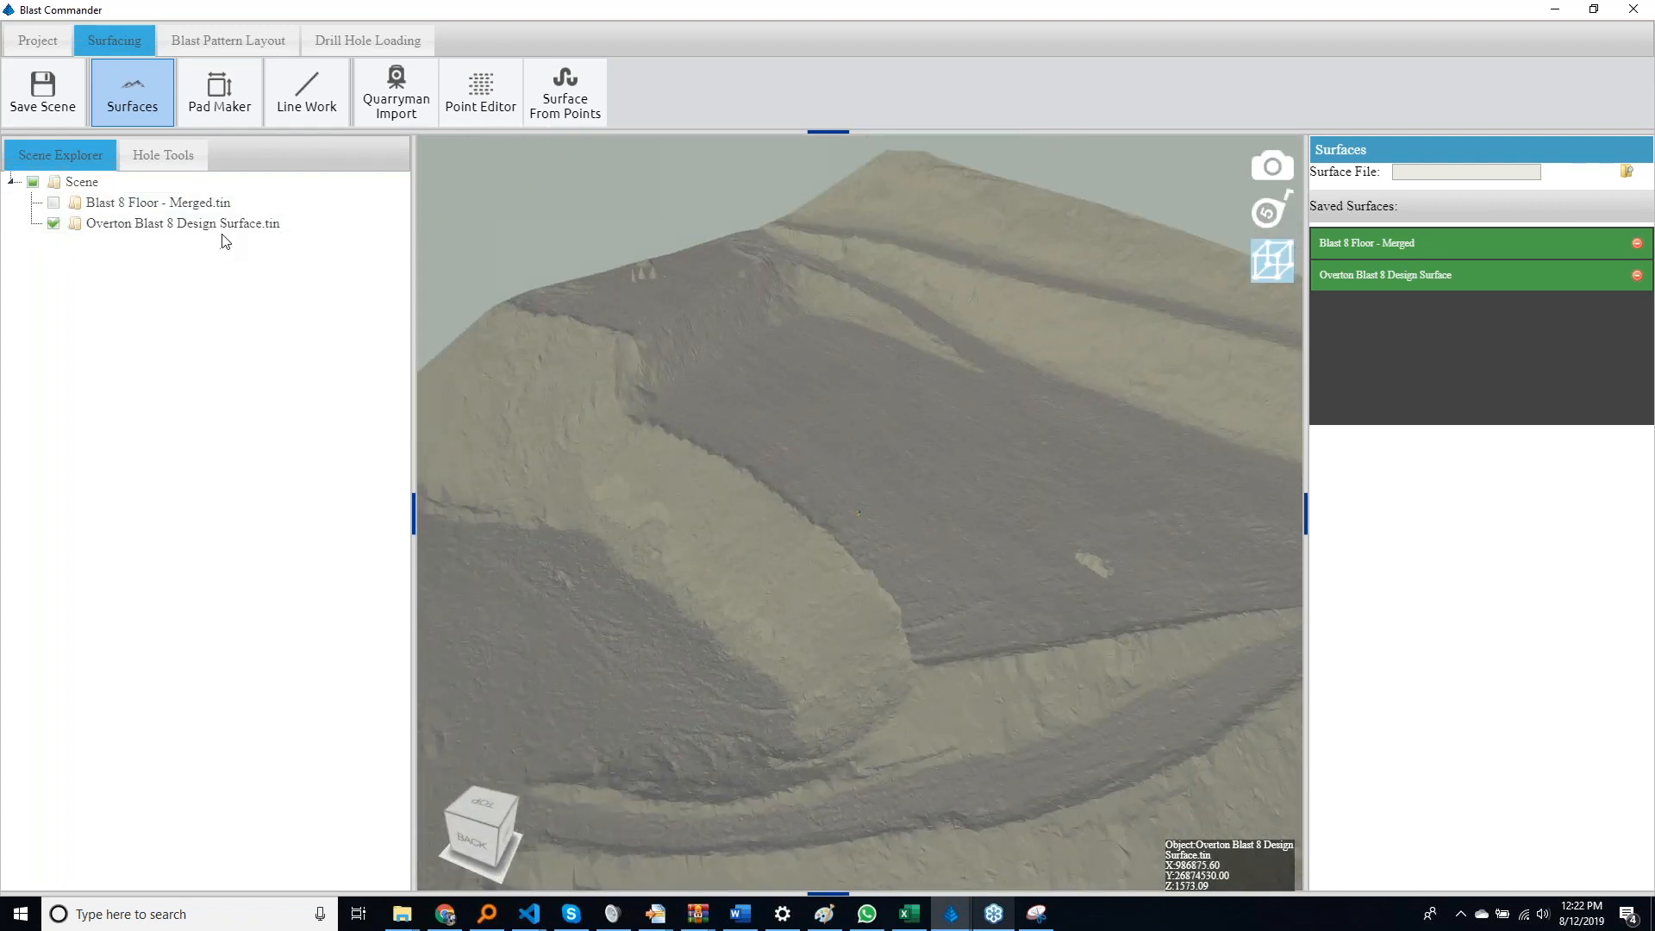
Inspect the Overton Blast 8 Design Surface with wireframe enabled, restore its solid display and close the object tools
{"action": "right_click", "coordinate": [222, 223]}
{"action": "left_click", "coordinate": [184, 321]}
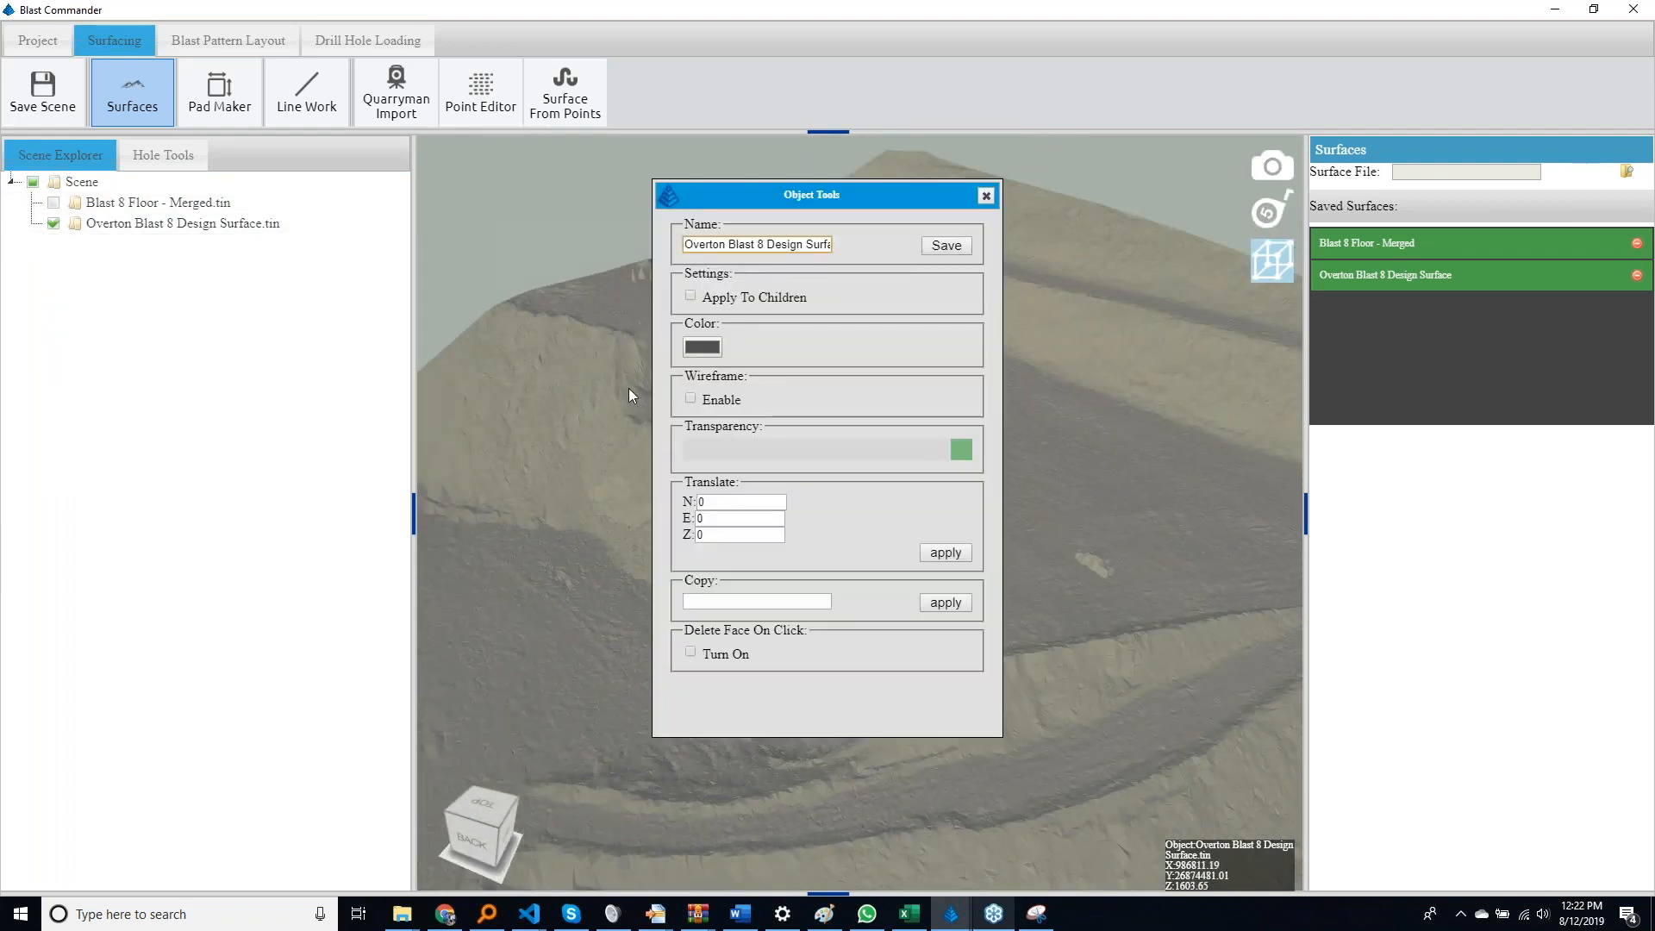
{"action": "left_click", "coordinate": [691, 400]}
{"action": "left_click", "coordinate": [691, 399]}
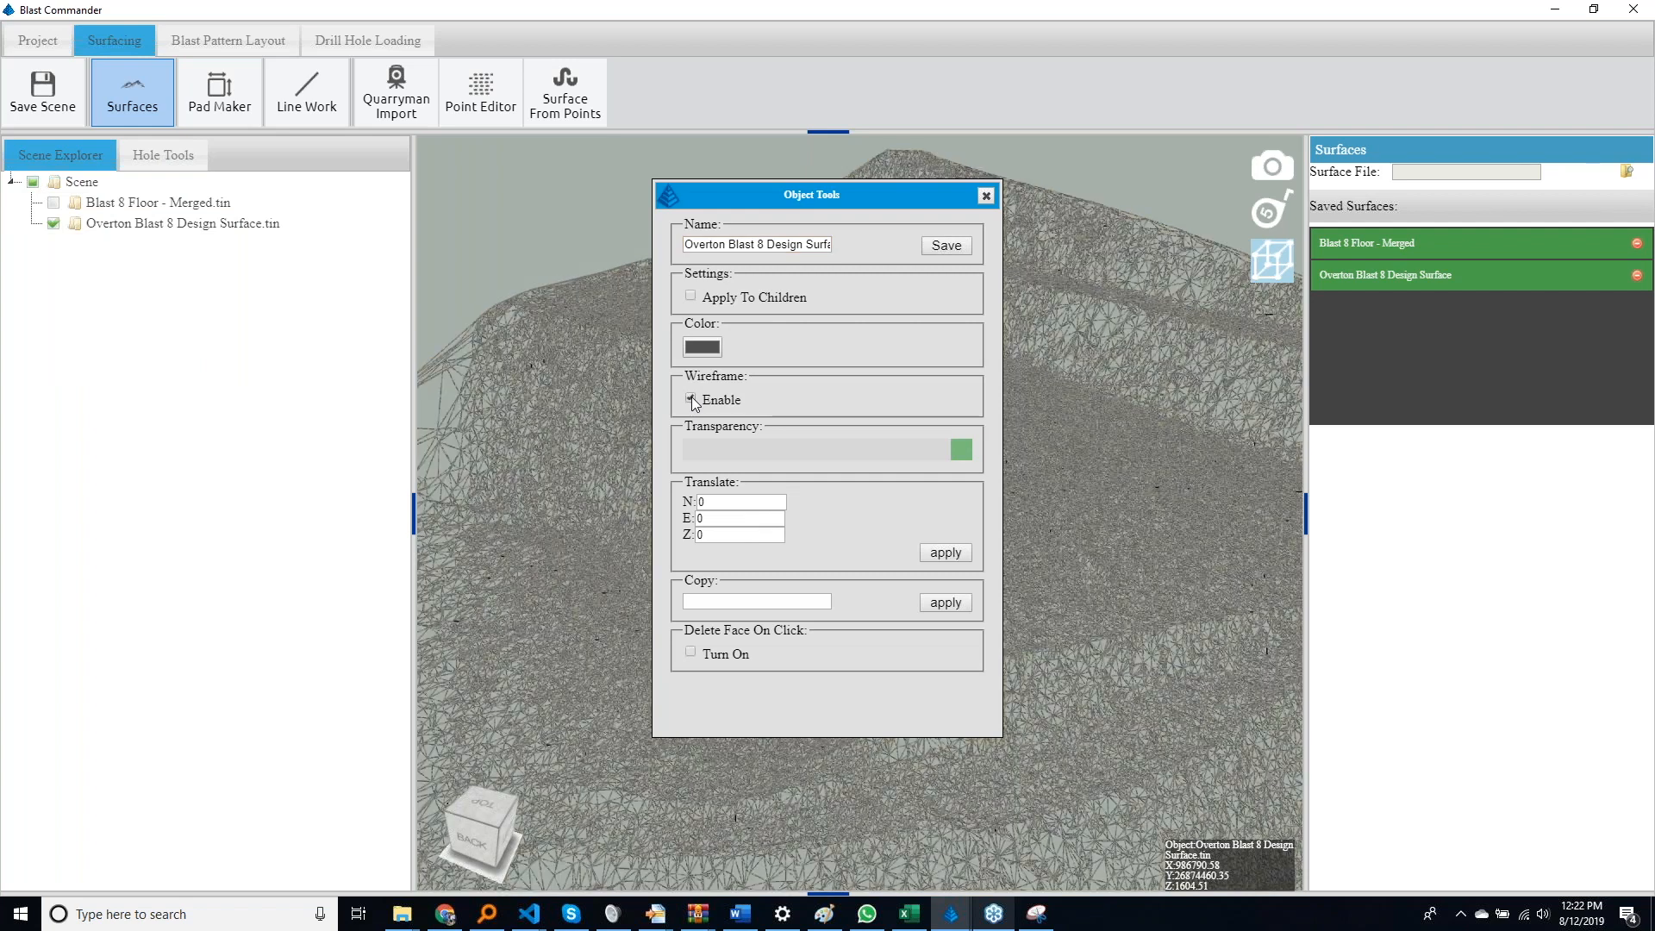
{"action": "middle_click_drag", "start_coordinate": [1151, 533], "coordinate": [861, 417]}
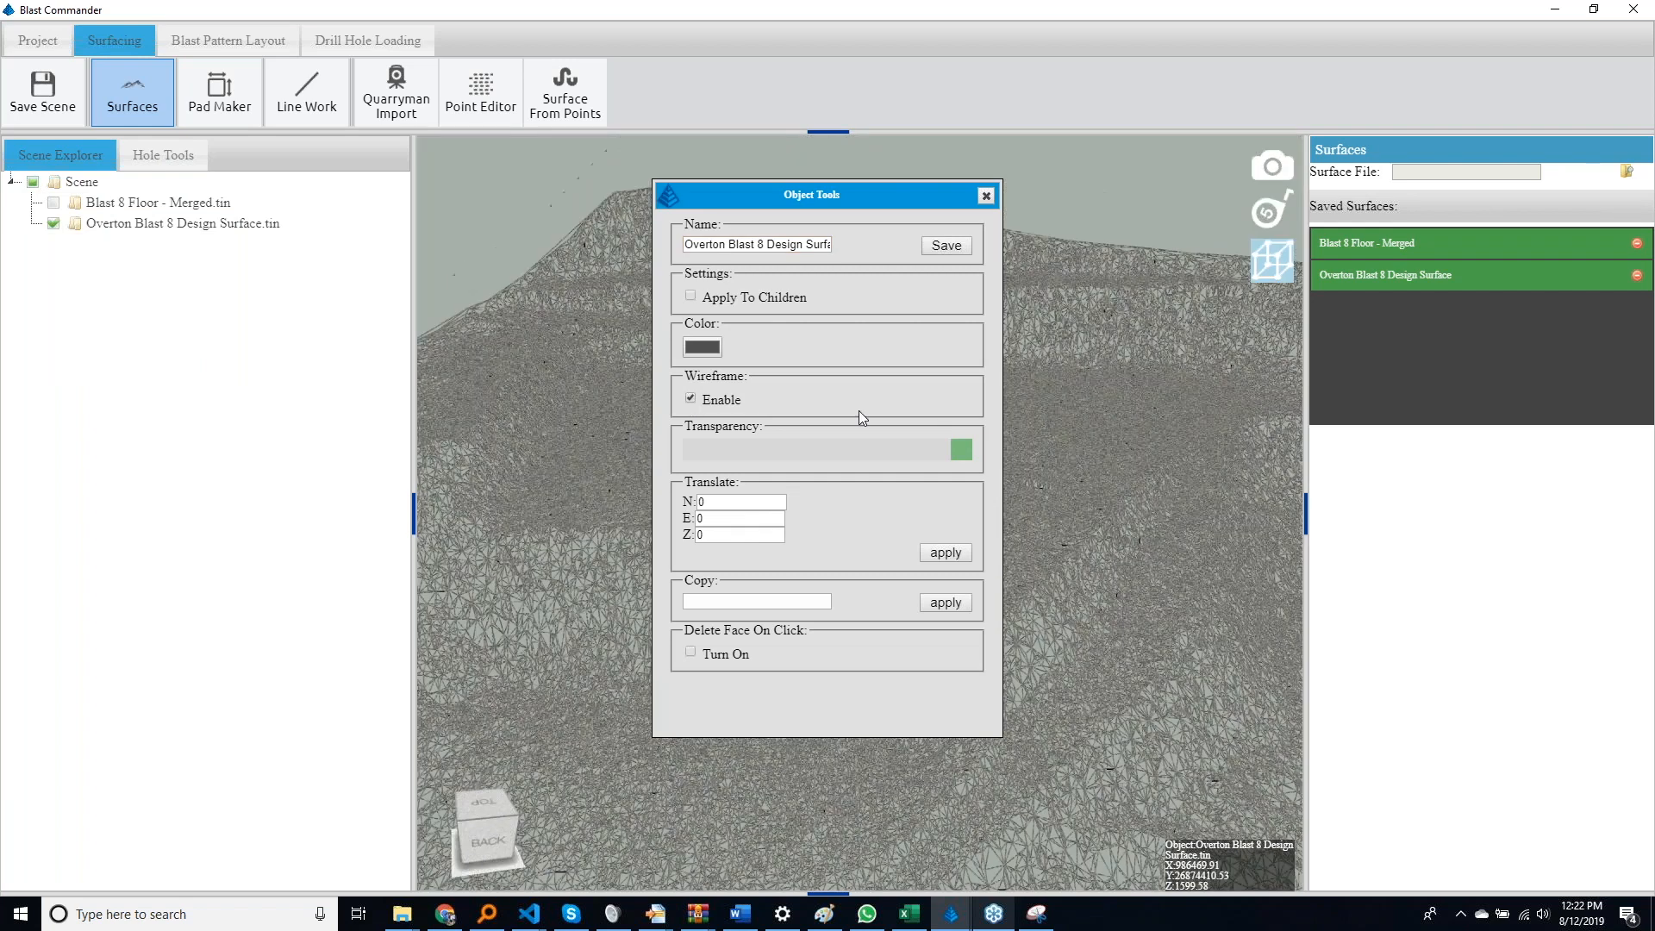
{"action": "left_click", "coordinate": [690, 400]}
{"action": "left_click", "coordinate": [987, 196]}
Examine the benches, ramp and terrain detail of the Overton Blast 8 Design Surface from above and from several angles
{"action": "middle_click_drag", "start_coordinate": [897, 435], "coordinate": [832, 438]}
{"action": "scroll", "coordinate": [830, 435], "scroll_direction": "down", "scroll_amount": 4}
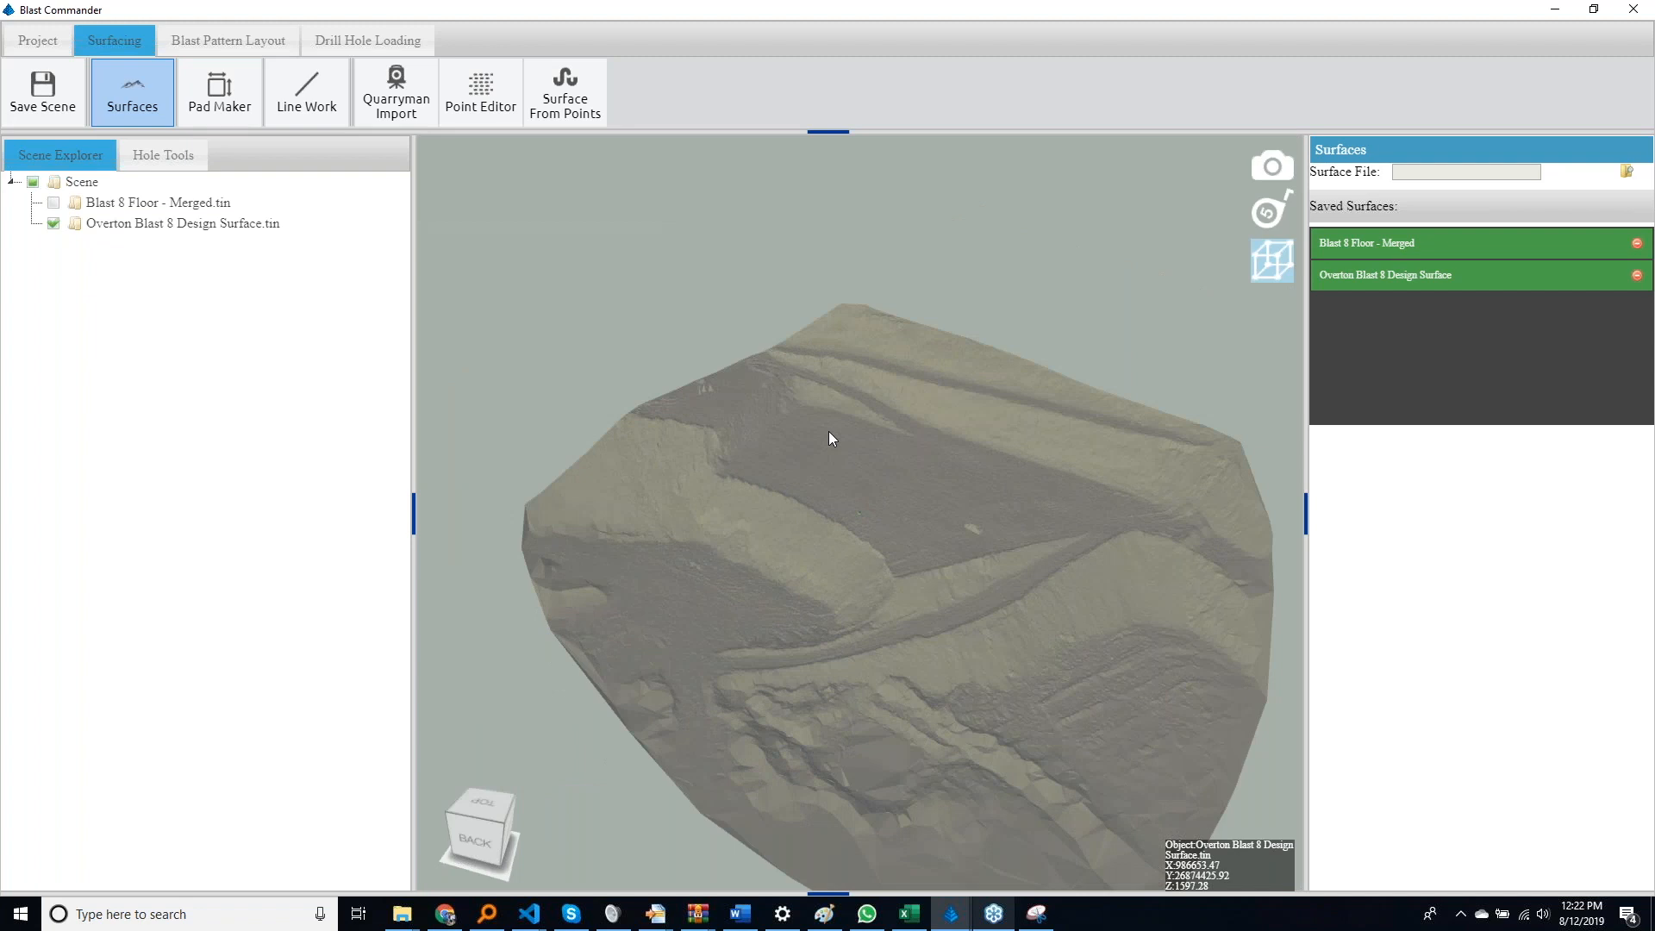
{"action": "middle_click_drag", "start_coordinate": [829, 433], "coordinate": [854, 536]}
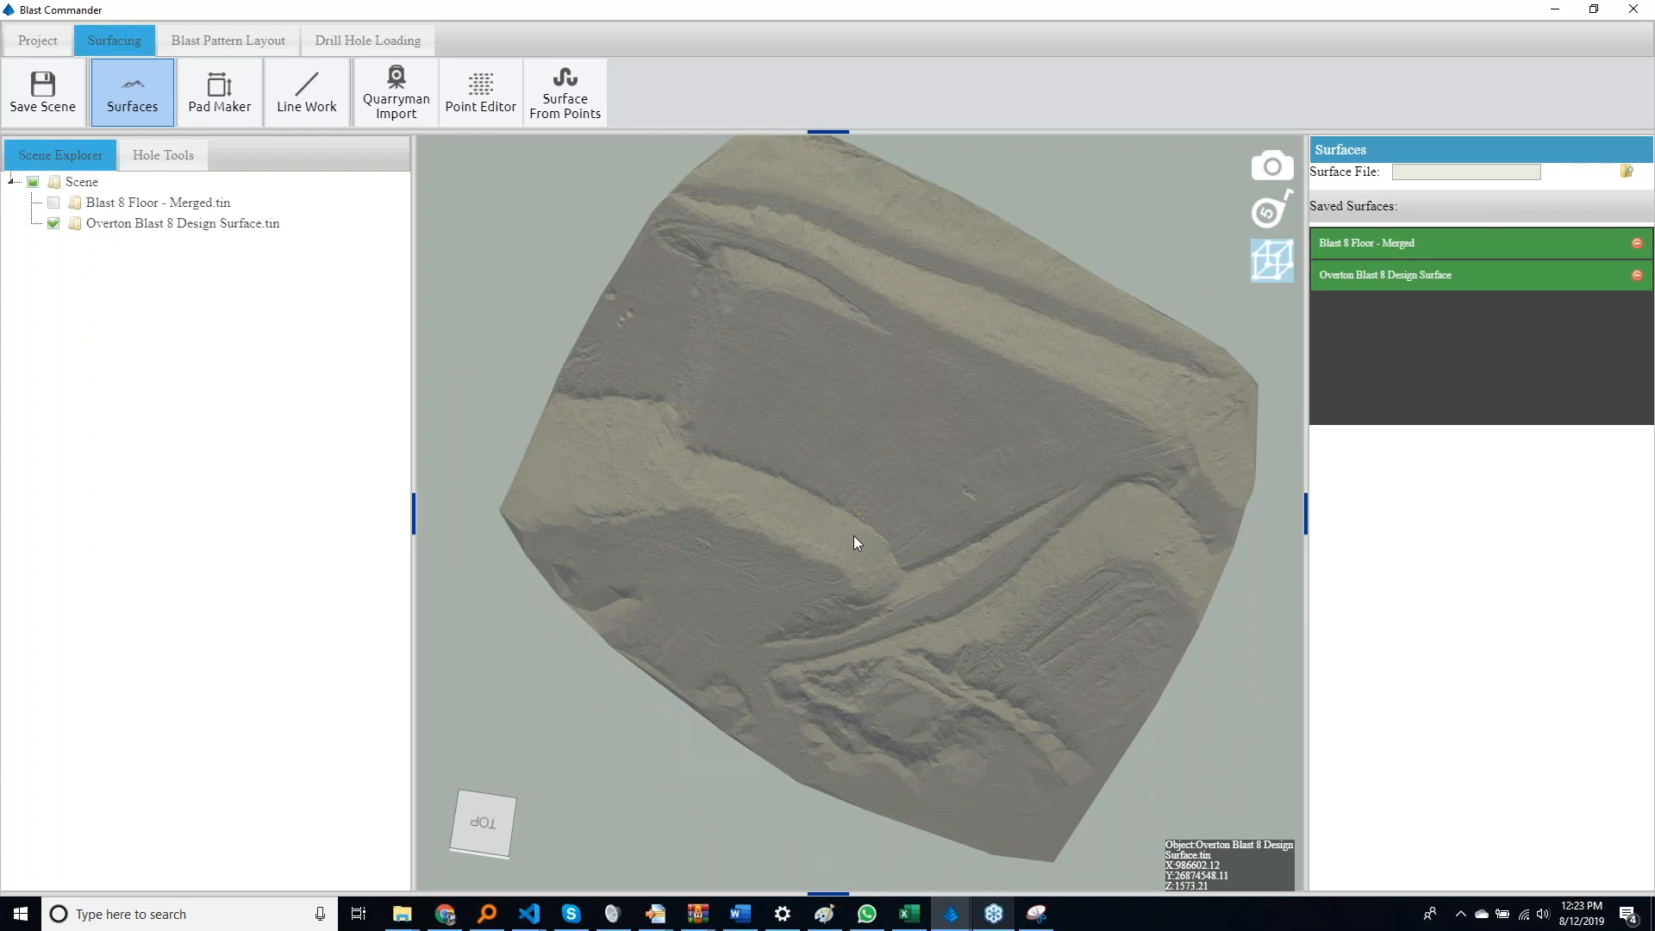
{"action": "middle_click_drag", "start_coordinate": [843, 495], "coordinate": [942, 528]}
{"action": "scroll", "coordinate": [912, 438], "scroll_direction": "up", "scroll_amount": 5}
{"action": "scroll", "coordinate": [979, 628], "scroll_direction": "down", "scroll_amount": 3}
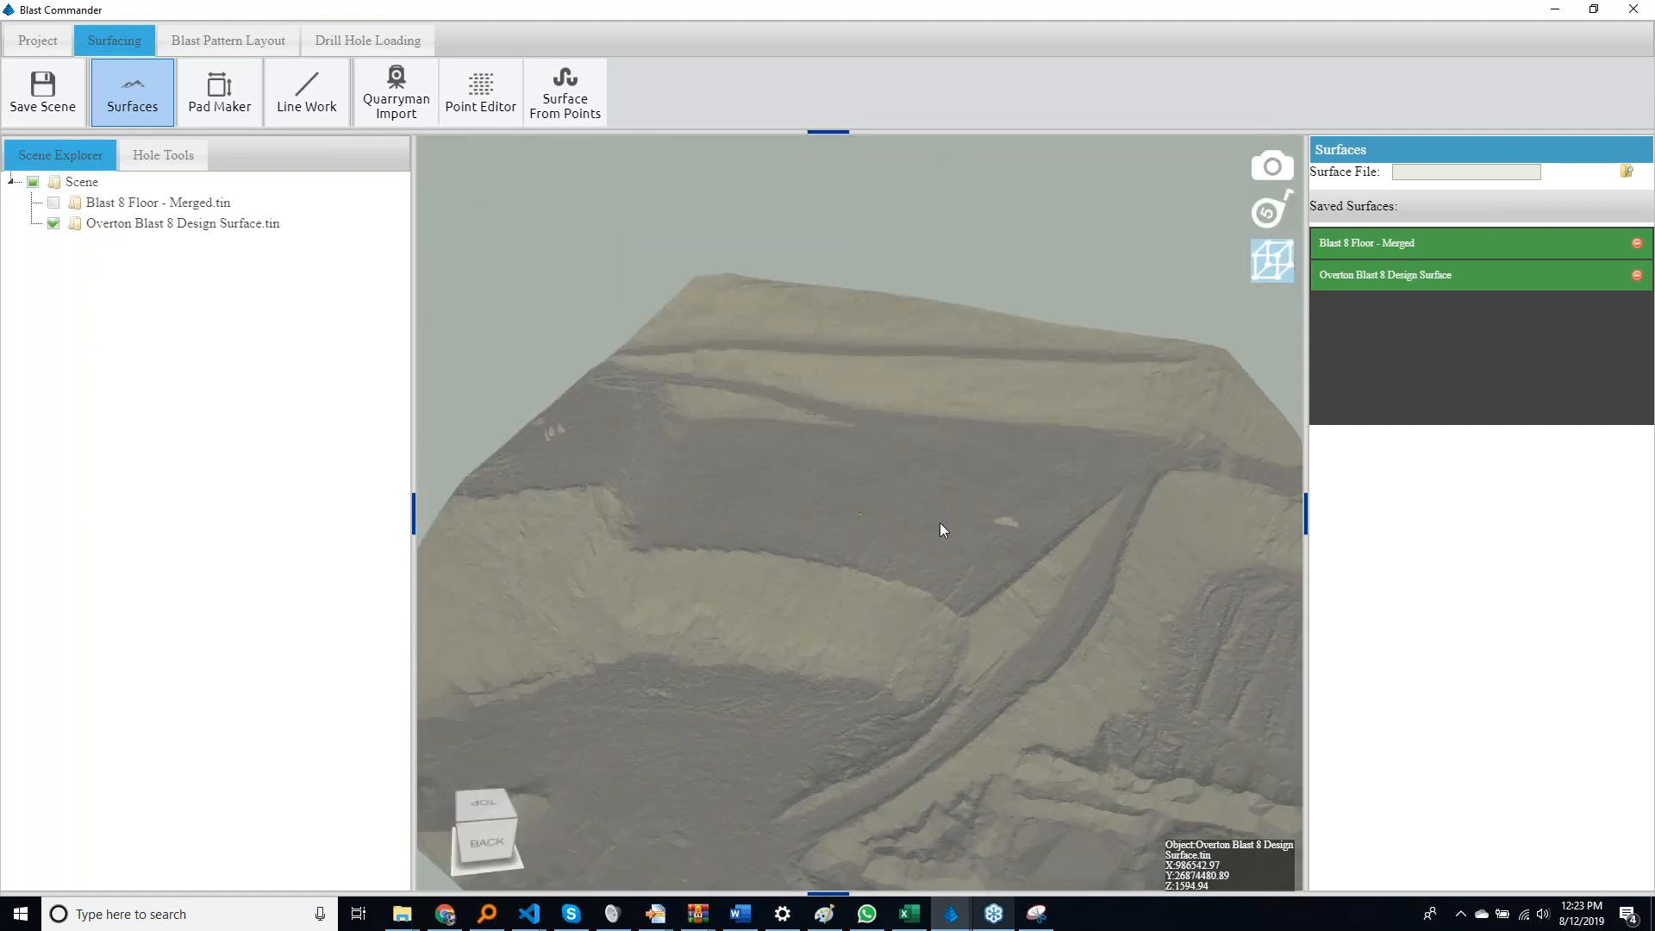
{"action": "middle_click_drag", "start_coordinate": [995, 514], "coordinate": [1094, 583]}
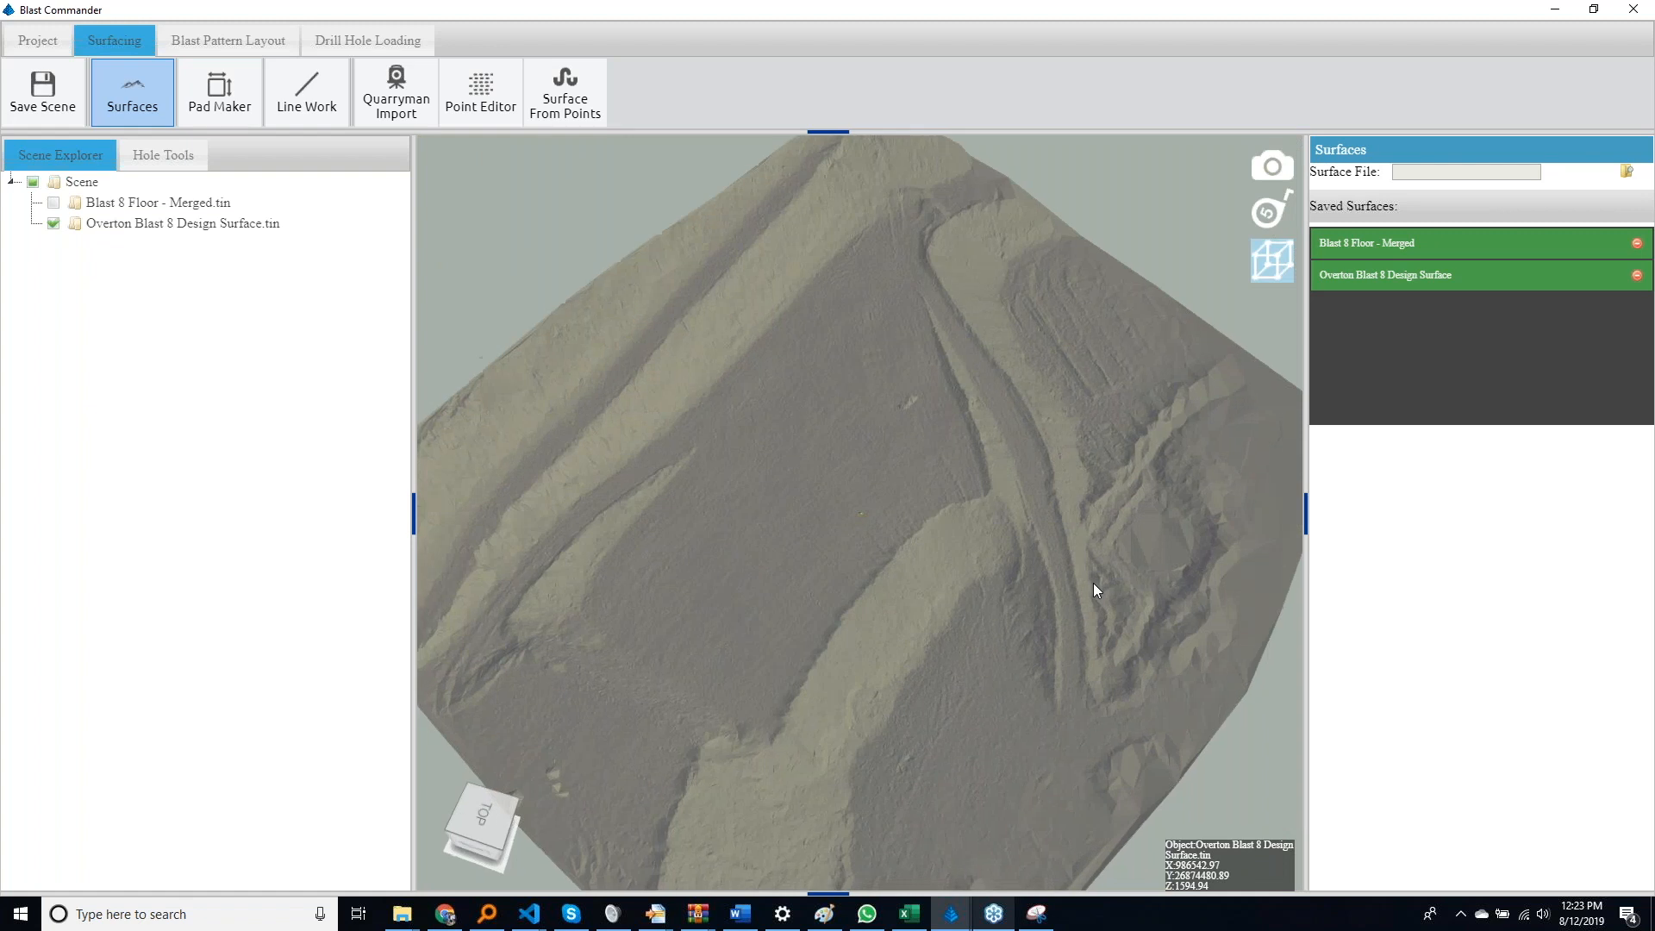
{"action": "scroll", "coordinate": [760, 507], "scroll_direction": "up", "scroll_amount": 5}
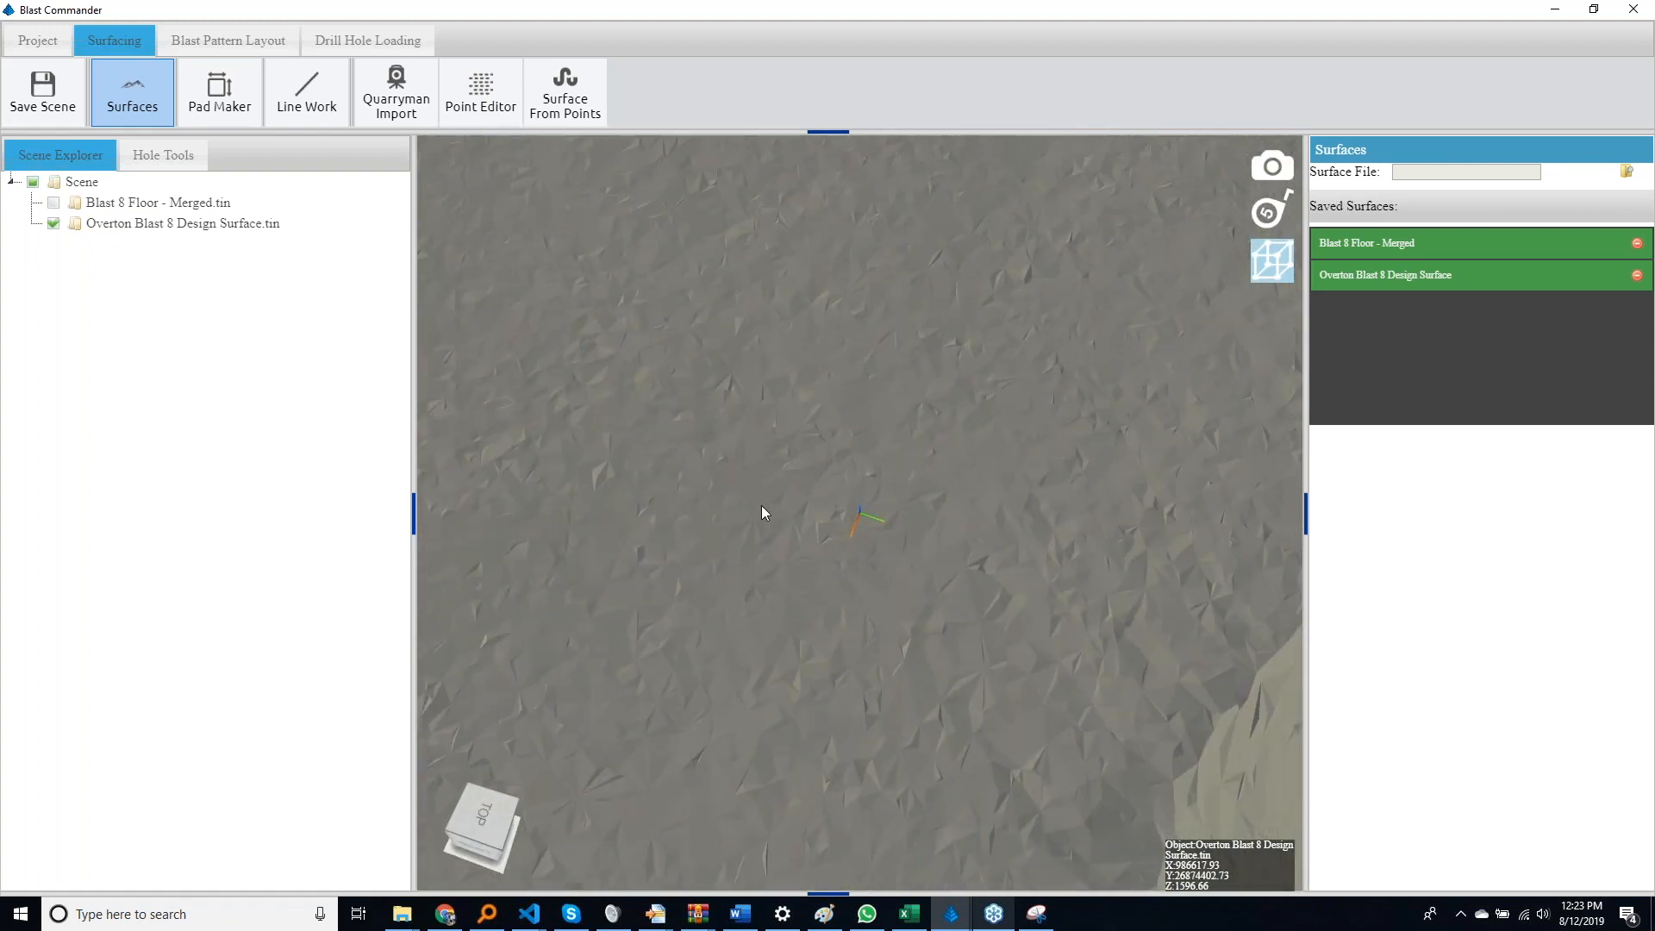
{"action": "mouse_move", "coordinate": [762, 505]}
{"action": "middle_mouse_down"}
{"action": "mouse_move", "coordinate": [742, 257]}
{"action": "mouse_move", "coordinate": [756, 437]}
{"action": "mouse_move", "coordinate": [779, 359]}
{"action": "mouse_move", "coordinate": [786, 406]}
{"action": "middle_mouse_up"}
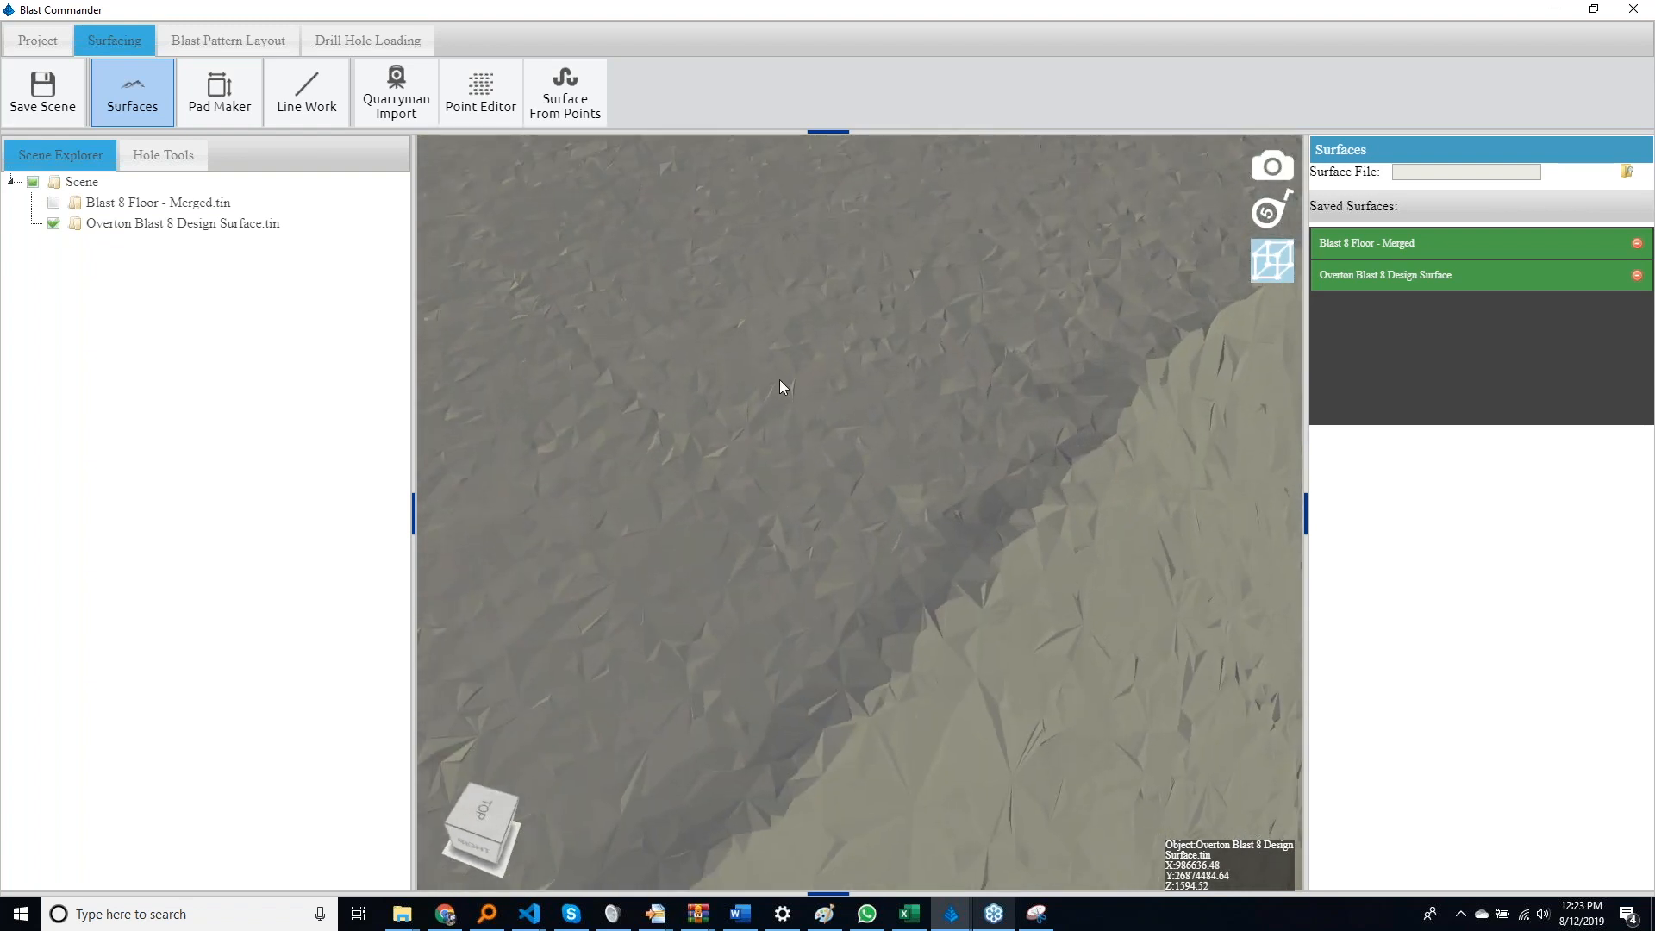
{"action": "scroll", "coordinate": [780, 380], "scroll_direction": "down", "scroll_amount": 5}
{"action": "scroll", "coordinate": [781, 386], "scroll_direction": "down", "scroll_amount": 5}
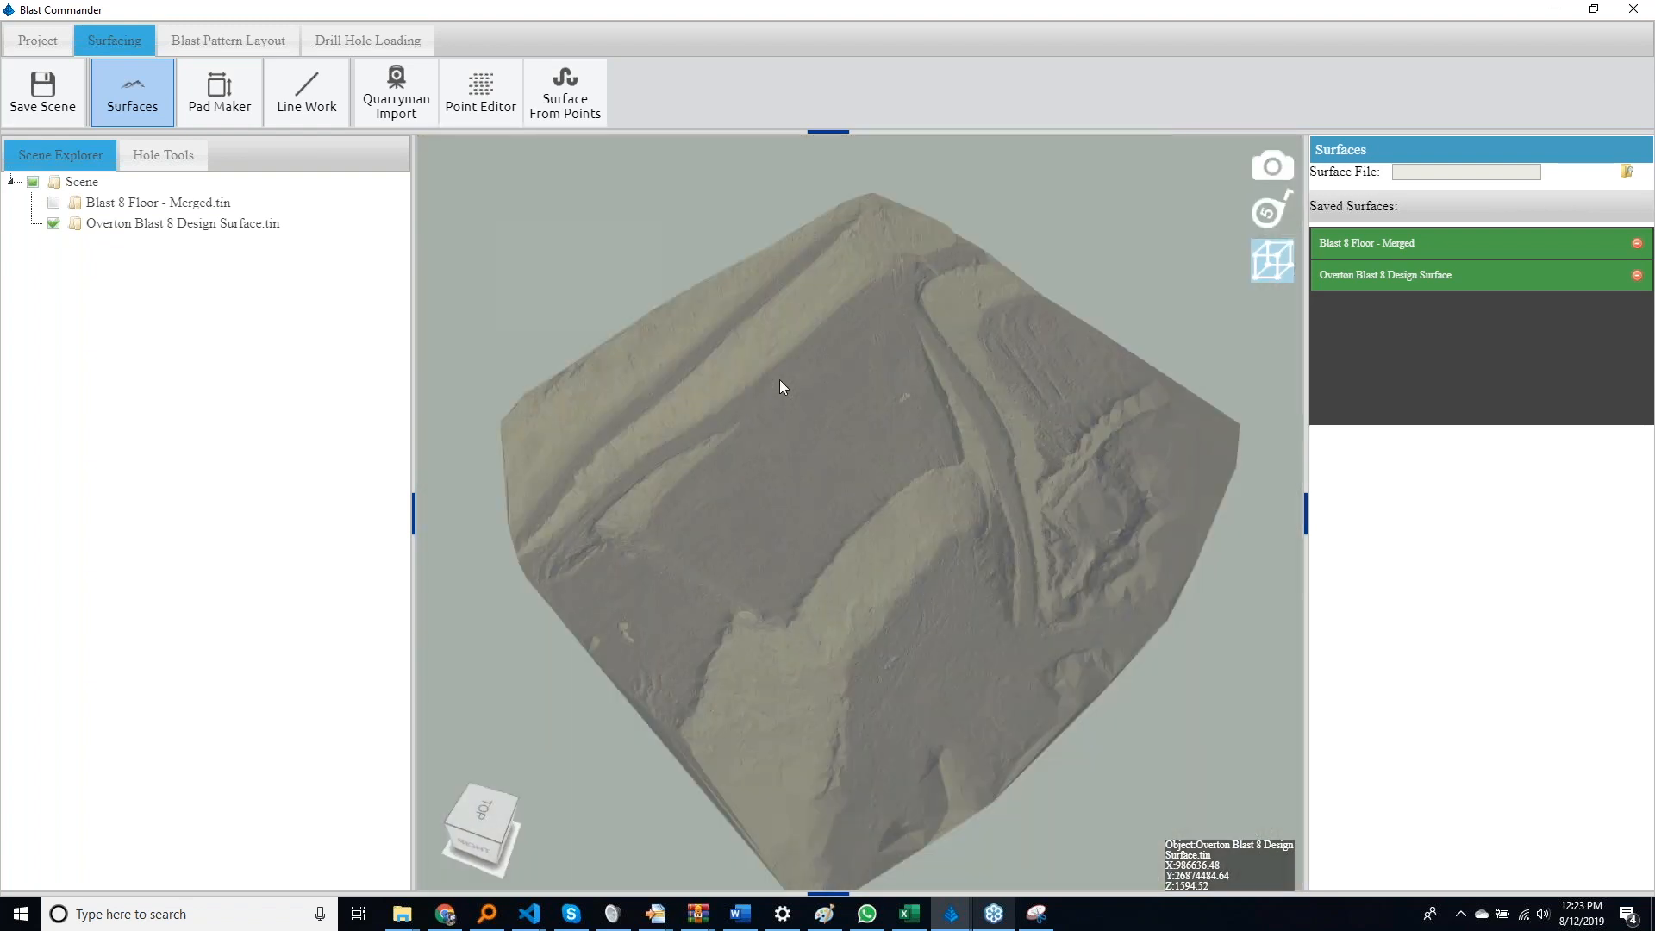
{"action": "middle_click_drag", "start_coordinate": [757, 380], "coordinate": [684, 431]}
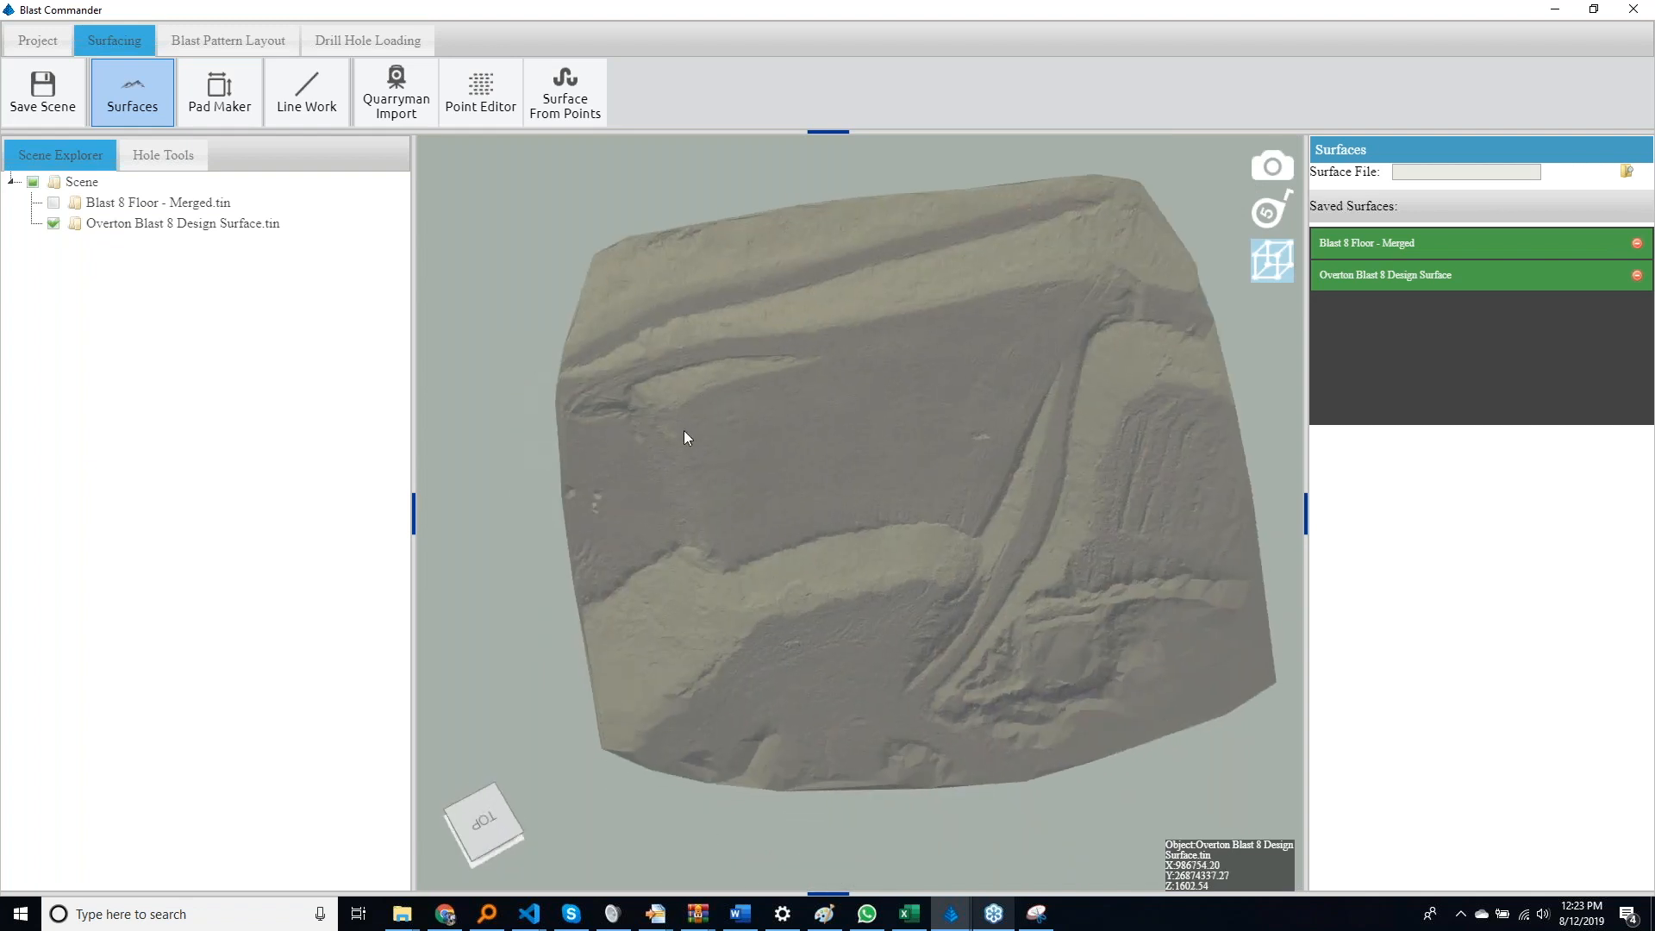
{"action": "middle_click_drag", "start_coordinate": [685, 427], "coordinate": [791, 338]}
Show Blast 8 Floor - Merged and hide the Overton Blast 8 Design Surface to view the flat blast floor up close
{"action": "left_click", "coordinate": [53, 203]}
{"action": "left_click", "coordinate": [53, 224]}
{"action": "middle_click_drag", "start_coordinate": [648, 578], "coordinate": [923, 706]}
{"action": "scroll", "coordinate": [880, 693], "scroll_direction": "up", "scroll_amount": 3}
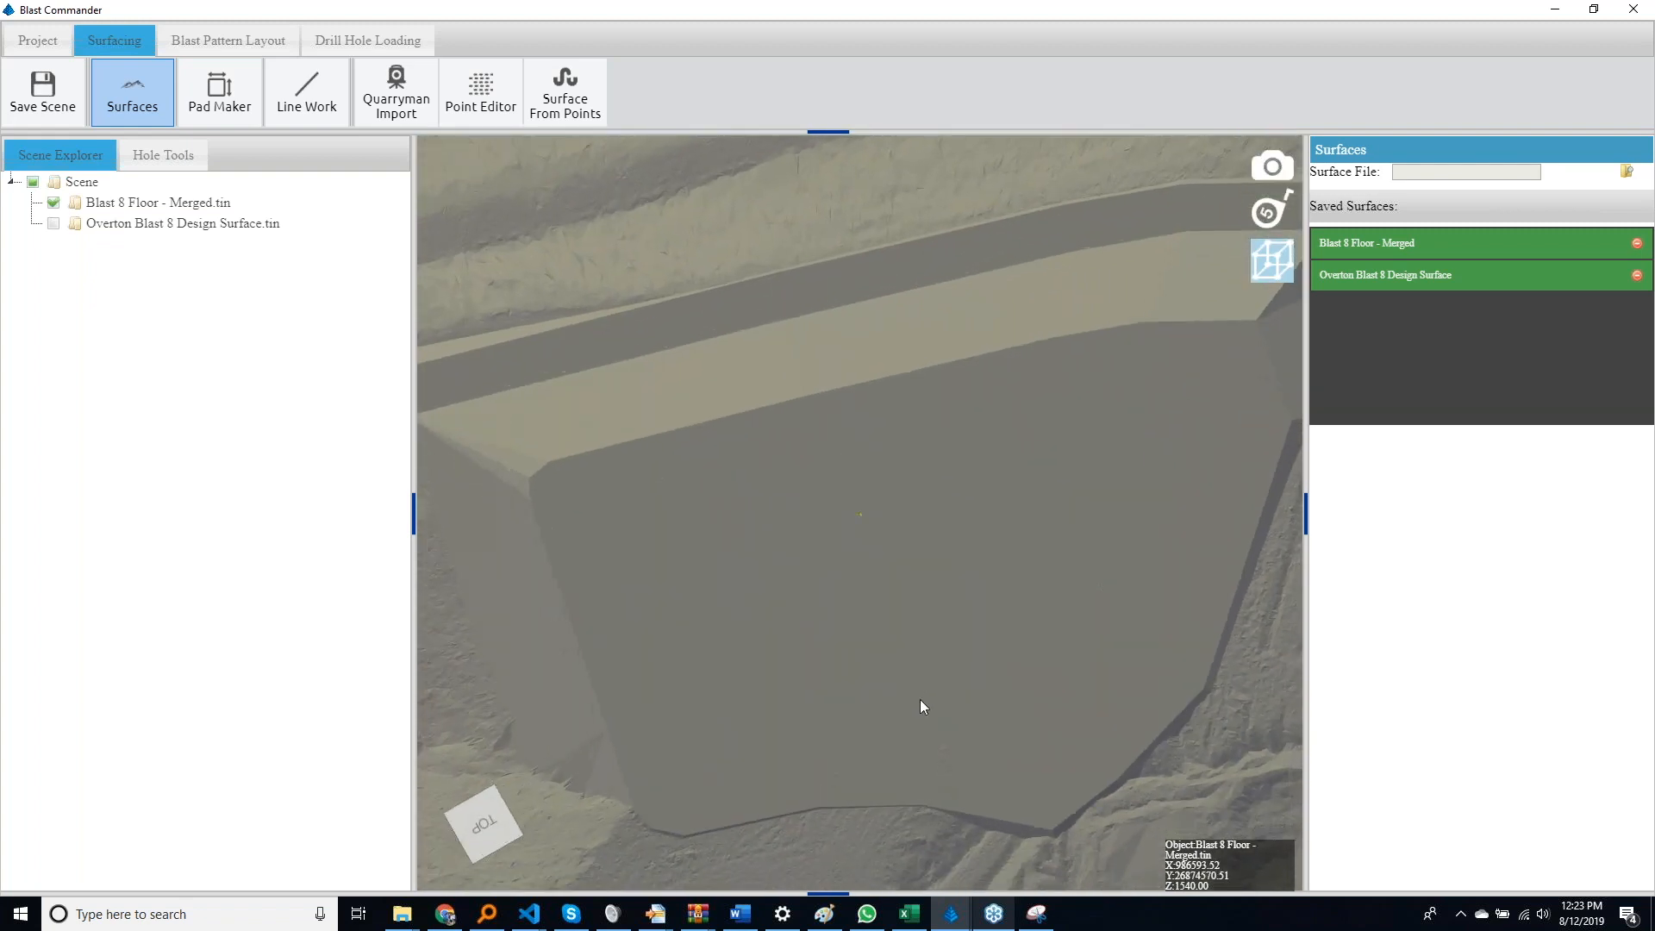
Examine Blast 8 Floor - Merged from several angles, briefly overlaying the Overton Blast 8 Design Surface to compare the two
{"action": "middle_click_drag", "start_coordinate": [953, 650], "coordinate": [653, 666]}
{"action": "scroll", "coordinate": [716, 649], "scroll_direction": "down", "scroll_amount": 3}
{"action": "middle_click_drag", "start_coordinate": [771, 592], "coordinate": [568, 459]}
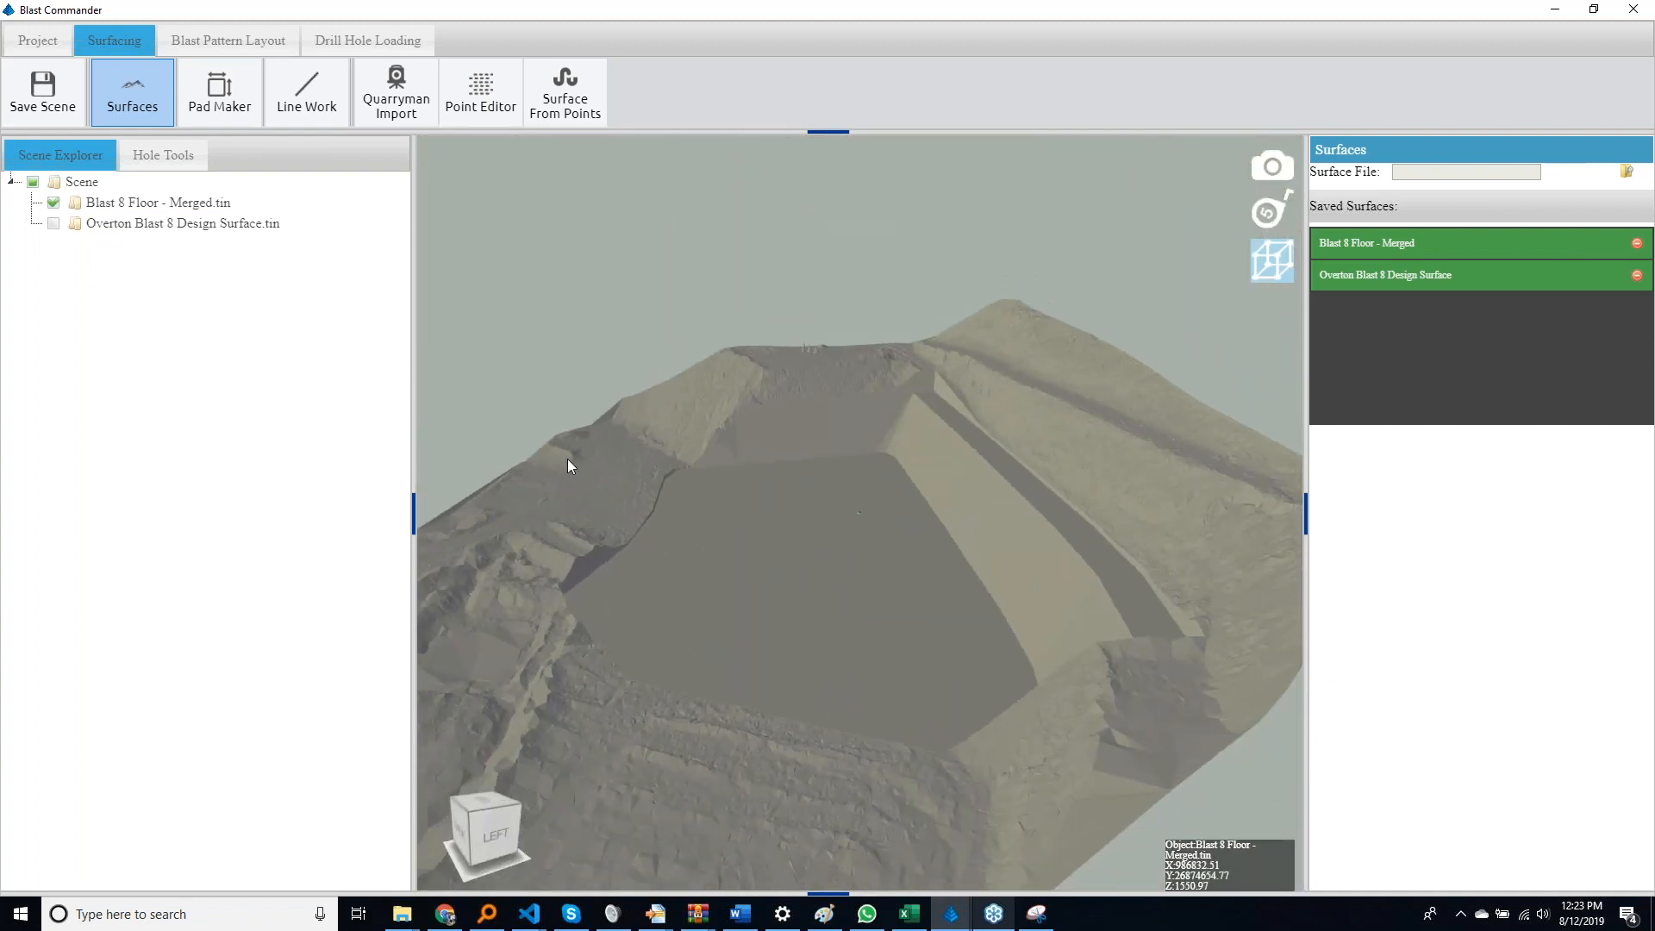
{"action": "middle_click_drag", "start_coordinate": [598, 493], "coordinate": [845, 712]}
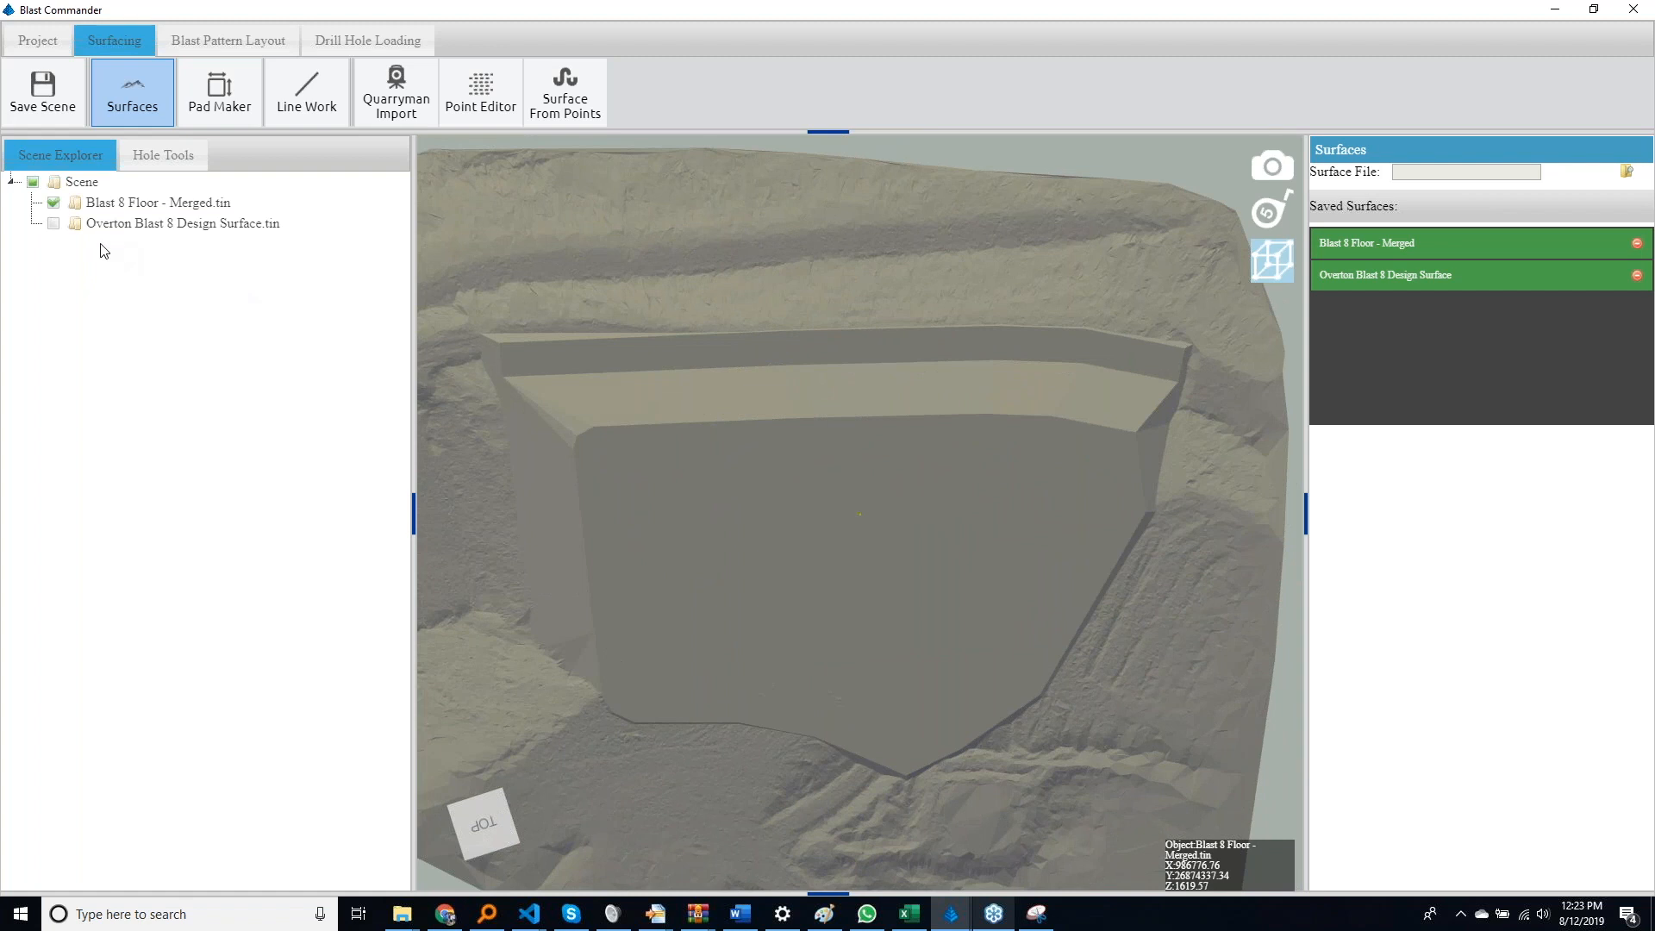
{"action": "left_click", "coordinate": [53, 224]}
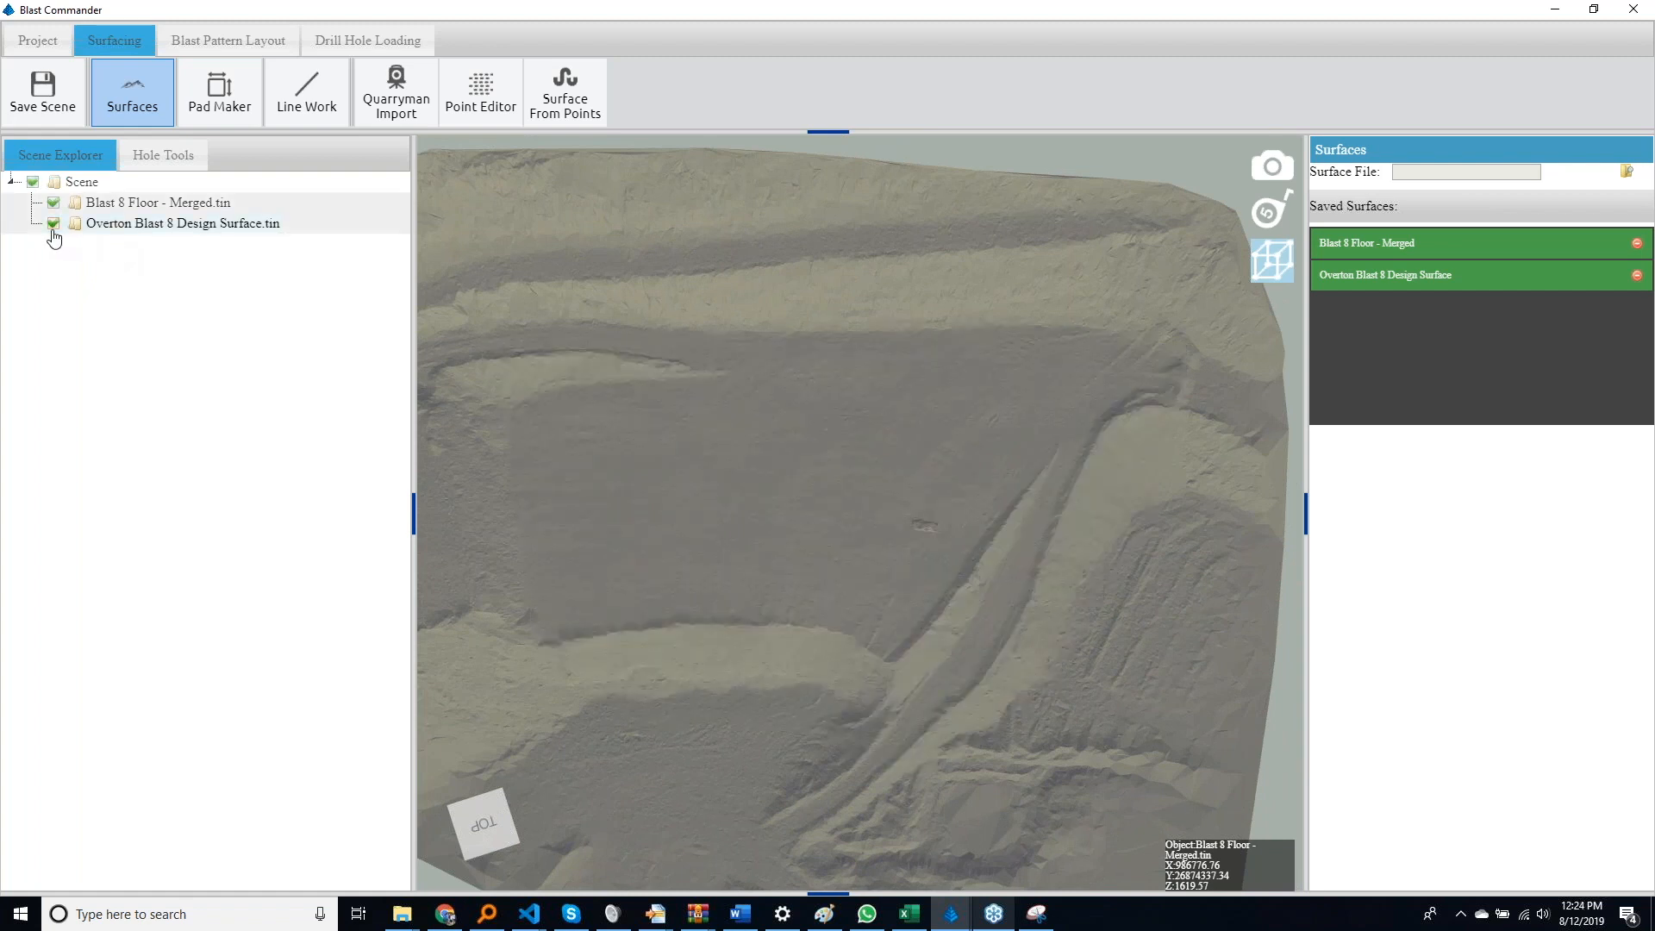
{"action": "left_click", "coordinate": [52, 226]}
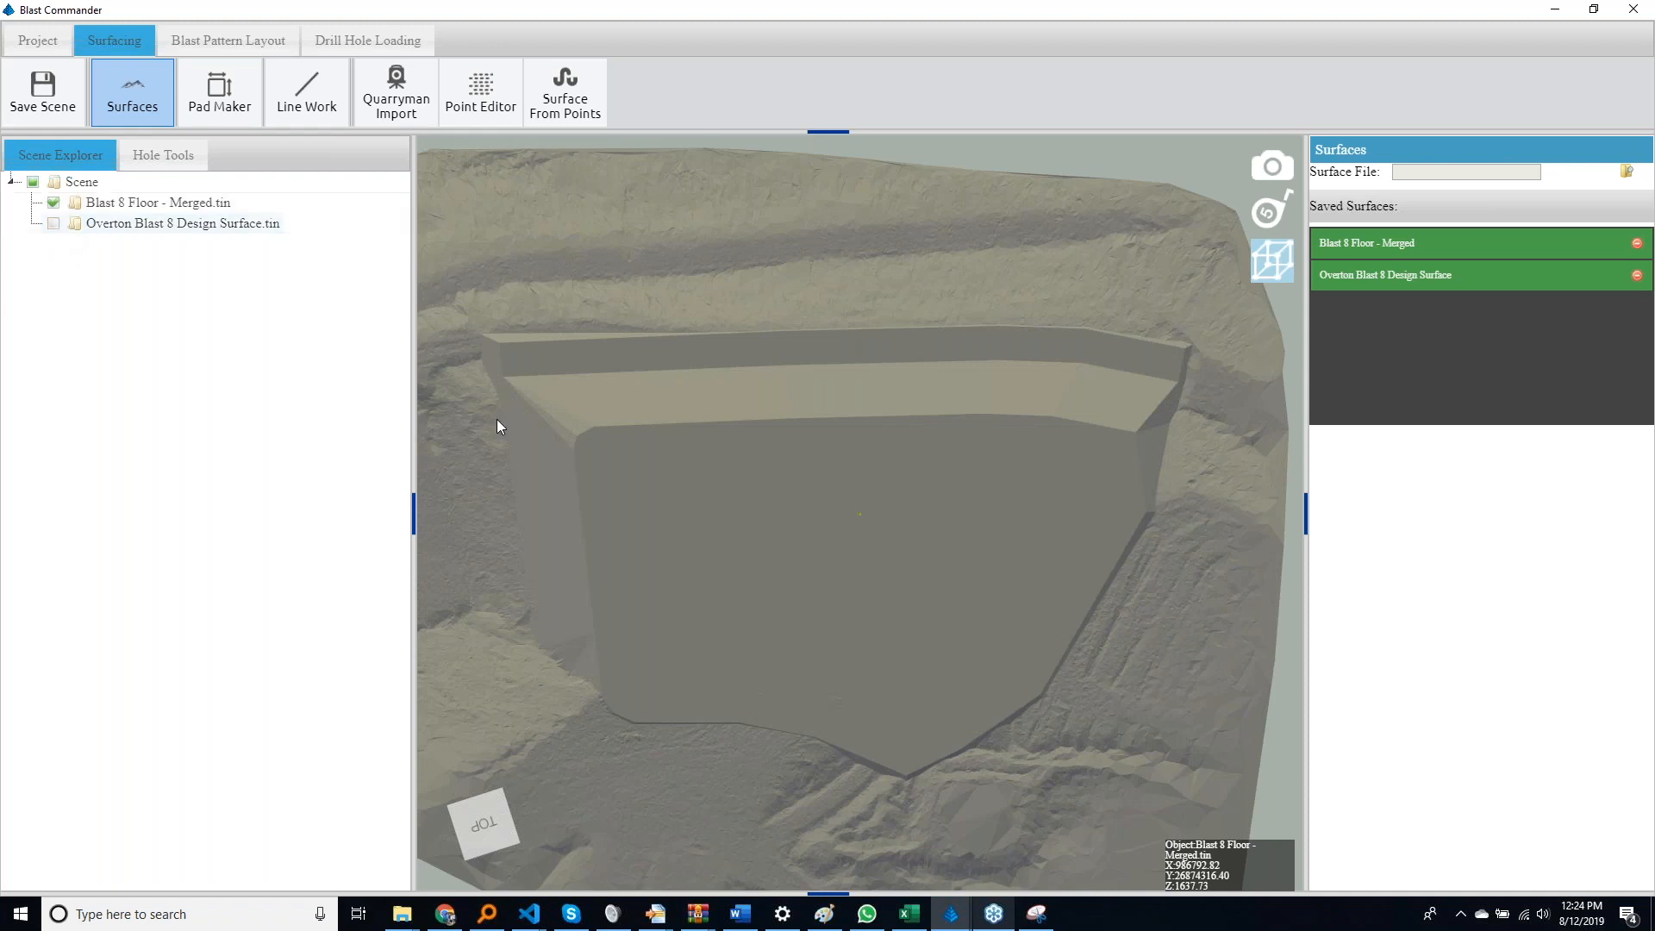
{"action": "middle_click_drag", "start_coordinate": [897, 442], "coordinate": [767, 309]}
{"action": "middle_click_drag", "start_coordinate": [763, 478], "coordinate": [950, 443]}
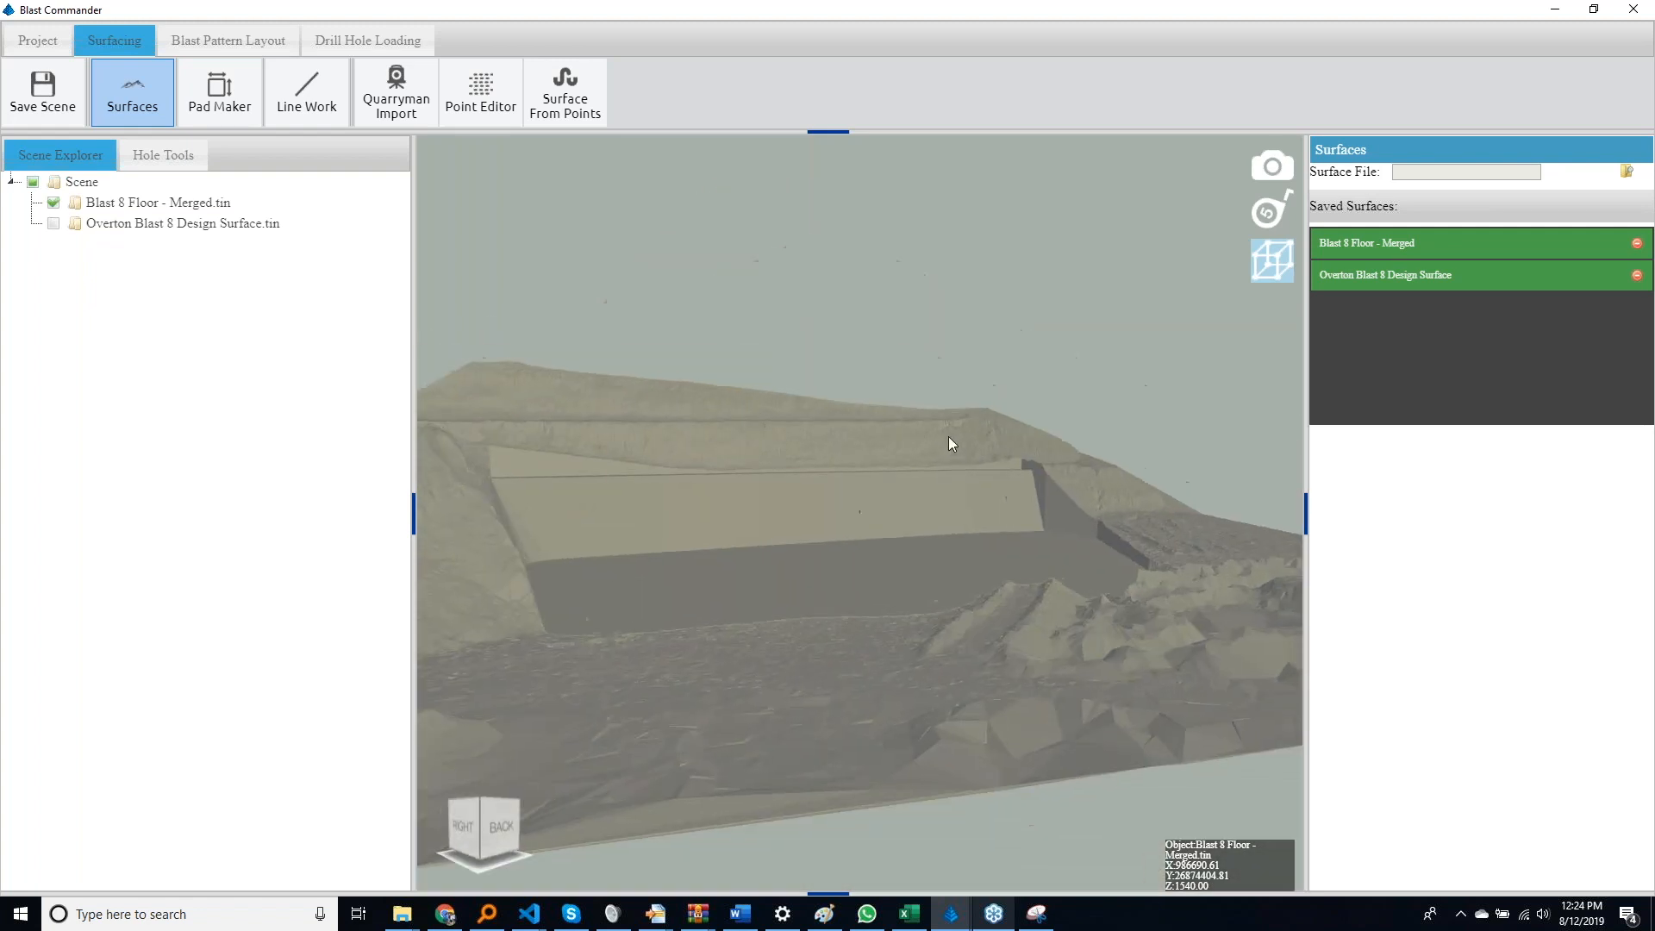
{"action": "middle_click_drag", "start_coordinate": [543, 351], "coordinate": [805, 624]}
Show the Overton Blast 8 Design Surface together with Blast 8 Floor - Merged, viewing the bench from above and obliquely
{"action": "left_click", "coordinate": [53, 223]}
{"action": "left_click", "coordinate": [483, 814]}
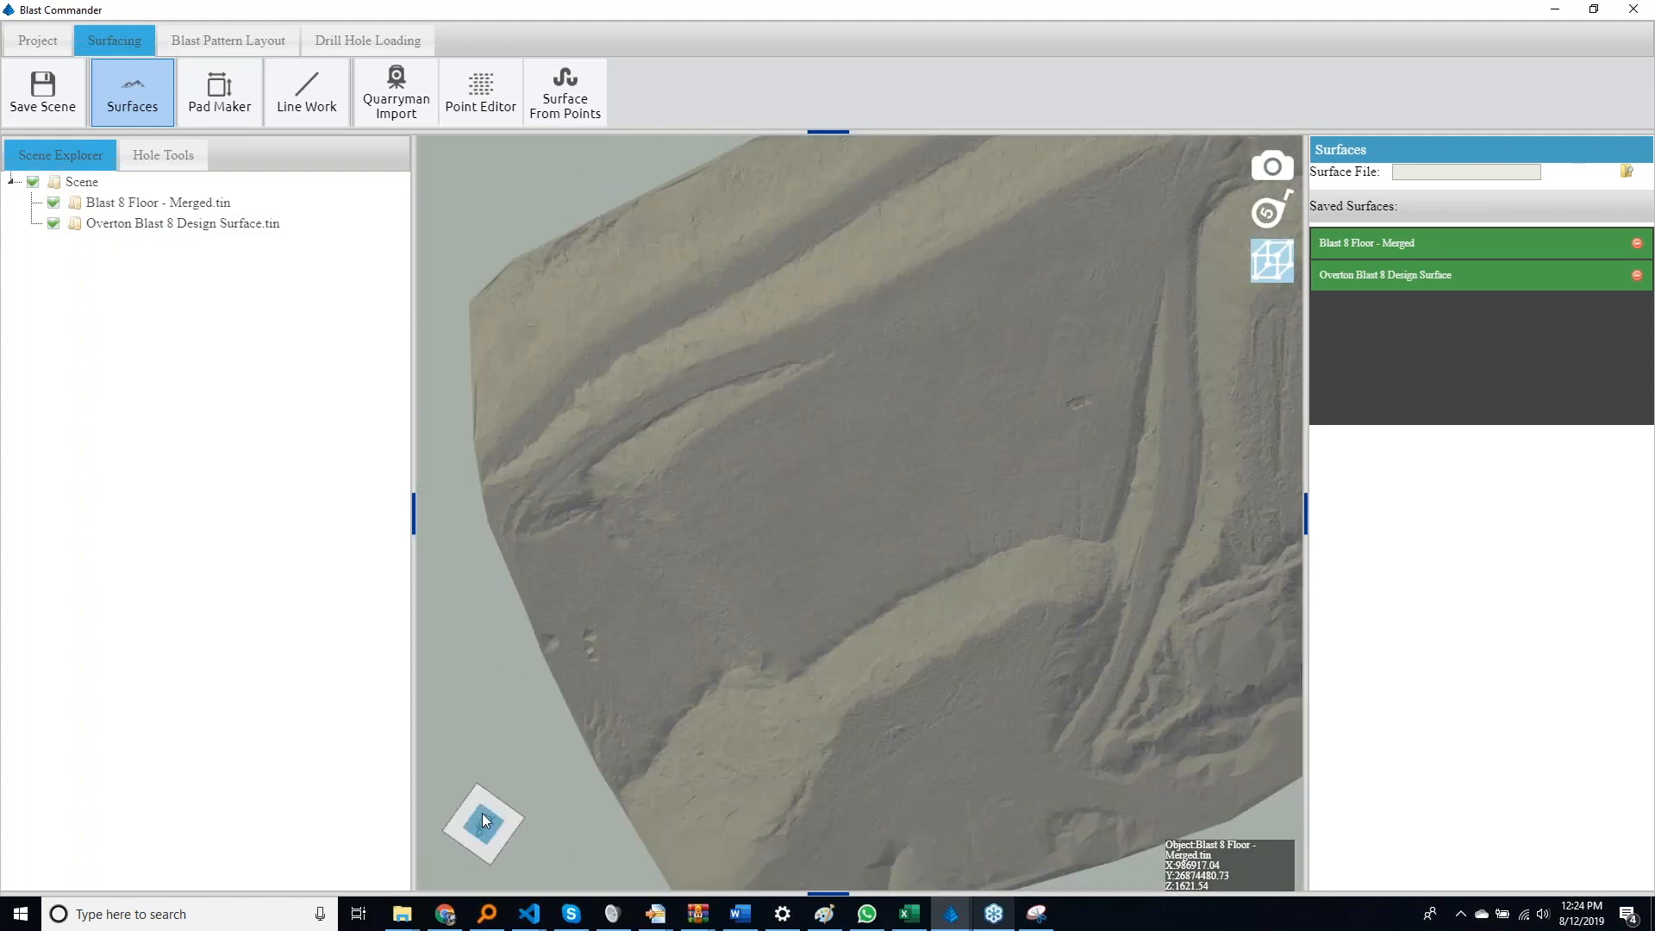
{"action": "left_click", "coordinate": [508, 804]}
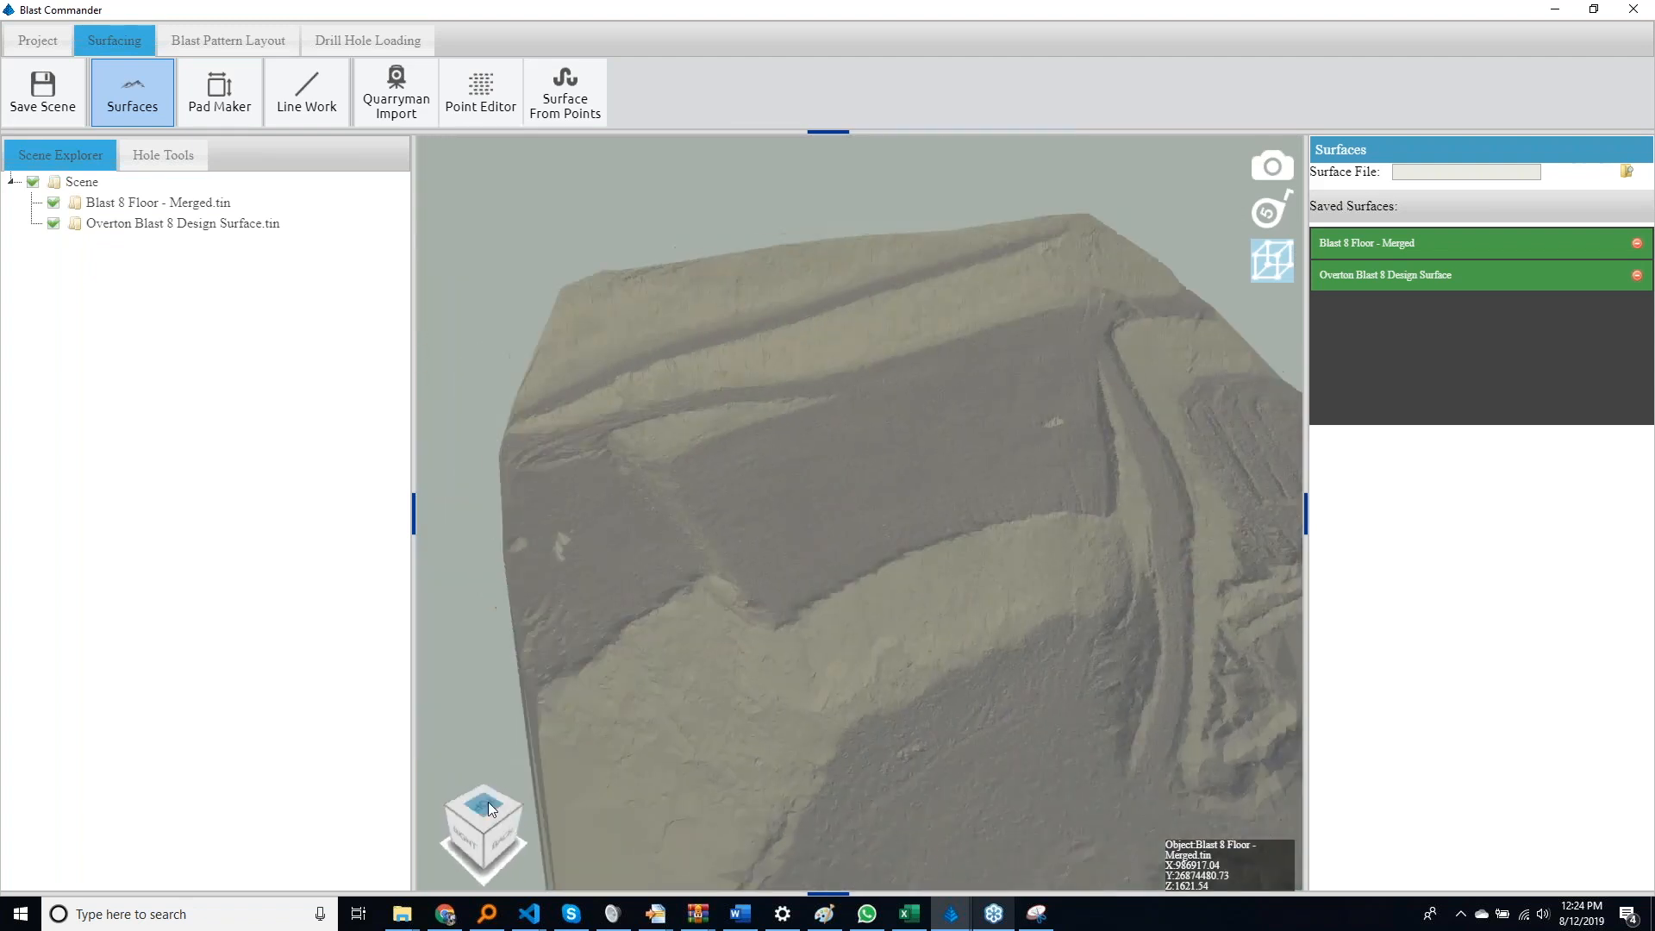
{"action": "left_click", "coordinate": [511, 808]}
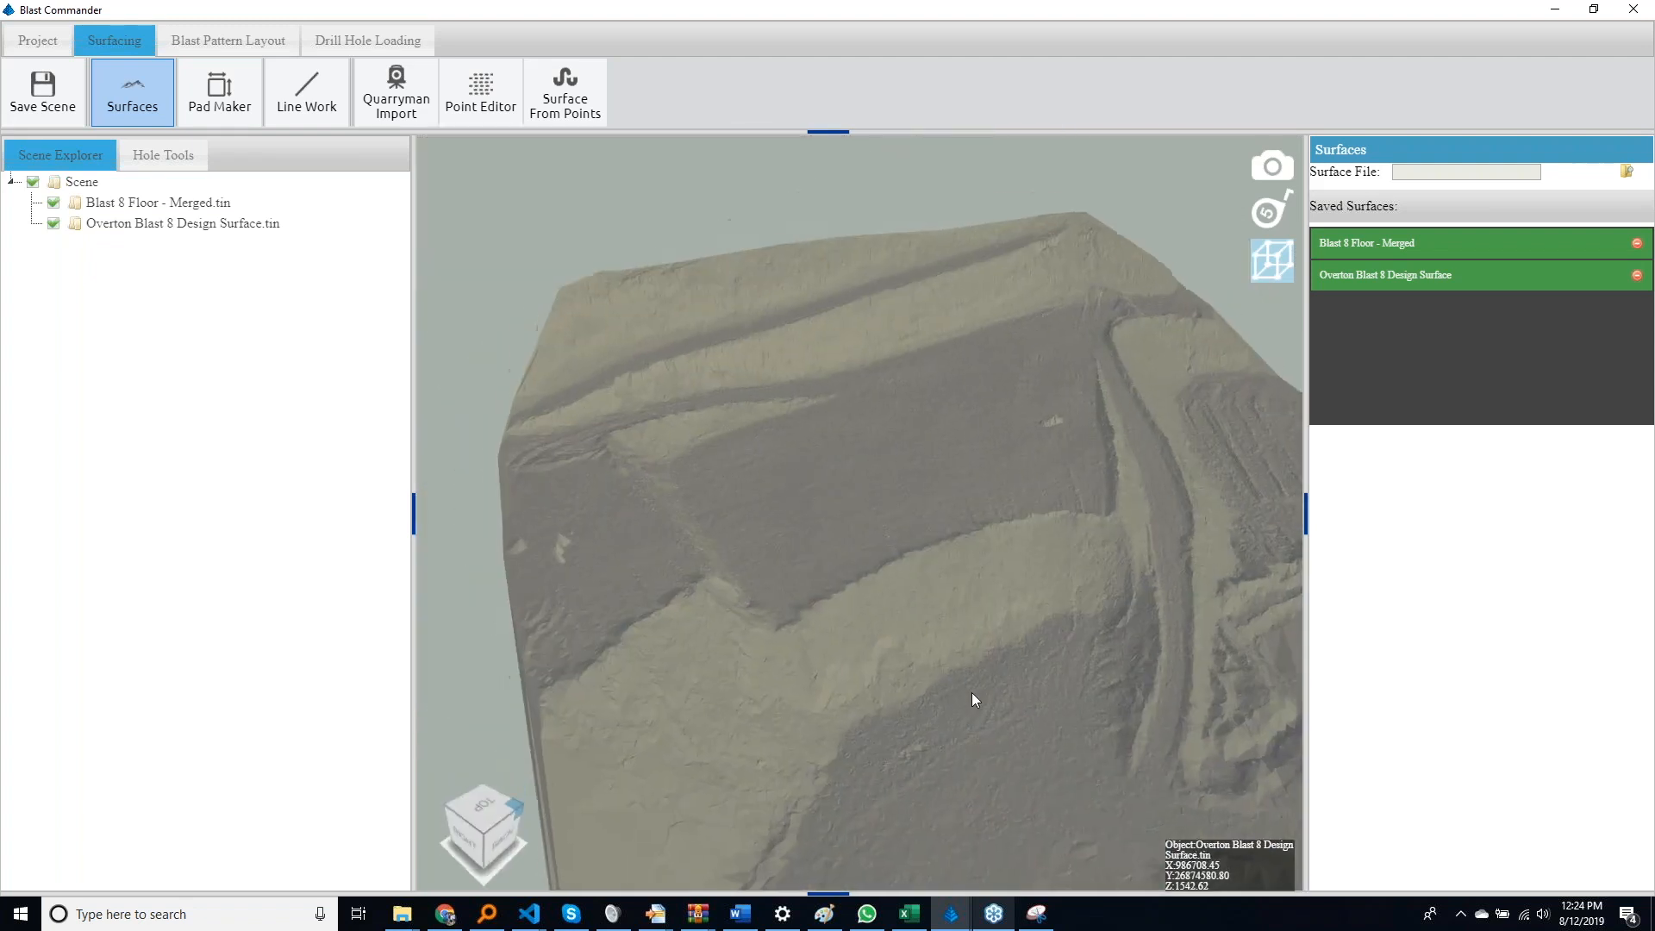
Switch to blast pattern layout and choose Overton Blast 8 Design Surface.tin as the topography grid
{"action": "left_click", "coordinate": [235, 48]}
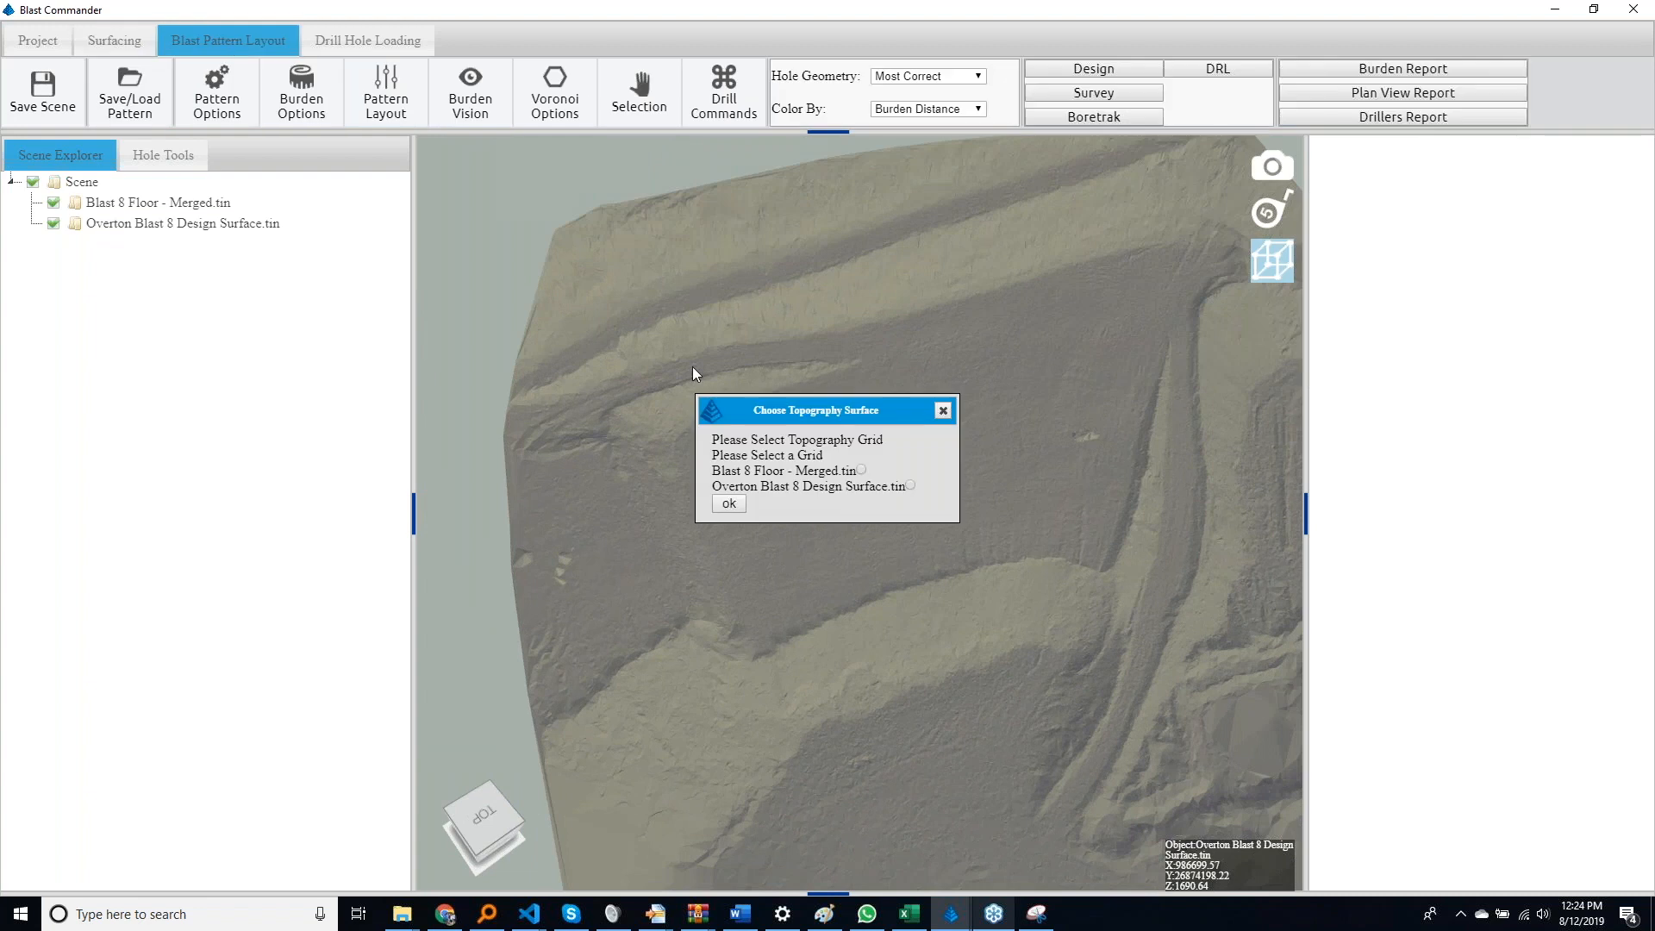
{"action": "left_click", "coordinate": [910, 486]}
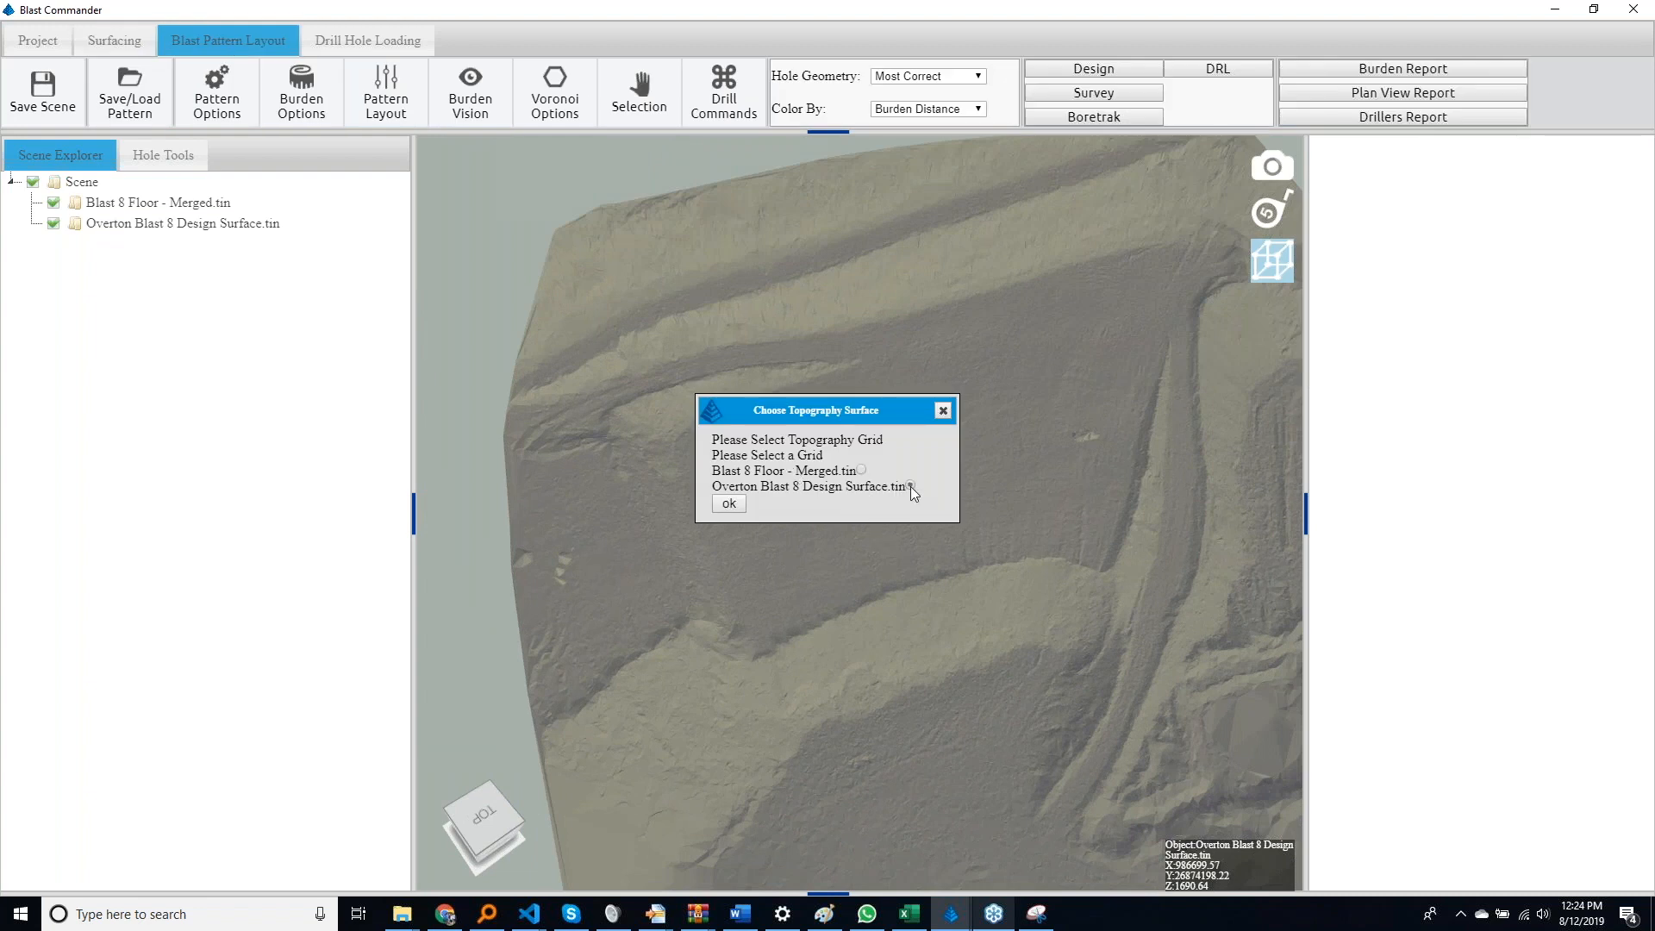
{"action": "left_click", "coordinate": [727, 505]}
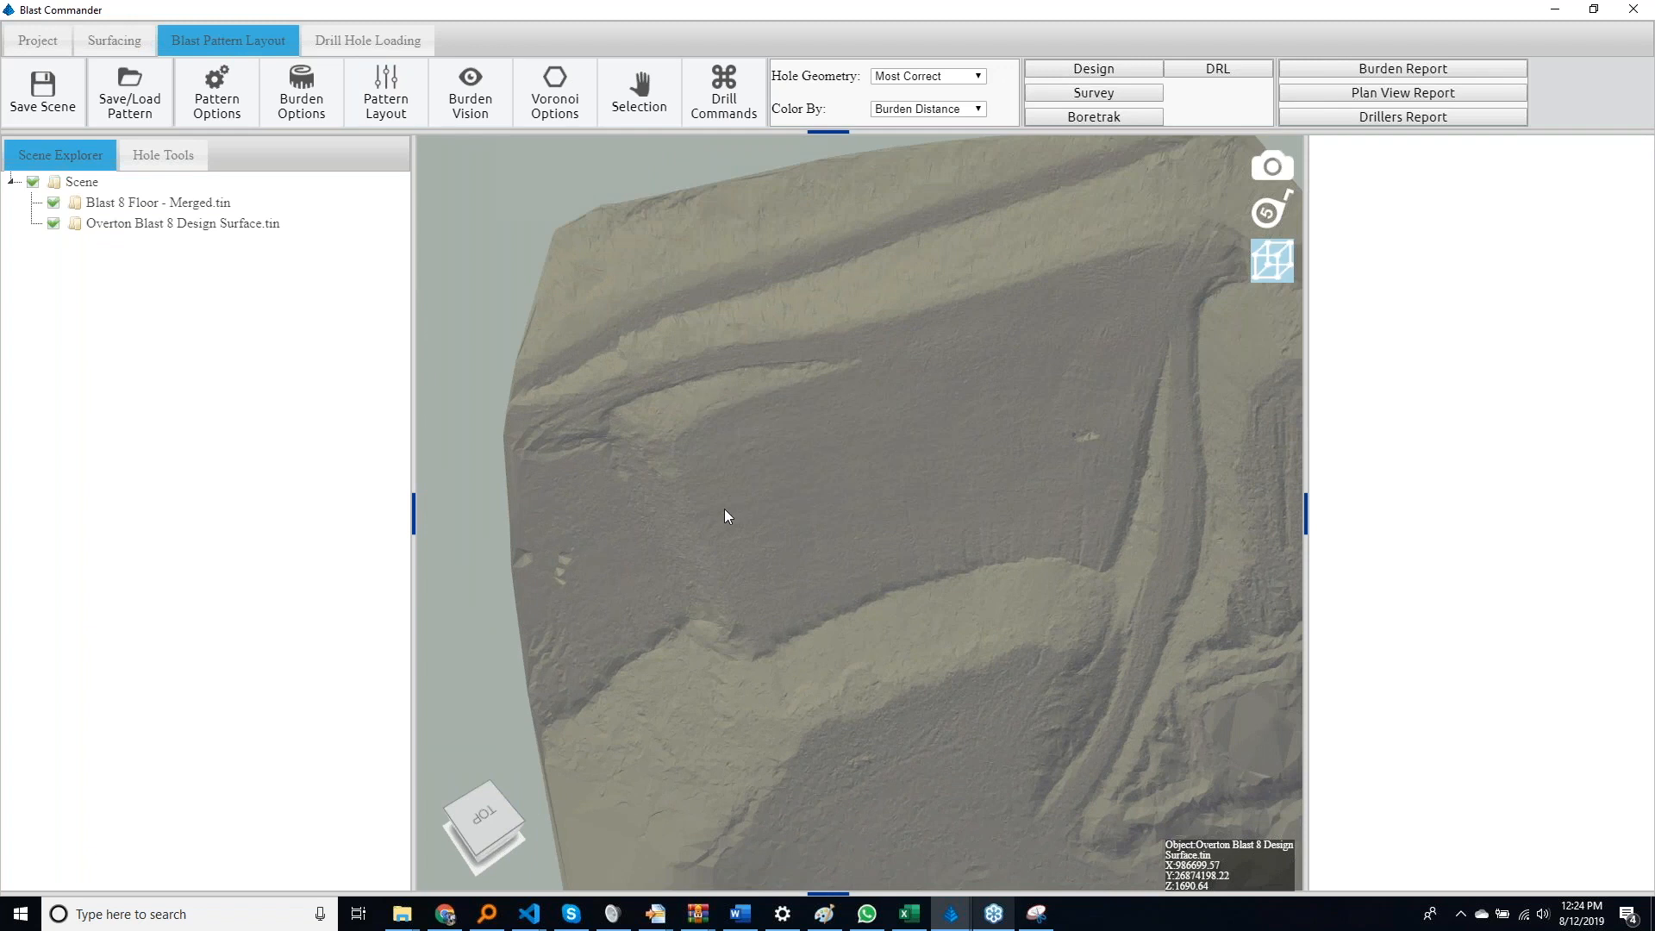
{"action": "middle_click_drag", "start_coordinate": [717, 481], "coordinate": [695, 454]}
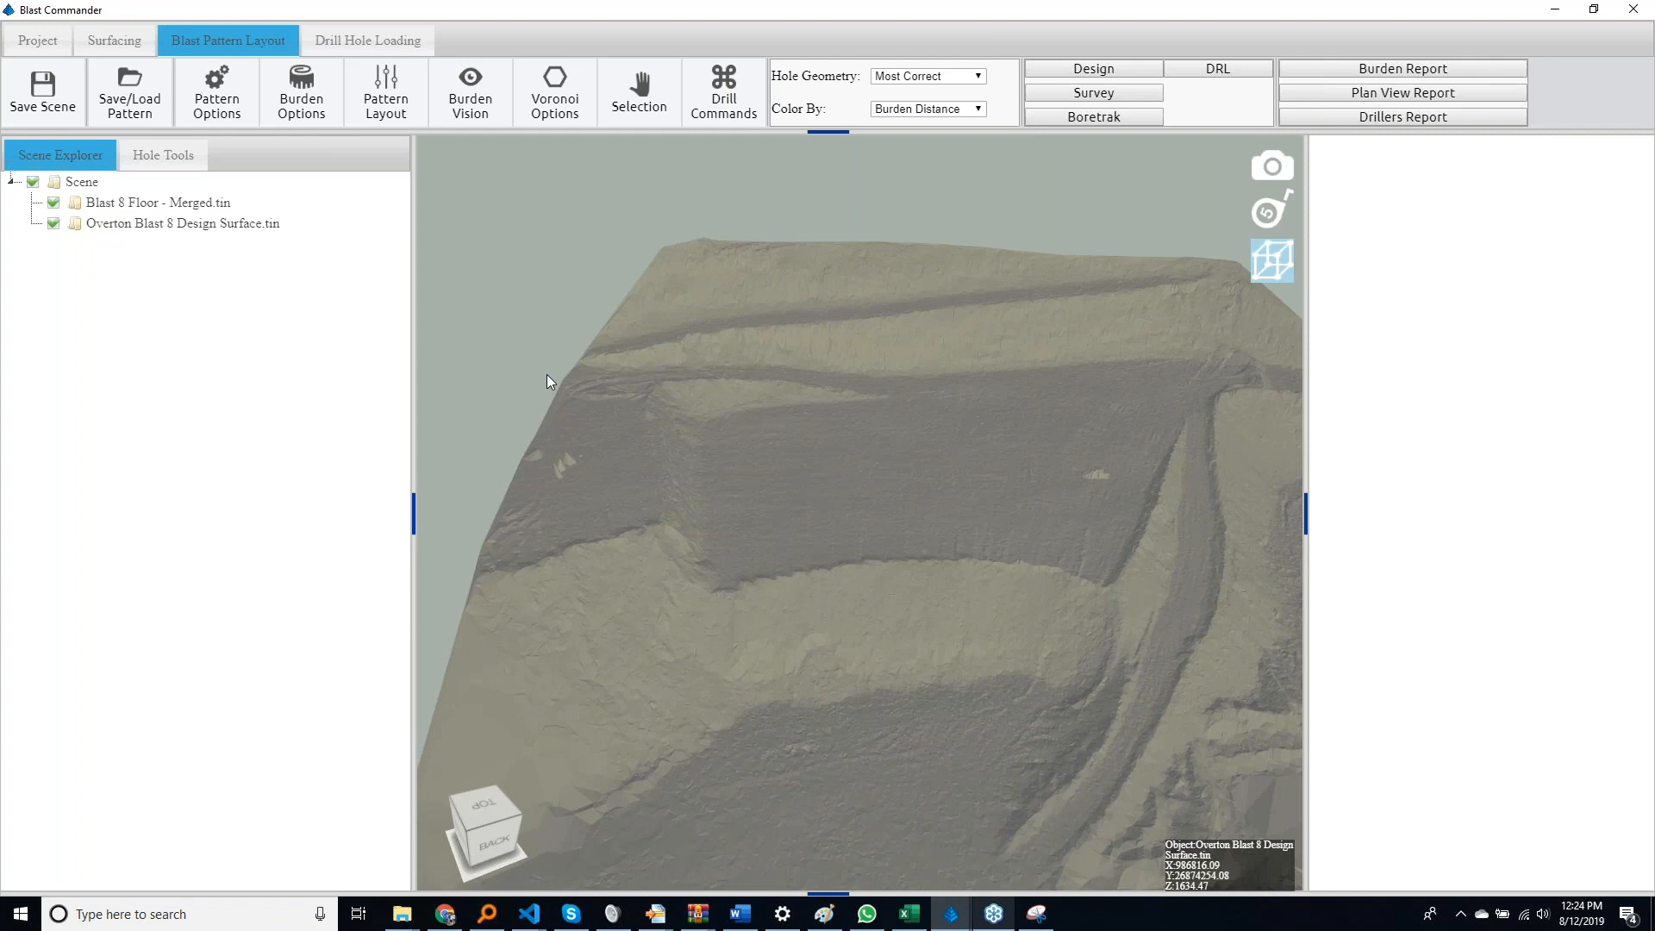
{"action": "middle_click_drag", "start_coordinate": [547, 376], "coordinate": [521, 536]}
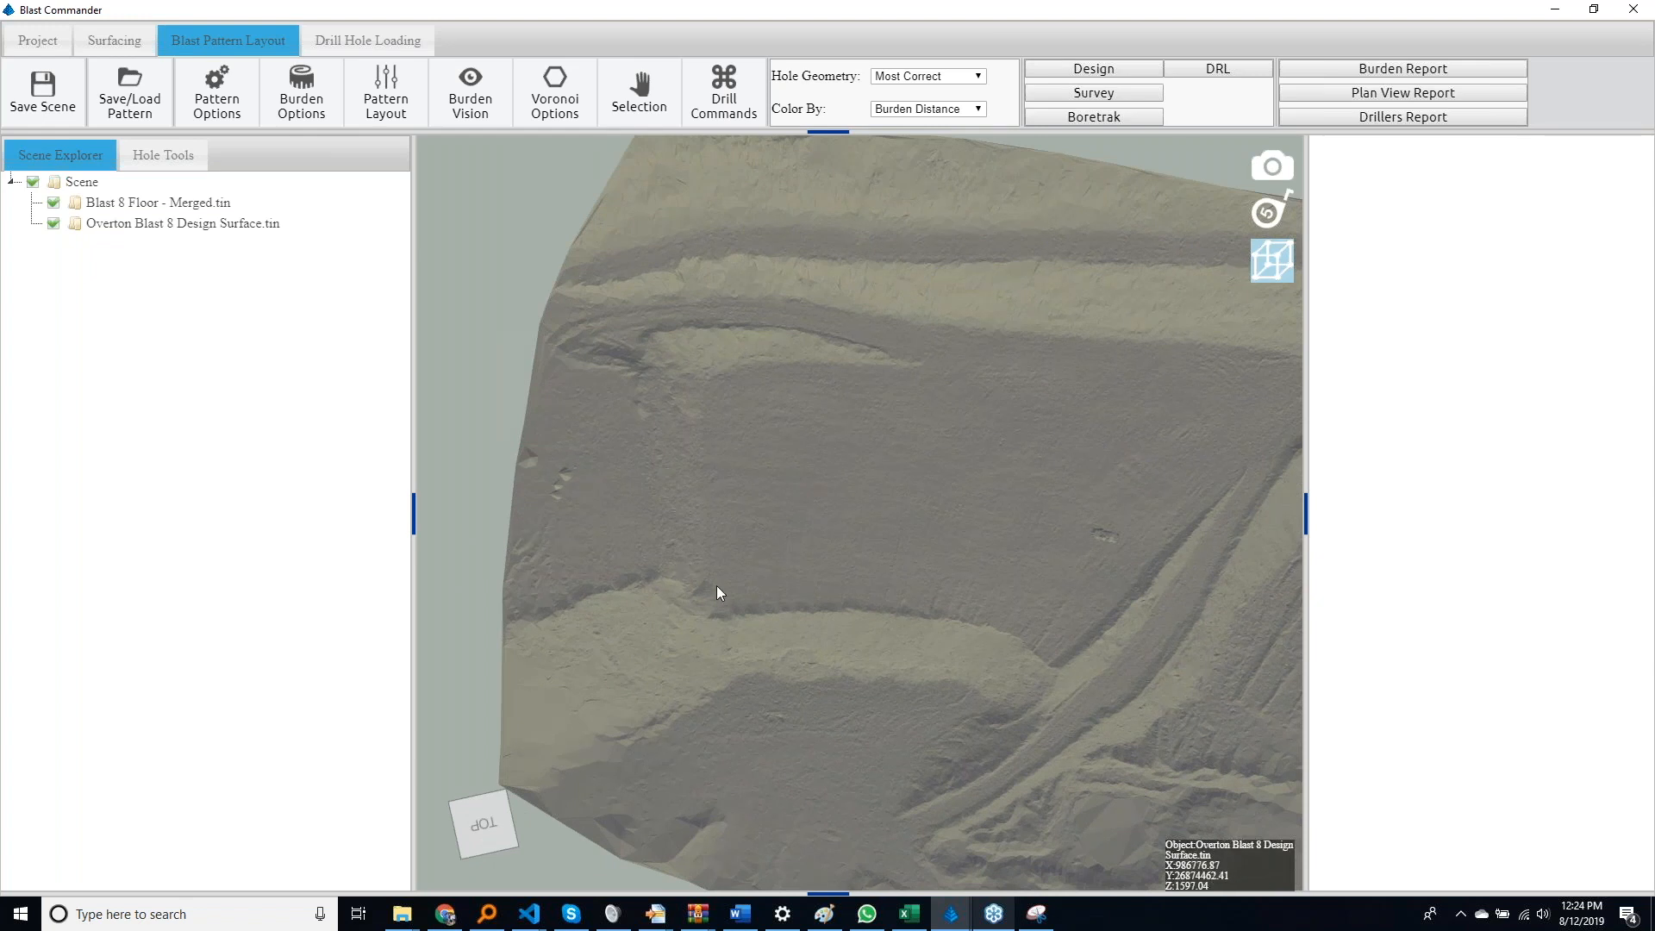
{"action": "mouse_move", "coordinate": [793, 499]}
{"action": "middle_mouse_down"}
{"action": "mouse_move", "coordinate": [793, 485]}
{"action": "mouse_move", "coordinate": [789, 500]}
{"action": "middle_mouse_up"}
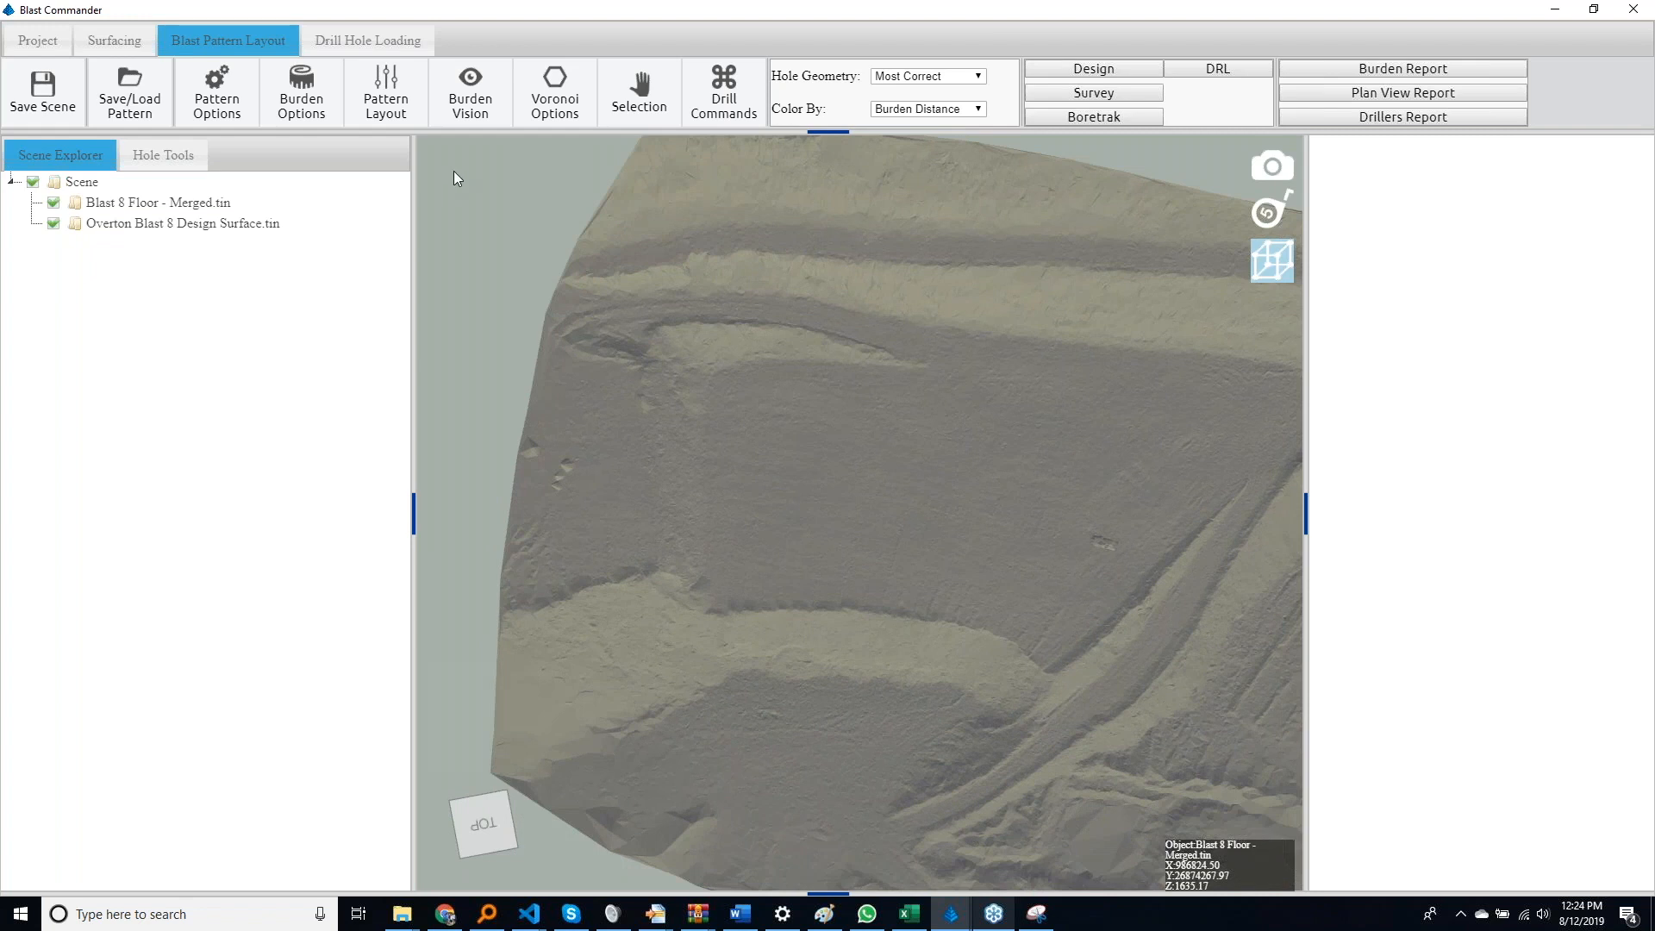
Open the pattern layout settings, start a free-hand blast boundary line and hide Blast 8 Floor - Merged
{"action": "left_click", "coordinate": [408, 126]}
{"action": "middle_click_drag", "start_coordinate": [794, 298], "coordinate": [807, 328]}
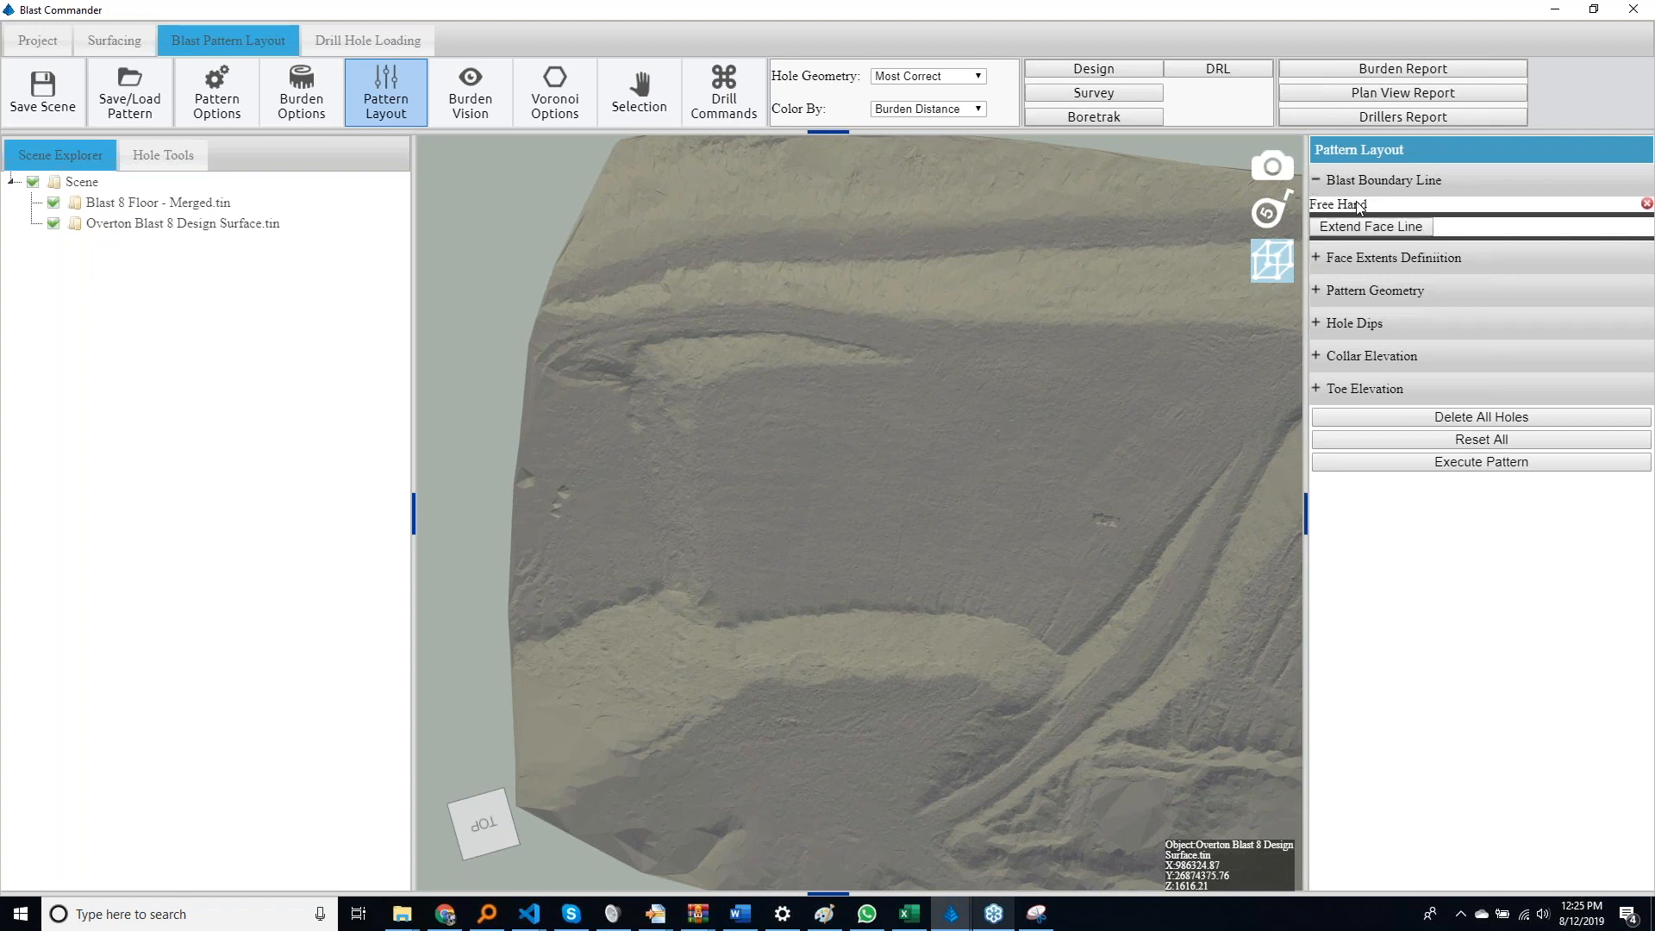
{"action": "left_click", "coordinate": [1359, 205]}
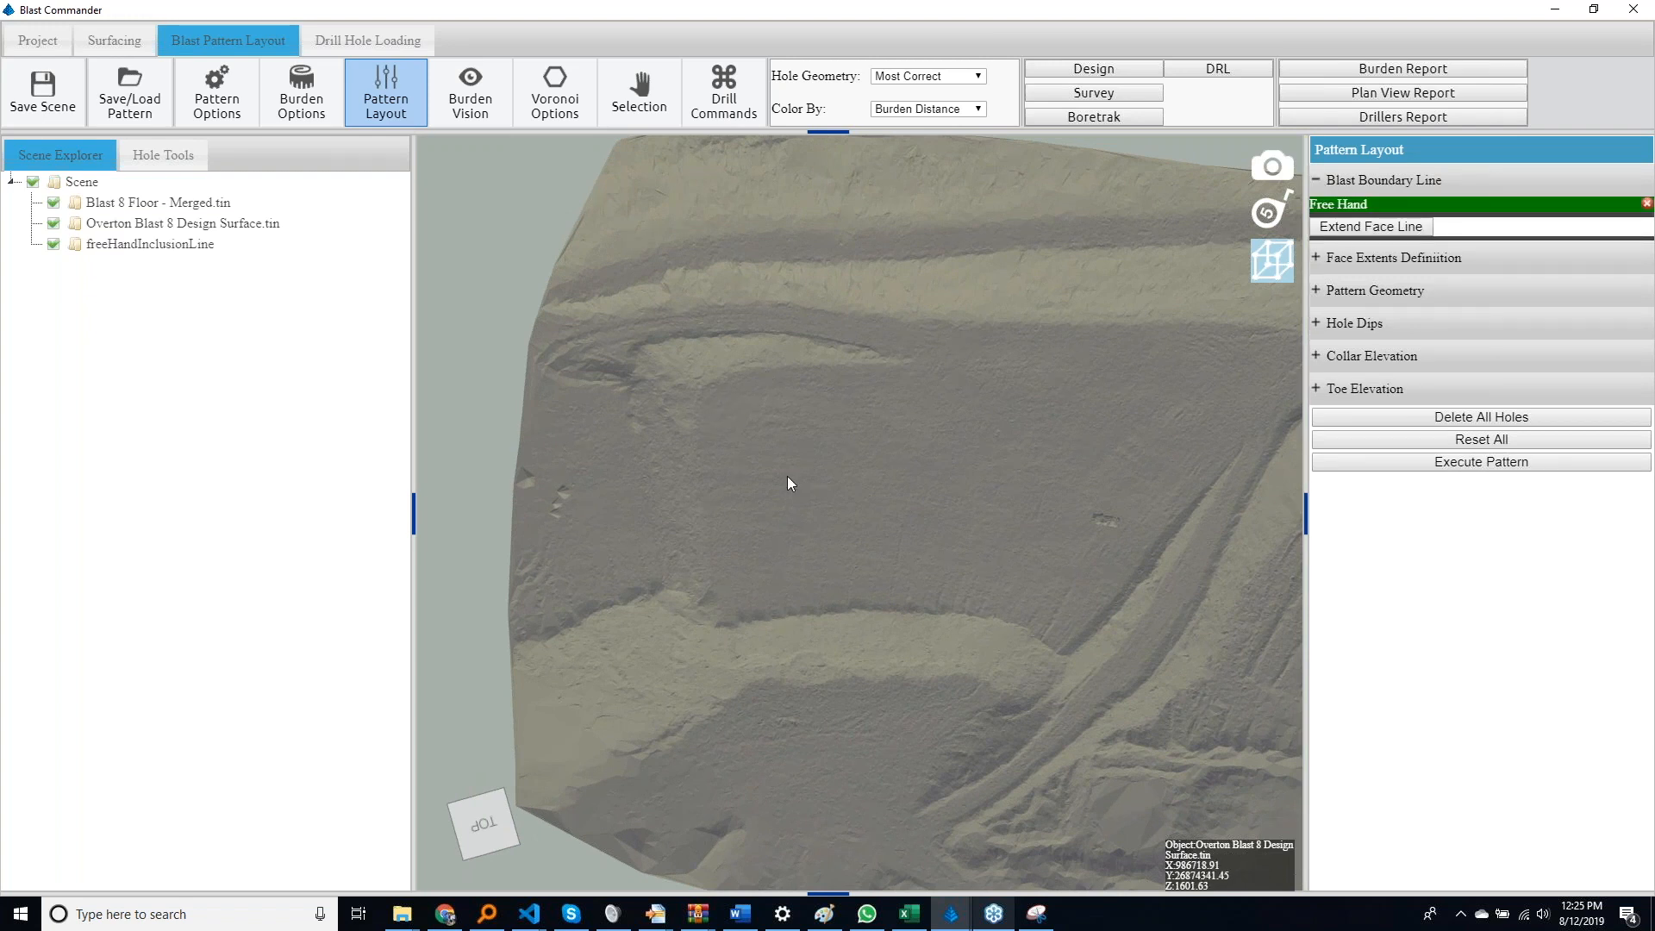
{"action": "mouse_move", "coordinate": [757, 491]}
{"action": "left_mouse_down"}
{"action": "mouse_move", "coordinate": [731, 710]}
{"action": "mouse_move", "coordinate": [746, 756]}
{"action": "left_mouse_up"}
{"action": "key", "text": "Escape"}
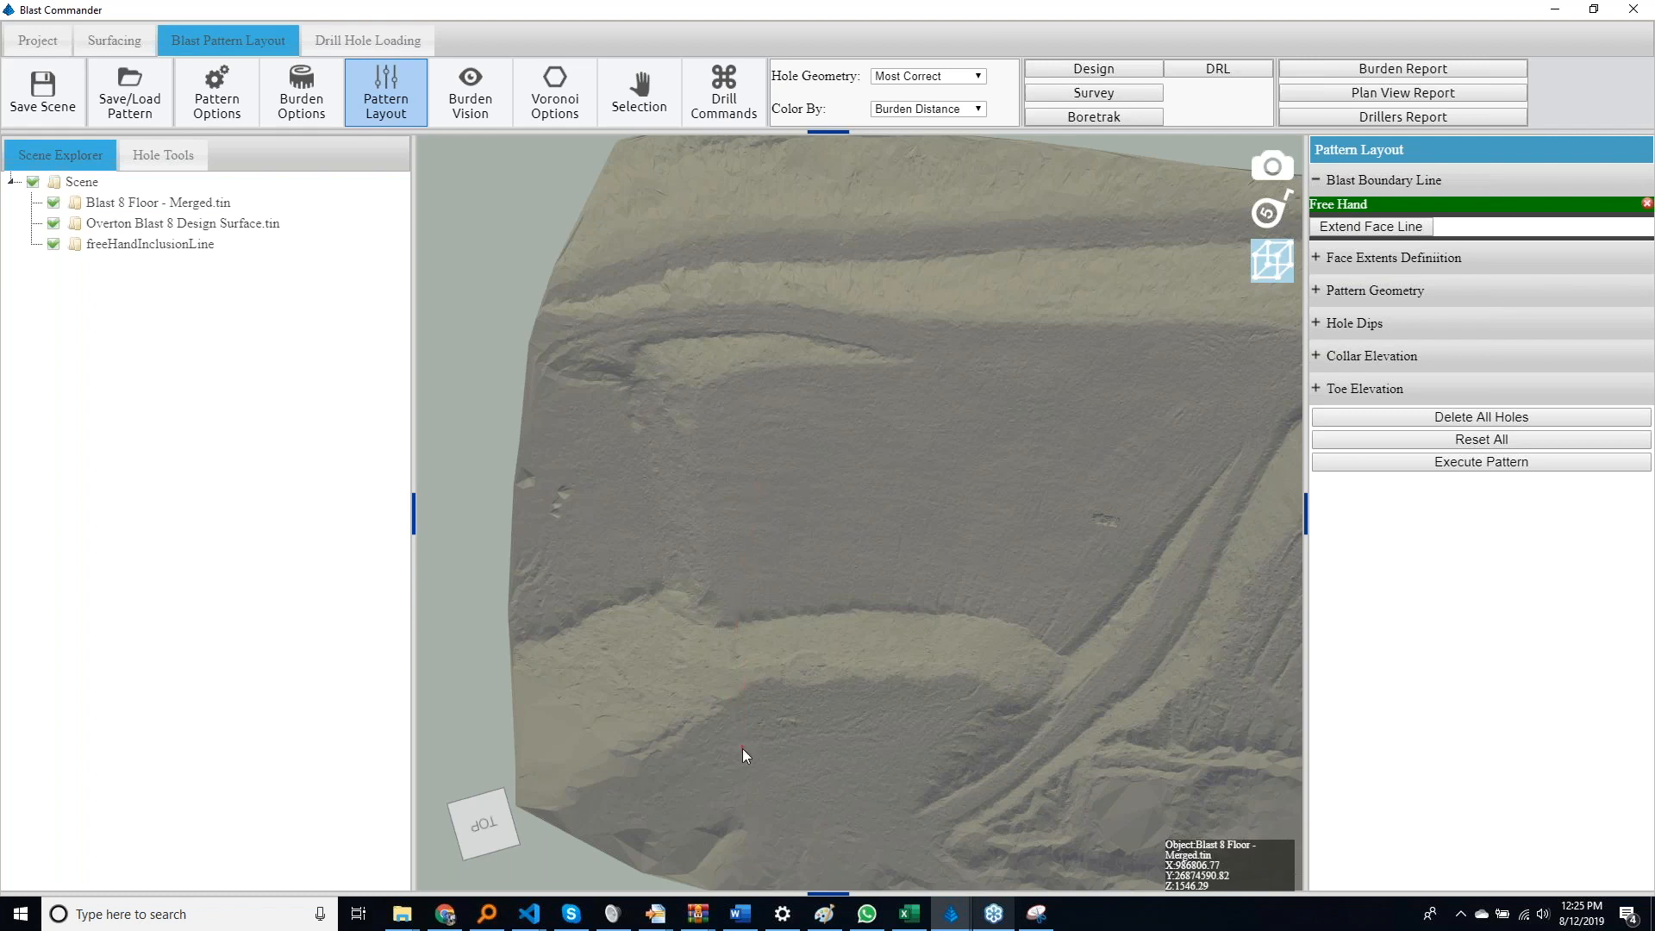
{"action": "left_click", "coordinate": [52, 204]}
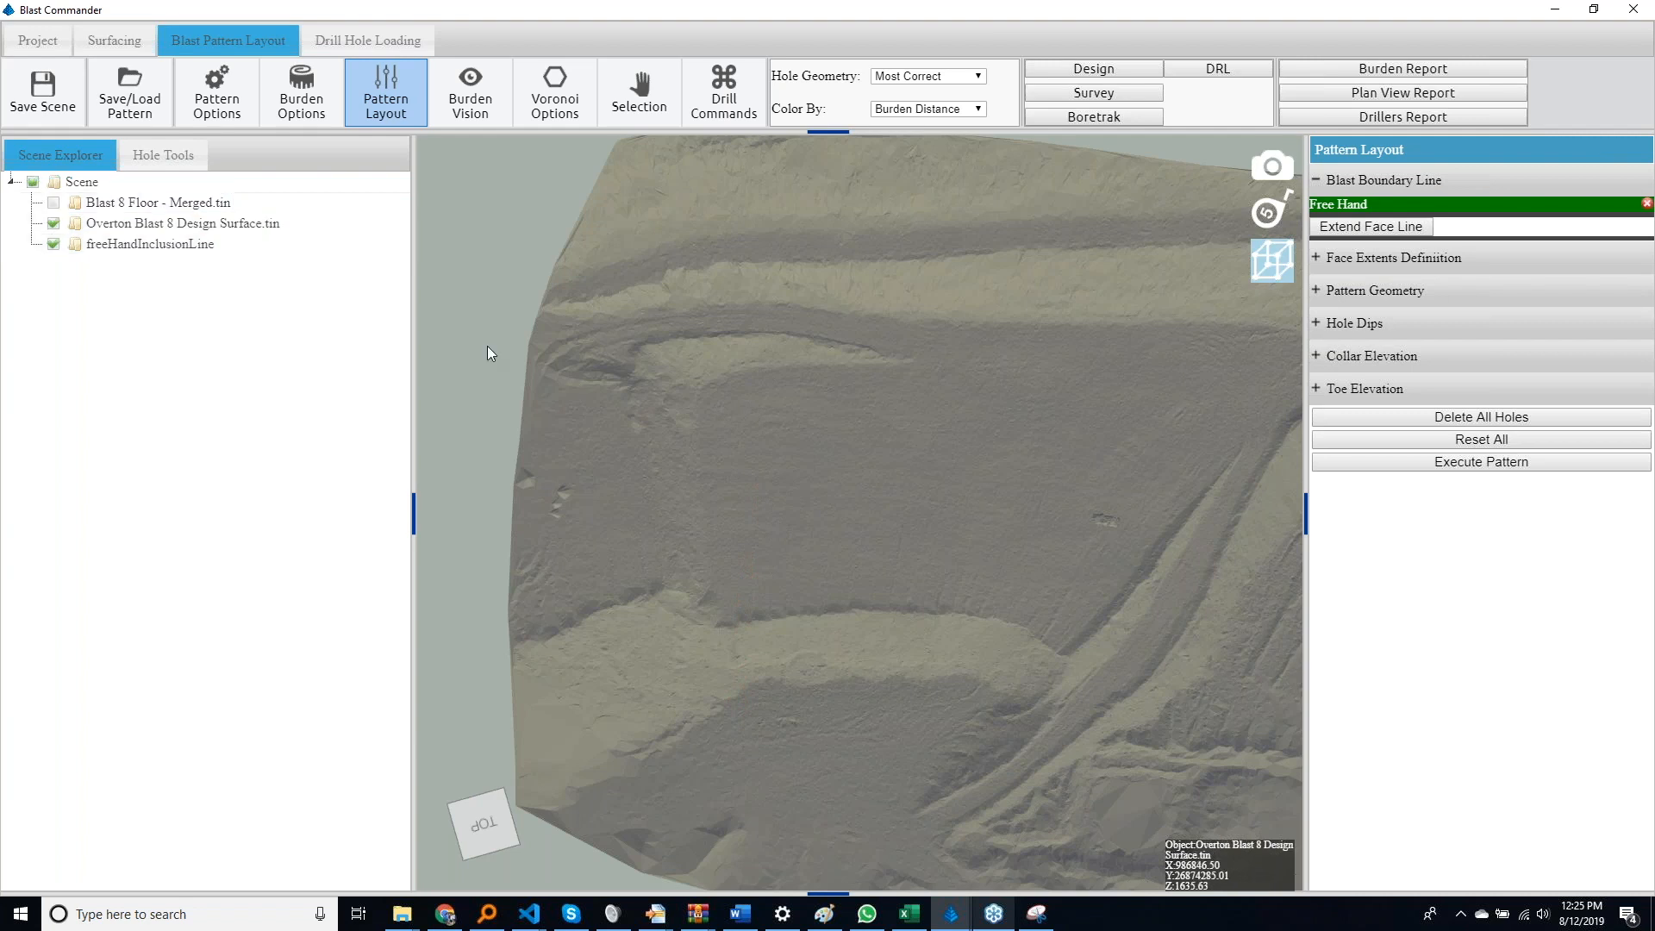
Draw a four-sided free-hand blast boundary across the bench edge and delete it
{"action": "left_click", "coordinate": [754, 436]}
{"action": "left_click", "coordinate": [745, 715]}
{"action": "left_click", "coordinate": [966, 719]}
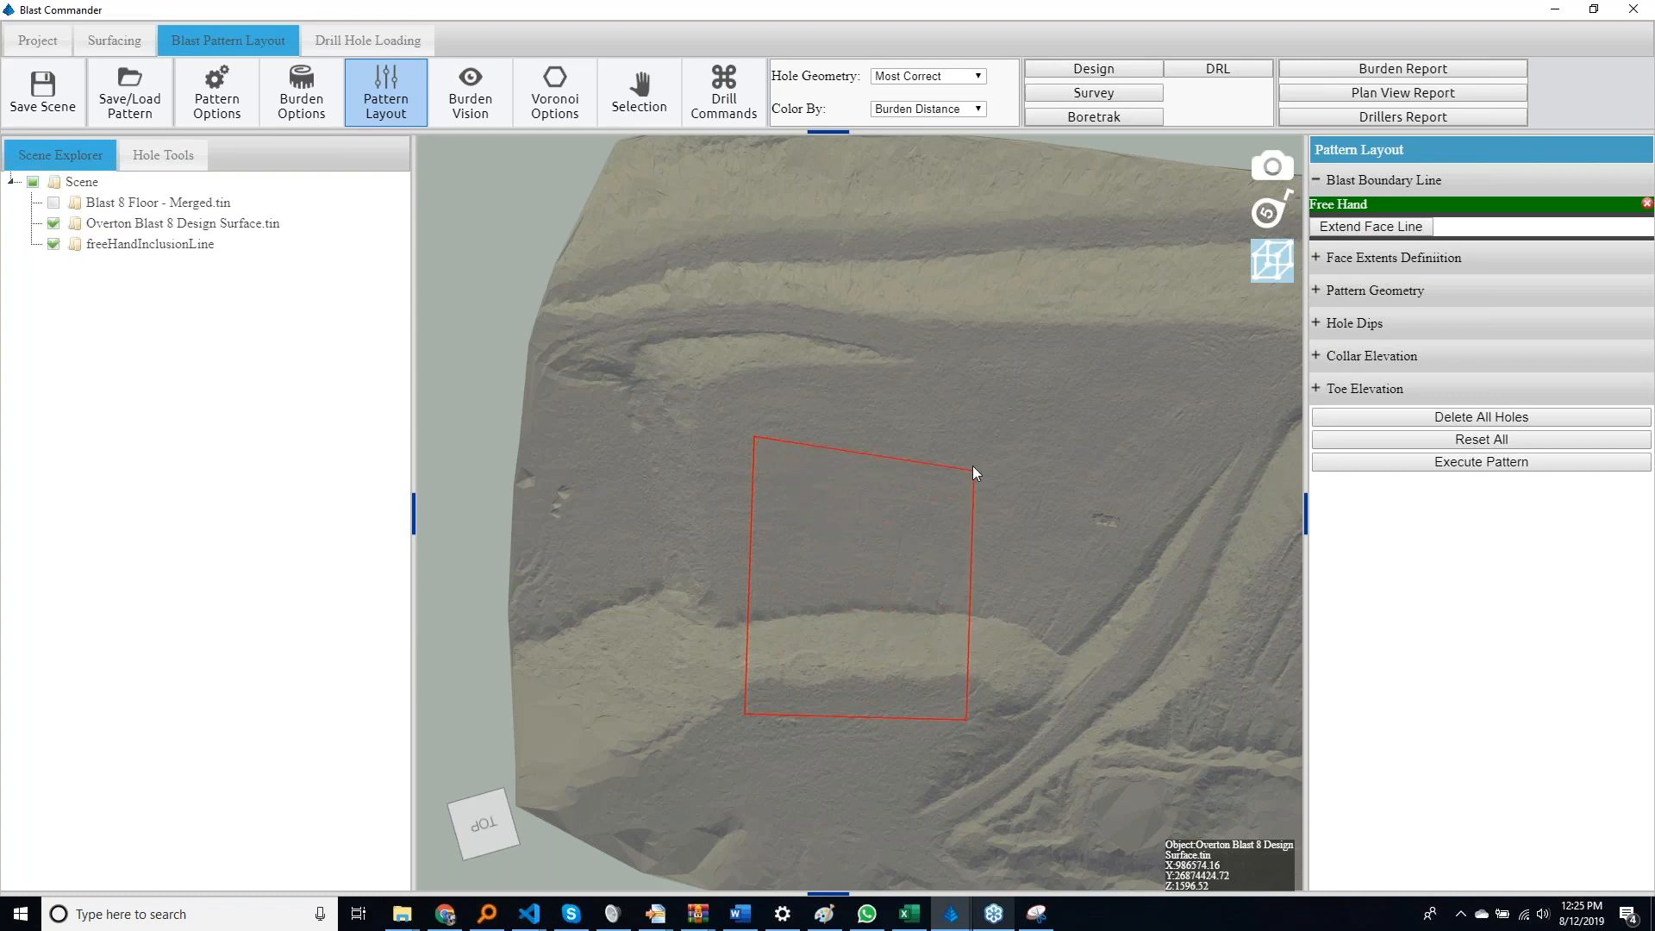
{"action": "left_click", "coordinate": [969, 437]}
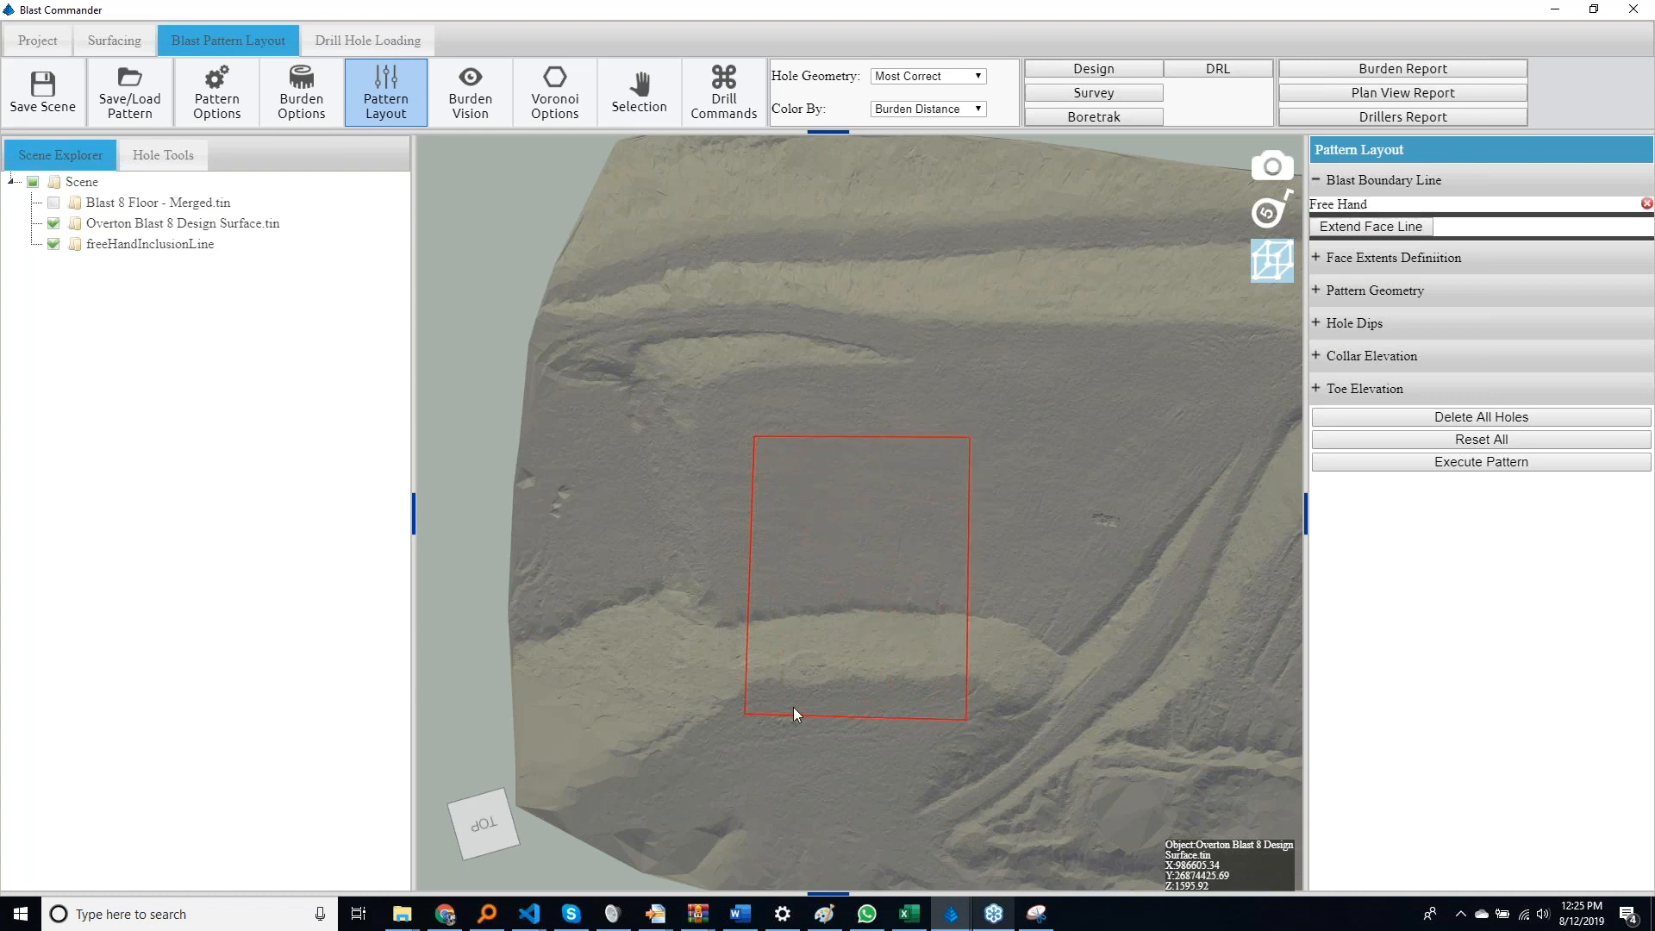
{"action": "mouse_move", "coordinate": [793, 743]}
{"action": "middle_mouse_down"}
{"action": "mouse_move", "coordinate": [789, 704]}
{"action": "mouse_move", "coordinate": [712, 626]}
{"action": "mouse_move", "coordinate": [604, 612]}
{"action": "mouse_move", "coordinate": [820, 611]}
{"action": "mouse_move", "coordinate": [790, 644]}
{"action": "mouse_move", "coordinate": [791, 752]}
{"action": "middle_mouse_up"}
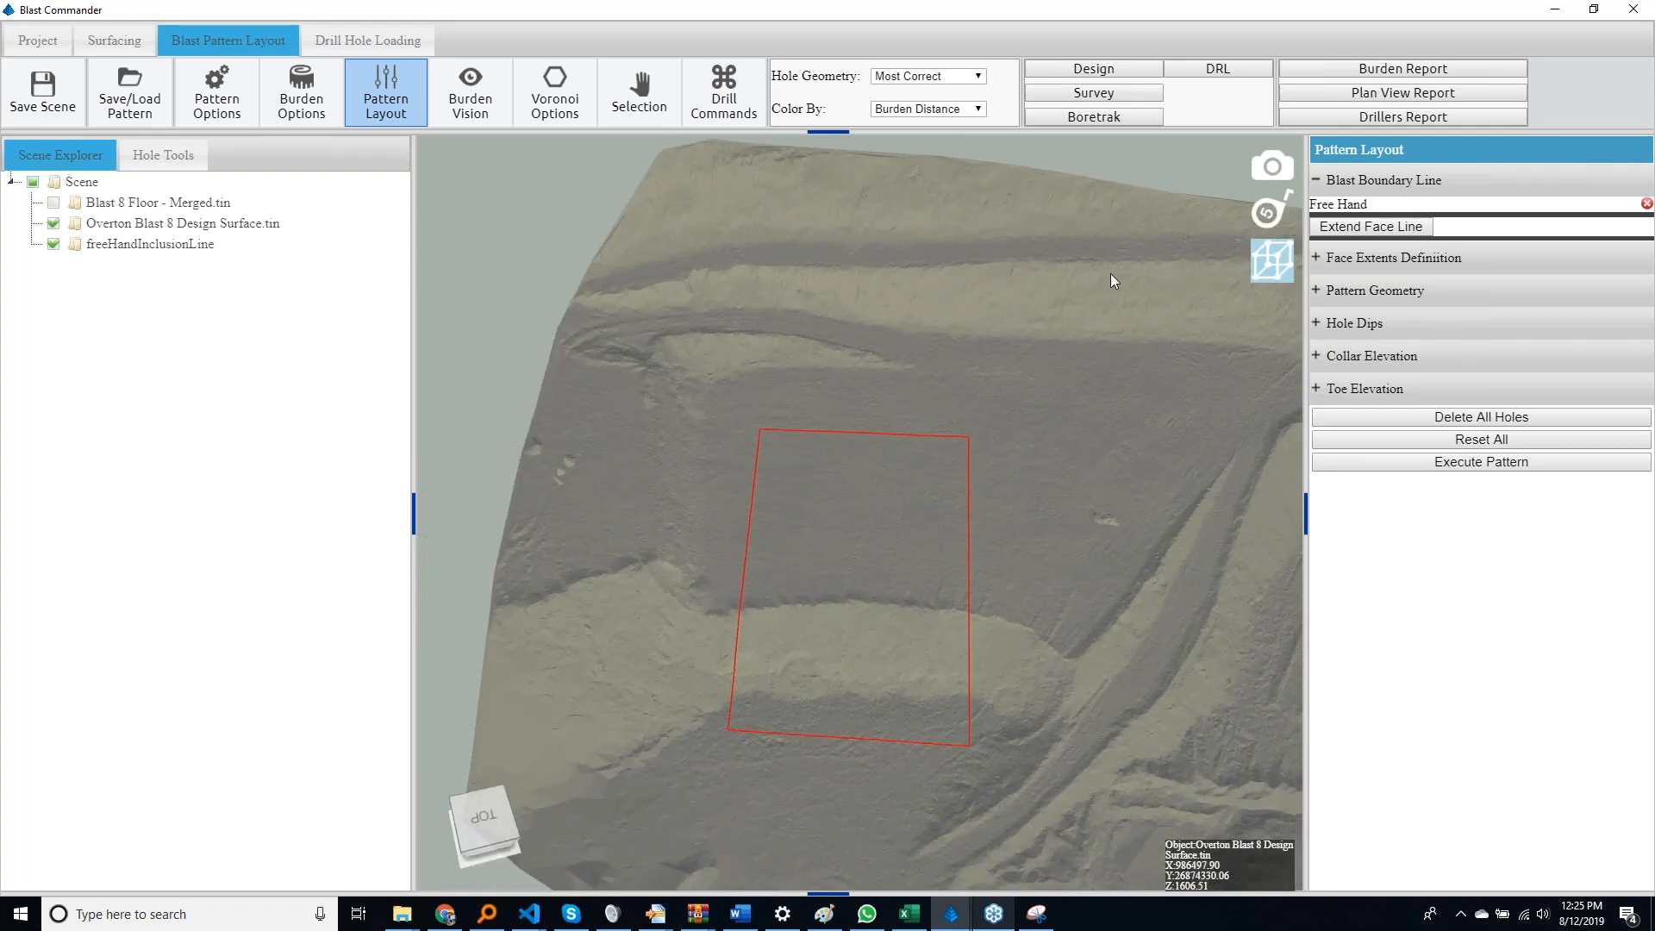
{"action": "left_click", "coordinate": [1646, 204]}
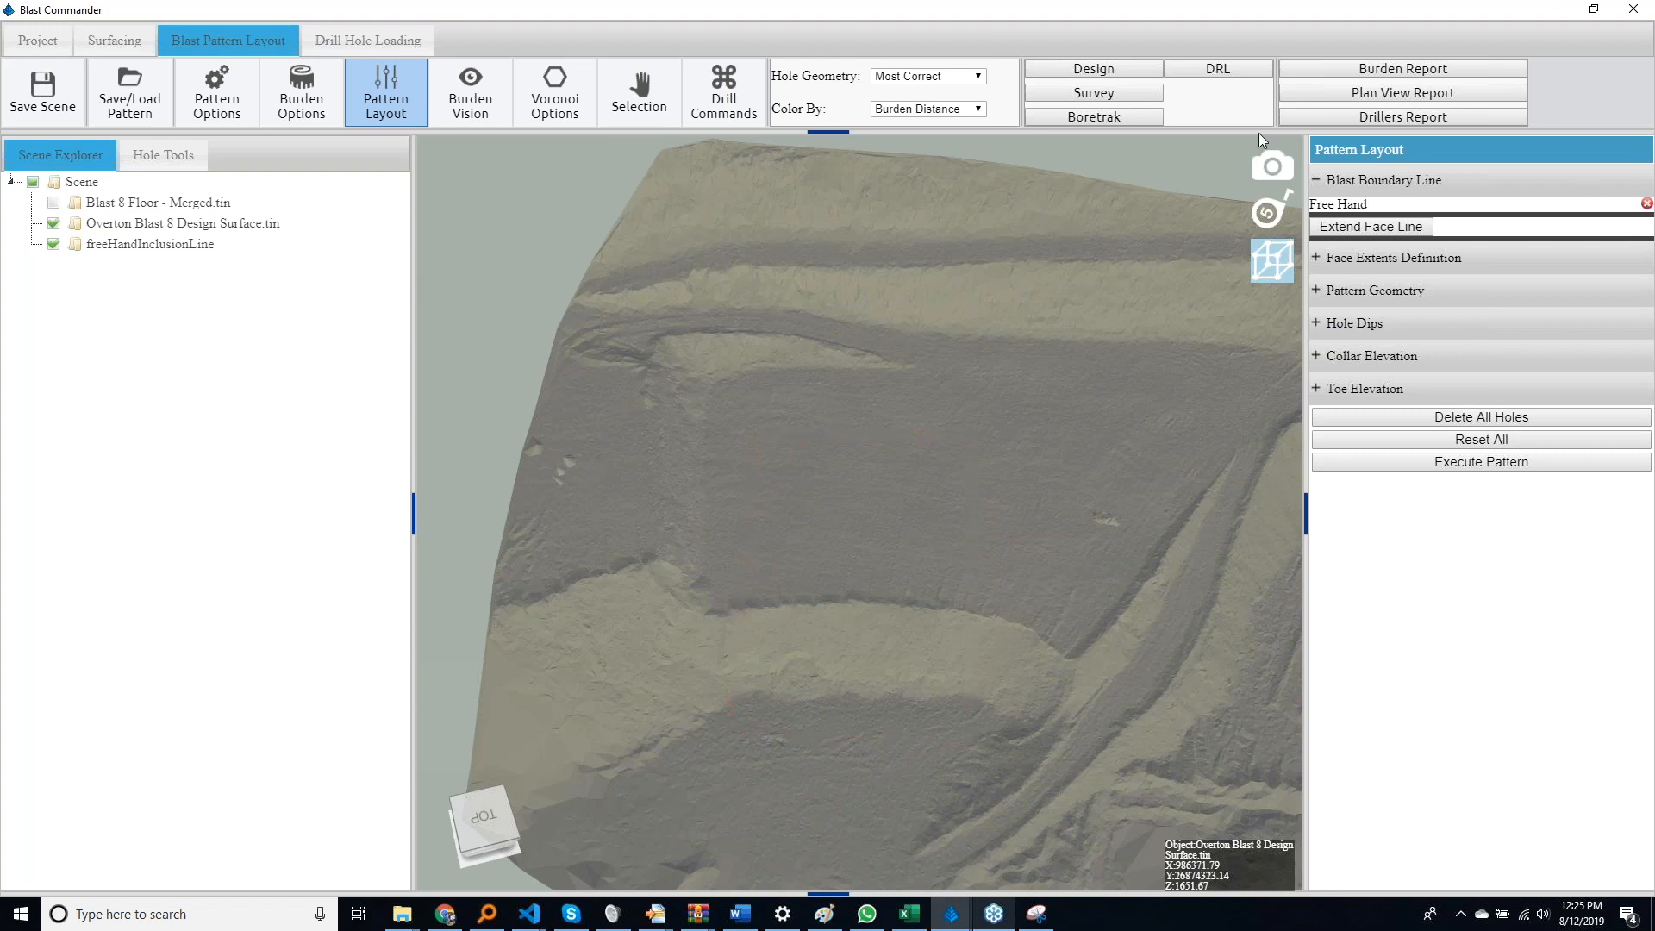
Draw a four-sided free-hand blast boundary enclosing part of the bench top and the face down to its toe
{"action": "left_click", "coordinate": [1273, 166]}
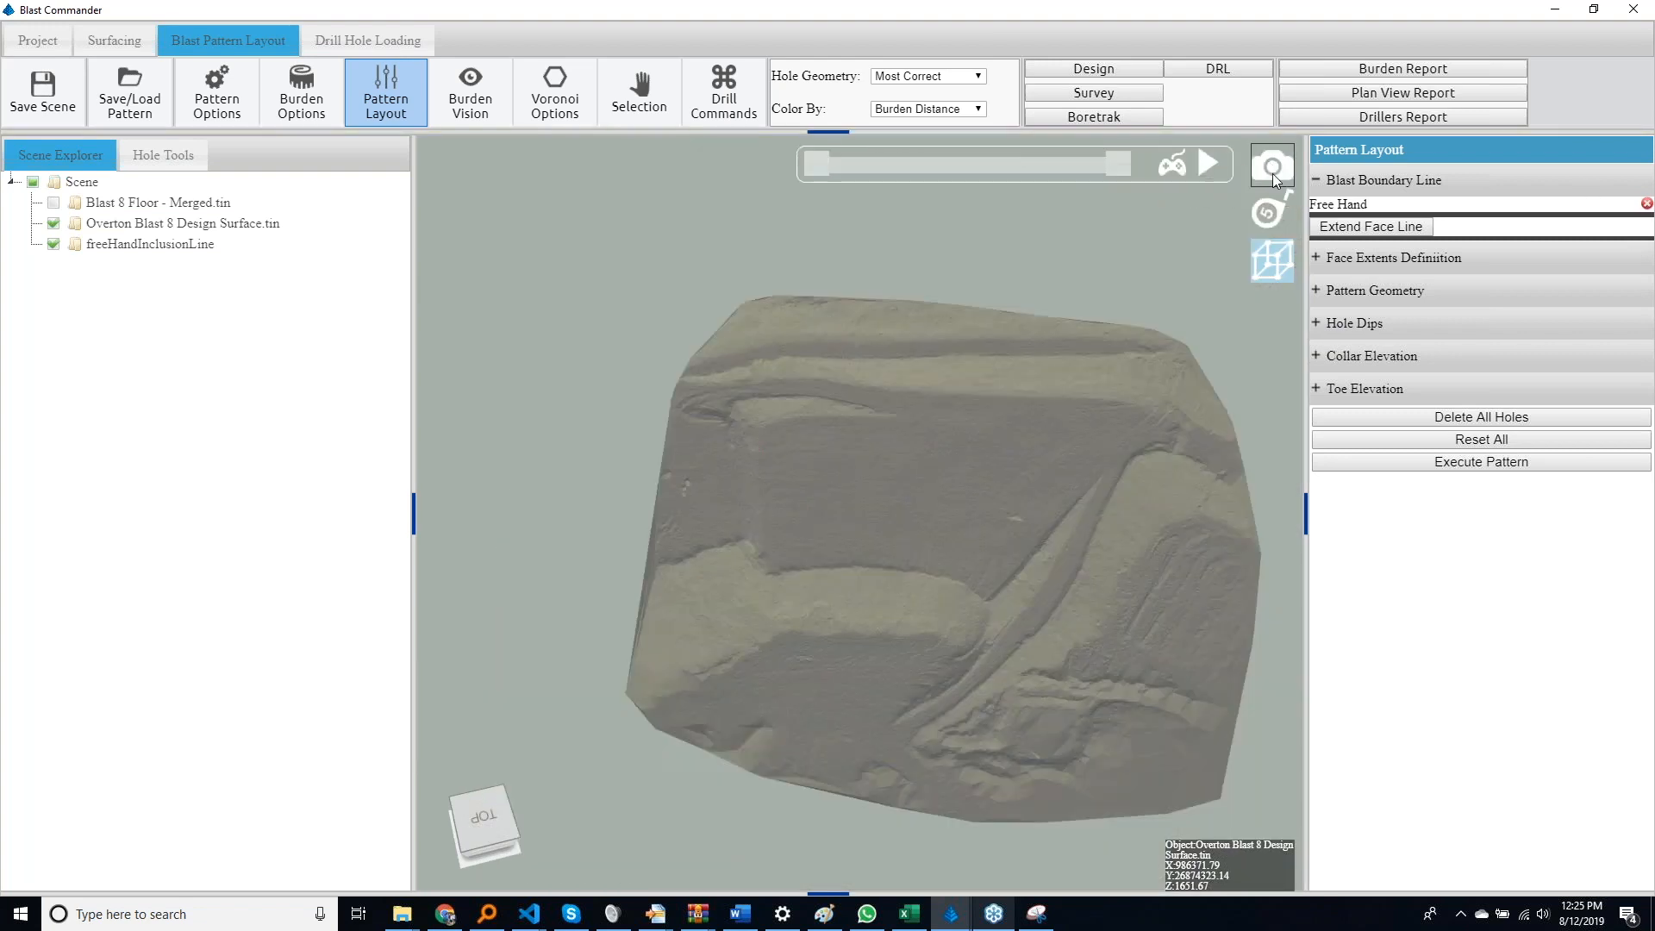
{"action": "scroll", "coordinate": [964, 507], "scroll_direction": "up", "scroll_amount": 5}
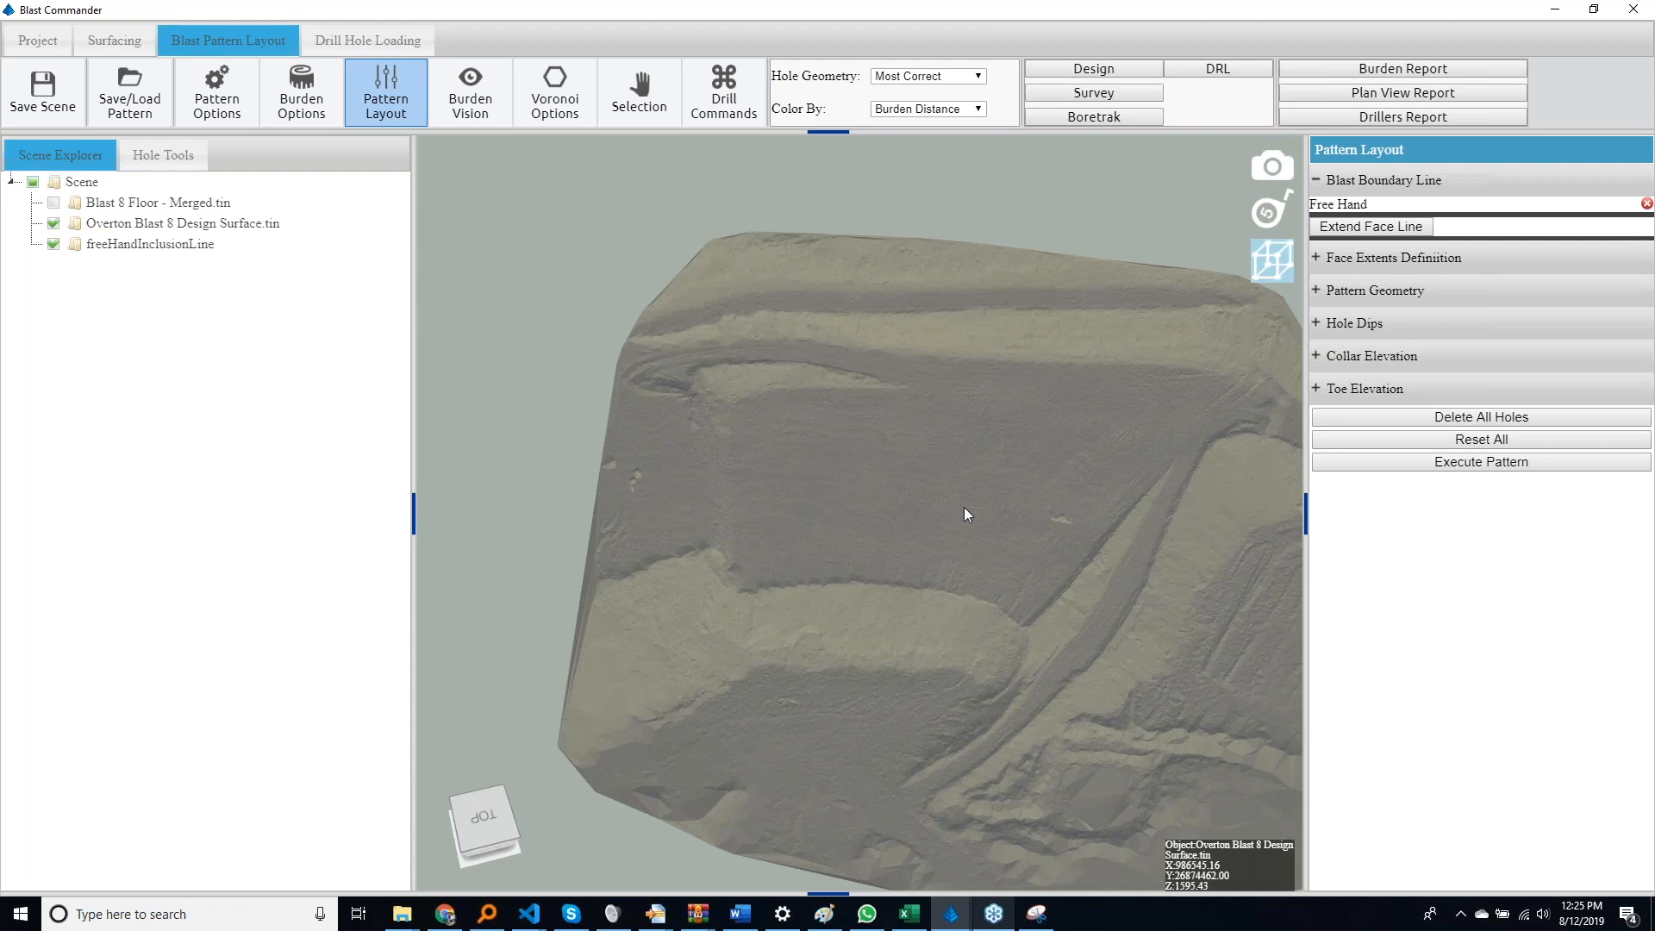
{"action": "left_click_drag", "start_coordinate": [964, 551], "coordinate": [967, 590]}
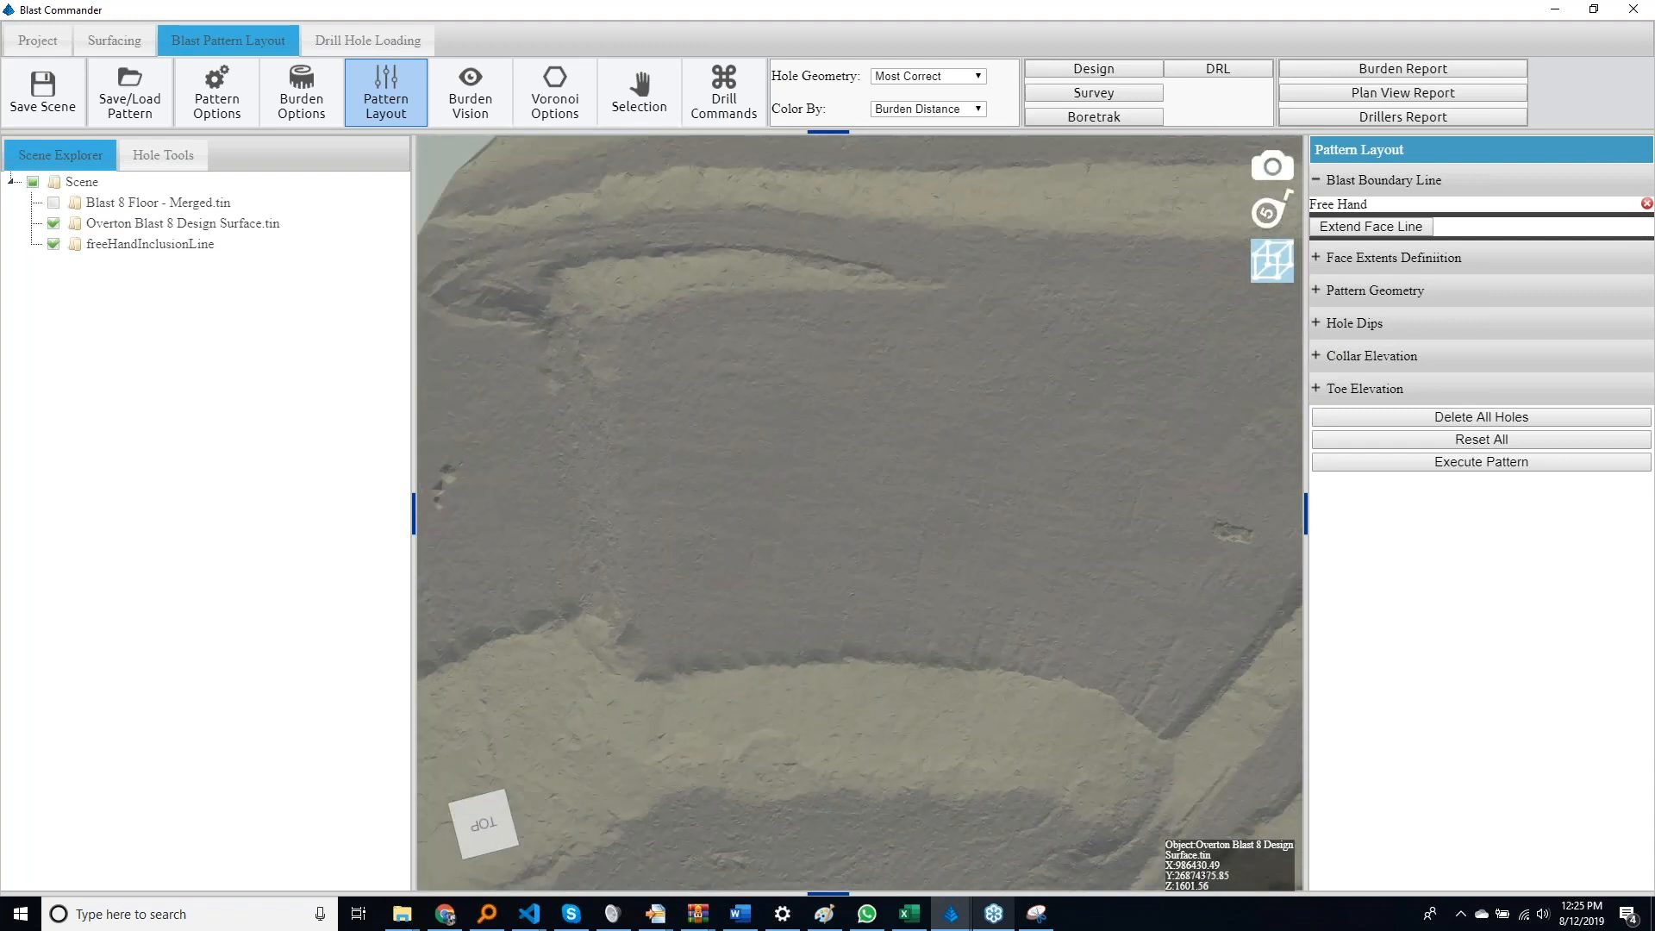
{"action": "left_click", "coordinate": [1385, 209]}
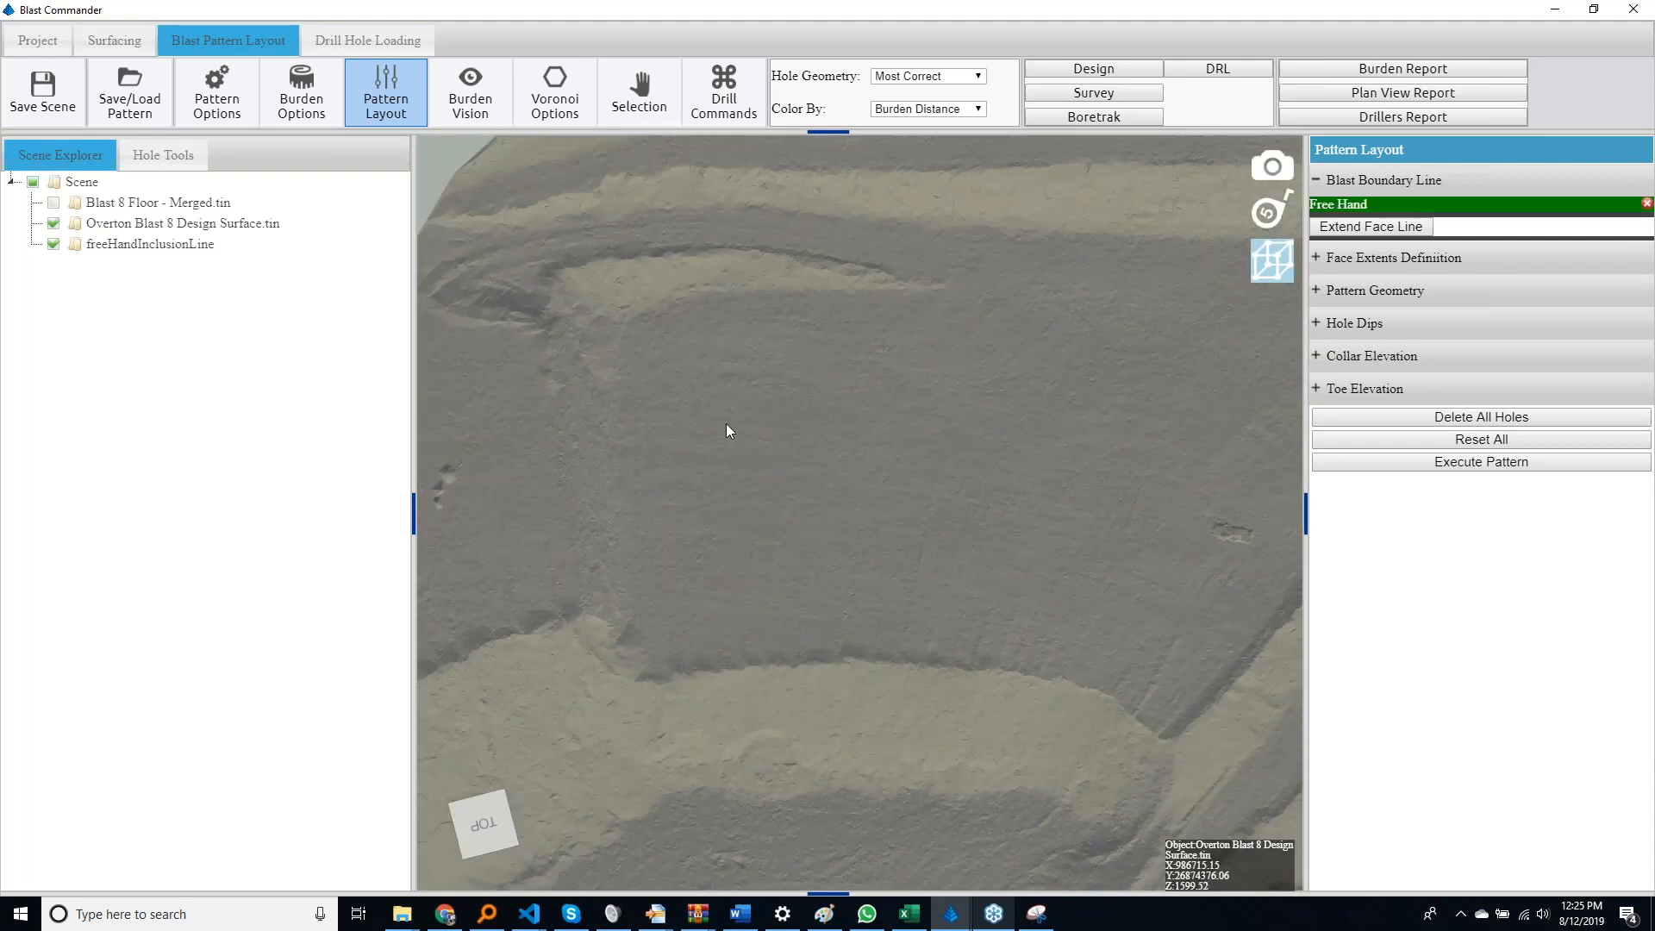
{"action": "left_click_drag", "start_coordinate": [726, 423], "coordinate": [690, 823]}
{"action": "left_click", "coordinate": [992, 845]}
{"action": "double_click", "coordinate": [1026, 433]}
{"action": "middle_click_drag", "start_coordinate": [926, 640], "coordinate": [1014, 371]}
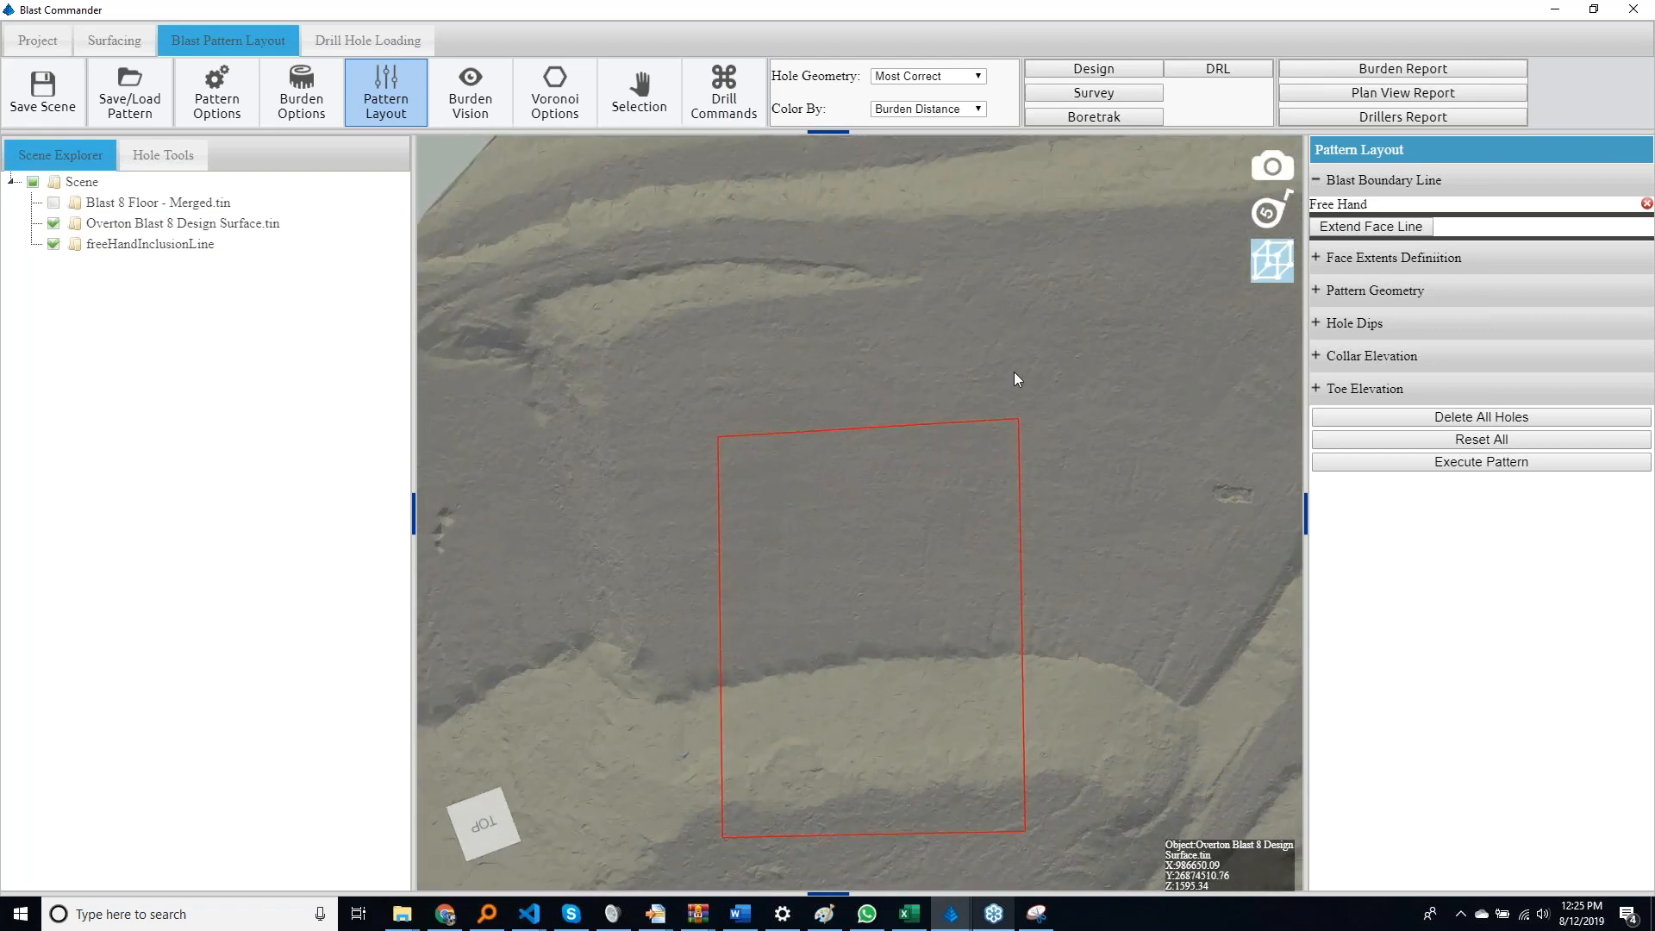
Open the face extents definition settings and view the drawn blast boundary from above
{"action": "left_click", "coordinate": [1318, 258]}
{"action": "mouse_move", "coordinate": [989, 618]}
{"action": "middle_mouse_down"}
{"action": "mouse_move", "coordinate": [994, 524]}
{"action": "mouse_move", "coordinate": [998, 672]}
{"action": "middle_mouse_up"}
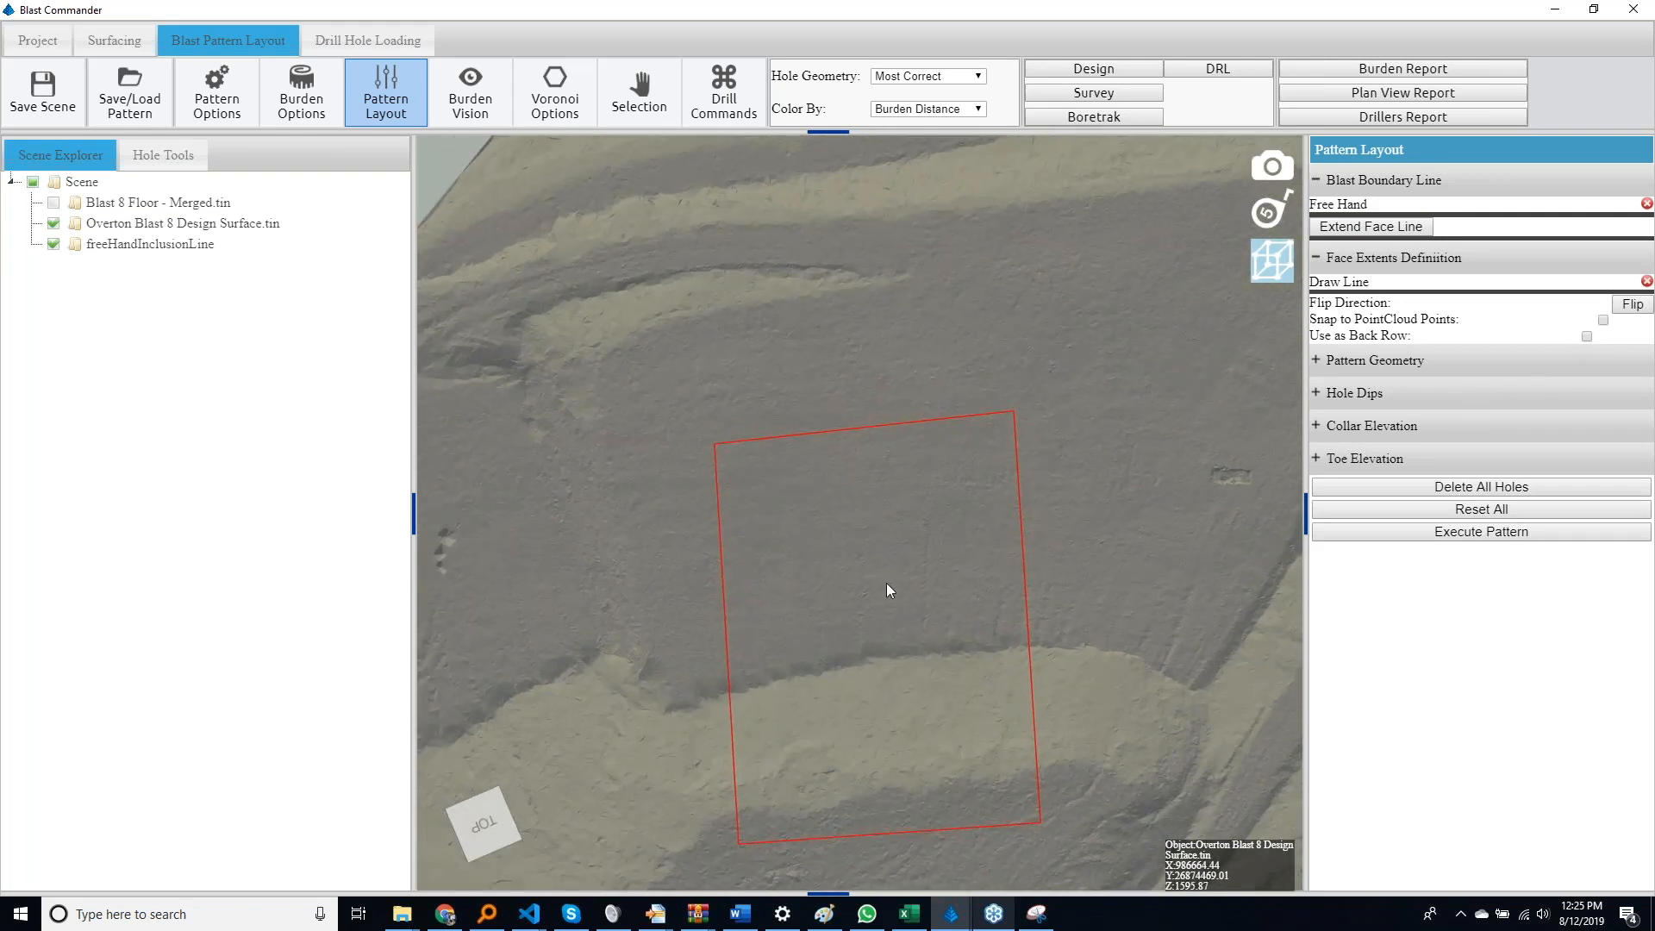
{"action": "middle_click_drag", "start_coordinate": [880, 585], "coordinate": [867, 602]}
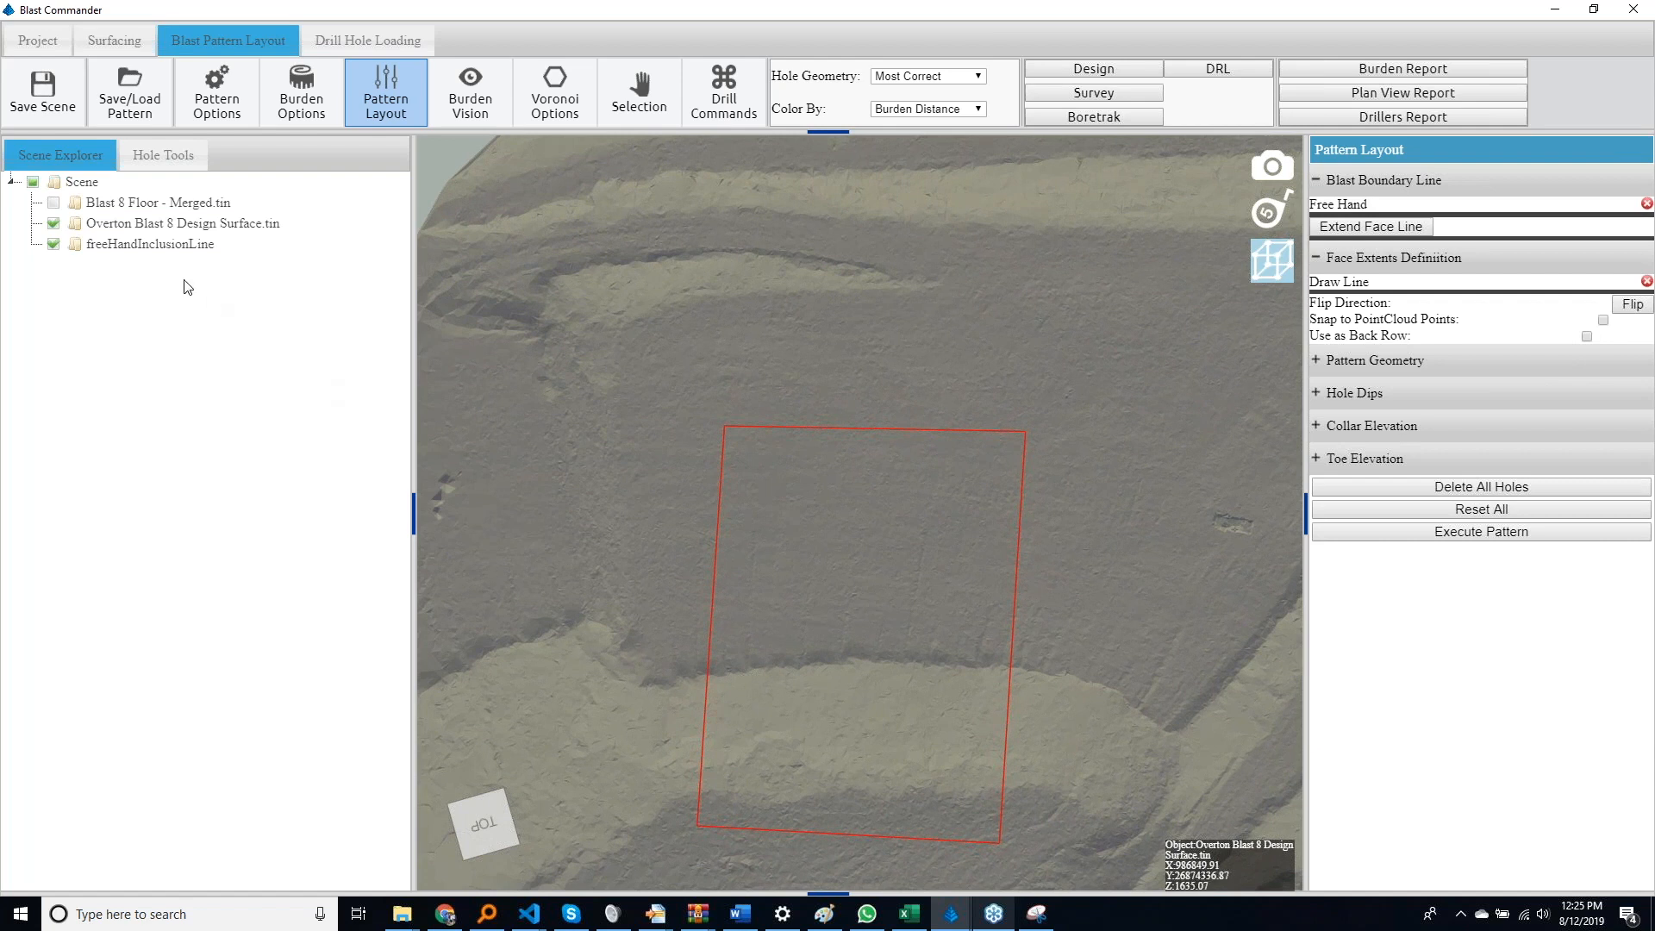
Show Blast 8 Floor - Merged and make the Overton Blast 8 Design Surface semi-transparent in its properties
{"action": "left_click", "coordinate": [55, 205]}
{"action": "right_click", "coordinate": [102, 242]}
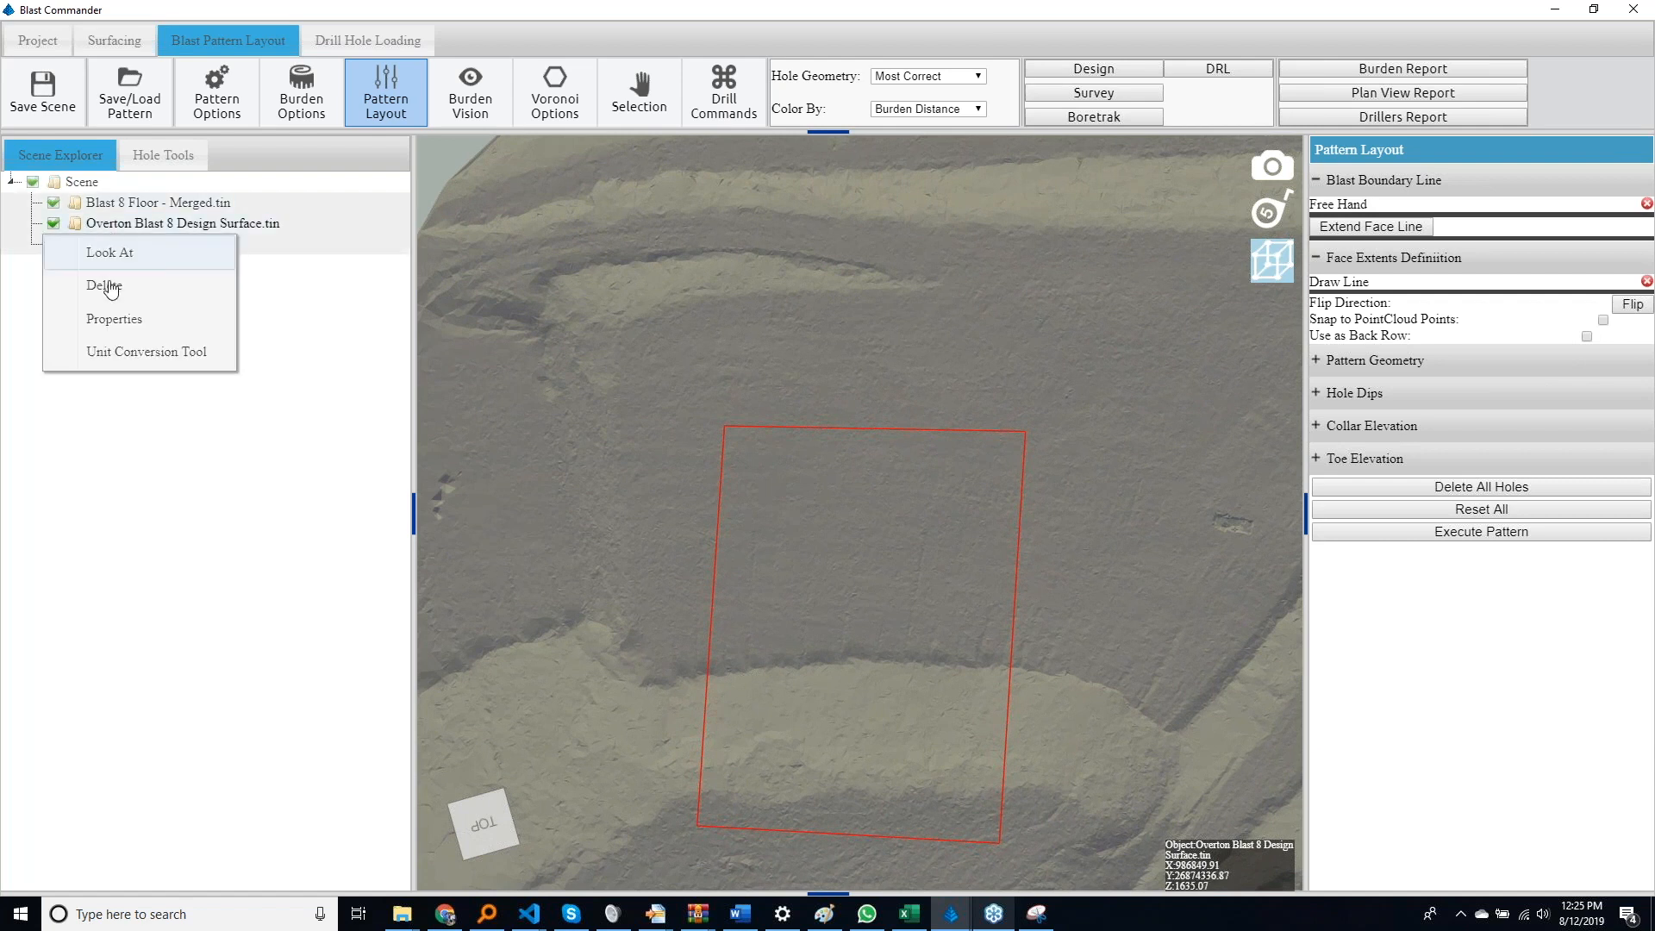
{"action": "left_click", "coordinate": [134, 336]}
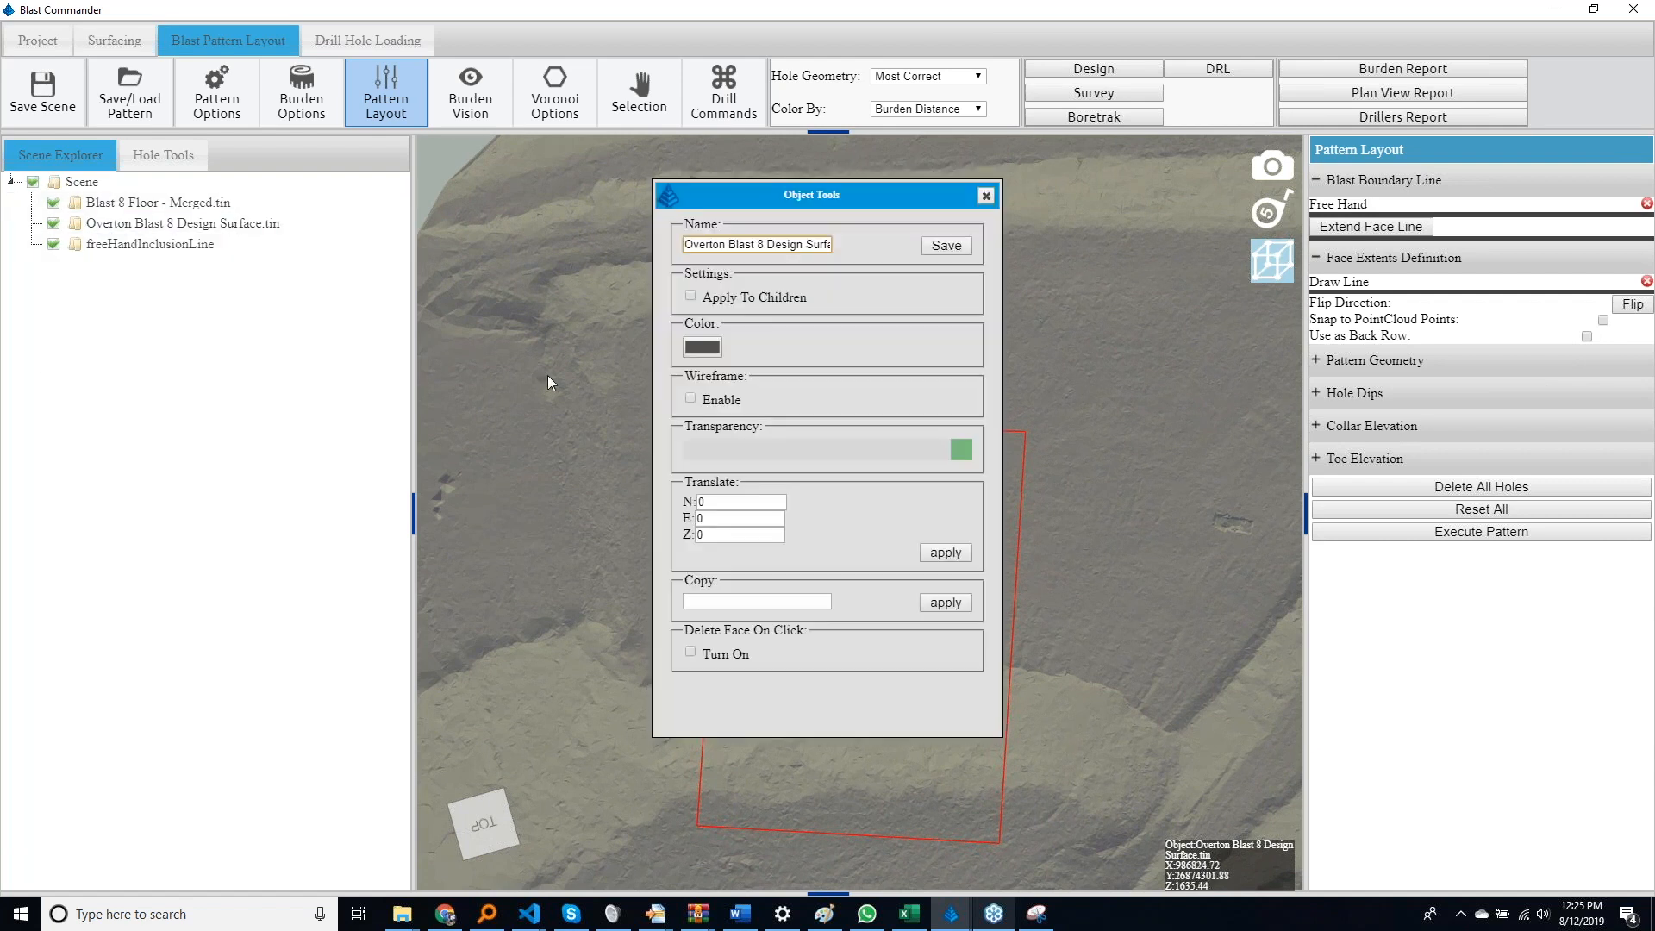
{"action": "left_click", "coordinate": [840, 449]}
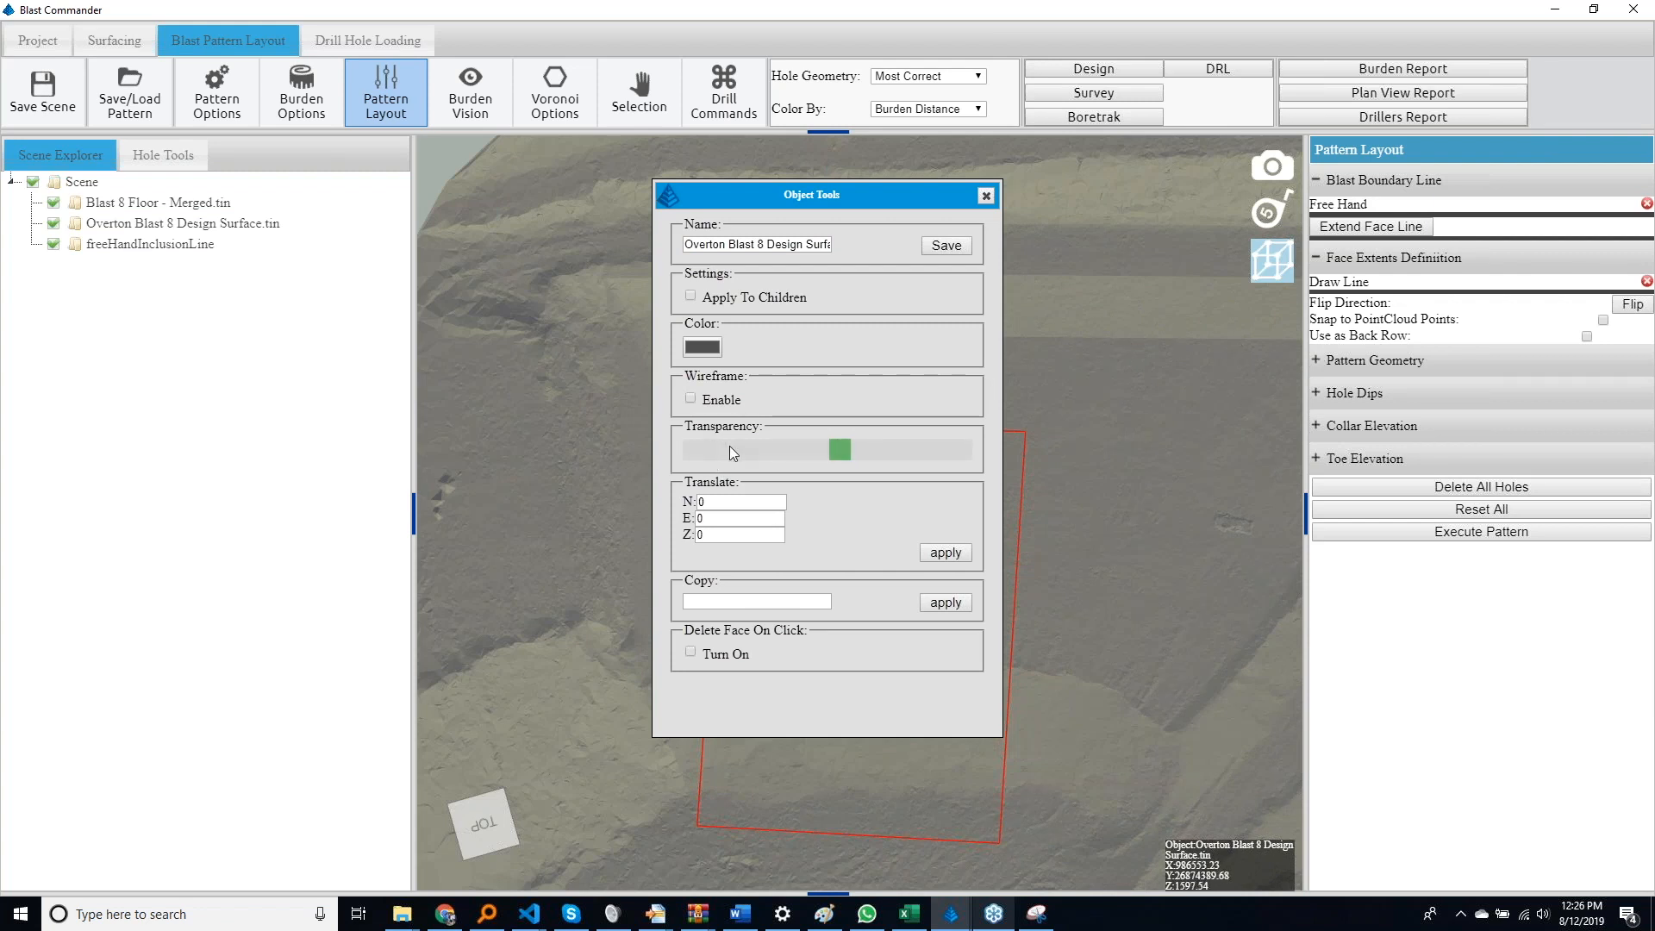
{"action": "left_click", "coordinate": [987, 196]}
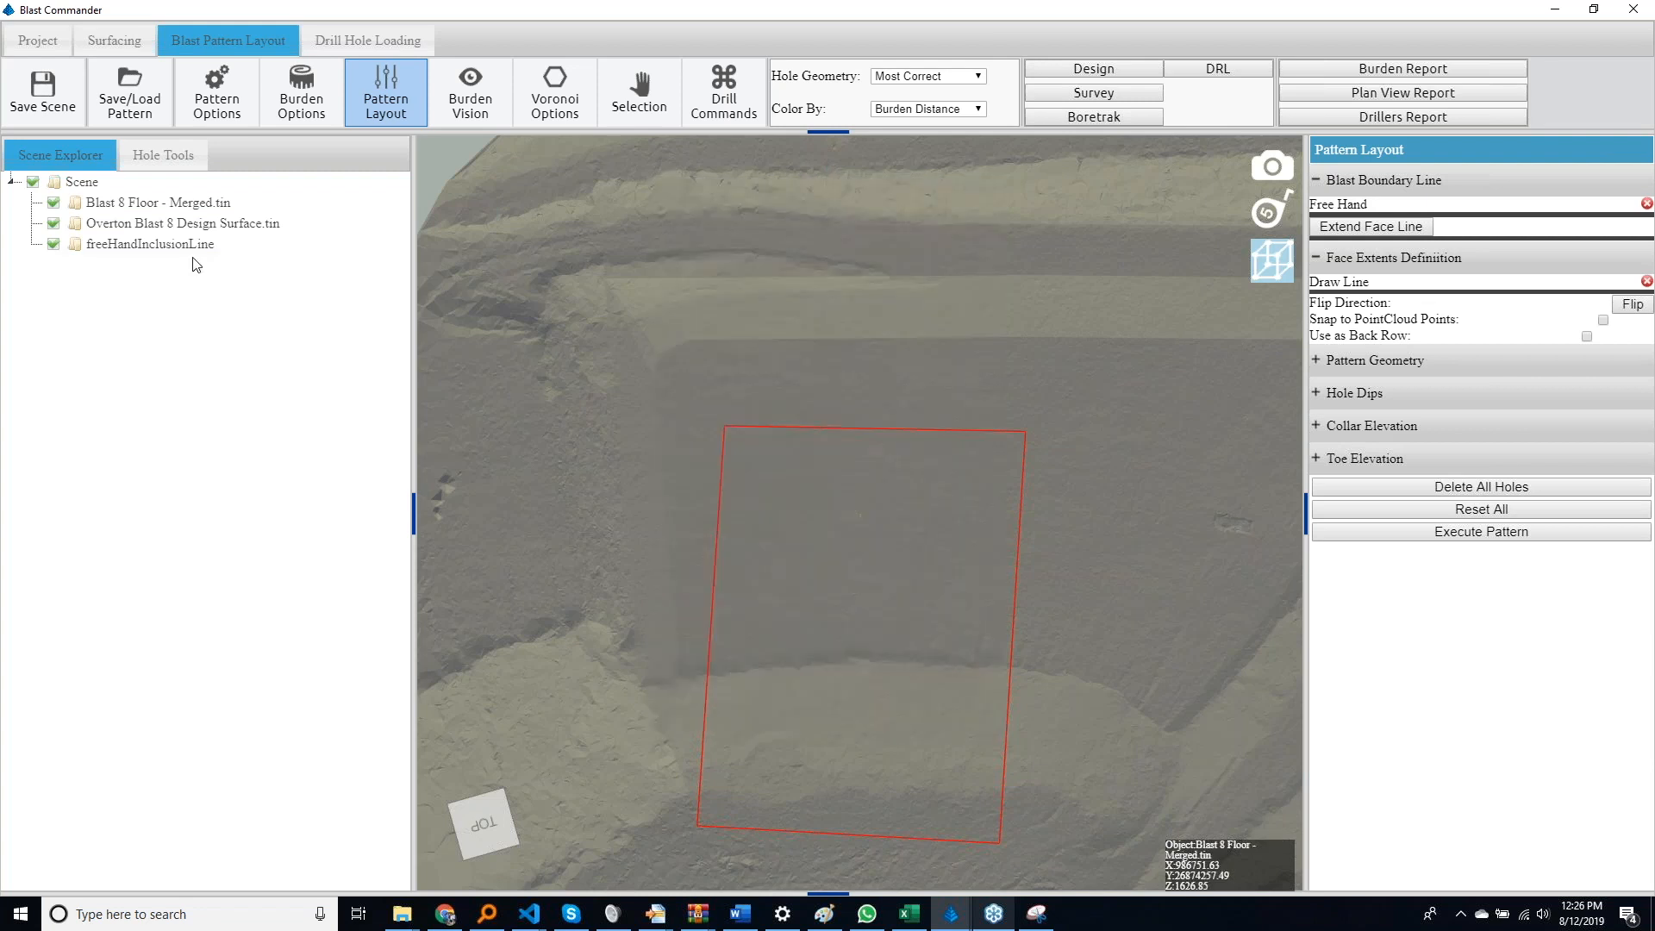
Hide Blast 8 Floor - Merged and draw a three-point face line along the bench crest between the blast boundary's sides
{"action": "left_click", "coordinate": [51, 207]}
{"action": "left_click_drag", "start_coordinate": [794, 438], "coordinate": [812, 333]}
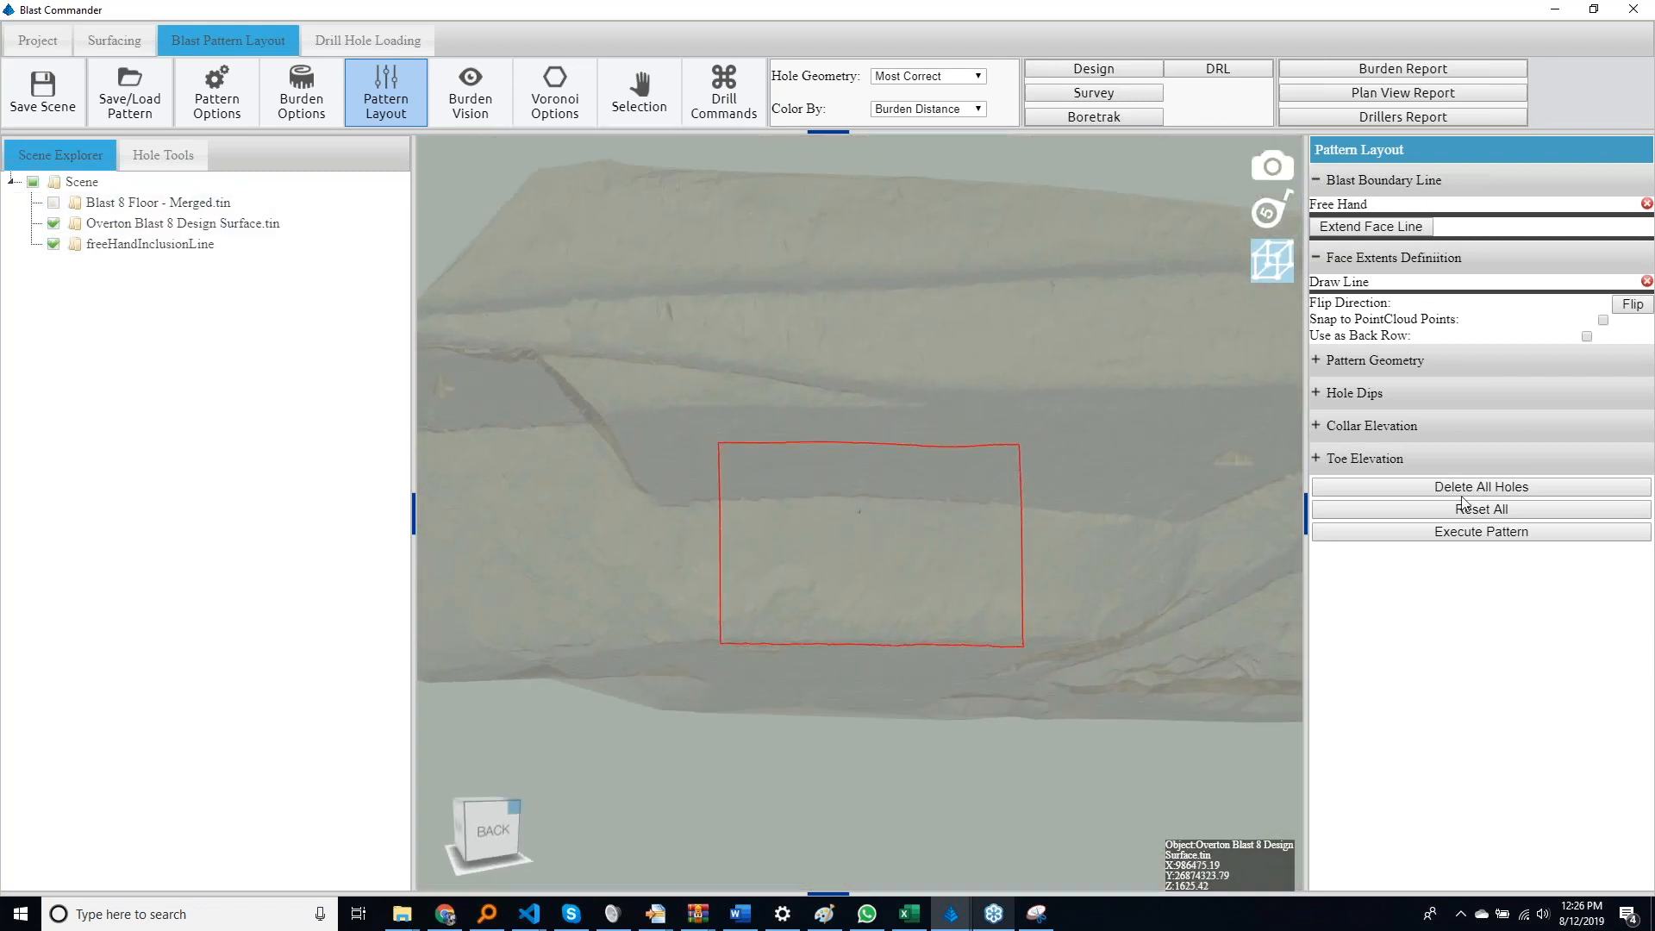
{"action": "left_click", "coordinate": [1375, 283]}
{"action": "left_click_drag", "start_coordinate": [945, 500], "coordinate": [919, 685]}
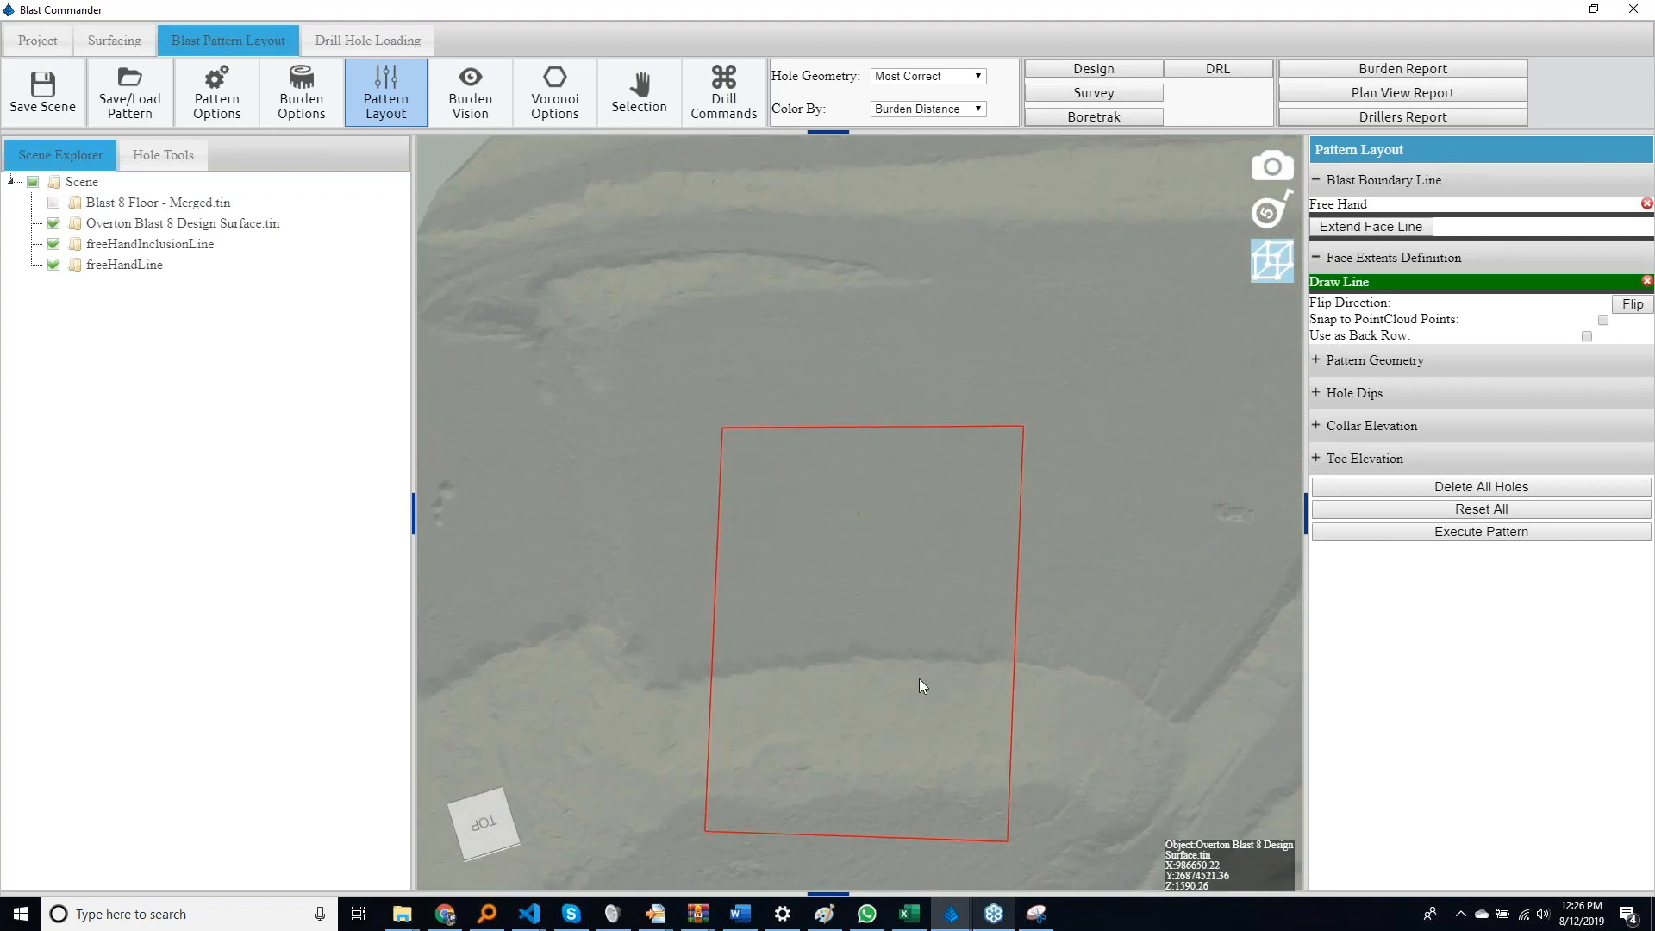
{"action": "left_click", "coordinate": [714, 675]}
{"action": "left_click", "coordinate": [825, 661]}
{"action": "left_click", "coordinate": [1015, 664]}
{"action": "right_click", "coordinate": [1012, 692]}
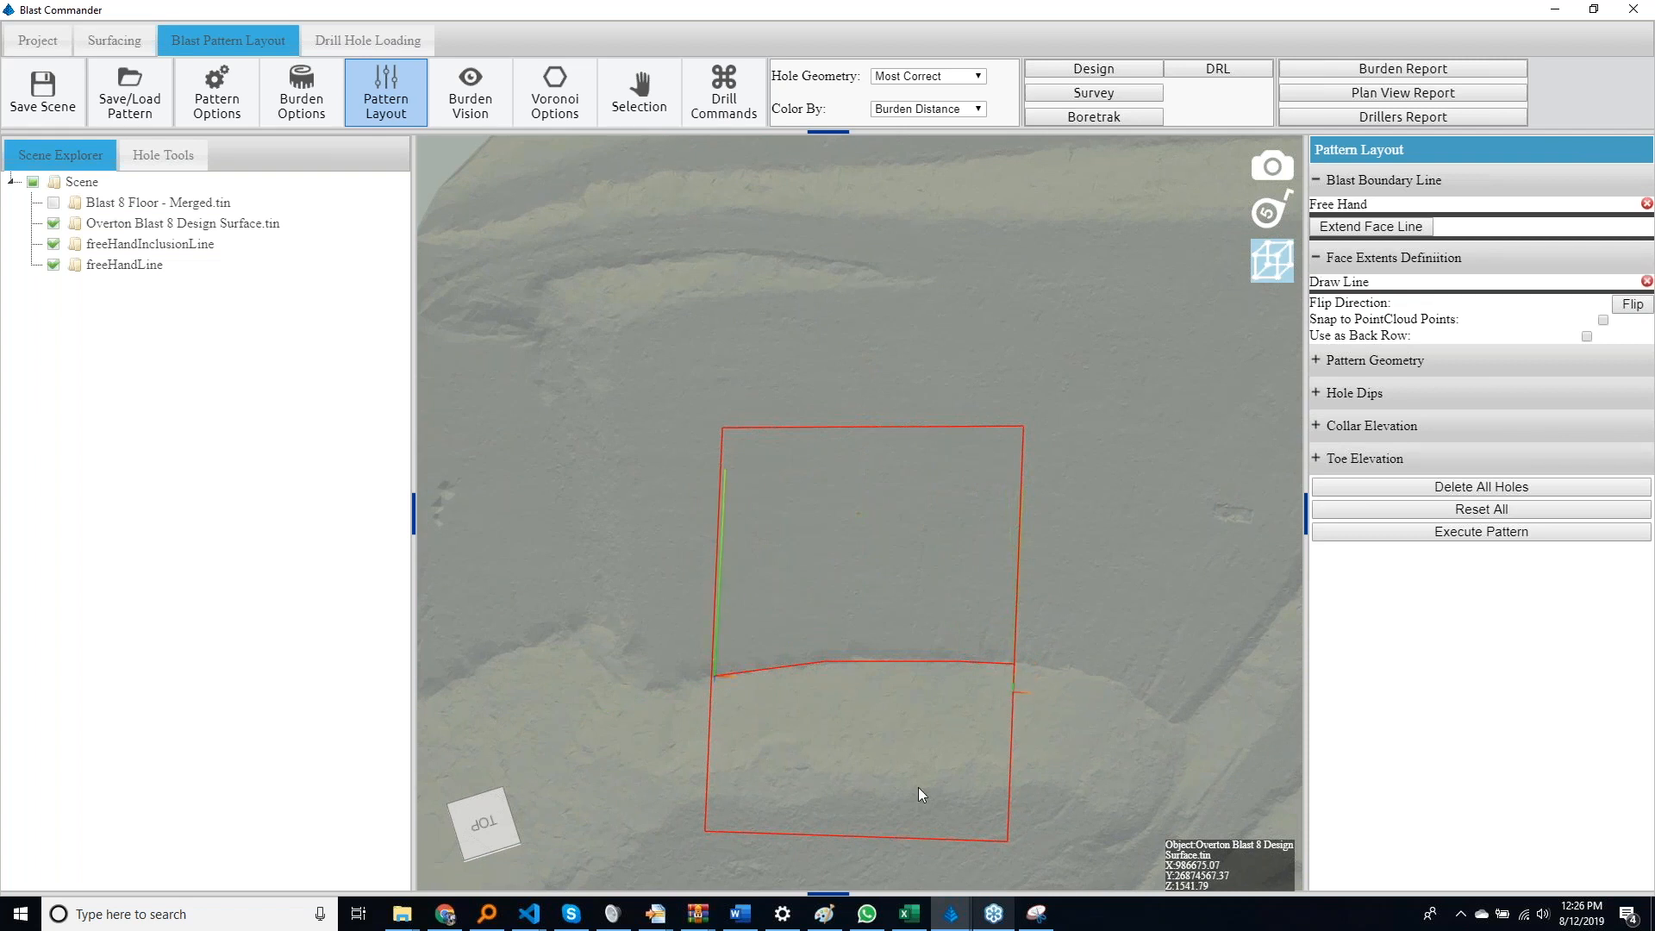
Set the pattern geometry's collar burden, first burden and collar spacing to 15
{"action": "mouse_move", "coordinate": [918, 773]}
{"action": "middle_mouse_down"}
{"action": "mouse_move", "coordinate": [940, 613]}
{"action": "mouse_move", "coordinate": [920, 651]}
{"action": "mouse_move", "coordinate": [926, 616]}
{"action": "mouse_move", "coordinate": [906, 595]}
{"action": "middle_mouse_up"}
{"action": "middle_click_drag", "start_coordinate": [727, 400], "coordinate": [710, 610]}
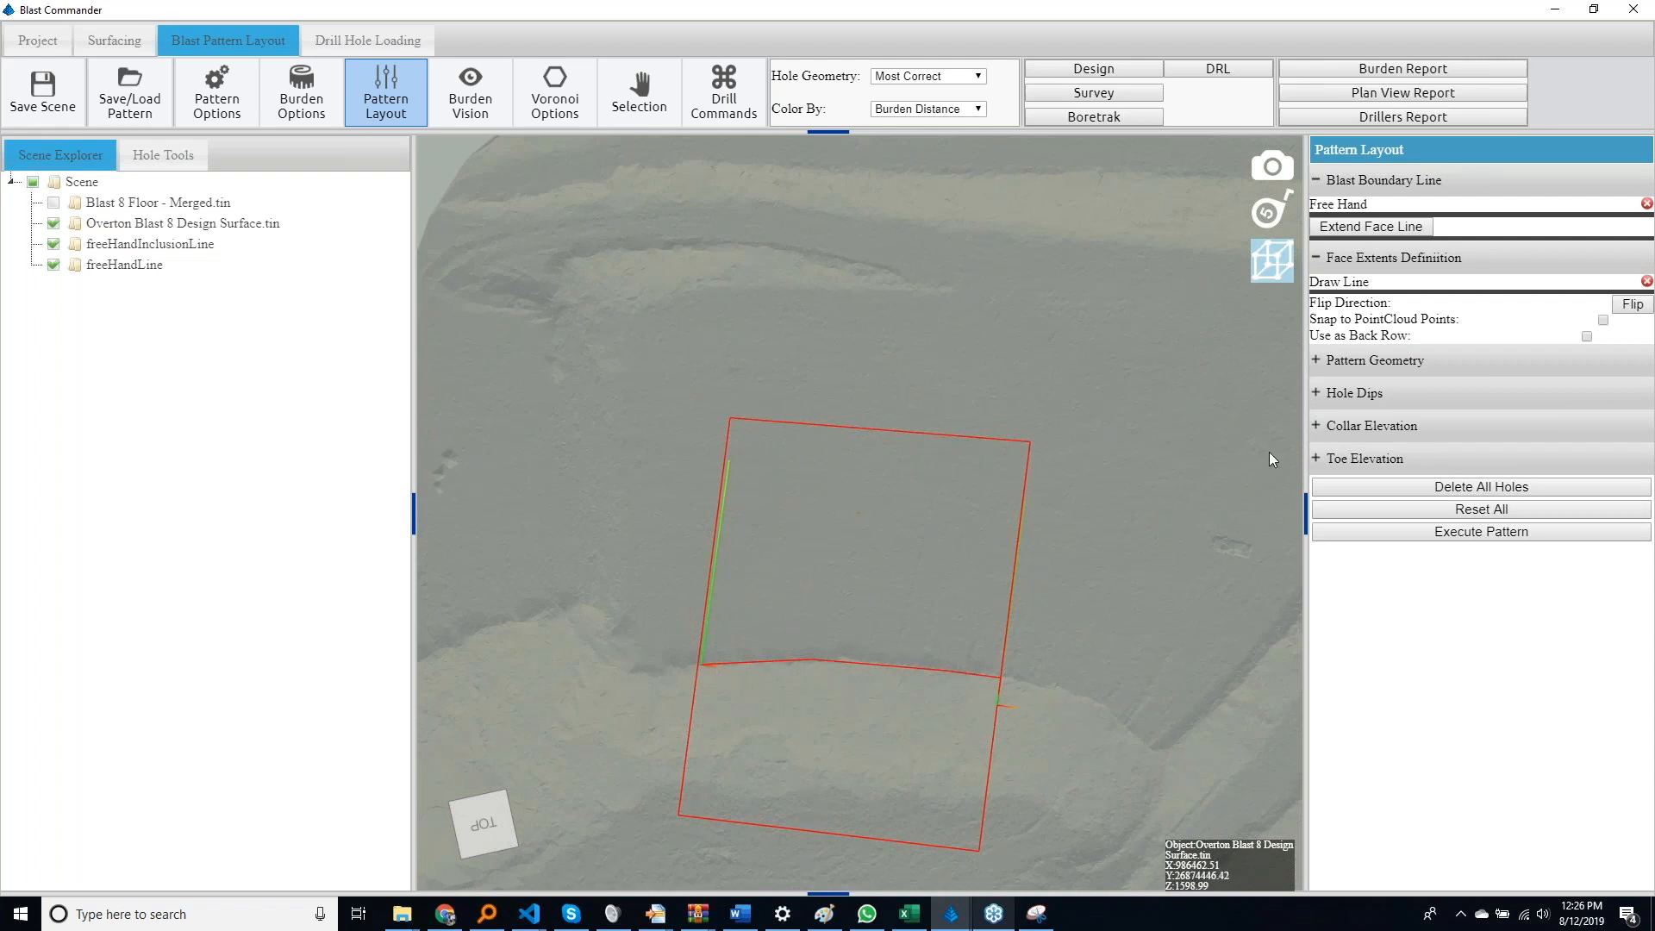
{"action": "left_click", "coordinate": [1316, 258]}
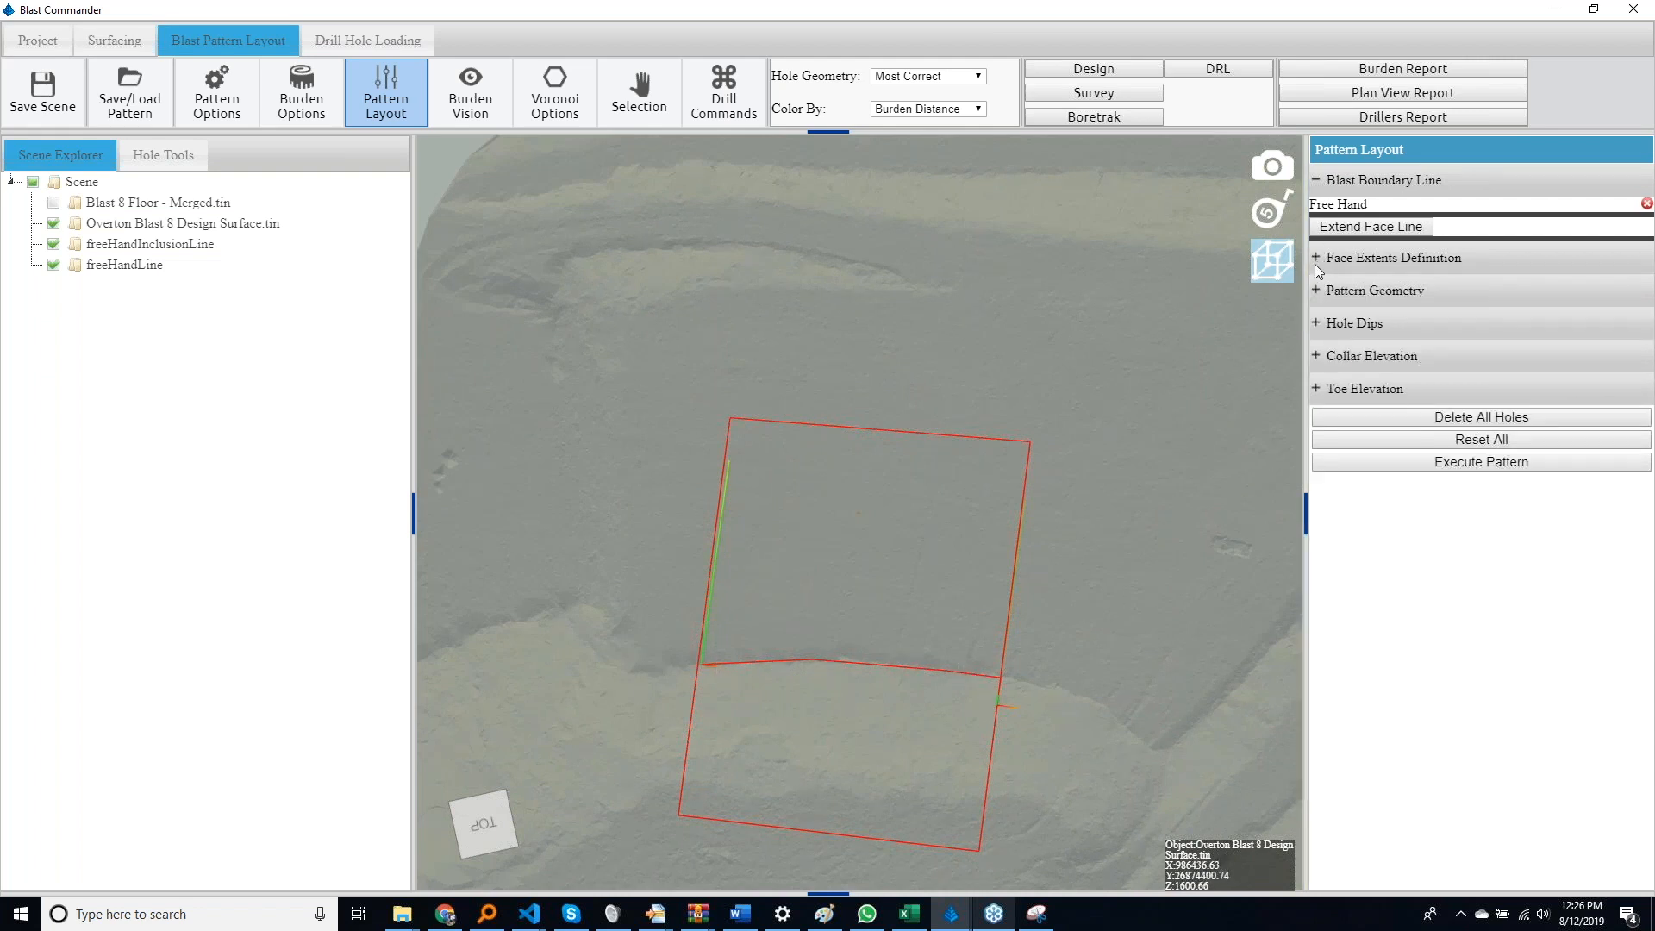
{"action": "left_click", "coordinate": [1316, 292]}
{"action": "double_click", "coordinate": [1480, 334]}
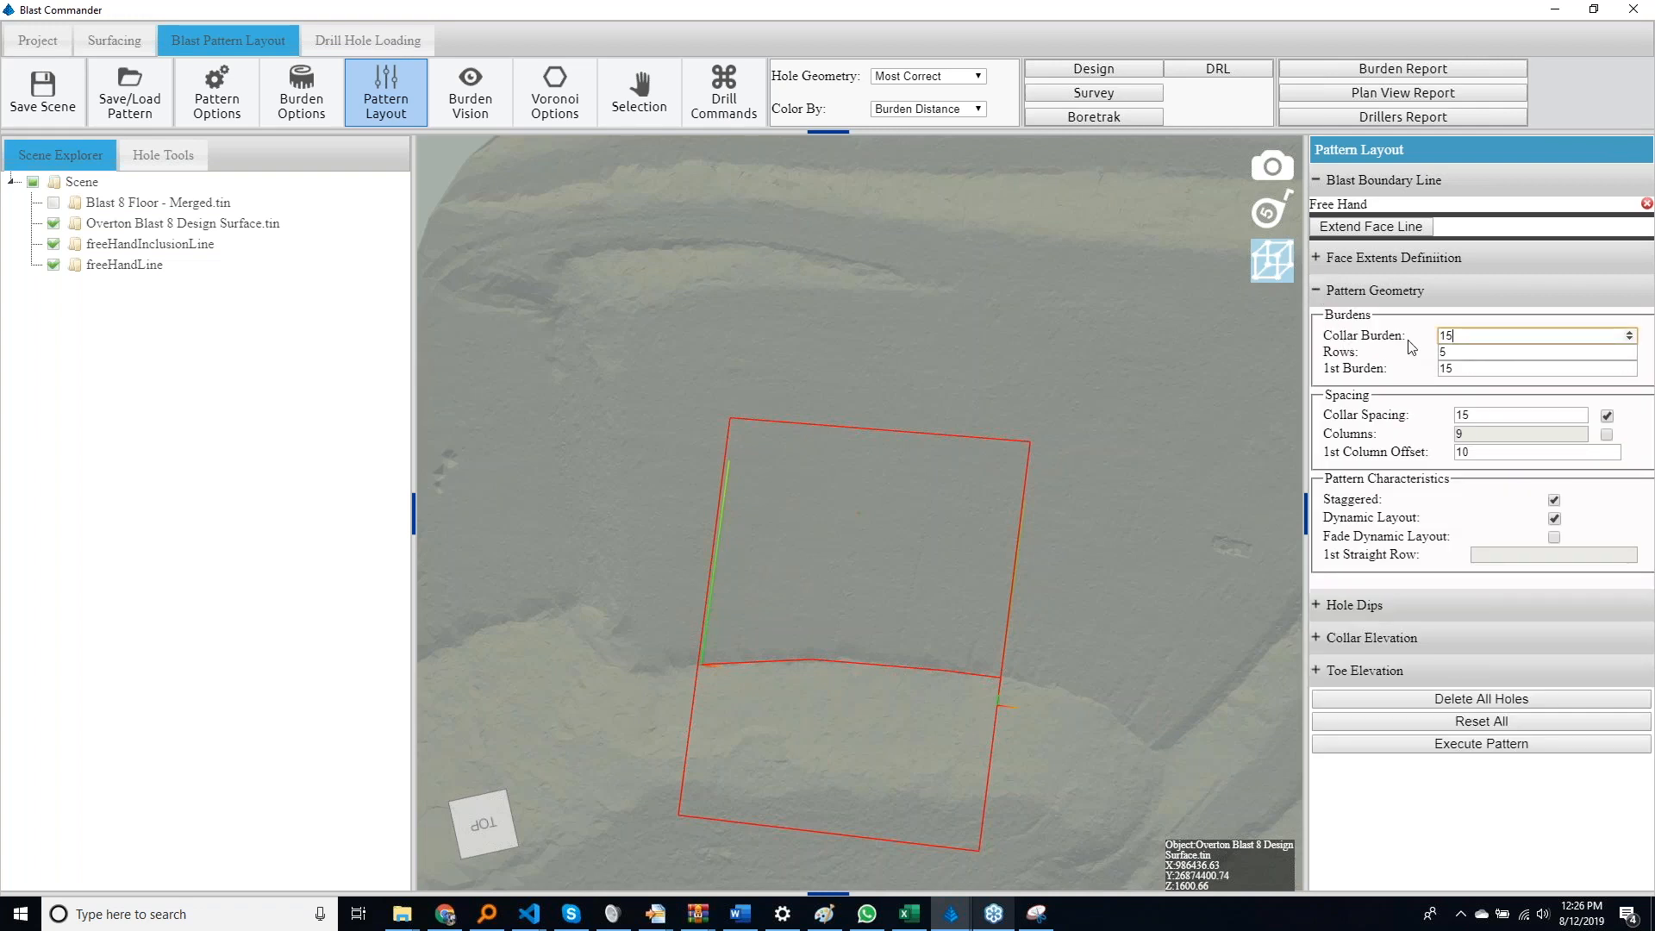
{"action": "left_click", "coordinate": [1479, 367]}
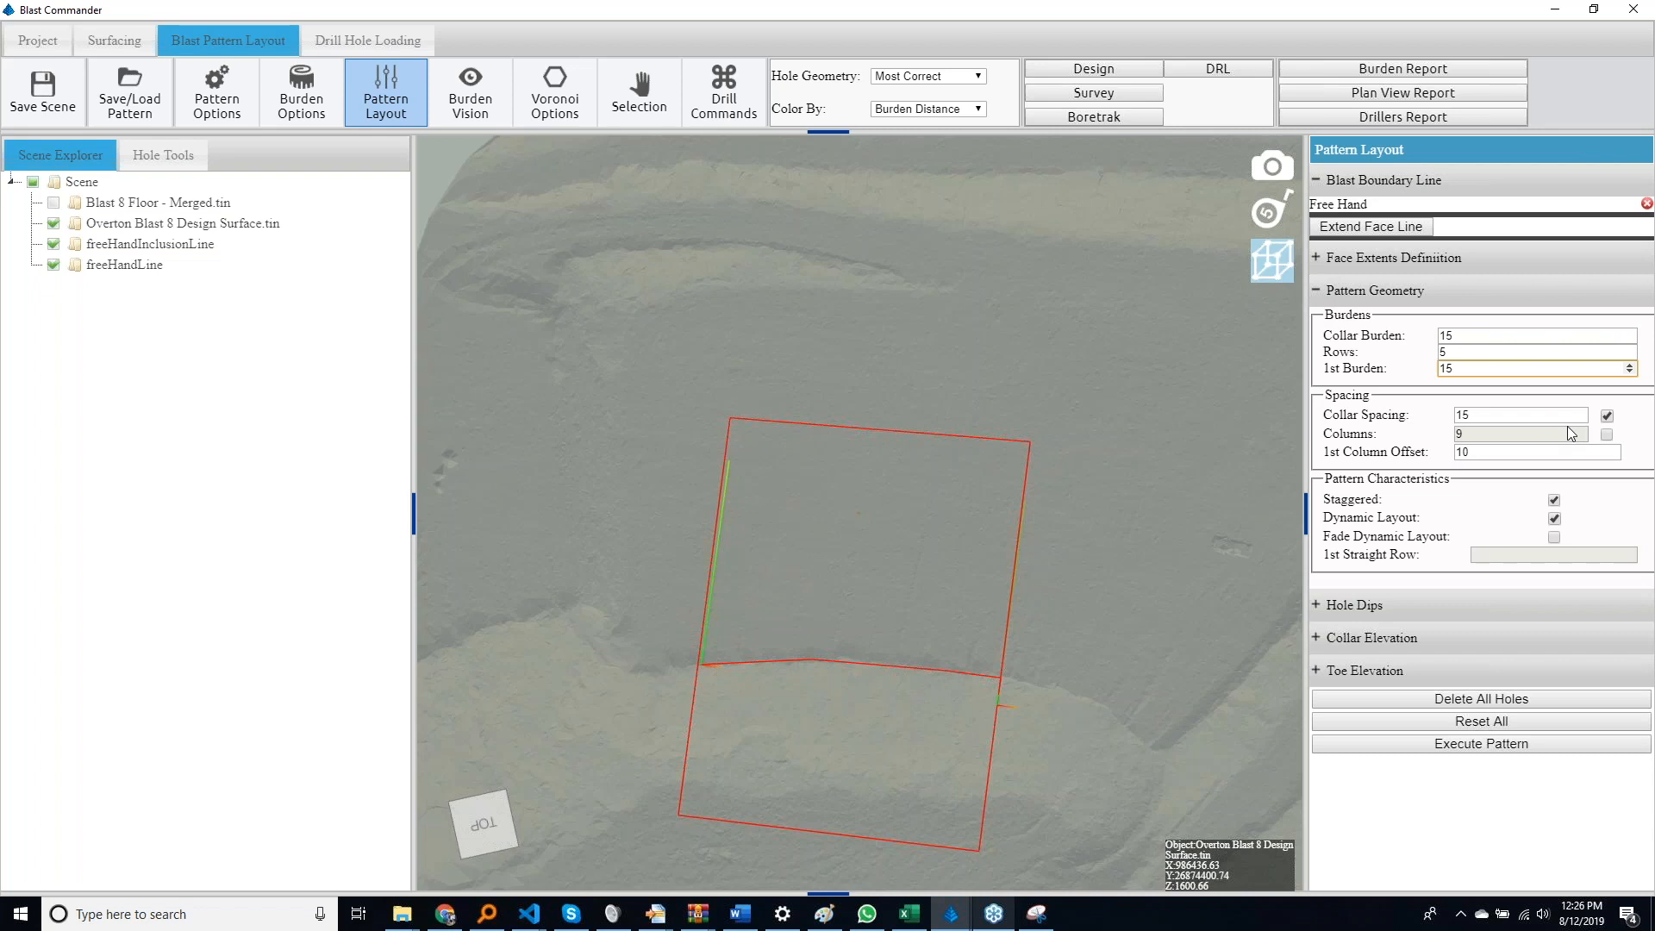
{"action": "double_click", "coordinate": [1513, 415]}
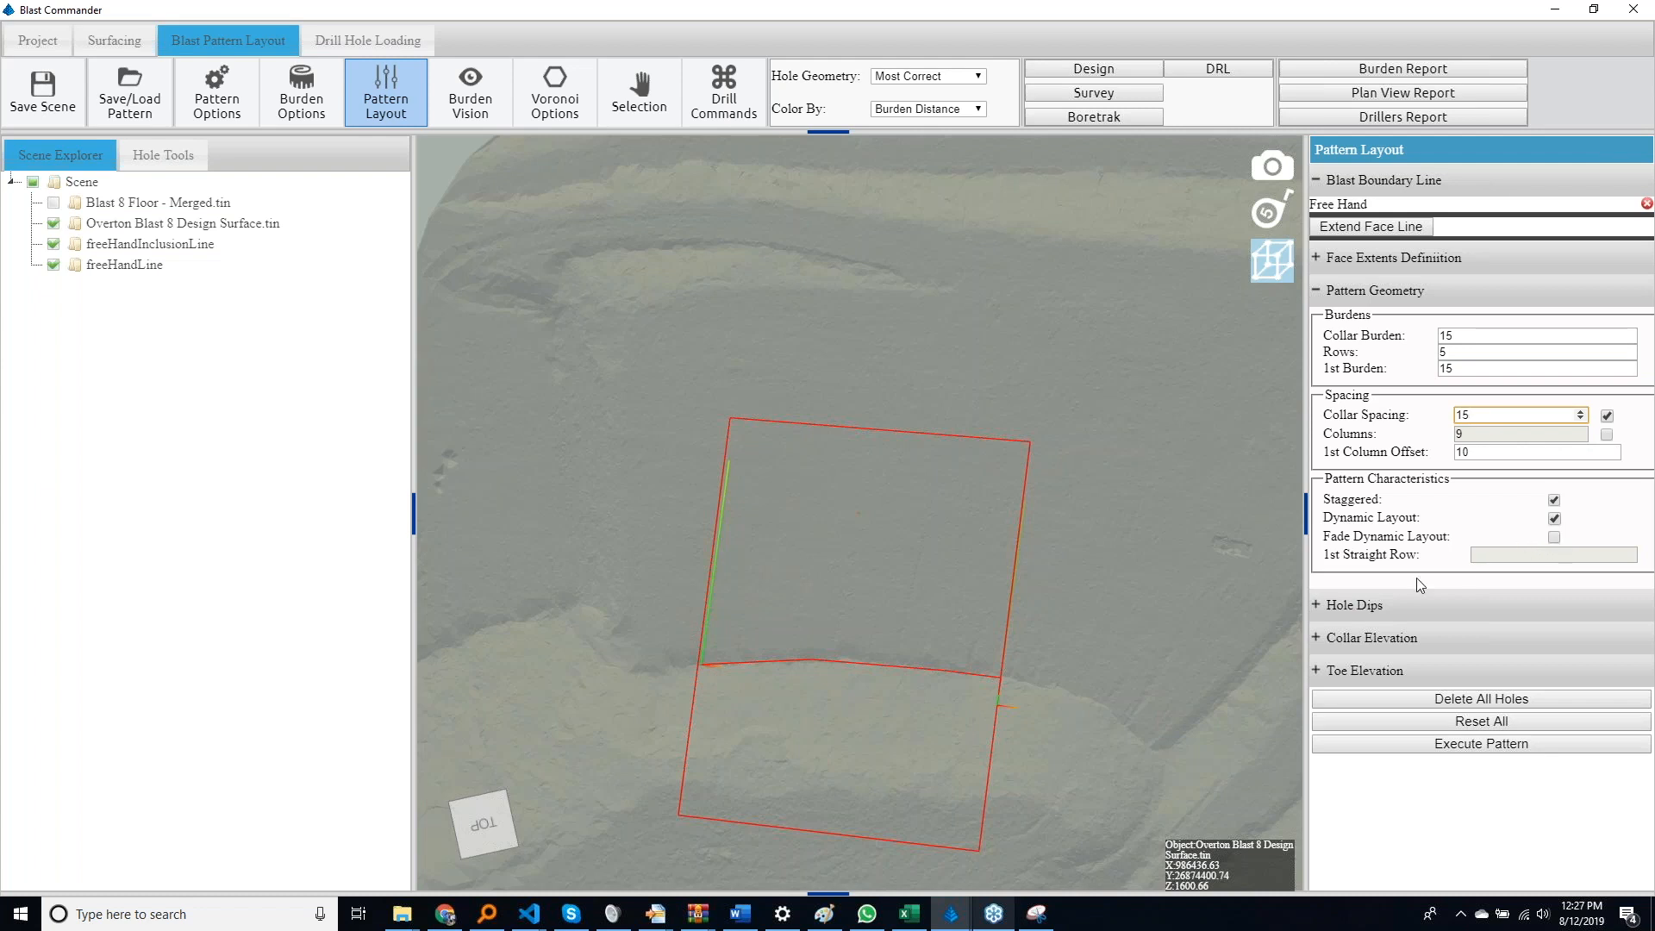
Edit the hole dip angle for the pattern
{"action": "left_click", "coordinate": [1325, 607]}
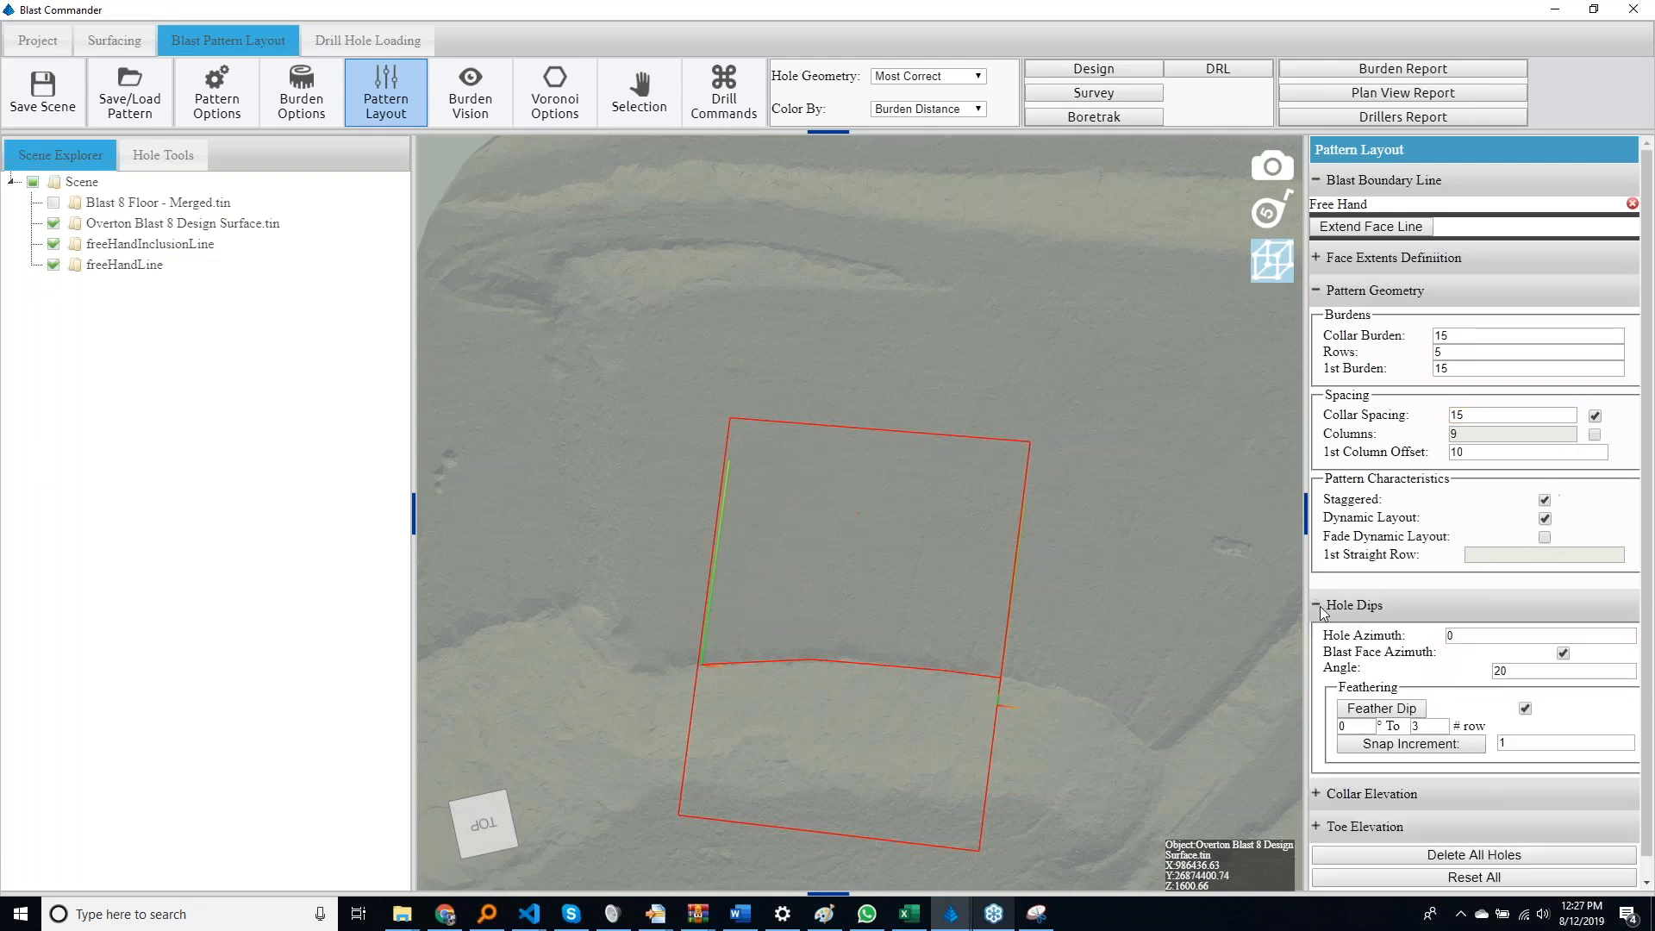
{"action": "double_click", "coordinate": [1520, 670]}
{"action": "left_click", "coordinate": [1317, 605]}
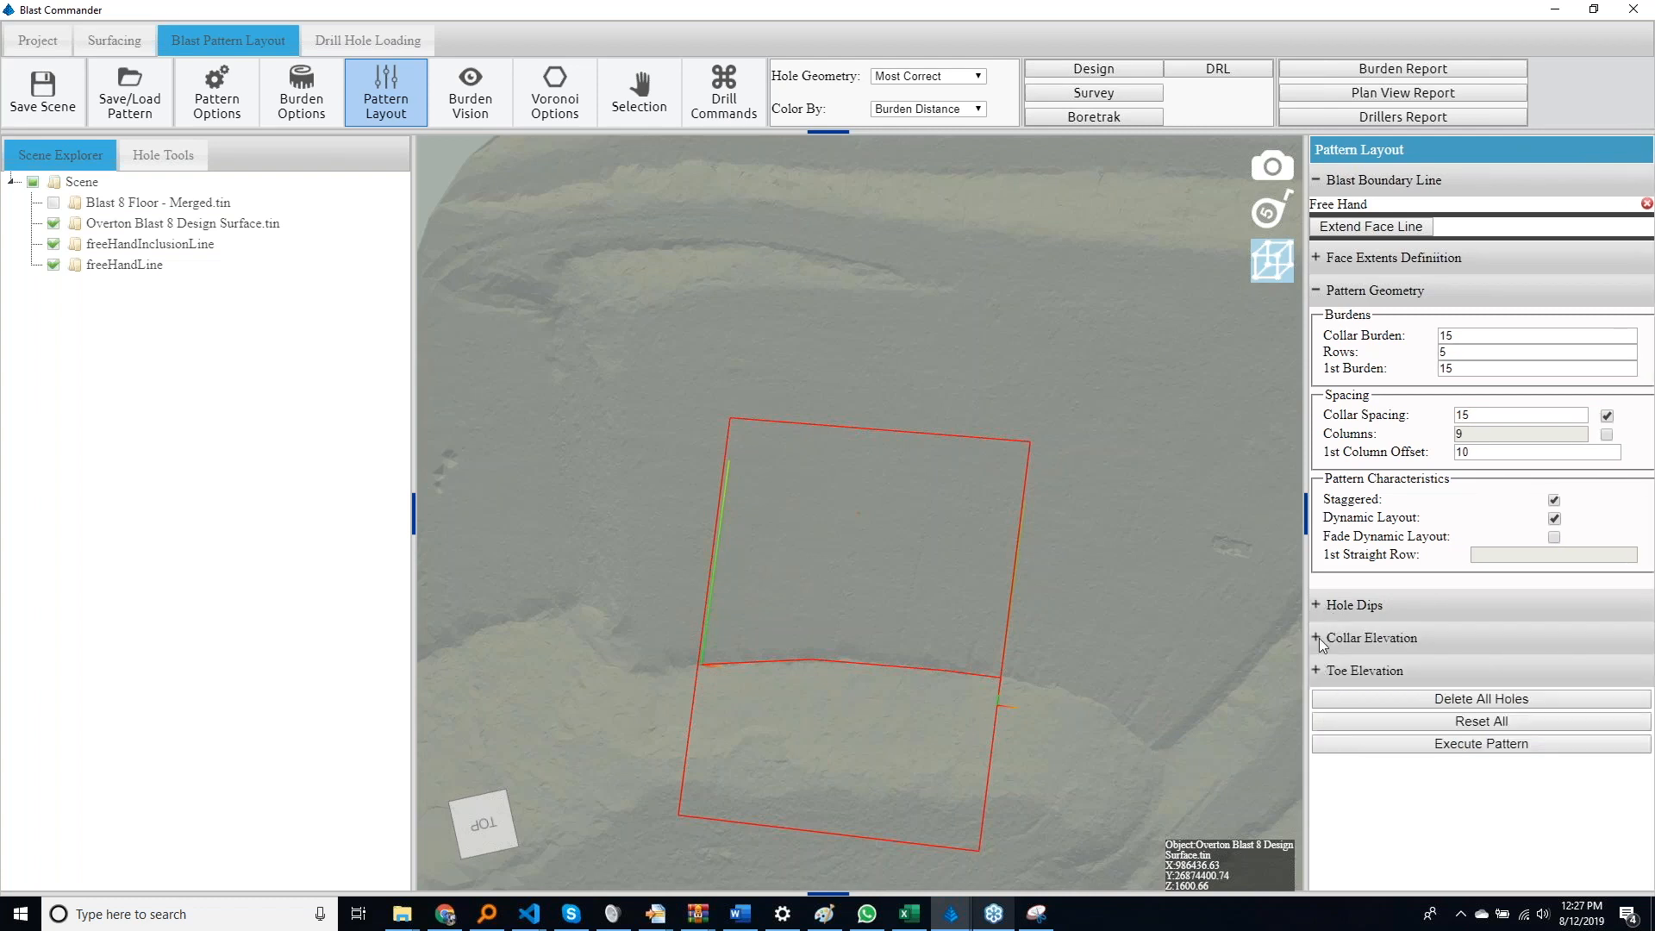
Control the toe elevation by a depth of 40 and execute the pattern
{"action": "left_click", "coordinate": [1317, 640]}
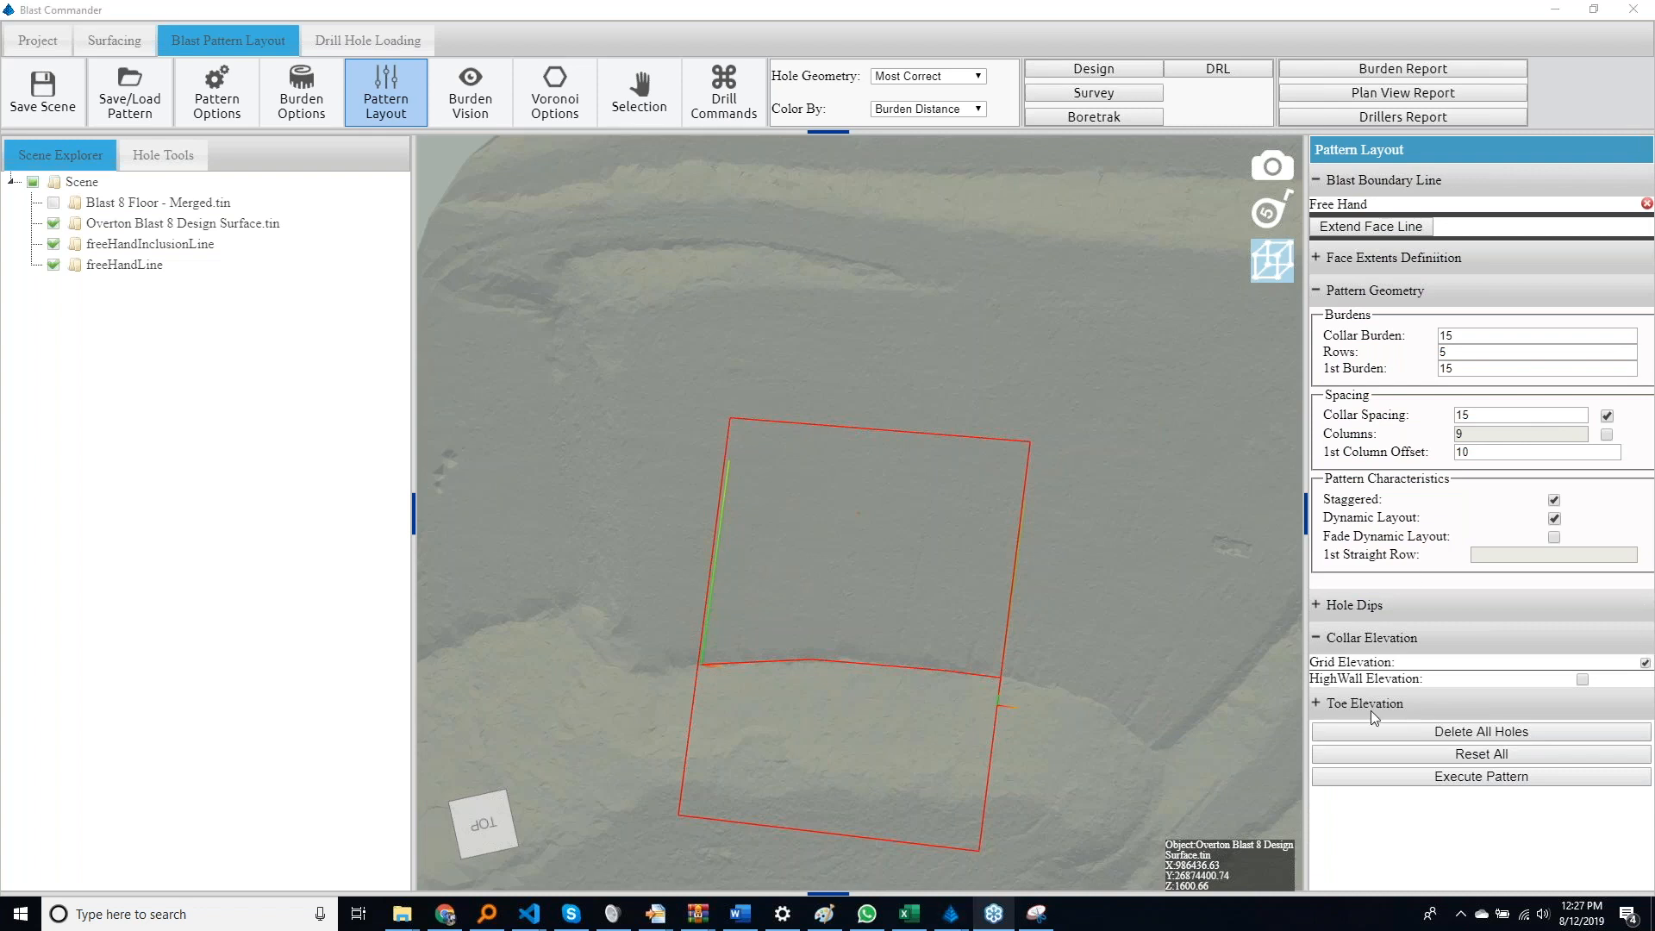
{"action": "left_click", "coordinate": [1317, 703]}
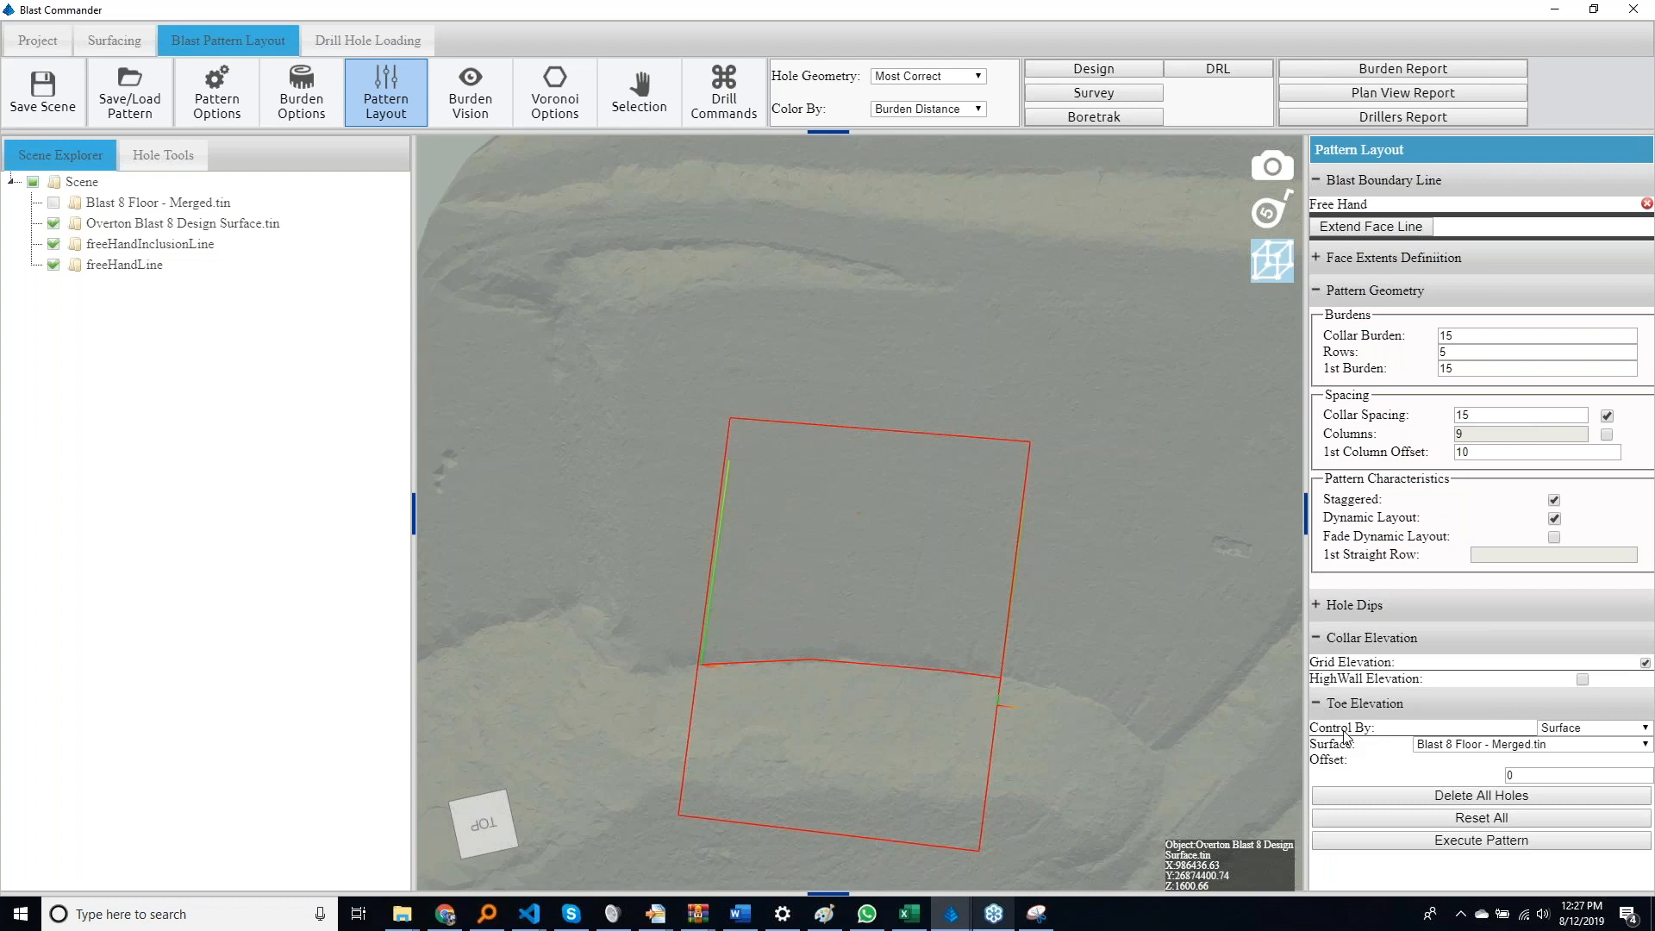
{"action": "left_click", "coordinate": [1587, 729]}
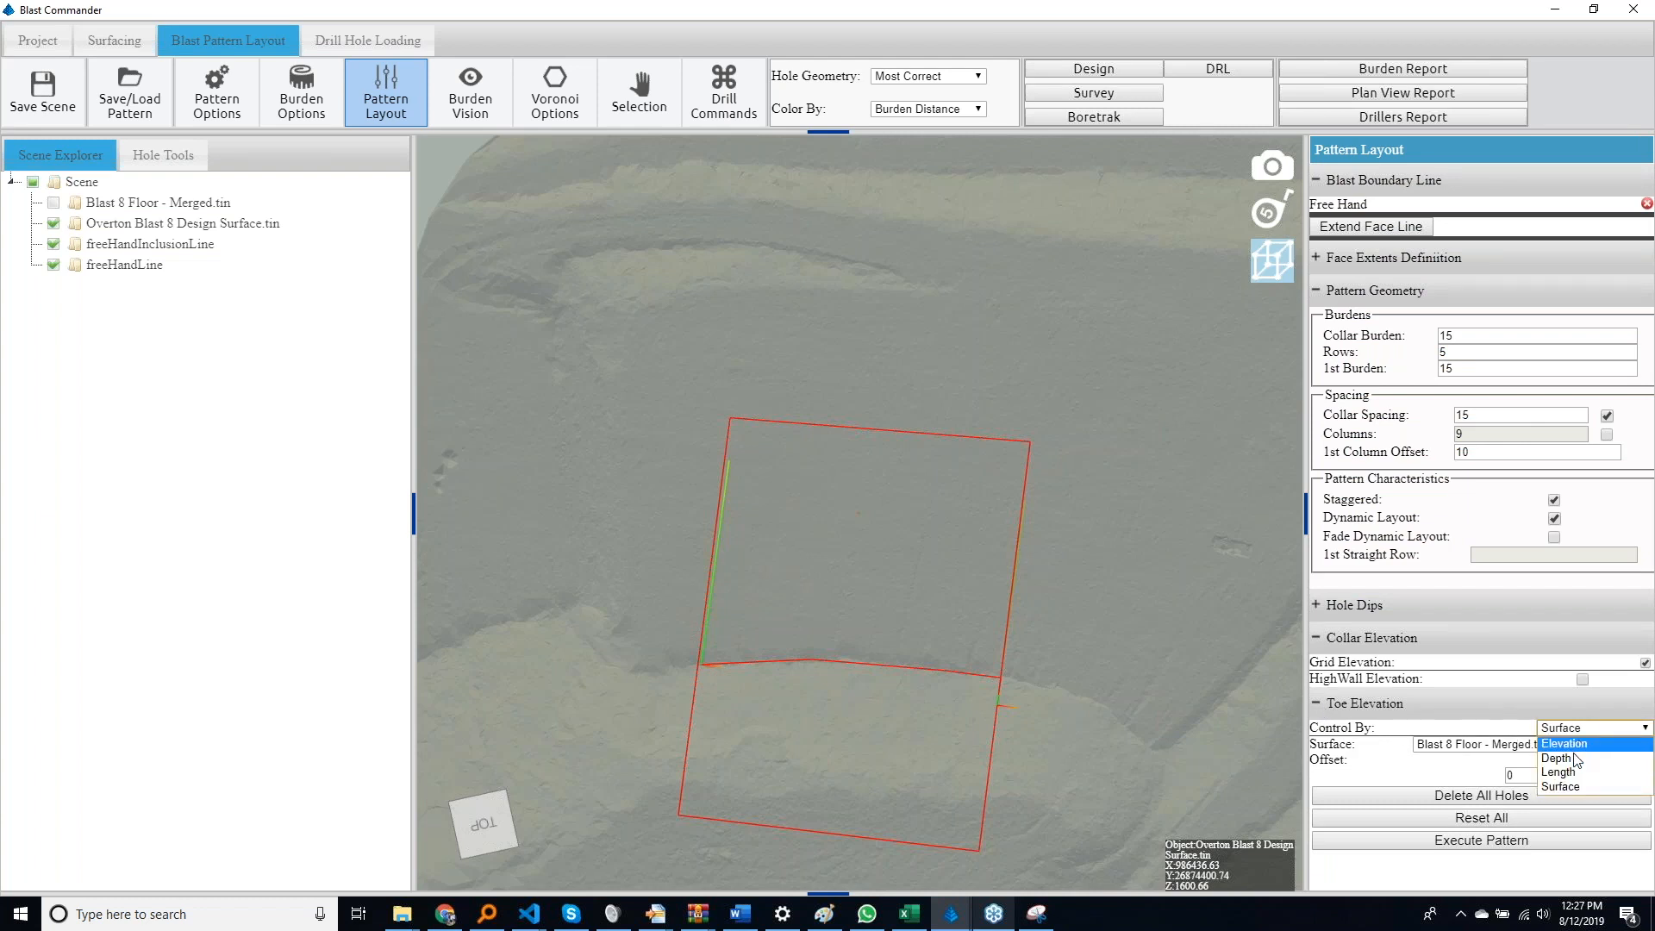
{"action": "left_click", "coordinate": [1557, 759]}
{"action": "left_click", "coordinate": [1557, 745]}
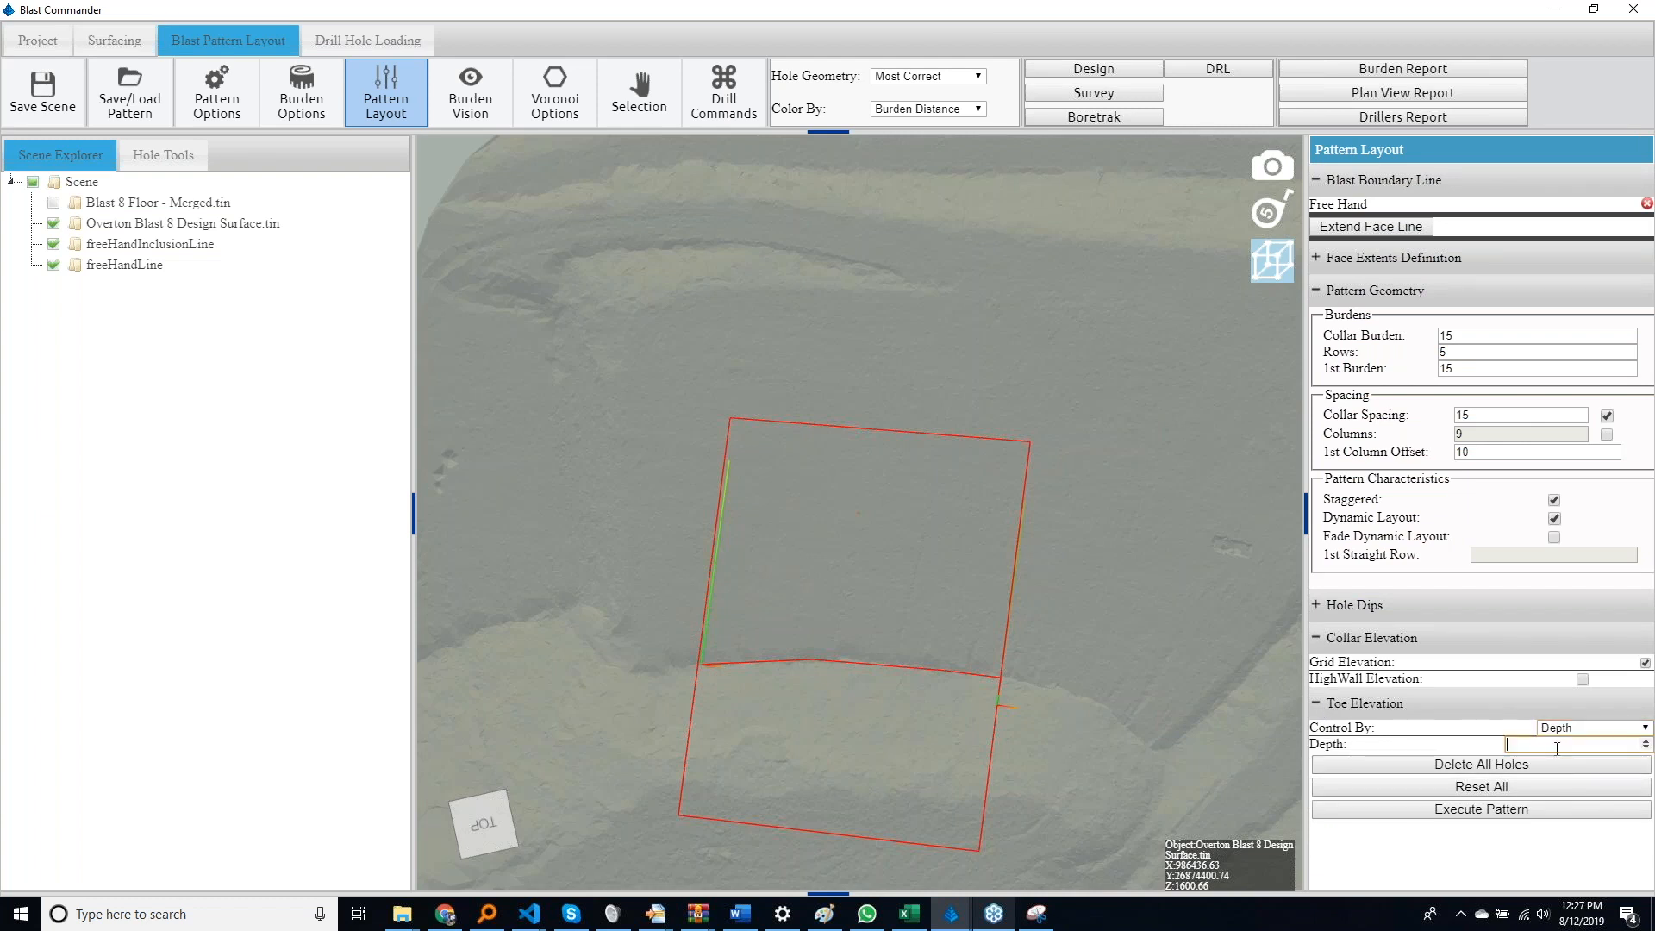
{"action": "left_click", "coordinate": [1486, 810]}
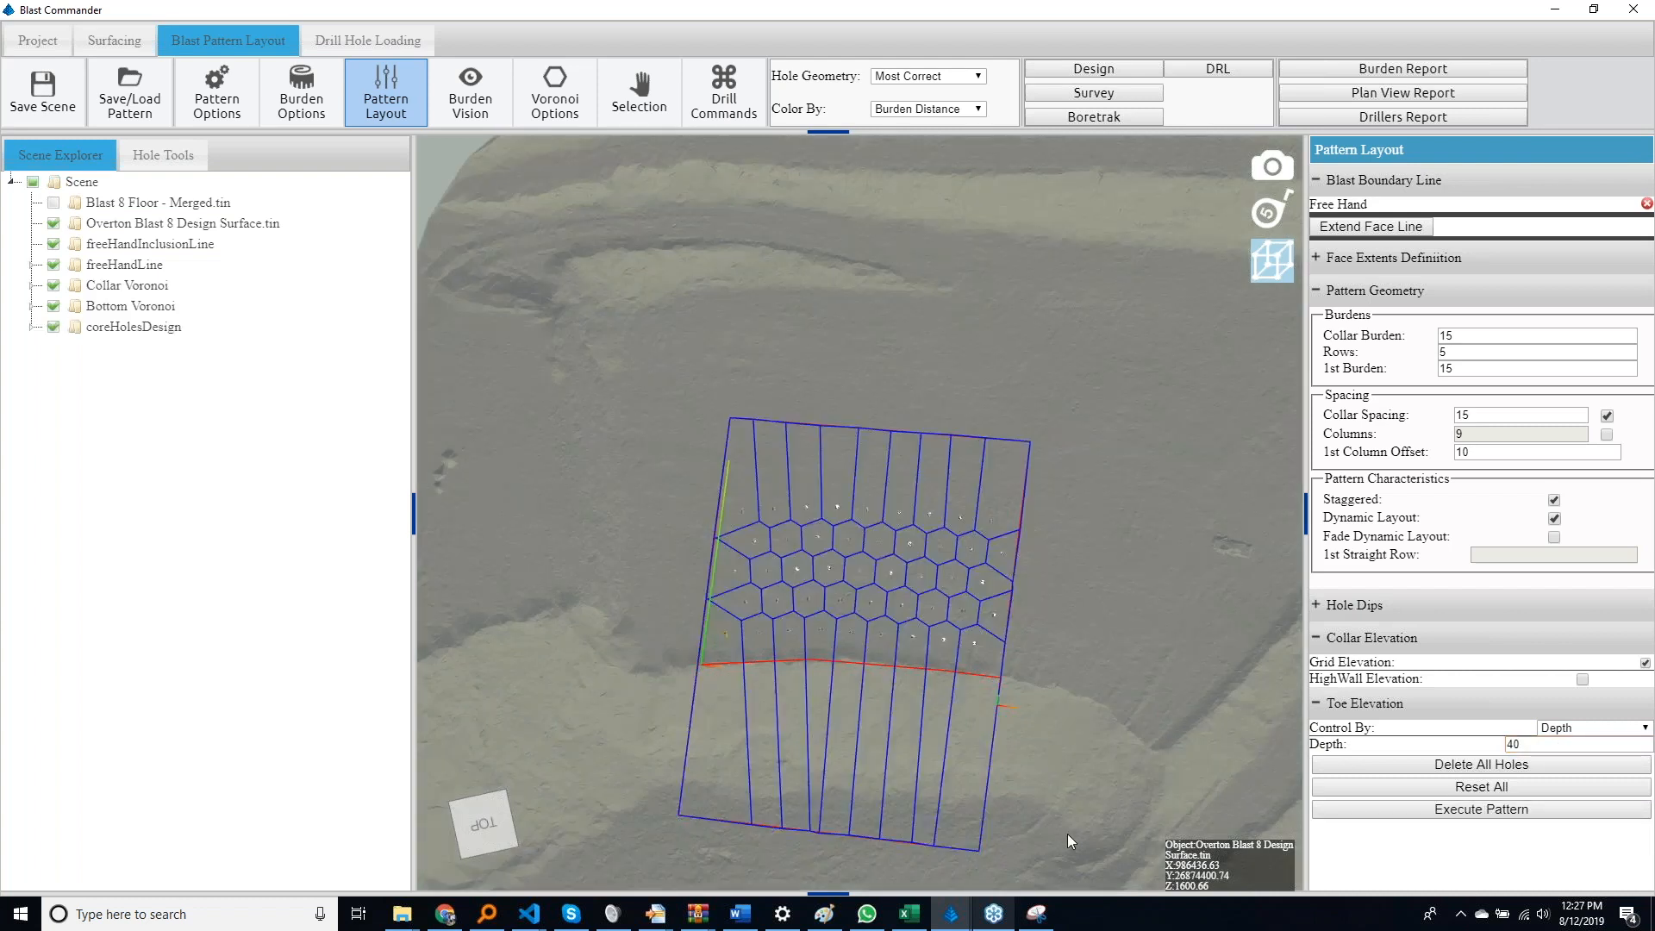
Set the number of pattern rows to 9 and execute the pattern again
{"action": "middle_click_drag", "start_coordinate": [1052, 760], "coordinate": [929, 581]}
{"action": "middle_click_drag", "start_coordinate": [774, 402], "coordinate": [1023, 435]}
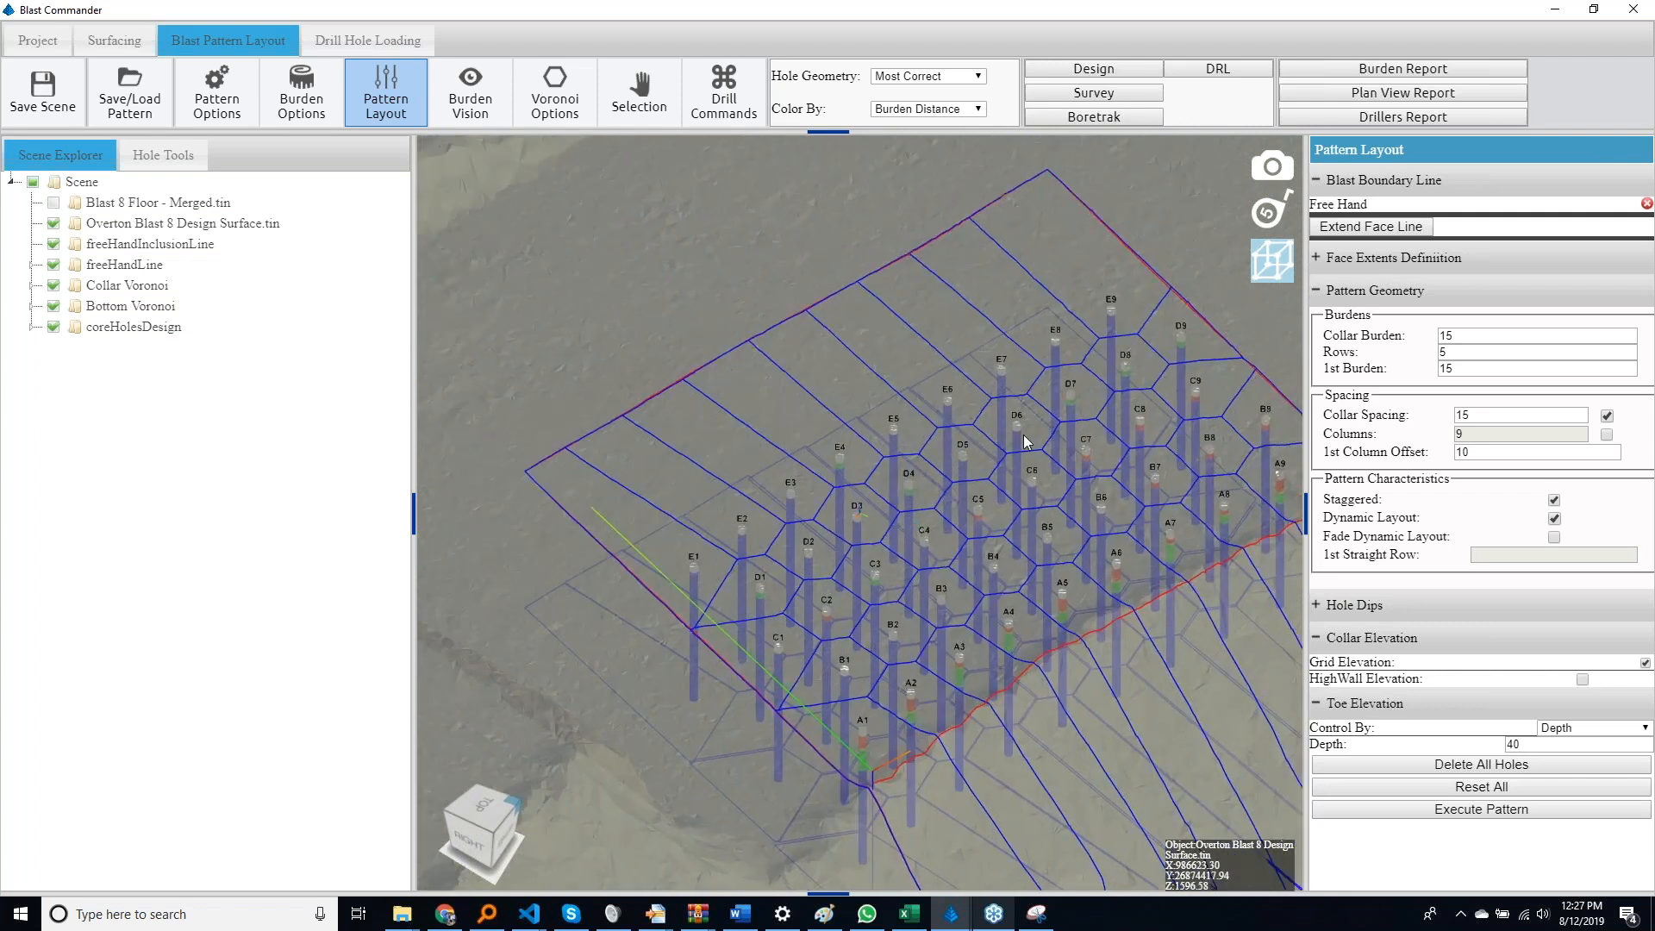
{"action": "left_click_drag", "start_coordinate": [1472, 352], "coordinate": [1363, 356]}
{"action": "left_click", "coordinate": [1429, 814]}
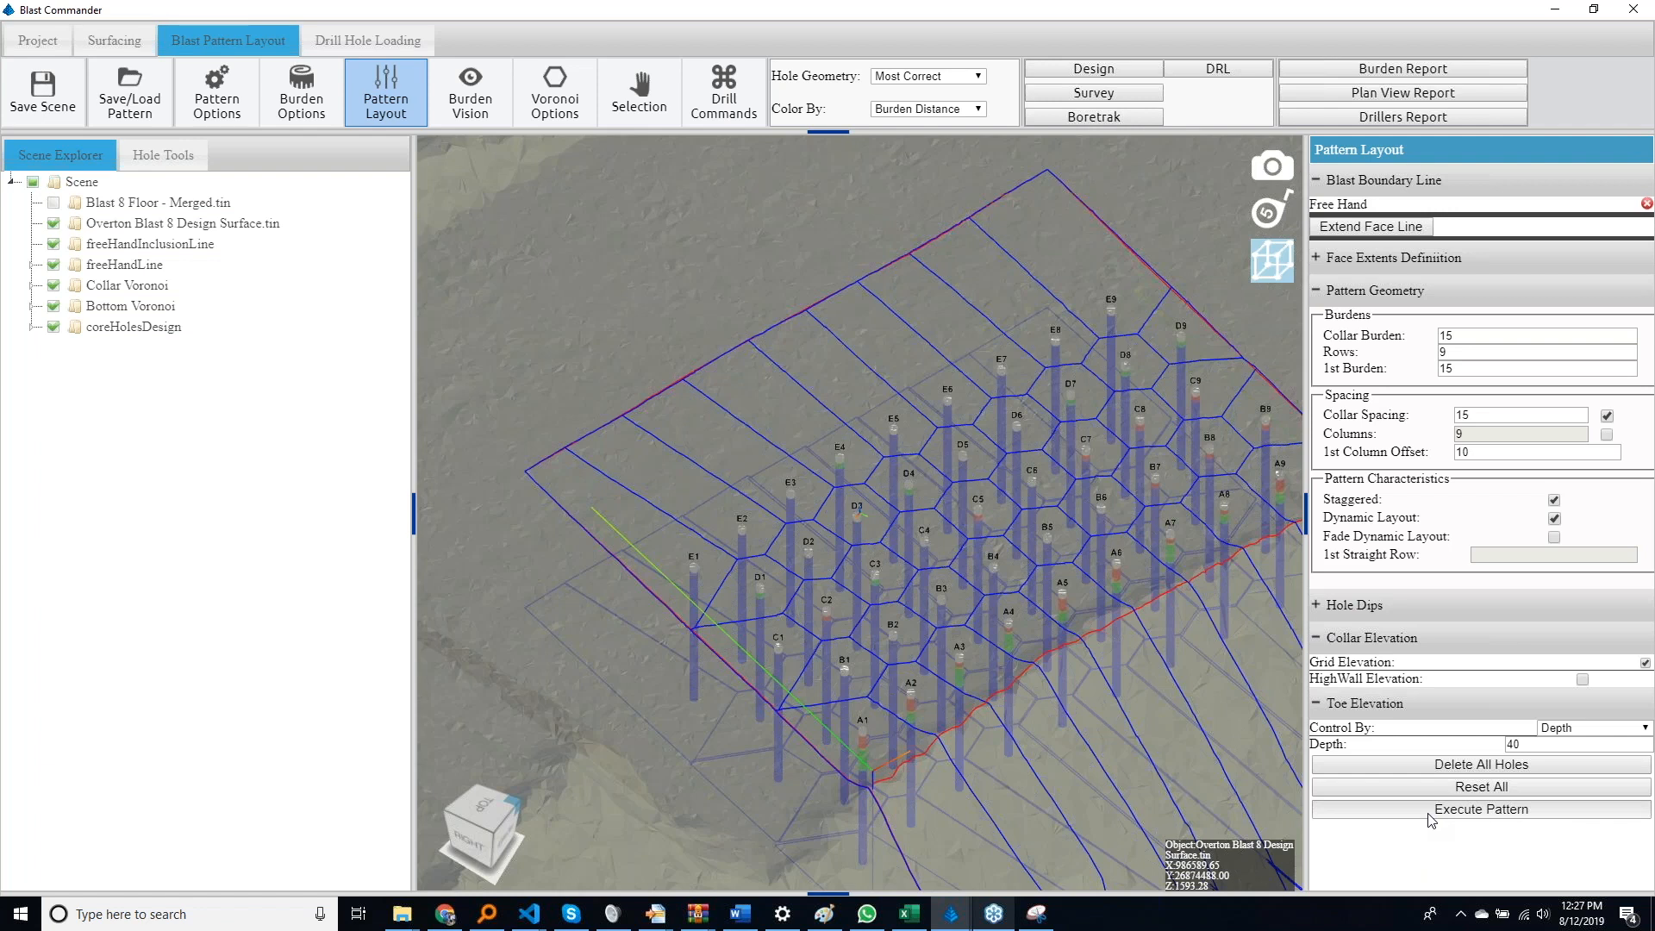
Inspect the hole toes in side view, toggling Blast 8 Floor - Merged on and off for comparison
{"action": "middle_click_drag", "start_coordinate": [1089, 745], "coordinate": [1074, 498]}
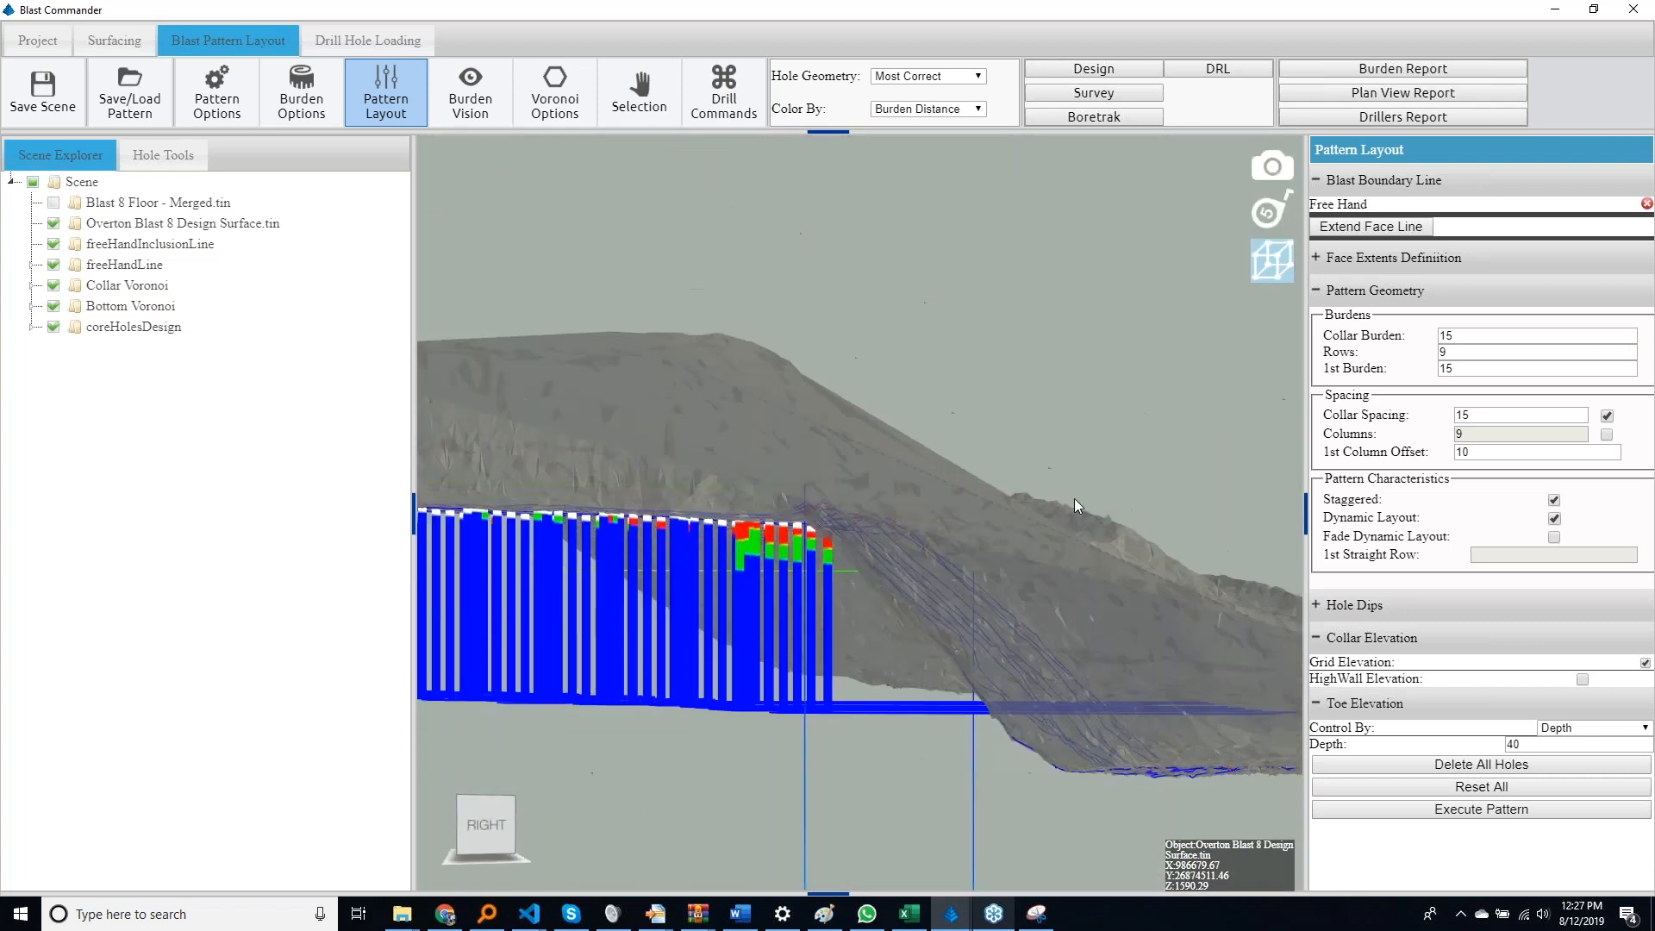
{"action": "left_click", "coordinate": [54, 204]}
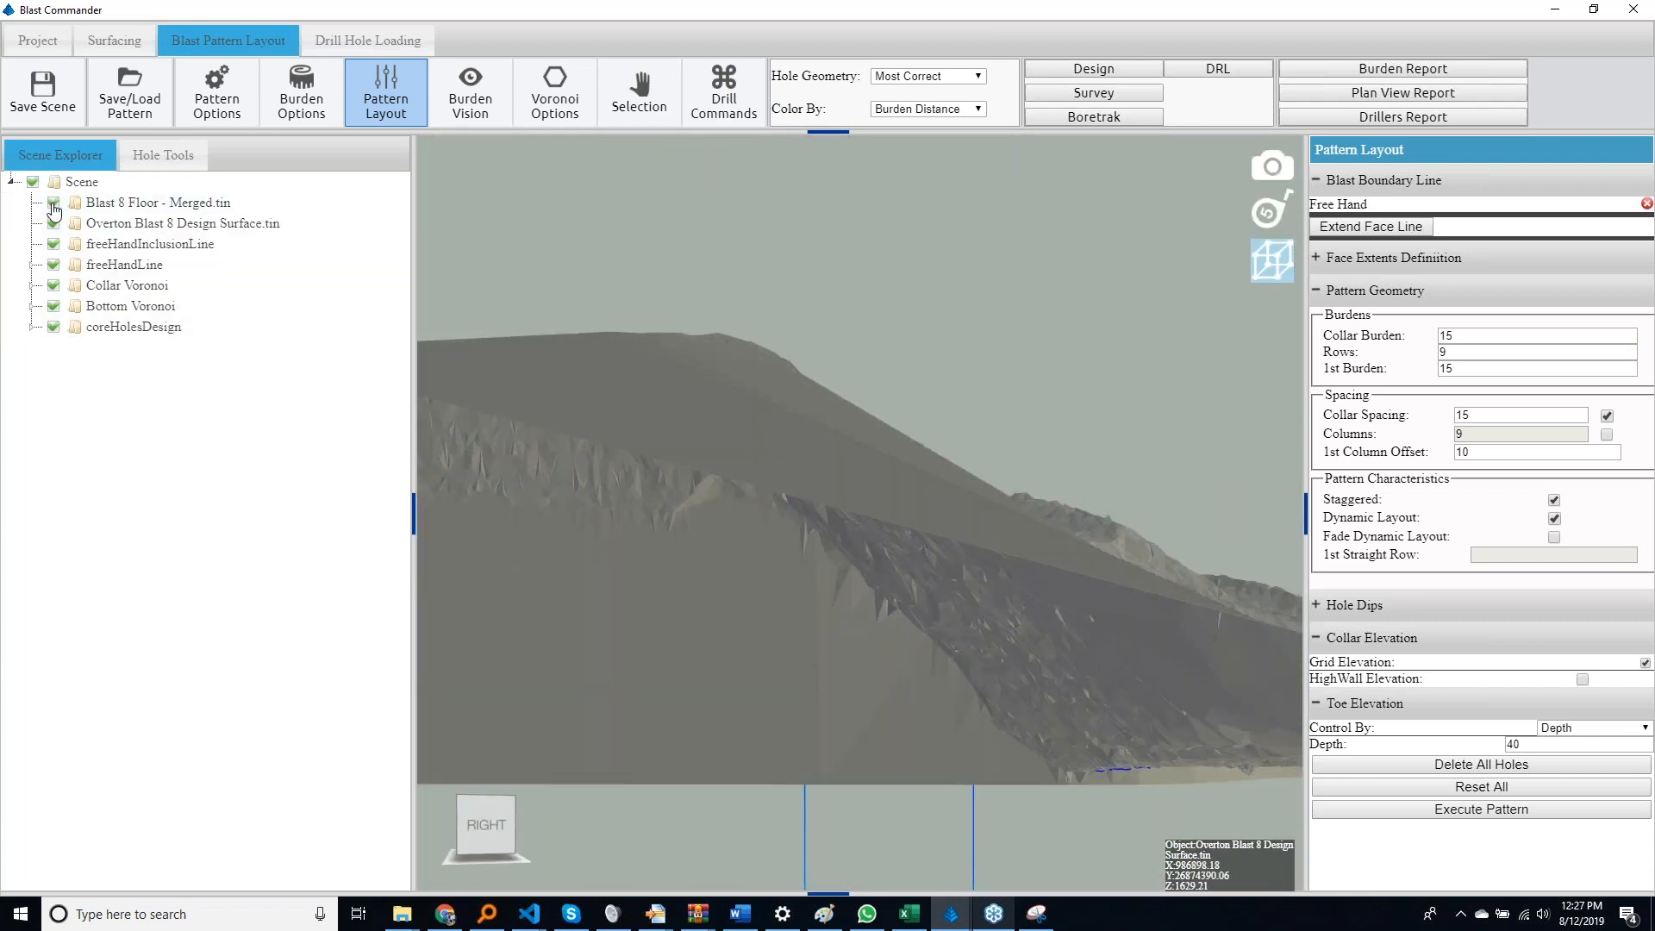
{"action": "left_click", "coordinate": [54, 204]}
{"action": "left_click", "coordinate": [54, 204]}
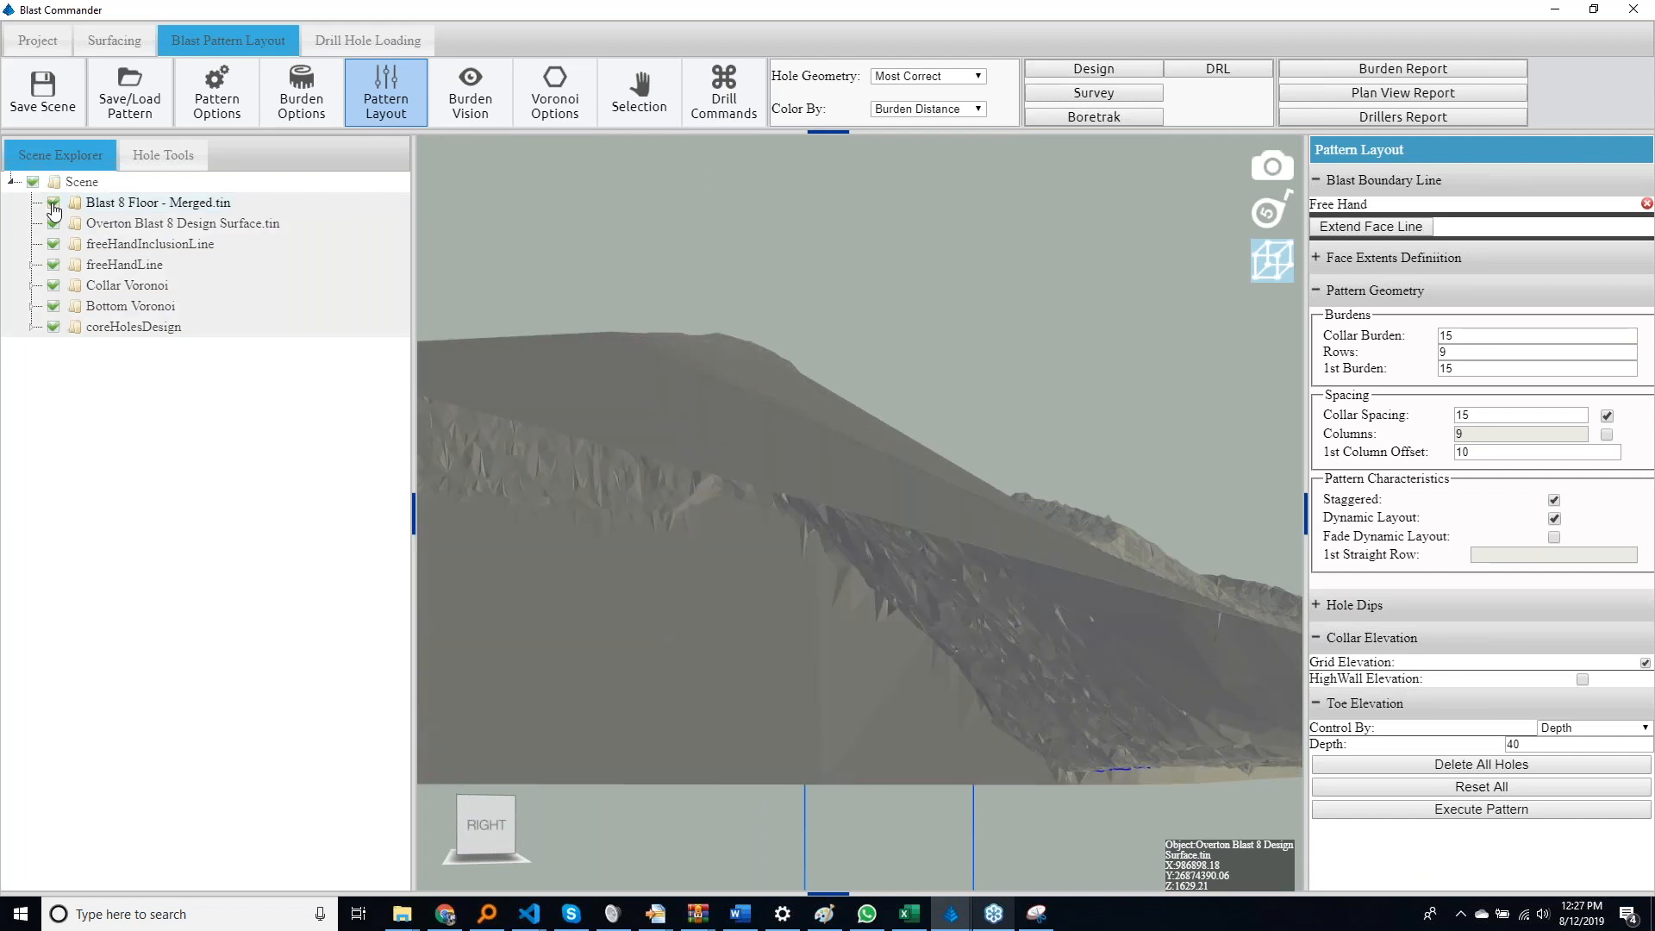
{"action": "left_click", "coordinate": [54, 205]}
Control the toe elevation by the Blast 8 Floor - Merged surface and execute the pattern
{"action": "left_click", "coordinate": [1560, 731]}
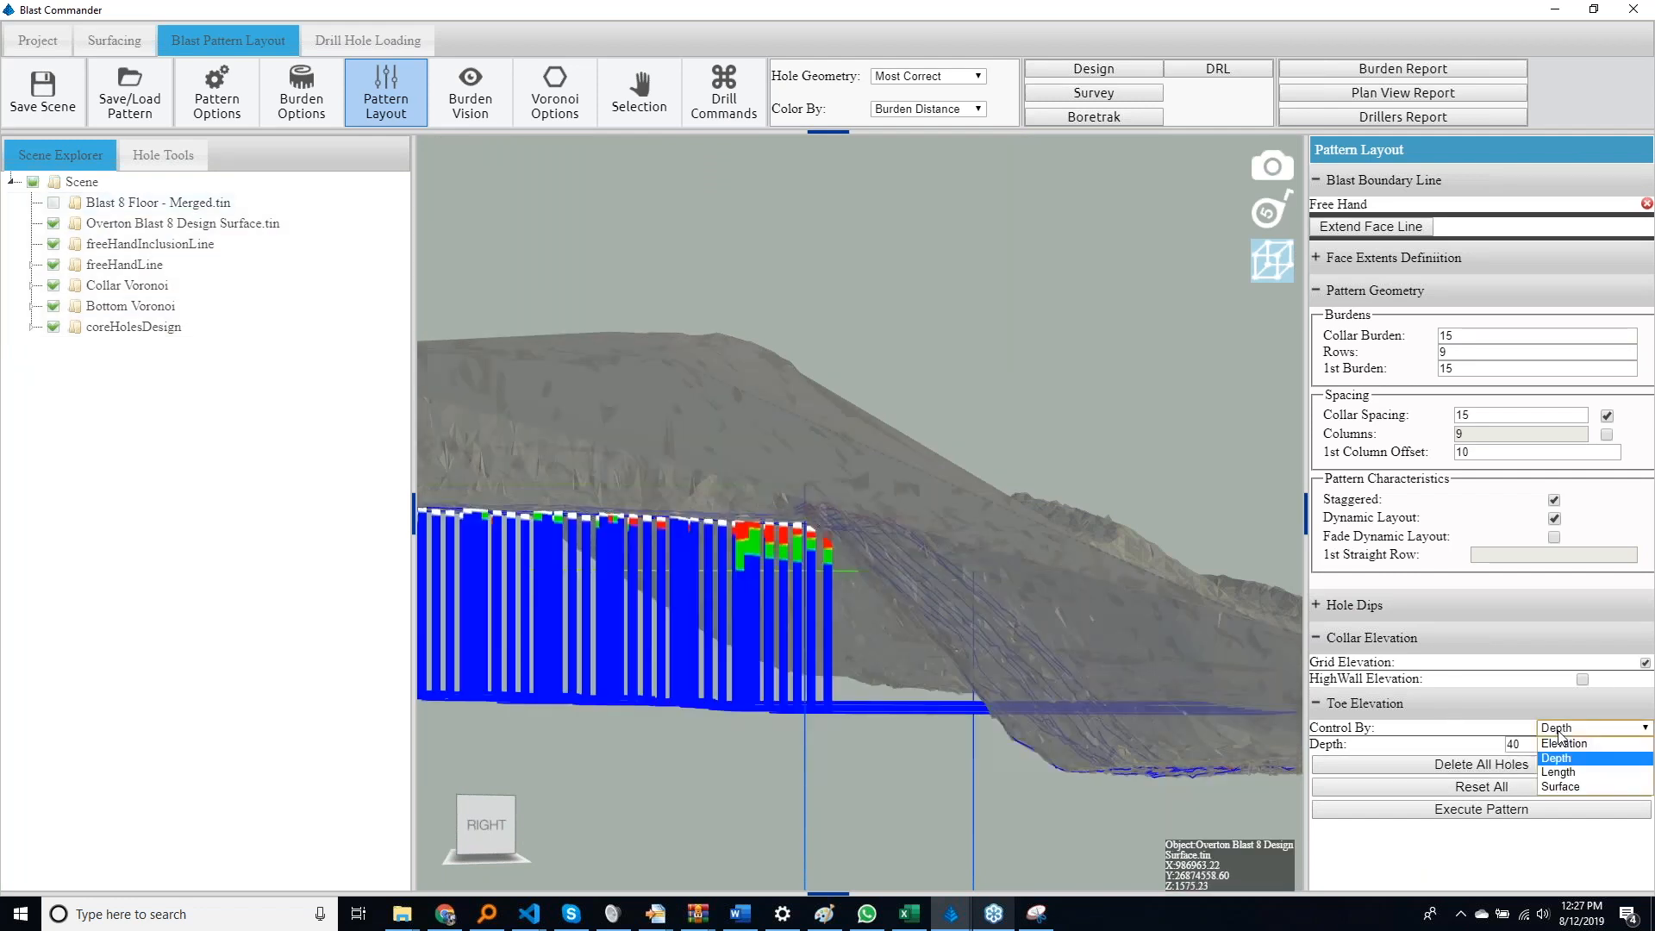
{"action": "left_click", "coordinate": [1561, 786]}
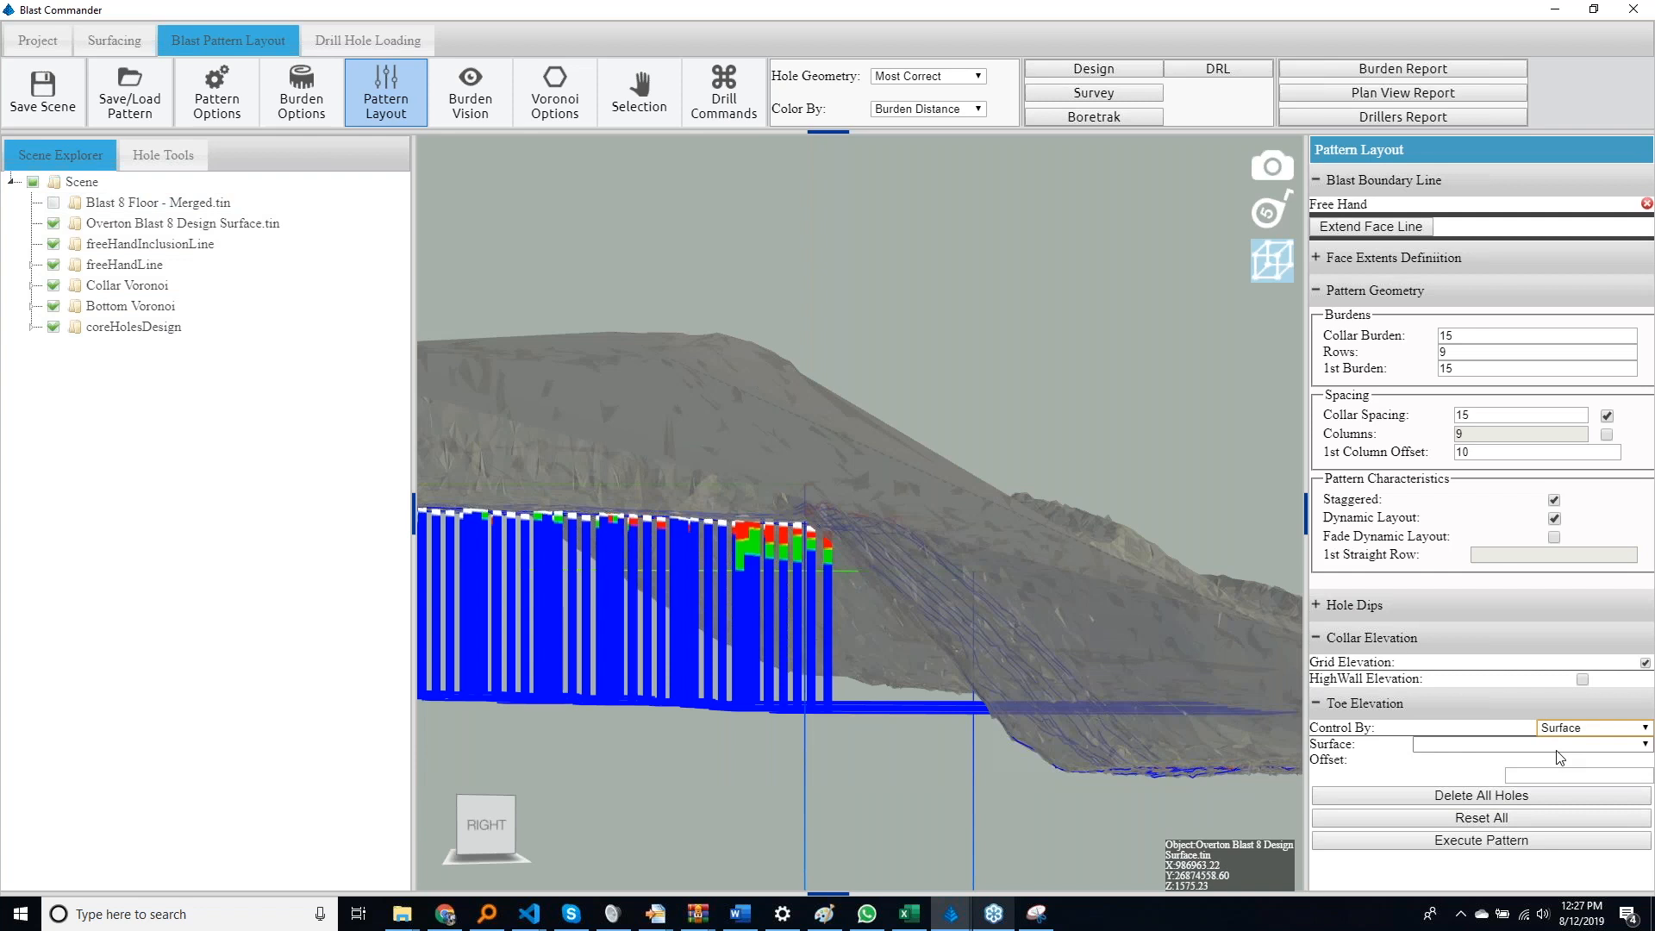
{"action": "left_click", "coordinate": [1557, 747]}
{"action": "left_click", "coordinate": [1539, 763]}
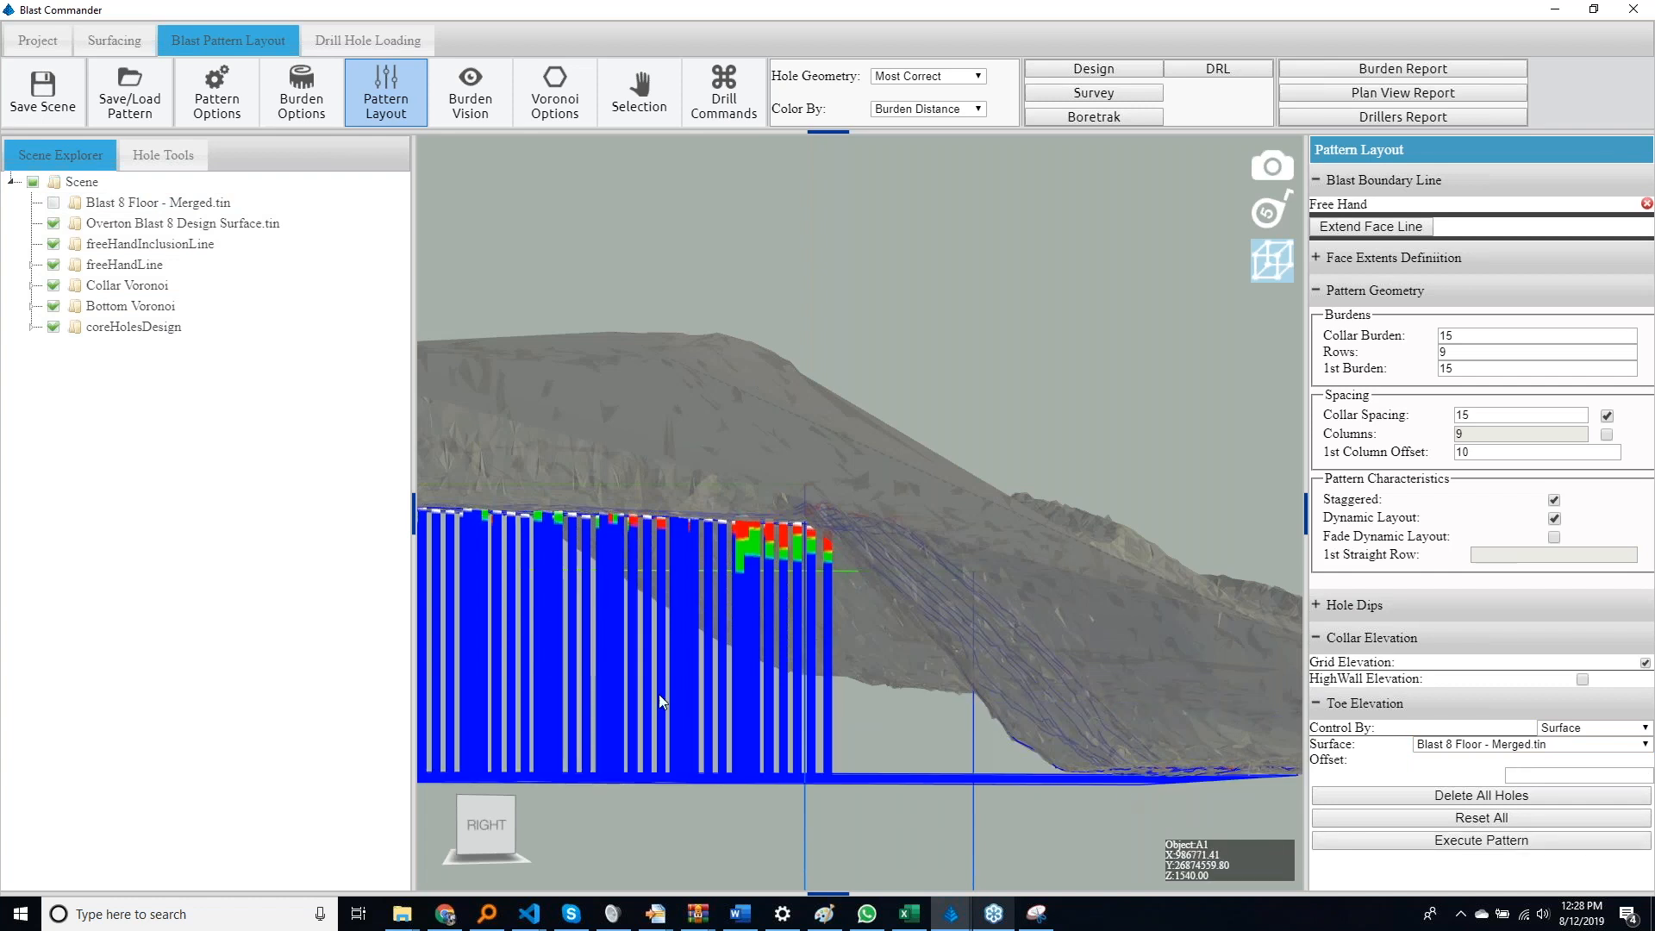
Show Blast 8 Floor - Merged to check the hole toes, hide it again and examine the hole pattern from above
{"action": "left_click", "coordinate": [58, 206]}
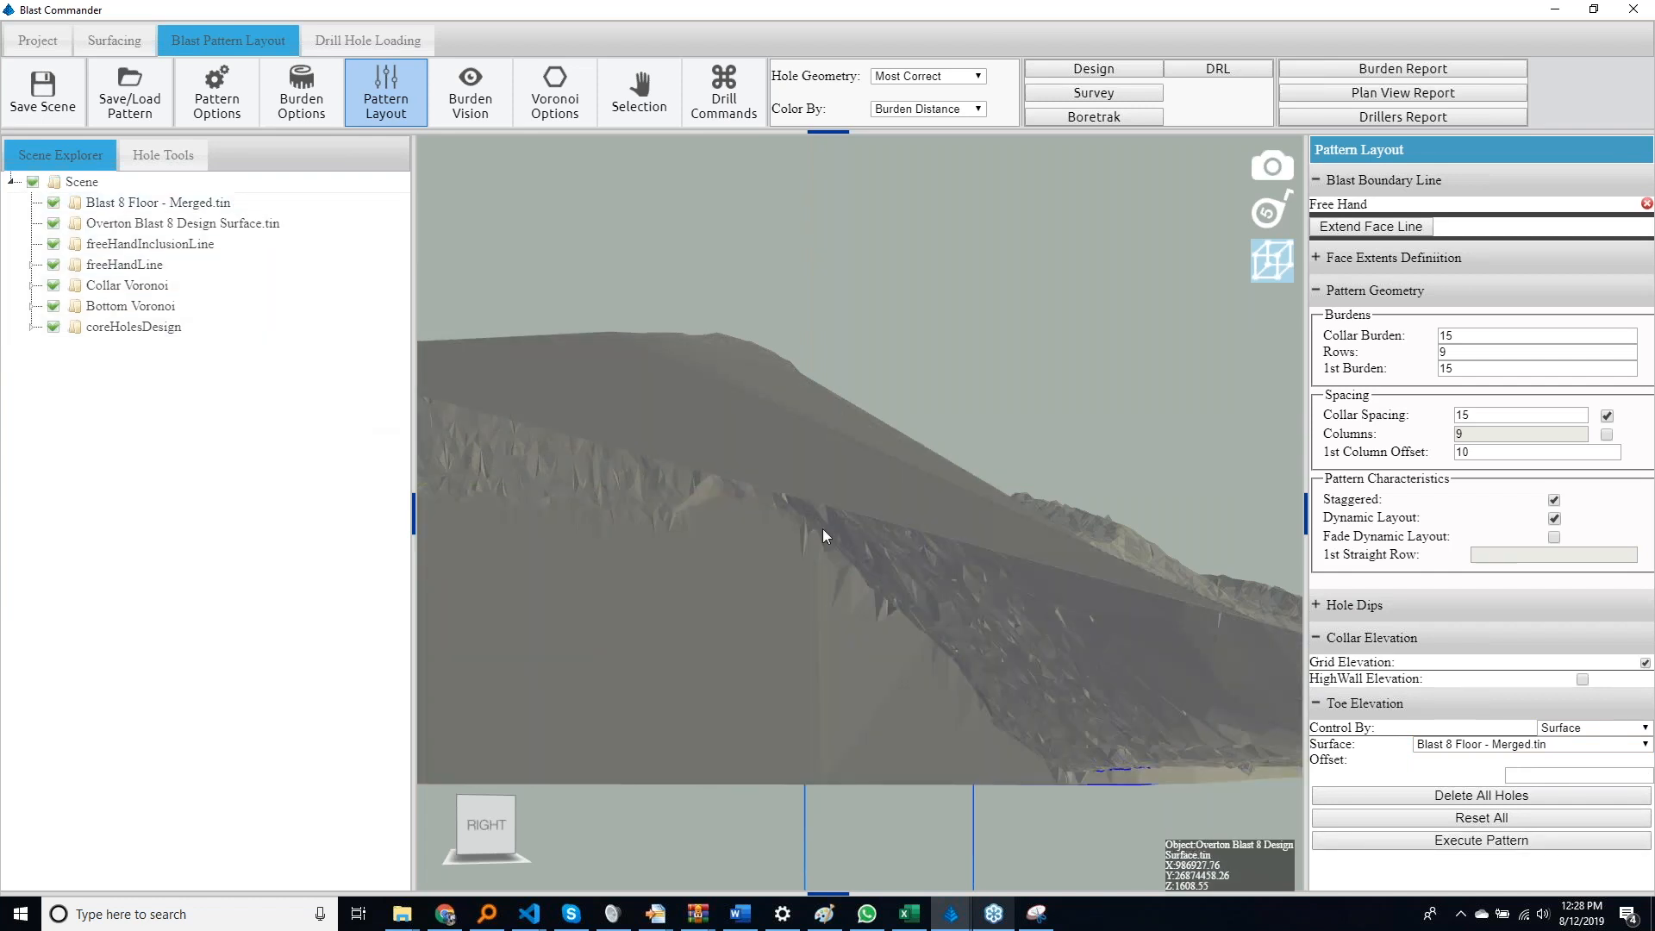
{"action": "left_click_drag", "start_coordinate": [823, 529], "coordinate": [793, 343]}
{"action": "right_click_drag", "start_coordinate": [788, 536], "coordinate": [790, 341]}
{"action": "left_click_drag", "start_coordinate": [786, 328], "coordinate": [869, 518]}
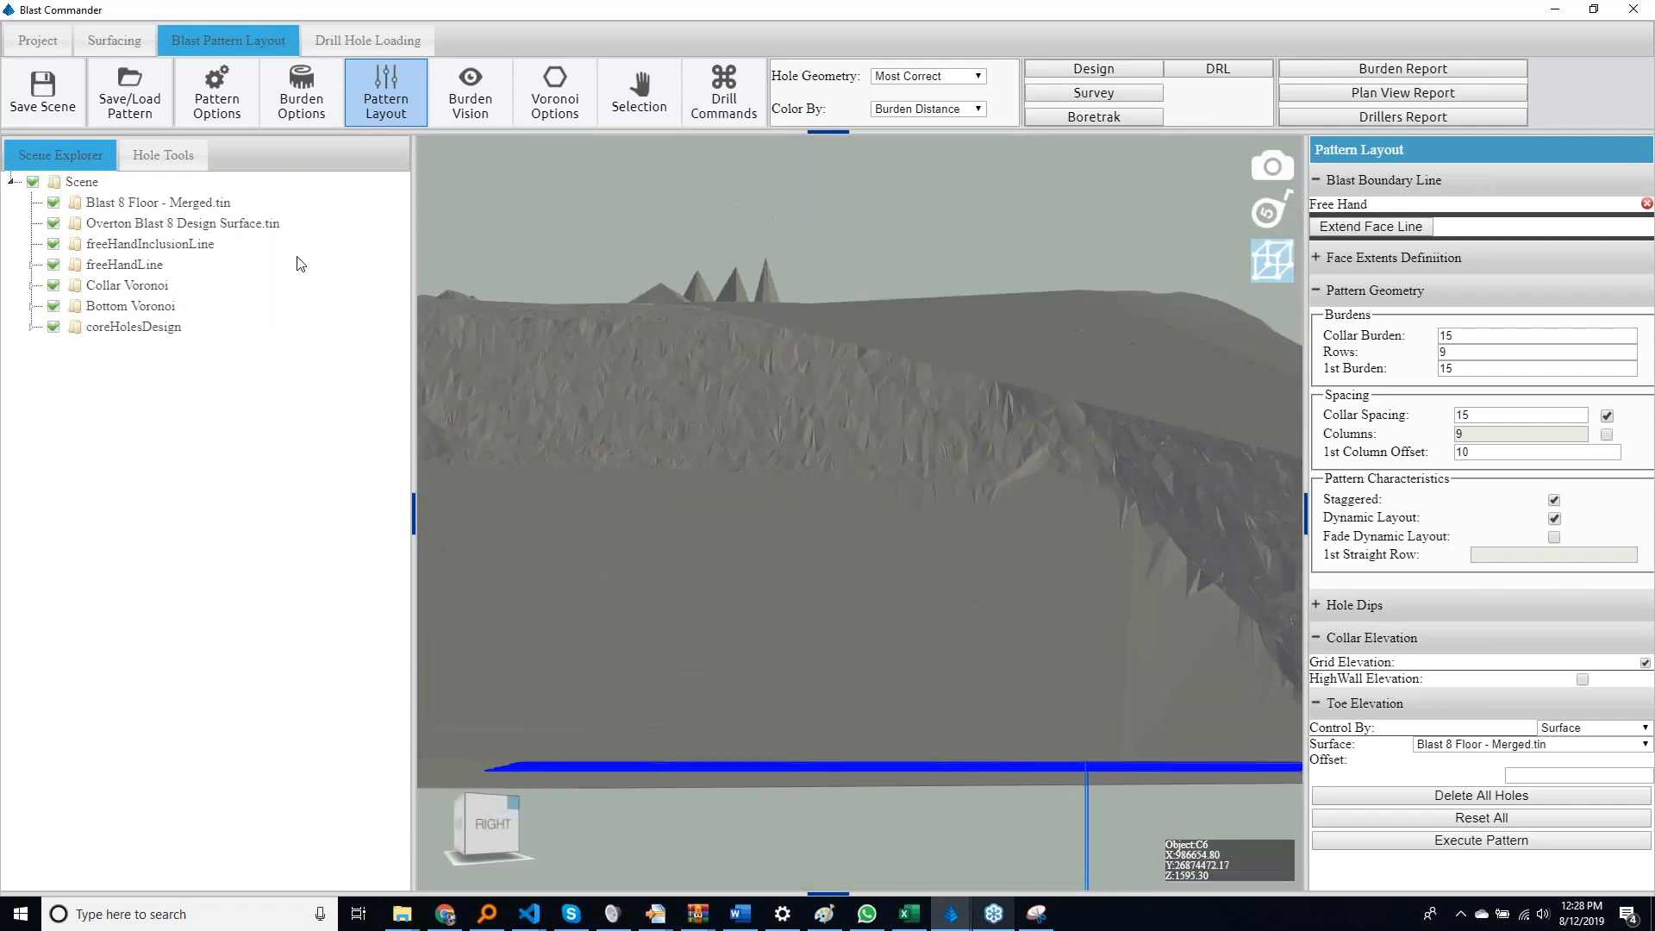
{"action": "left_click", "coordinate": [54, 205]}
{"action": "left_click_drag", "start_coordinate": [614, 390], "coordinate": [471, 562]}
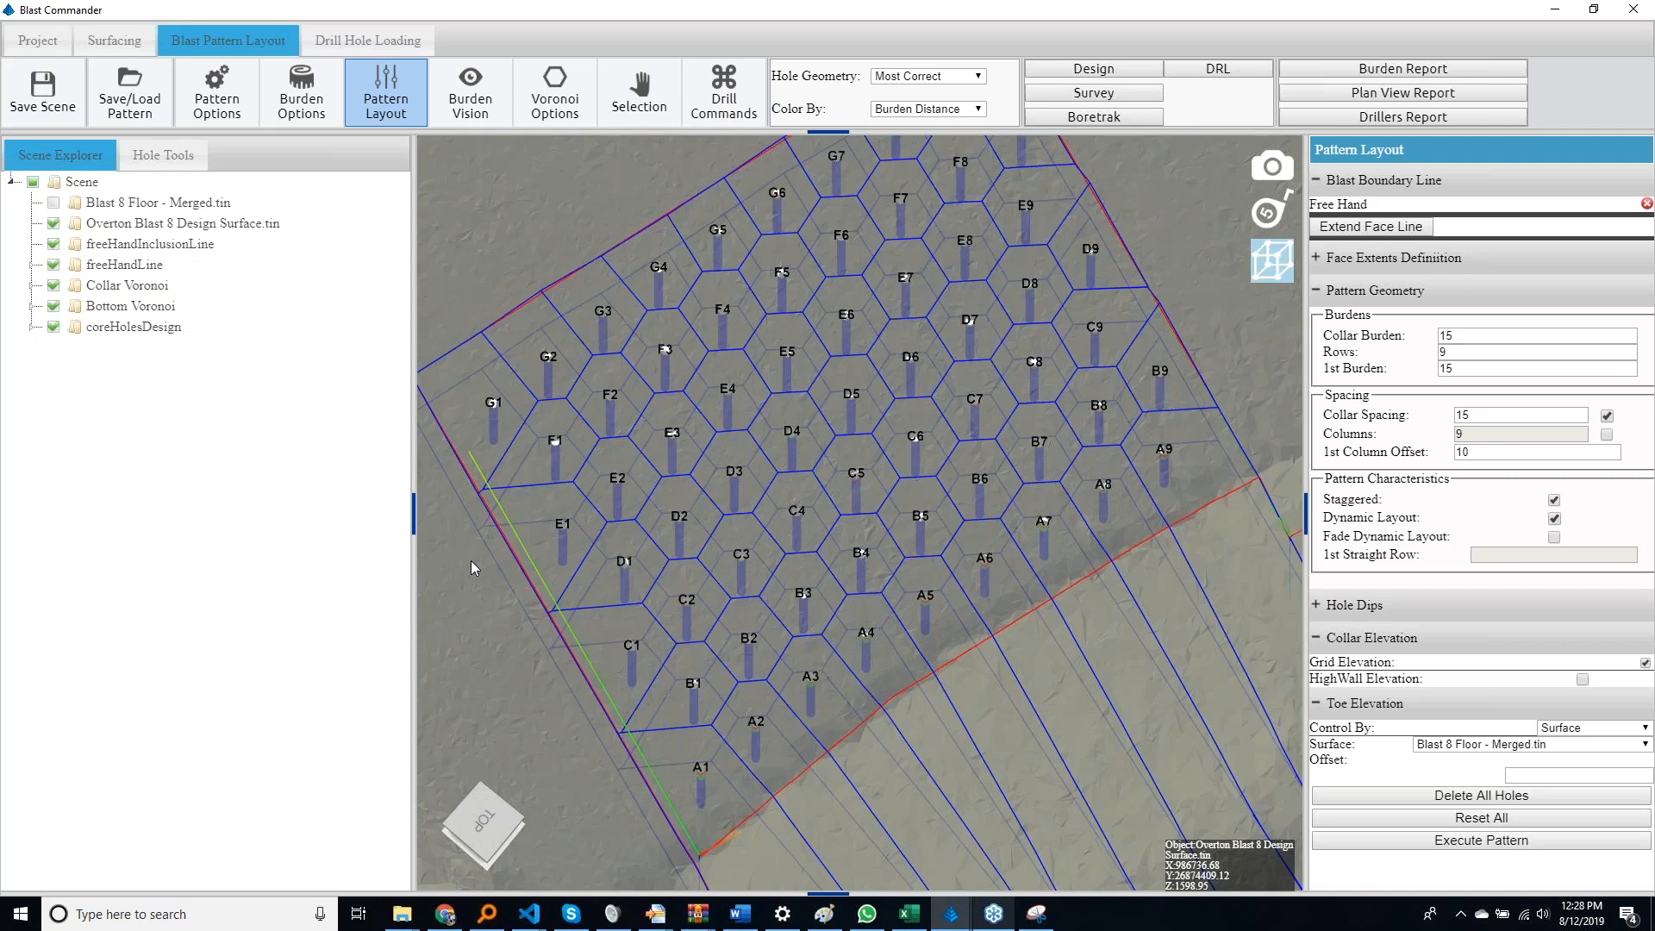
{"action": "left_click_drag", "start_coordinate": [624, 650], "coordinate": [585, 717]}
{"action": "right_click_drag", "start_coordinate": [568, 666], "coordinate": [513, 540]}
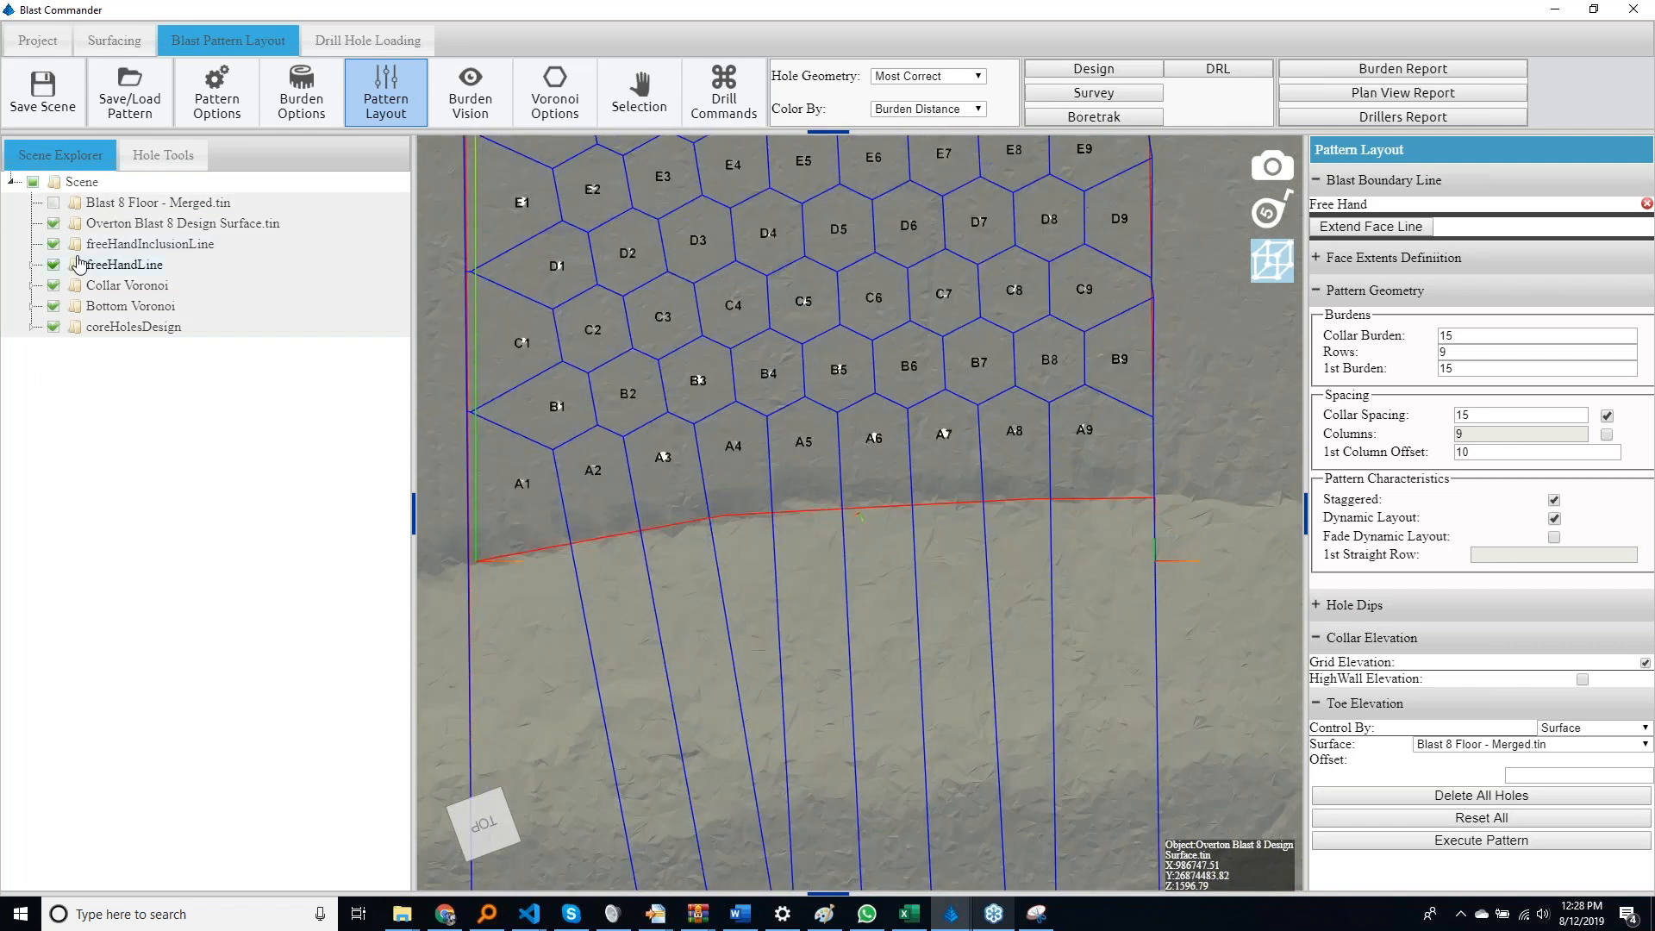
Hide everything in the scene except the Overton Blast 8 Design Surface and the Row-A holes
{"action": "left_click", "coordinate": [33, 183]}
{"action": "left_click", "coordinate": [54, 224]}
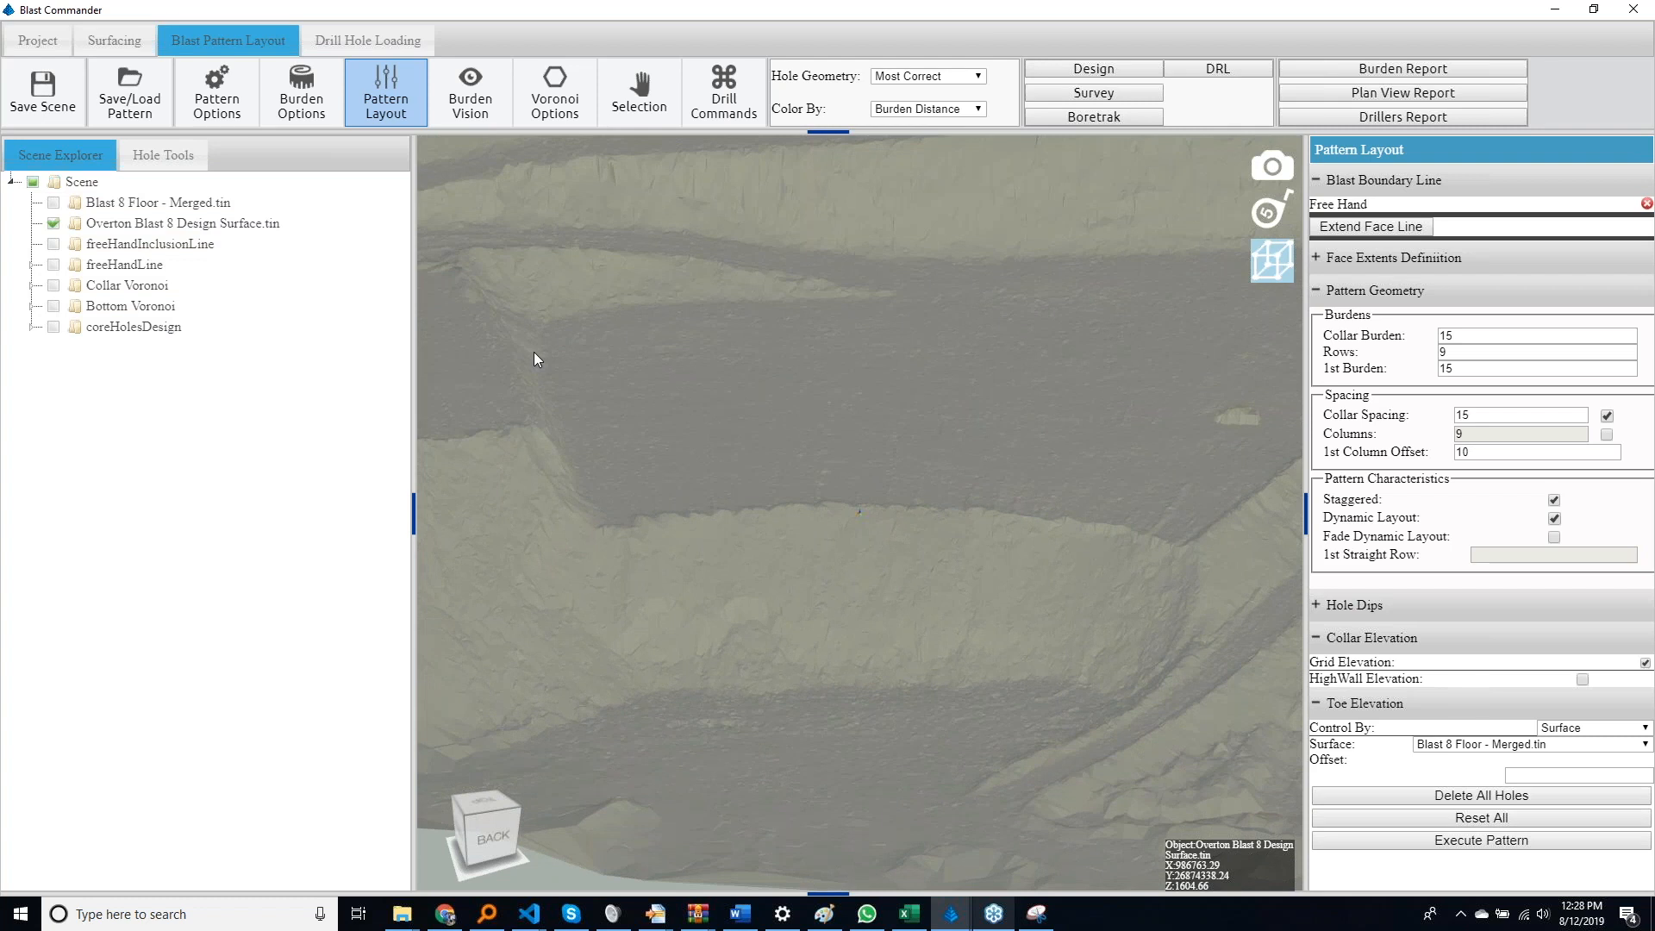
{"action": "left_click", "coordinate": [54, 327]}
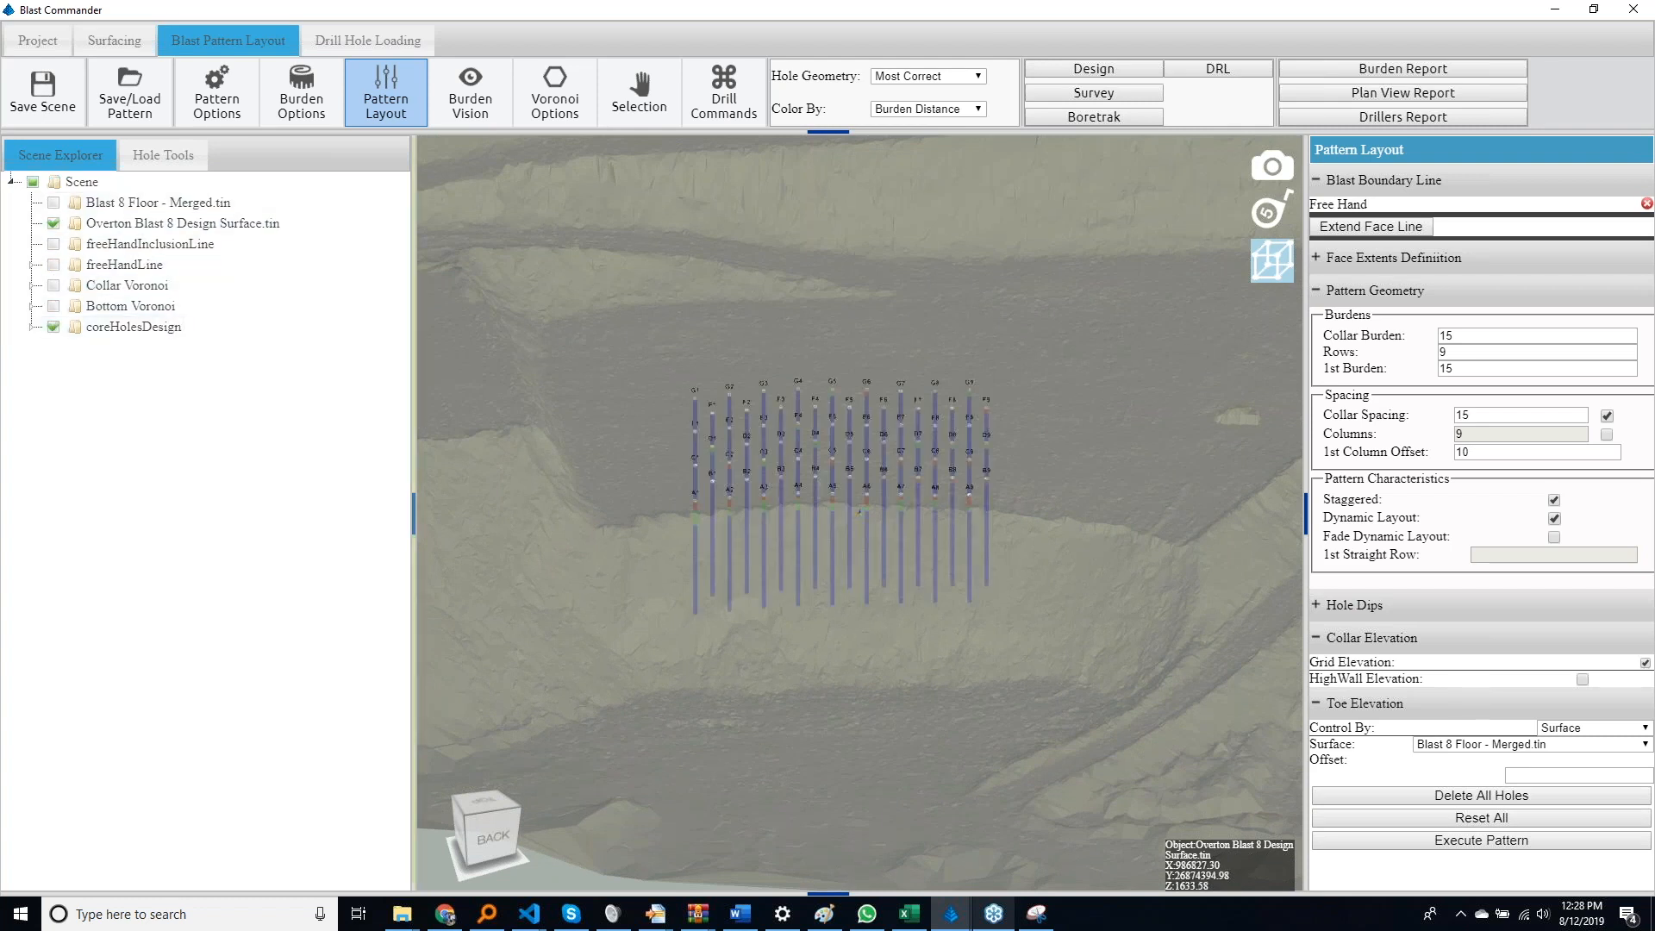
{"action": "left_click", "coordinate": [53, 326]}
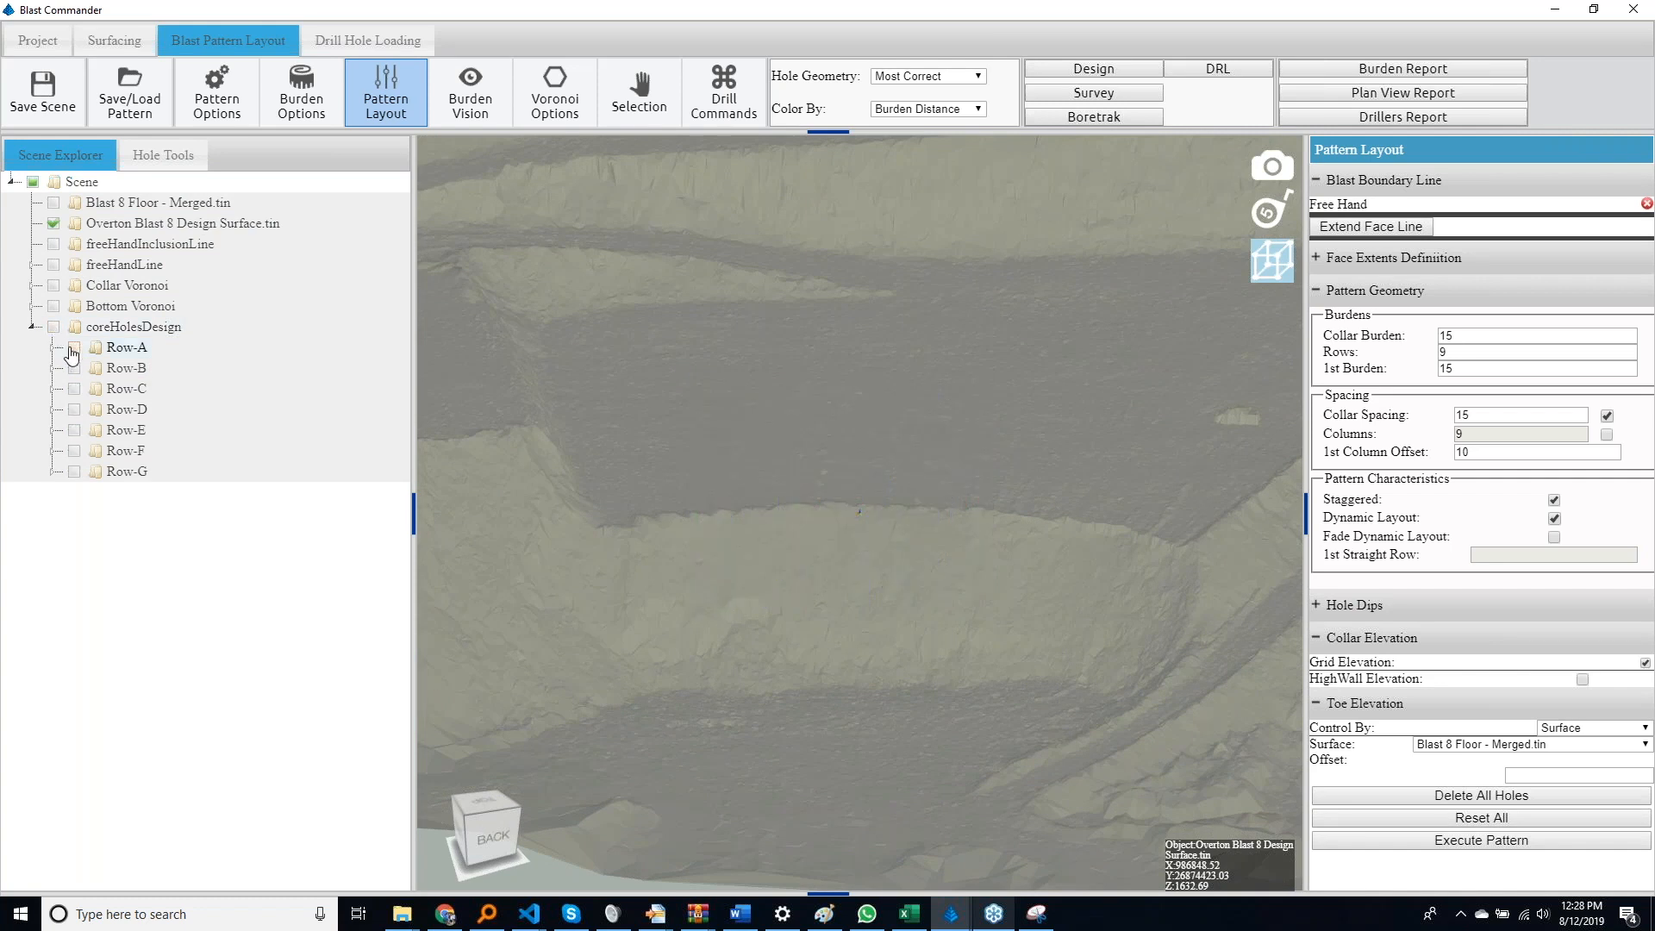
{"action": "left_click", "coordinate": [71, 349]}
{"action": "left_click_drag", "start_coordinate": [769, 550], "coordinate": [858, 622]}
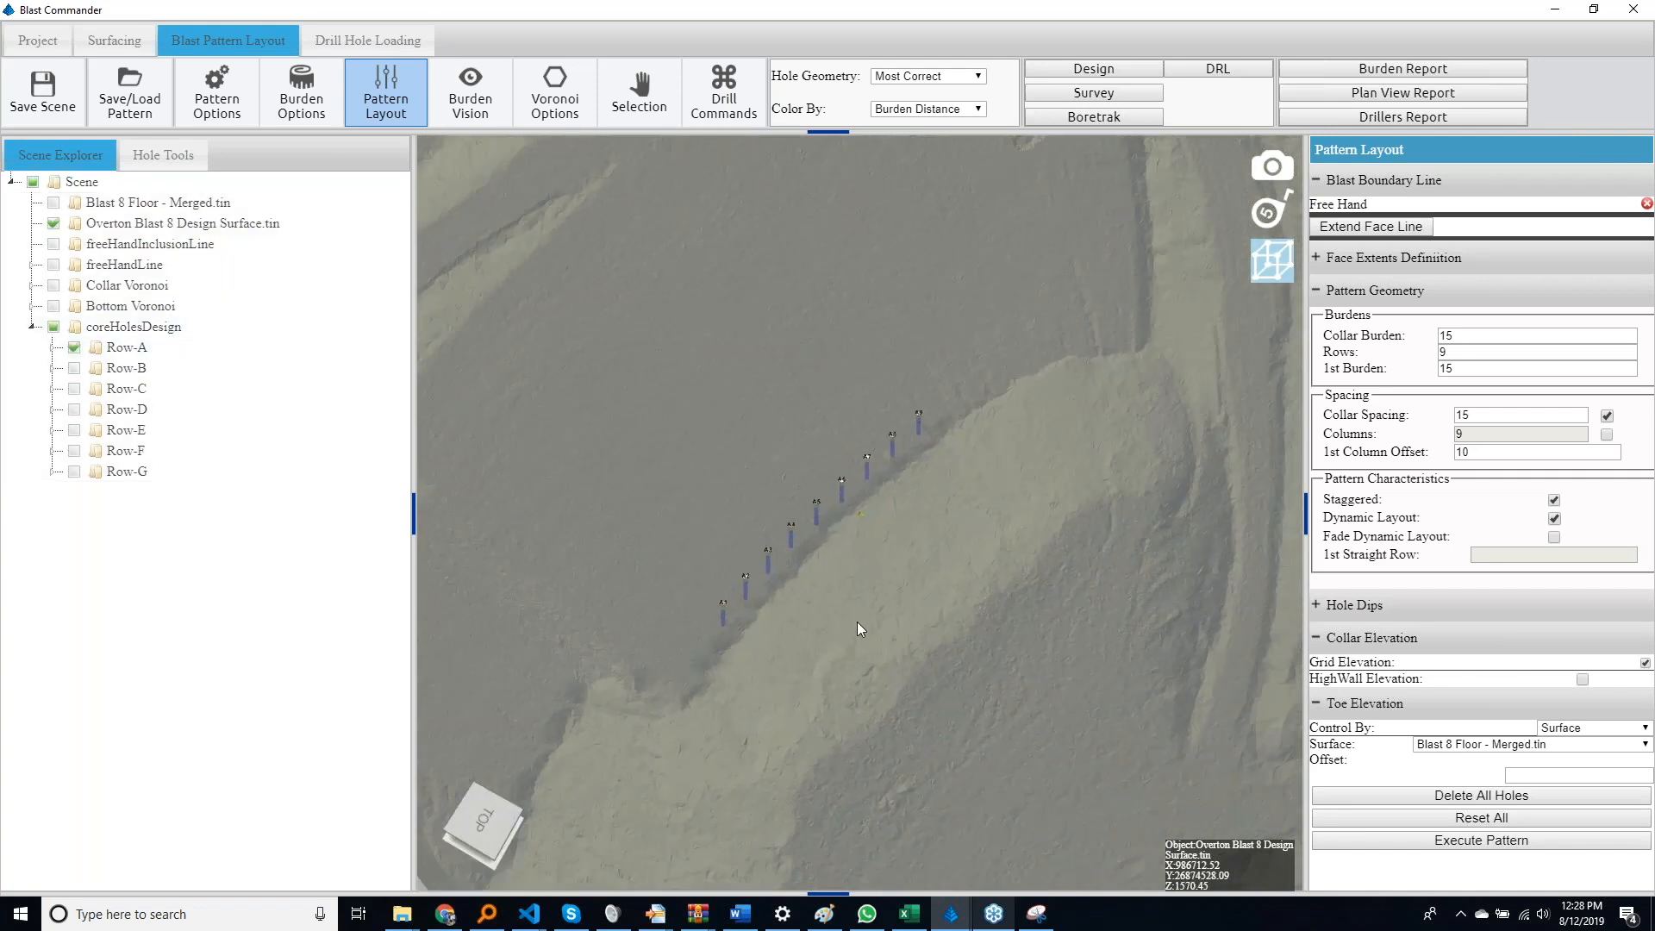
{"action": "scroll", "coordinate": [857, 623], "scroll_direction": "up", "scroll_amount": 5}
Select hole A5, display its distance lines and open the burden options
{"action": "left_click", "coordinate": [759, 513]}
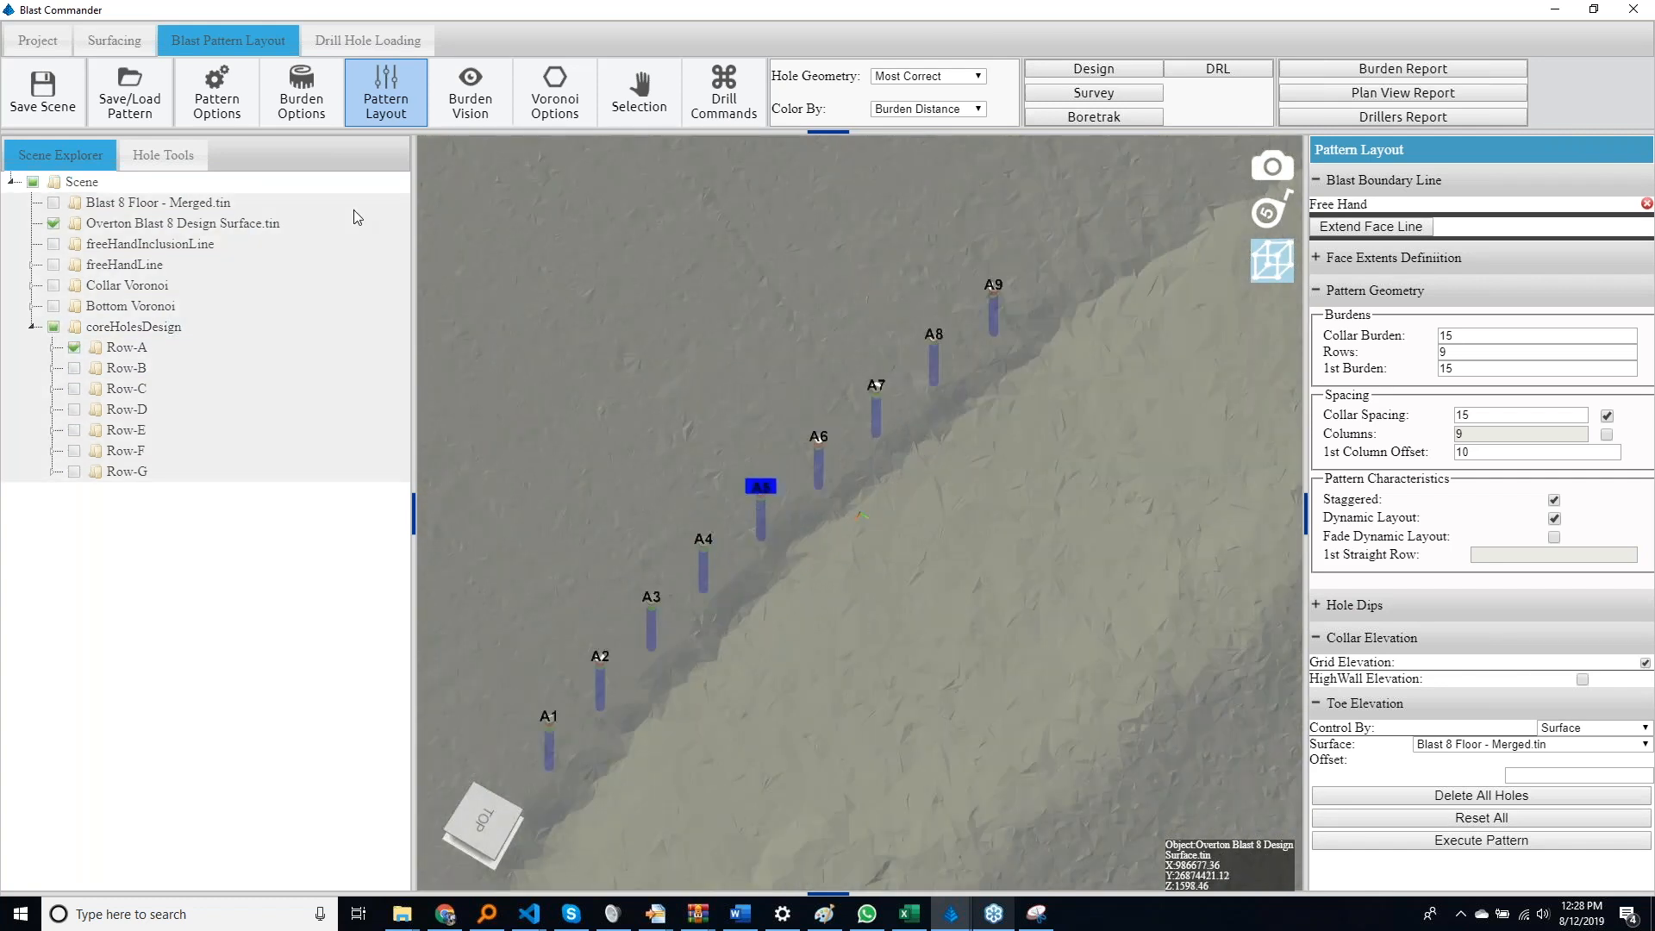
{"action": "scroll", "coordinate": [140, 800], "scroll_direction": "down", "scroll_amount": 3}
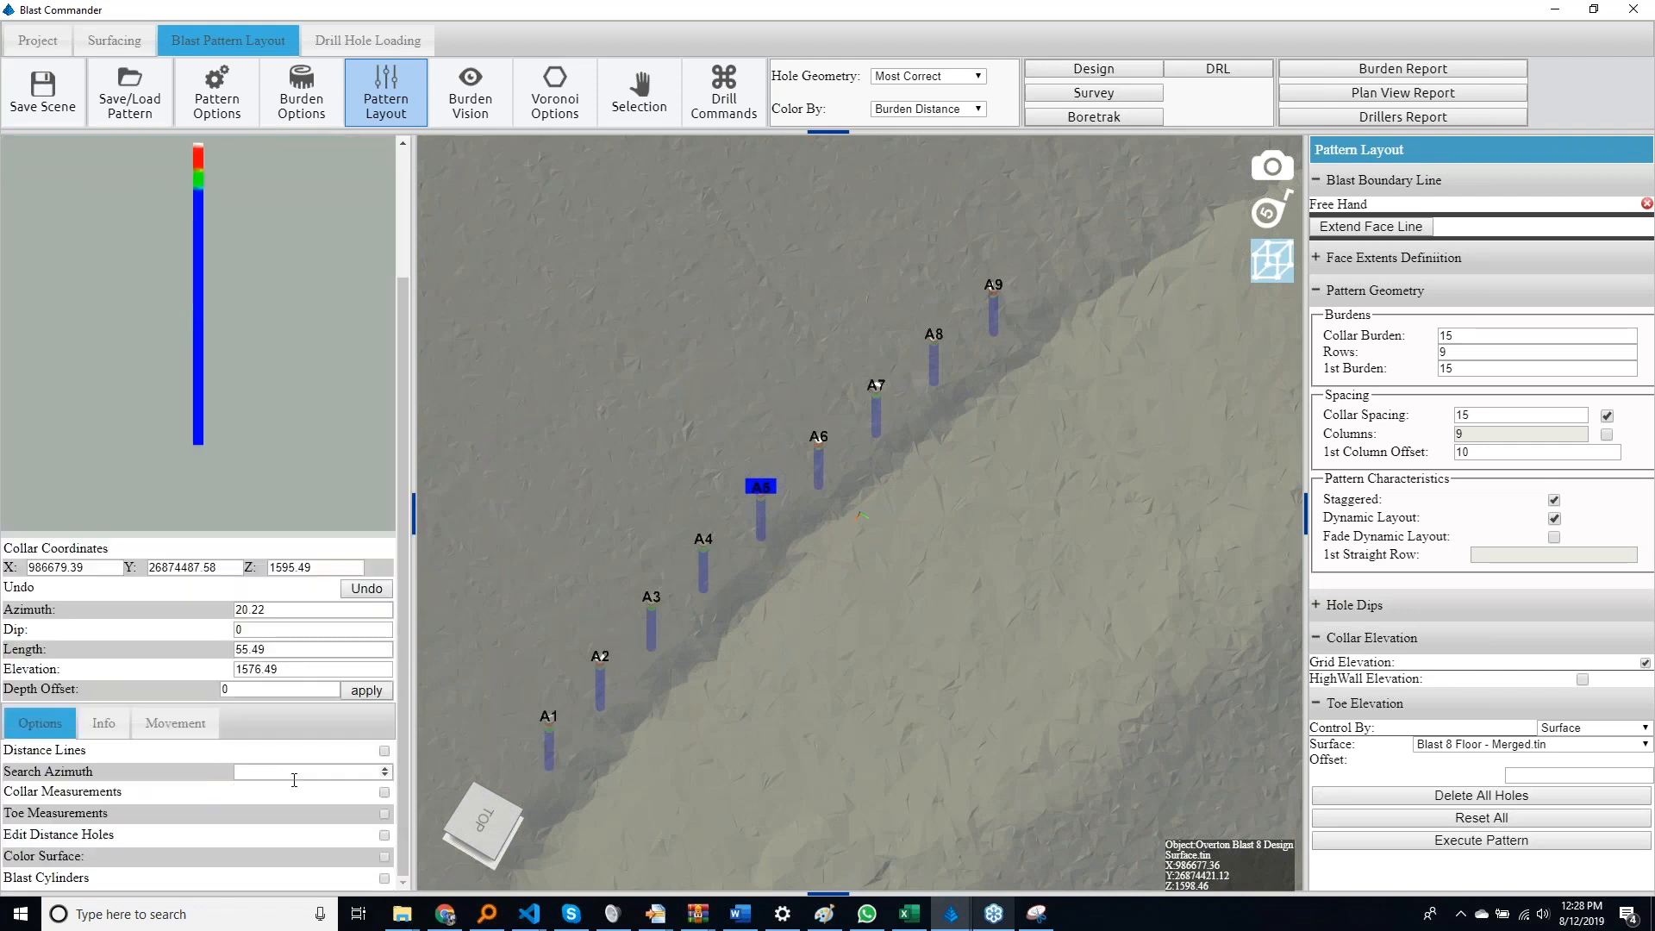
{"action": "left_click", "coordinate": [384, 751]}
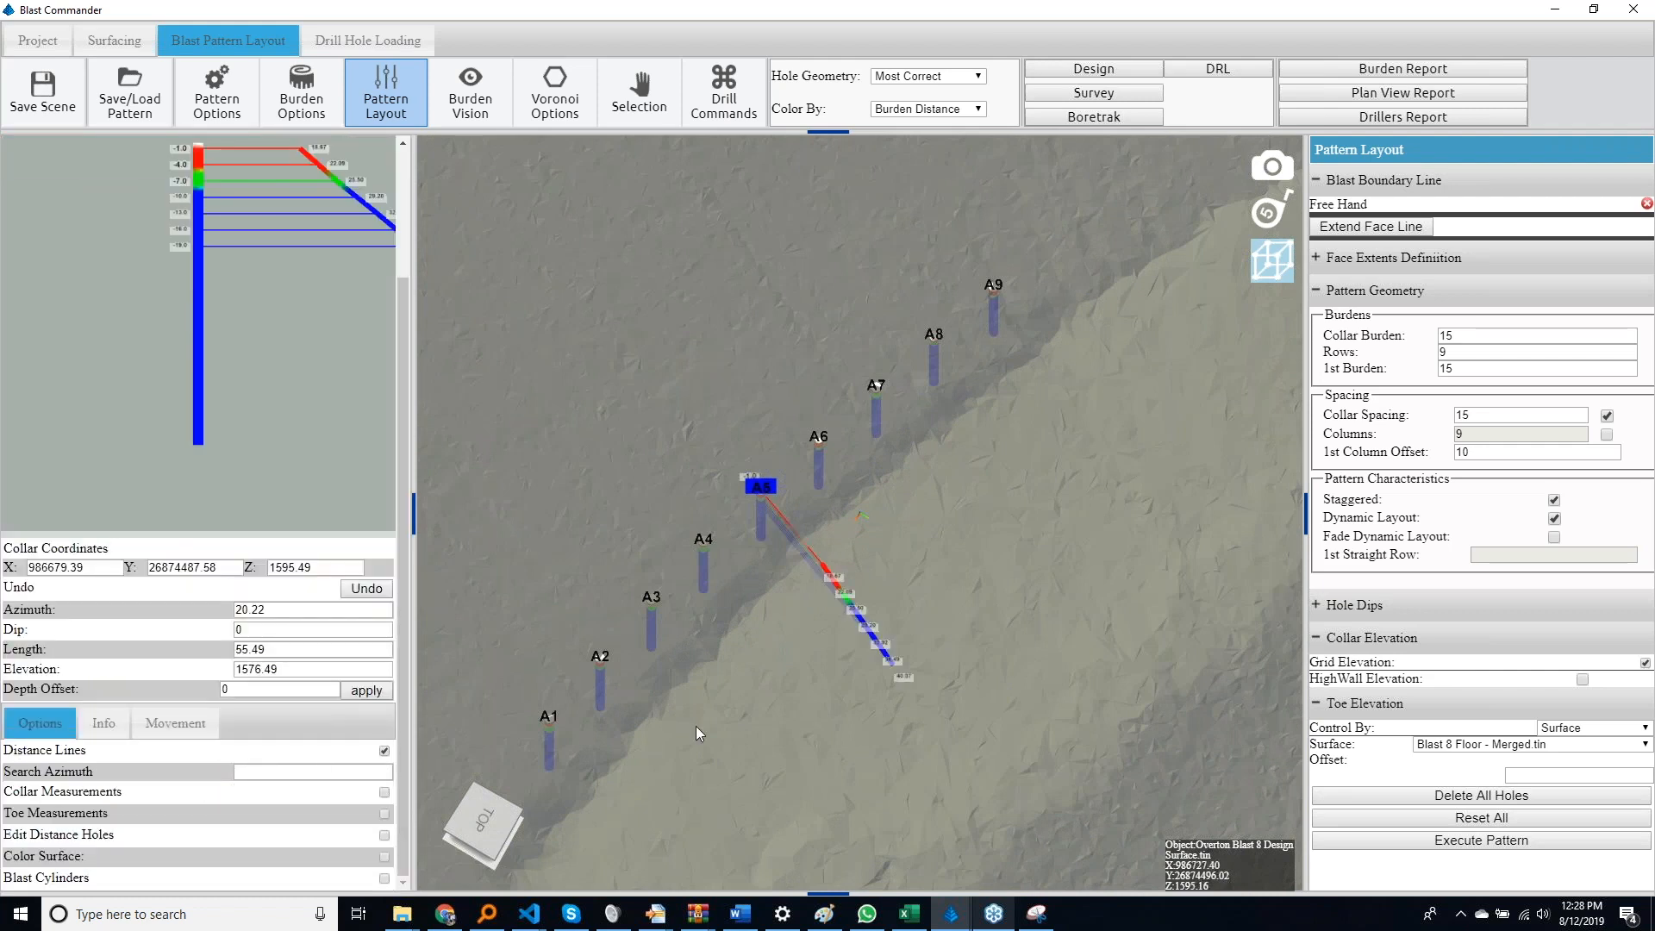
{"action": "middle_click_drag", "start_coordinate": [695, 720], "coordinate": [799, 618]}
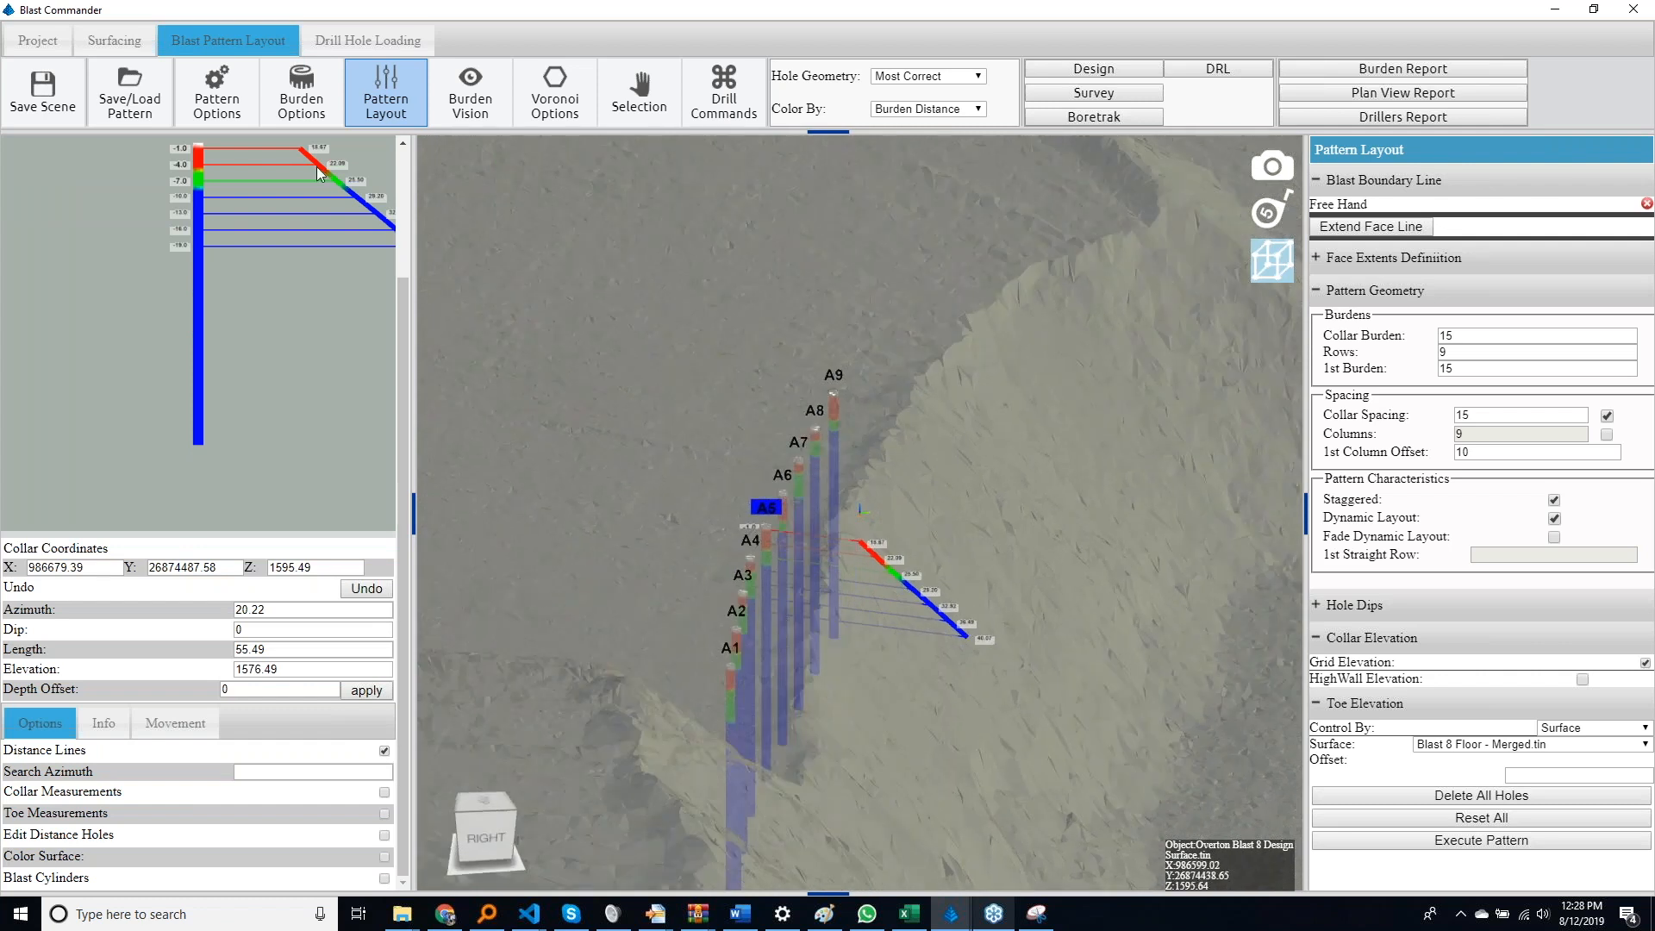
{"action": "left_click", "coordinate": [311, 111]}
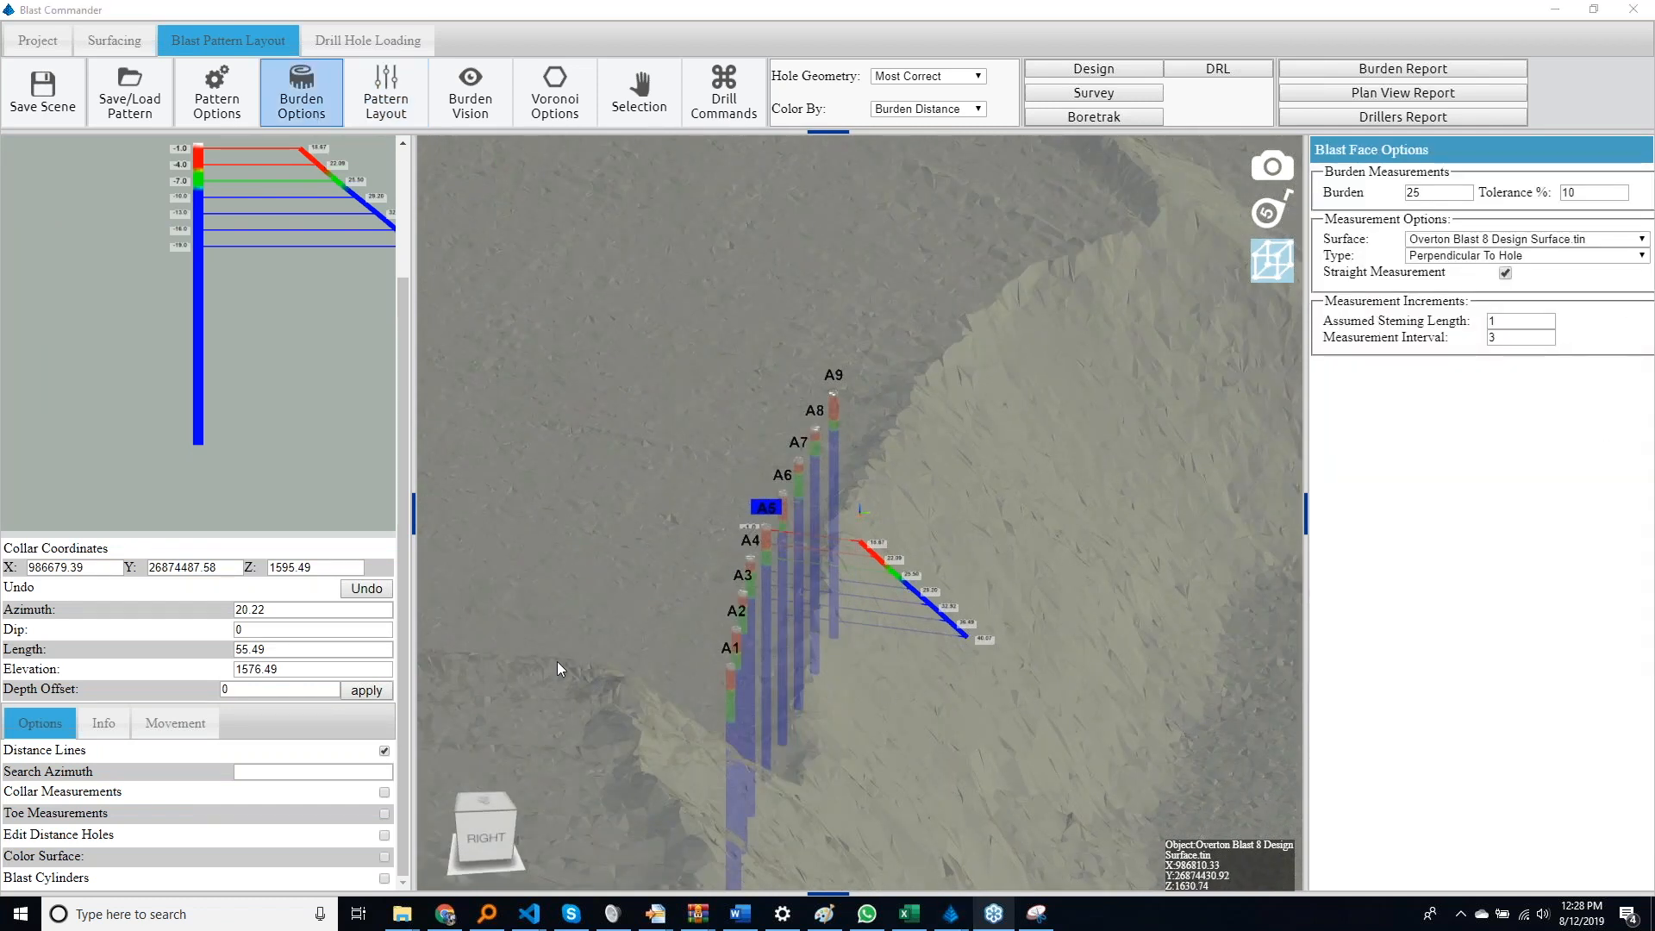
Nudge hole A5 closer to the face, to collar X 986680.43 and Y 26874490.39
{"action": "key", "text": "Up"}
{"action": "key", "text": "Up"}
{"action": "key", "text": "Up"}
{"action": "key", "text": "Up"}
{"action": "key", "text": "Up"}
{"action": "key", "text": "Up"}
{"action": "key", "text": "Up"}
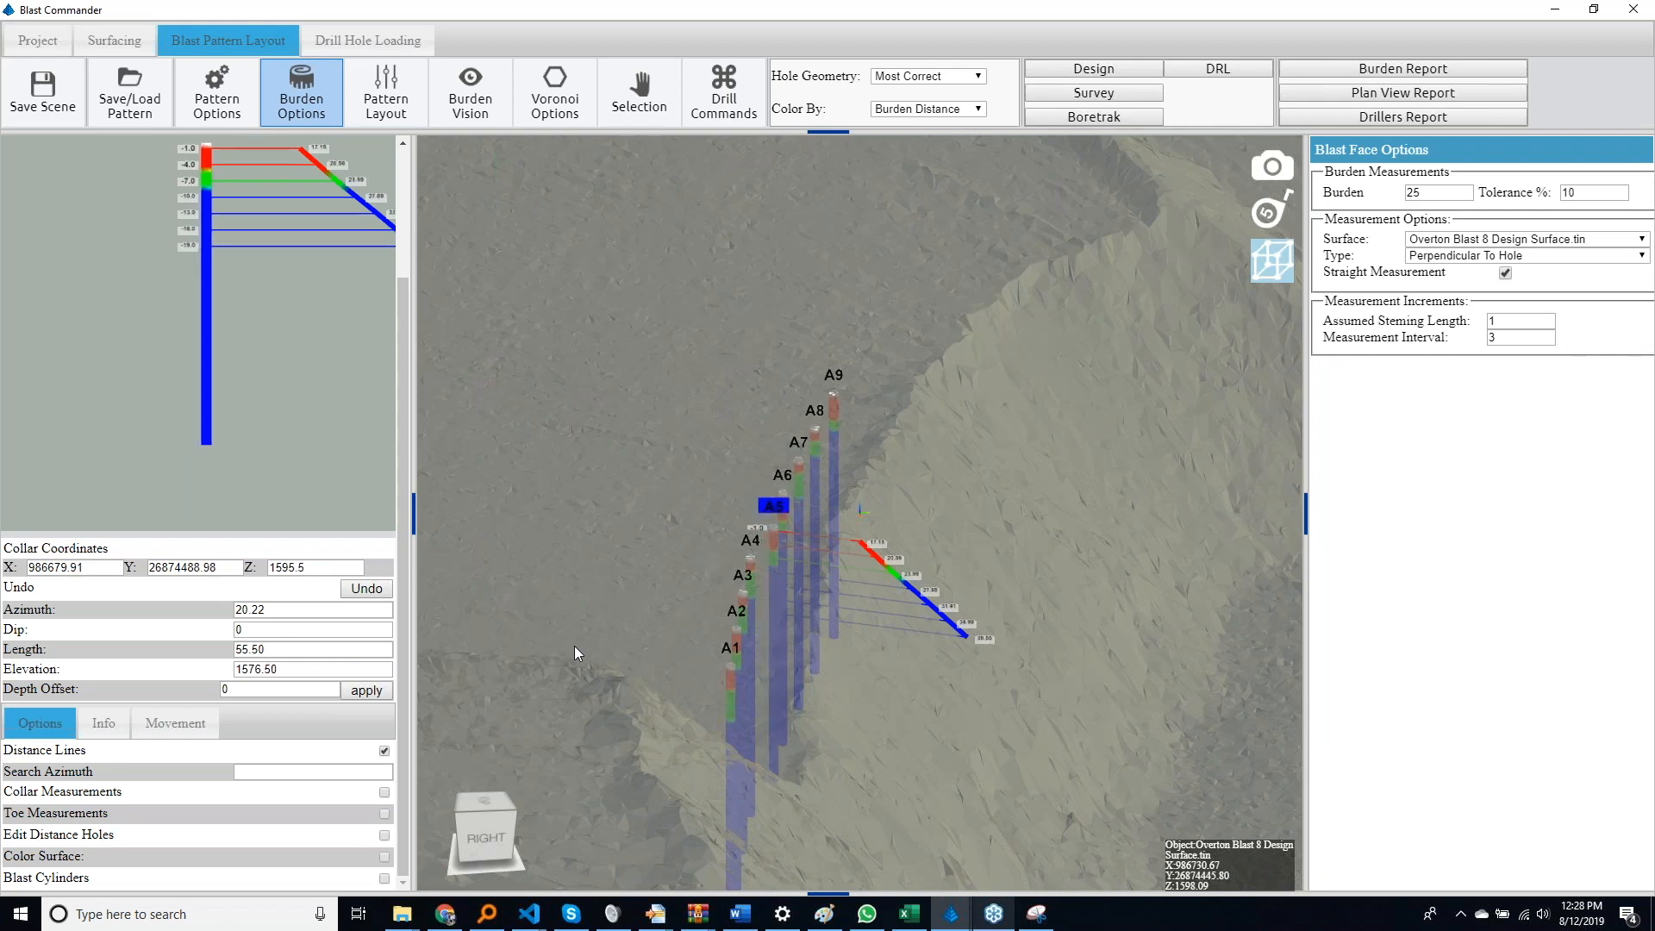
{"action": "key", "text": "Up"}
{"action": "key", "text": "Up"}
{"action": "key", "text": "Up"}
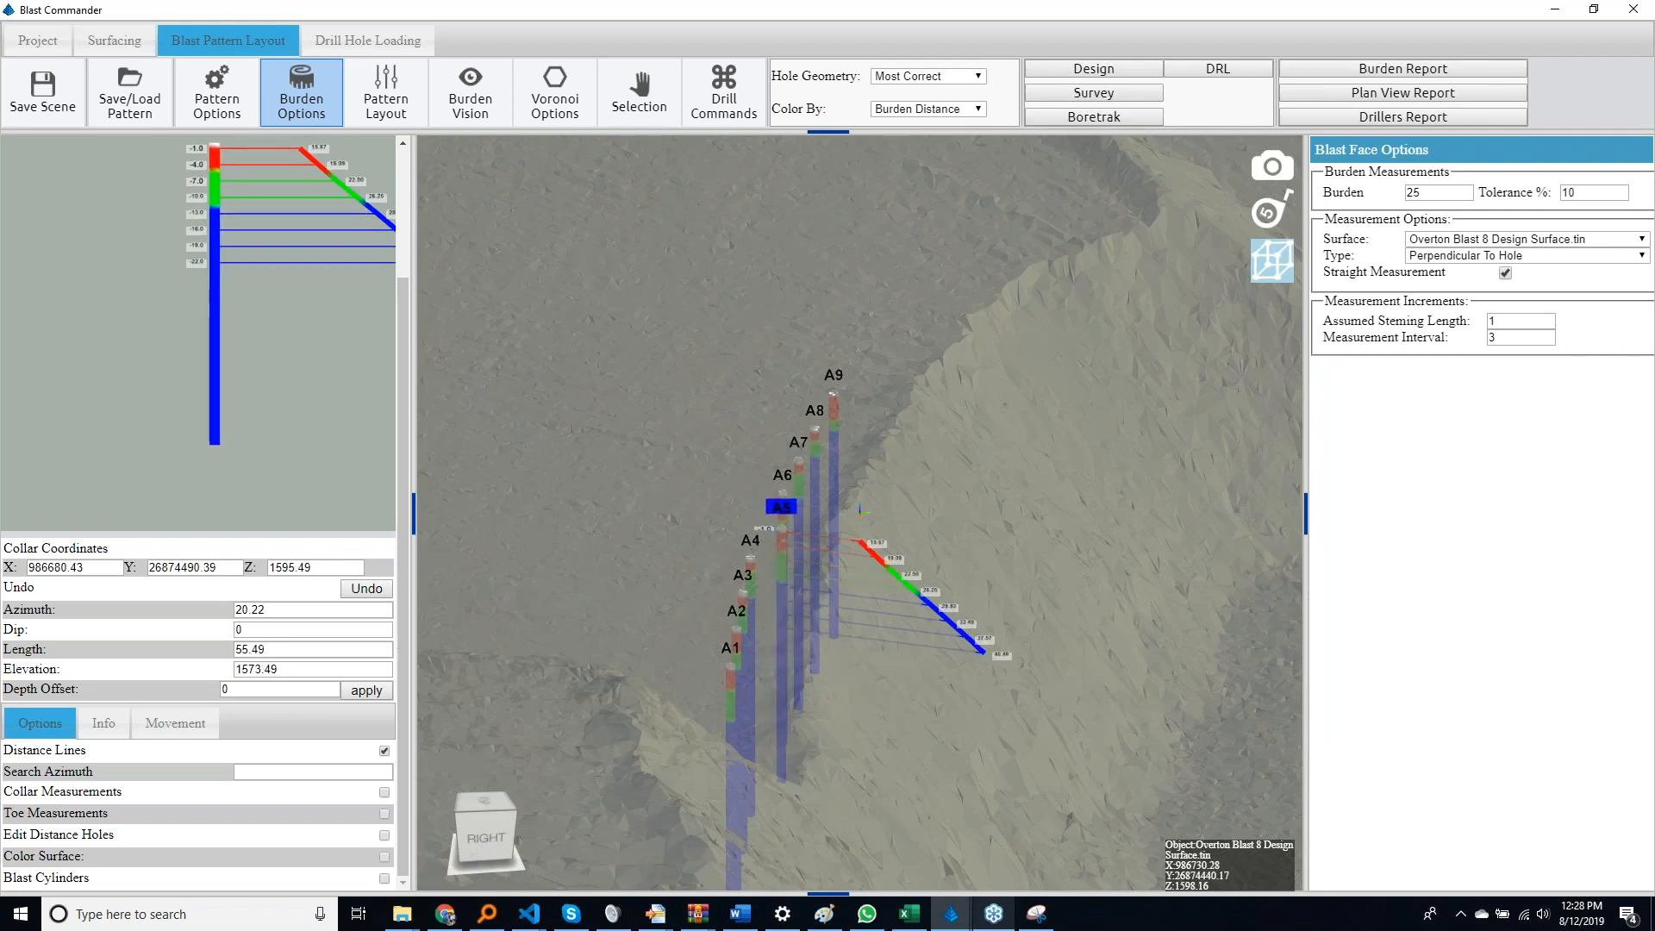
Set the dip of hole A5 to 3
{"action": "left_click", "coordinate": [306, 631]}
{"action": "key", "text": "Up"}
{"action": "key", "text": "Up"}
{"action": "key", "text": "Up"}
{"action": "key", "text": "Up"}
{"action": "key", "text": "Up"}
{"action": "key", "text": "Up"}
{"action": "key", "text": "Up"}
{"action": "key", "text": "Up"}
{"action": "key", "text": "Up"}
{"action": "key", "text": "Up"}
{"action": "key", "text": "Up"}
{"action": "key", "text": "Up"}
{"action": "key", "text": "Up"}
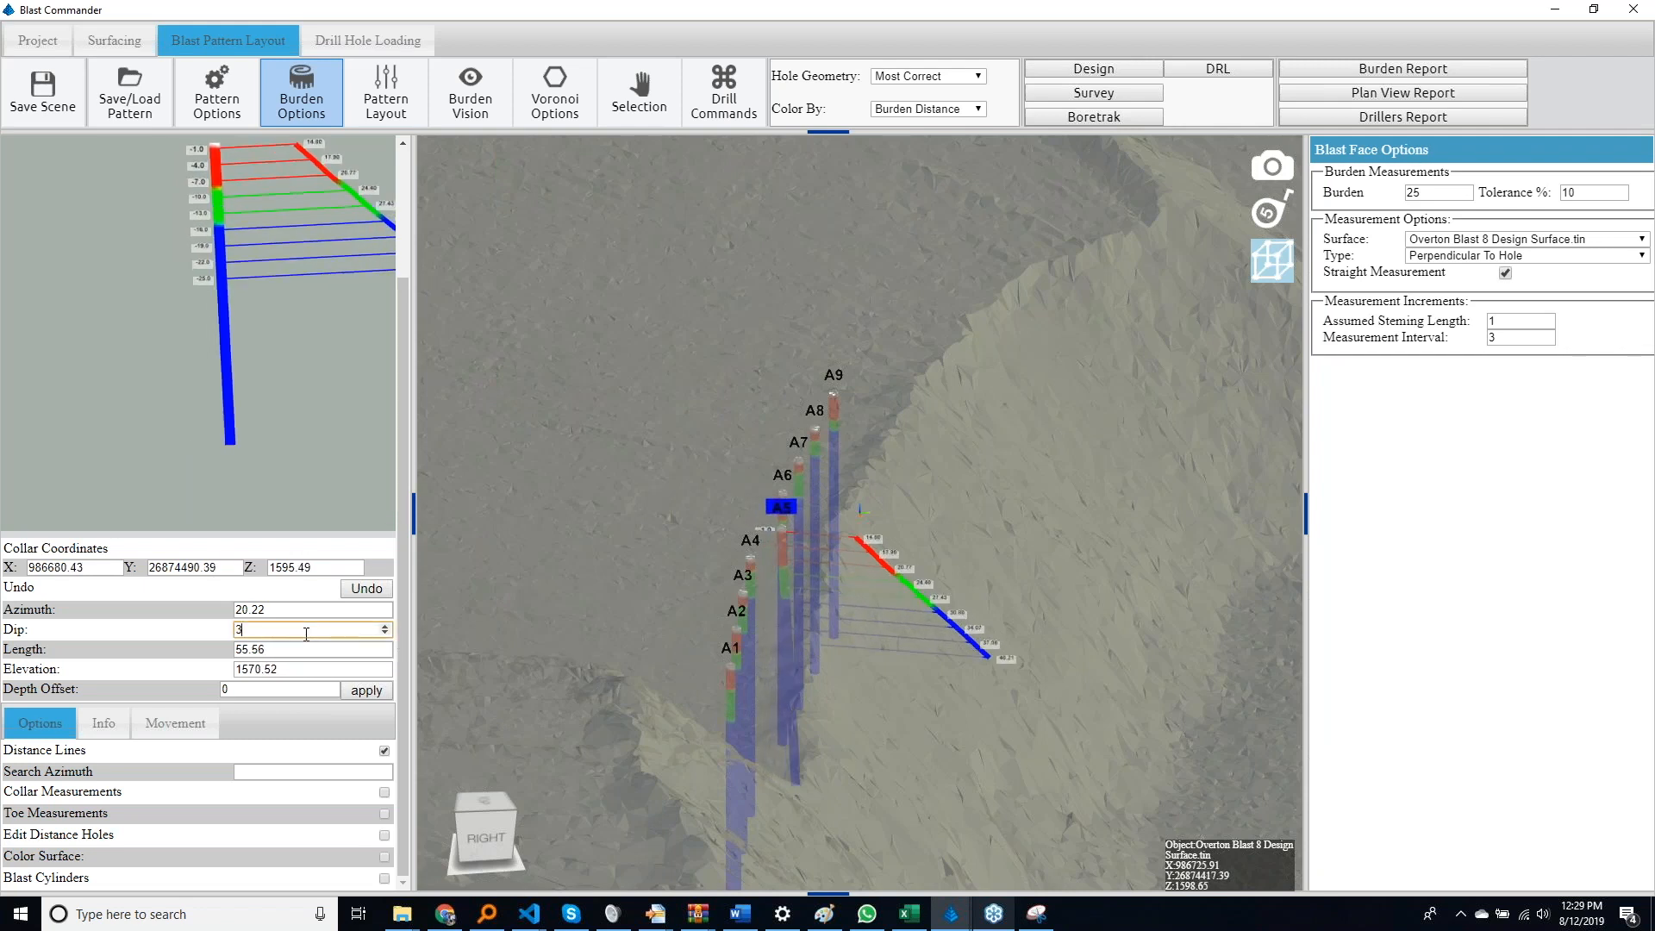
Set the dip of hole A5 to 20, checking the angle against the face profile
{"action": "key", "text": "Up"}
{"action": "key", "text": "Up"}
{"action": "key", "text": "Up"}
{"action": "key", "text": "Up"}
{"action": "key", "text": "Up"}
{"action": "key", "text": "Up"}
{"action": "key", "text": "Up"}
{"action": "key", "text": "Up"}
{"action": "key", "text": "Up"}
{"action": "key", "text": "Up"}
{"action": "key", "text": "Up"}
{"action": "key", "text": "Up"}
{"action": "key", "text": "Up"}
{"action": "key", "text": "Up"}
{"action": "key", "text": "Up"}
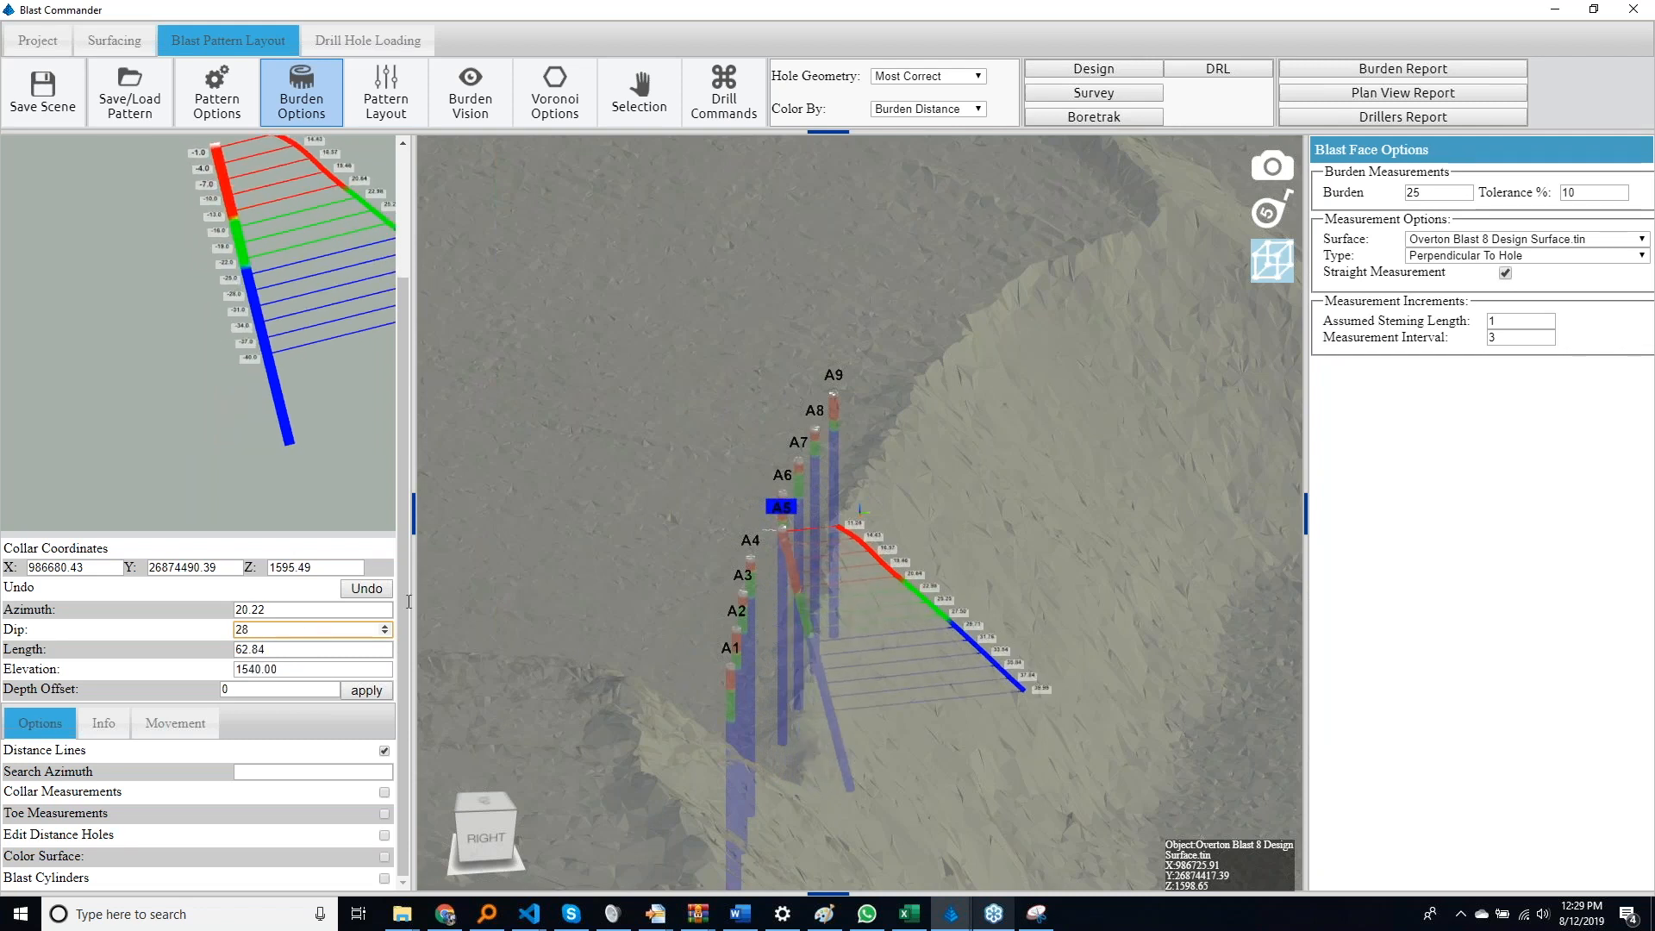
{"action": "right_click_drag", "start_coordinate": [1079, 707], "coordinate": [869, 689]}
{"action": "key", "text": "Down"}
{"action": "key", "text": "Down"}
{"action": "key", "text": "Down"}
{"action": "key", "text": "Down"}
{"action": "key", "text": "Down"}
{"action": "key", "text": "Down"}
{"action": "key", "text": "Down"}
{"action": "key", "text": "Down"}
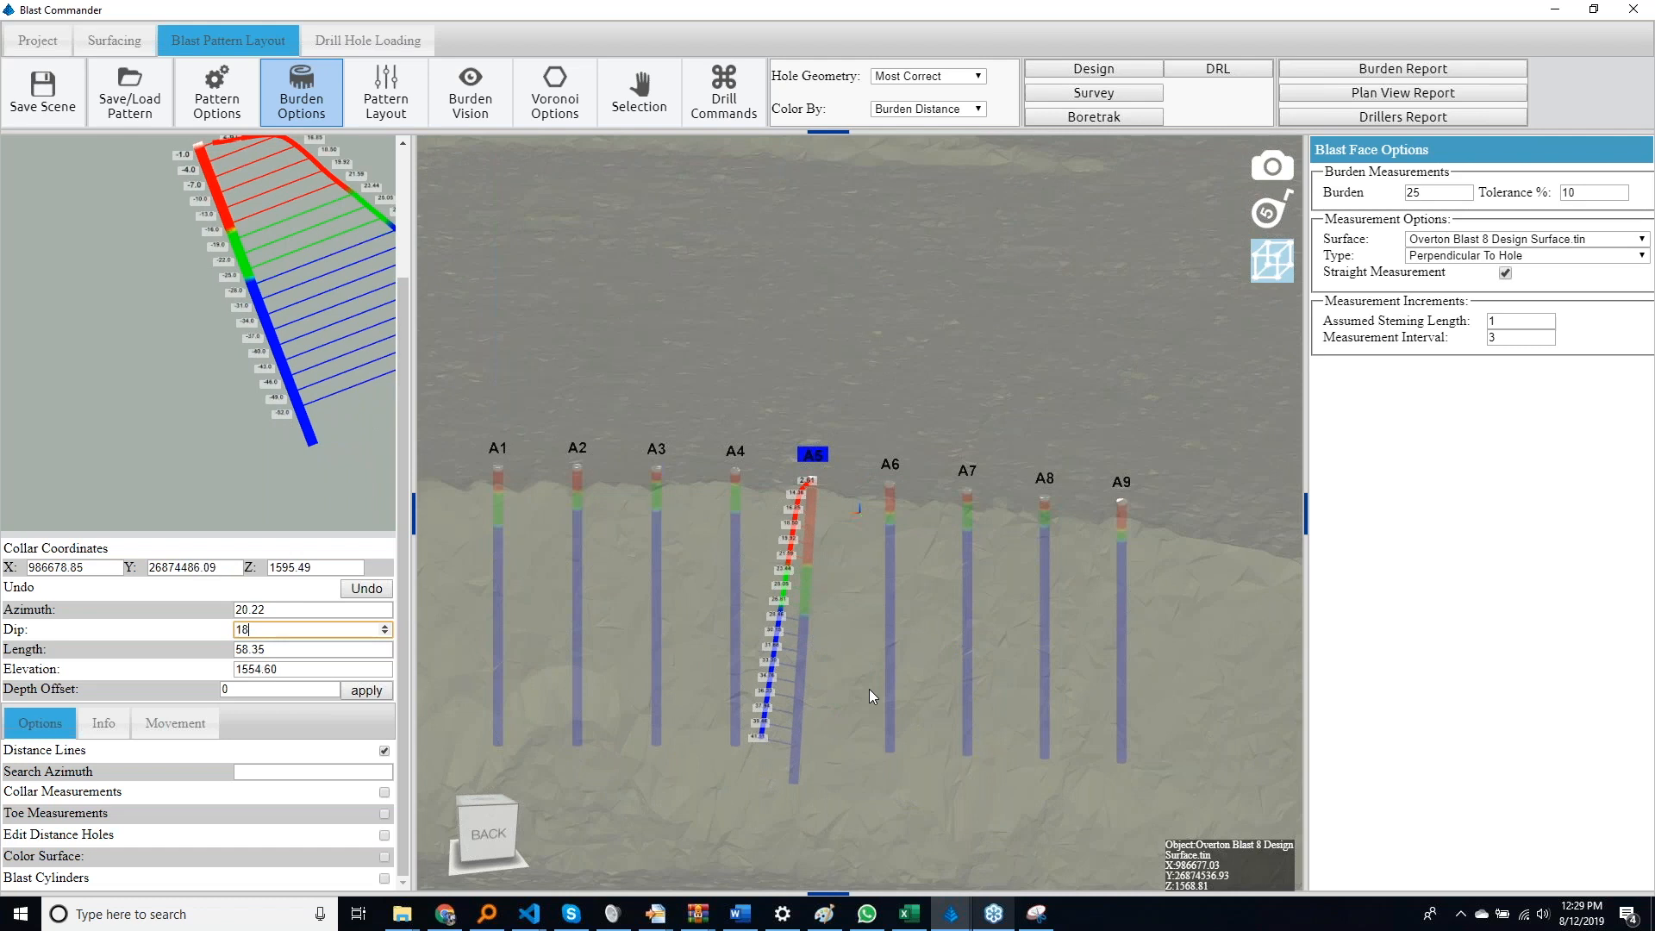
{"action": "left_click", "coordinate": [302, 586]}
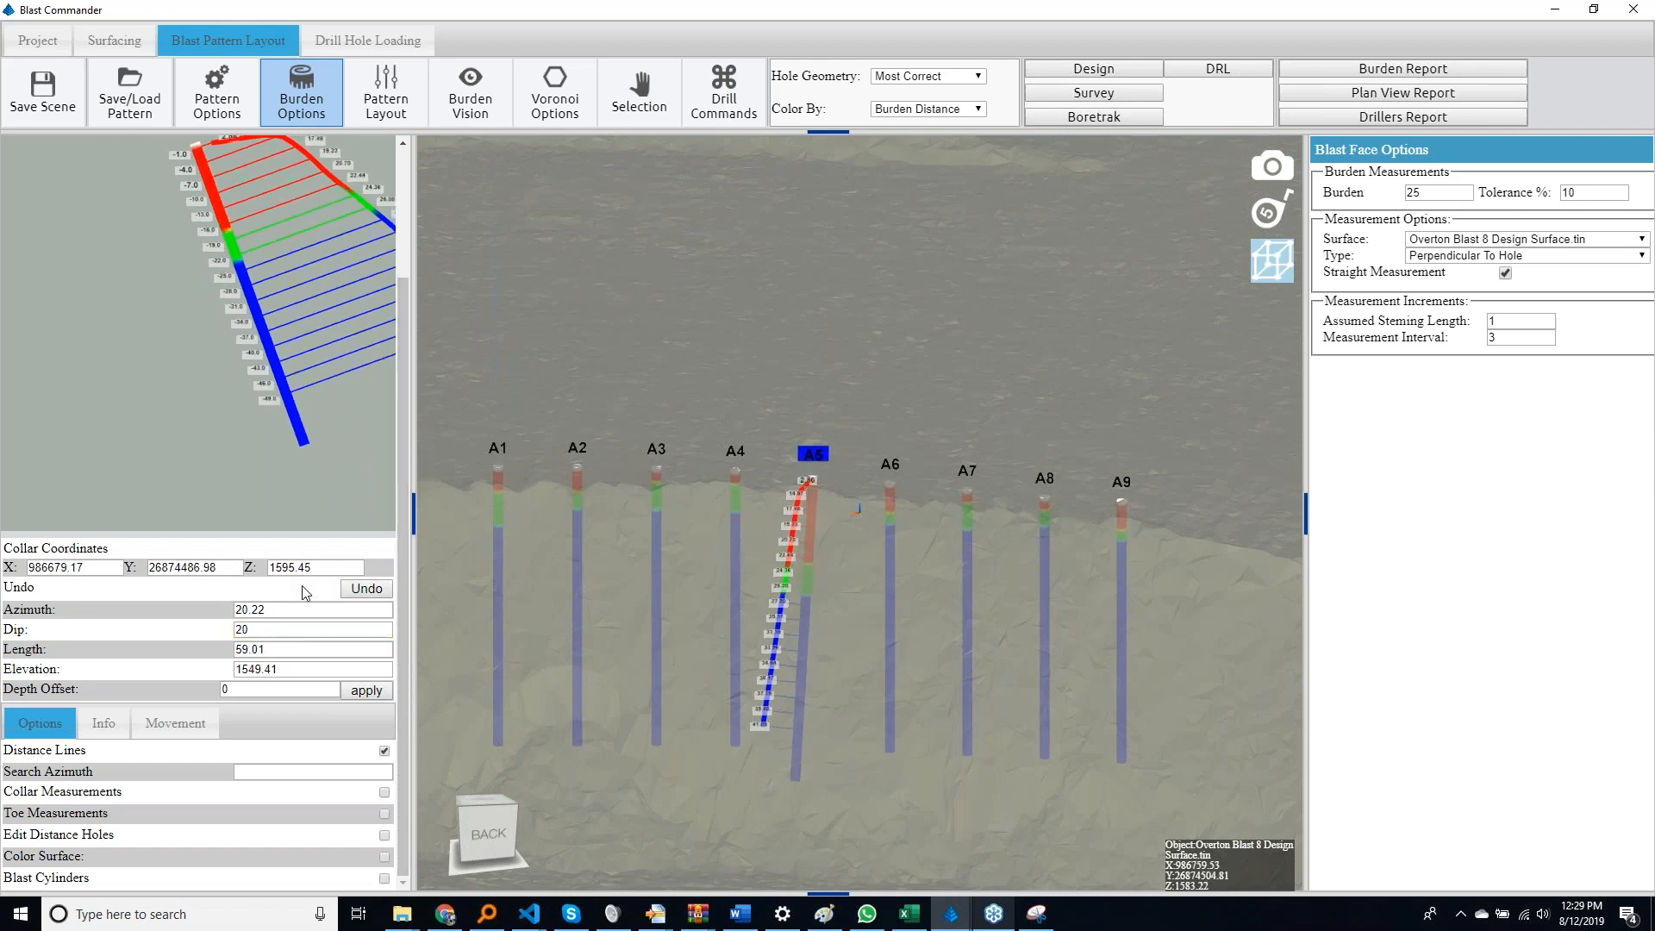
Bring the full A5 burden profile into view and nudge the hole's collar to X 986678.52 and Y 26874485.22
{"action": "left_click_drag", "start_coordinate": [405, 470], "coordinate": [410, 374]}
{"action": "left_click_drag", "start_coordinate": [266, 367], "coordinate": [117, 390]}
{"action": "left_click_drag", "start_coordinate": [698, 572], "coordinate": [871, 685]}
{"action": "key", "text": "Down"}
{"action": "key", "text": "Down"}
{"action": "key", "text": "Down"}
{"action": "key", "text": "Down"}
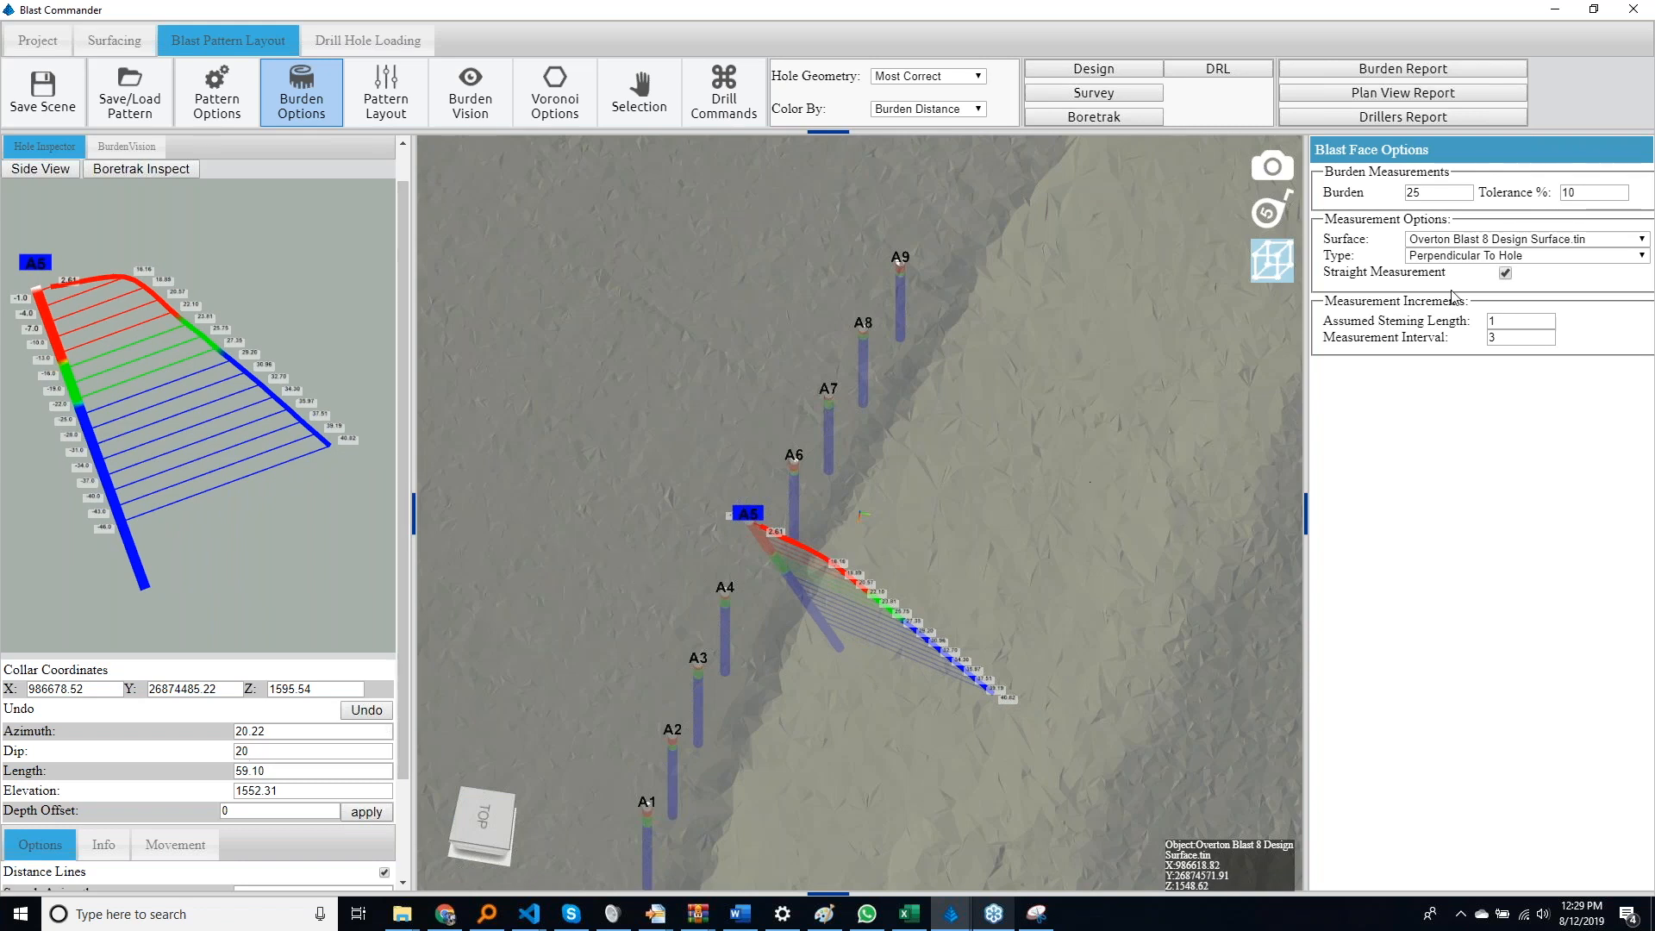
Turn off straight measurement and set the burden measurement type to Parallel To Ground
{"action": "left_click", "coordinate": [1505, 274]}
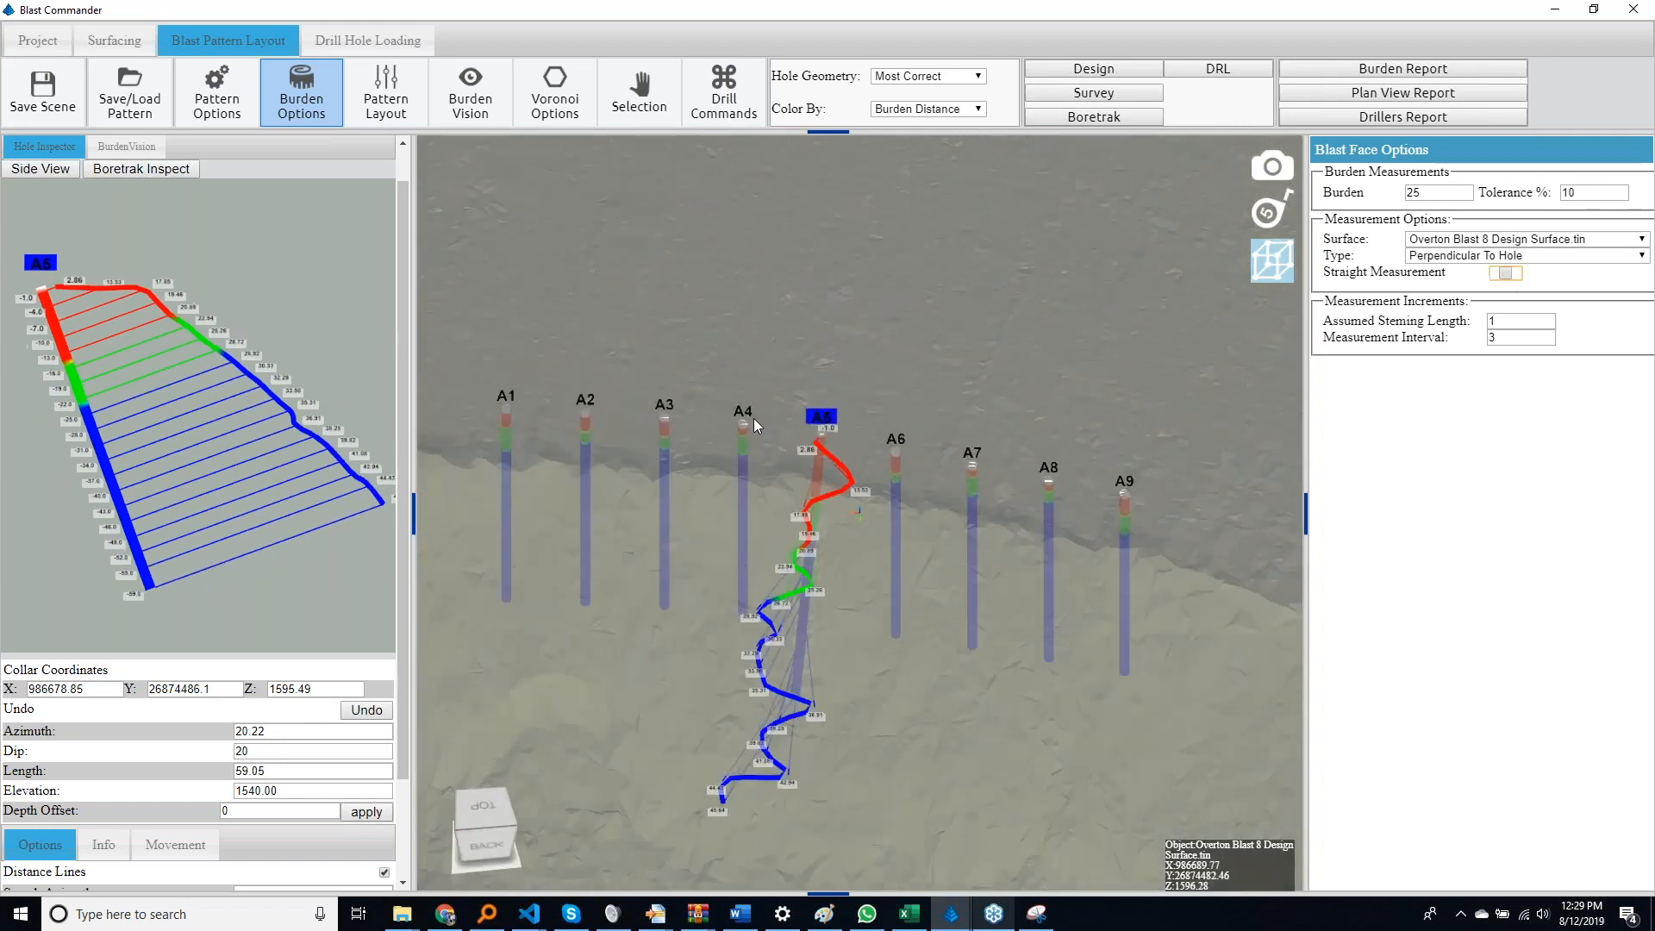
{"action": "left_click", "coordinate": [1526, 259]}
{"action": "left_click", "coordinate": [1503, 298]}
{"action": "left_click_drag", "start_coordinate": [767, 337], "coordinate": [862, 360]}
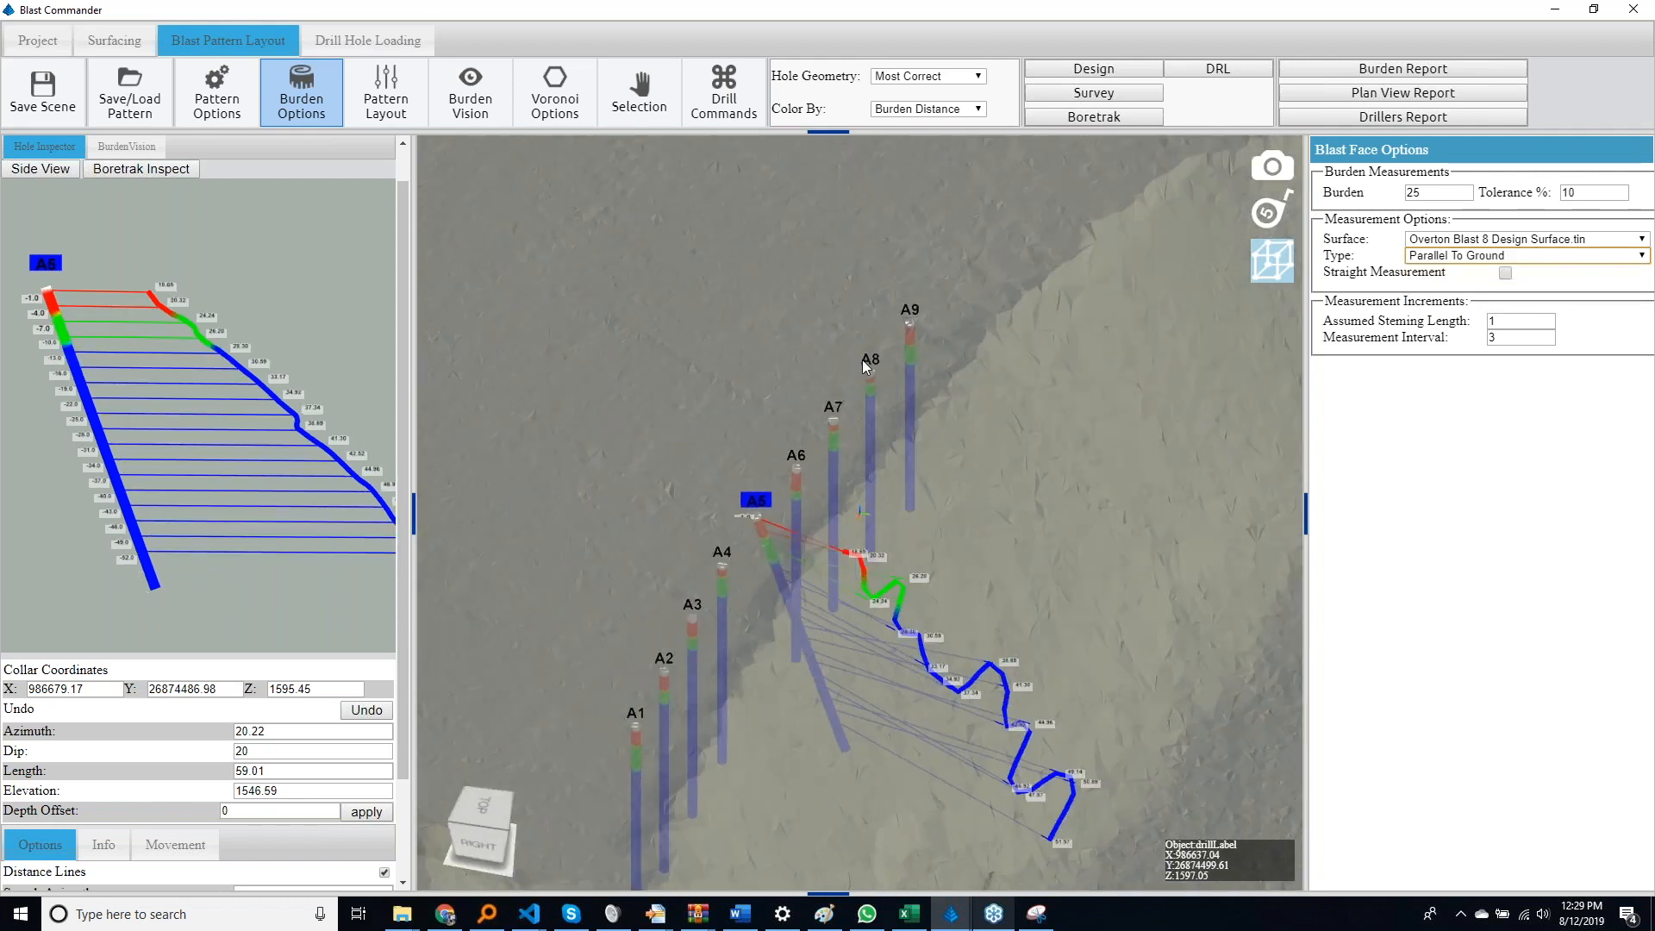
Set the burden measurement type to Perpendicular To Hole and add holes A6, A7 and A8 to the selection
{"action": "key", "text": "Up"}
{"action": "left_click", "coordinate": [797, 479], "text": "ctrl"}
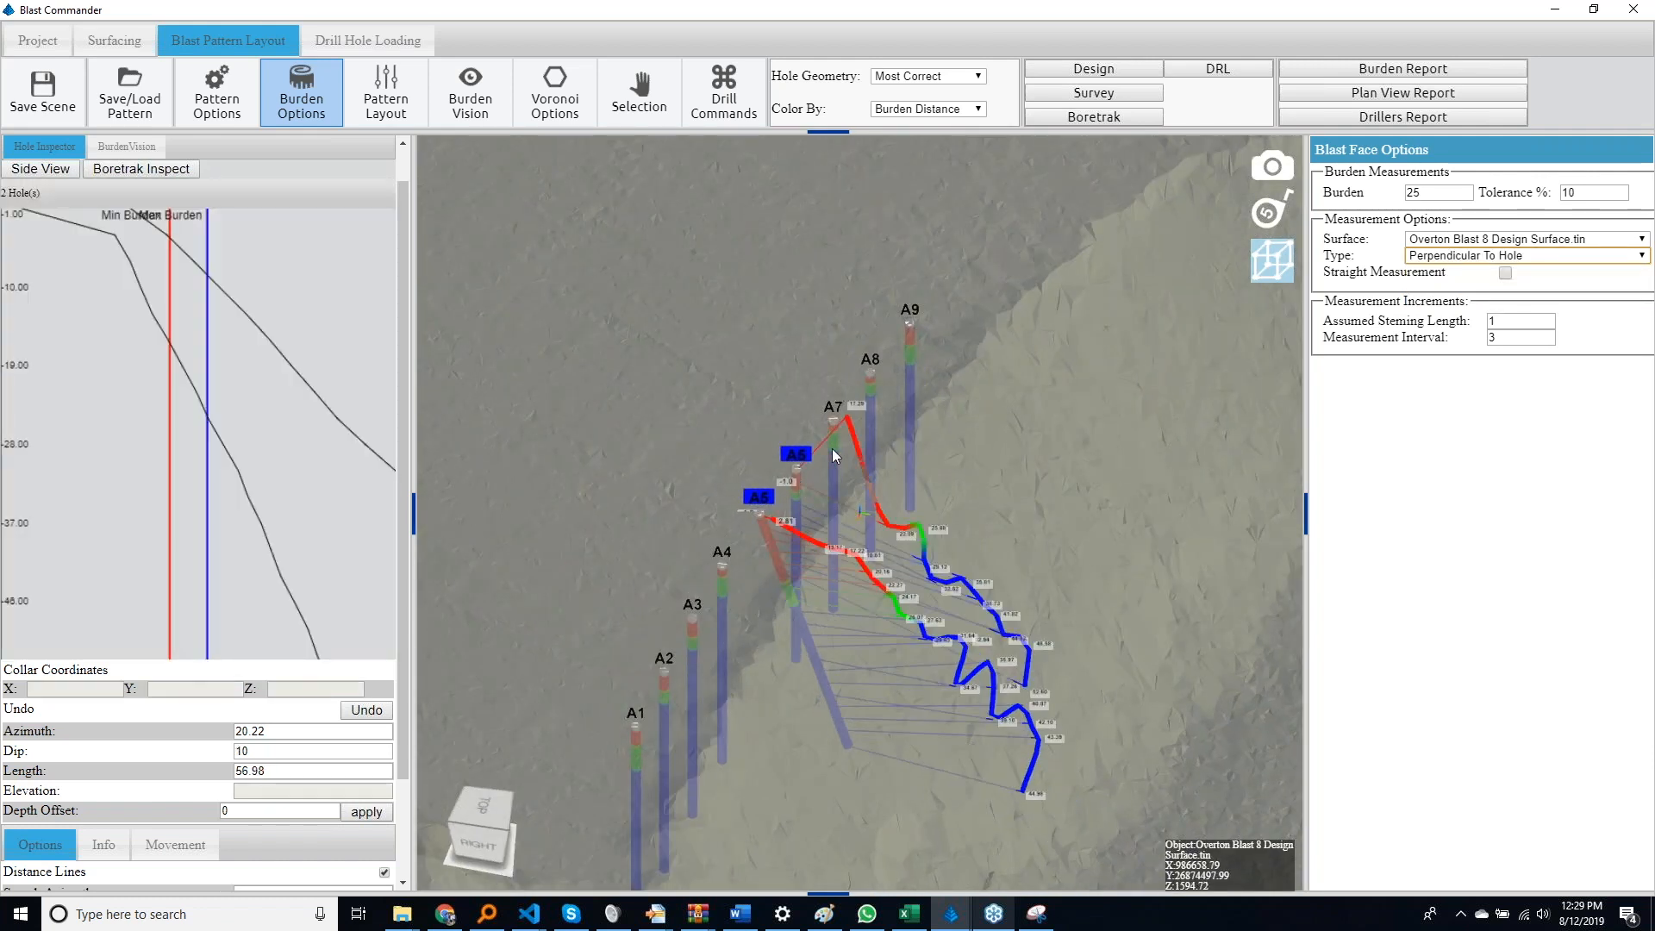
{"action": "left_click", "coordinate": [832, 448], "text": "ctrl"}
{"action": "left_click", "coordinate": [872, 392], "text": "ctrl"}
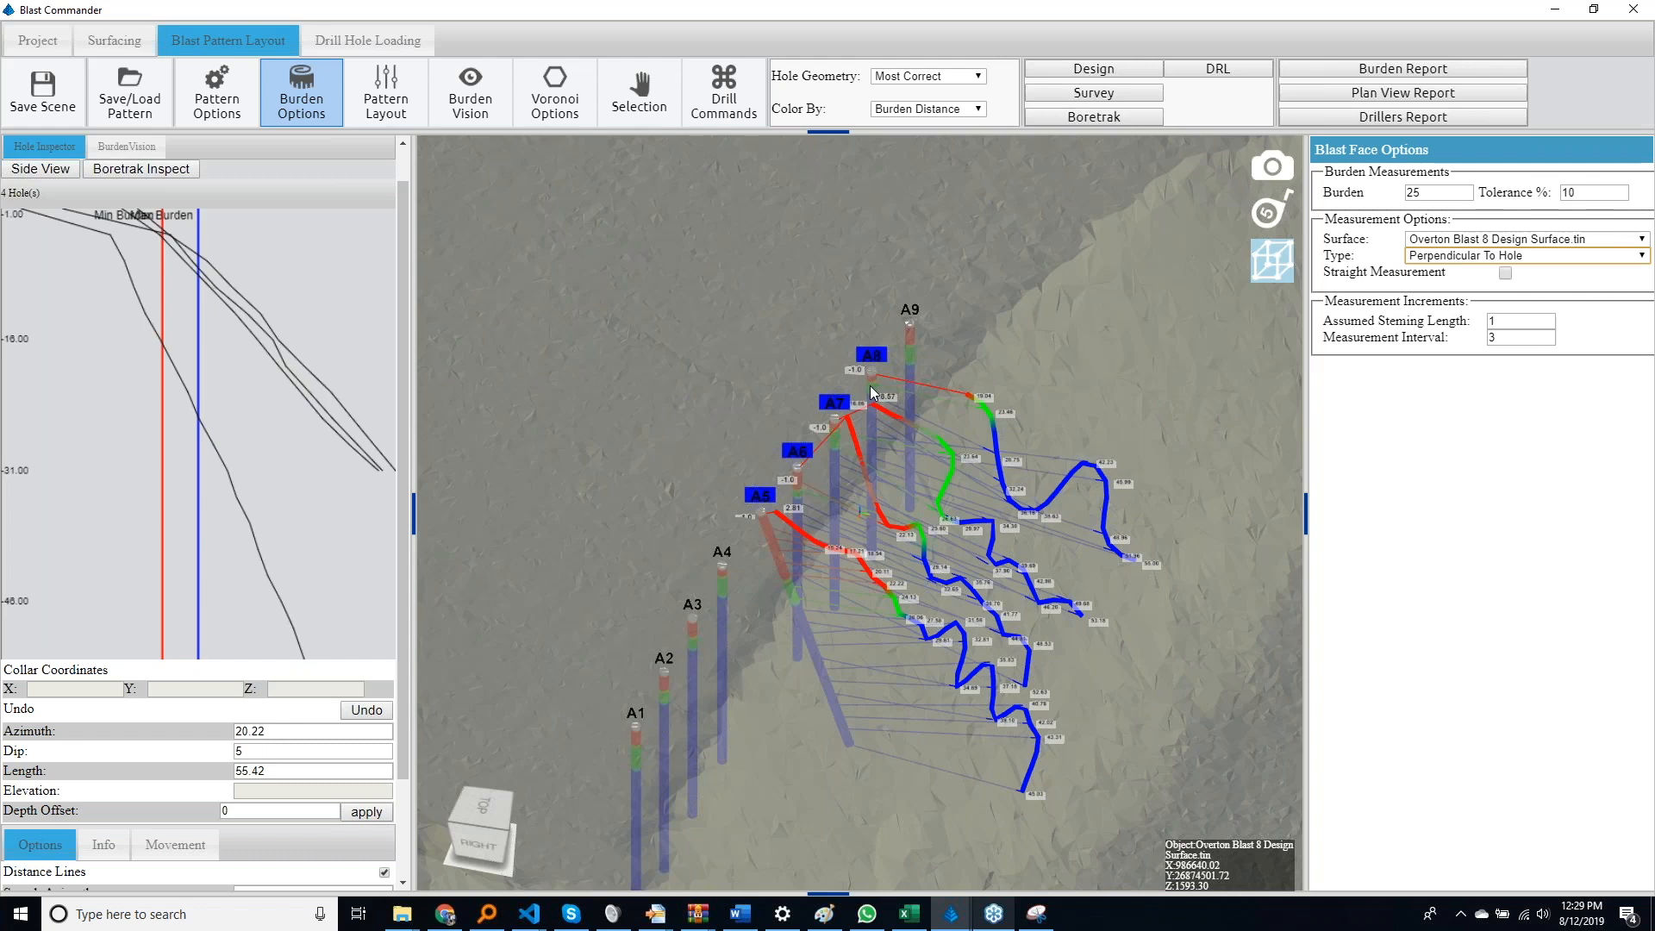
Return the measurement type to Parallel To Ground and reduce the selection to hole A5 only
{"action": "key", "text": "Down"}
{"action": "key", "text": "Escape"}
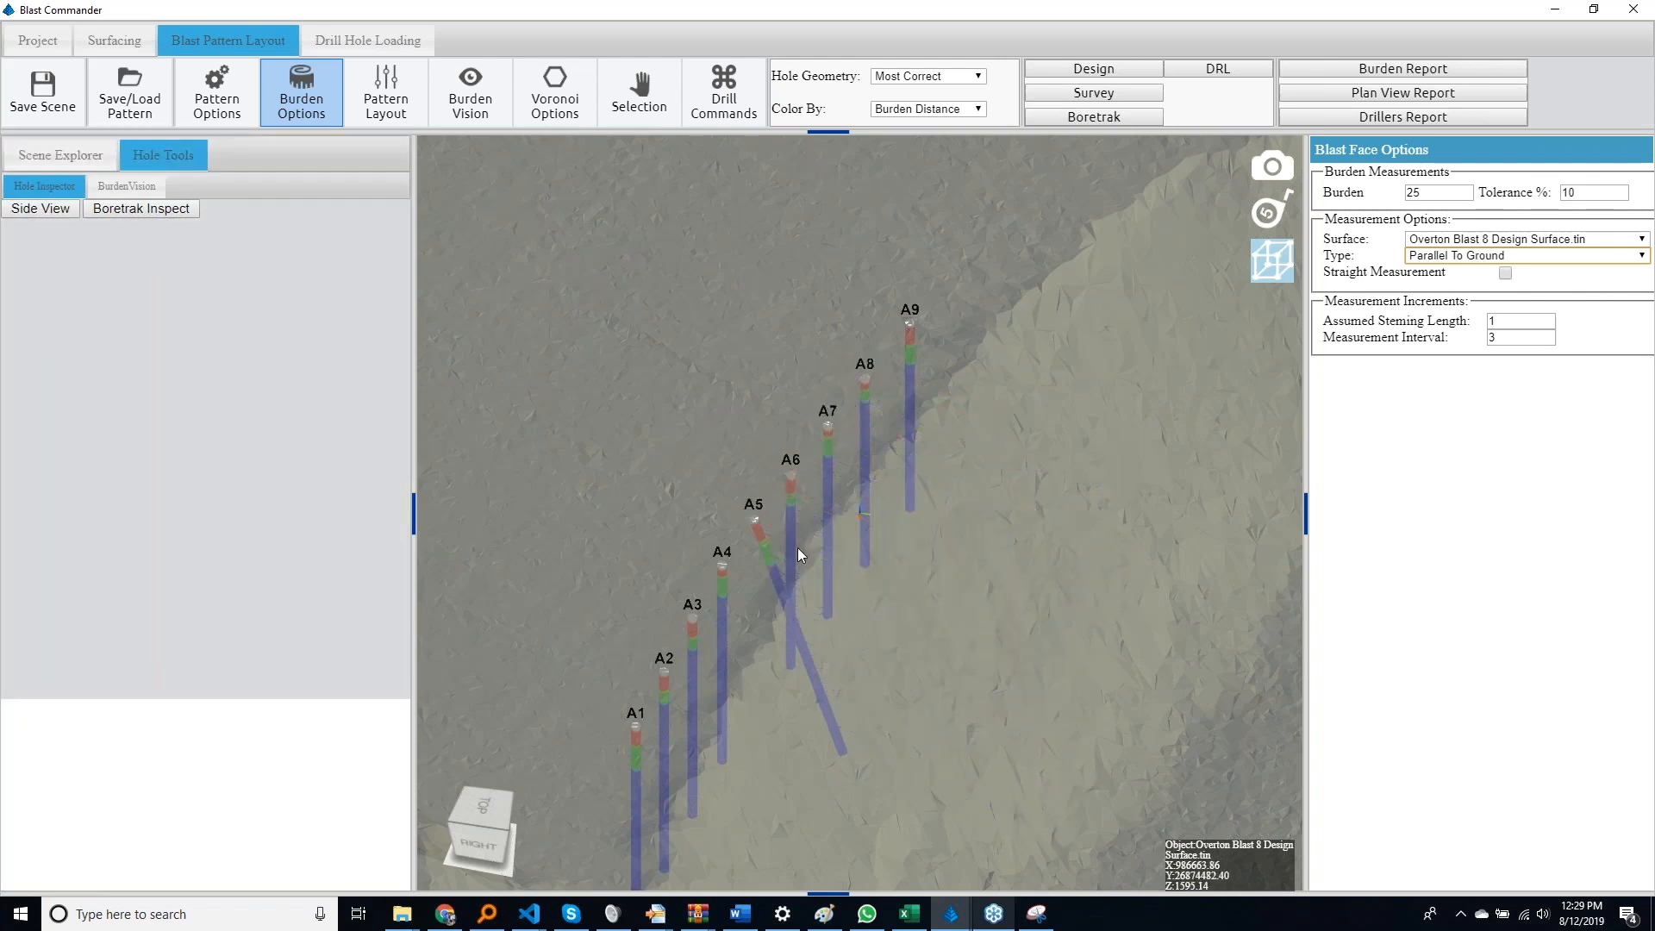
{"action": "left_click", "coordinate": [770, 569]}
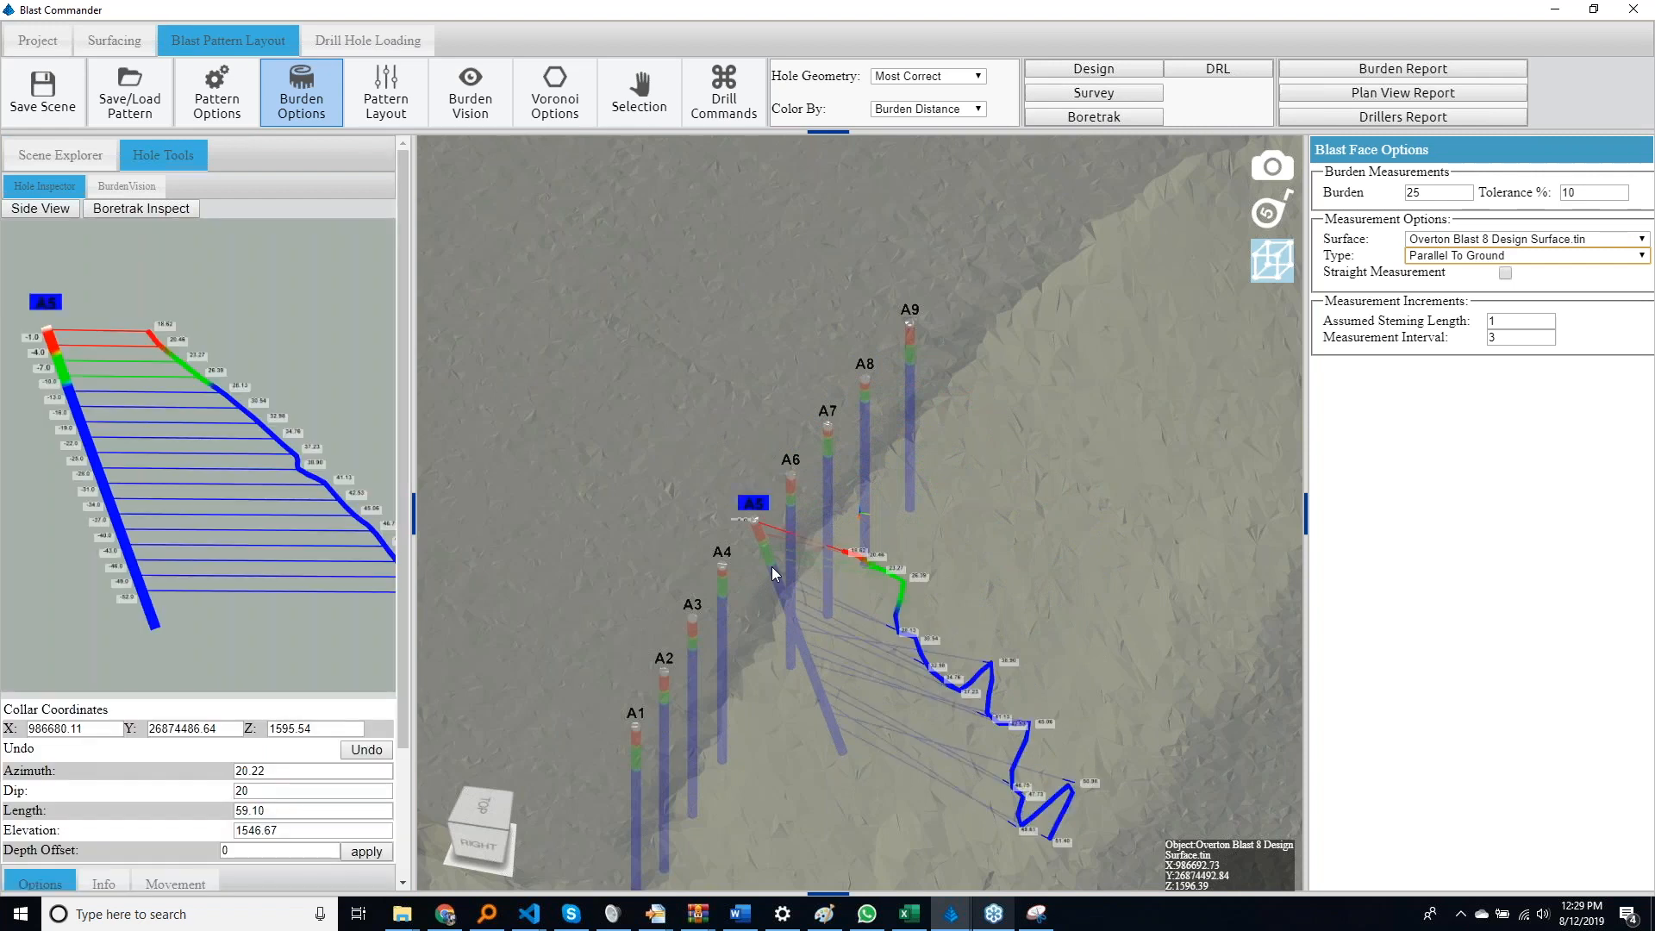
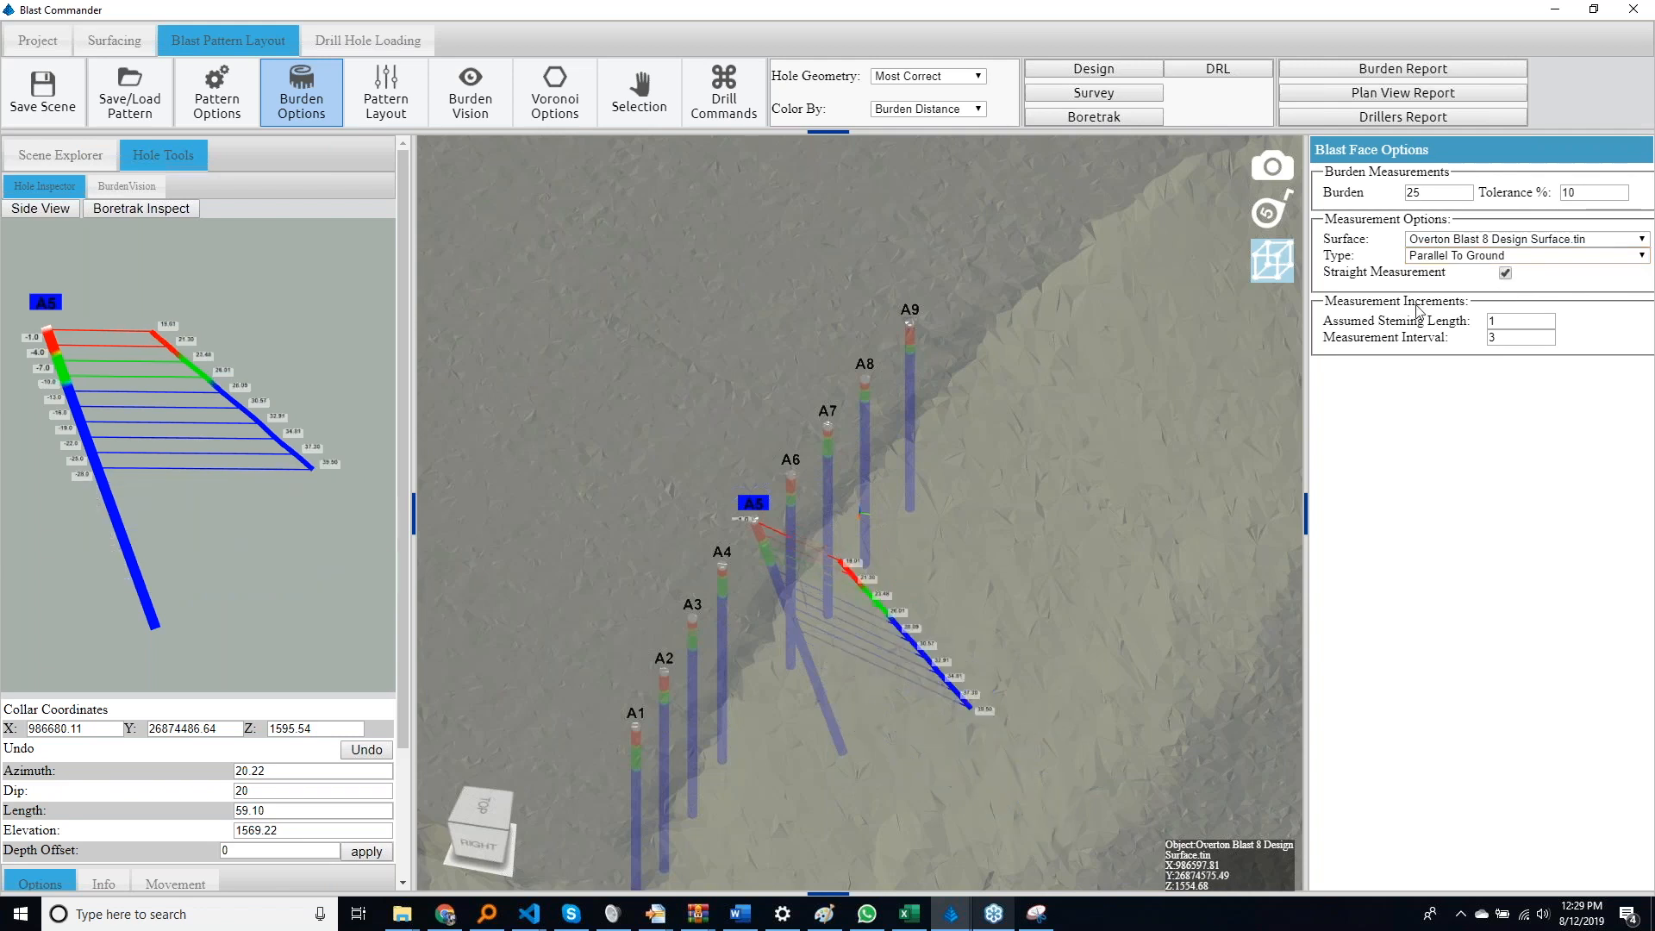
Set the burden measurement type to Perpendicular To Hole
{"action": "left_click", "coordinate": [1483, 255]}
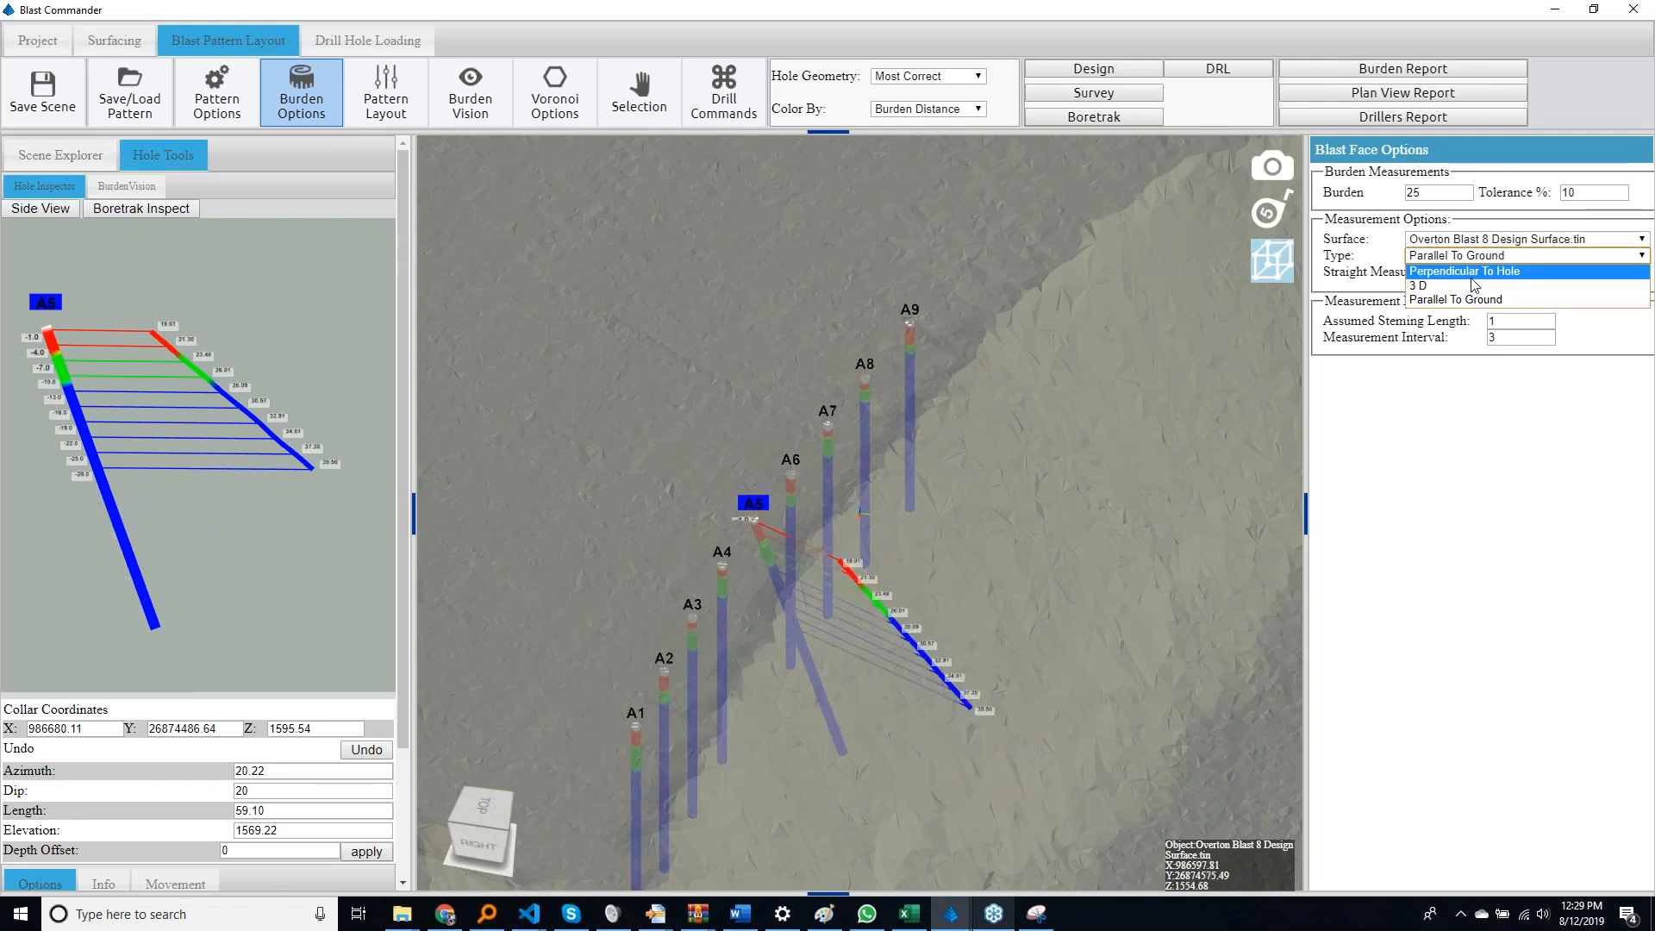
{"action": "left_click", "coordinate": [1475, 273]}
{"action": "left_click_drag", "start_coordinate": [1209, 368], "coordinate": [957, 530]}
{"action": "scroll", "coordinate": [957, 530], "scroll_direction": "down", "scroll_amount": 5}
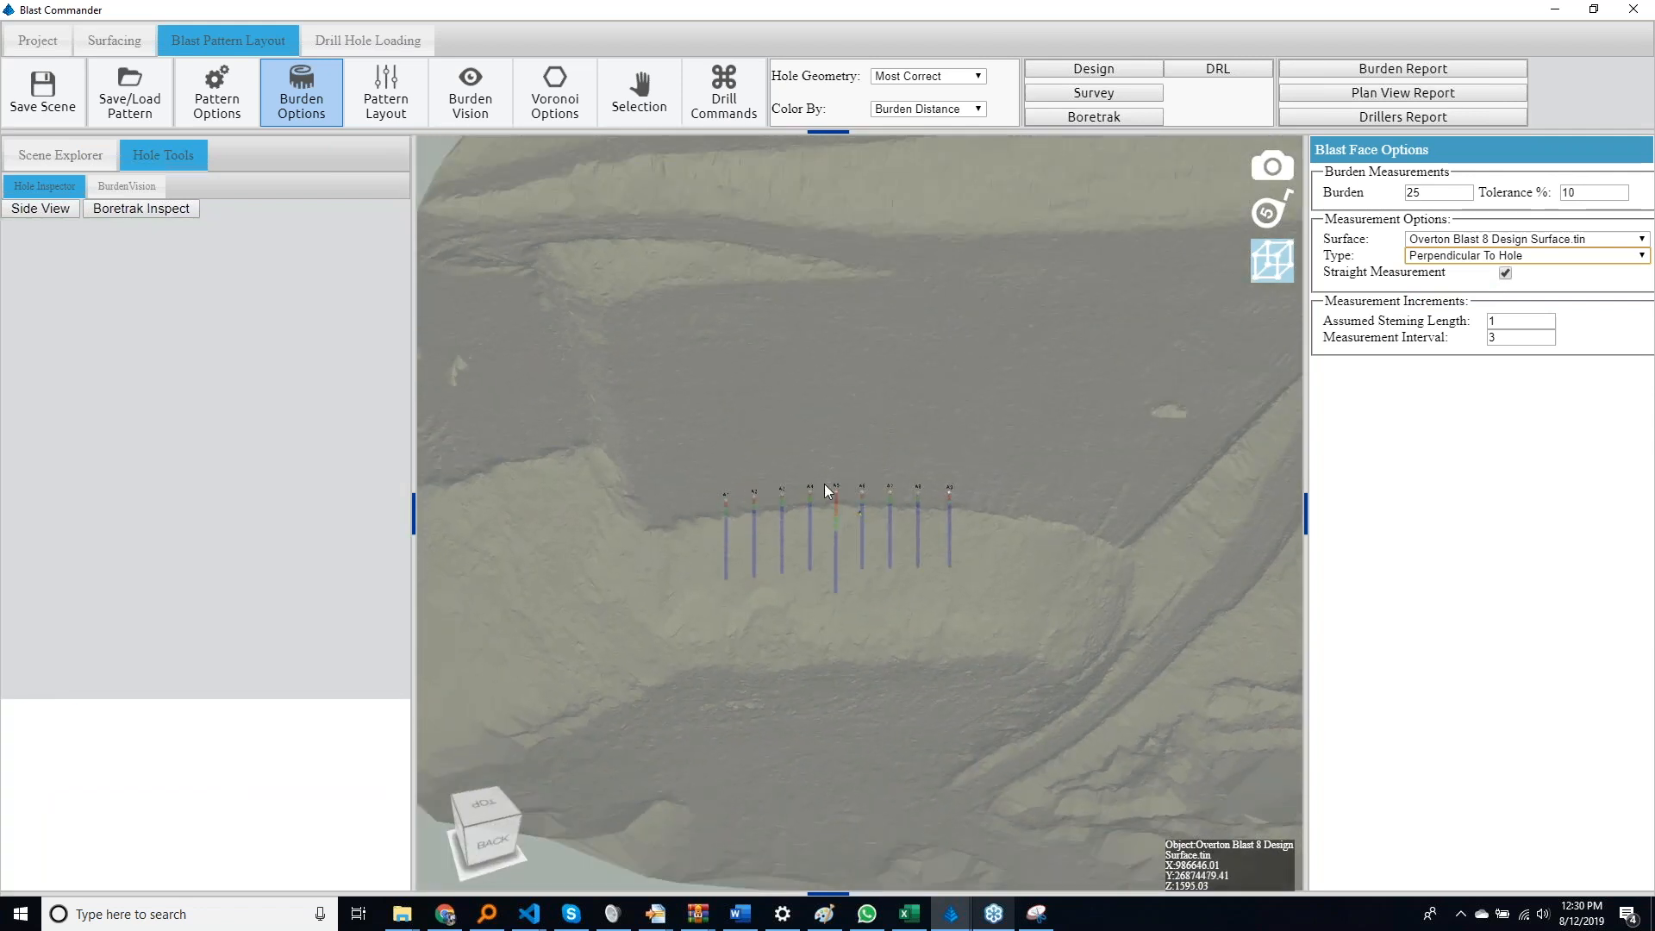
Hide all design holes so only the Overton Blast 8 Design Surface shows, with the blast face in view
{"action": "left_click", "coordinate": [81, 157]}
{"action": "left_click", "coordinate": [53, 327]}
{"action": "left_click", "coordinate": [54, 327]}
{"action": "left_click_drag", "start_coordinate": [624, 680], "coordinate": [624, 617]}
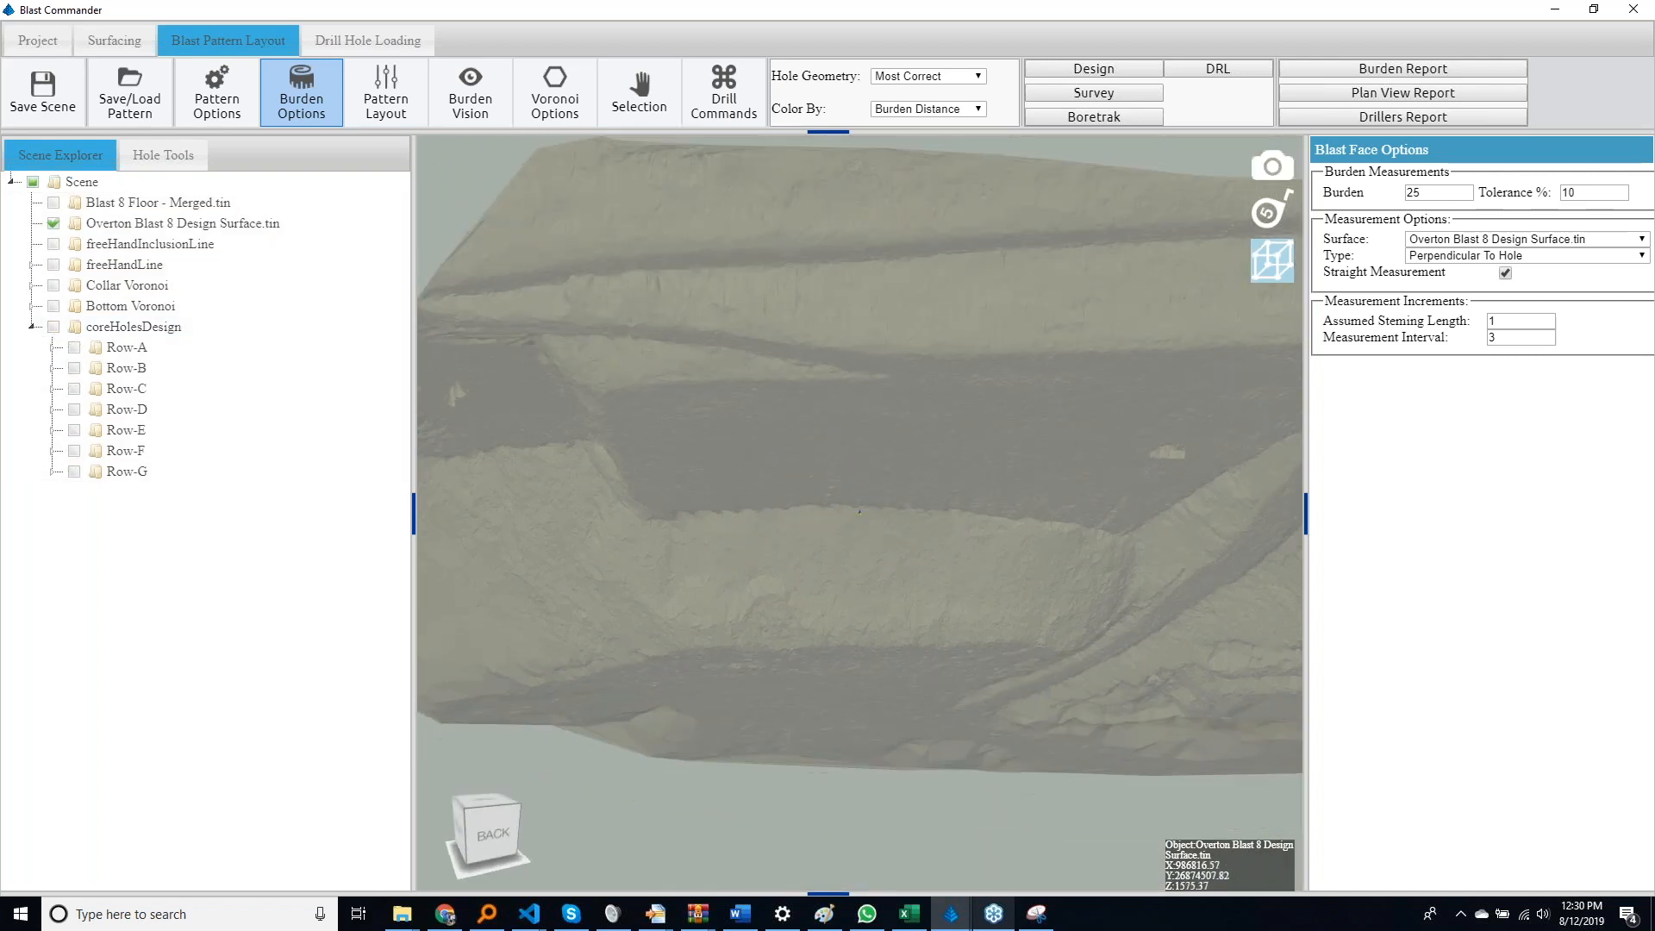
Add a Burden Vision face inclusion line outlining the blast face along its crest, both ends and toe
{"action": "left_click", "coordinate": [470, 95]}
{"action": "left_click", "coordinate": [1496, 215]}
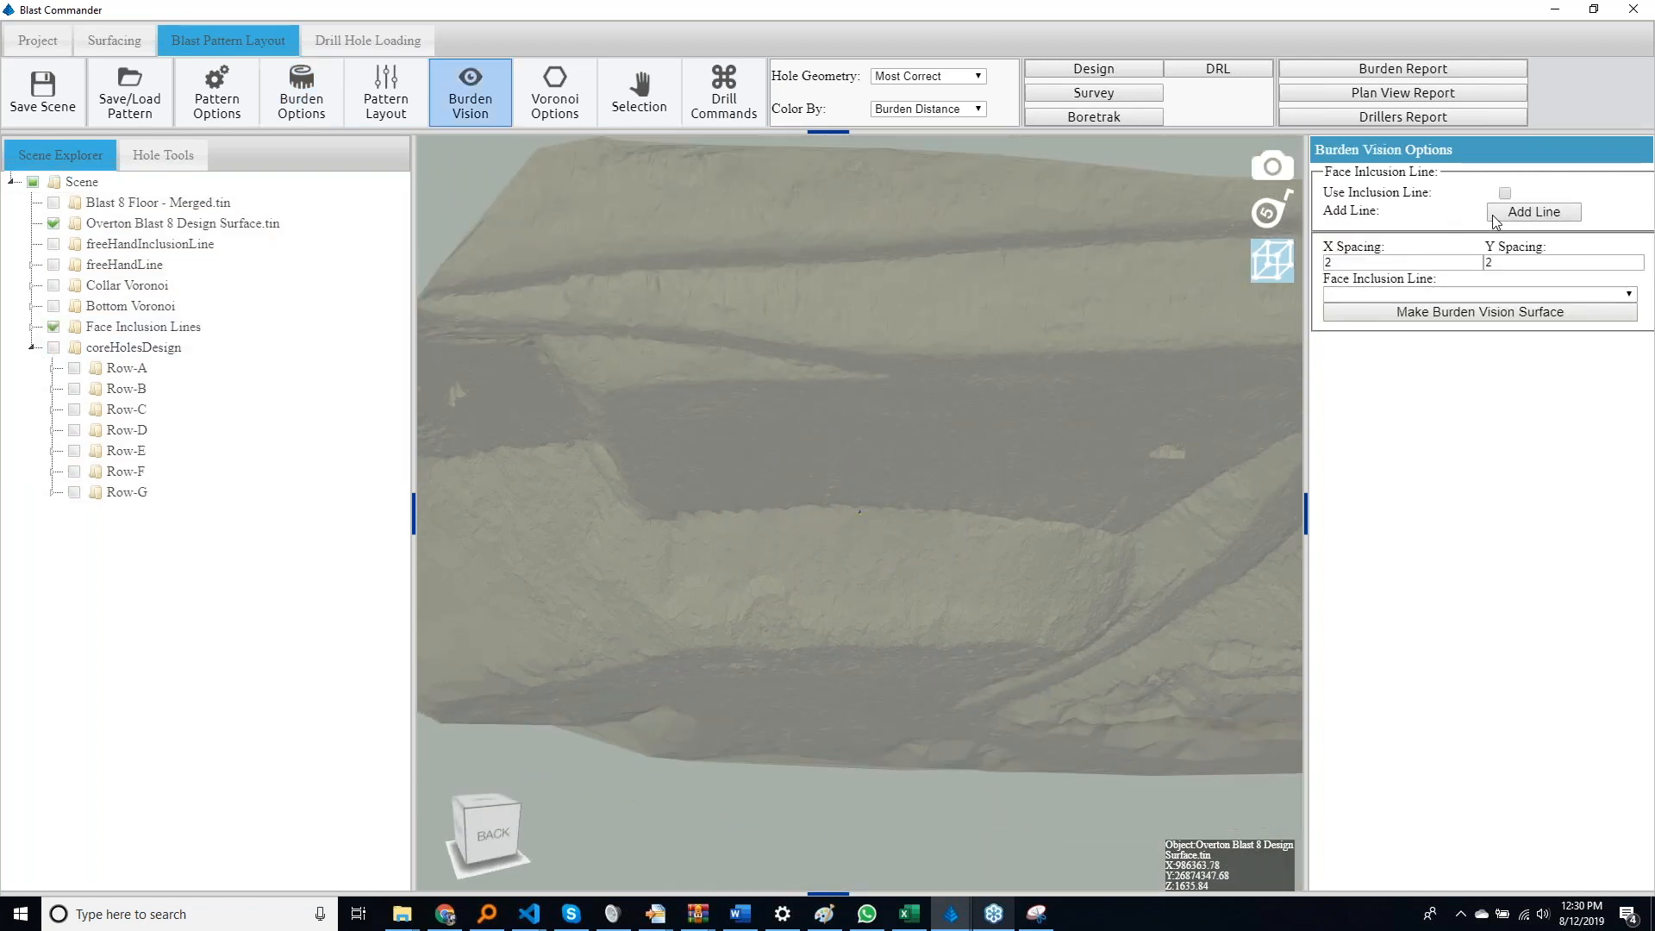
{"action": "left_click", "coordinate": [686, 519]}
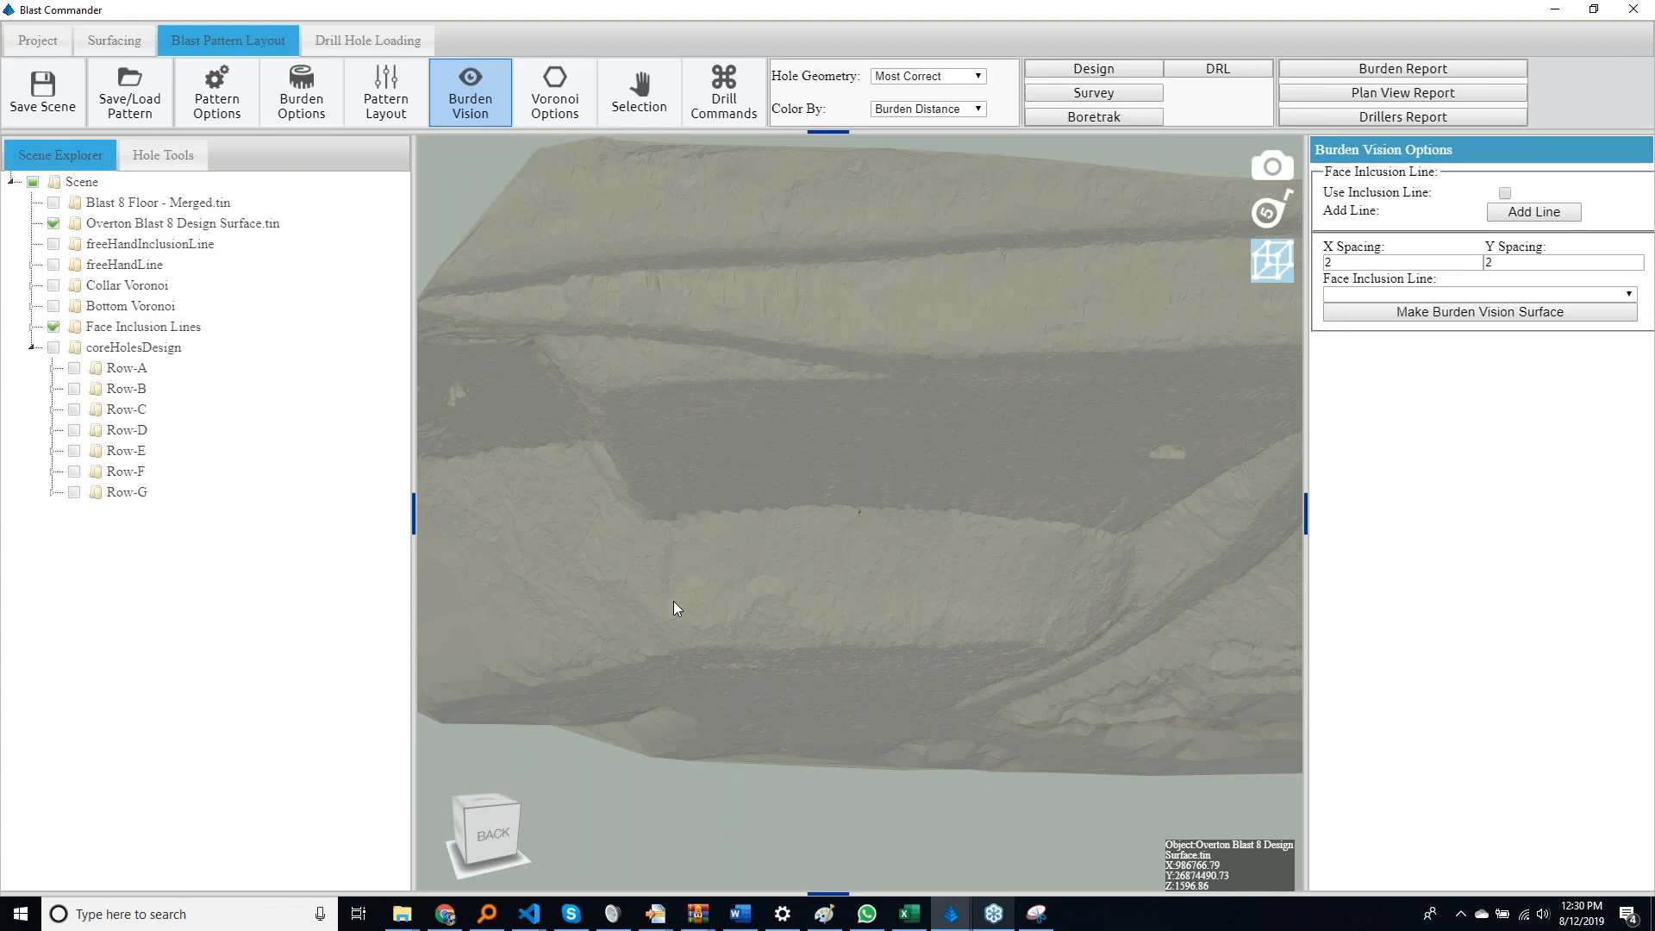
{"action": "left_click", "coordinate": [684, 650]}
{"action": "left_click", "coordinate": [1059, 654]}
{"action": "left_click", "coordinate": [1069, 531]}
{"action": "left_click", "coordinate": [989, 521]}
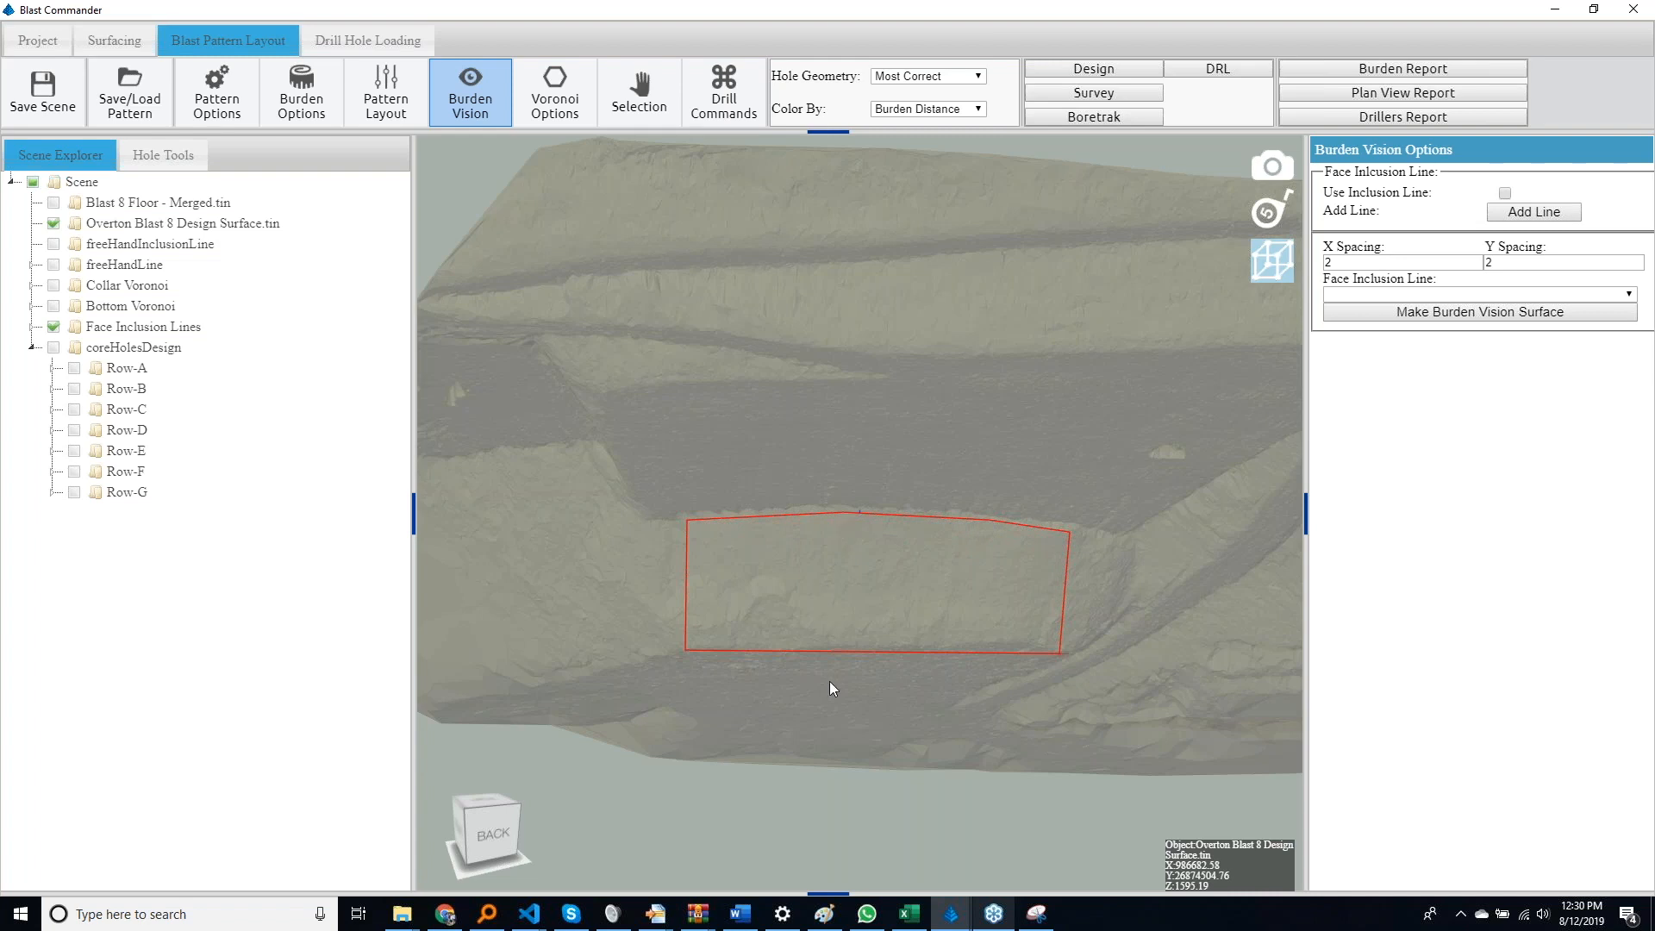
{"action": "middle_click_drag", "start_coordinate": [829, 681], "coordinate": [1098, 701]}
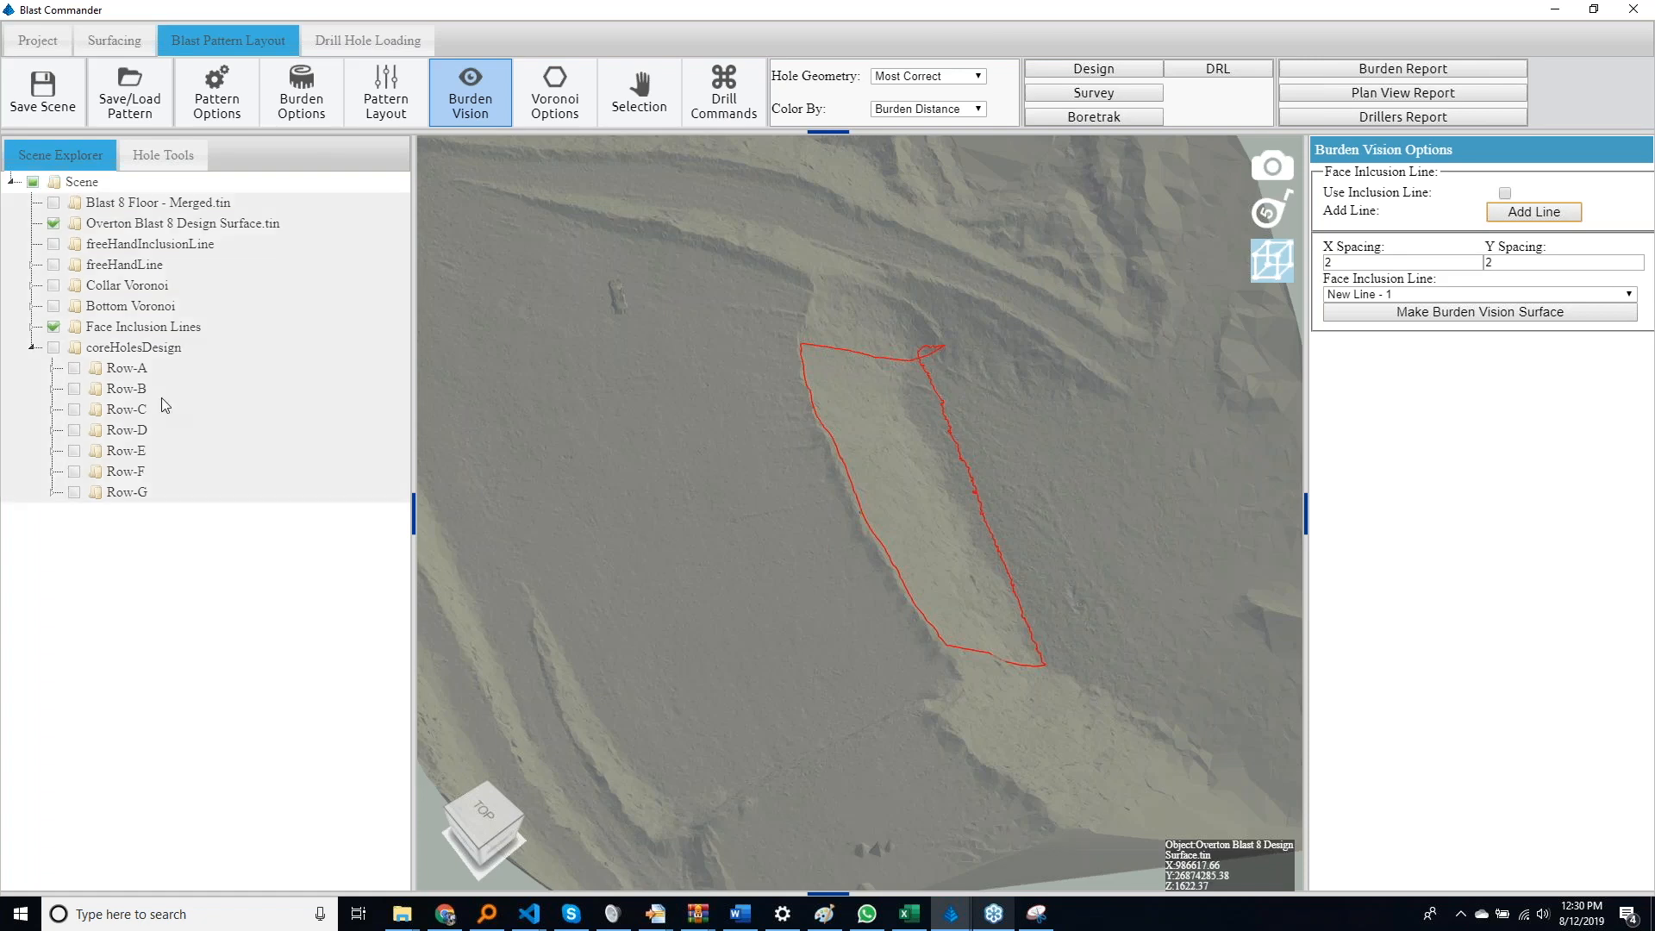
Show all design hole rows again and select hole A5 to display its burden profile
{"action": "left_click", "coordinate": [52, 348]}
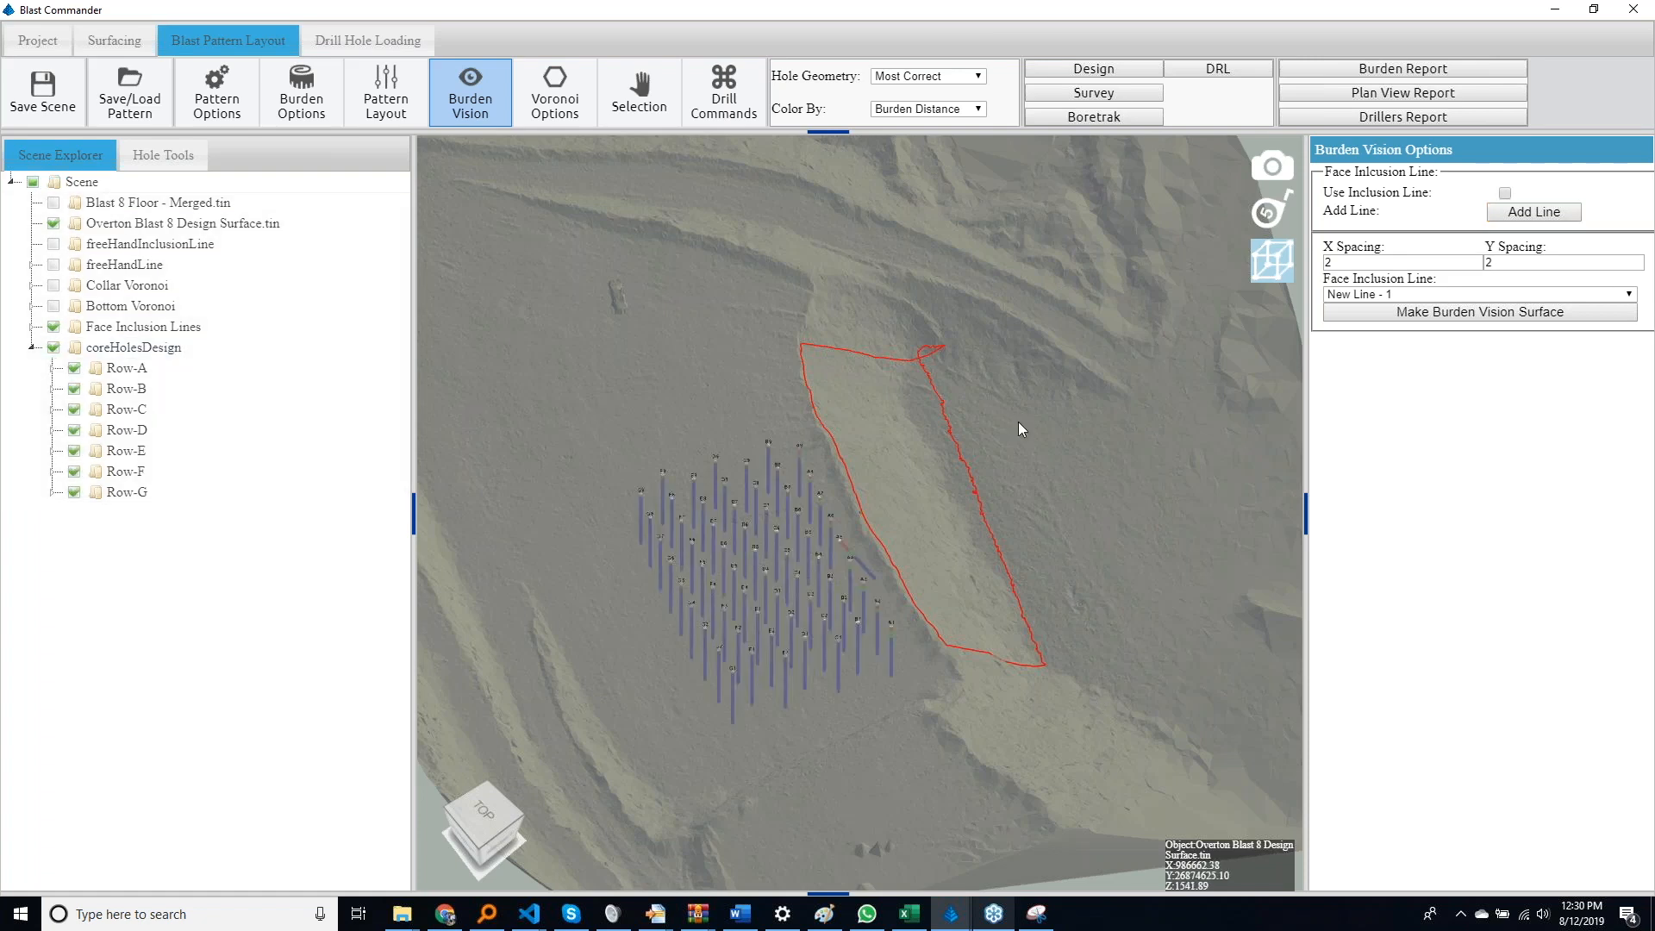
{"action": "left_click_drag", "start_coordinate": [895, 460], "coordinate": [841, 529]}
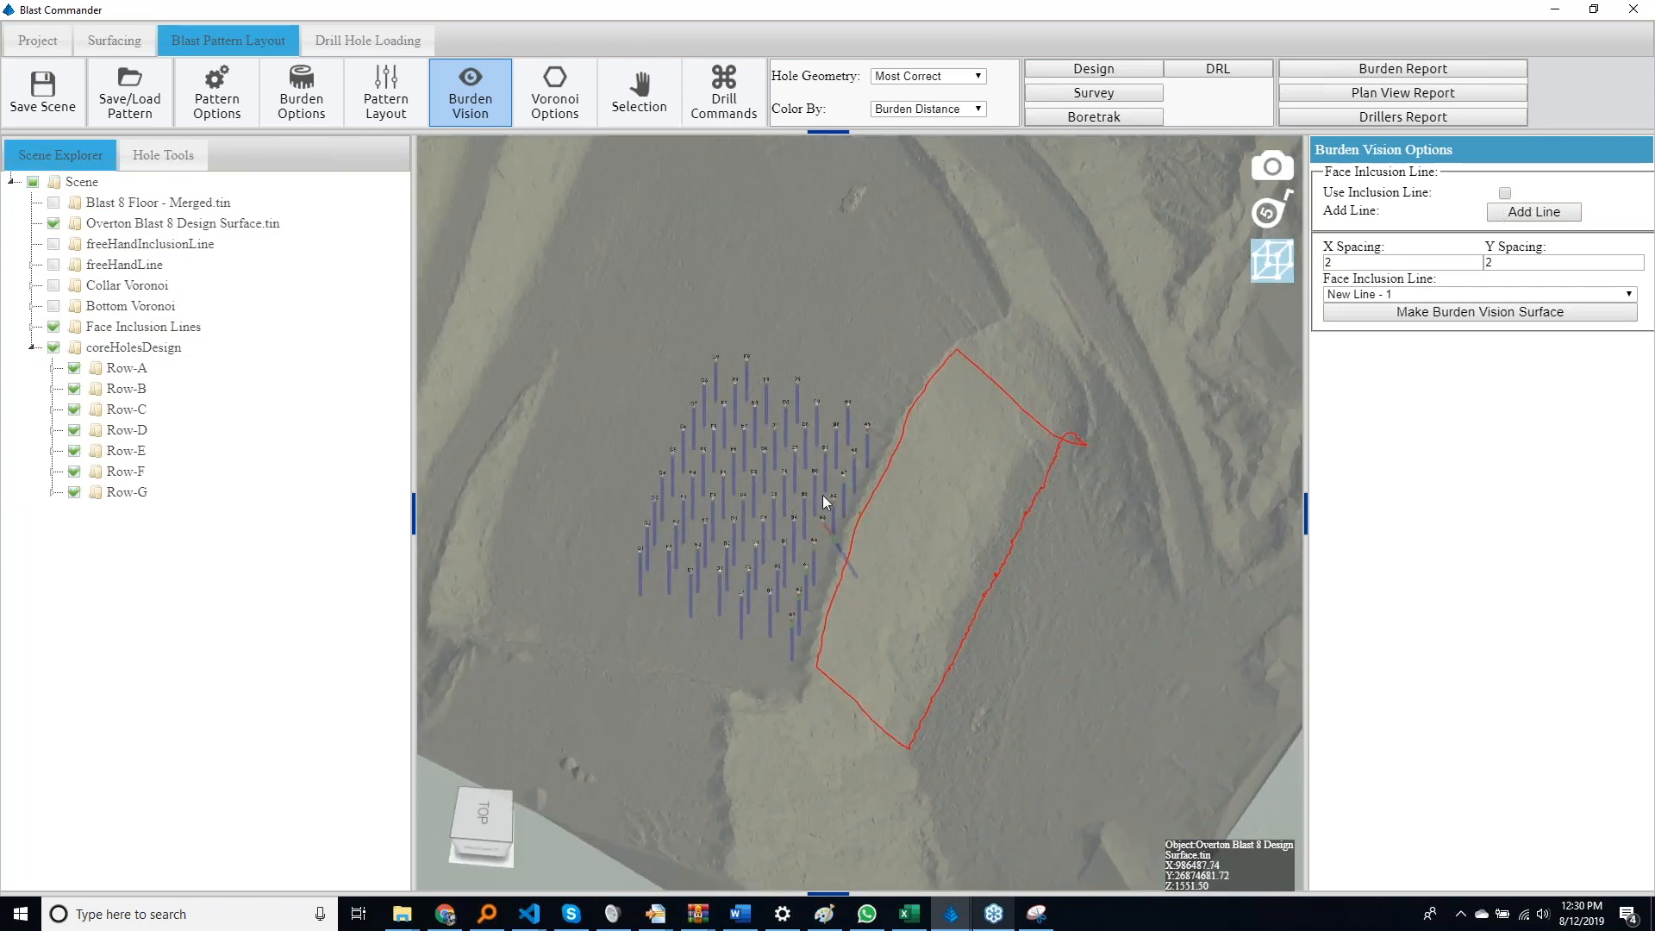
{"action": "left_click", "coordinate": [829, 531]}
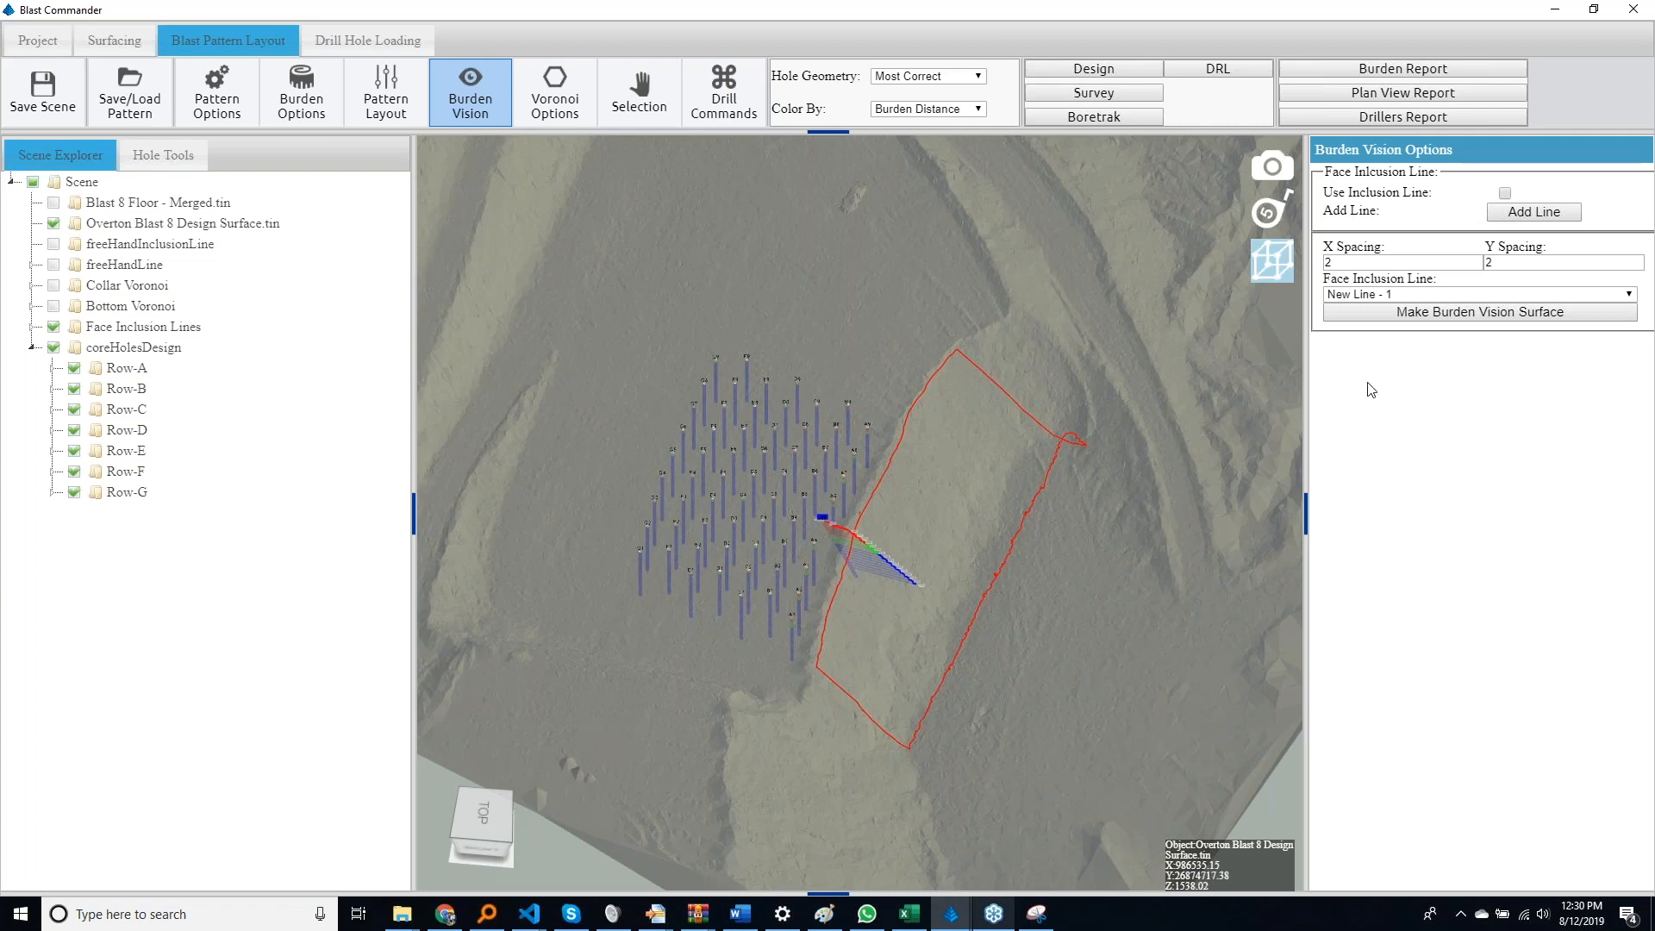
Try the 3 D burden measurement type on hole A5, inspect the profile, and return the type to Perpendicular To Hole
{"action": "left_click", "coordinate": [301, 96]}
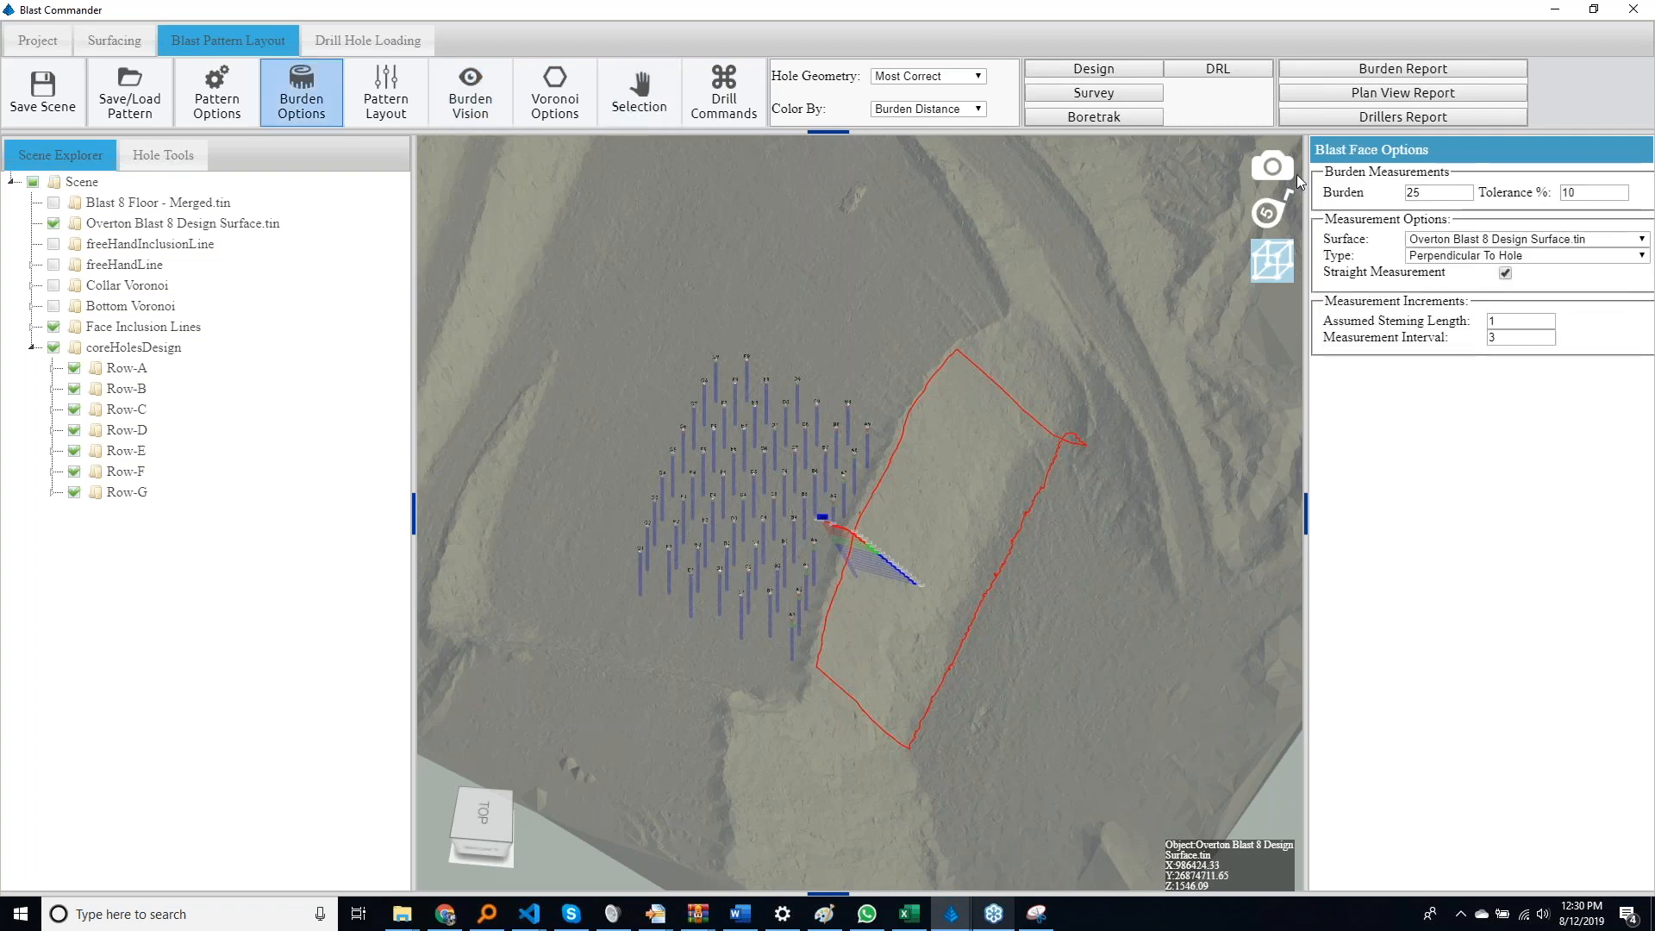
{"action": "left_click", "coordinate": [1479, 258]}
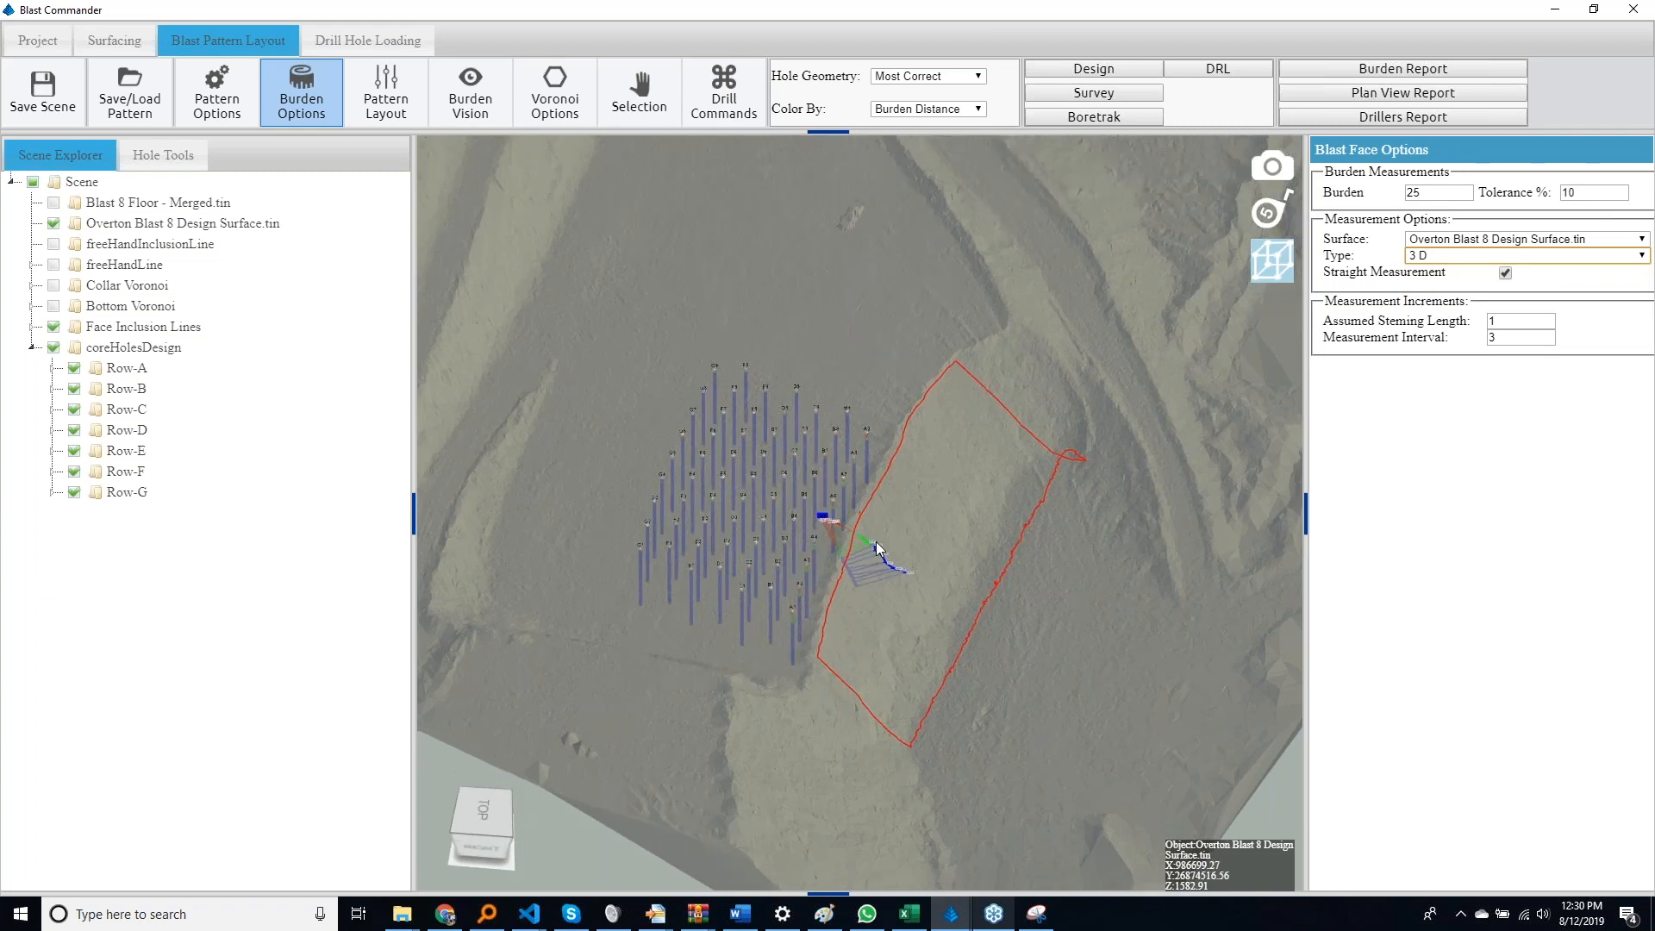
{"action": "scroll", "coordinate": [876, 541], "scroll_direction": "up", "scroll_amount": 10}
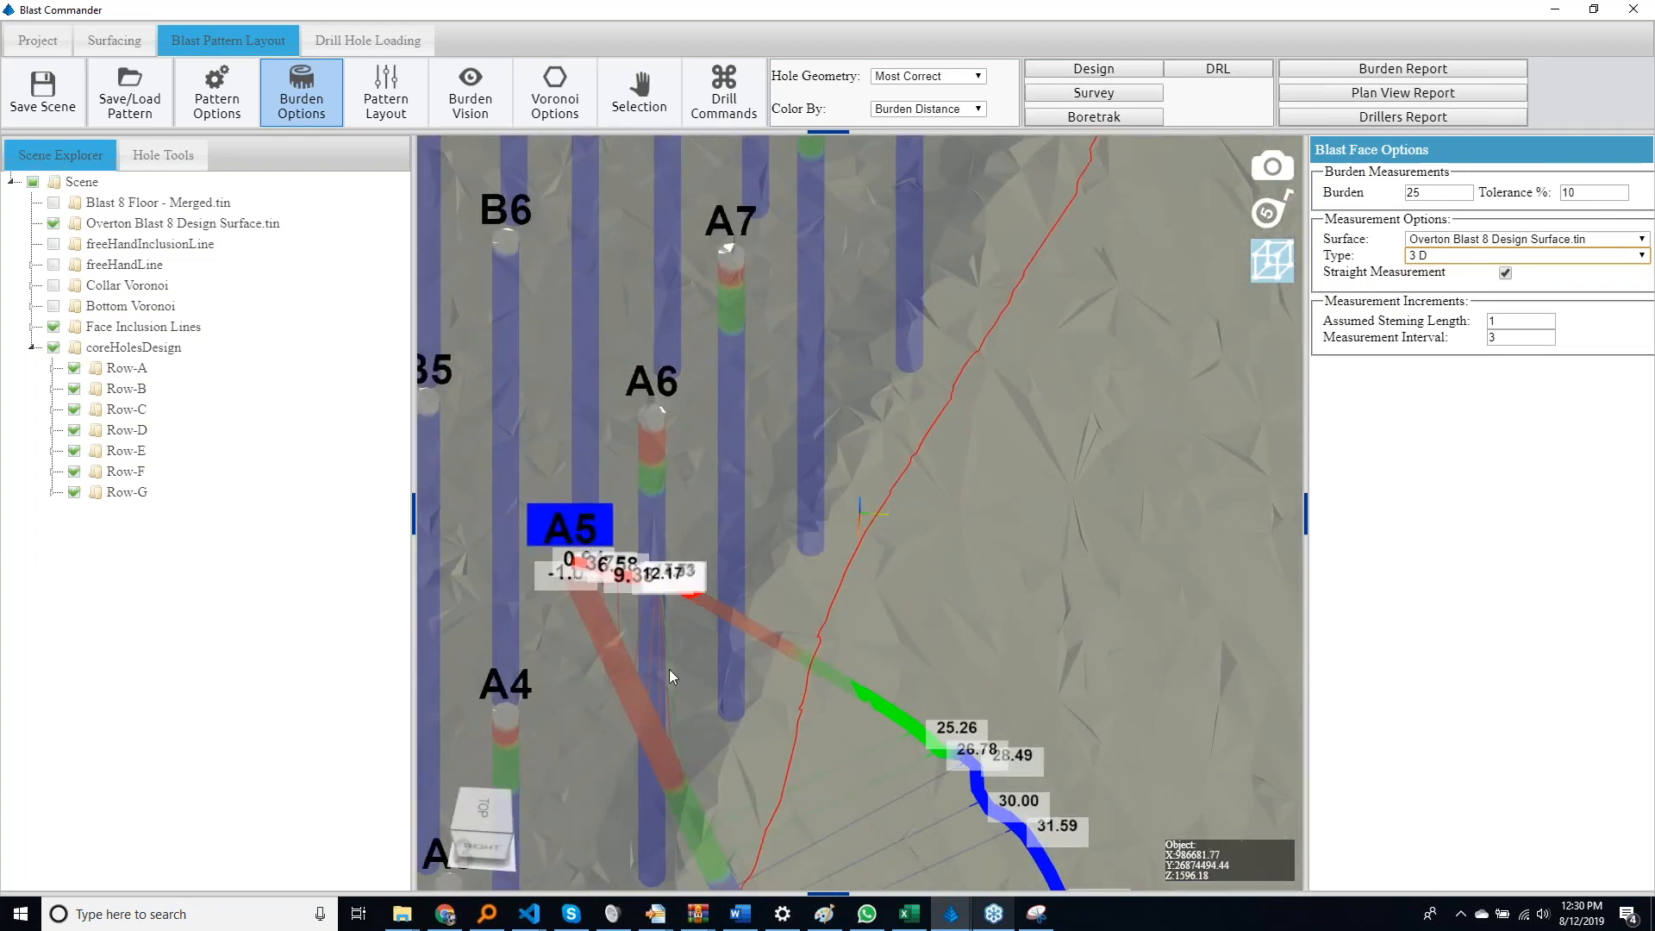
{"action": "scroll", "coordinate": [669, 681], "scroll_direction": "down", "scroll_amount": 12}
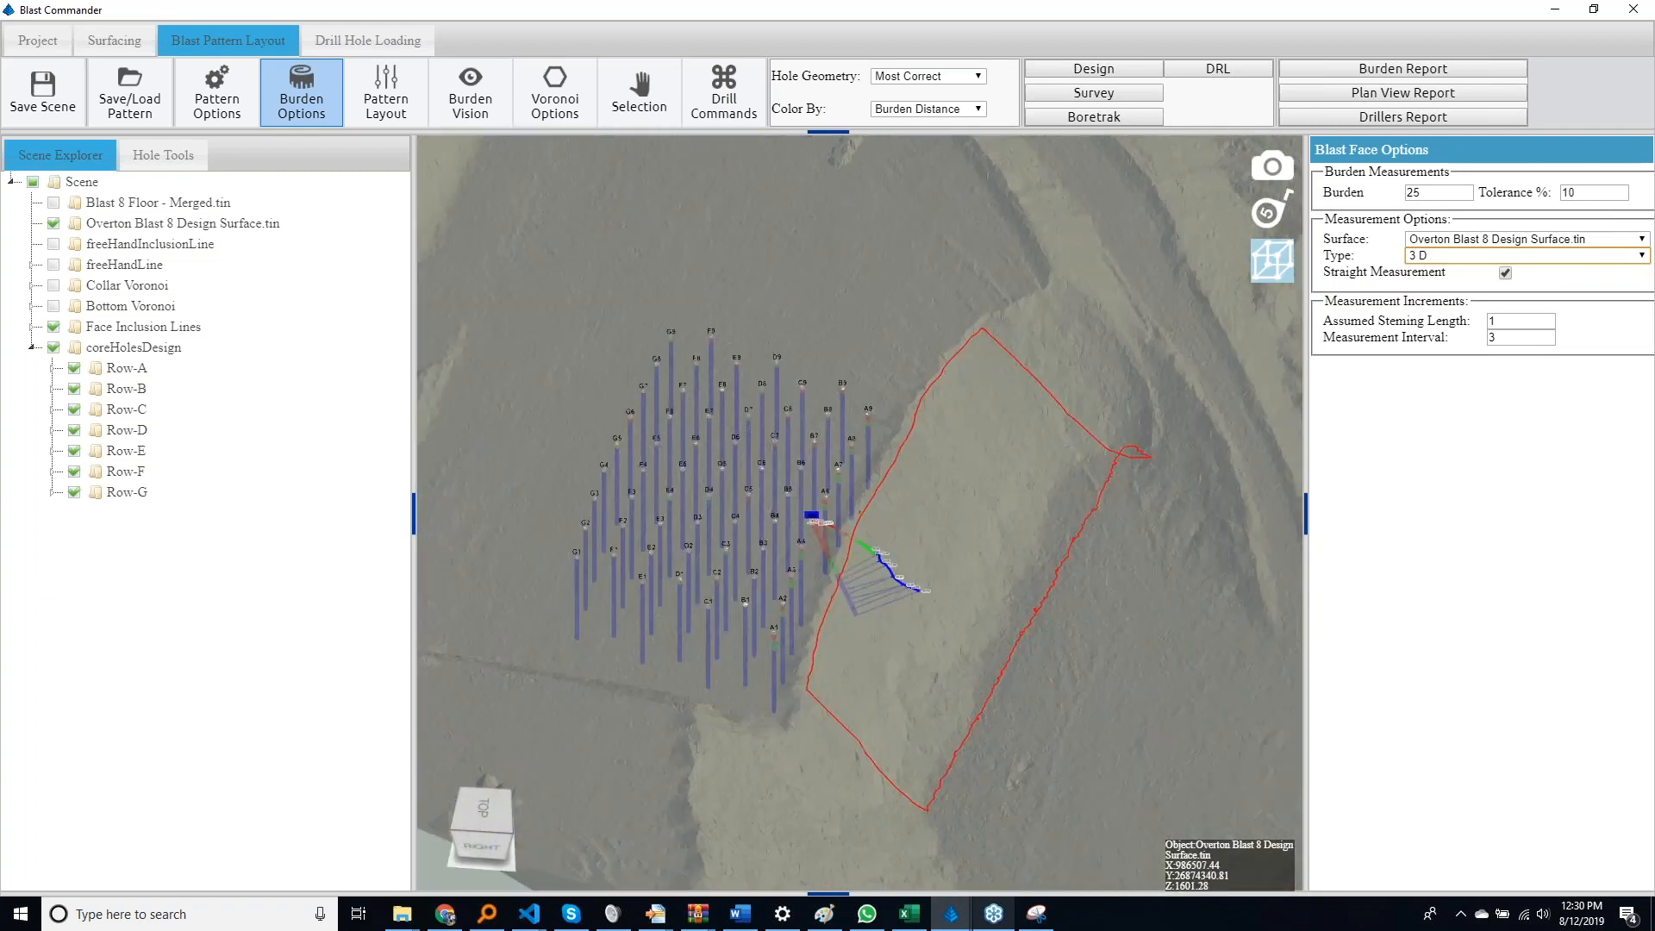
{"action": "left_click", "coordinate": [1462, 257]}
{"action": "left_click", "coordinate": [1459, 272]}
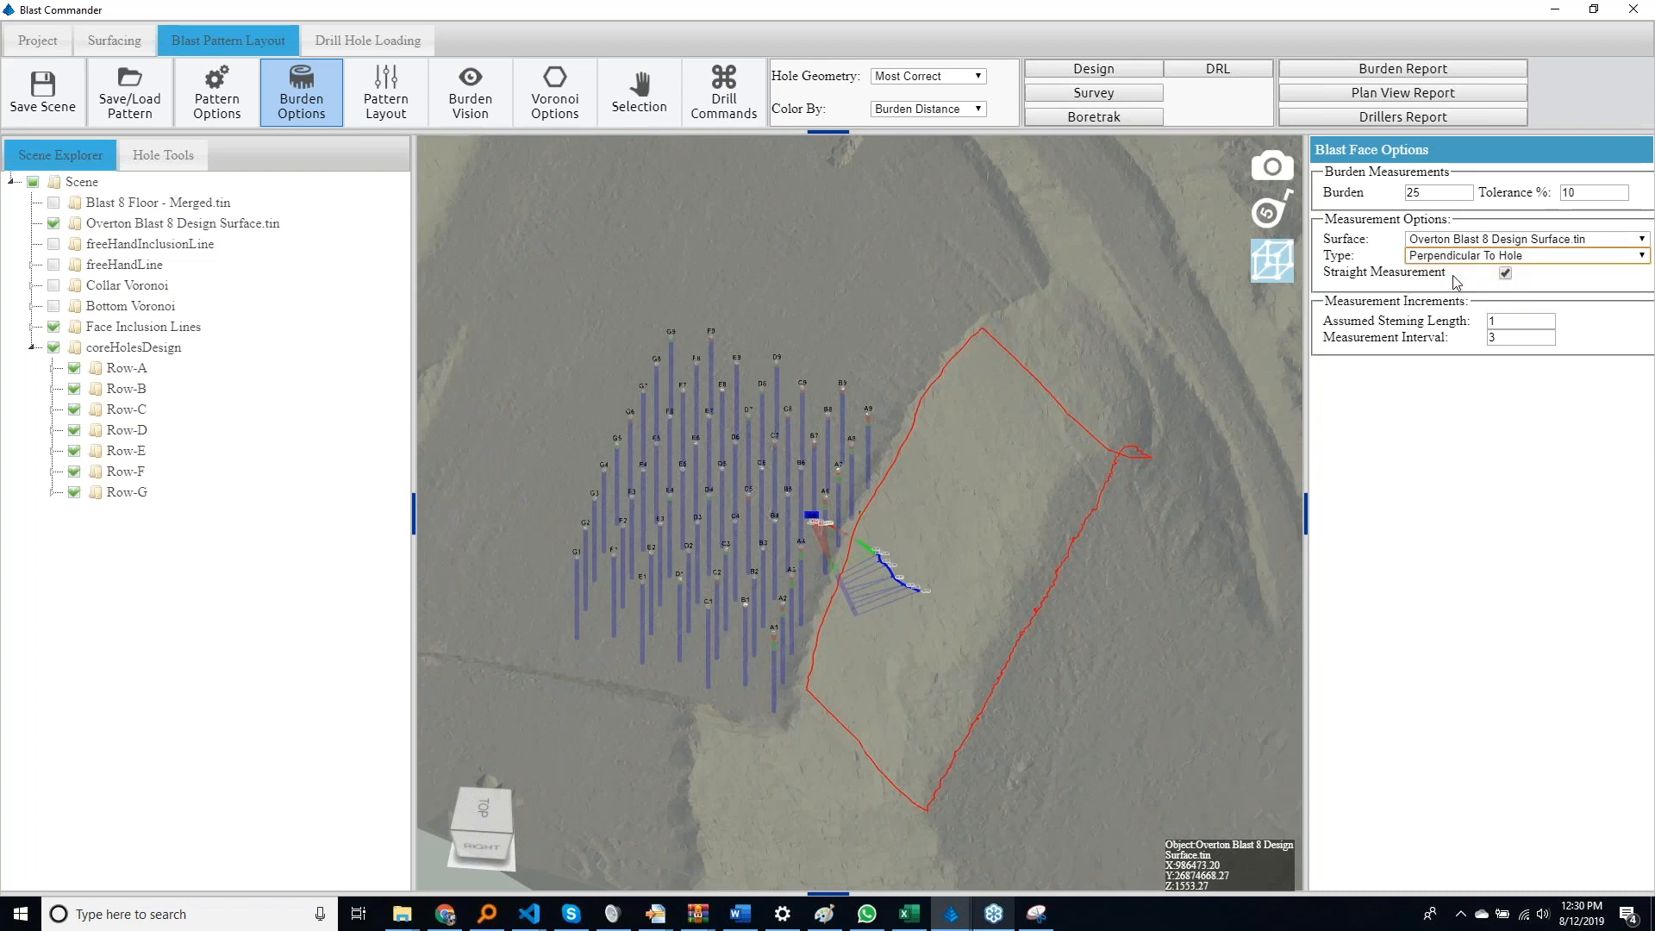
Clear the hole selection and make a burden vision surface from inclusion line New Line - 1 with X and Y spacing of 2
{"action": "left_click", "coordinate": [540, 113]}
{"action": "left_click", "coordinate": [469, 96]}
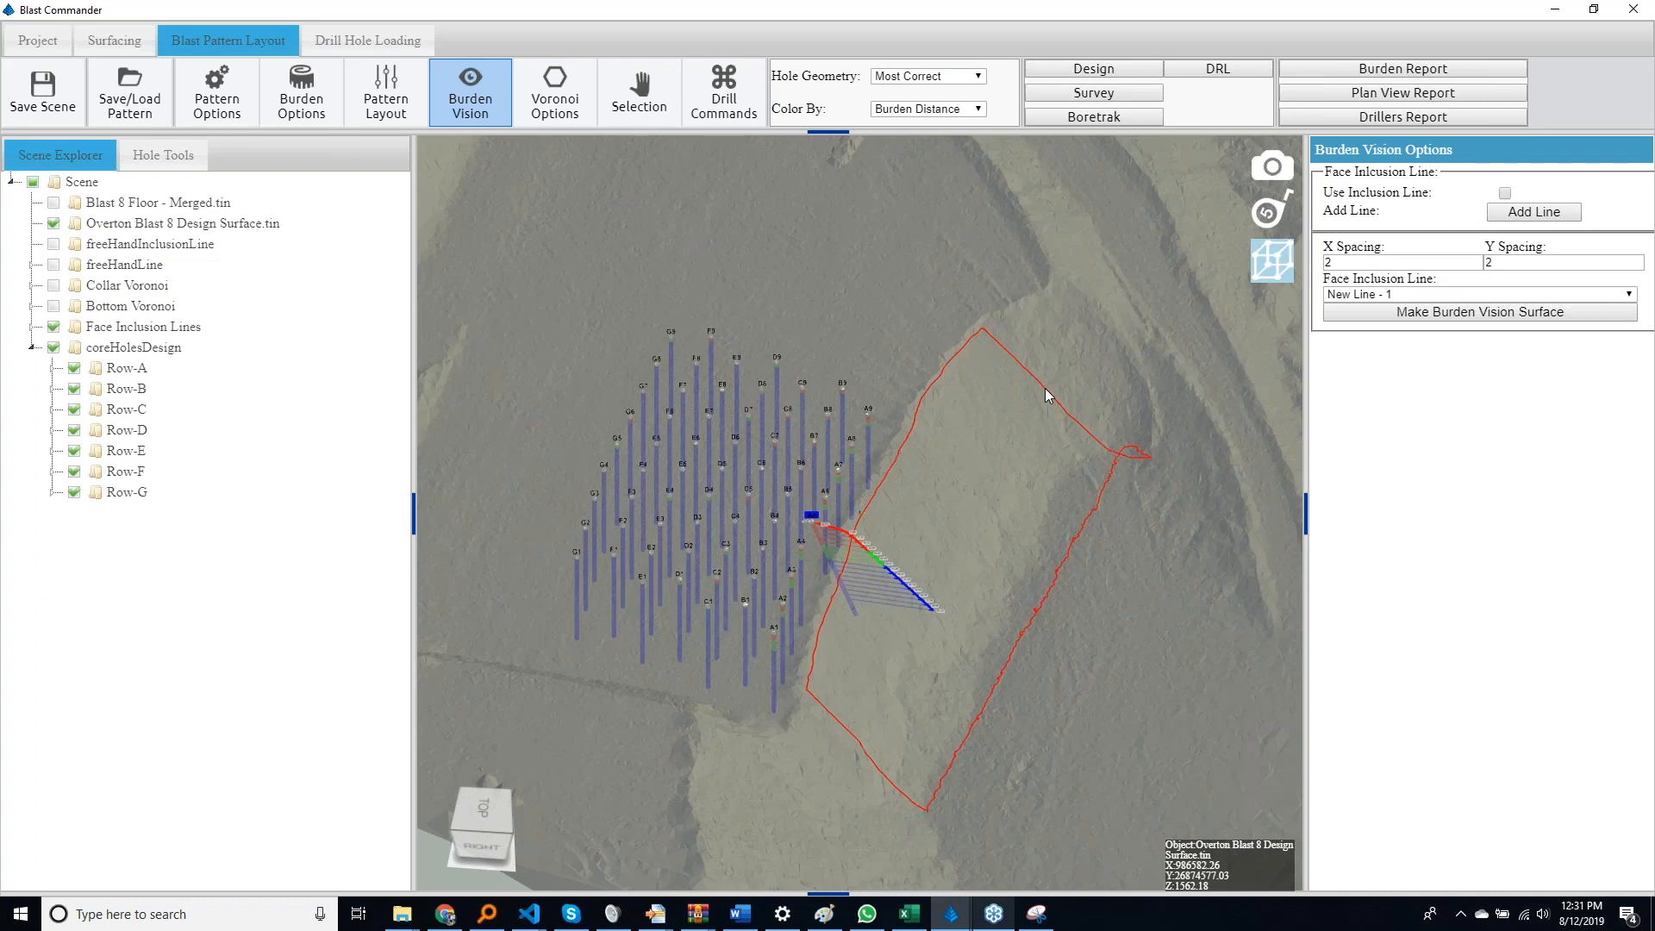
{"action": "left_click_drag", "start_coordinate": [1037, 388], "coordinate": [929, 369]}
{"action": "right_click_drag", "start_coordinate": [929, 369], "coordinate": [953, 698]}
{"action": "scroll", "coordinate": [954, 698], "scroll_direction": "down", "scroll_amount": 10}
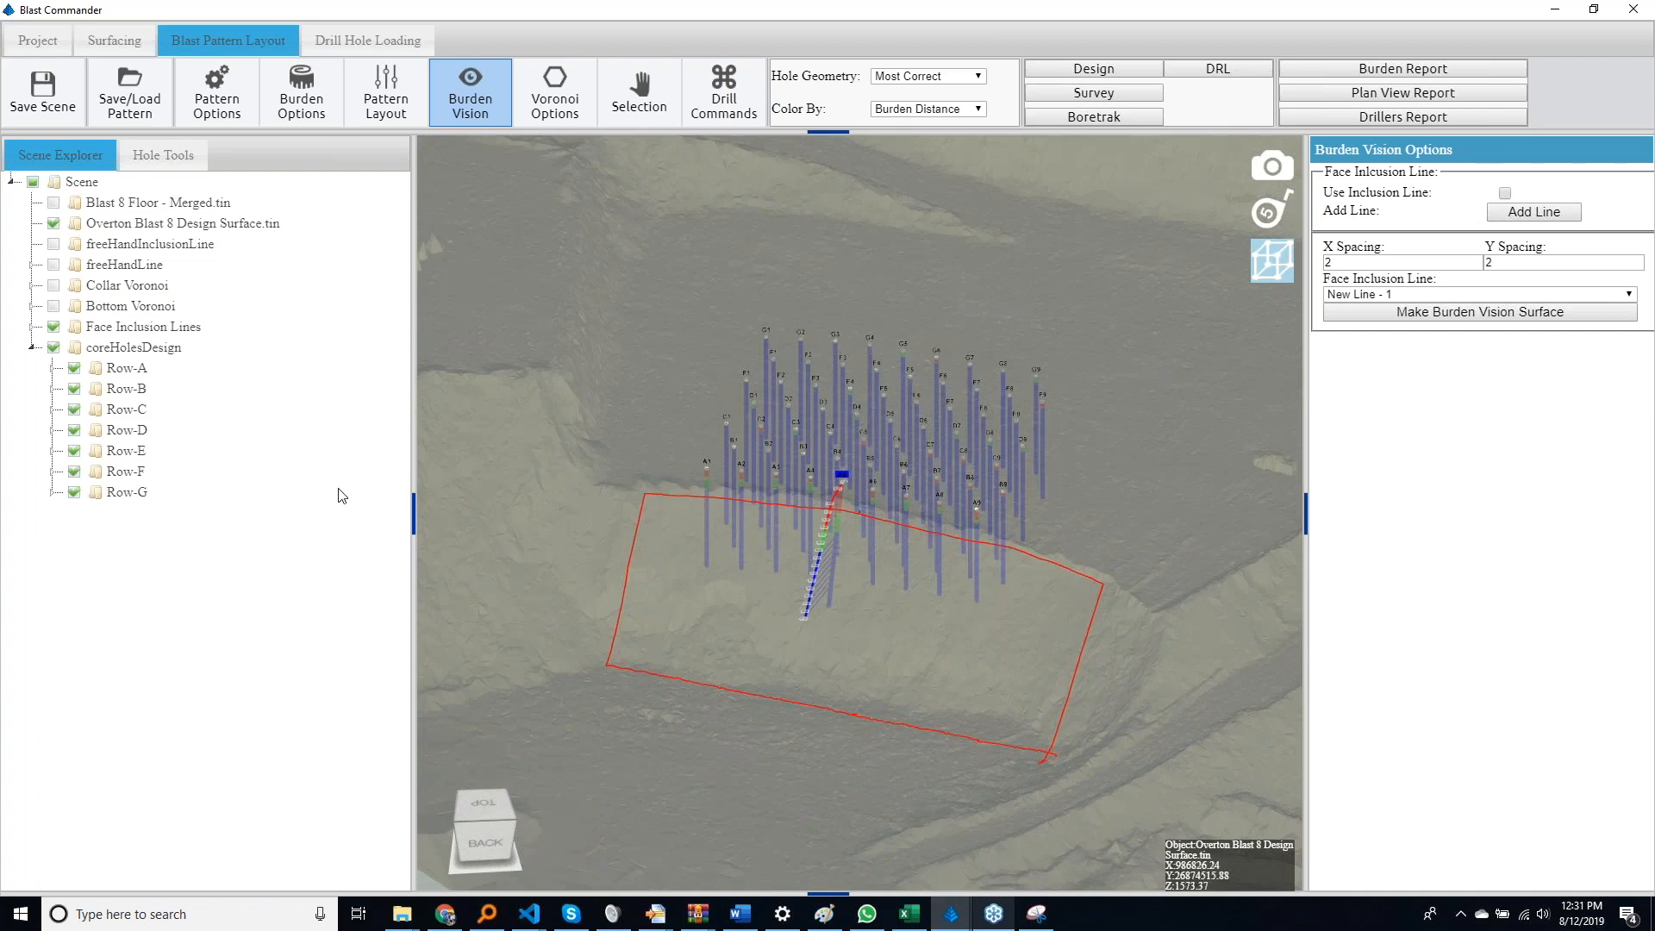
{"action": "key", "text": "Escape"}
{"action": "left_click", "coordinate": [1434, 313]}
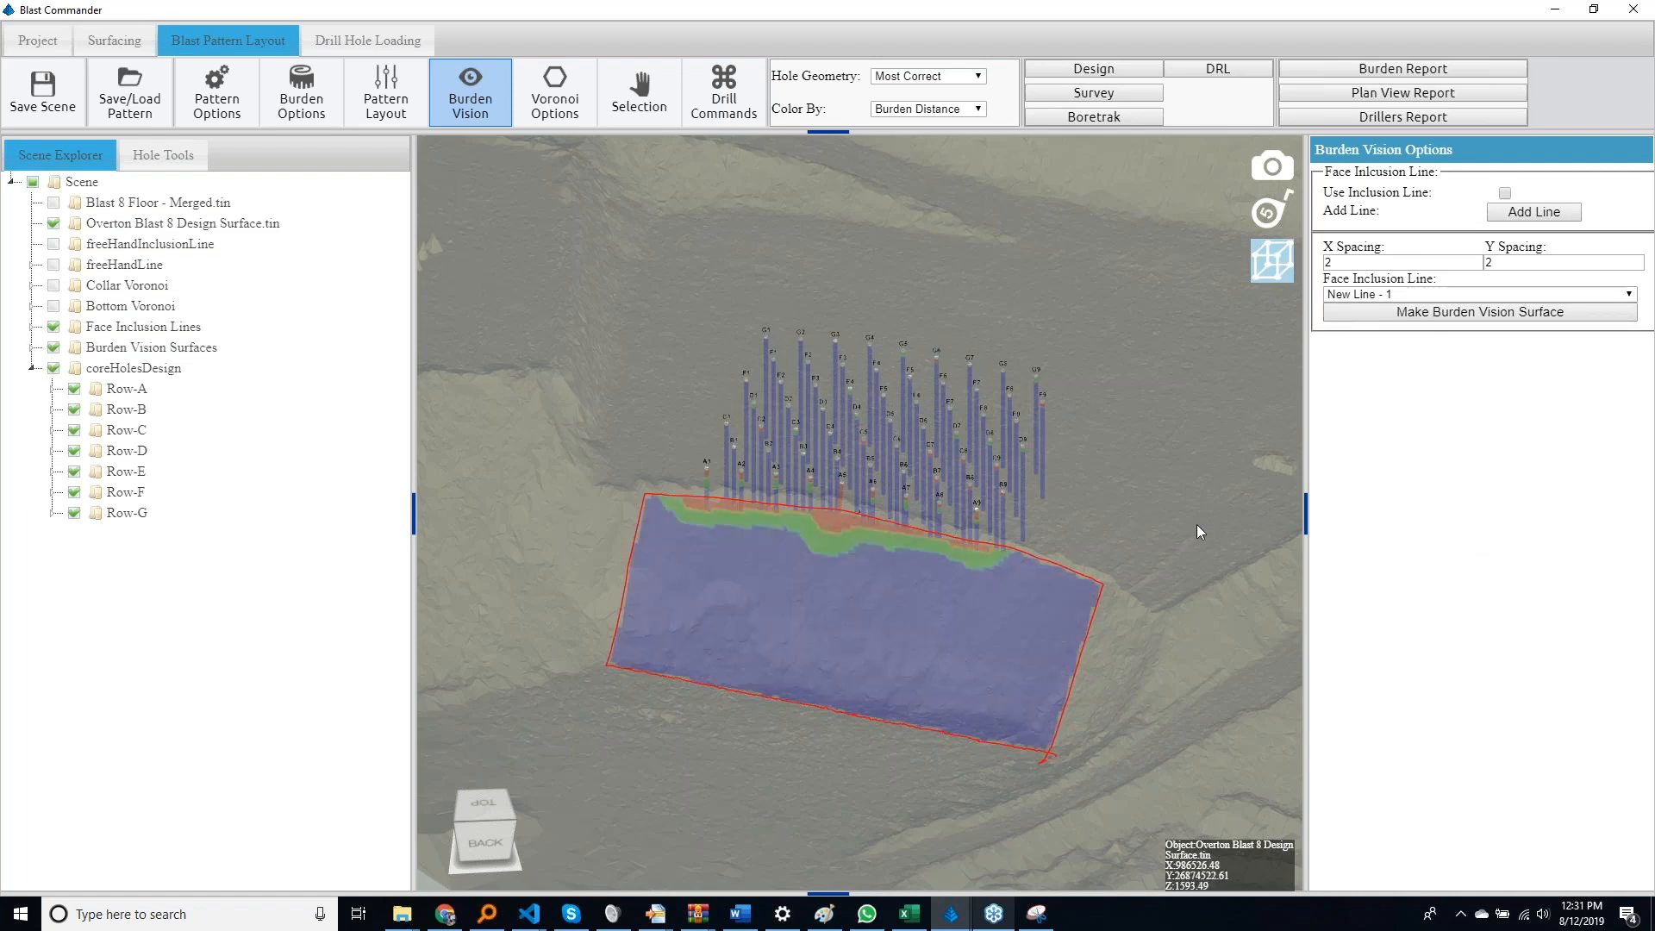
Set both the collar burden and the 1st burden to 20 in the pattern geometry and execute the pattern
{"action": "left_click_drag", "start_coordinate": [1197, 525], "coordinate": [1217, 645]}
{"action": "left_click_drag", "start_coordinate": [1072, 536], "coordinate": [1074, 481]}
{"action": "scroll", "coordinate": [1073, 488], "scroll_direction": "up", "scroll_amount": 3}
{"action": "left_click", "coordinate": [385, 94]}
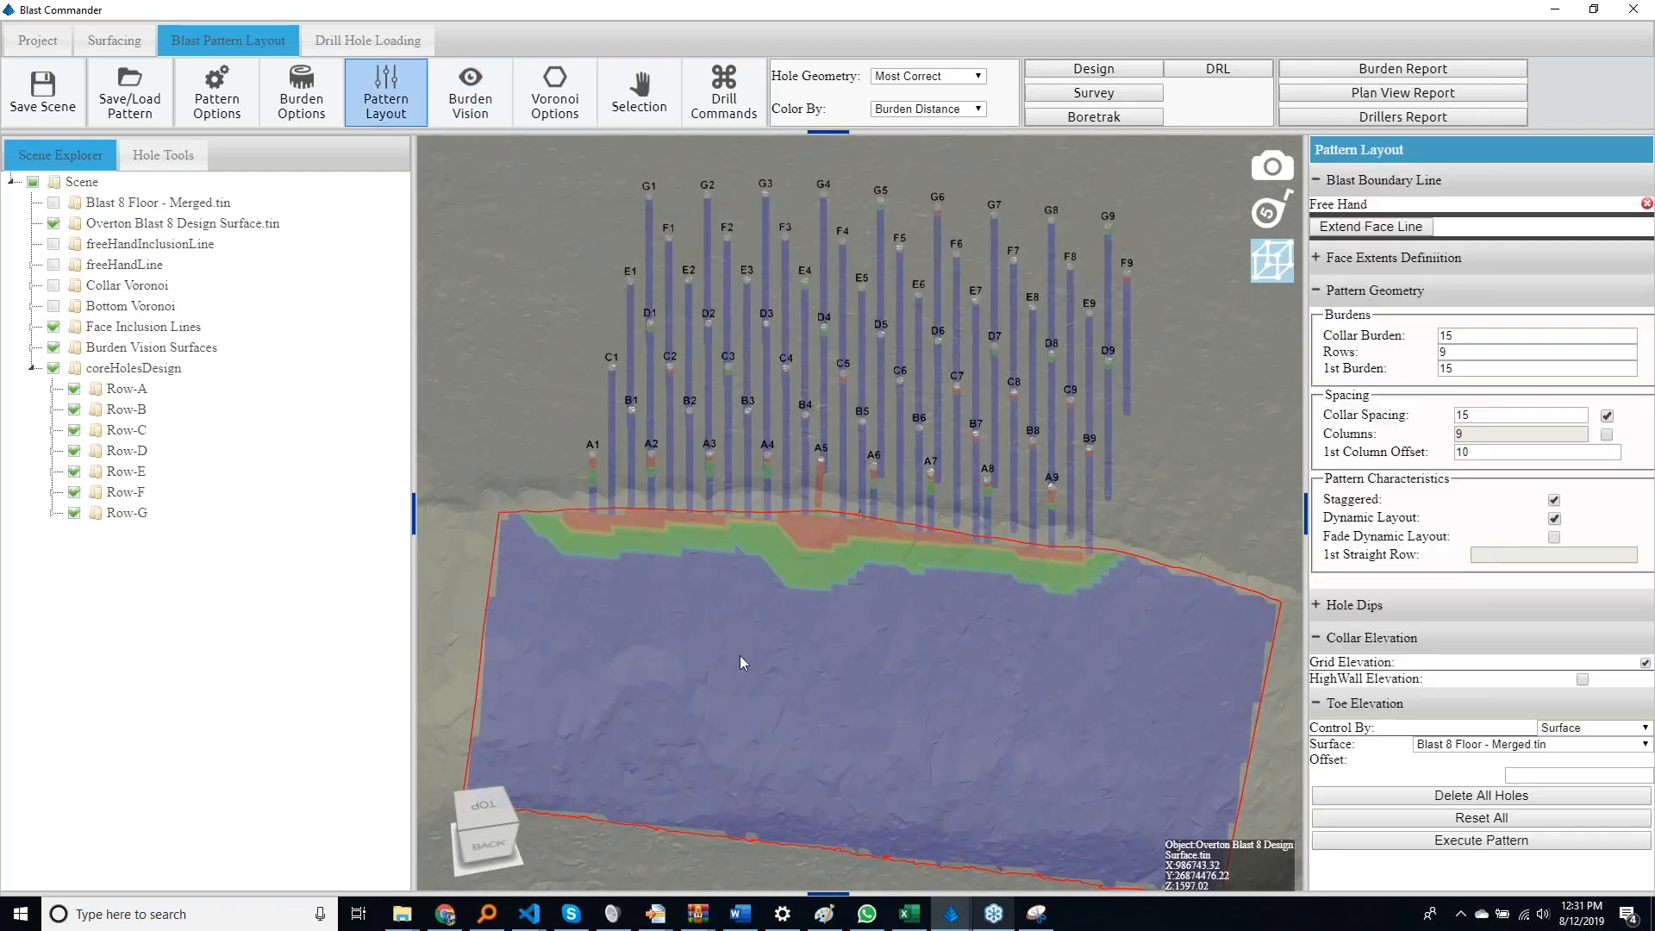
{"action": "left_click_drag", "start_coordinate": [795, 659], "coordinate": [817, 630]}
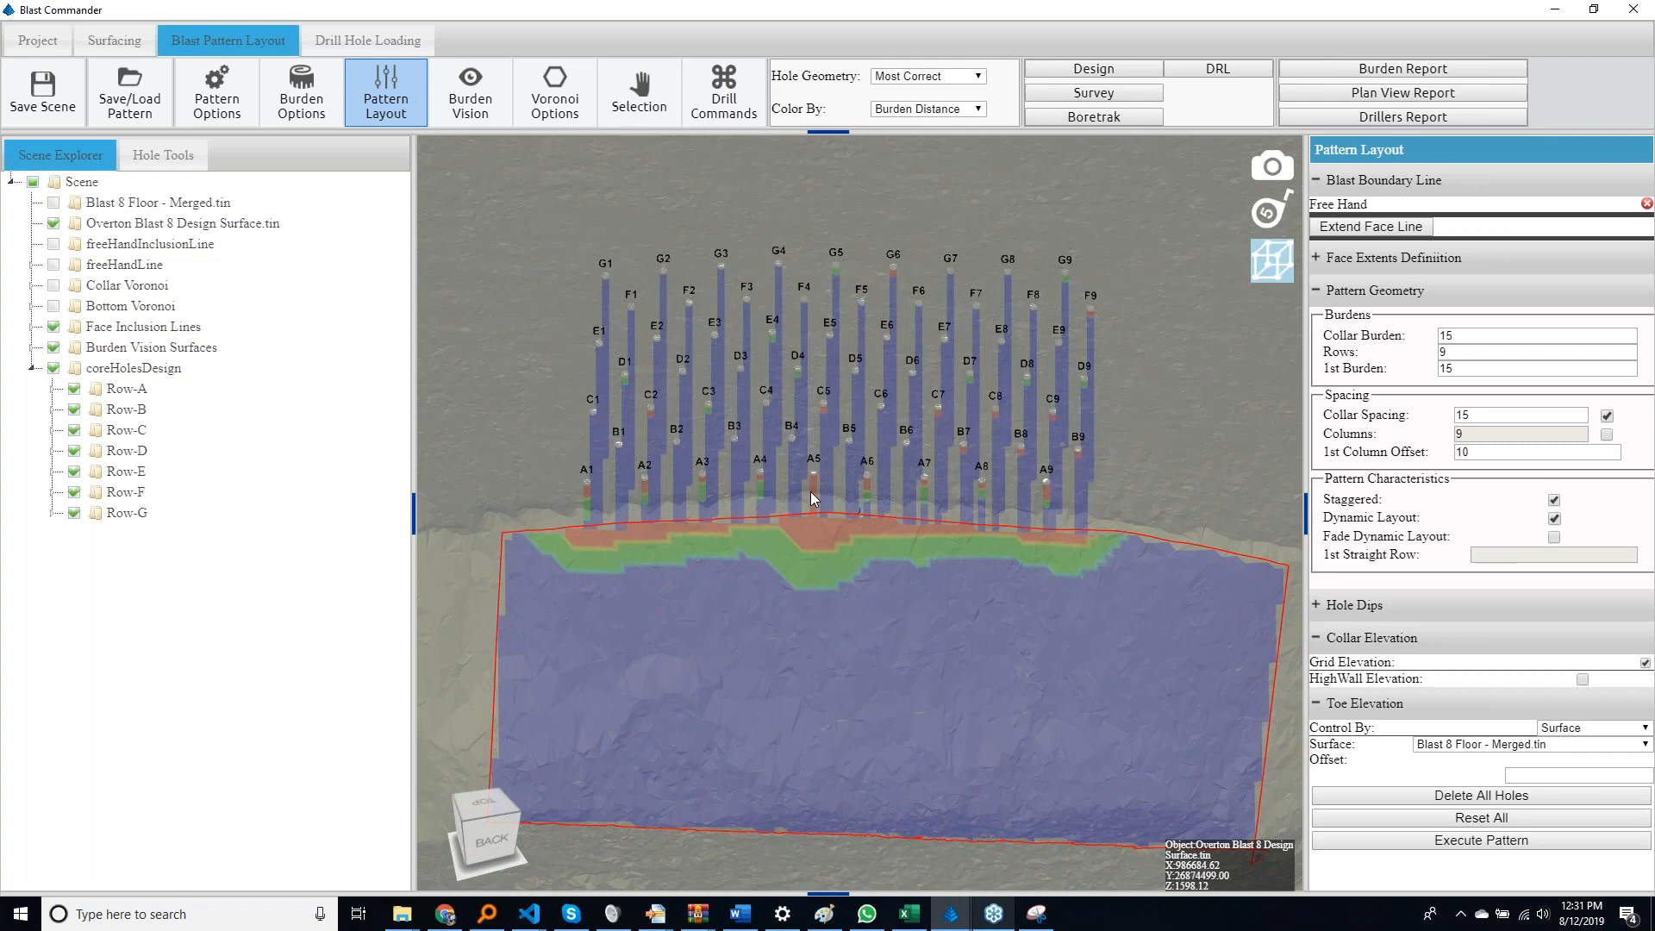
{"action": "double_click", "coordinate": [1480, 336]}
{"action": "type", "text": "20"}
{"action": "key", "text": "Tab"}
{"action": "key", "text": "Tab"}
{"action": "type", "text": "2"}
{"action": "left_click", "coordinate": [1439, 847]}
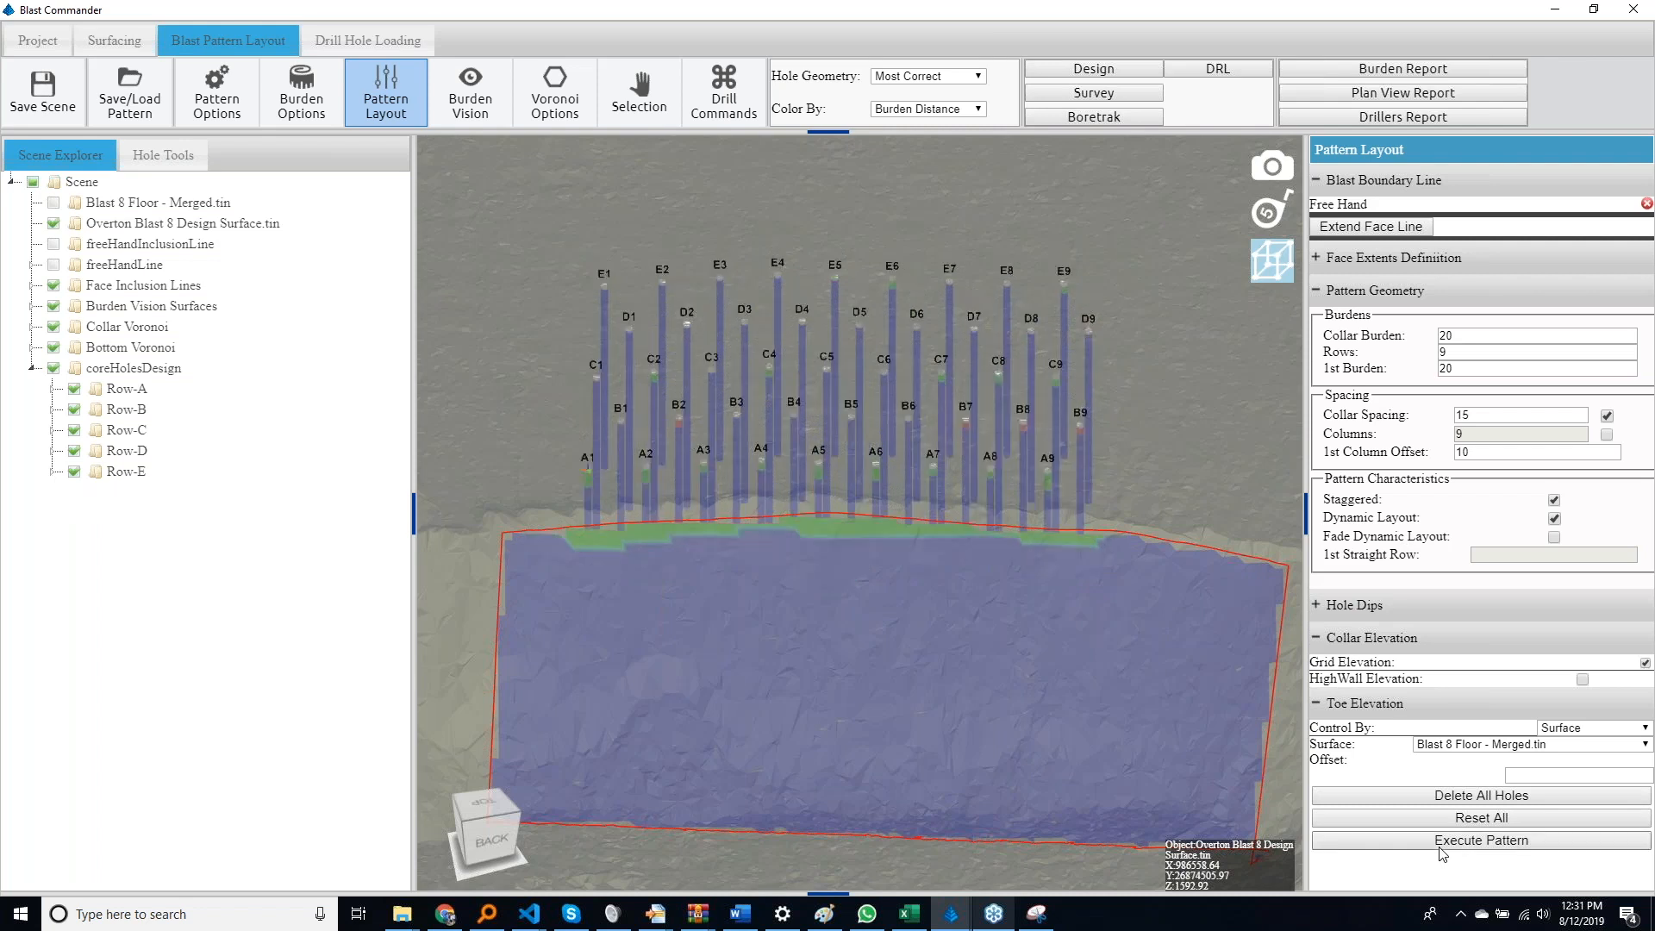
Examine the burden colouring on the face against the new hole rows and expand the hole dip settings
{"action": "left_click_drag", "start_coordinate": [1170, 531], "coordinate": [1214, 583]}
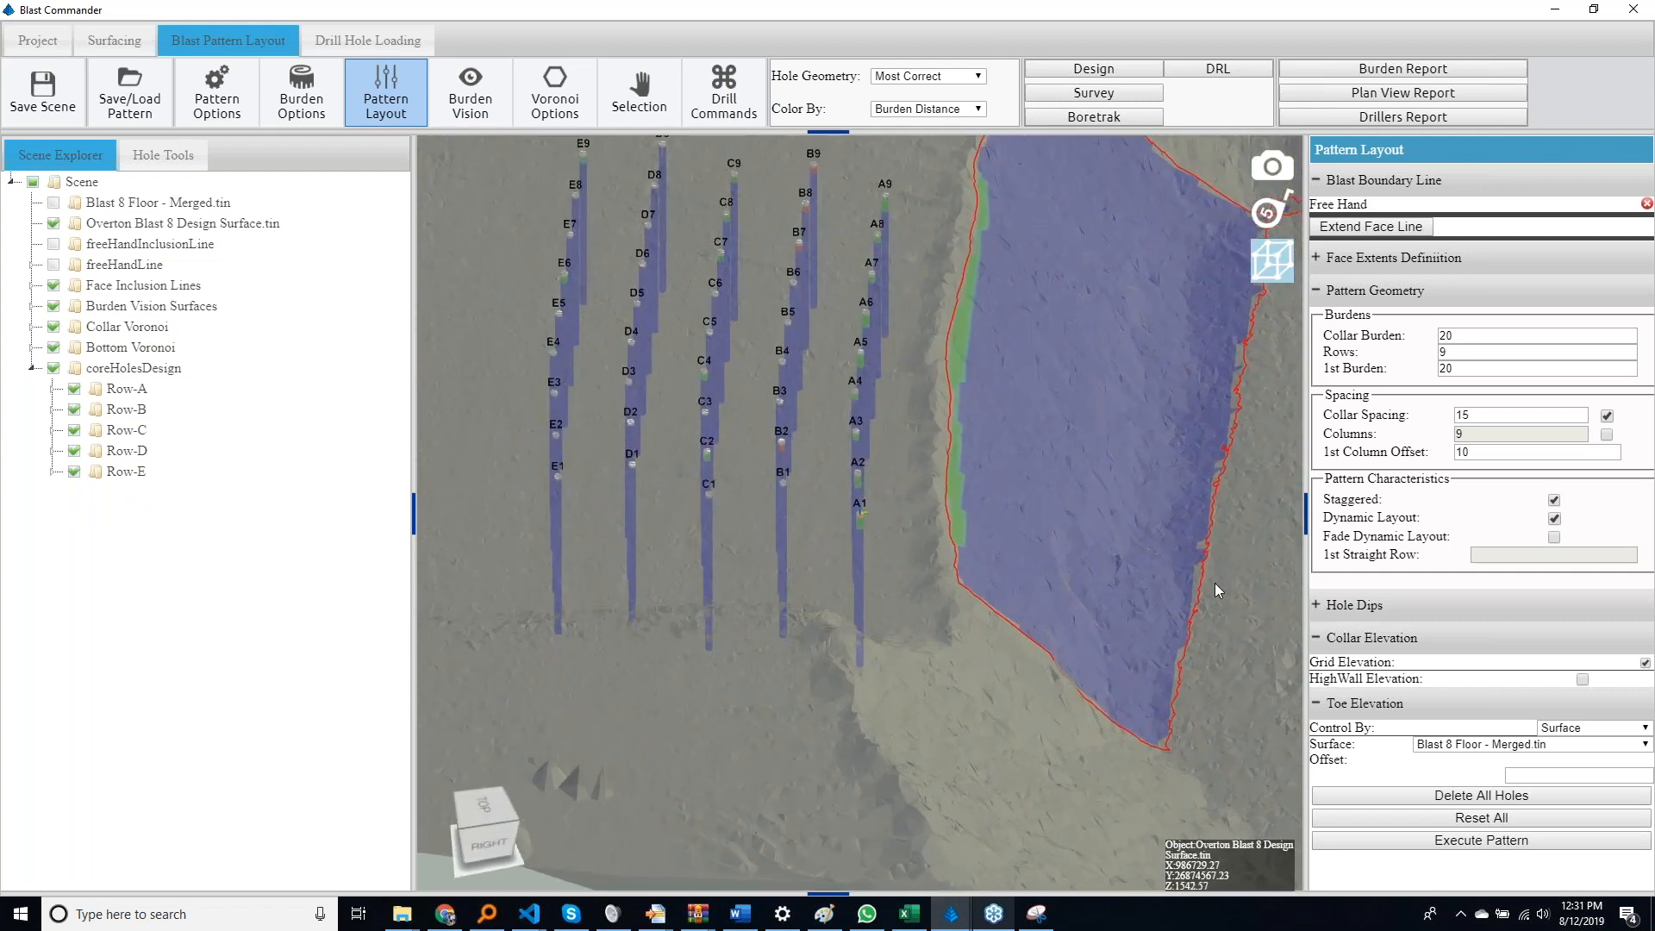
{"action": "left_click_drag", "start_coordinate": [1097, 595], "coordinate": [917, 669]}
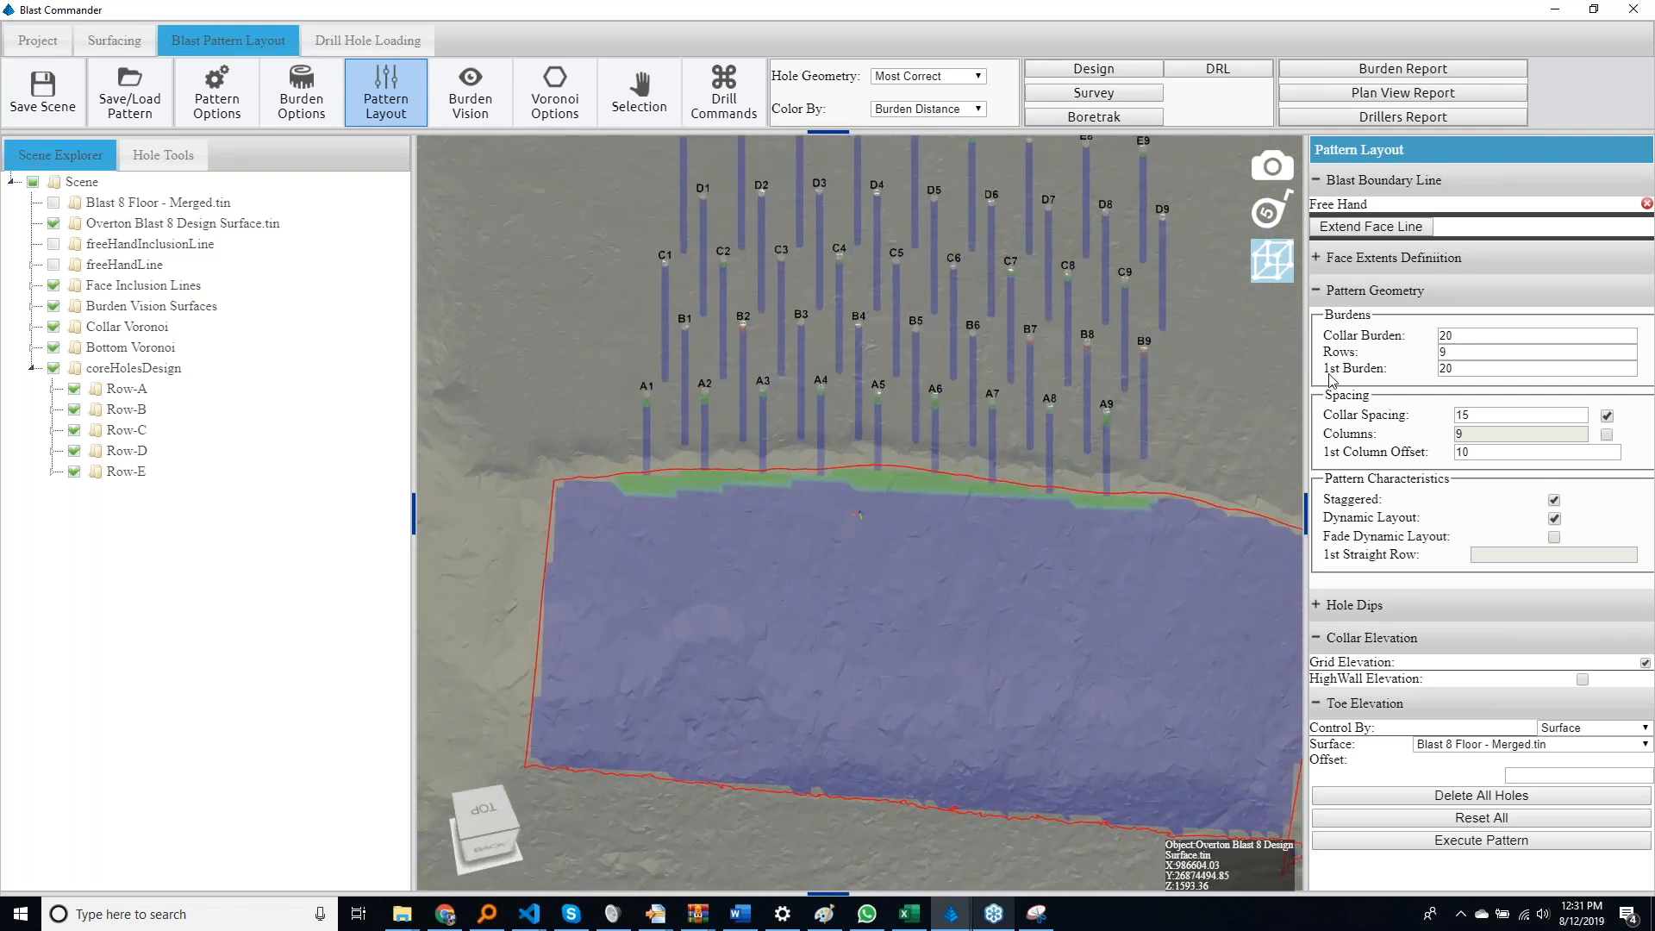
{"action": "left_click_drag", "start_coordinate": [1083, 524], "coordinate": [835, 536]}
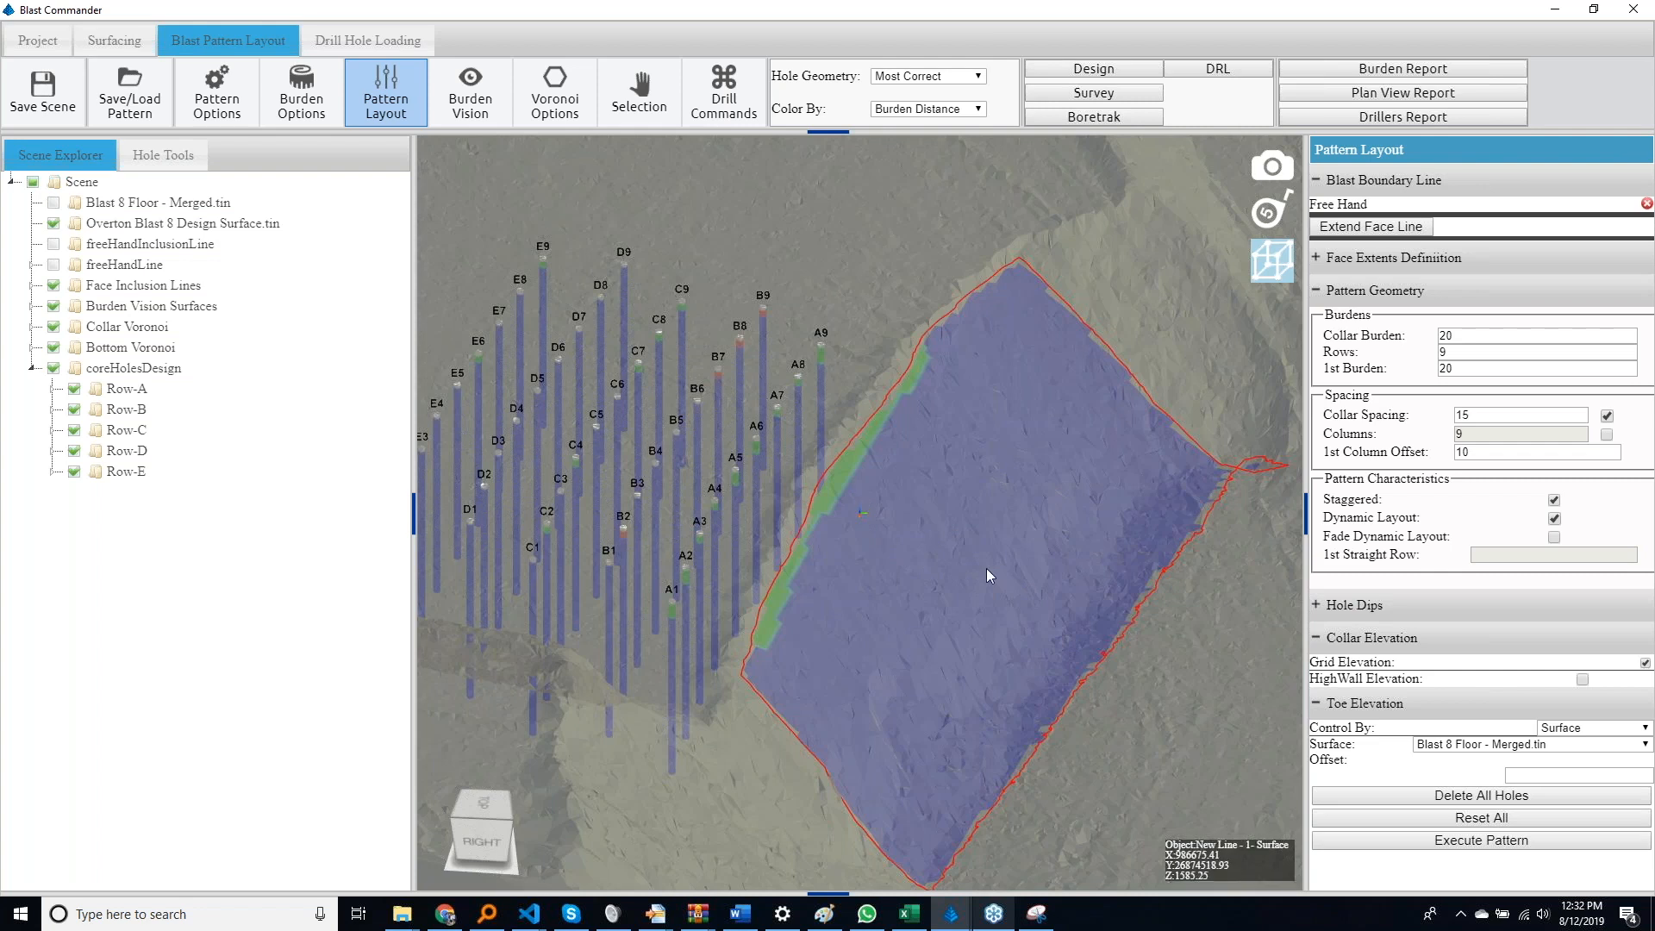
{"action": "middle_click_drag", "start_coordinate": [928, 557], "coordinate": [1069, 650]}
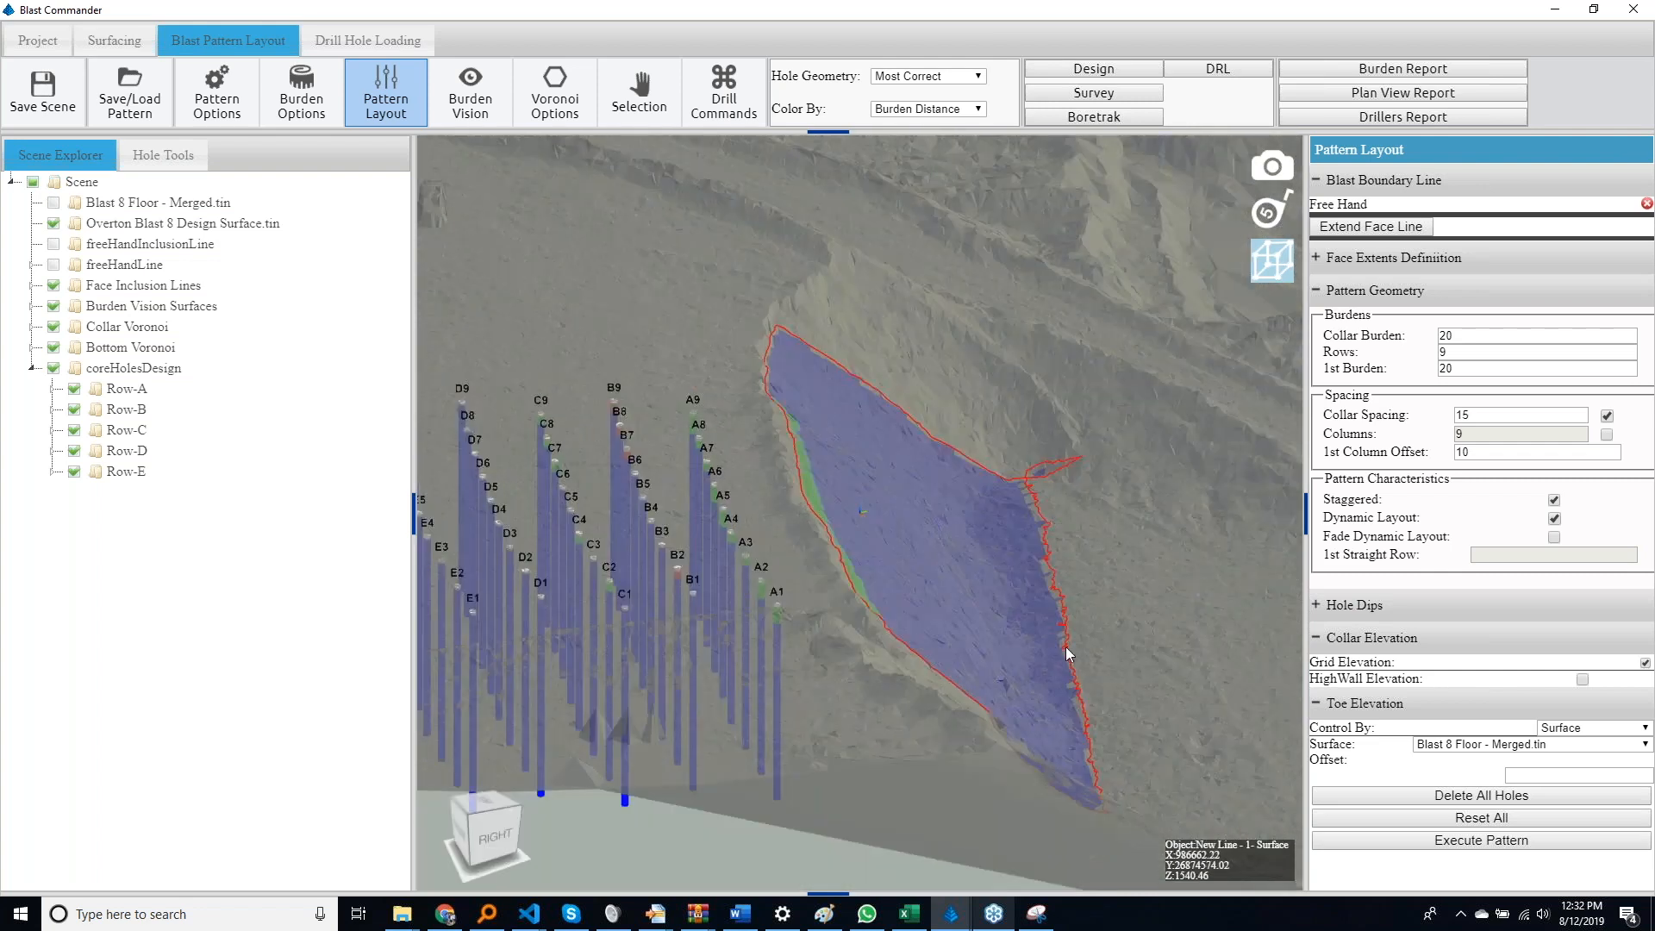
{"action": "left_click", "coordinate": [1317, 290]}
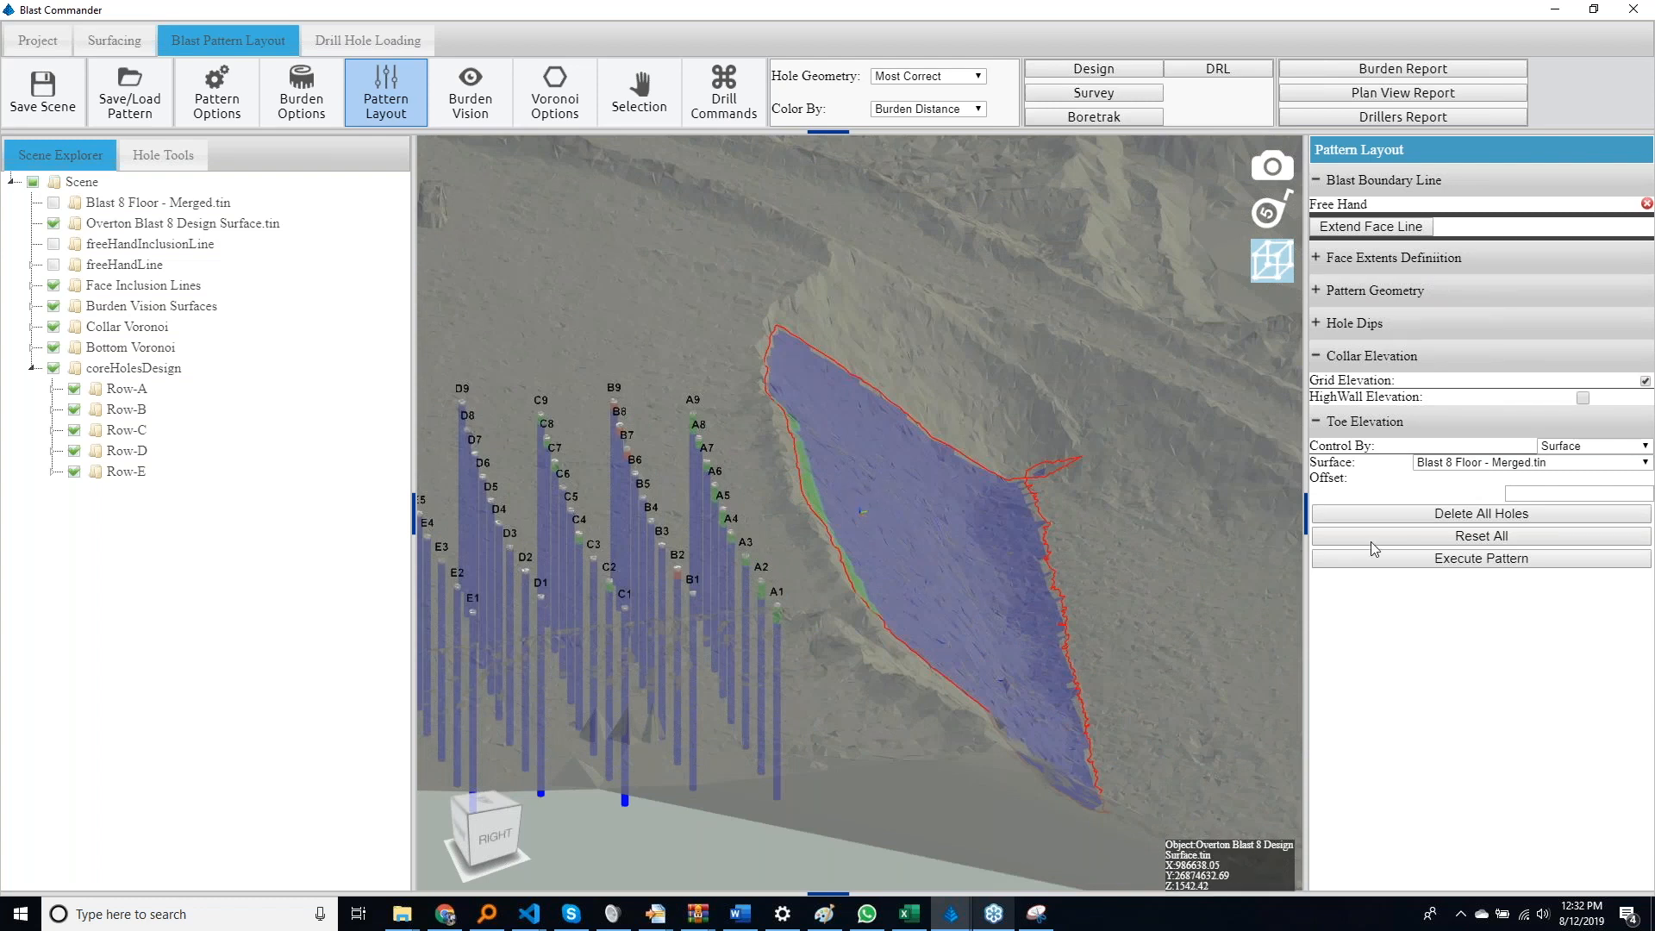
{"action": "left_click", "coordinate": [1322, 325]}
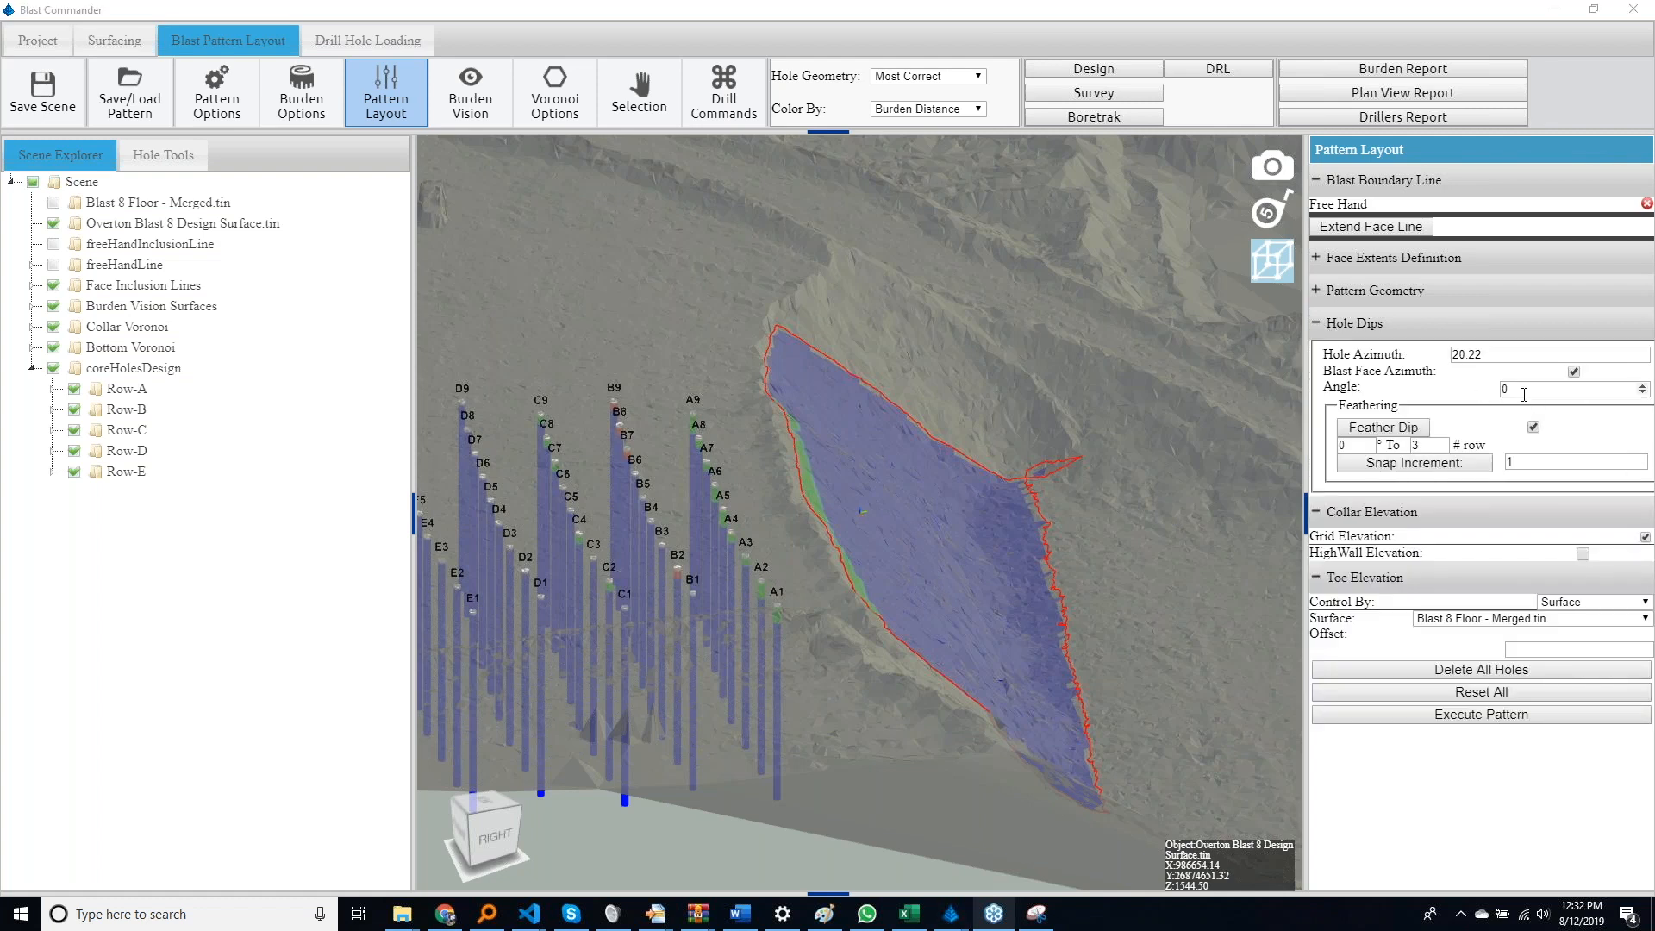
Measure the distance, azimuth and dip between two points down the slope of the blast face
{"action": "middle_click_drag", "start_coordinate": [954, 566], "coordinate": [750, 587]}
{"action": "left_click", "coordinate": [1267, 216]}
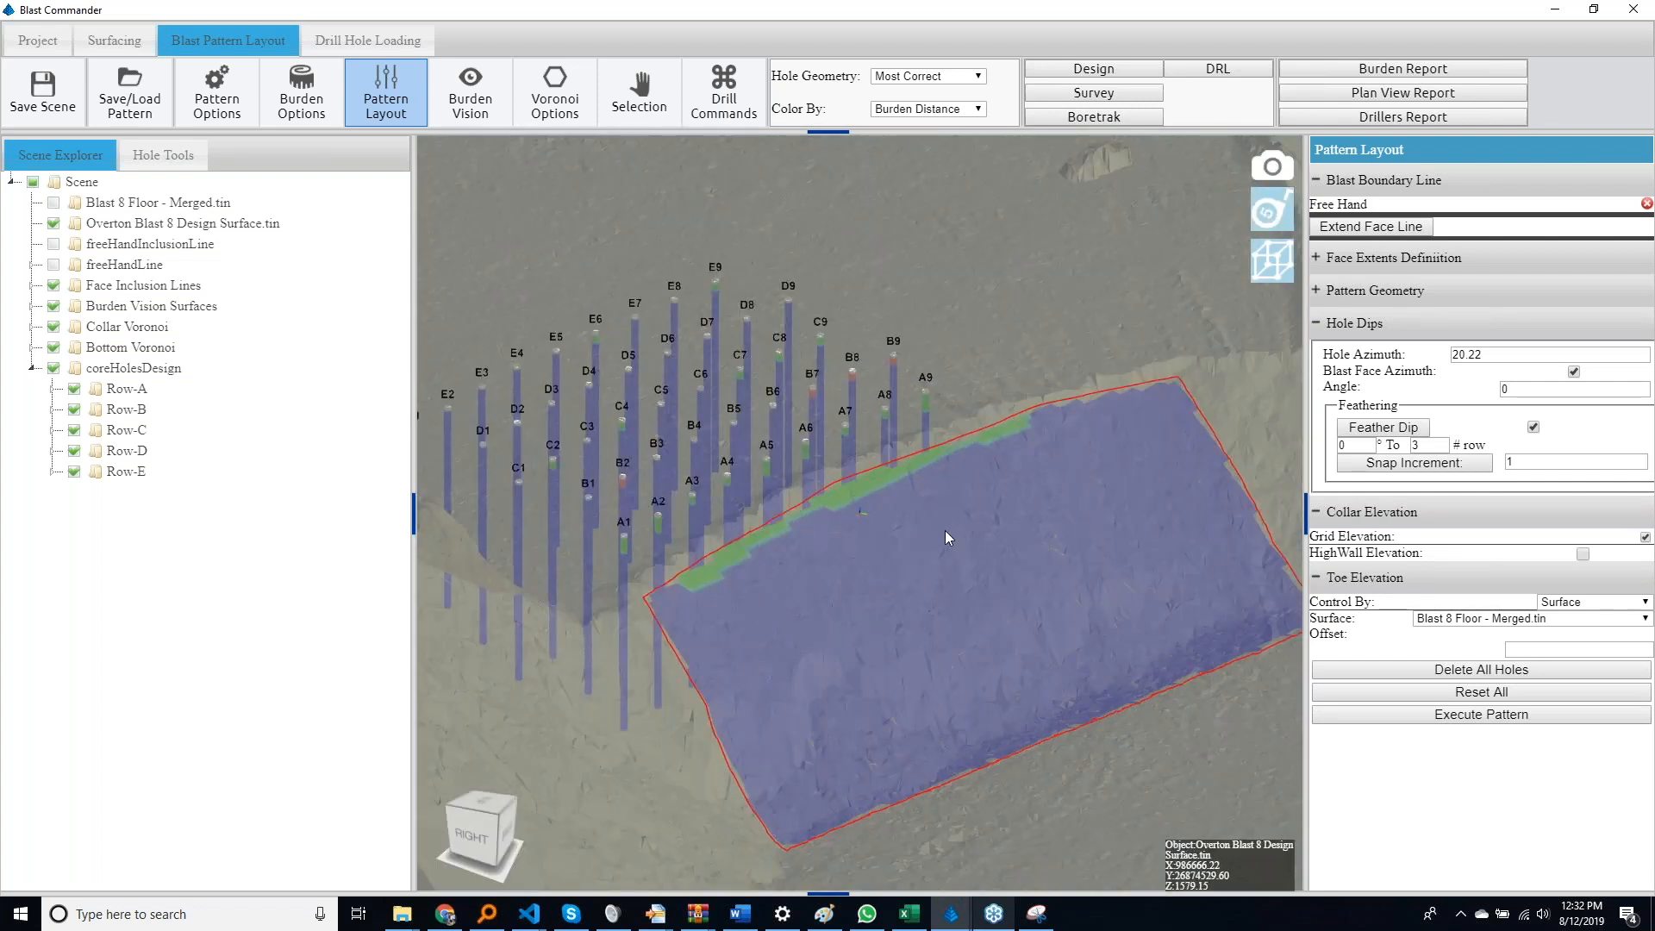
{"action": "left_click", "coordinate": [945, 530]}
{"action": "key", "text": "Escape"}
{"action": "left_click", "coordinate": [920, 614]}
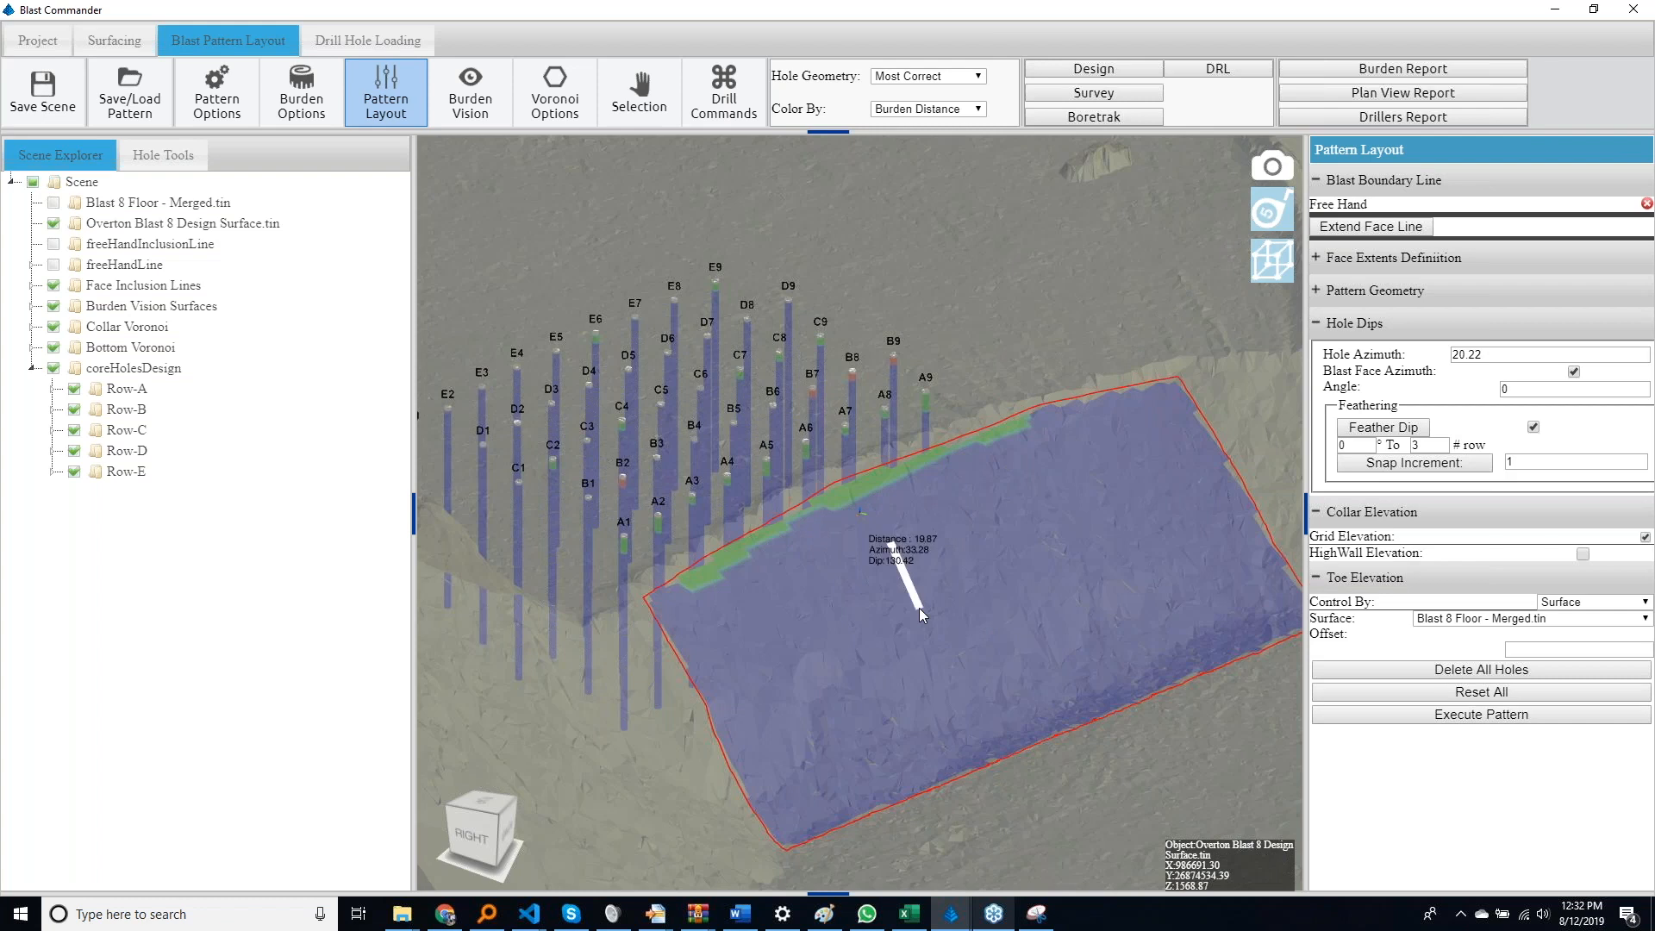
{"action": "middle_click_drag", "start_coordinate": [931, 606], "coordinate": [1018, 595]}
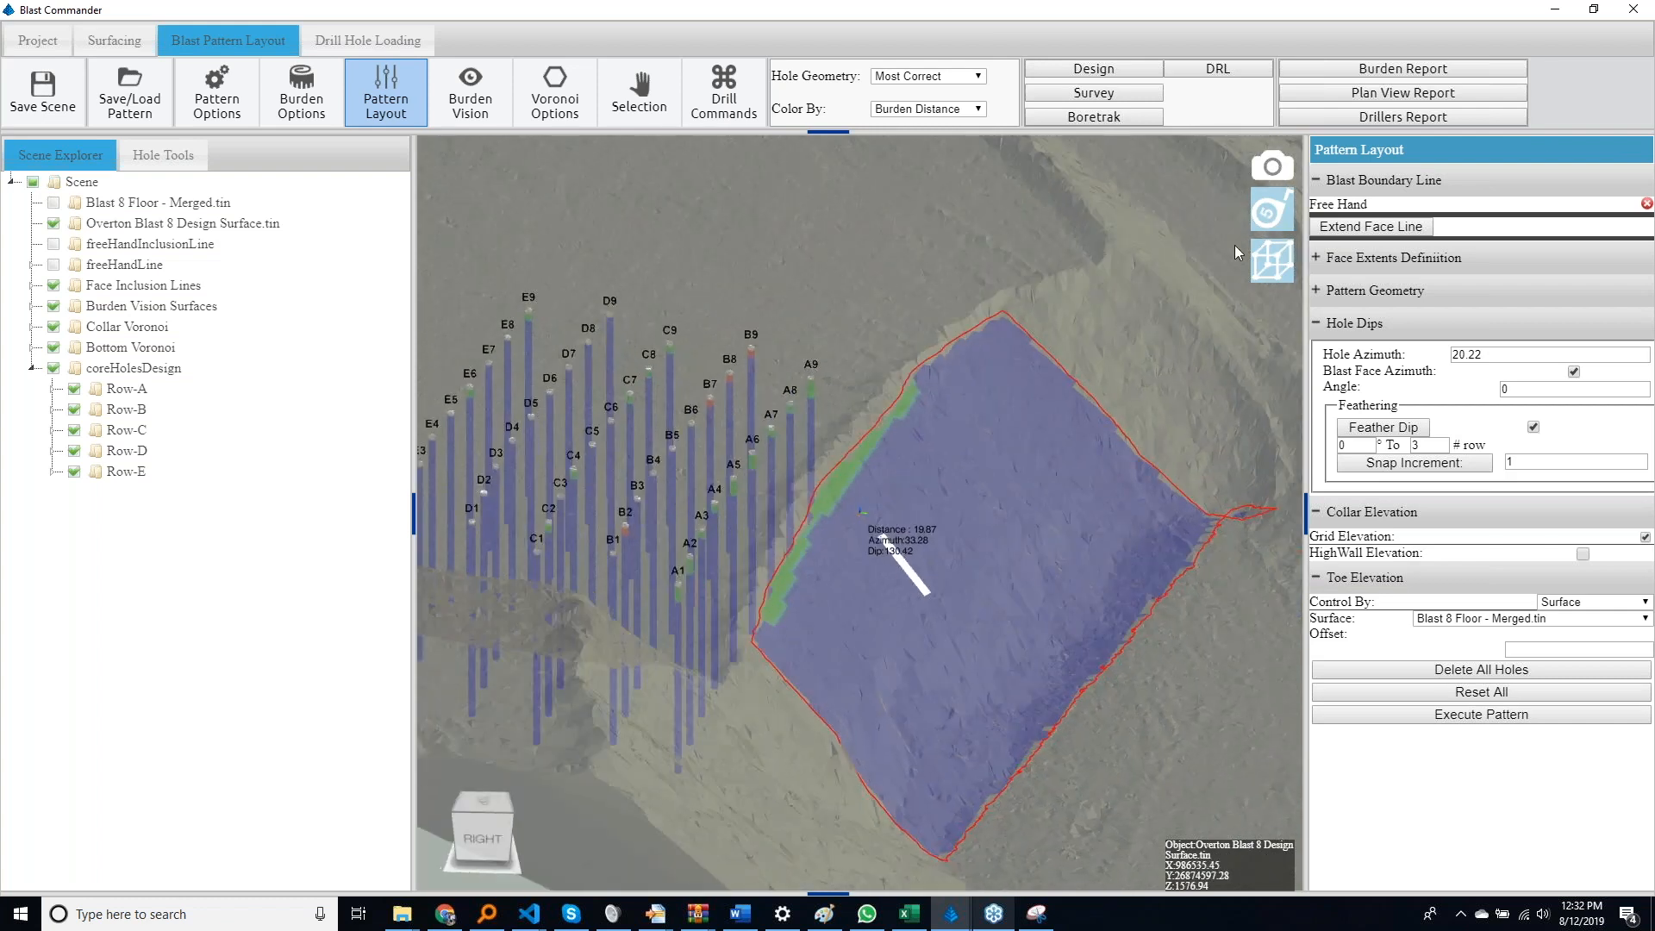
{"action": "key", "text": "Escape"}
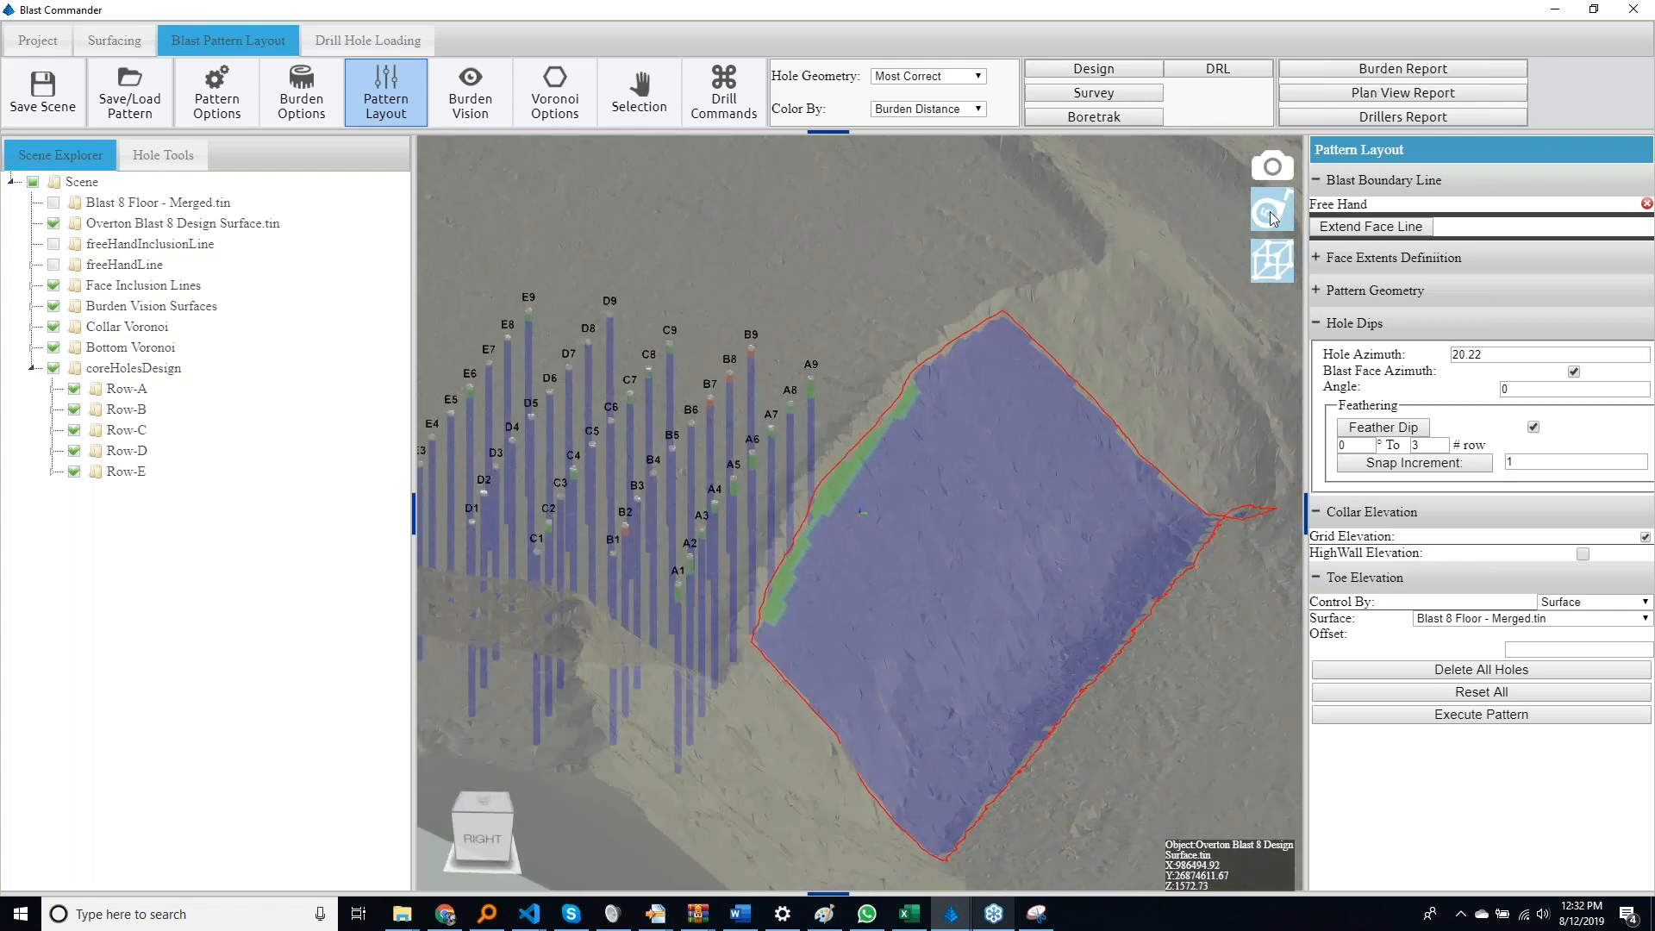
Set the hole dip angle to 30 with feathering kept on and execute the pattern
{"action": "left_click", "coordinate": [1518, 389]}
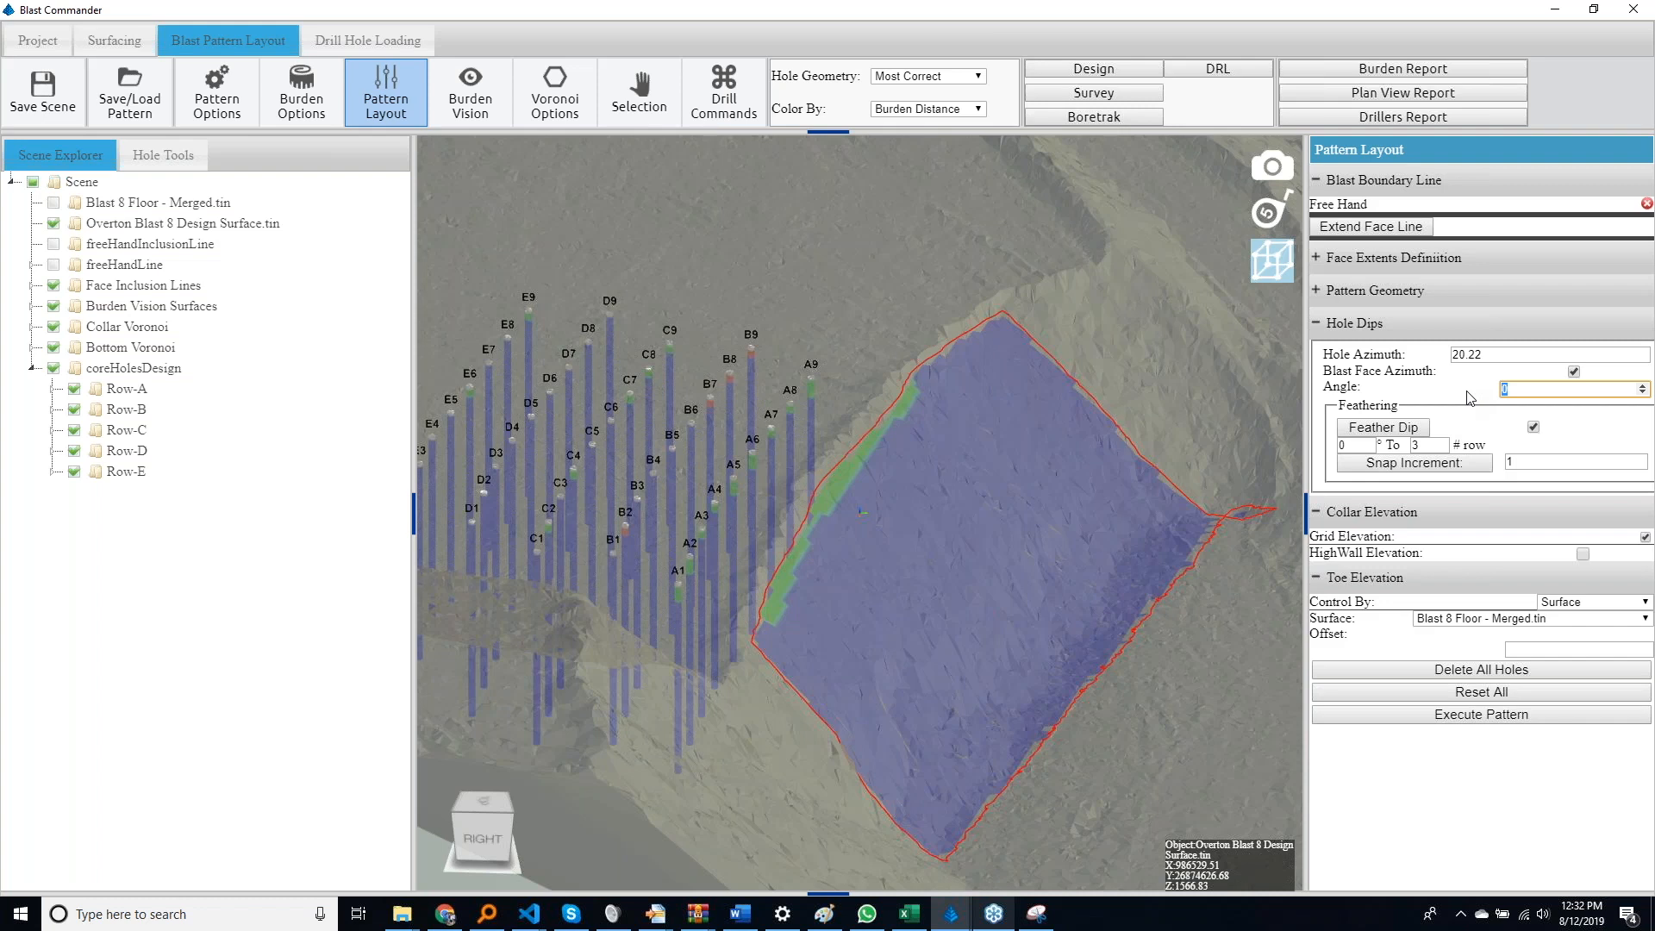
{"action": "type", "text": "30"}
{"action": "left_click", "coordinate": [1458, 771]}
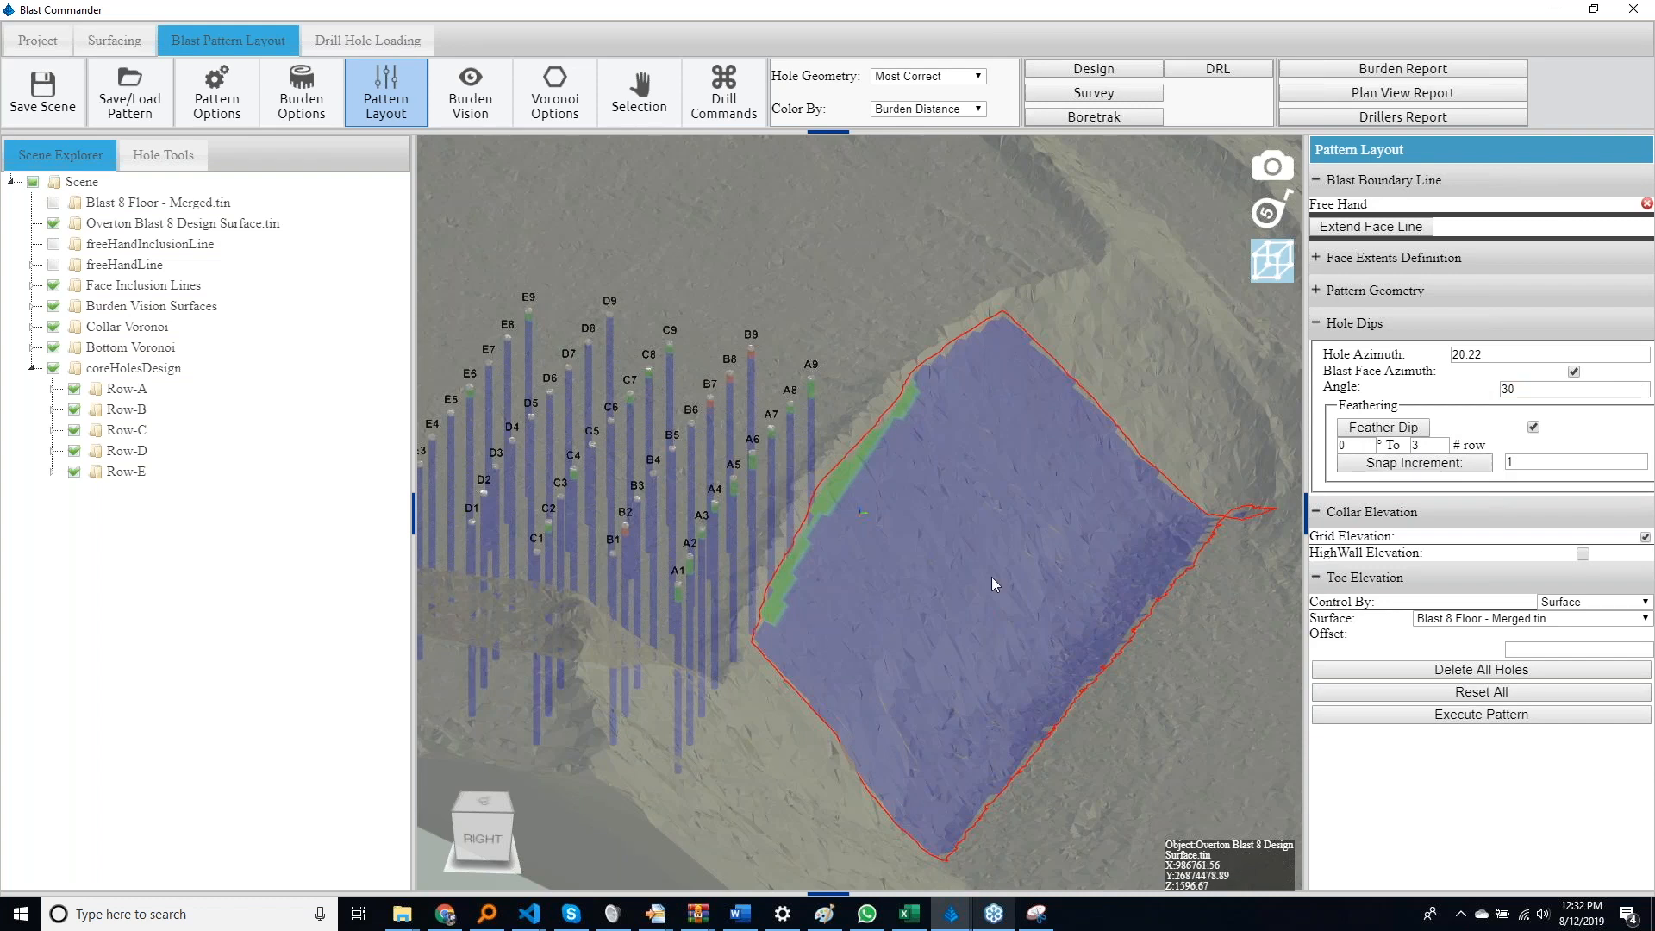
Examine the angled rows in profile and check the dips of front holes A1 and B1 in the hole inspector
{"action": "left_click_drag", "start_coordinate": [736, 597], "coordinate": [747, 538]}
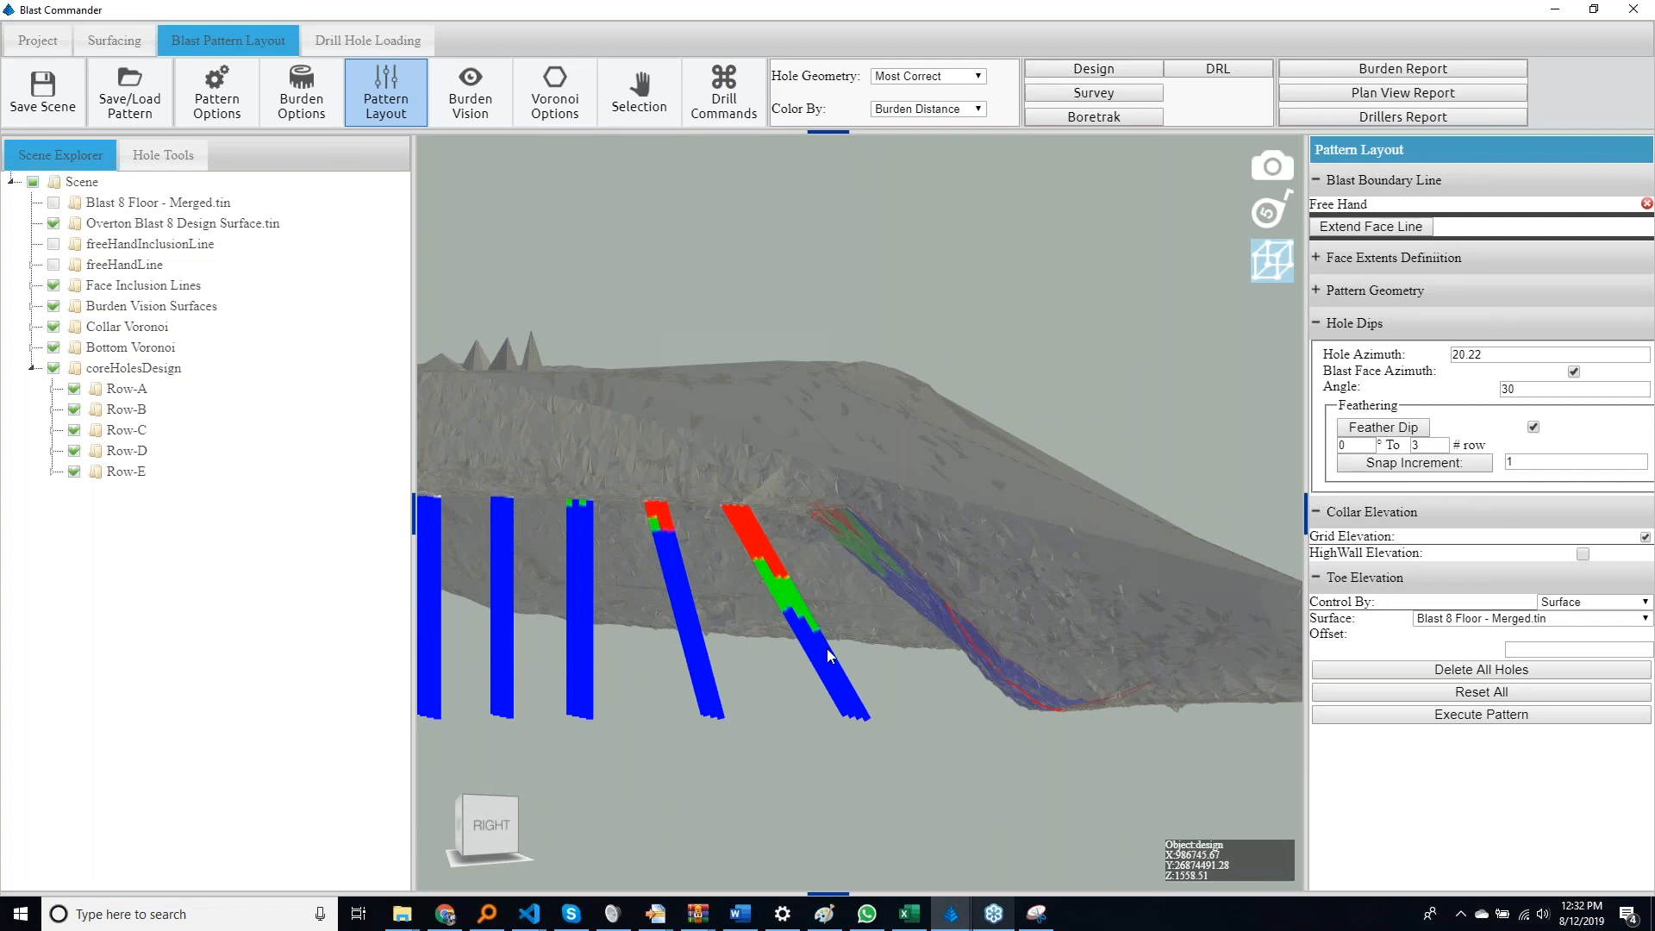
{"action": "left_click_drag", "start_coordinate": [798, 641], "coordinate": [795, 743]}
{"action": "left_click", "coordinate": [148, 165]}
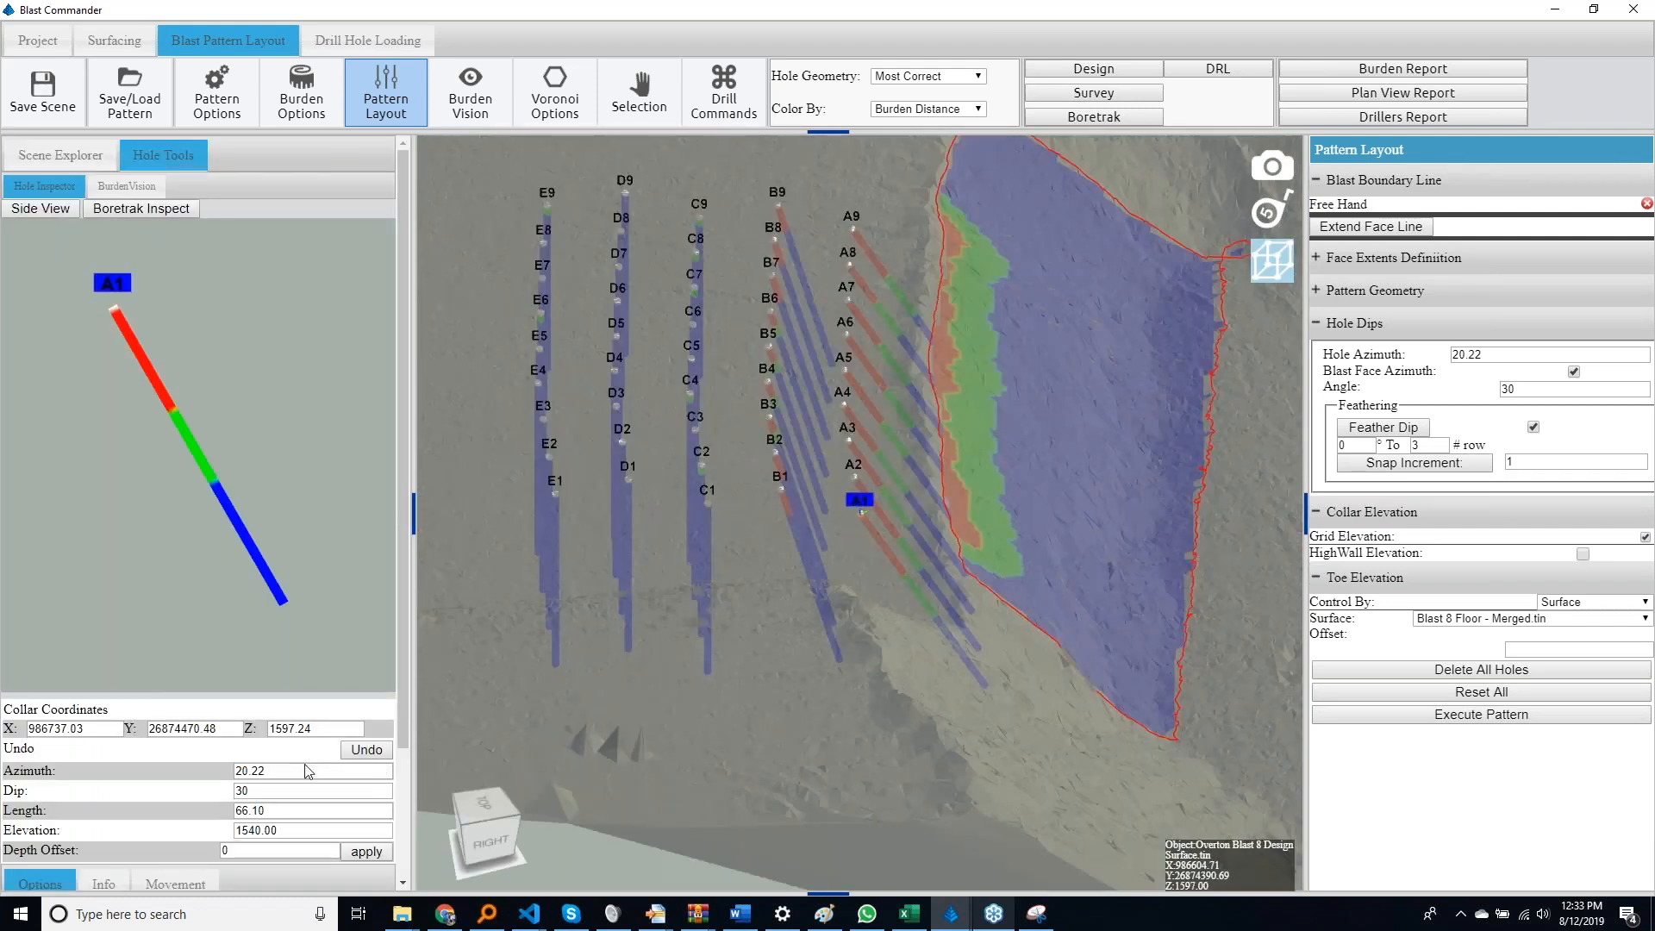
{"action": "left_click", "coordinate": [809, 571]}
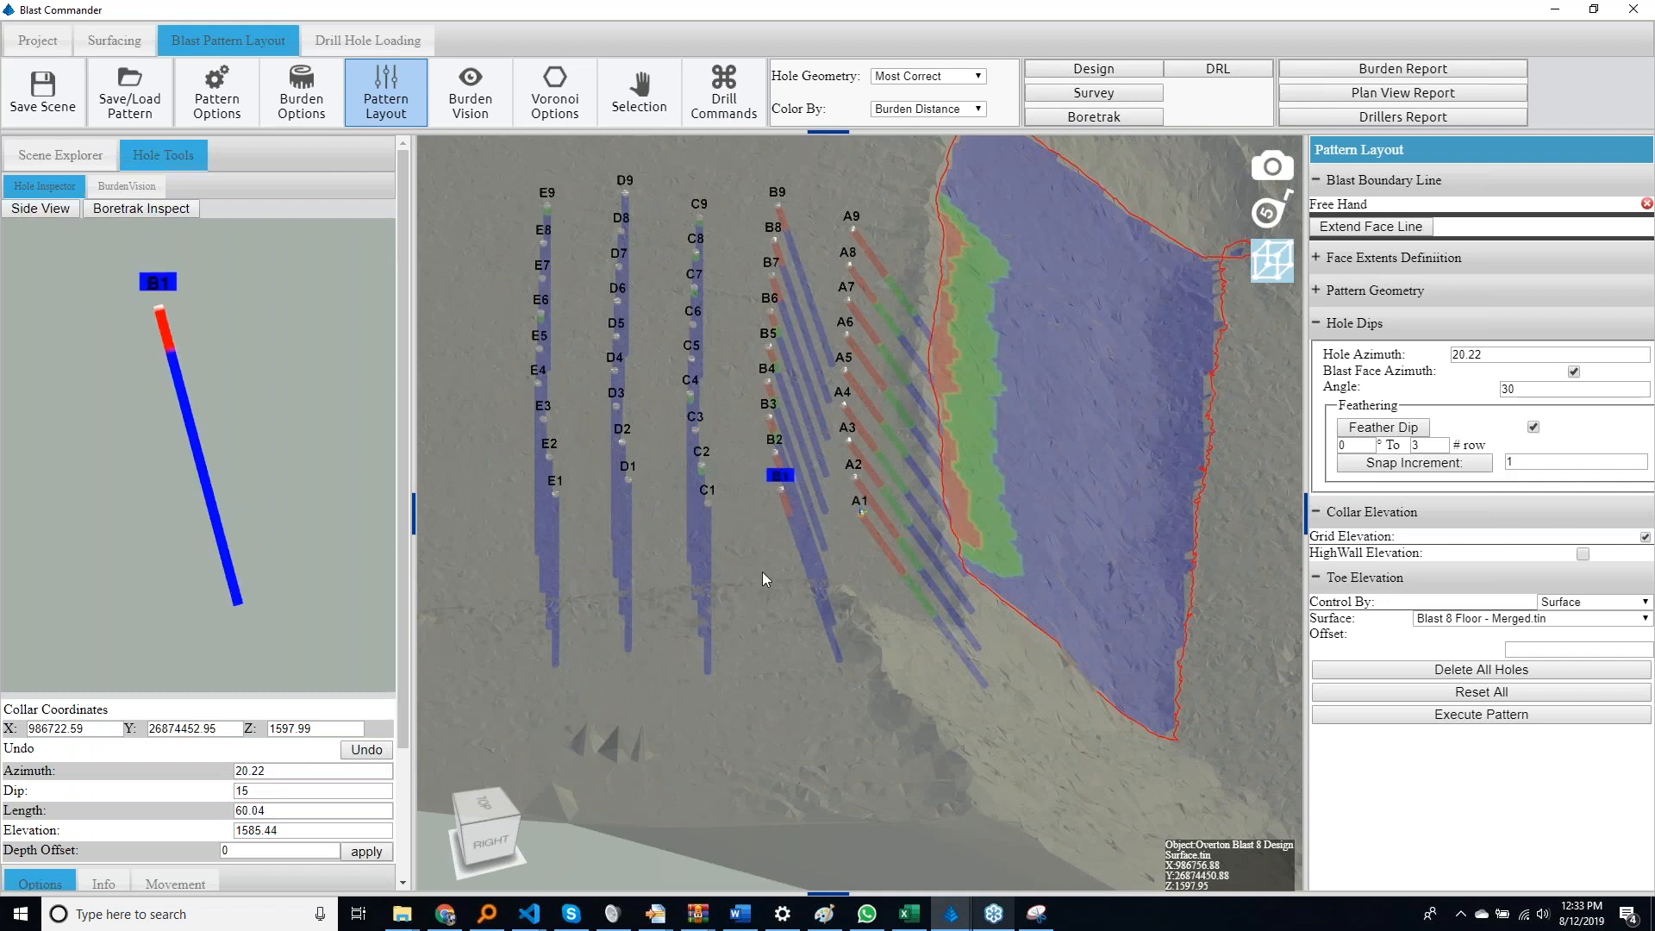
Check the dip of hole C1 in the hole inspector and compare the angled and vertical rows from above and the side
{"action": "left_click", "coordinate": [707, 546]}
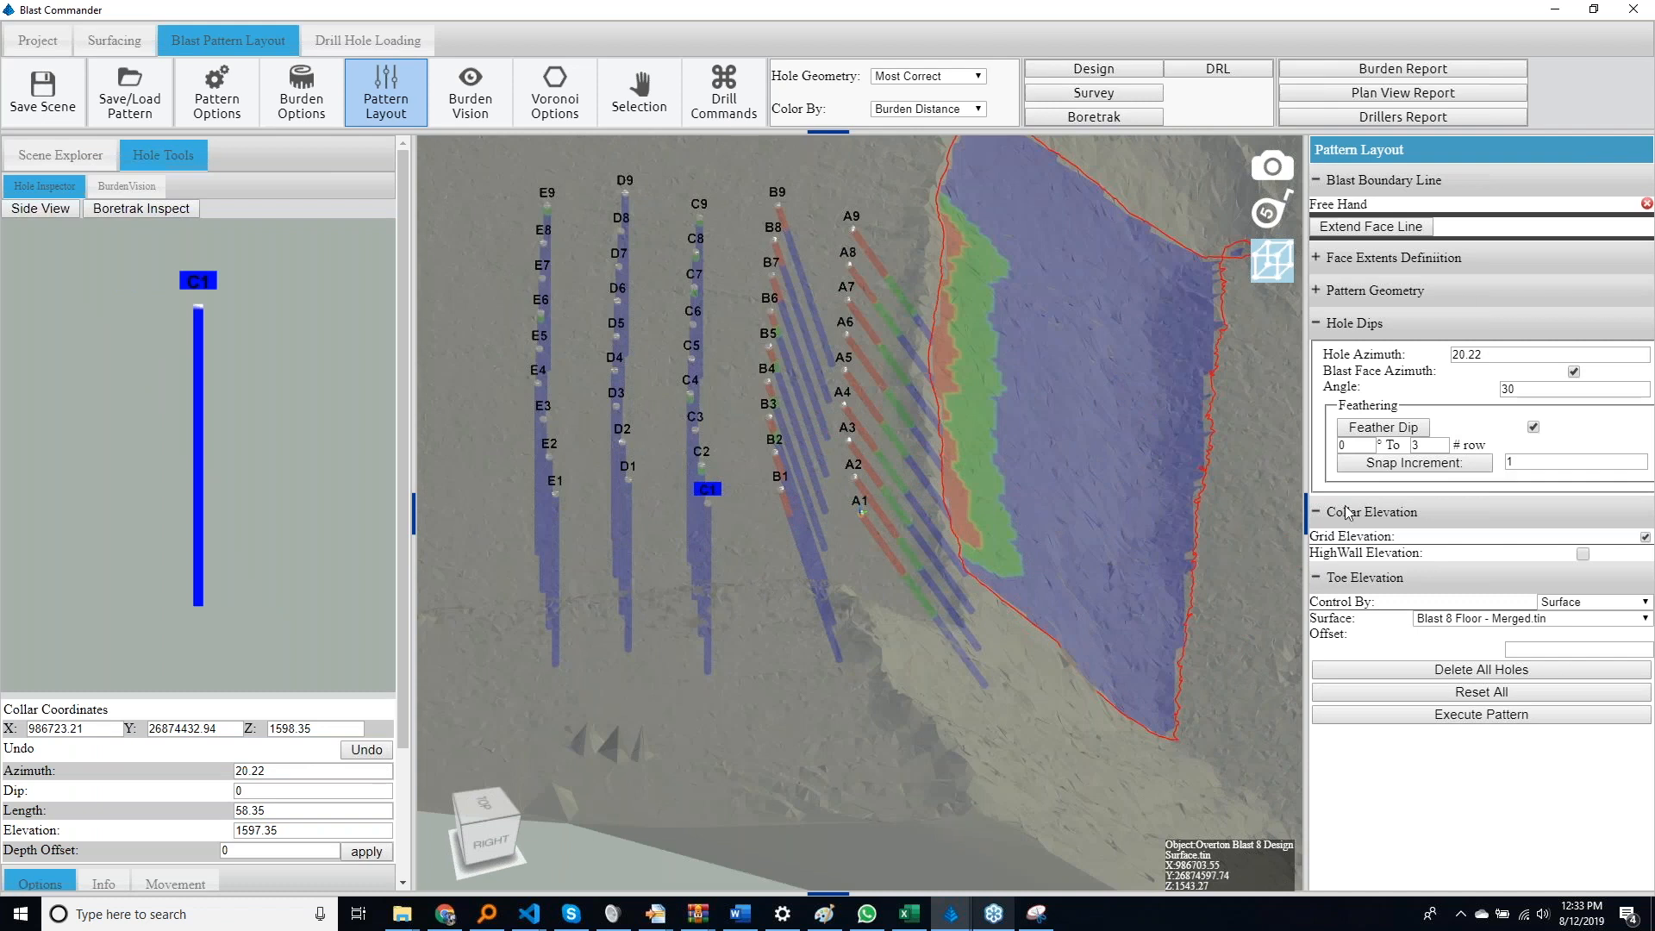
{"action": "middle_click_drag", "start_coordinate": [985, 574], "coordinate": [754, 672]}
{"action": "scroll", "coordinate": [754, 672], "scroll_direction": "down", "scroll_amount": 3}
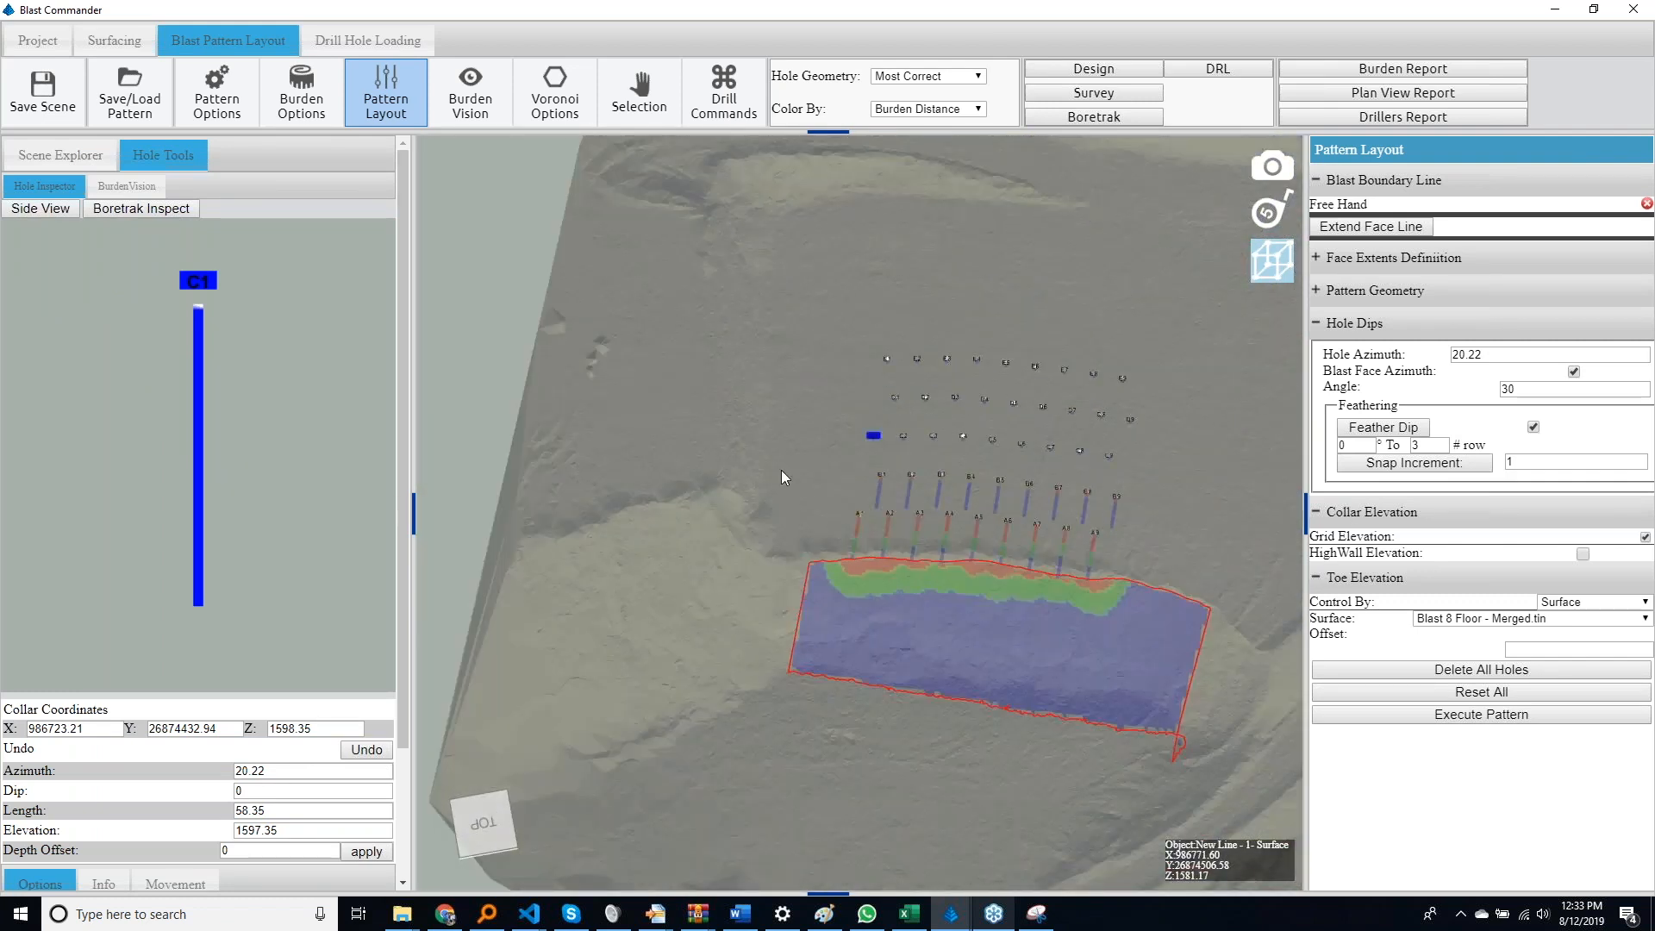
{"action": "left_click", "coordinate": [764, 519]}
{"action": "middle_click_drag", "start_coordinate": [771, 512], "coordinate": [970, 438]}
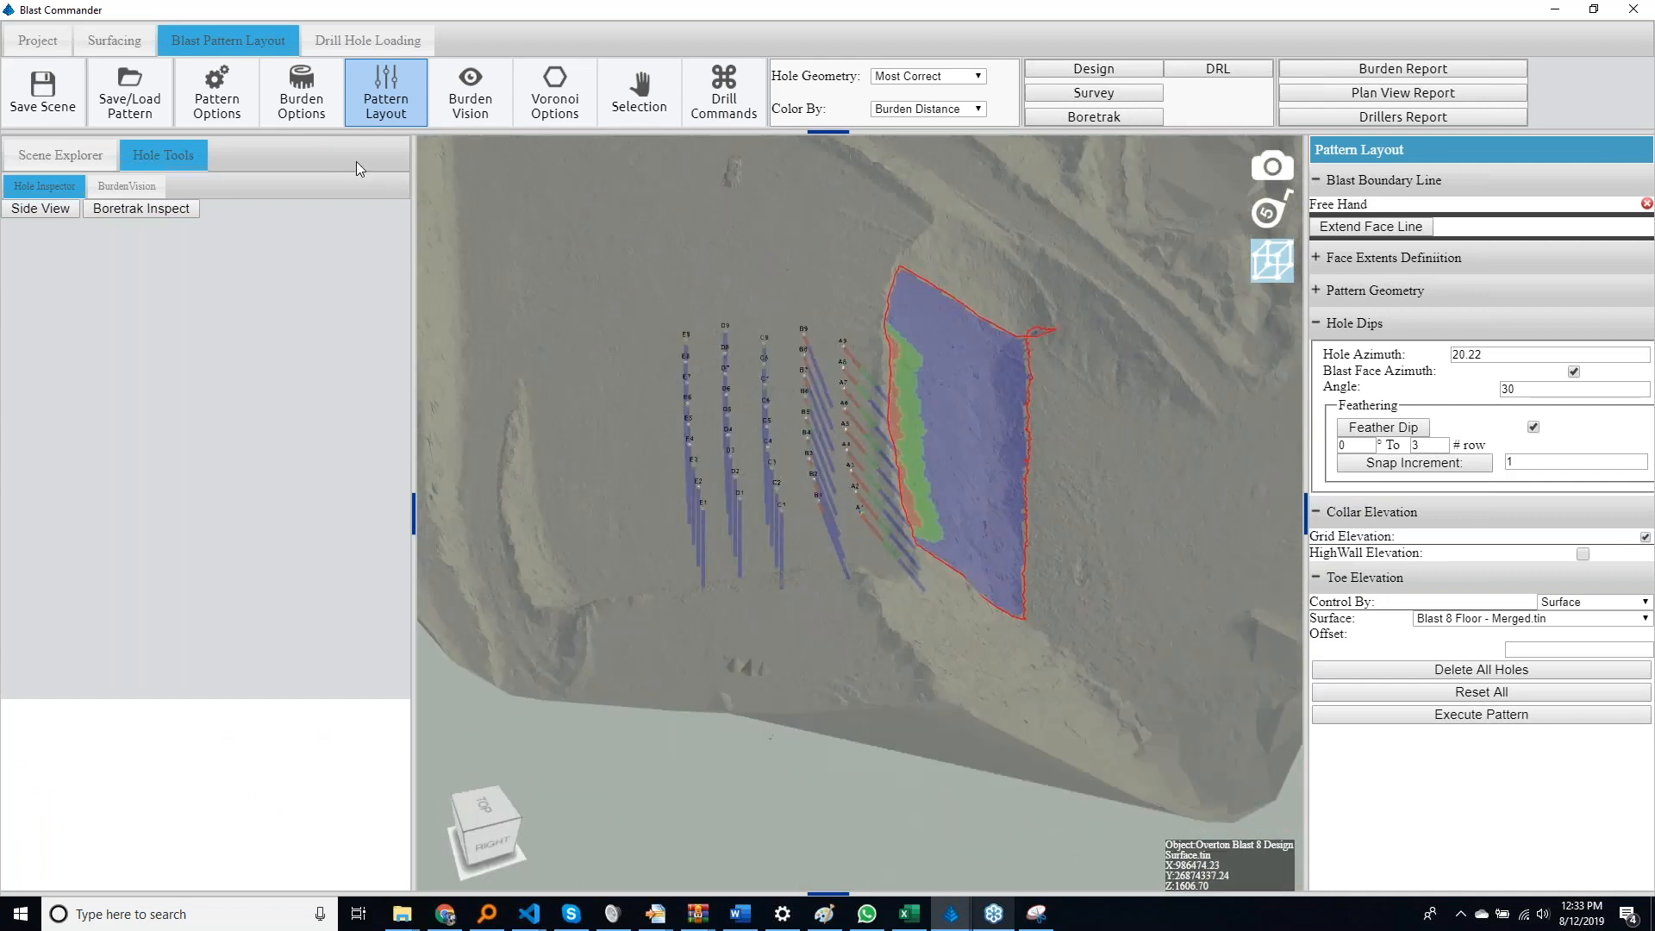
Set the burden tolerance to 20% in the burden options and review the recoloured blast face
{"action": "left_click", "coordinate": [330, 121]}
{"action": "double_click", "coordinate": [1567, 193]}
{"action": "type", "text": "20"}
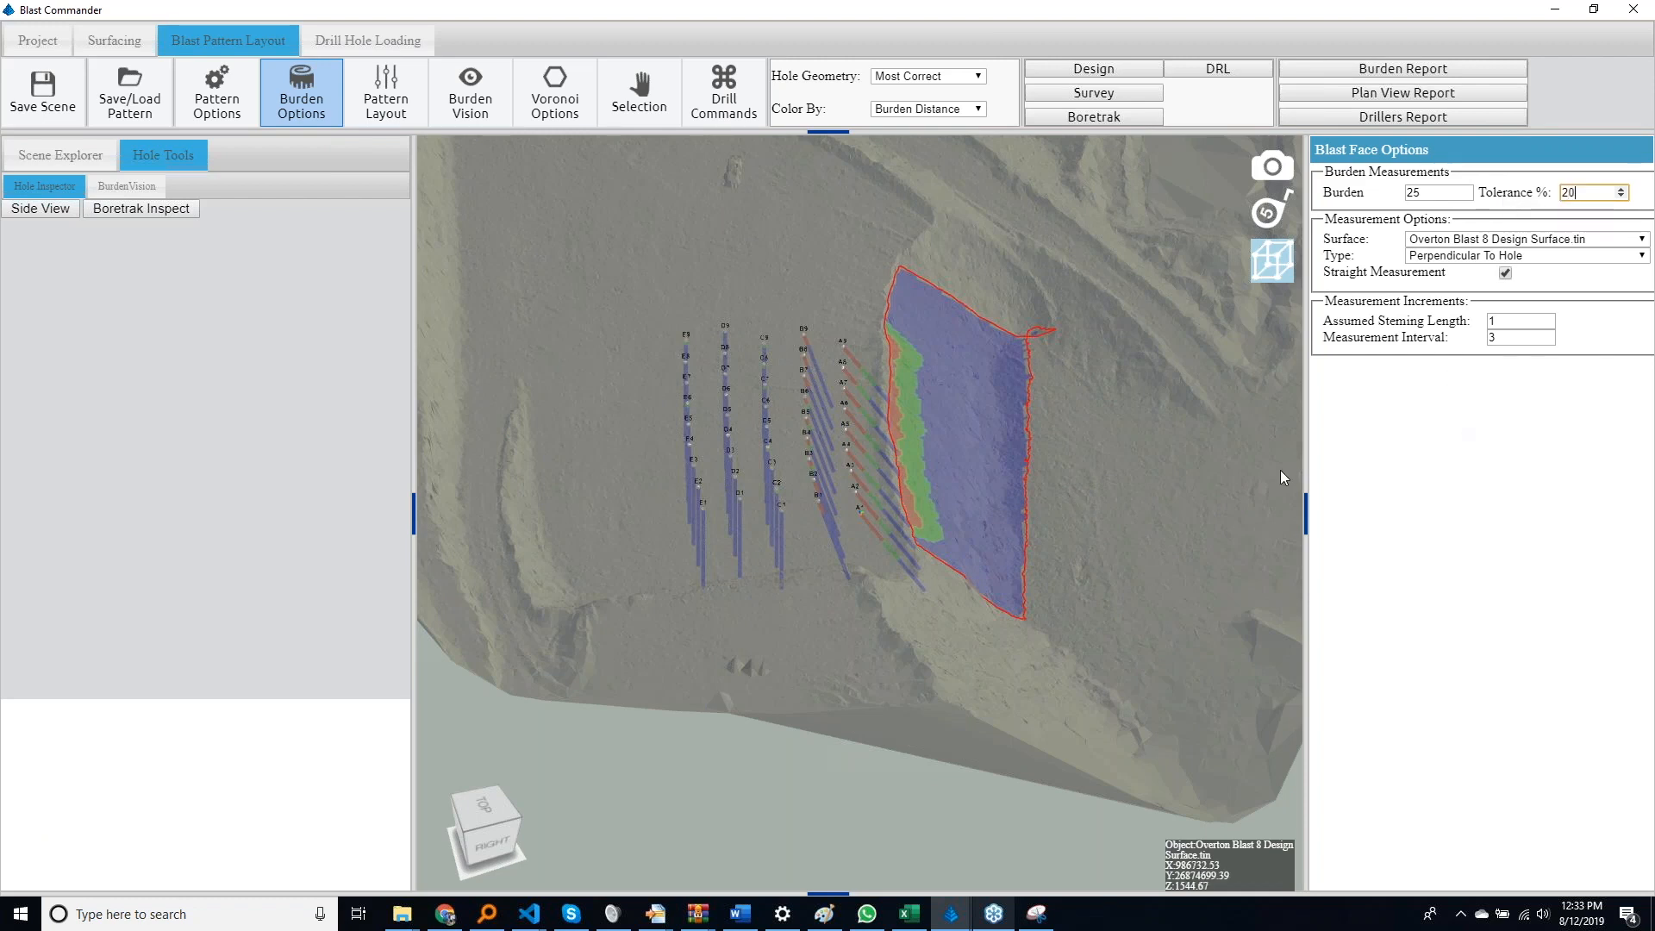
{"action": "left_click_drag", "start_coordinate": [1211, 480], "coordinate": [621, 470]}
{"action": "scroll", "coordinate": [903, 561], "scroll_direction": "up", "scroll_amount": 4}
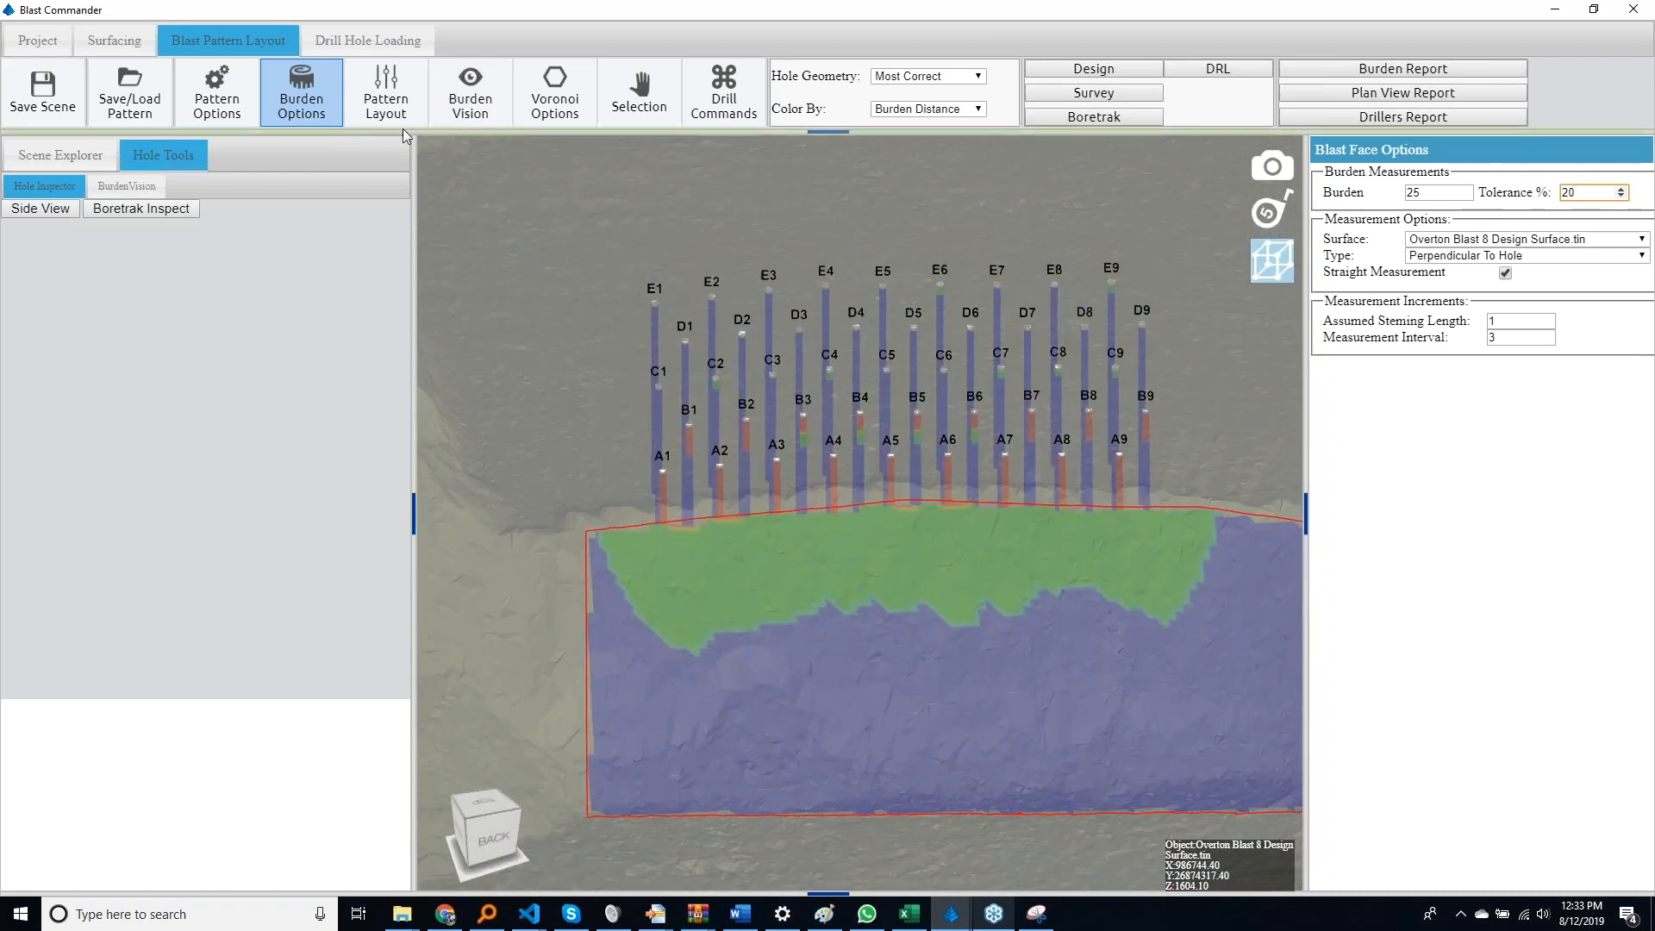
{"action": "left_click_drag", "start_coordinate": [467, 261], "coordinate": [630, 364]}
Show the Collar Voronoi and Bottom Voronoi cells in the scene and expand the Bottom Voronoi entries
{"action": "left_click", "coordinate": [30, 153]}
{"action": "left_click", "coordinate": [51, 327]}
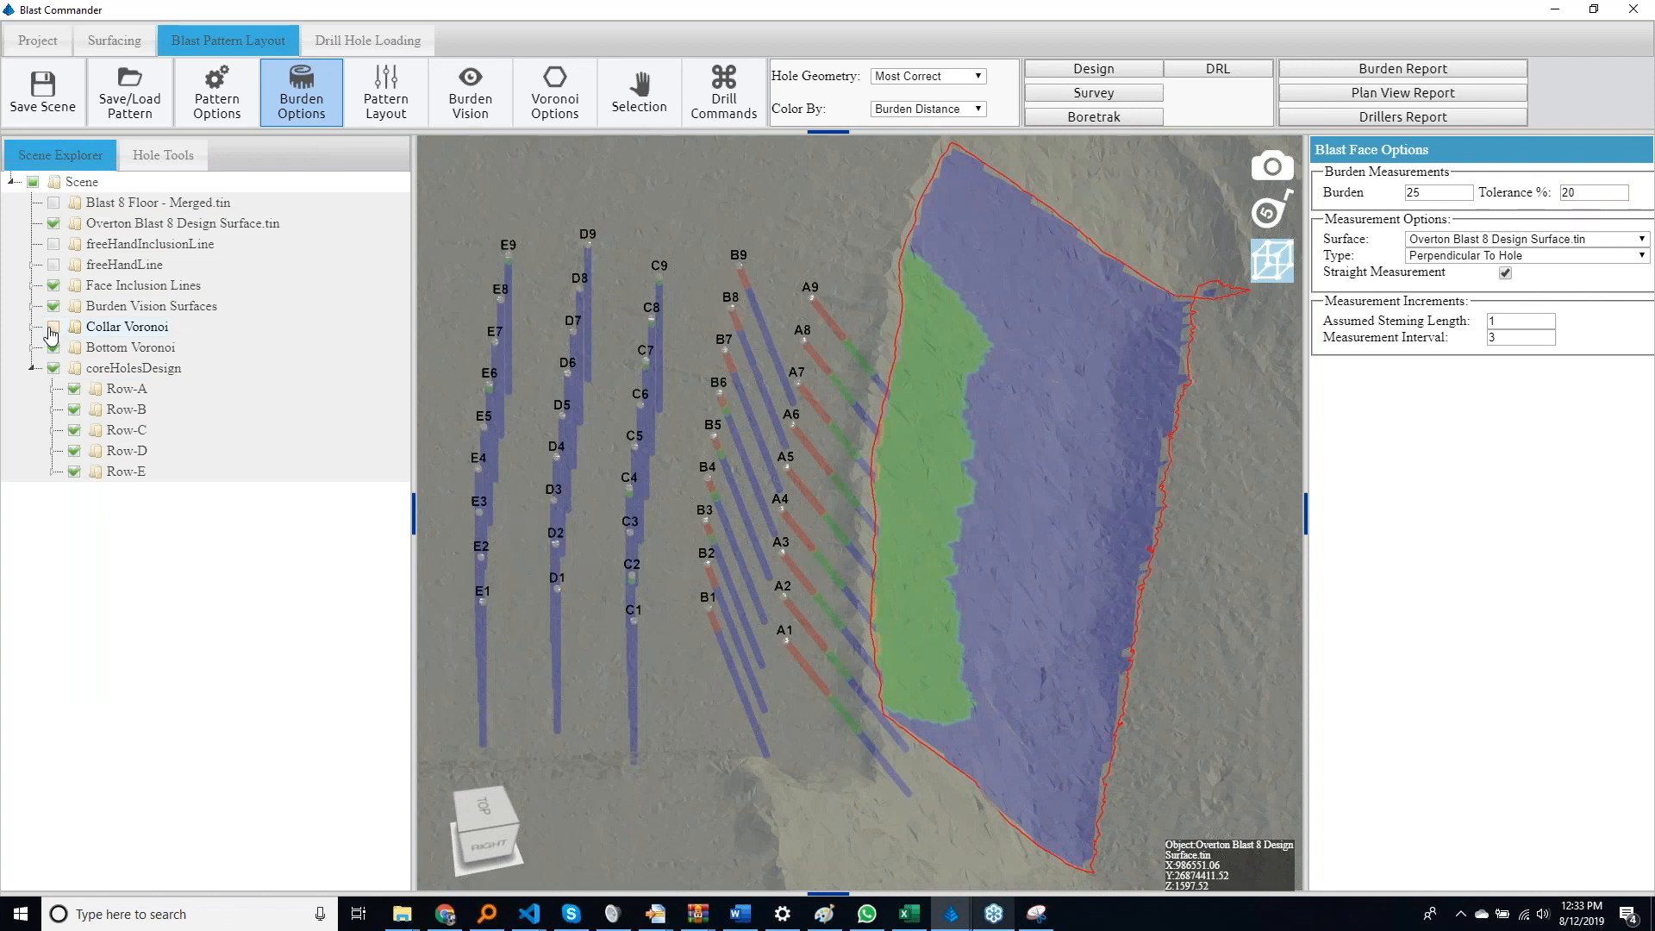
{"action": "left_click", "coordinate": [52, 328]}
{"action": "left_click_drag", "start_coordinate": [536, 551], "coordinate": [521, 659]}
{"action": "left_click", "coordinate": [33, 347]}
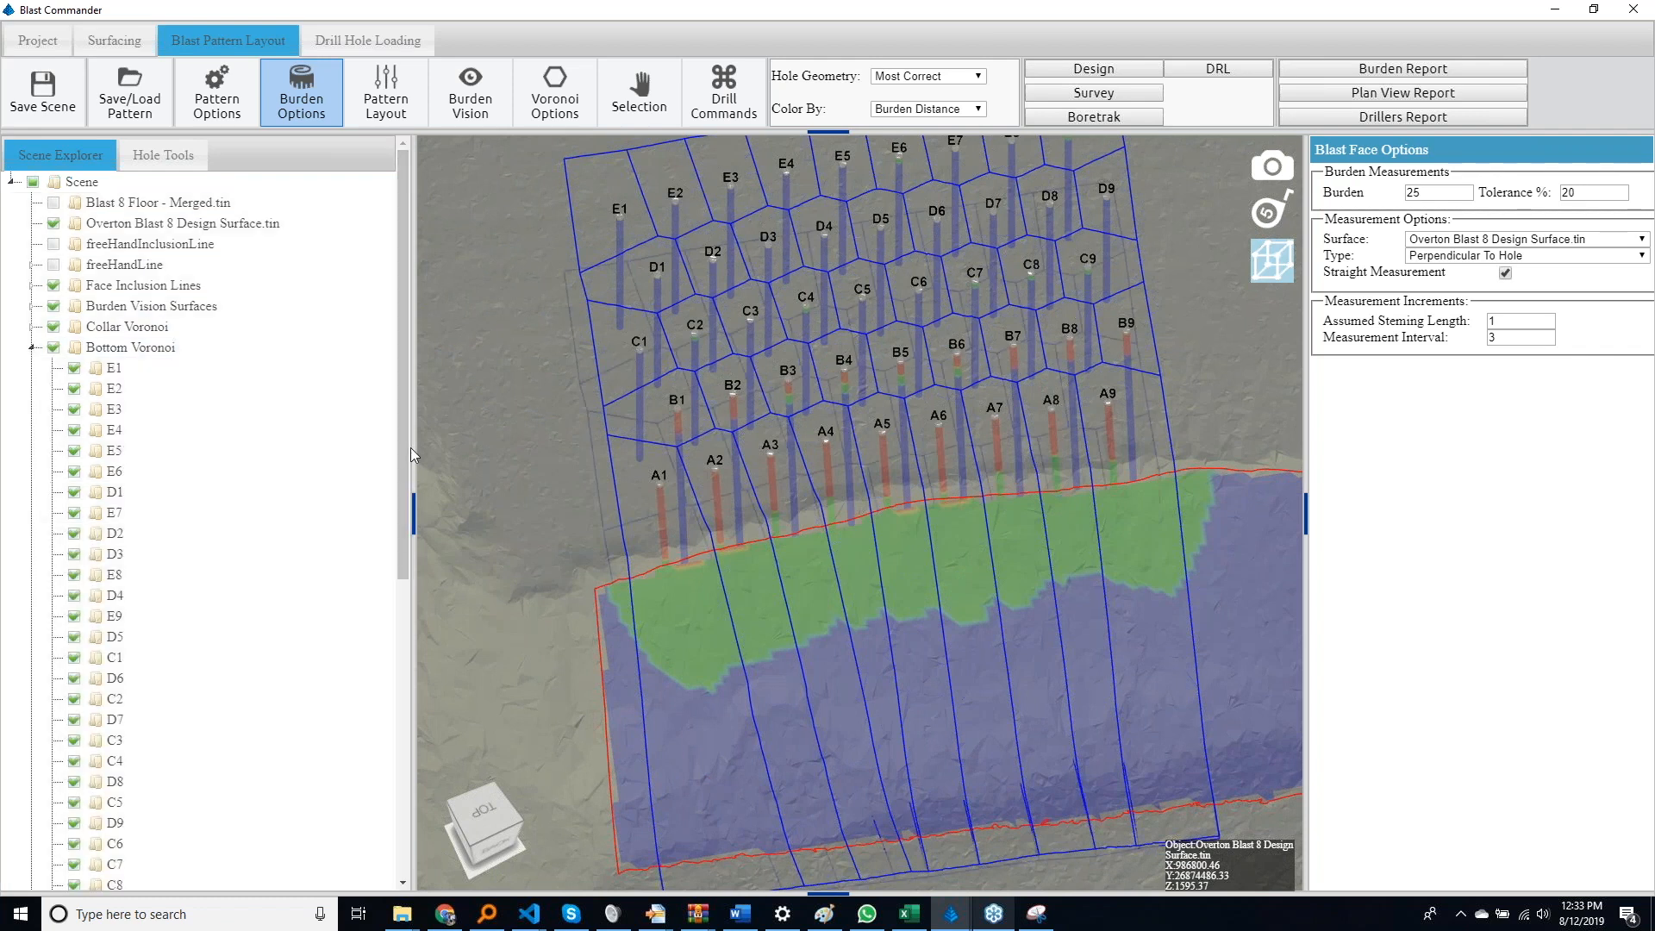
{"action": "left_click_drag", "start_coordinate": [545, 351], "coordinate": [770, 488]}
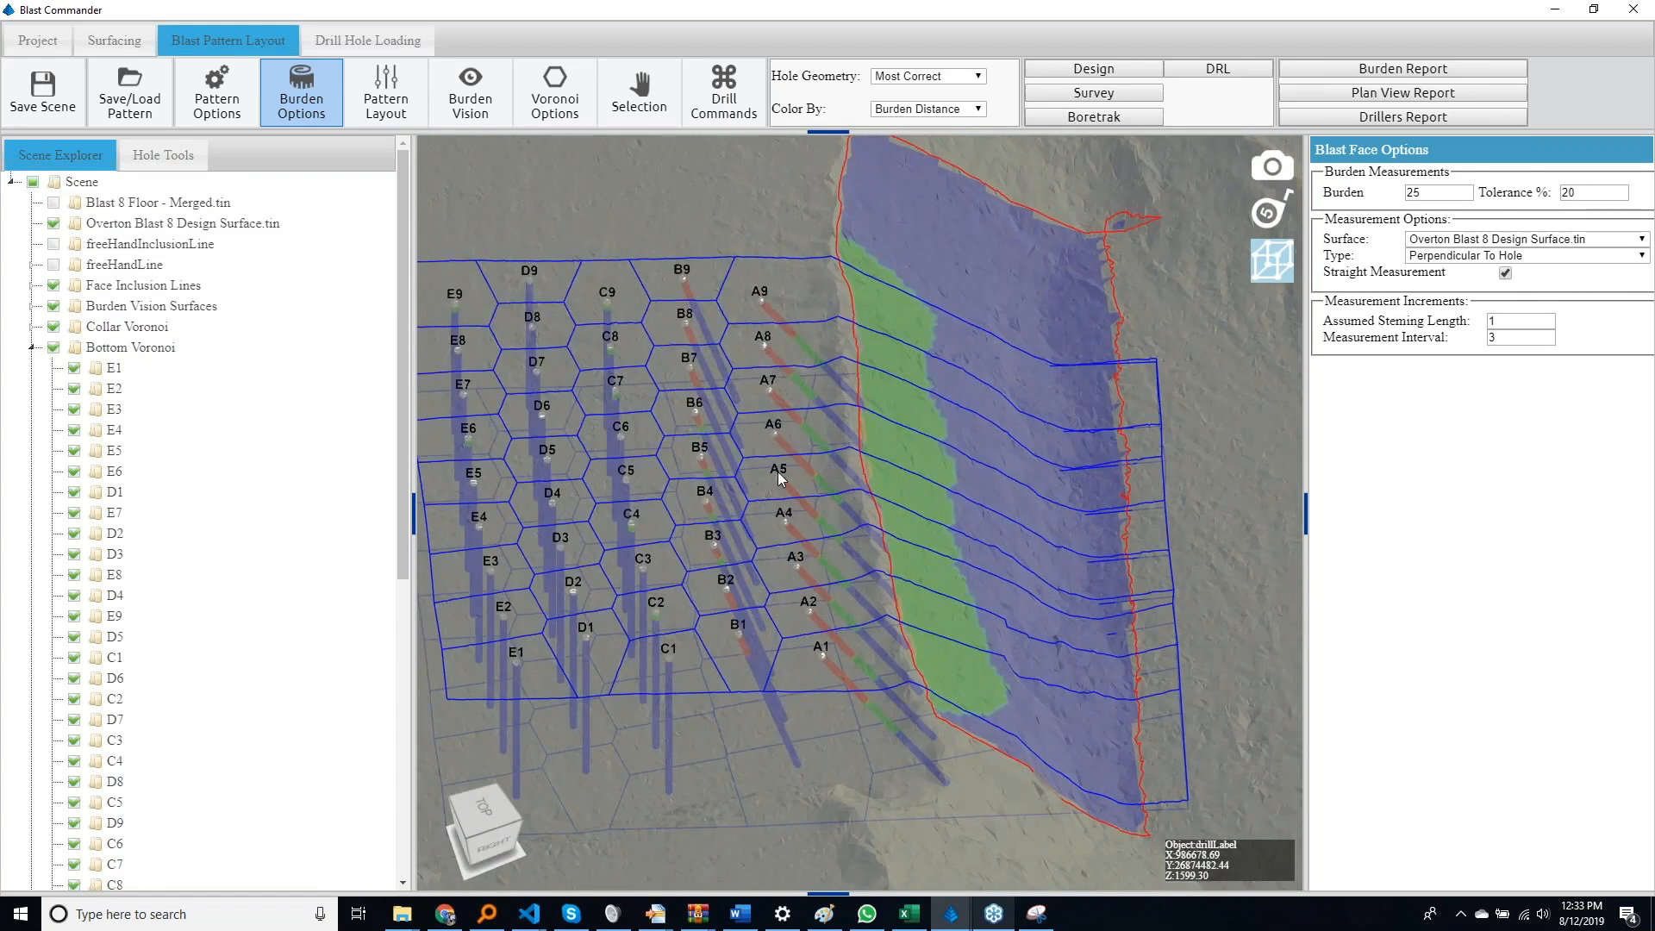
Check the Voronoi volumes of holes A5 and B4 in the hole information
{"action": "left_click", "coordinate": [163, 155]}
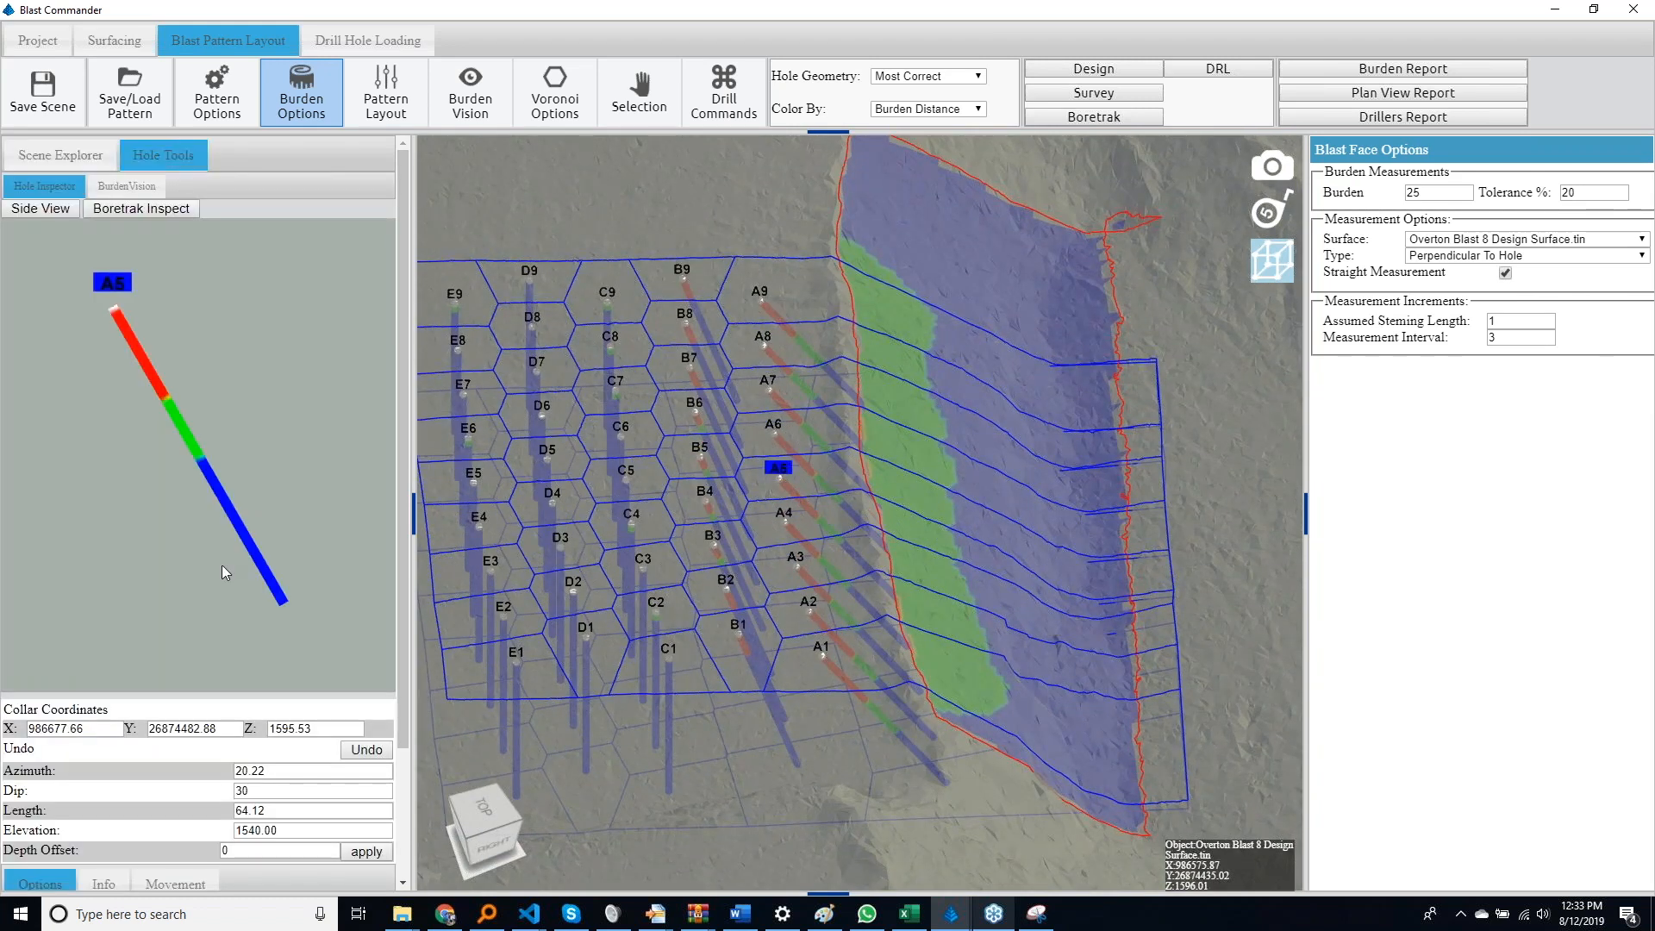
{"action": "scroll", "coordinate": [209, 752], "scroll_direction": "down", "scroll_amount": 3}
{"action": "left_click", "coordinate": [120, 727]}
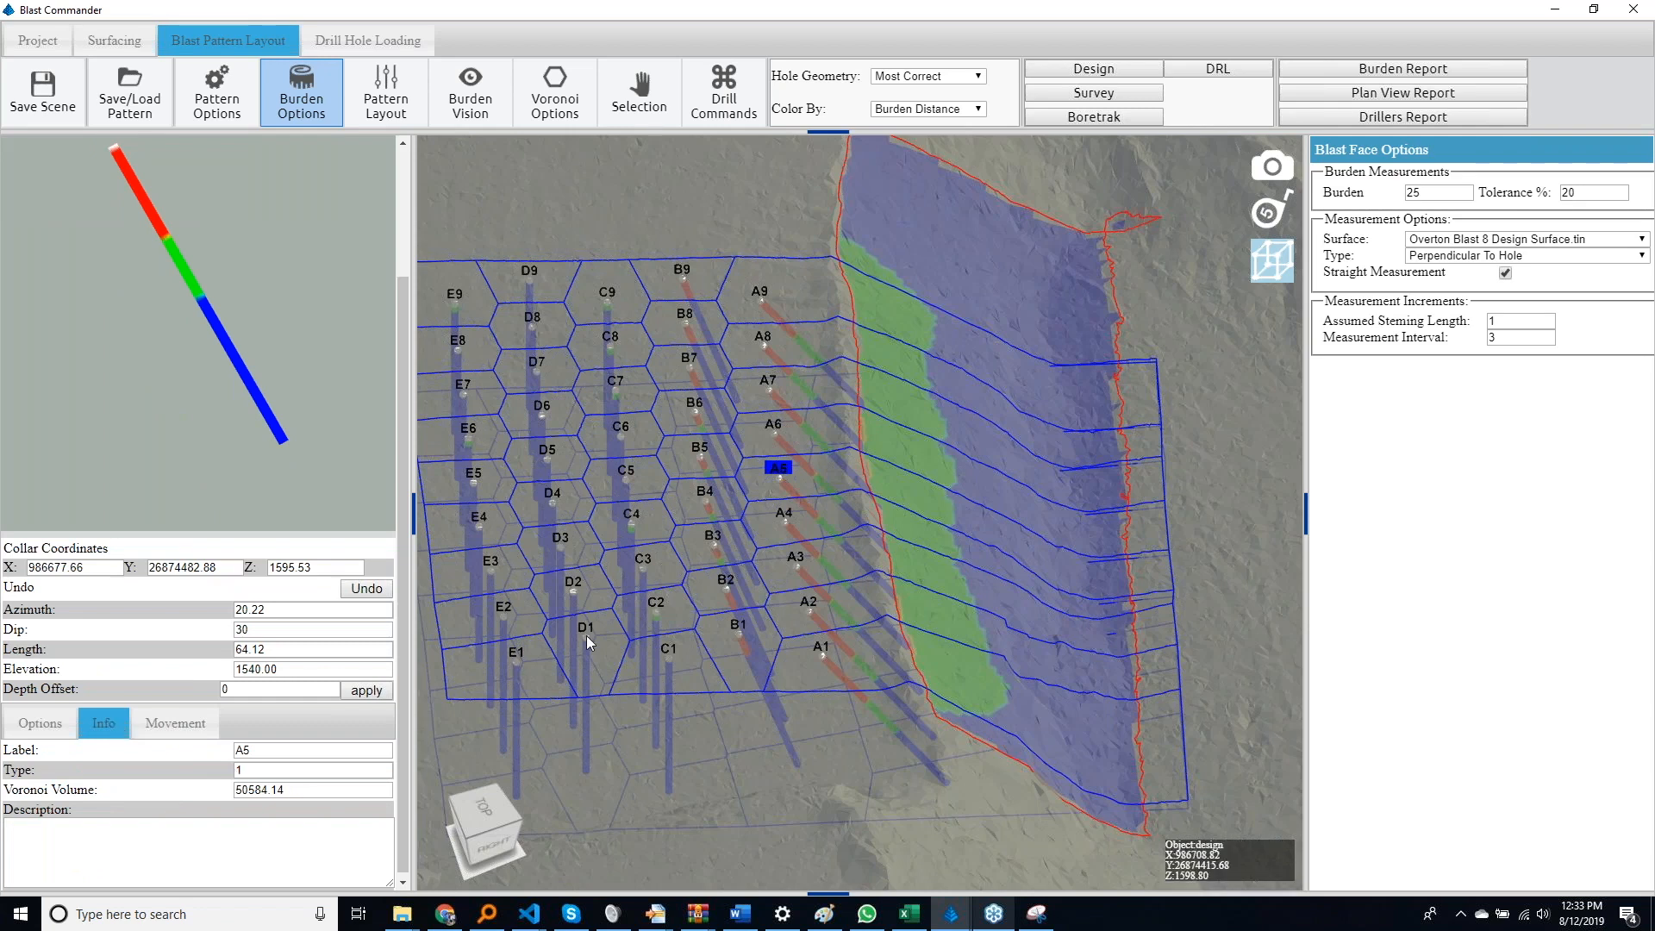
{"action": "left_click", "coordinate": [704, 504]}
Examine how the Voronoi cells spread across the hole rows and down the blast face from several angles
{"action": "left_click_drag", "start_coordinate": [663, 535], "coordinate": [836, 607]}
{"action": "right_click_drag", "start_coordinate": [836, 607], "coordinate": [848, 573]}
{"action": "left_click_drag", "start_coordinate": [846, 571], "coordinate": [678, 529]}
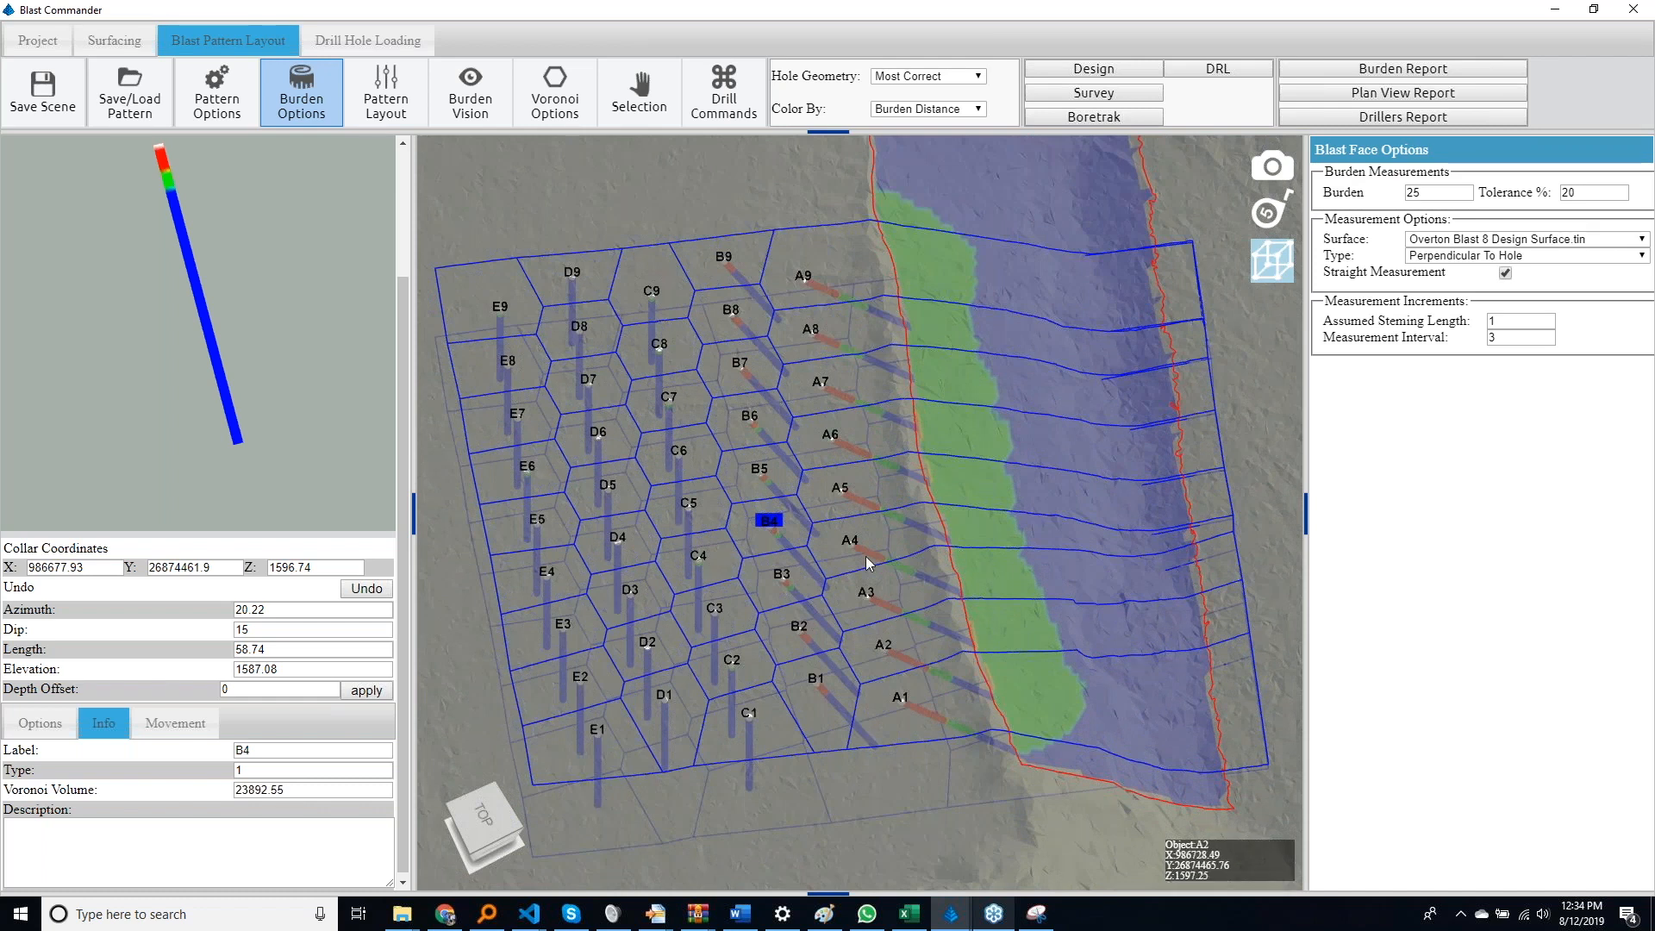
{"action": "left_click_drag", "start_coordinate": [852, 563], "coordinate": [656, 543]}
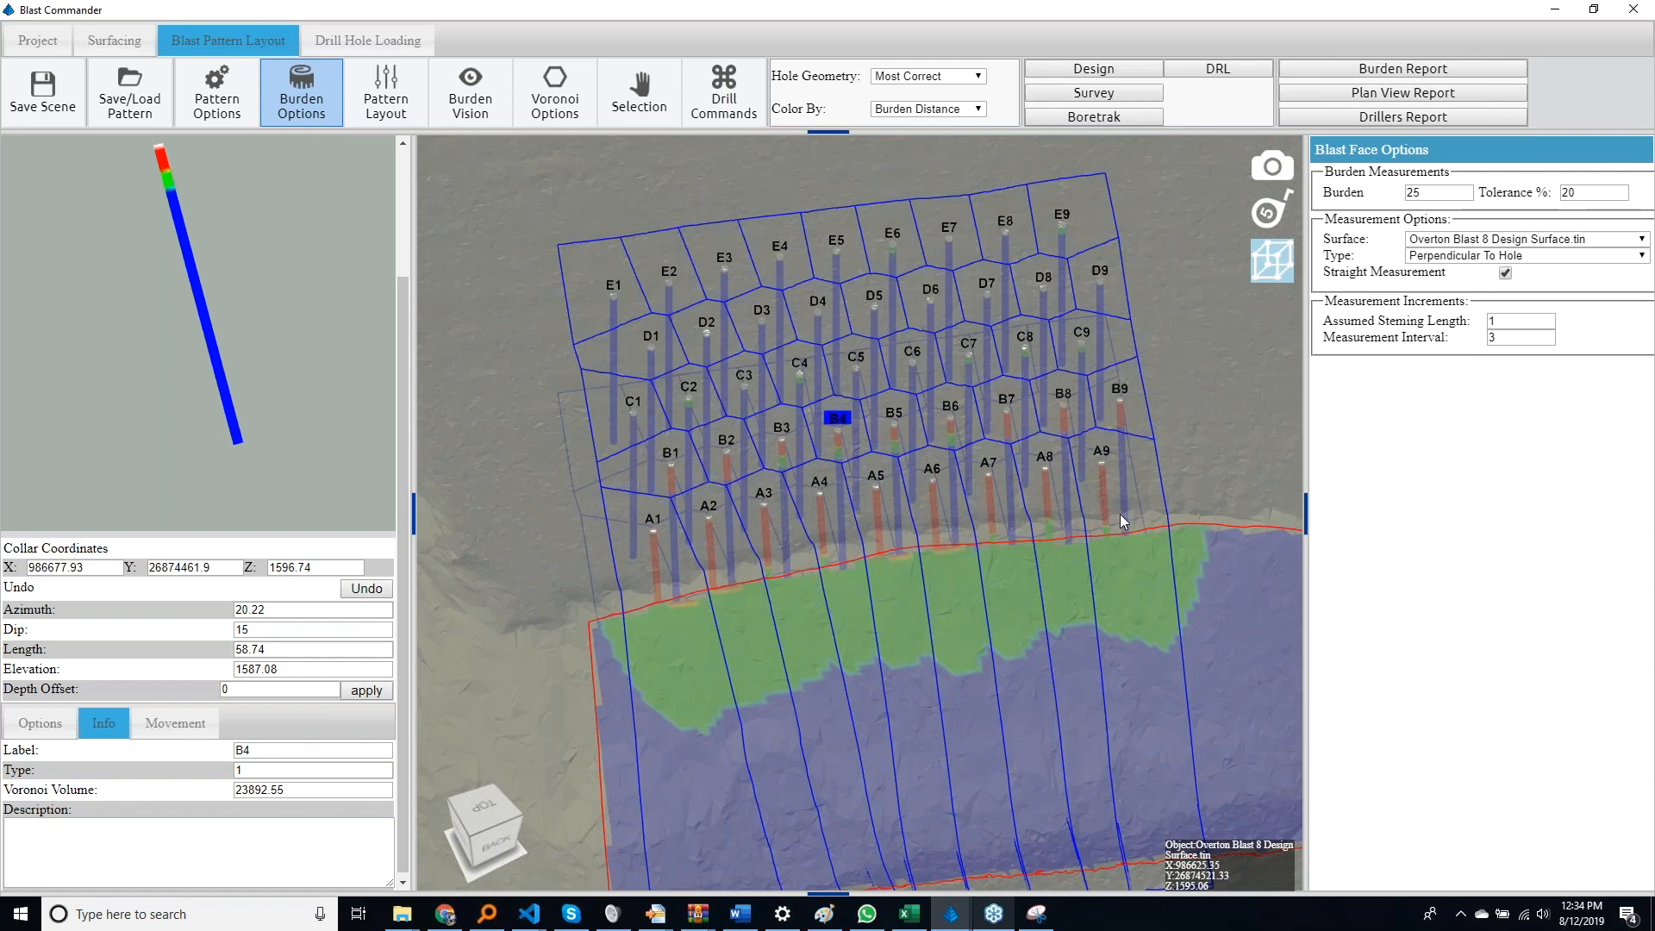
{"action": "left_click", "coordinate": [1010, 533]}
{"action": "left_click_drag", "start_coordinate": [1011, 533], "coordinate": [1079, 588]}
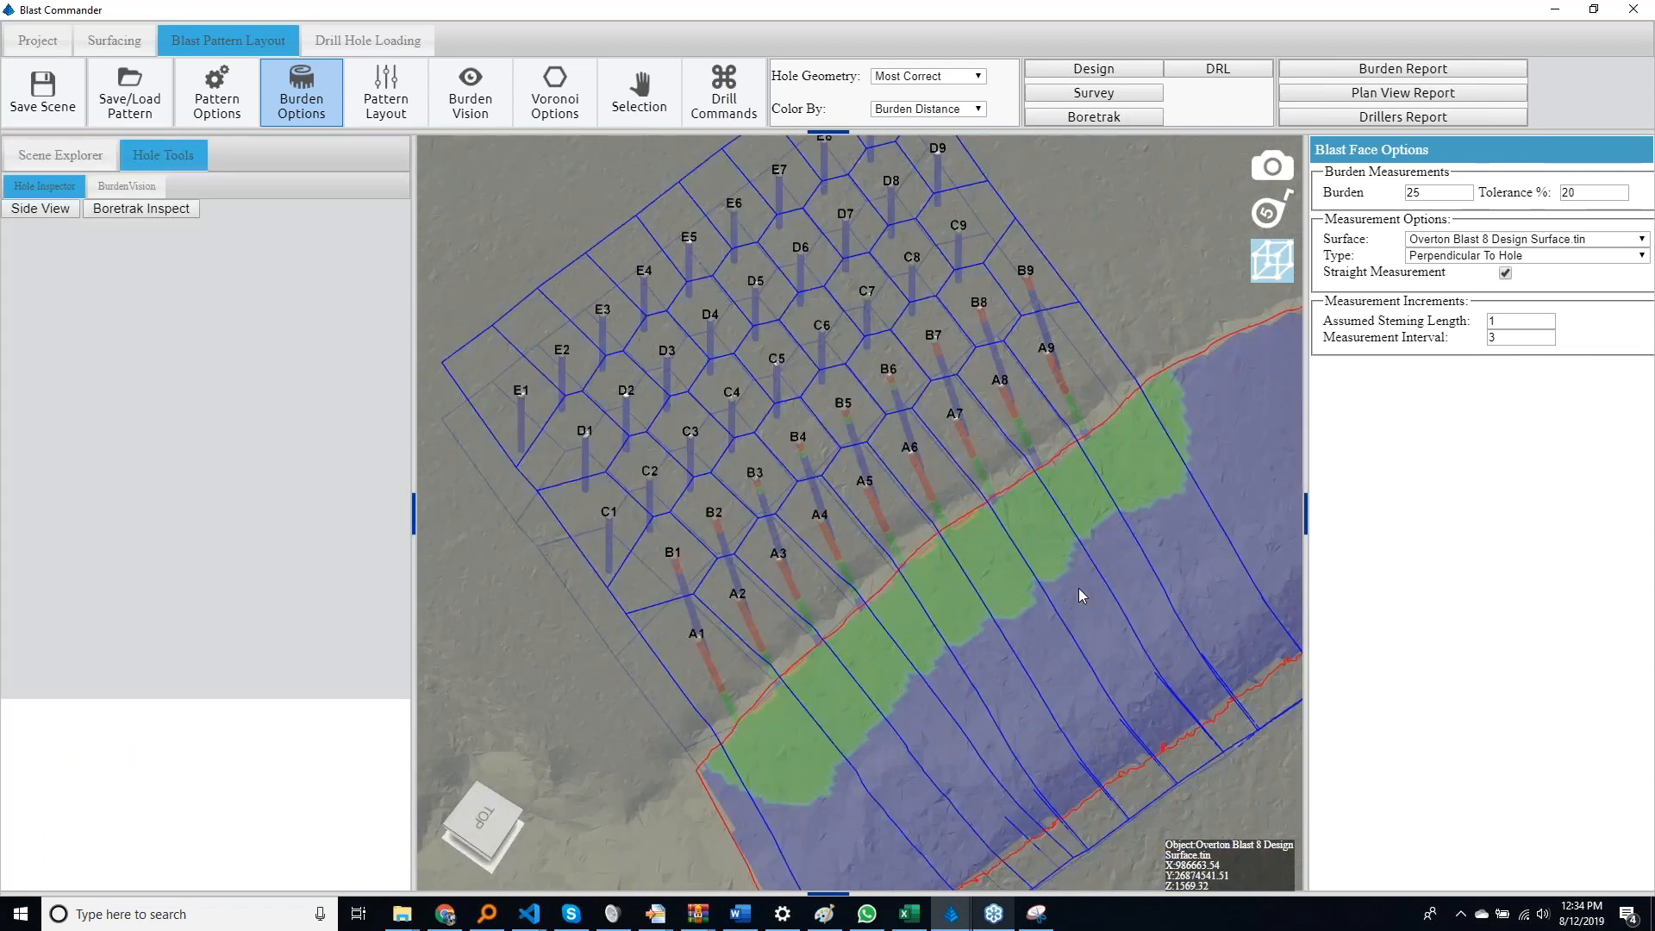
{"action": "left_click_drag", "start_coordinate": [965, 595], "coordinate": [814, 624]}
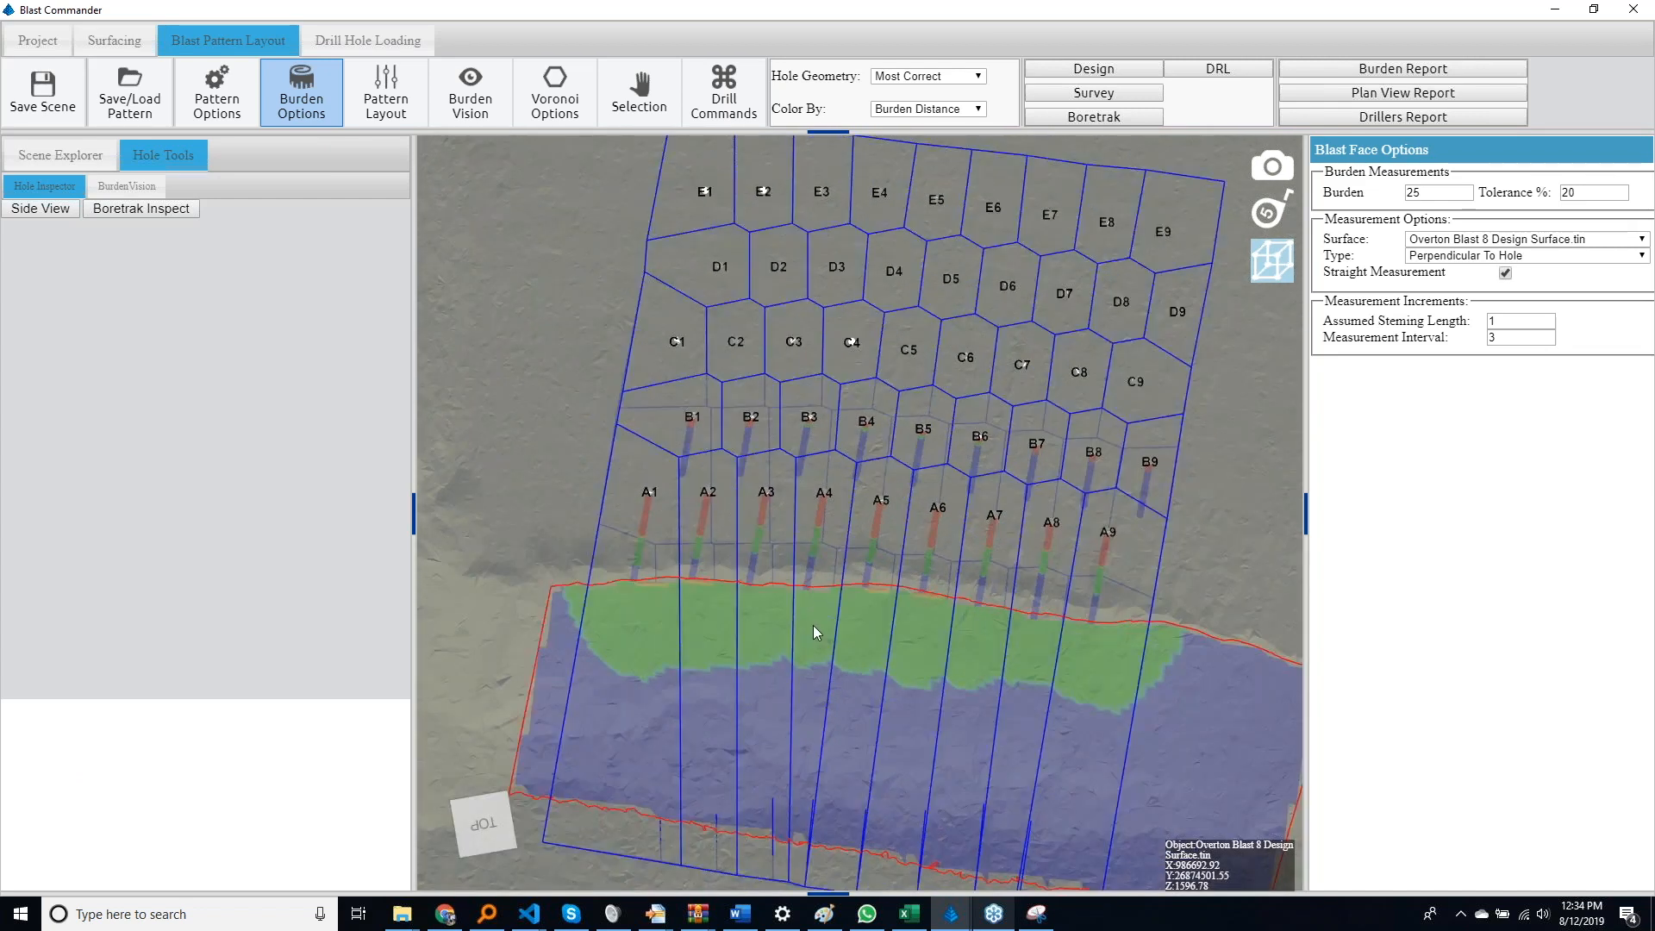
Return to the pattern layout settings, collapse the hole dip, collar elevation and toe elevation sections, and expand the pattern geometry
{"action": "left_click", "coordinate": [413, 125]}
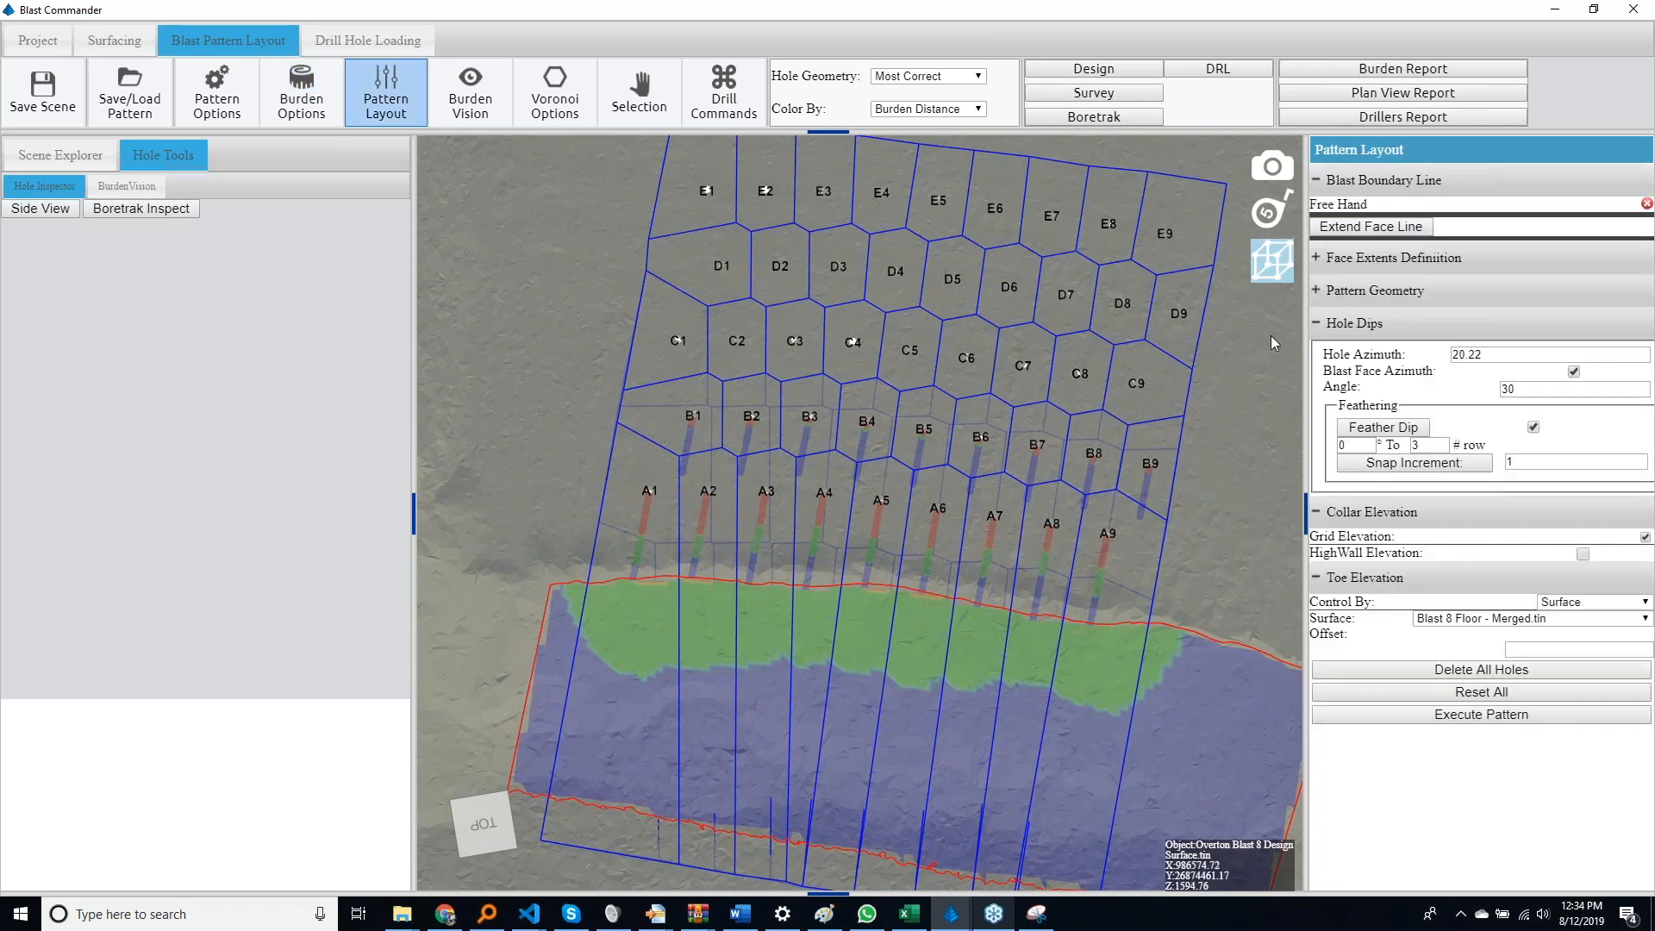
{"action": "left_click", "coordinate": [1316, 323]}
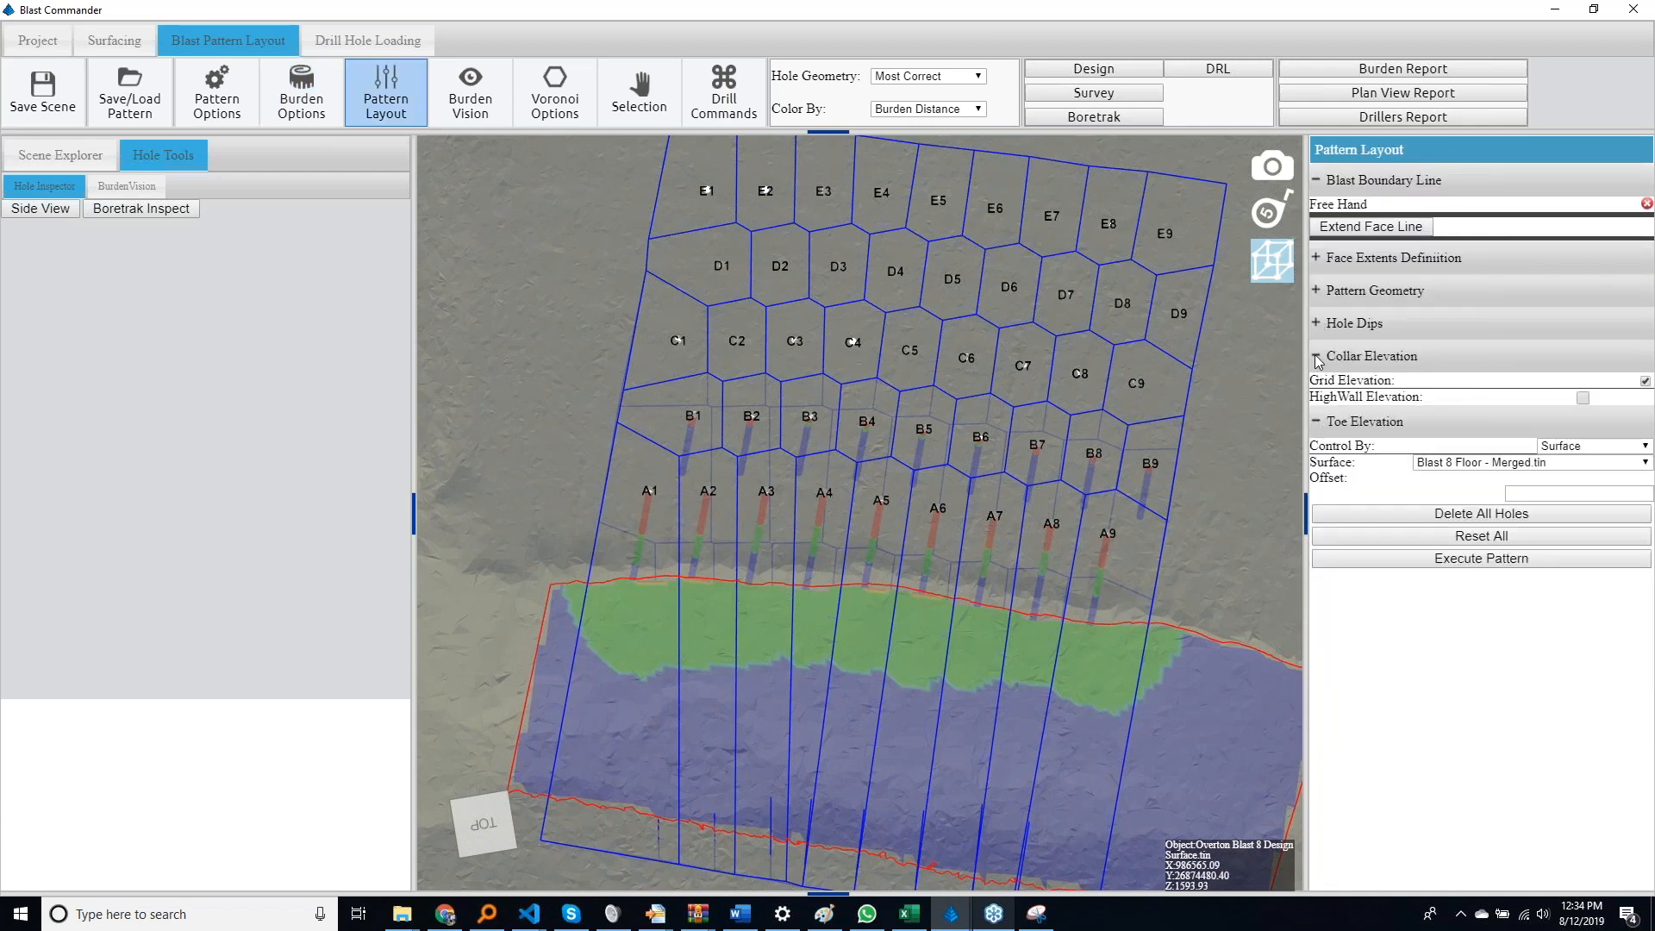
{"action": "left_click", "coordinate": [1317, 357]}
{"action": "left_click", "coordinate": [1316, 389]}
{"action": "middle_click_drag", "start_coordinate": [1015, 398], "coordinate": [1070, 439]}
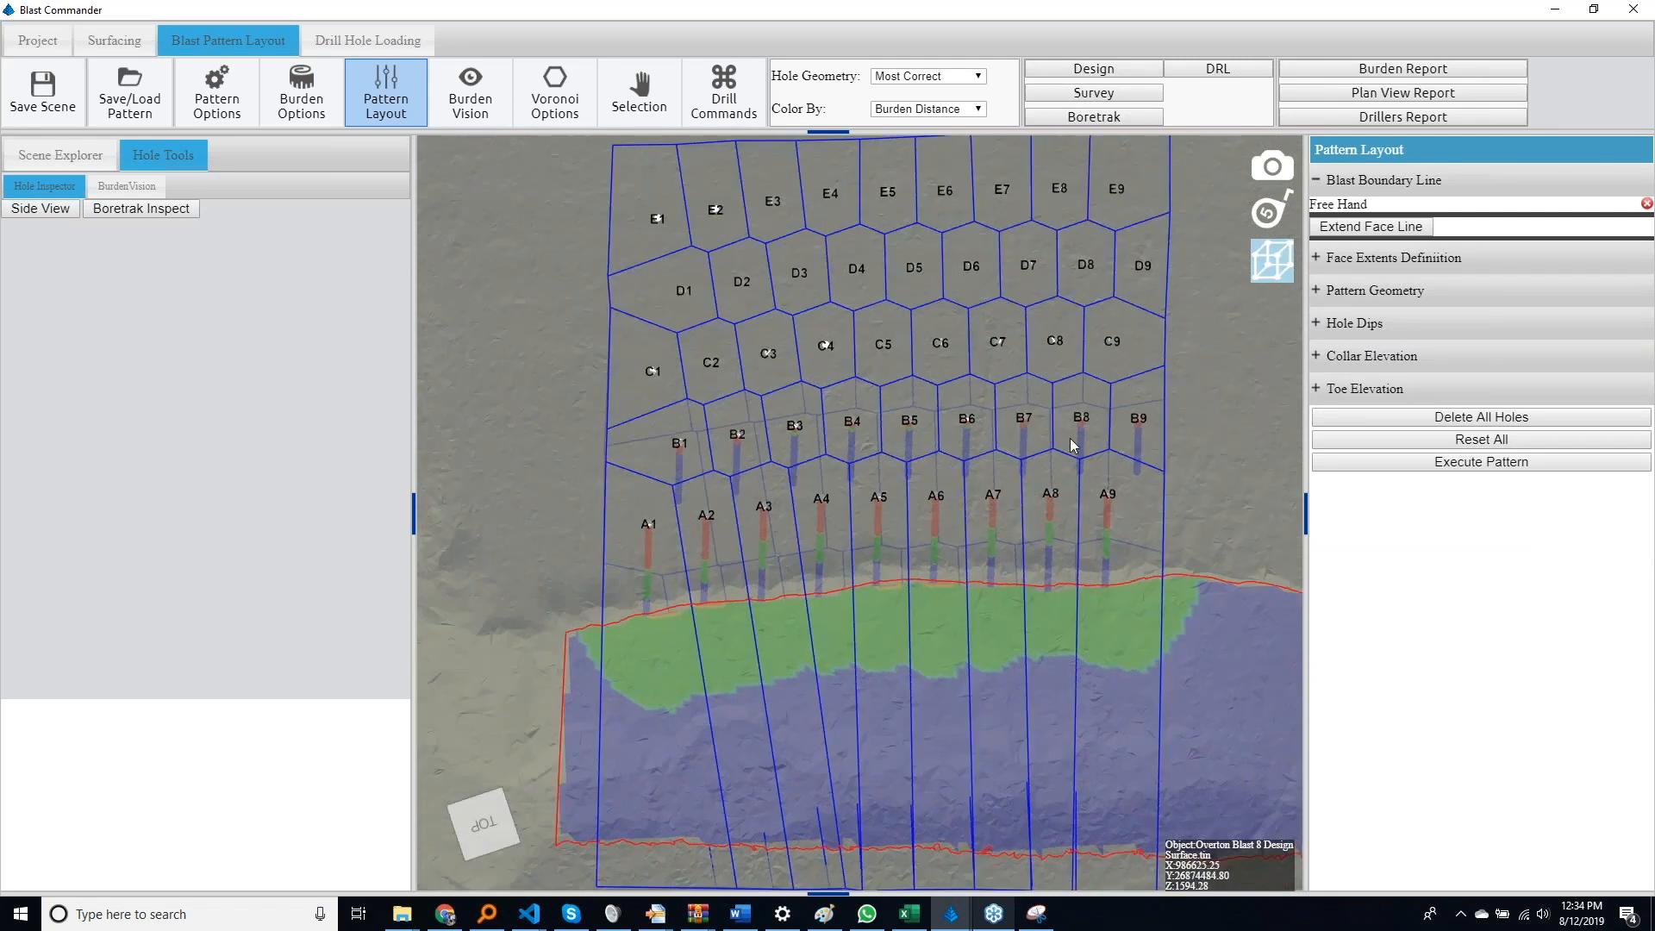
{"action": "scroll", "coordinate": [1069, 438], "scroll_direction": "down", "scroll_amount": 5}
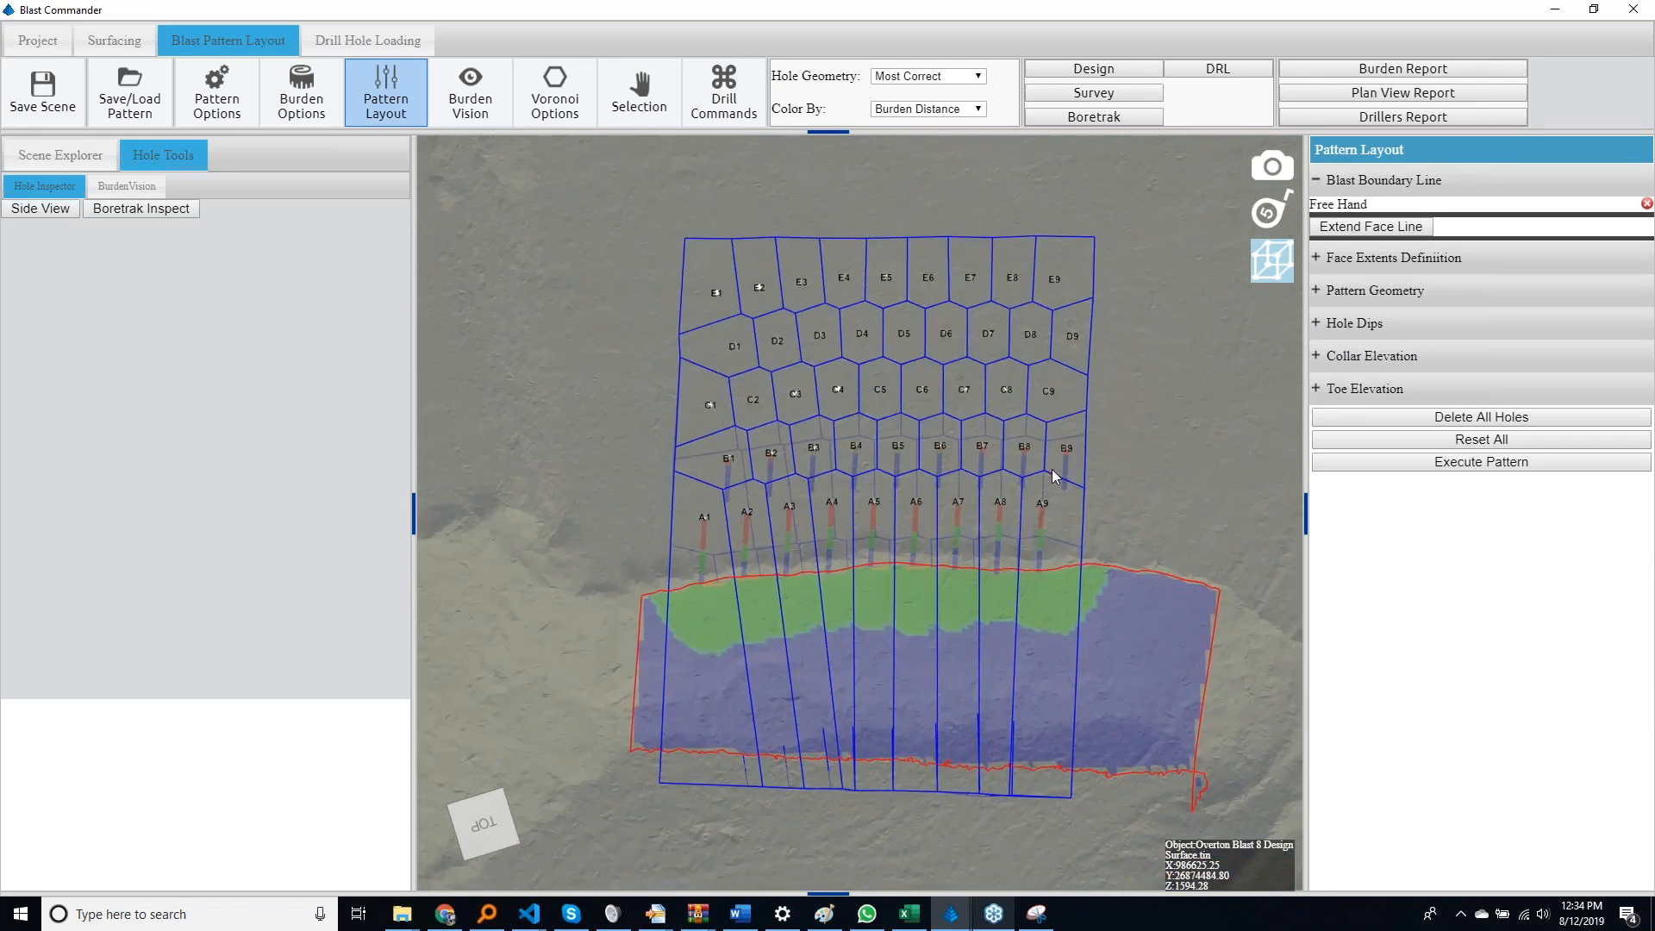
{"action": "middle_click_drag", "start_coordinate": [1052, 469], "coordinate": [1003, 534]}
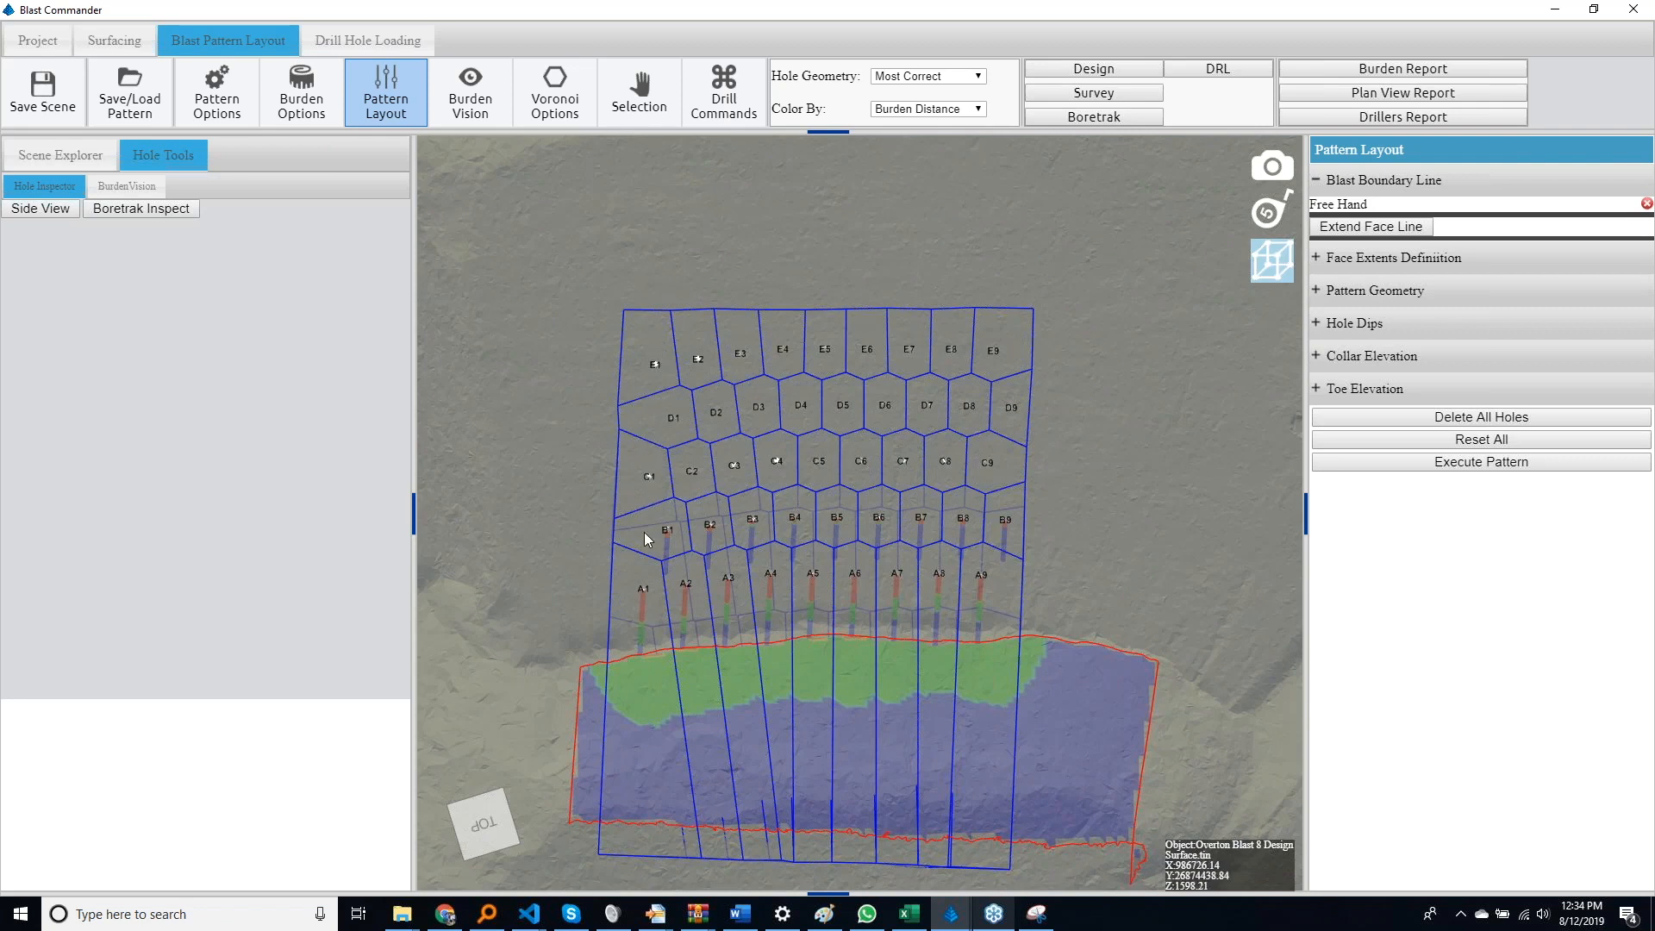
{"action": "left_click", "coordinate": [1316, 292]}
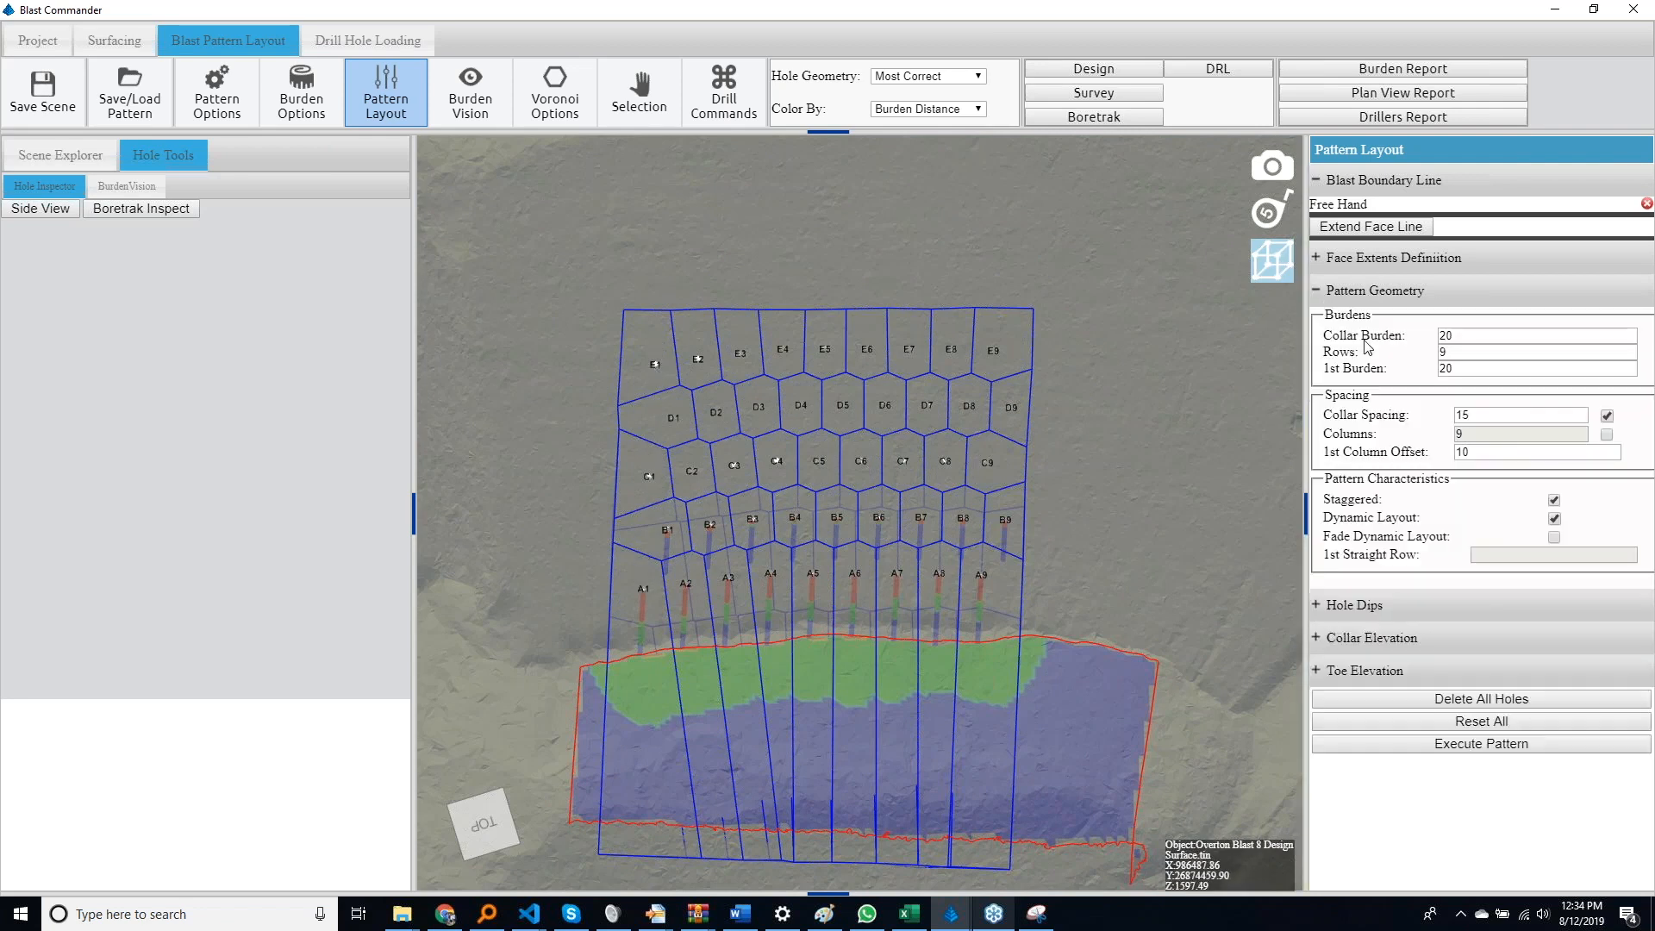
Execute the pattern with Dynamic Layout turned off, and execute it again with Dynamic Layout turned back on
{"action": "left_click", "coordinate": [1555, 519]}
{"action": "left_click", "coordinate": [1501, 750]}
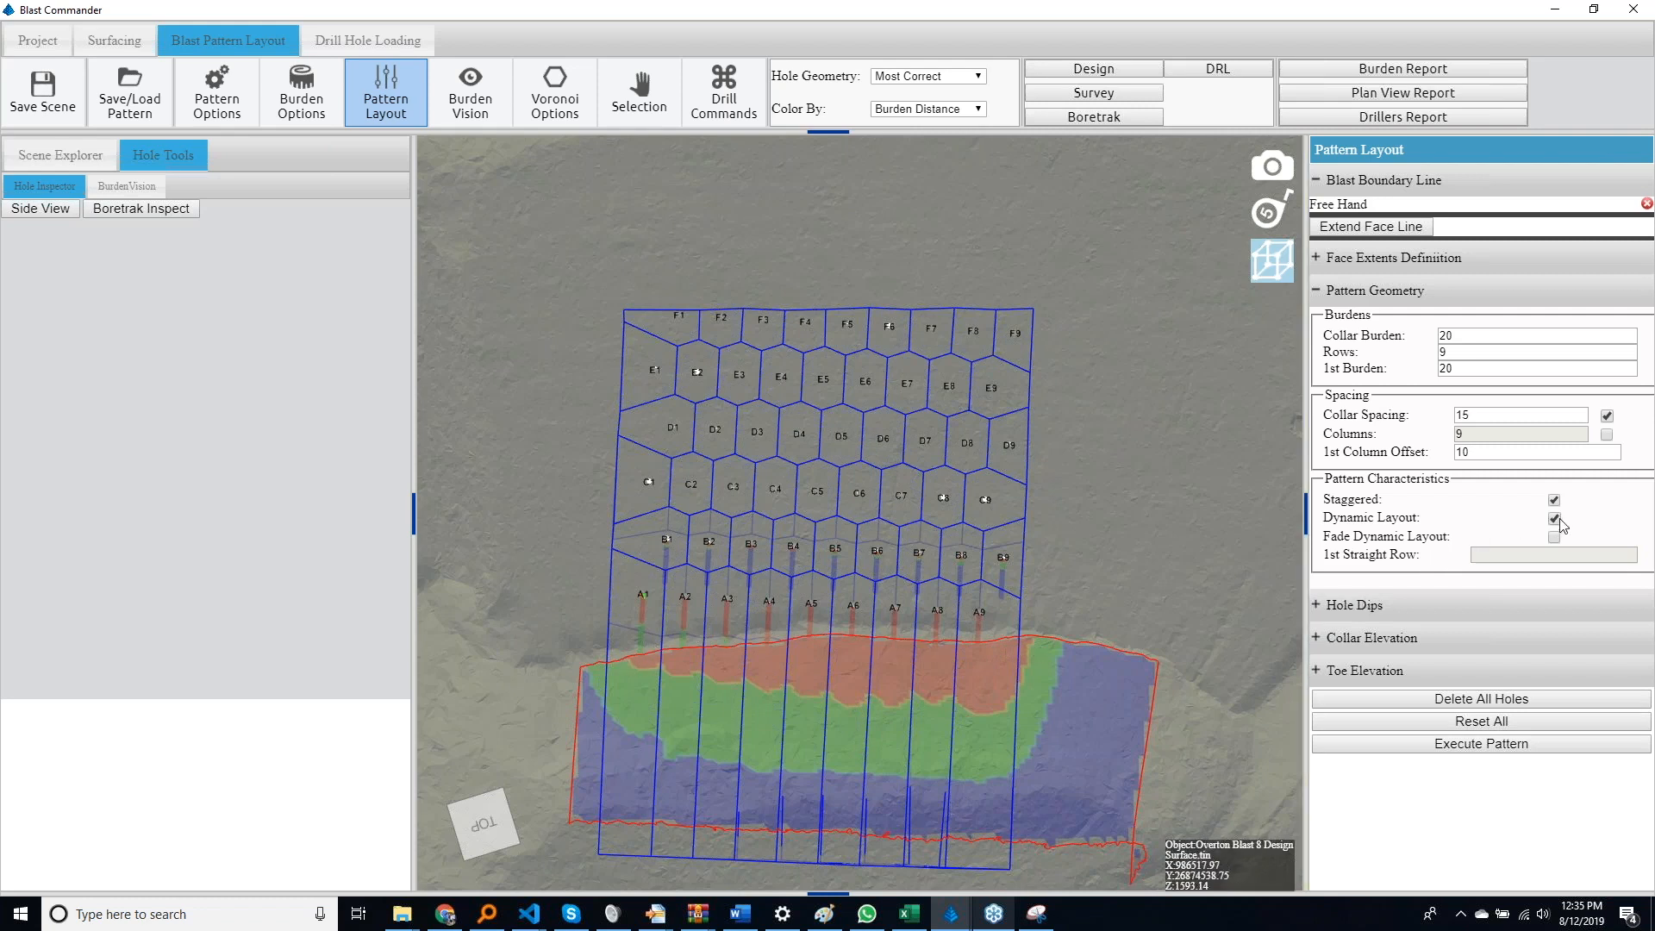
{"action": "left_click", "coordinate": [1519, 745]}
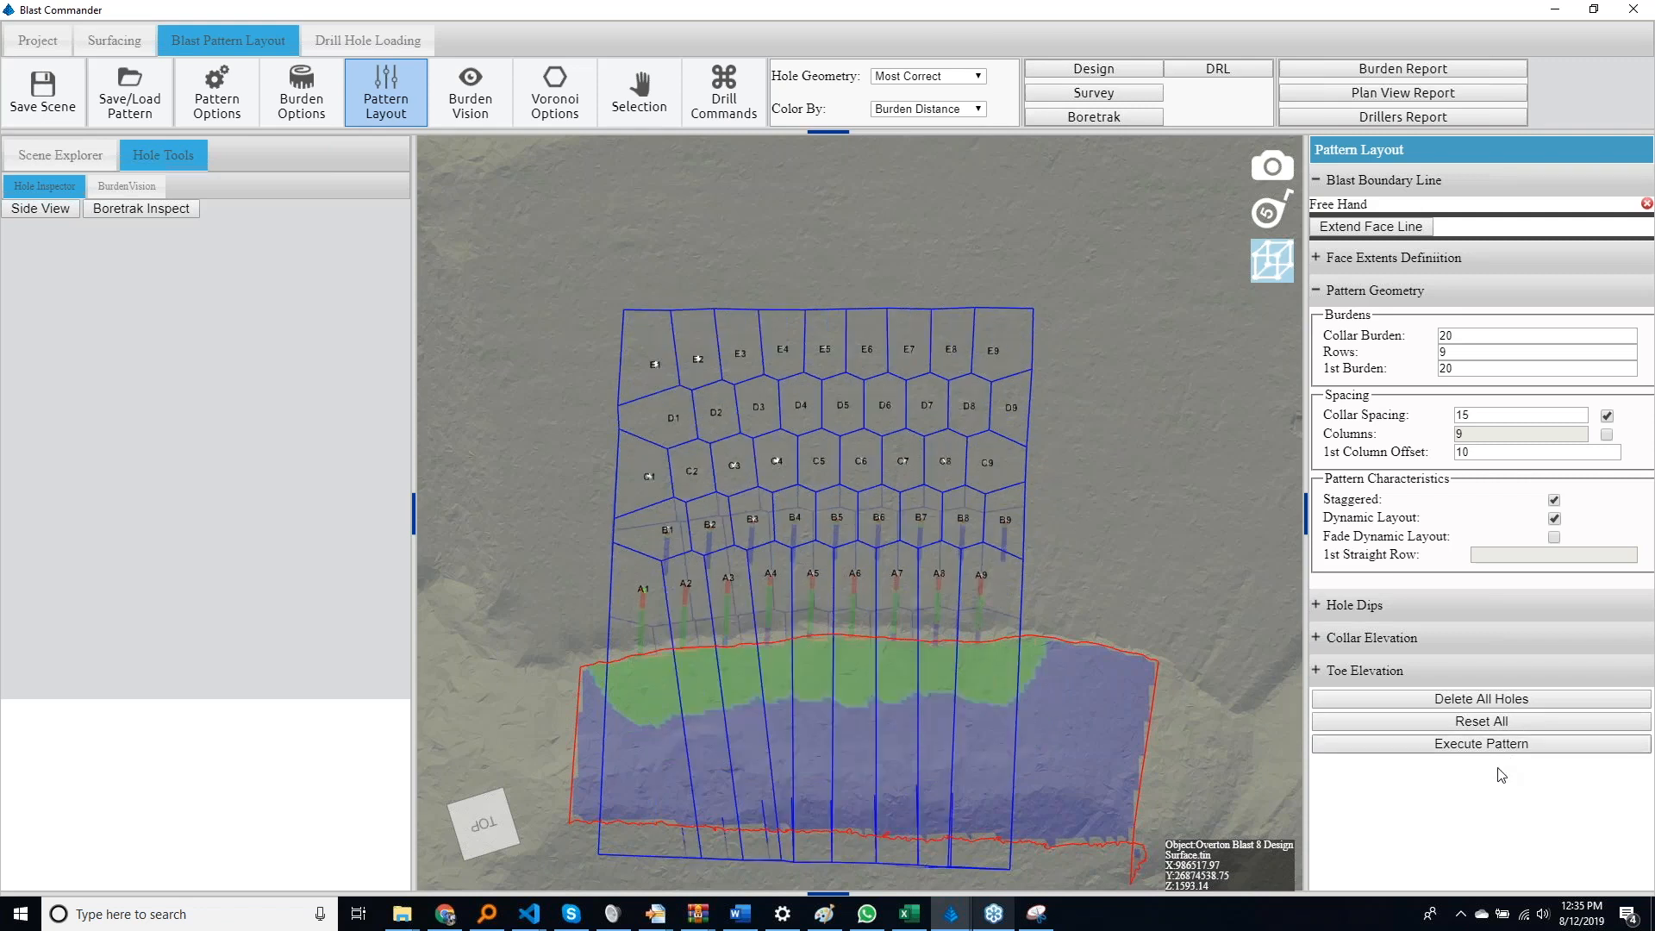
Turn on Fade Dynamic Layout with row 3 as the first straight row, execute the pattern and view it in profile
{"action": "left_click", "coordinate": [1554, 538]}
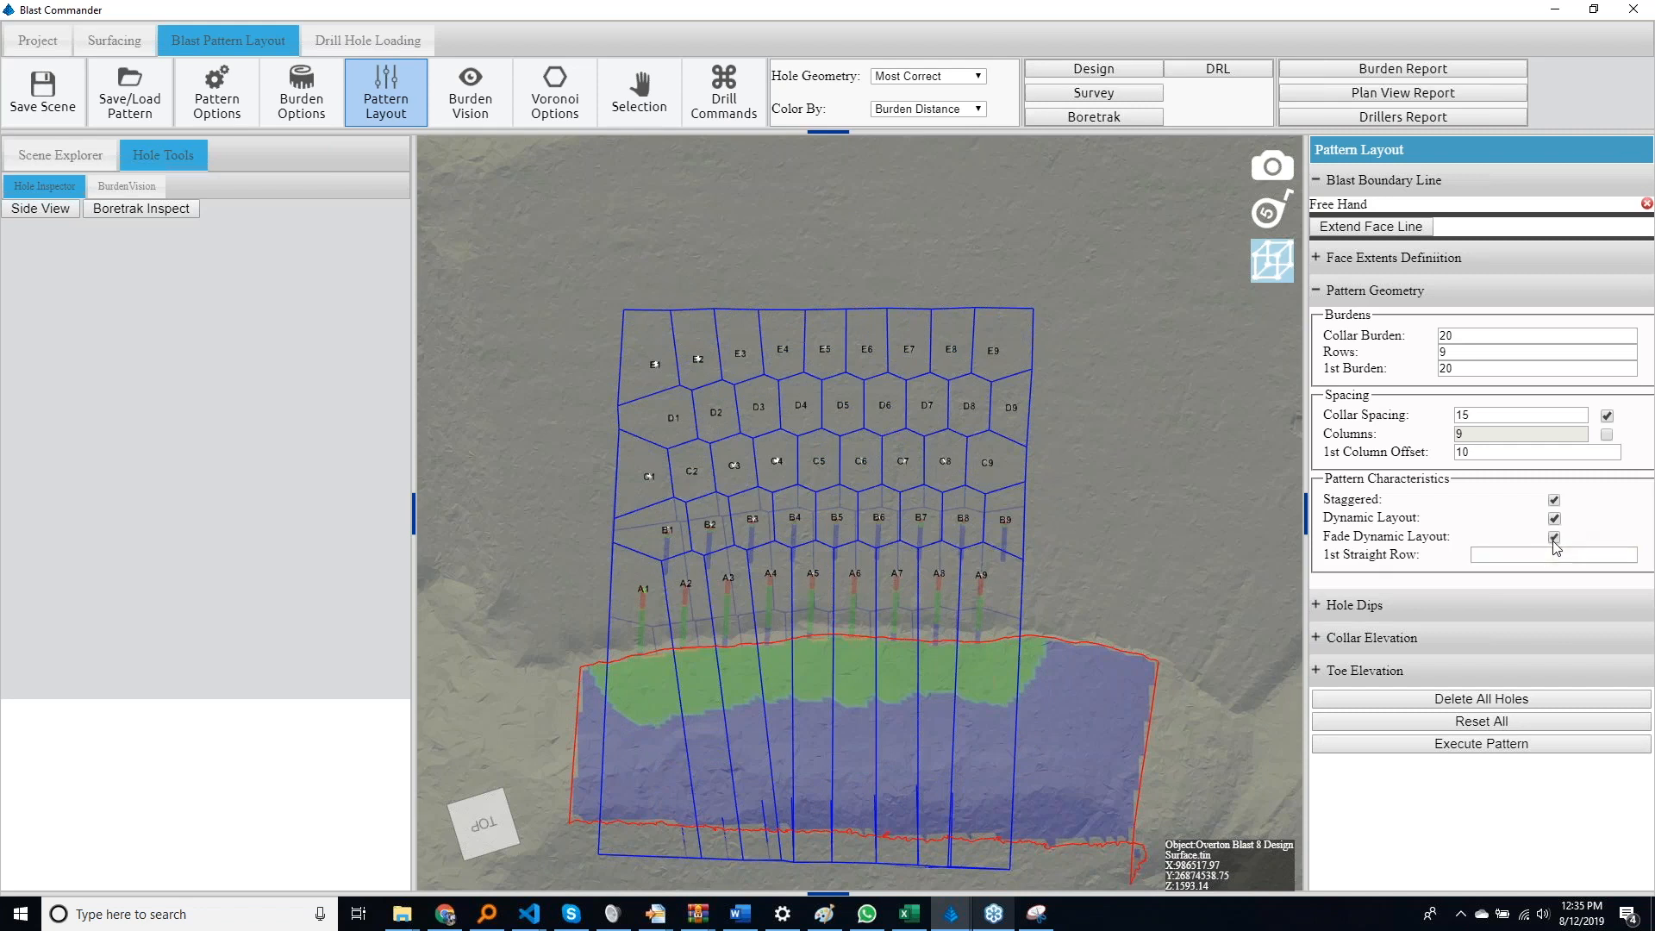
{"action": "left_click", "coordinate": [1535, 556]}
{"action": "left_click", "coordinate": [1471, 747]}
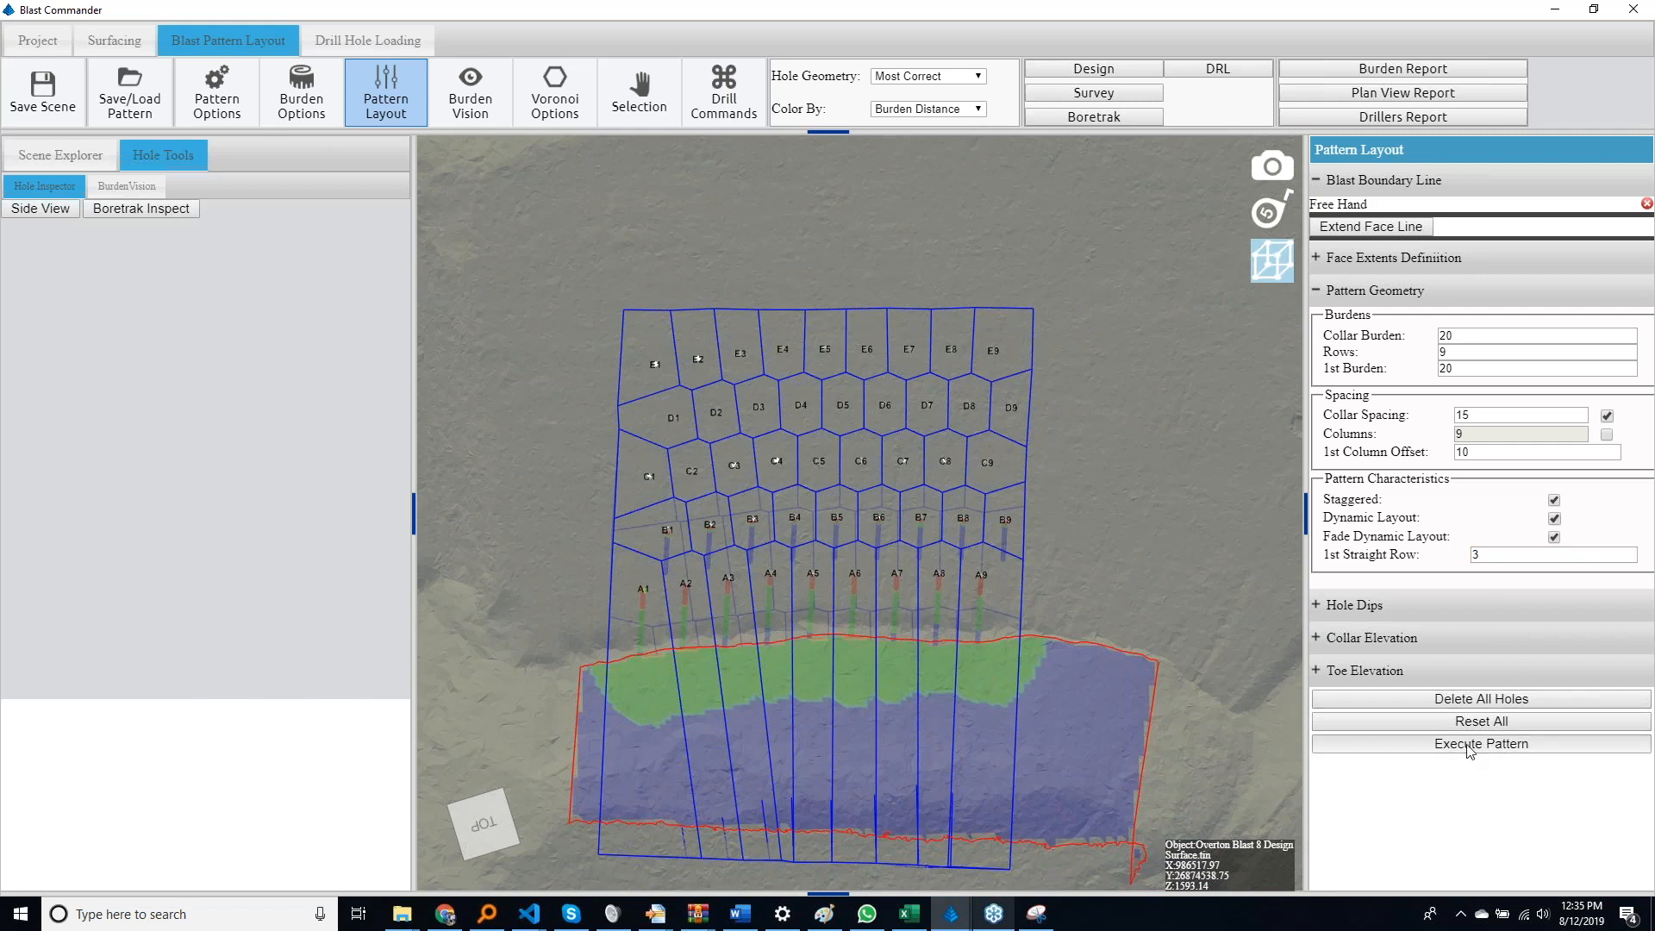
{"action": "left_click", "coordinate": [1471, 747]}
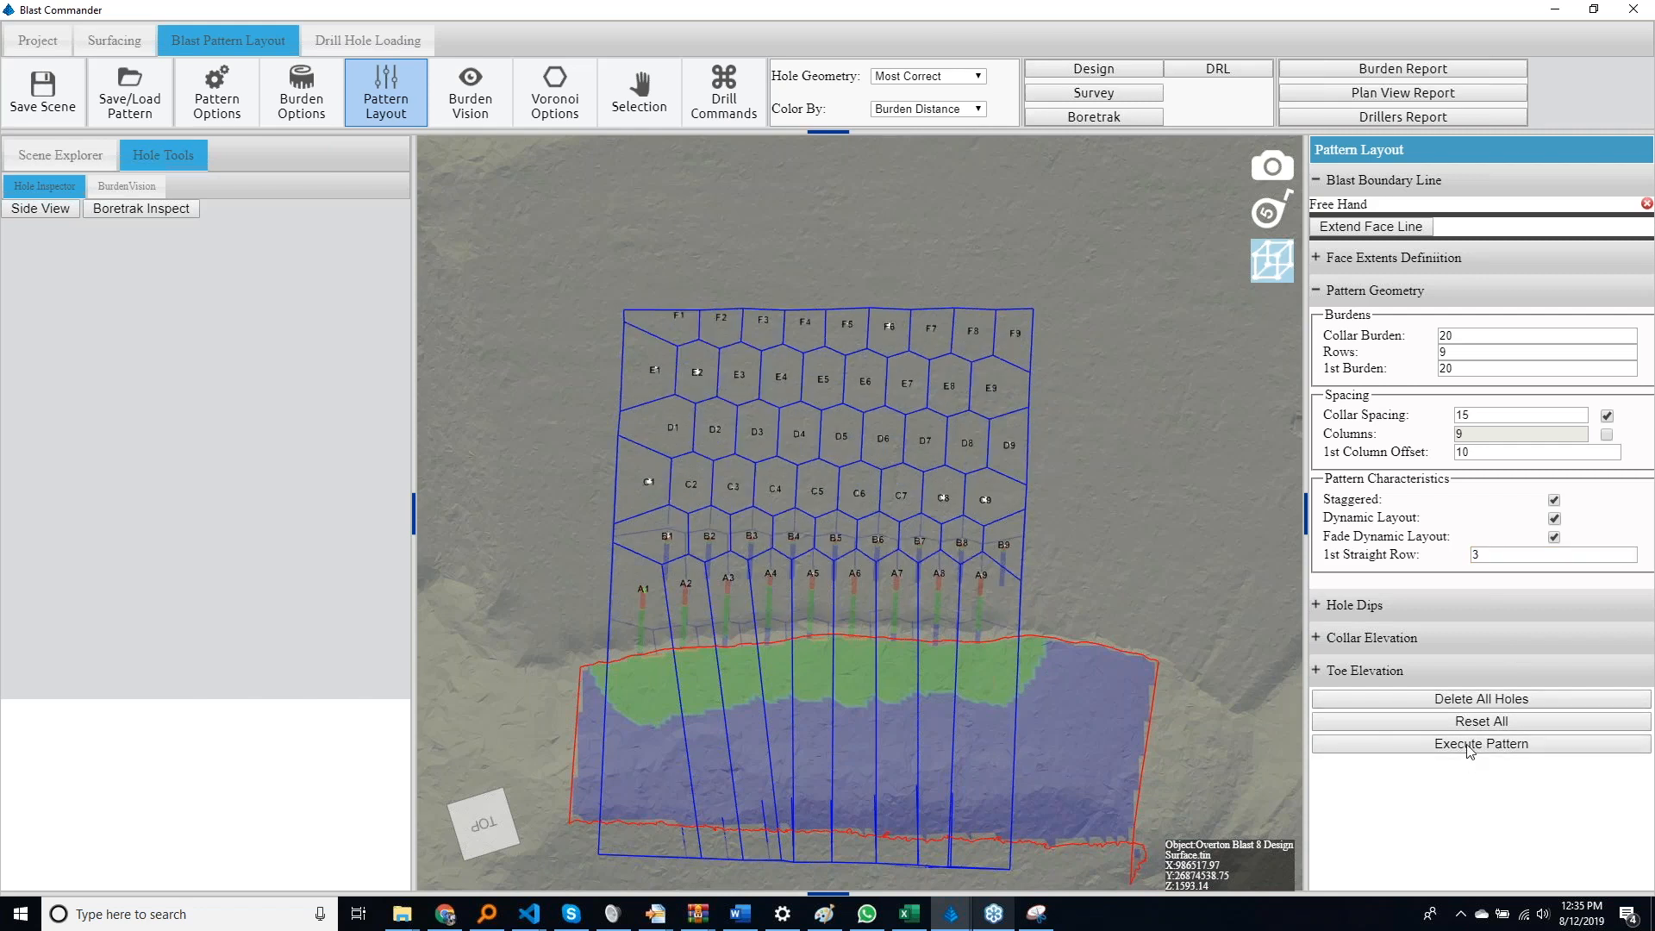
{"action": "middle_click_drag", "start_coordinate": [976, 738], "coordinate": [944, 460]}
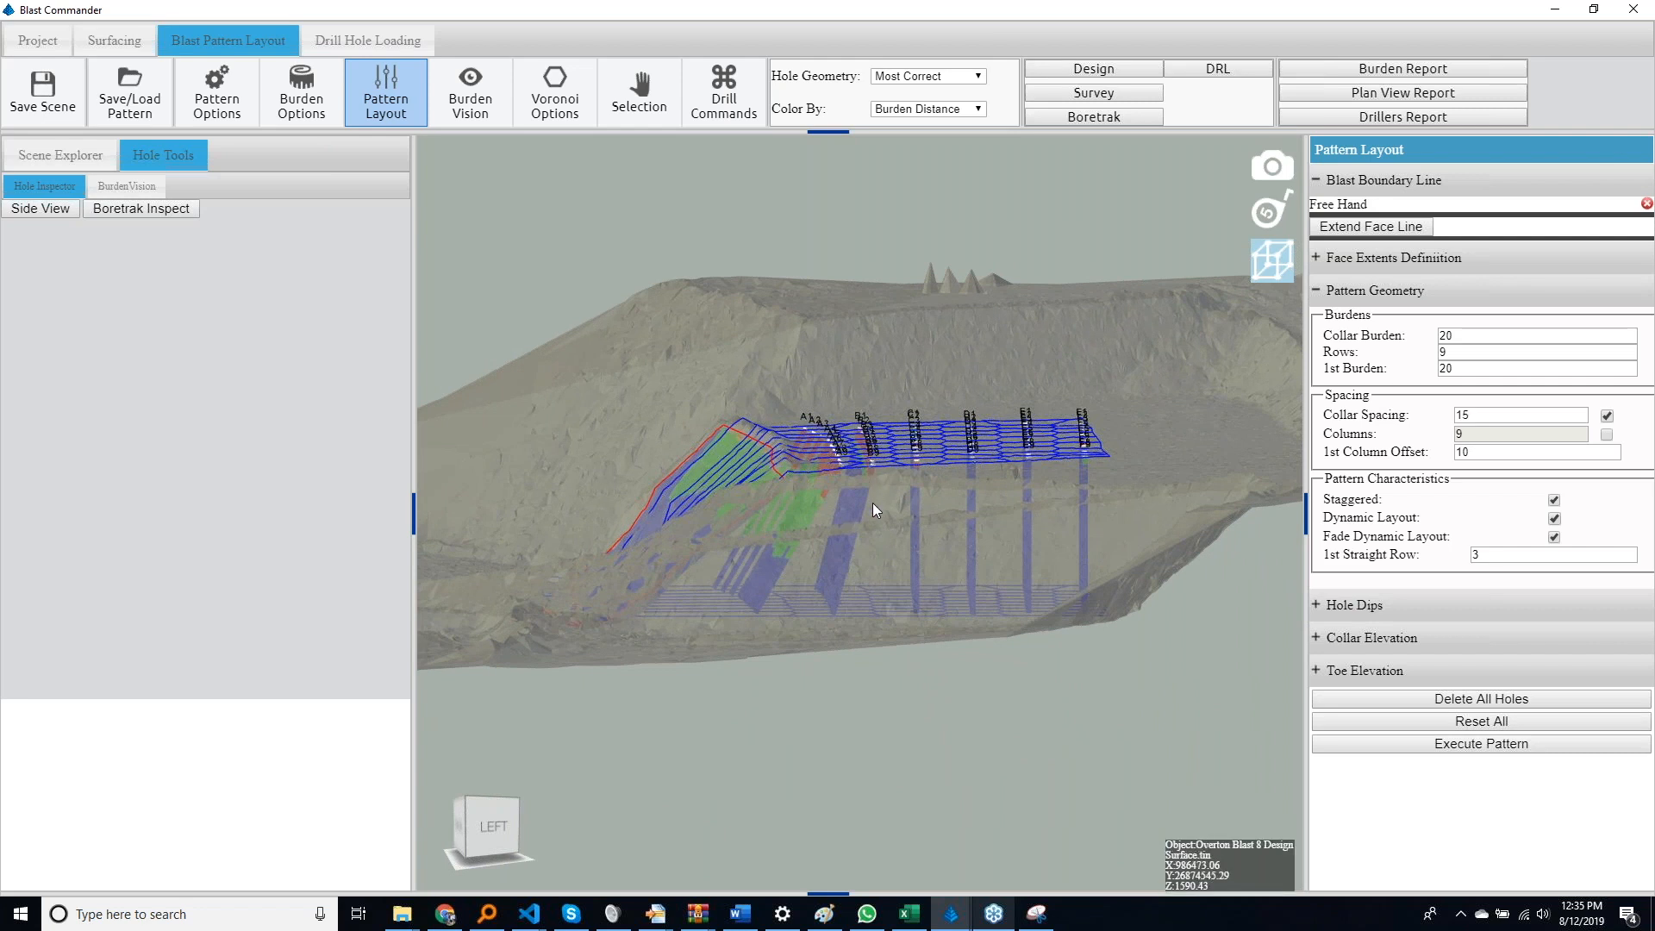
{"action": "middle_click_drag", "start_coordinate": [907, 464], "coordinate": [1115, 697]}
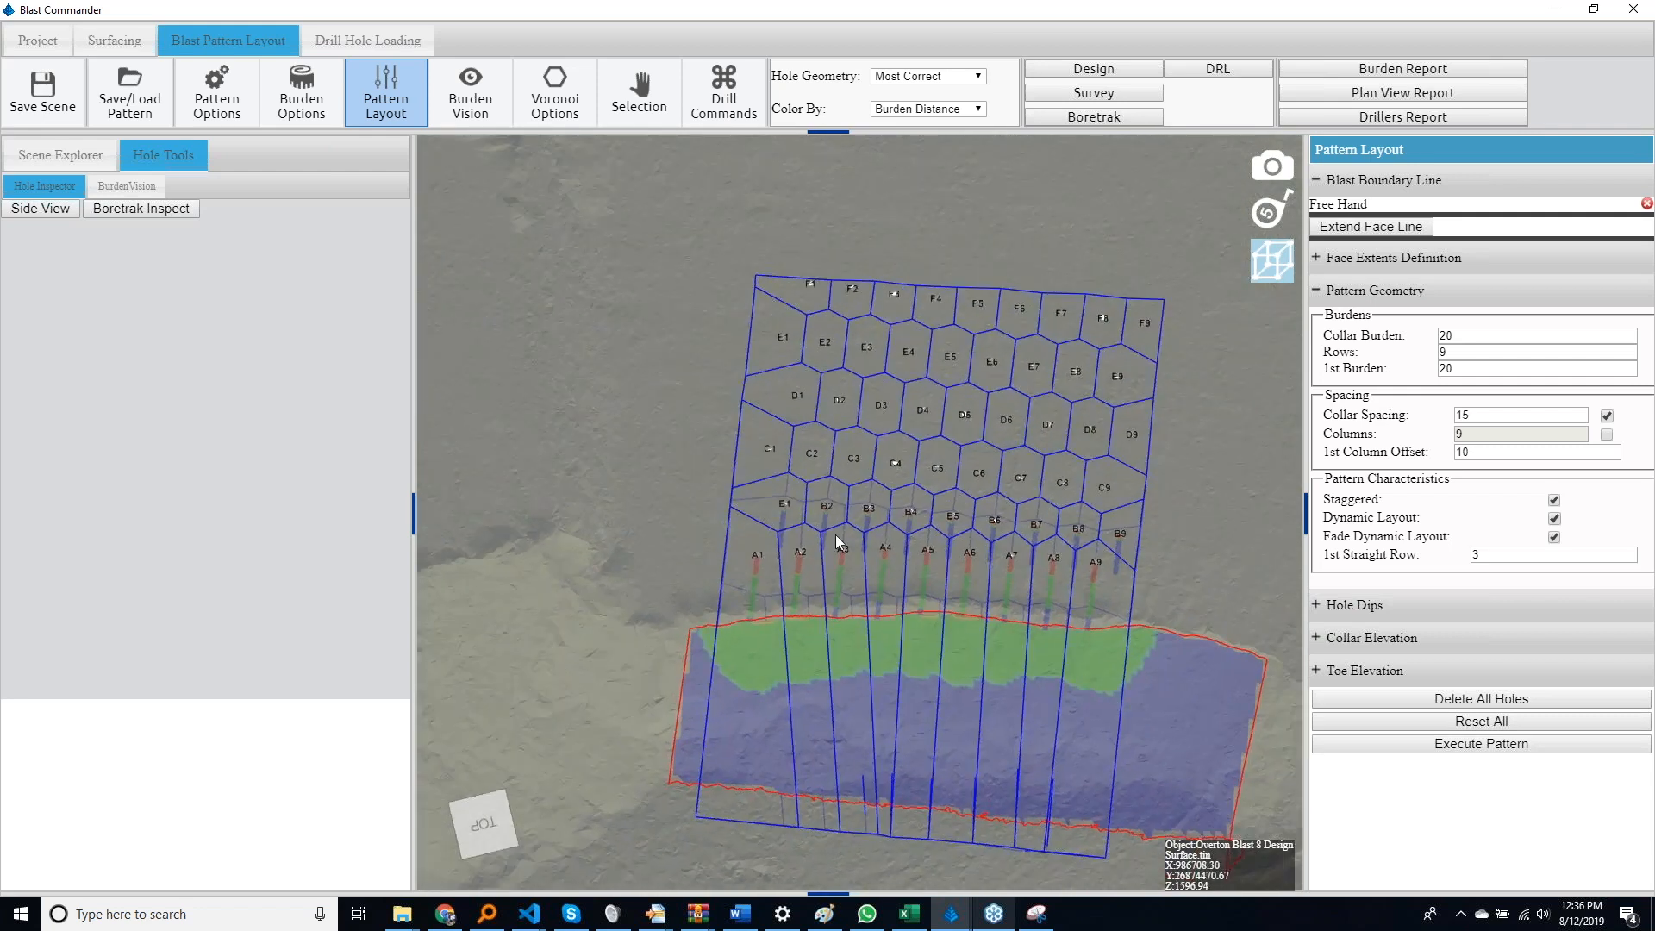
Add a single hole beside D1 at the edge of the pattern and delete it again
{"action": "left_click", "coordinate": [737, 104]}
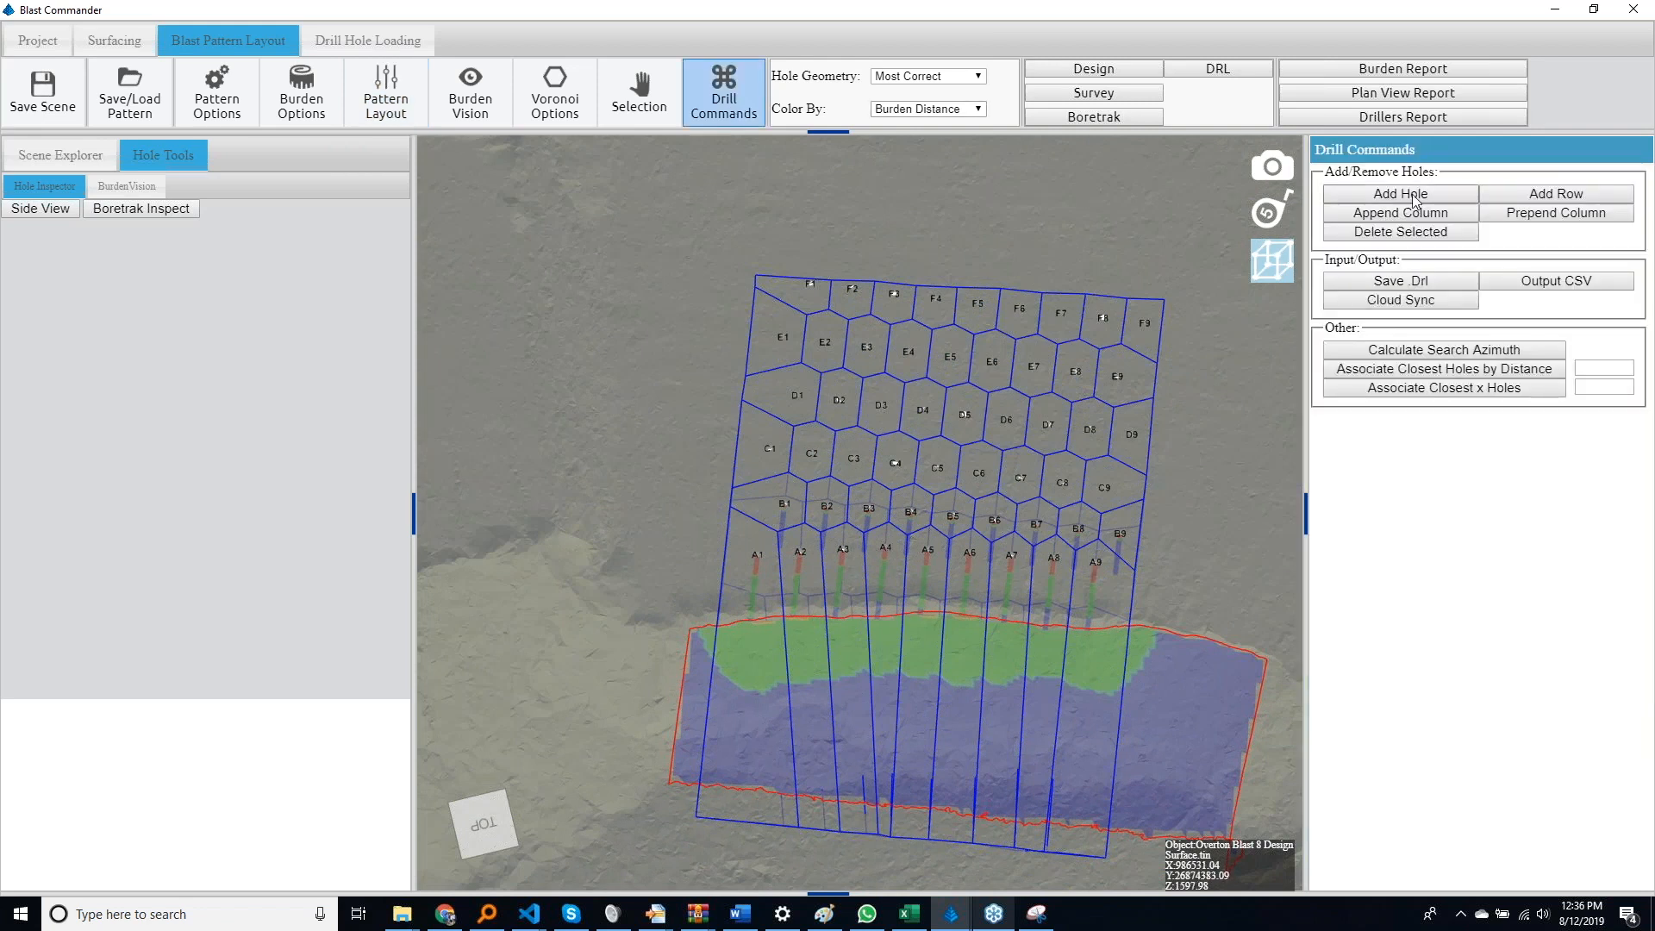
{"action": "left_click", "coordinate": [770, 403]}
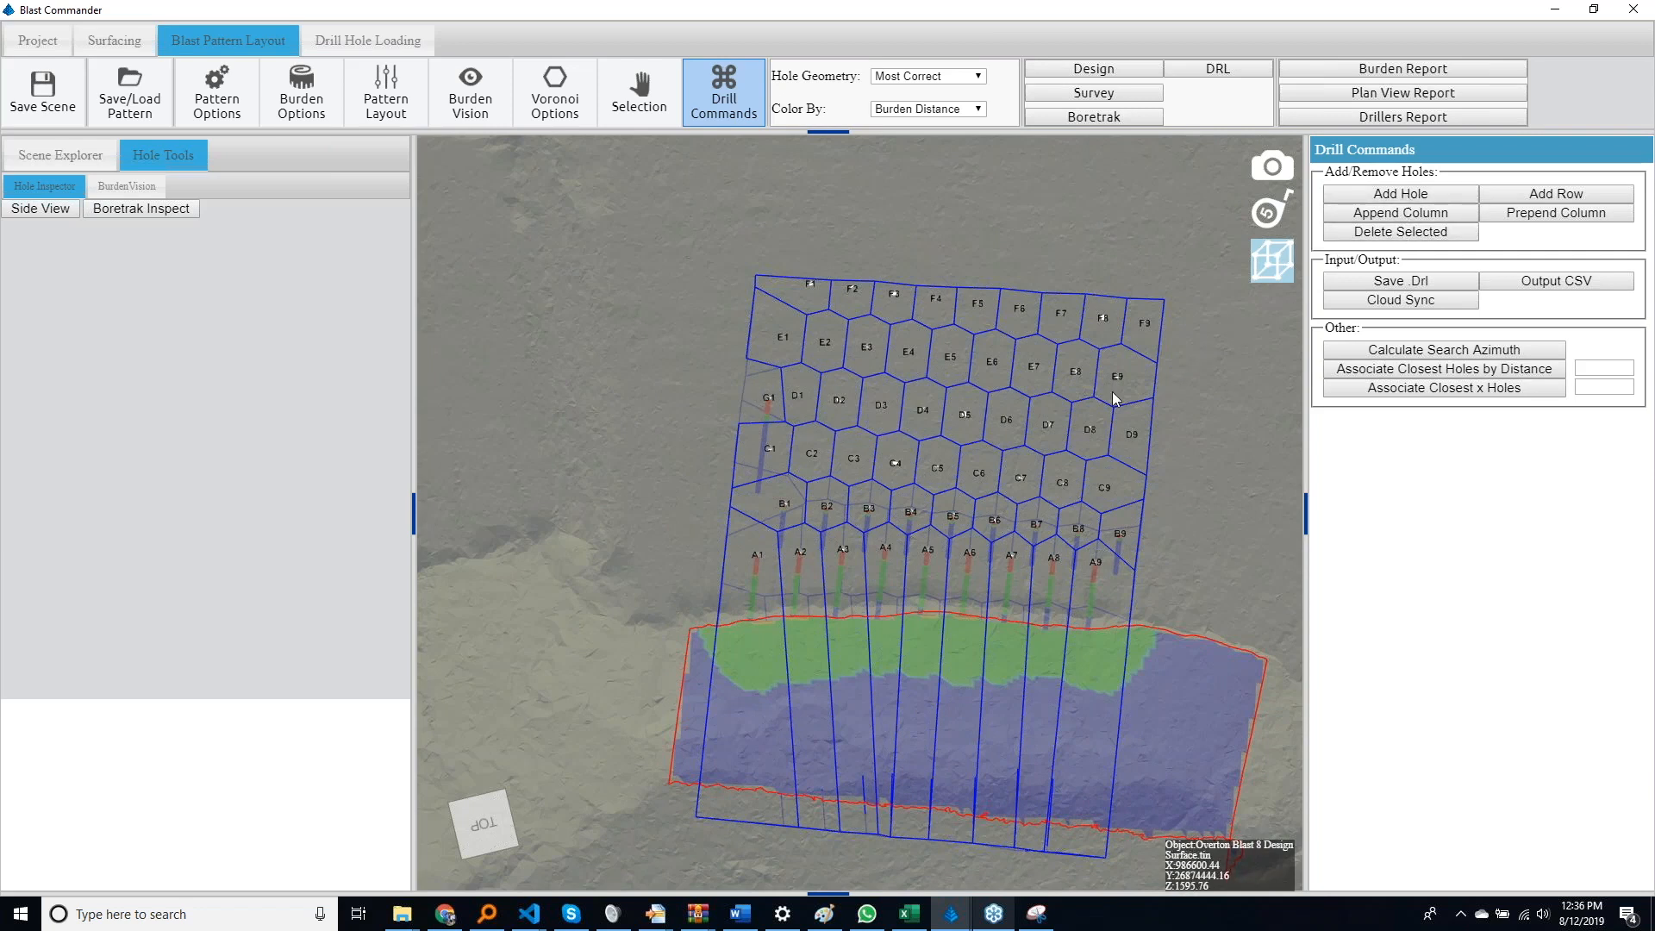
{"action": "left_click", "coordinate": [773, 397]}
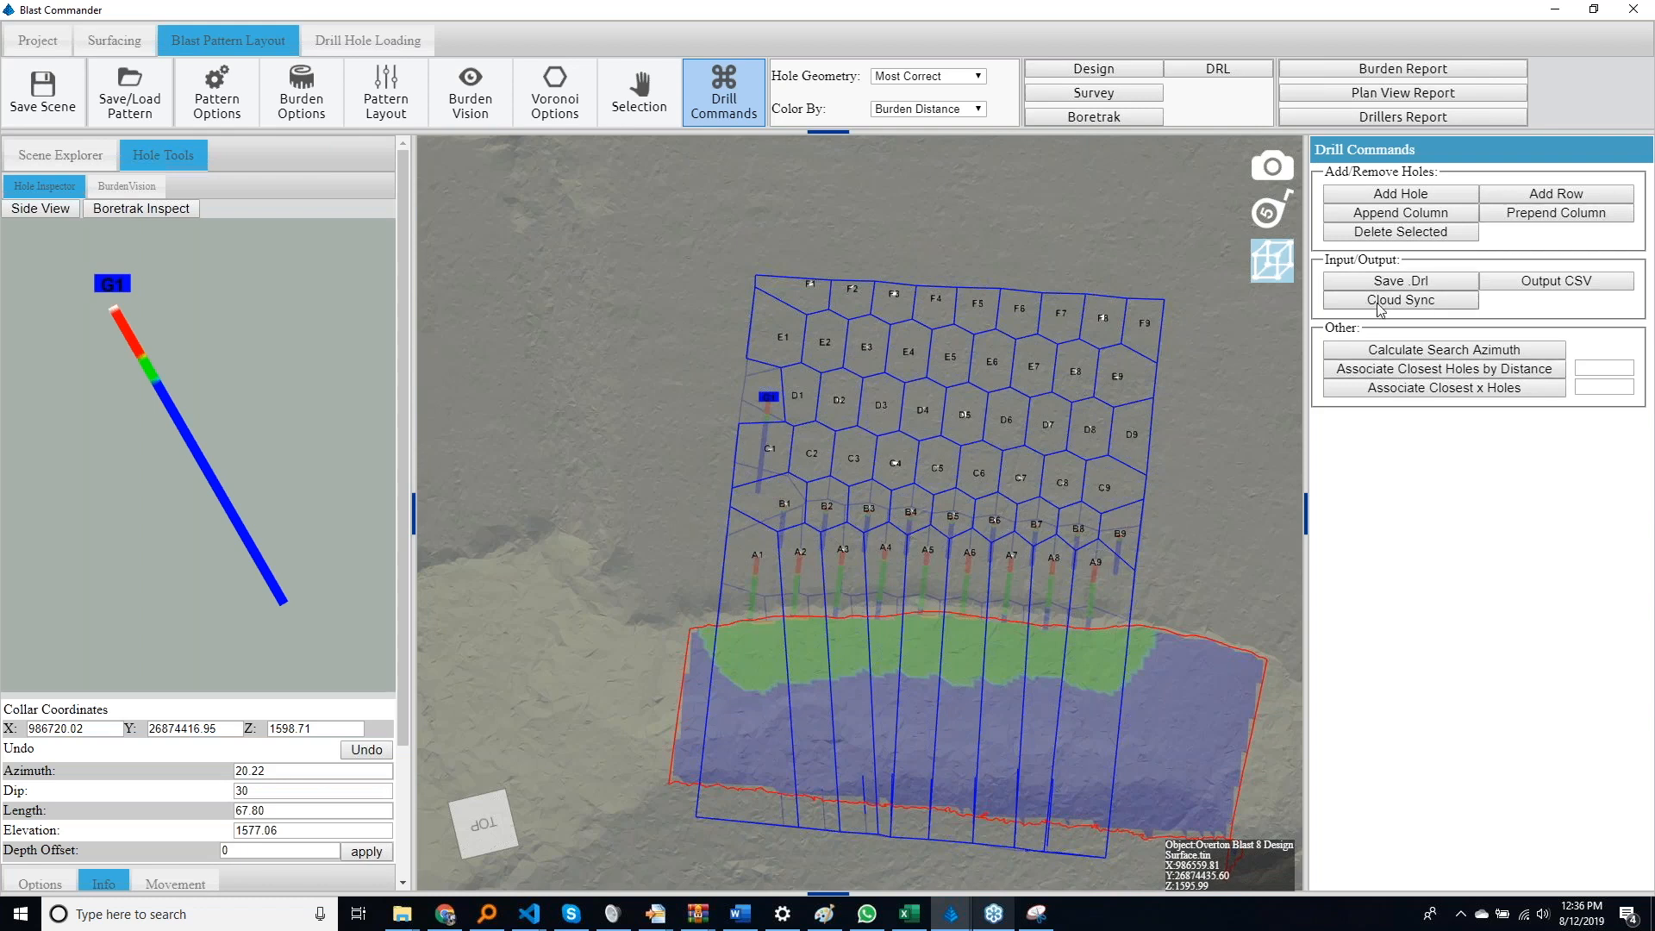
{"action": "left_click", "coordinate": [1414, 234]}
Select hole B8 and nudge its collar position slightly in small increments
{"action": "left_click_drag", "start_coordinate": [1093, 522], "coordinate": [1083, 570]}
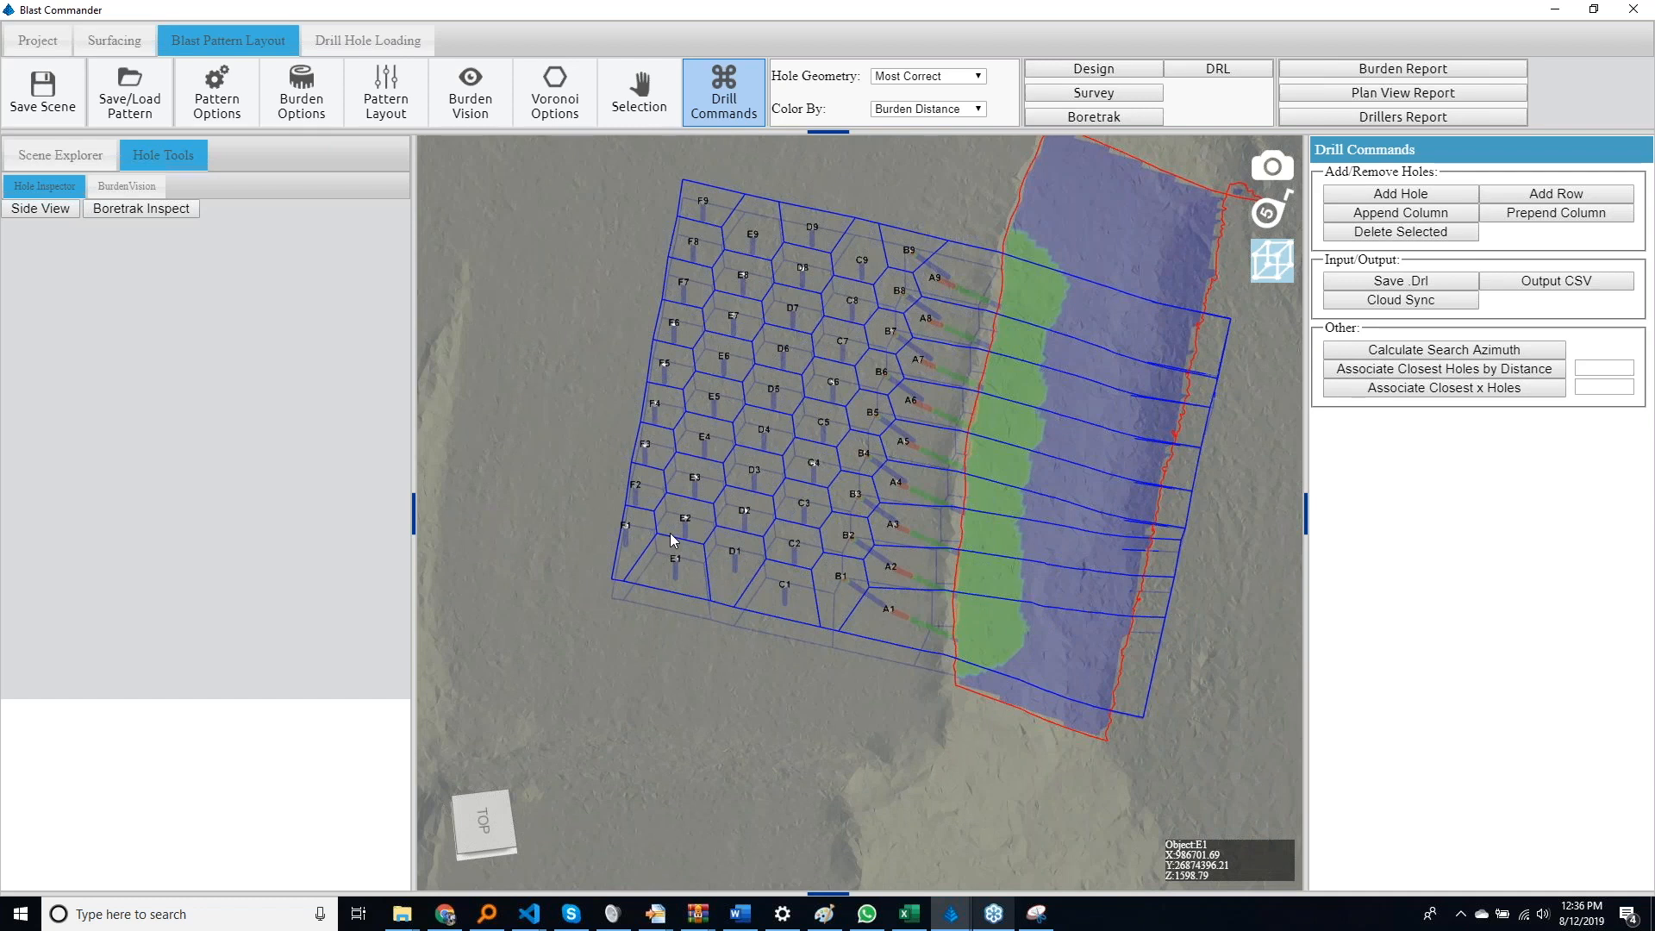
{"action": "left_click", "coordinate": [902, 289]}
{"action": "scroll", "coordinate": [112, 762], "scroll_direction": "down", "scroll_amount": 3}
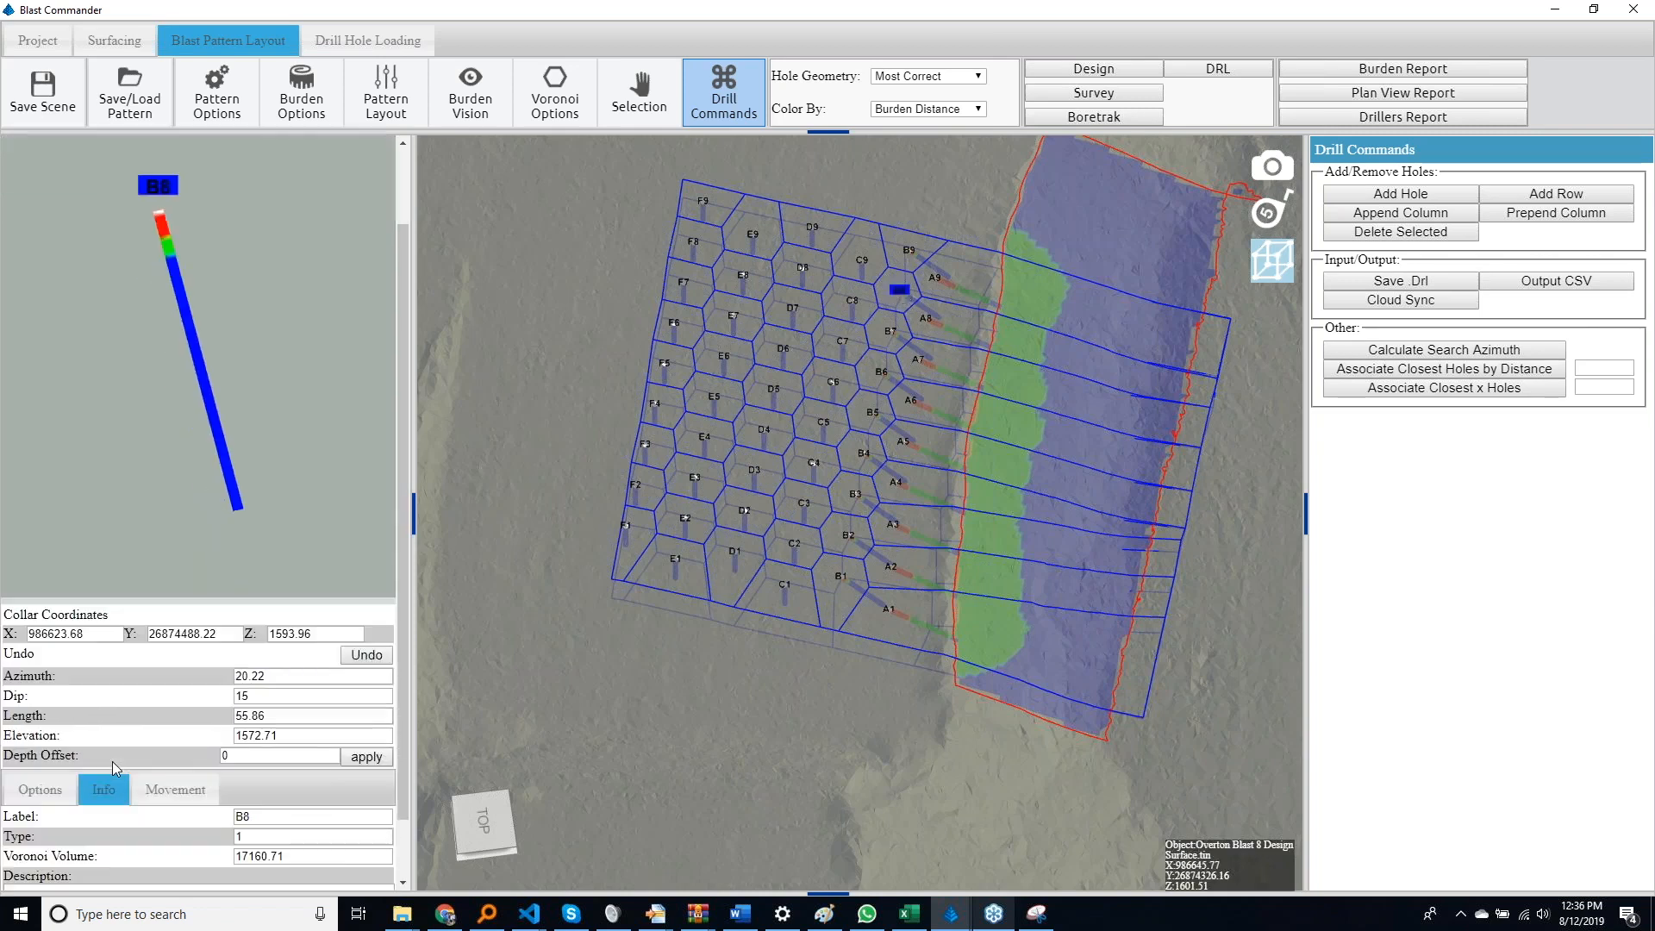
{"action": "scroll", "coordinate": [112, 762], "scroll_direction": "up", "scroll_amount": 1}
{"action": "key", "text": "Up"}
{"action": "key", "text": "Up"}
{"action": "key", "text": "Down"}
{"action": "key", "text": "Down"}
{"action": "key", "text": "Down"}
{"action": "key", "text": "Down"}
{"action": "key", "text": "Down"}
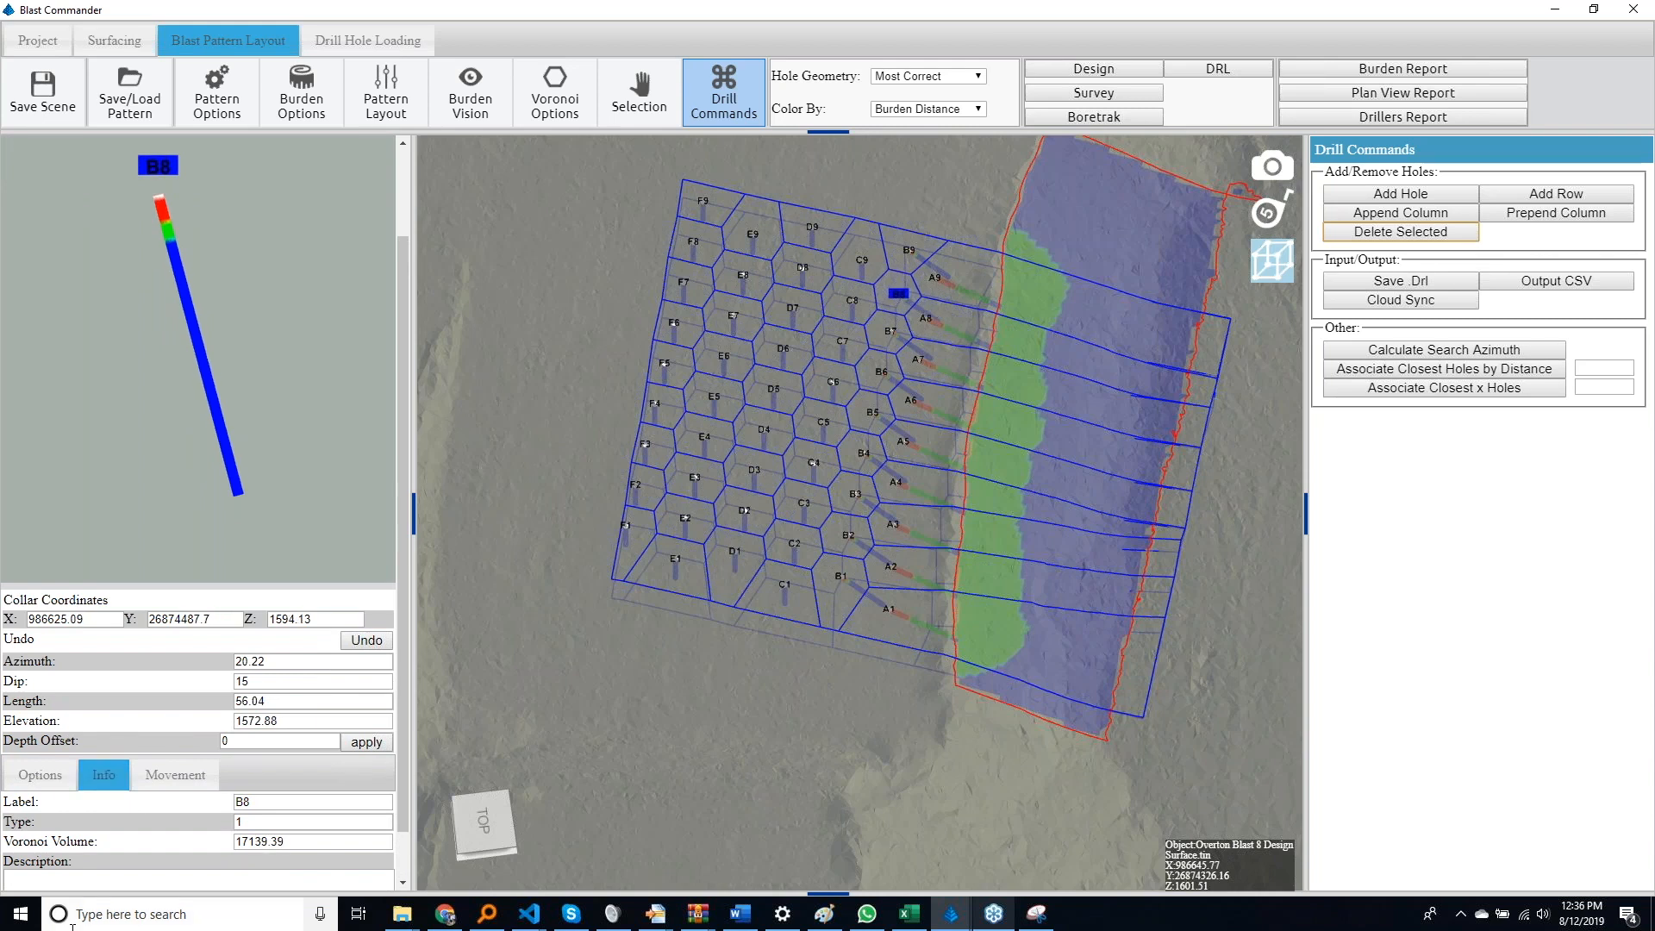
Show collar measurements for hole B8 and set the hole measurement label size to 3
{"action": "left_click", "coordinate": [48, 775]}
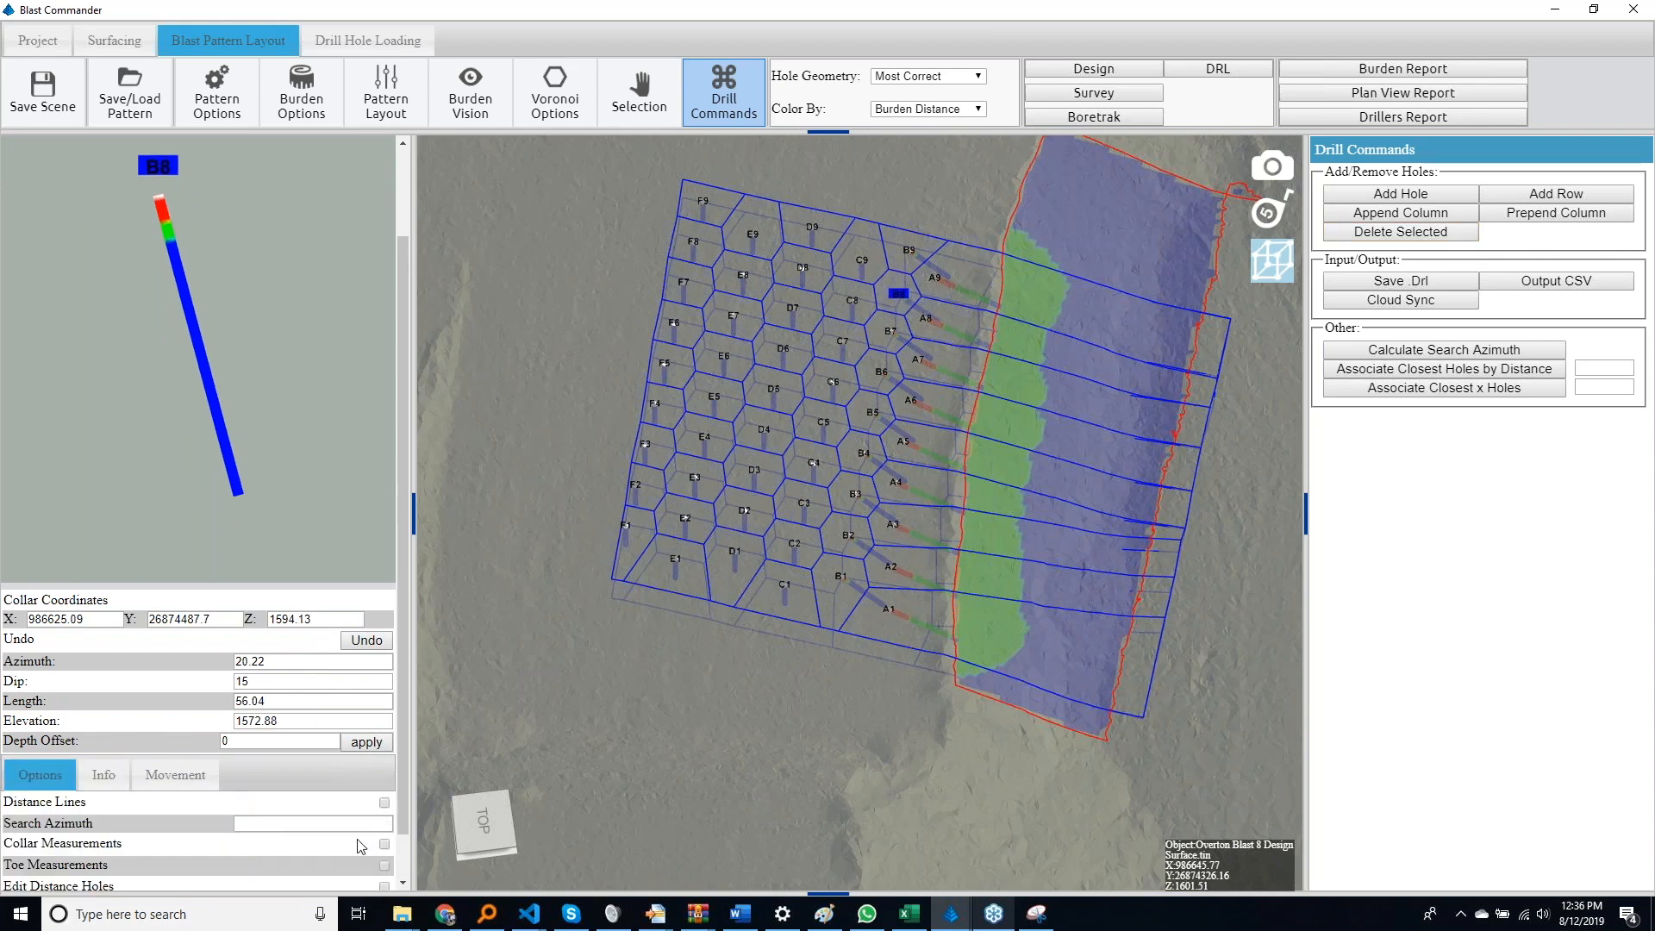
{"action": "left_click", "coordinate": [384, 844]}
{"action": "left_click", "coordinate": [223, 97]}
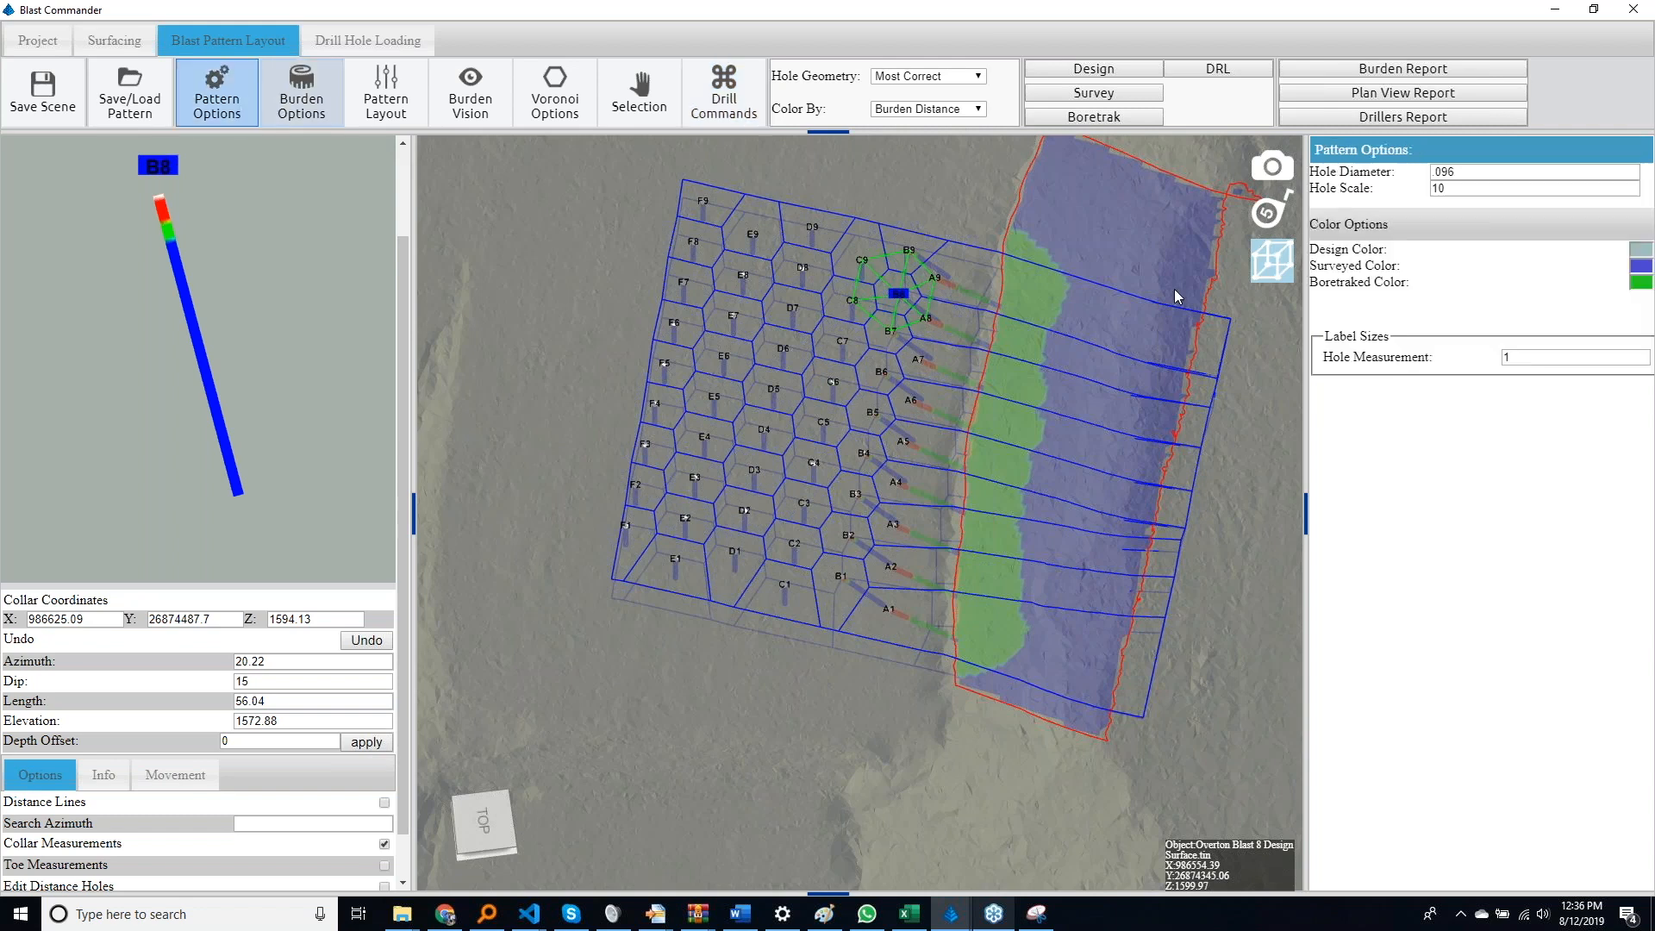
{"action": "left_click", "coordinate": [1509, 356]}
{"action": "type", "text": "3"}
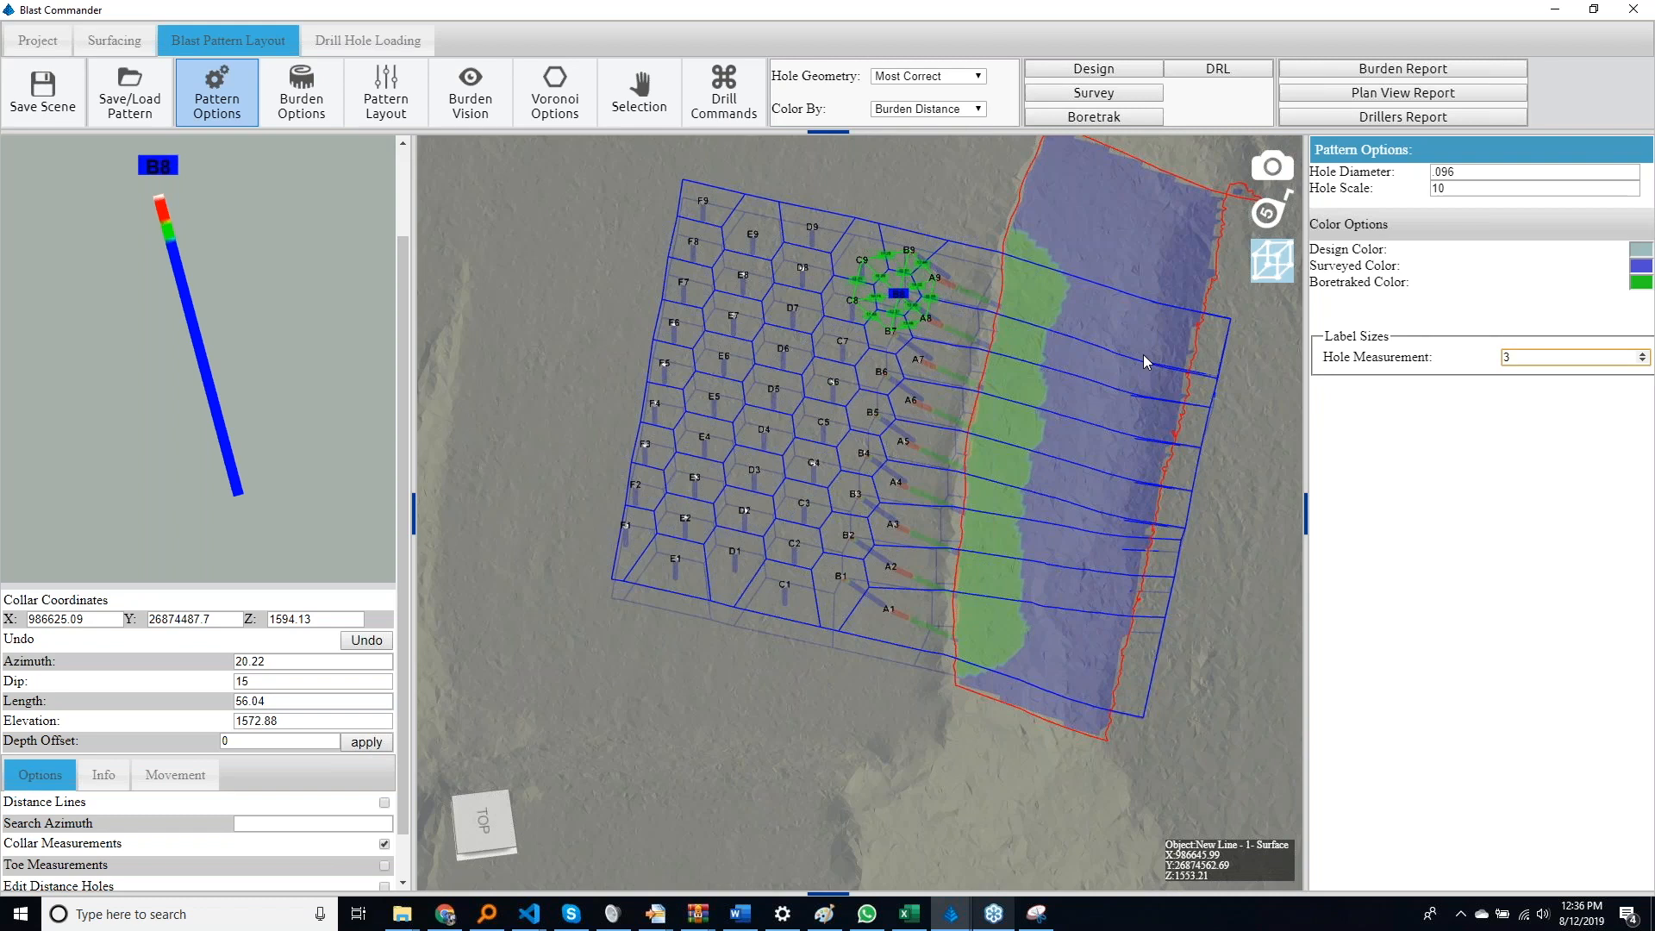
Set the hole measurement label size to 4 and nudge hole B8's collar slightly toward row A
{"action": "scroll", "coordinate": [1141, 359], "scroll_direction": "up", "scroll_amount": 1}
{"action": "scroll", "coordinate": [1141, 360], "scroll_direction": "up", "scroll_amount": 5}
{"action": "left_click_drag", "start_coordinate": [1141, 390], "coordinate": [1007, 626]}
{"action": "right_click_drag", "start_coordinate": [1007, 626], "coordinate": [588, 628]}
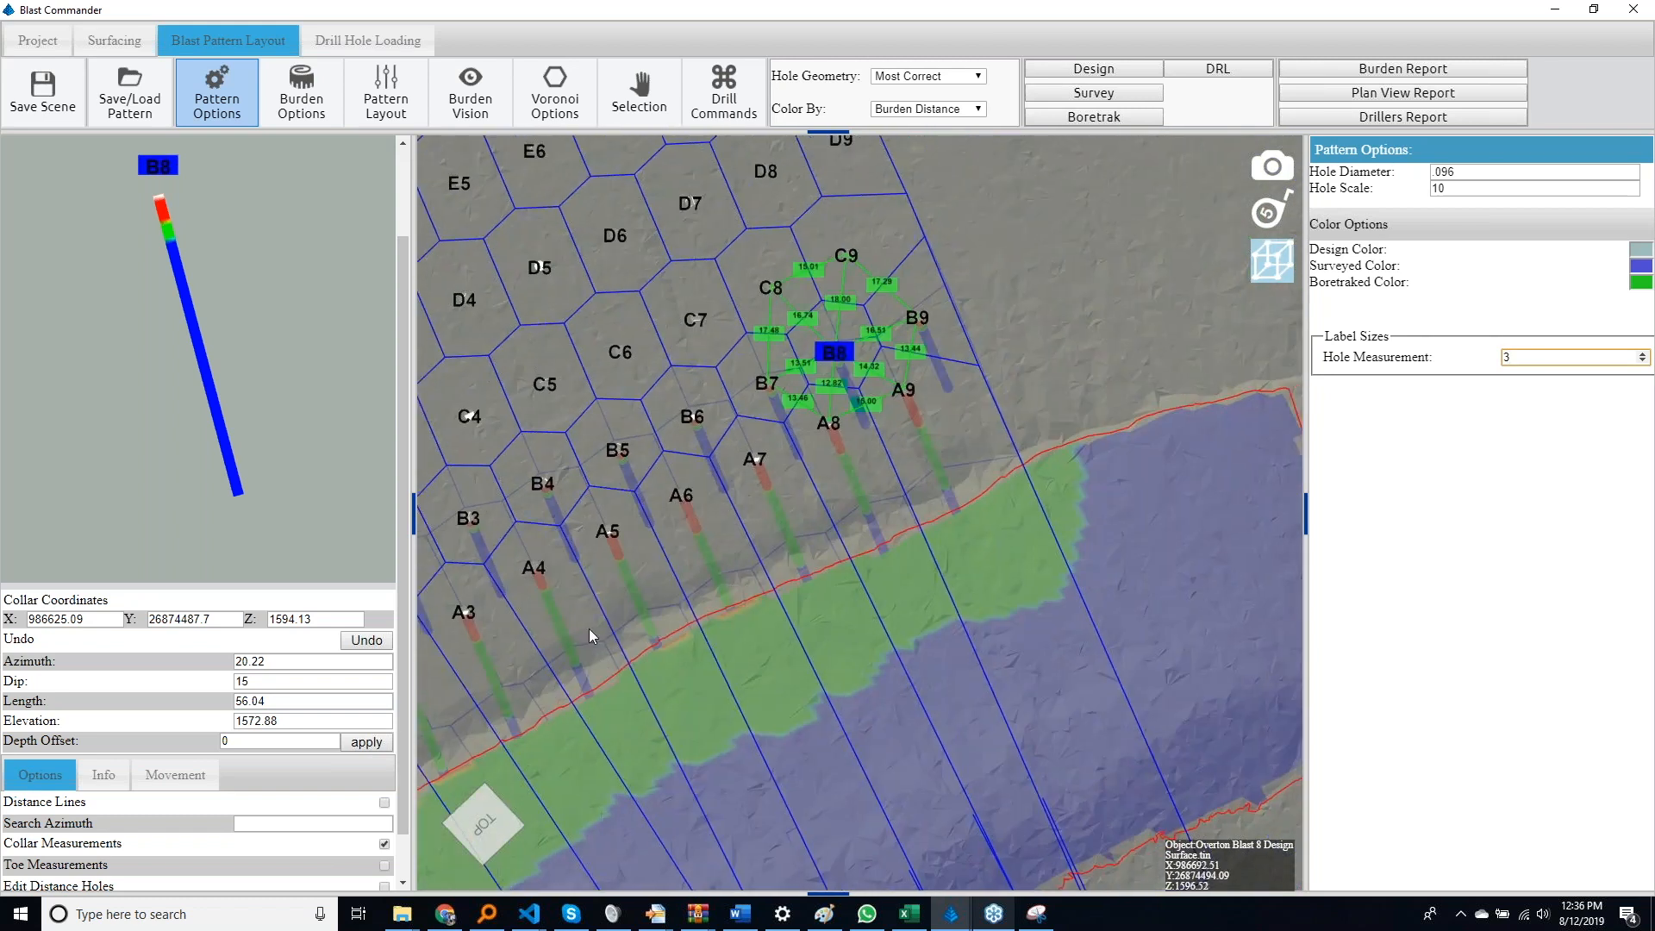
{"action": "left_click_drag", "start_coordinate": [588, 629], "coordinate": [545, 647]}
{"action": "key", "text": "Down"}
{"action": "key", "text": "Down"}
{"action": "key", "text": "Up"}
{"action": "key", "text": "Up"}
{"action": "key", "text": "Up"}
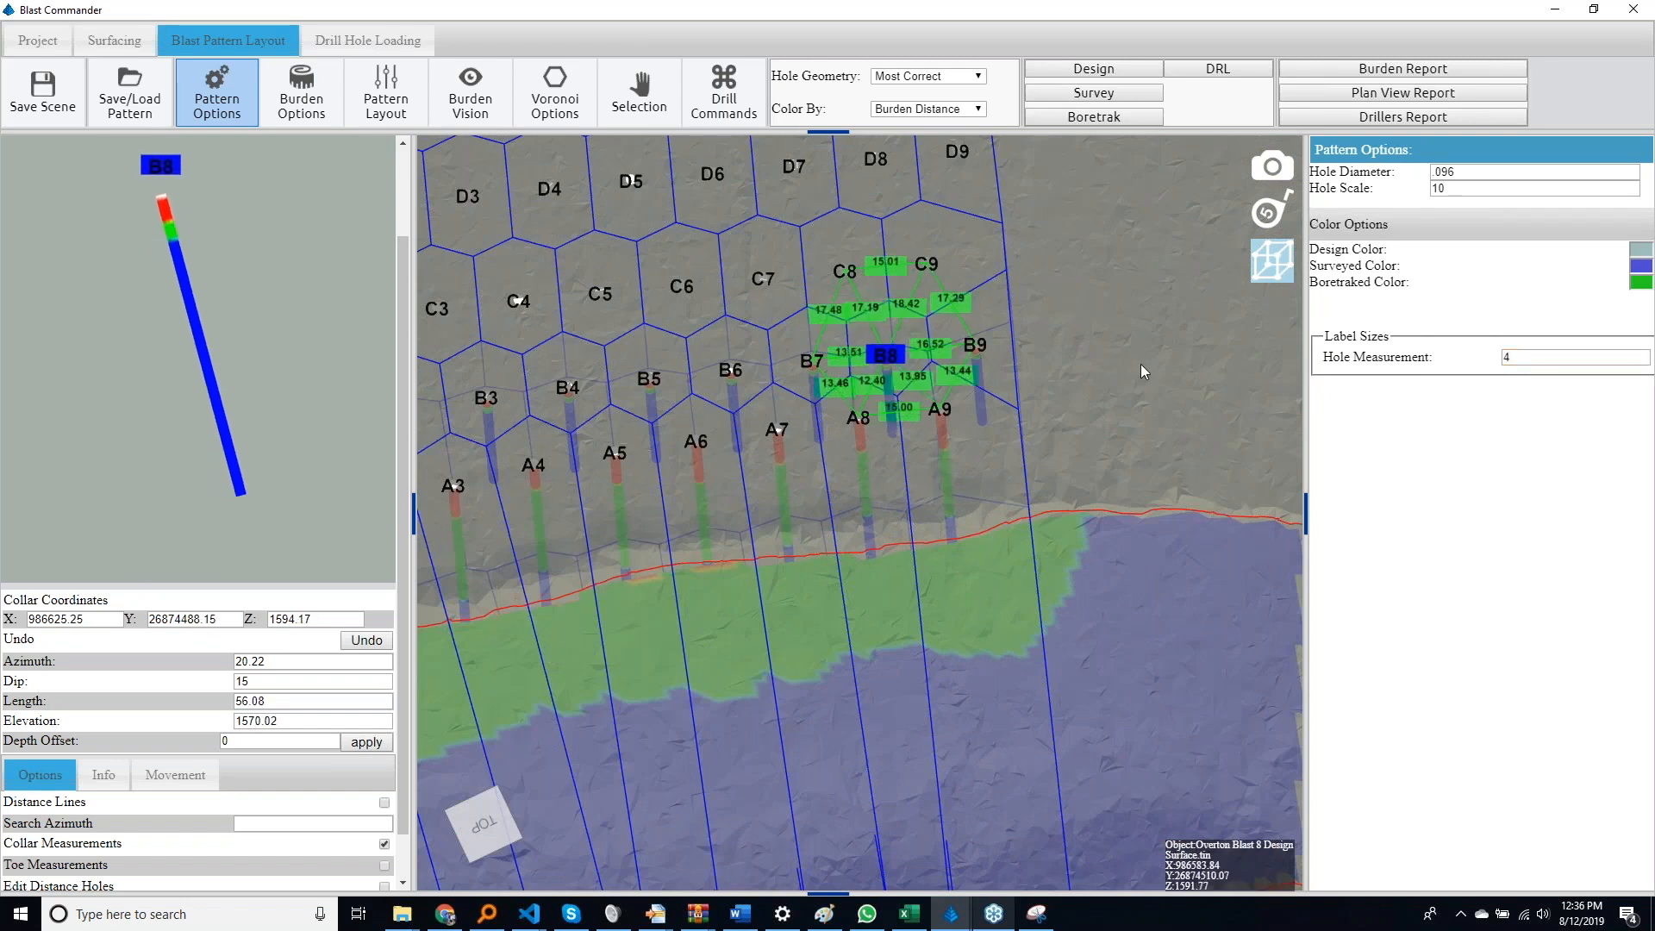
Nudge hole B8's collar back toward row C and fine-tune it sideways between B7 and B9
{"action": "key", "text": "Up"}
{"action": "key", "text": "Up"}
{"action": "key", "text": "Up"}
{"action": "key", "text": "Up"}
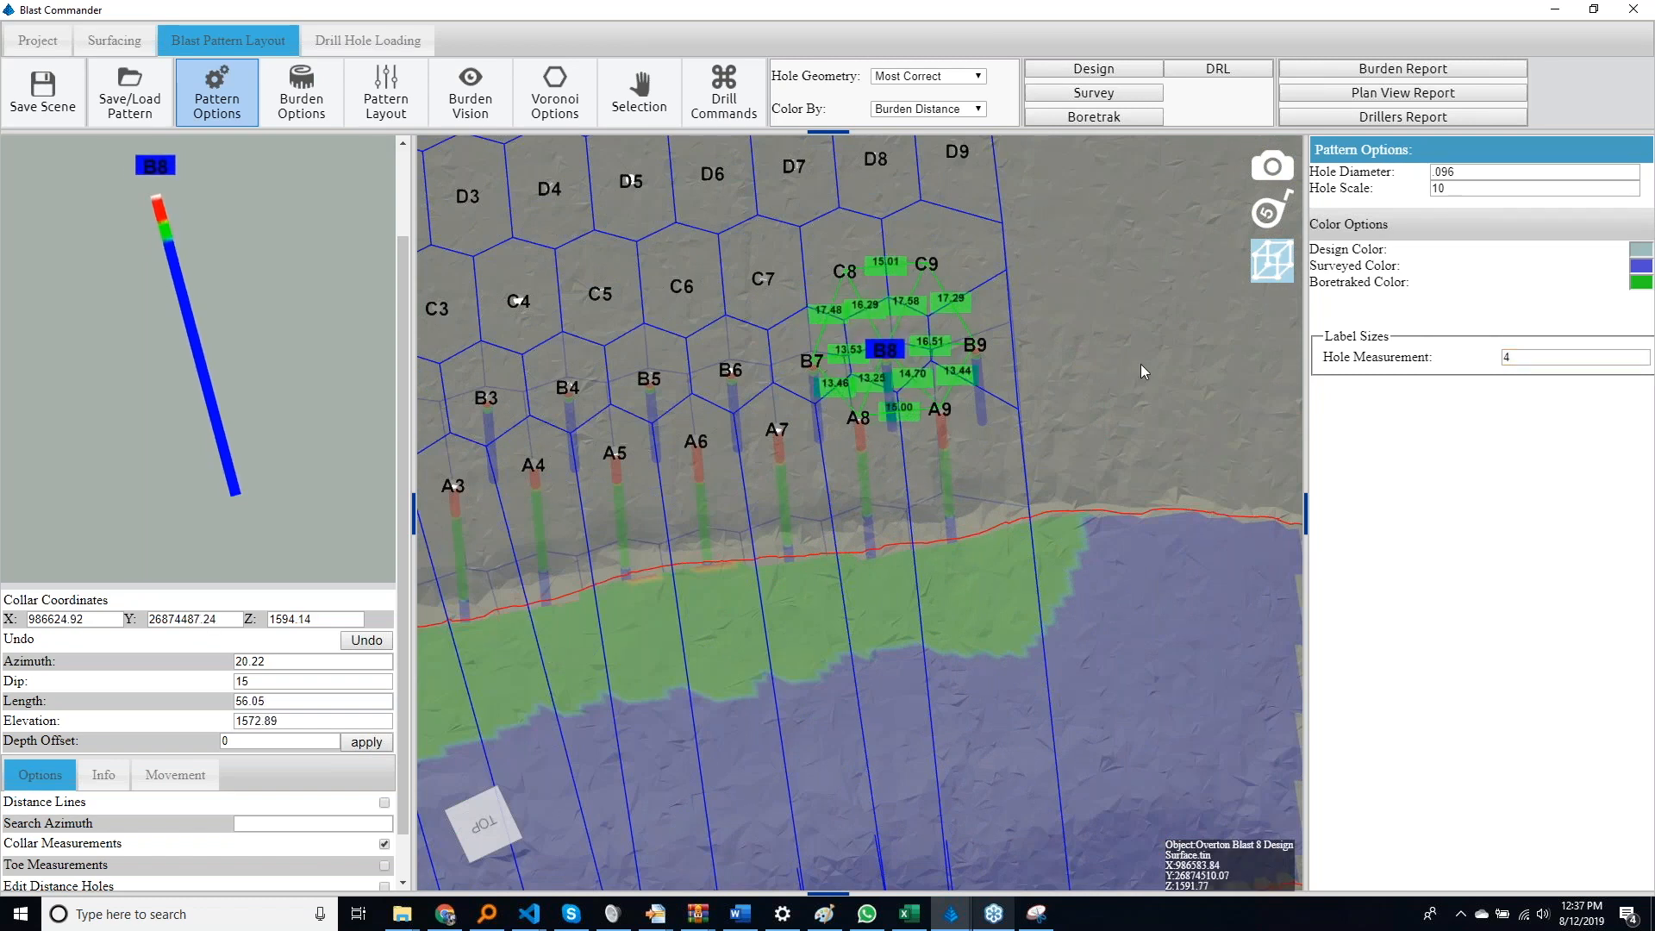
{"action": "key", "text": "Left"}
{"action": "key", "text": "Left"}
{"action": "key", "text": "Left"}
{"action": "key", "text": "Left"}
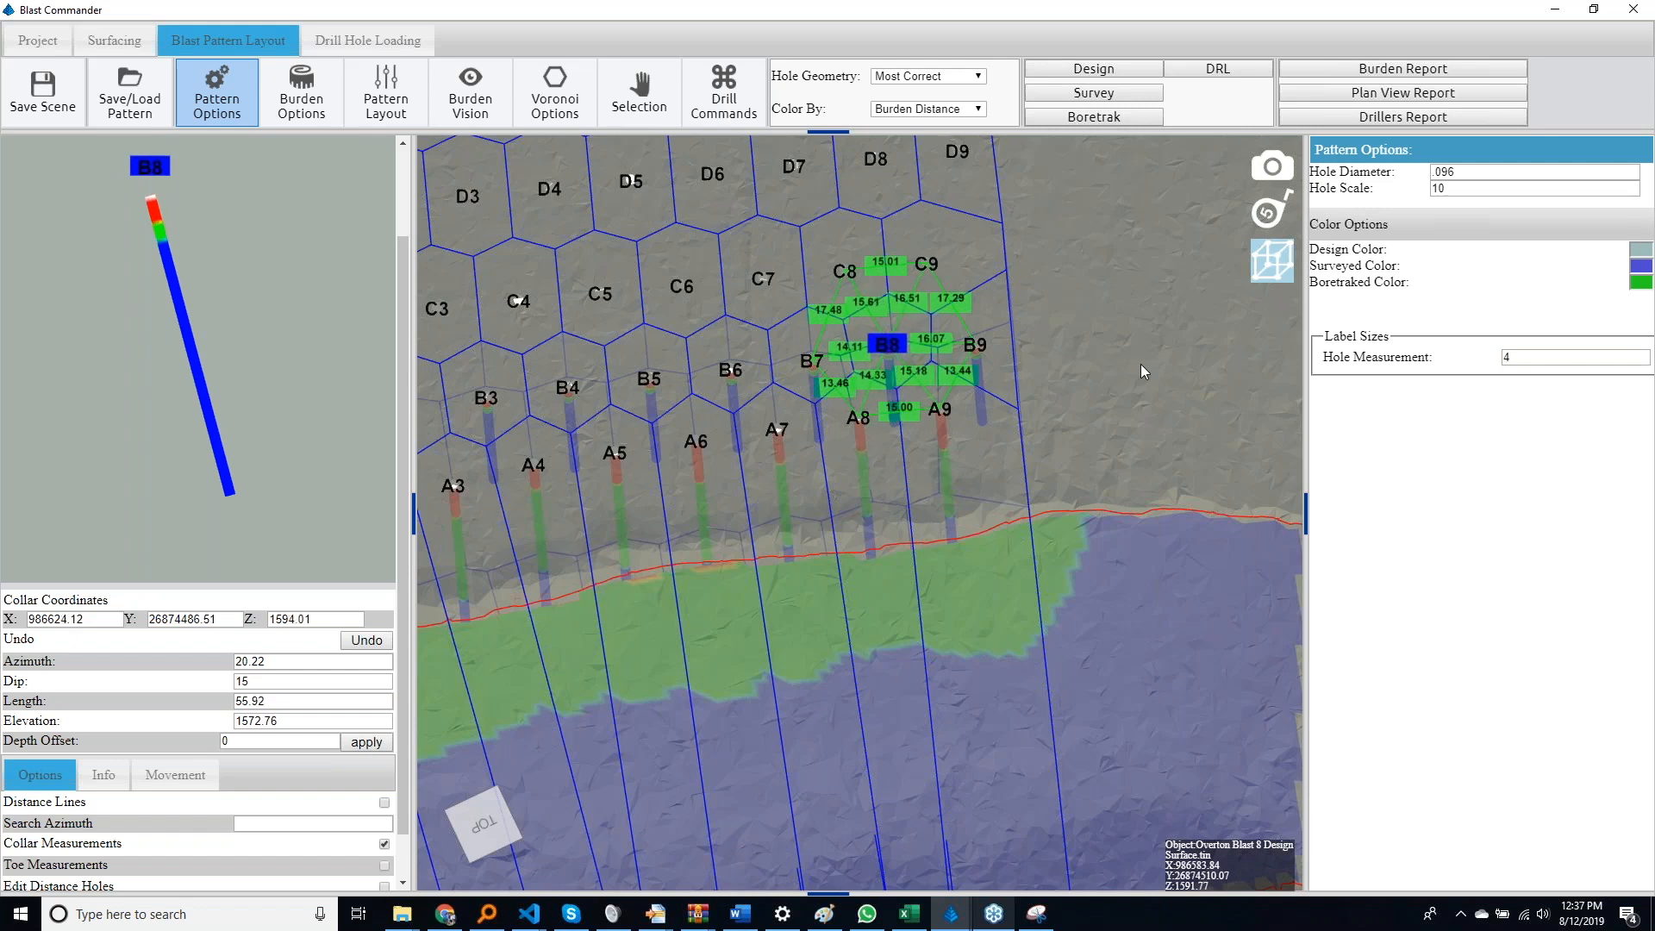
{"action": "key", "text": "Right"}
{"action": "key", "text": "Right"}
{"action": "key", "text": "Right"}
Select hole A7 and nudge its collar toward the free face
{"action": "left_click", "coordinate": [783, 452]}
{"action": "key", "text": "Down"}
{"action": "key", "text": "Down"}
{"action": "key", "text": "Down"}
{"action": "key", "text": "Down"}
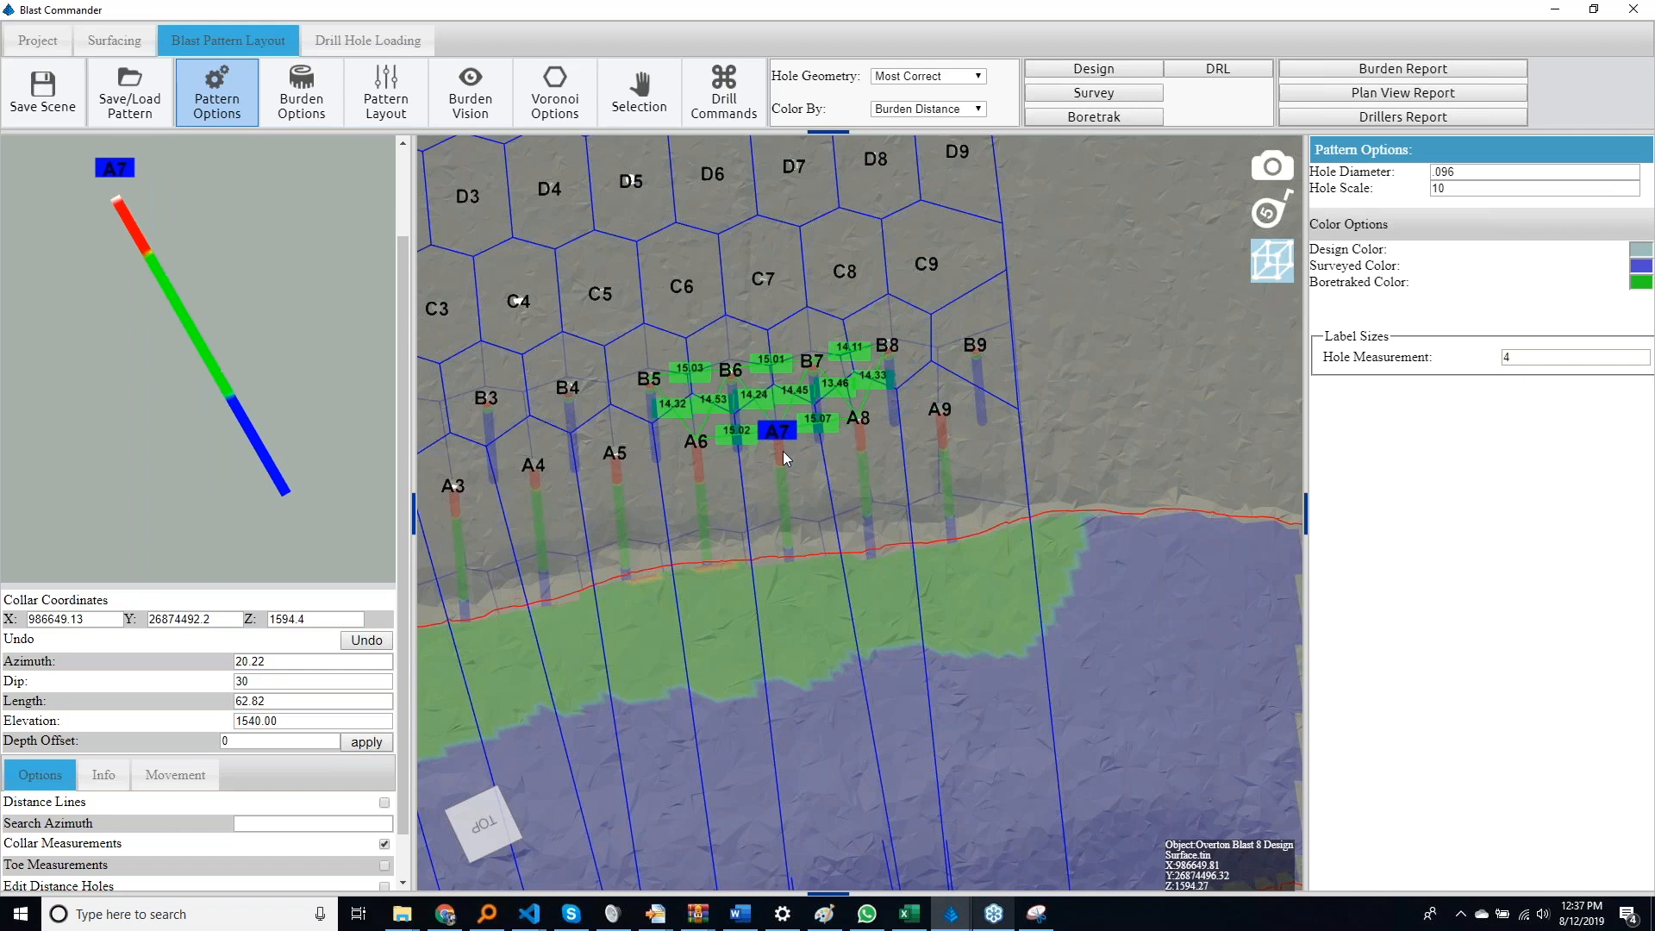
{"action": "key", "text": "Down"}
{"action": "key", "text": "Down"}
{"action": "key", "text": "Up"}
{"action": "key", "text": "Up"}
{"action": "key", "text": "Up"}
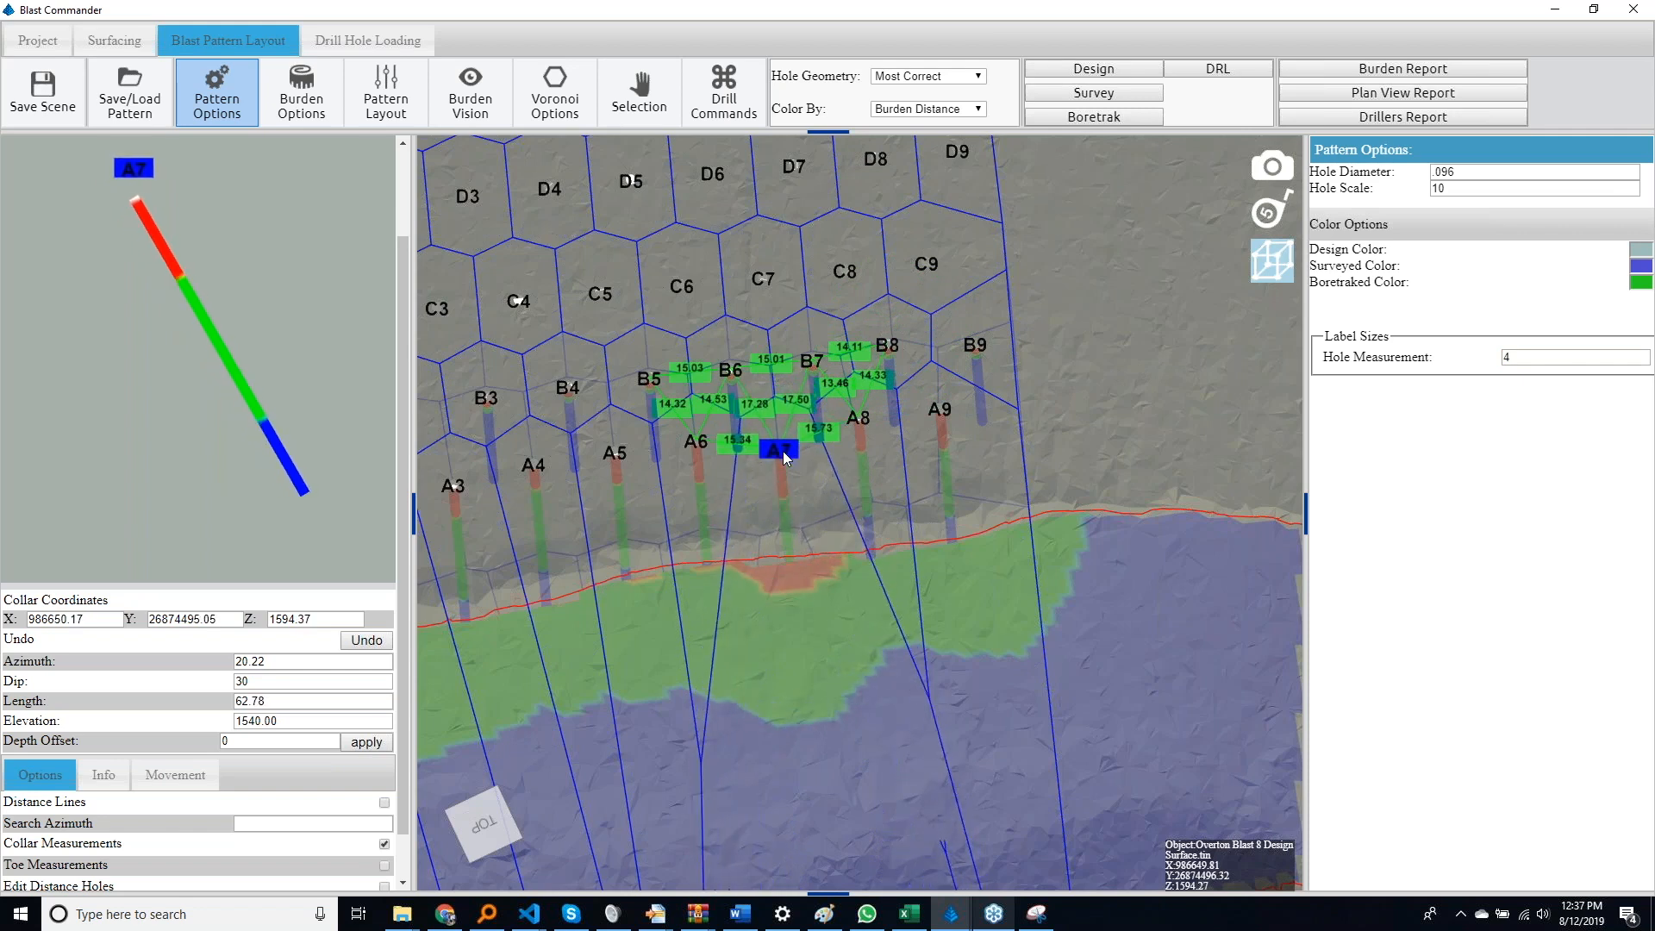
Display distance lines for hole A7 and nudge its collar back from the free face
{"action": "left_click", "coordinate": [385, 802]}
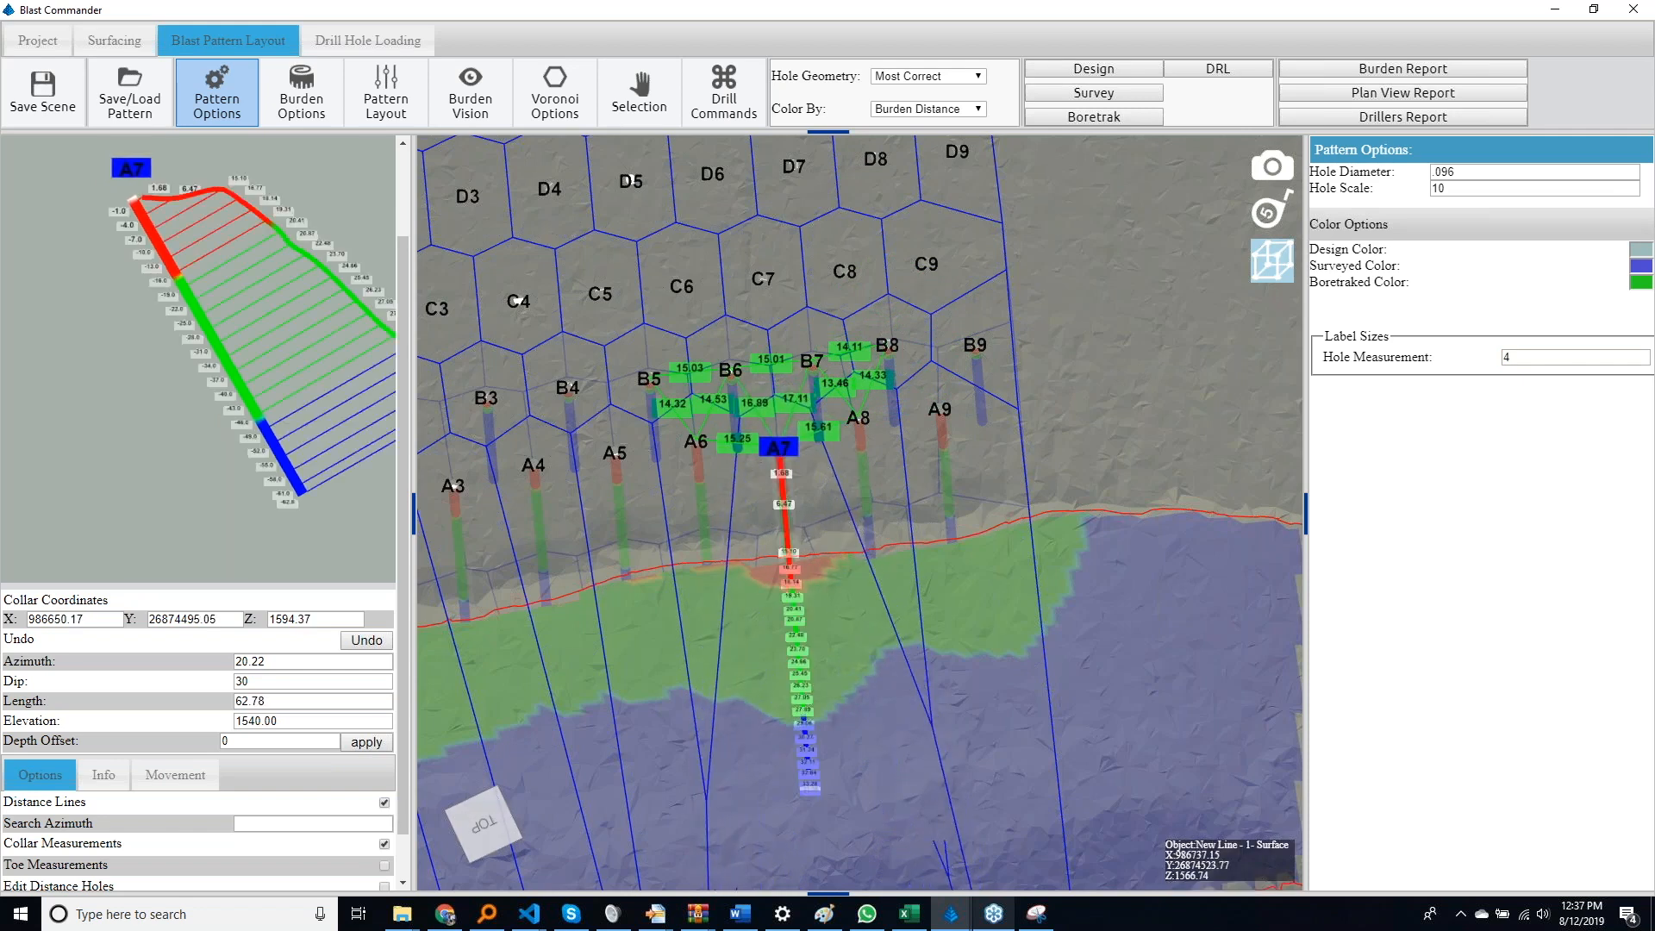
{"action": "key", "text": "Down"}
{"action": "key", "text": "Down"}
{"action": "key", "text": "Down"}
{"action": "key", "text": "Down"}
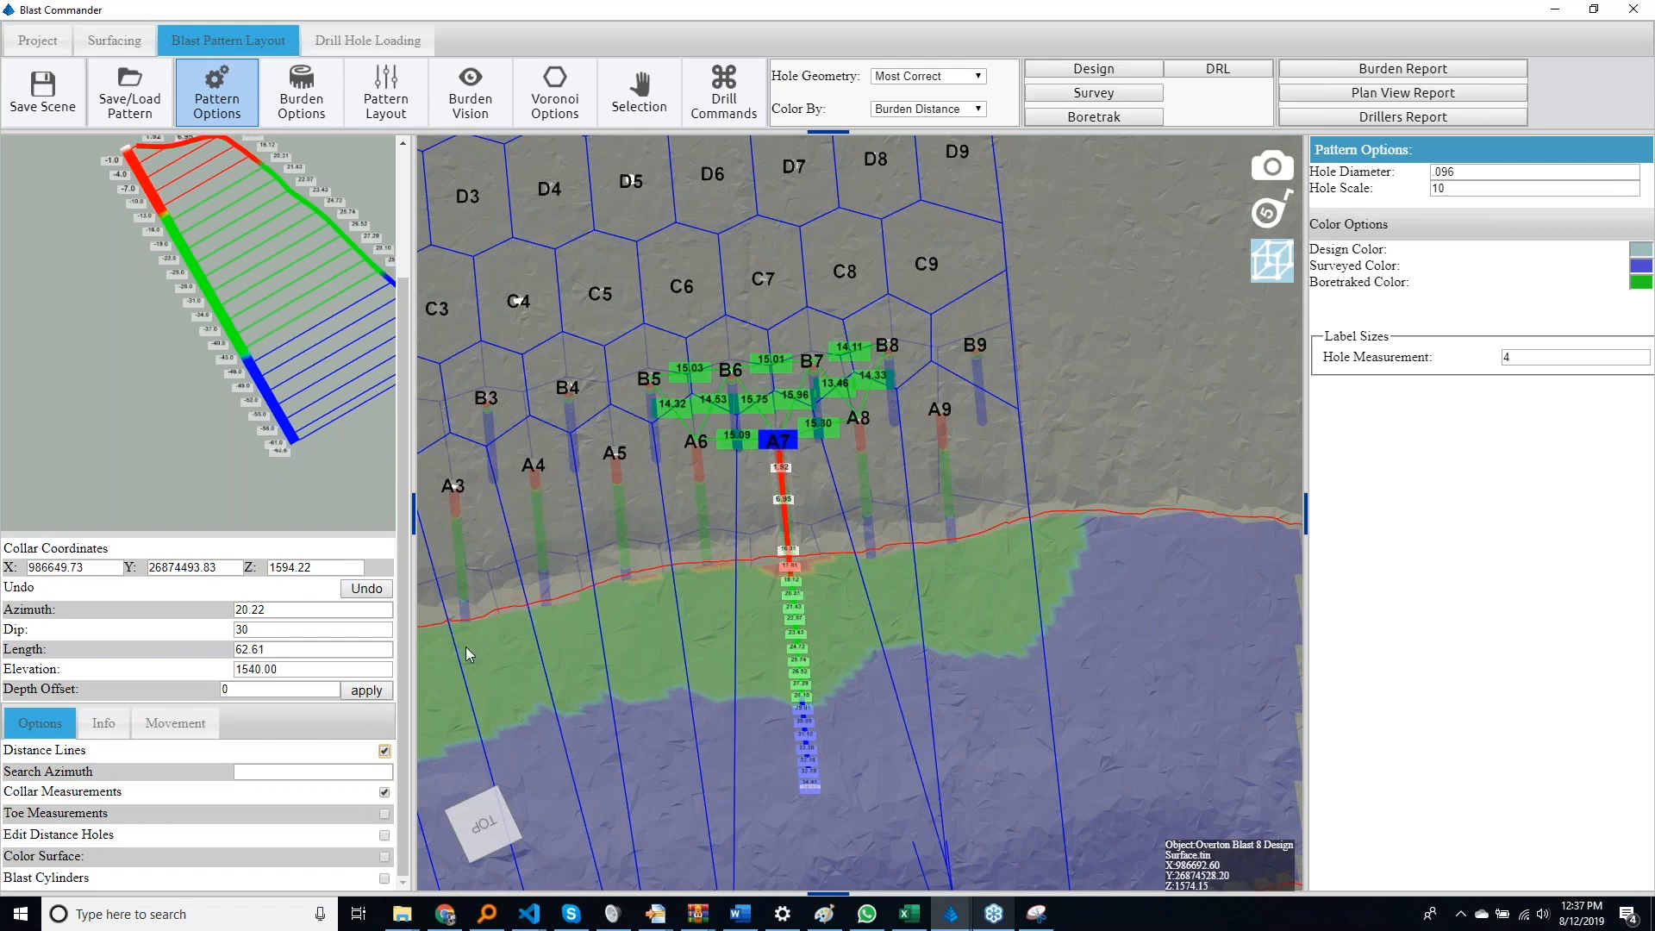
{"action": "scroll", "coordinate": [380, 559], "scroll_direction": "up", "scroll_amount": 3}
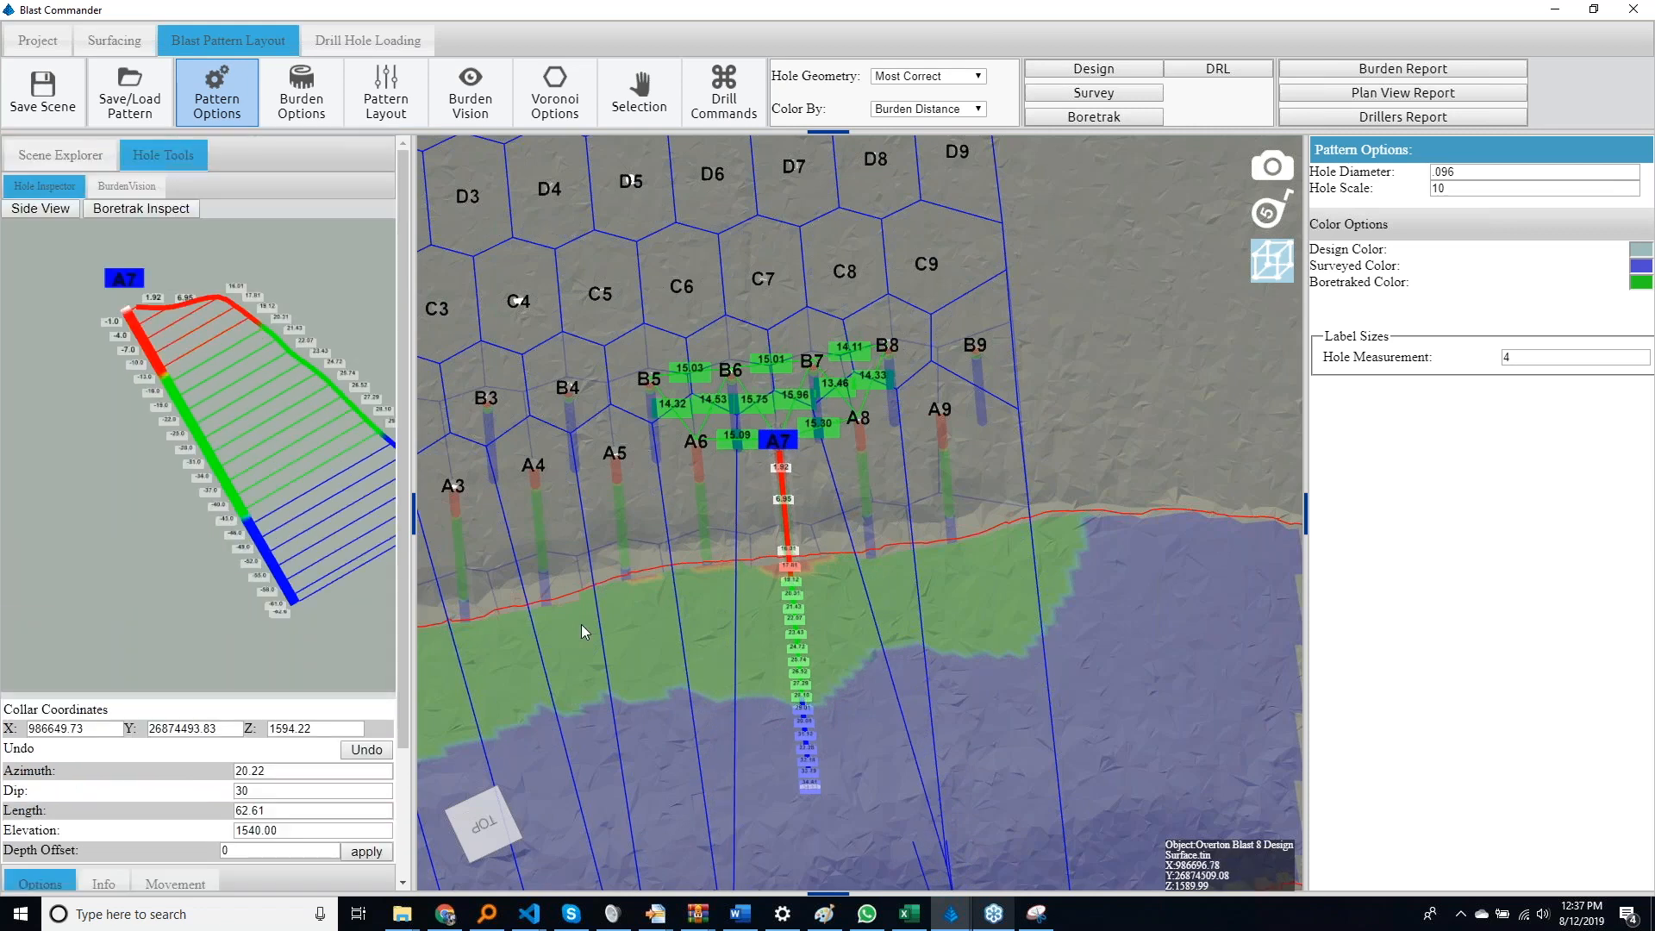
Nudge hole A7's collar sideways toward A8 and adjust its distance to the face
{"action": "key", "text": "Left"}
{"action": "key", "text": "Left"}
{"action": "key", "text": "Left"}
{"action": "key", "text": "Left"}
{"action": "key", "text": "Left"}
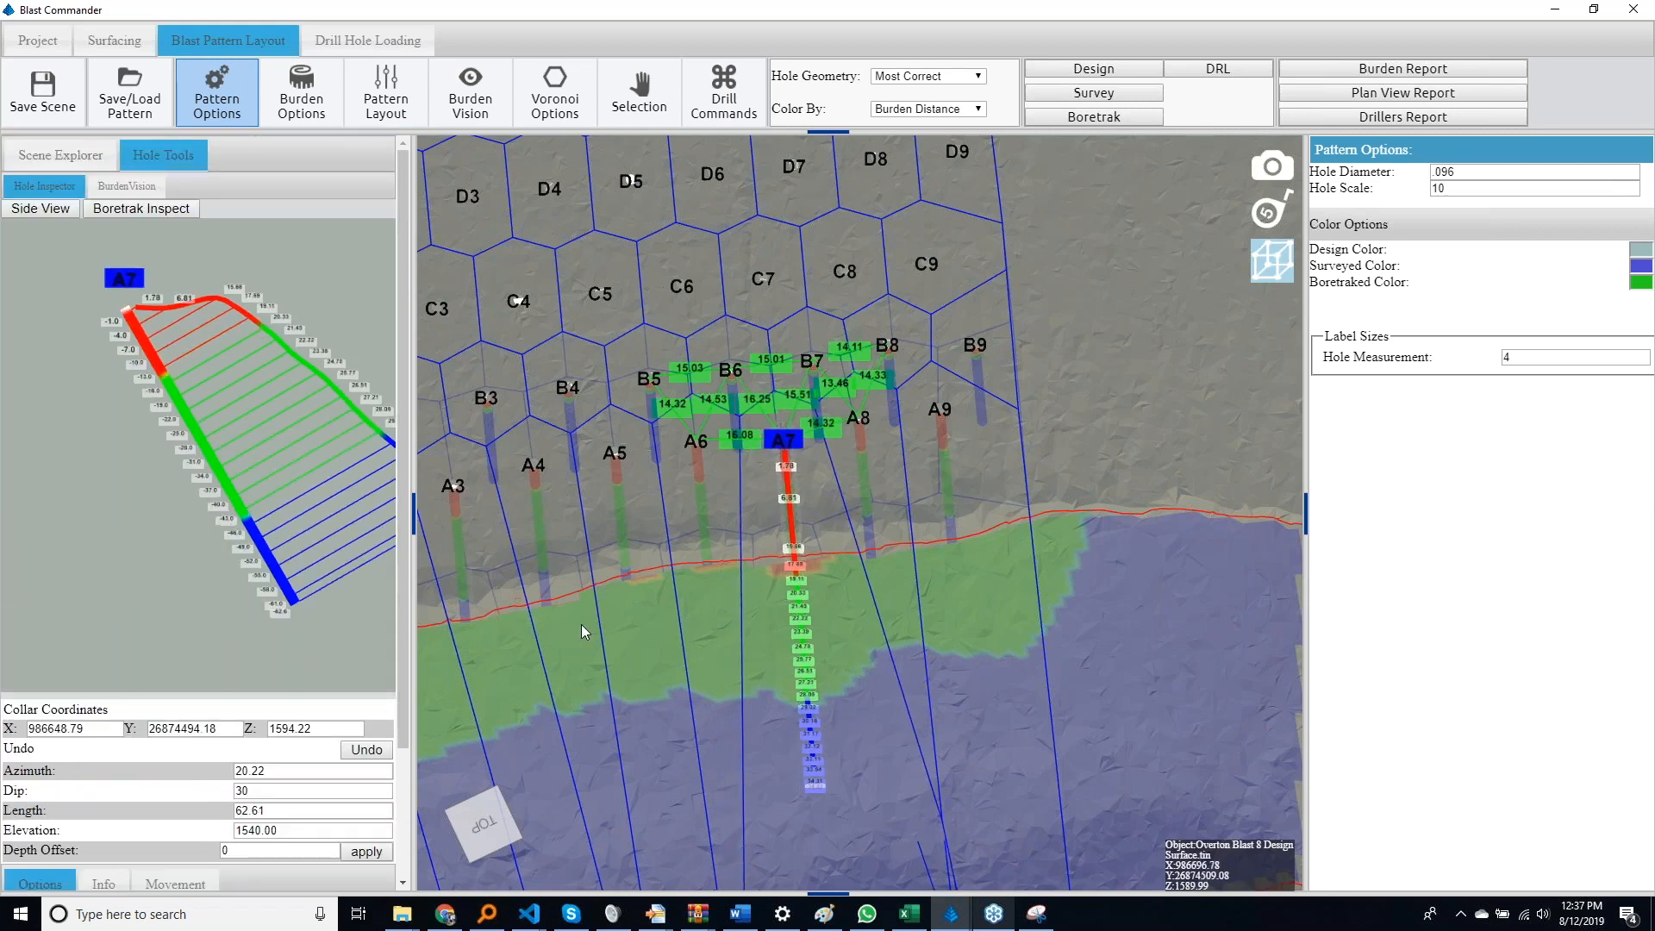
{"action": "key", "text": "Left"}
{"action": "key", "text": "Left"}
{"action": "key", "text": "Left"}
{"action": "key", "text": "Left"}
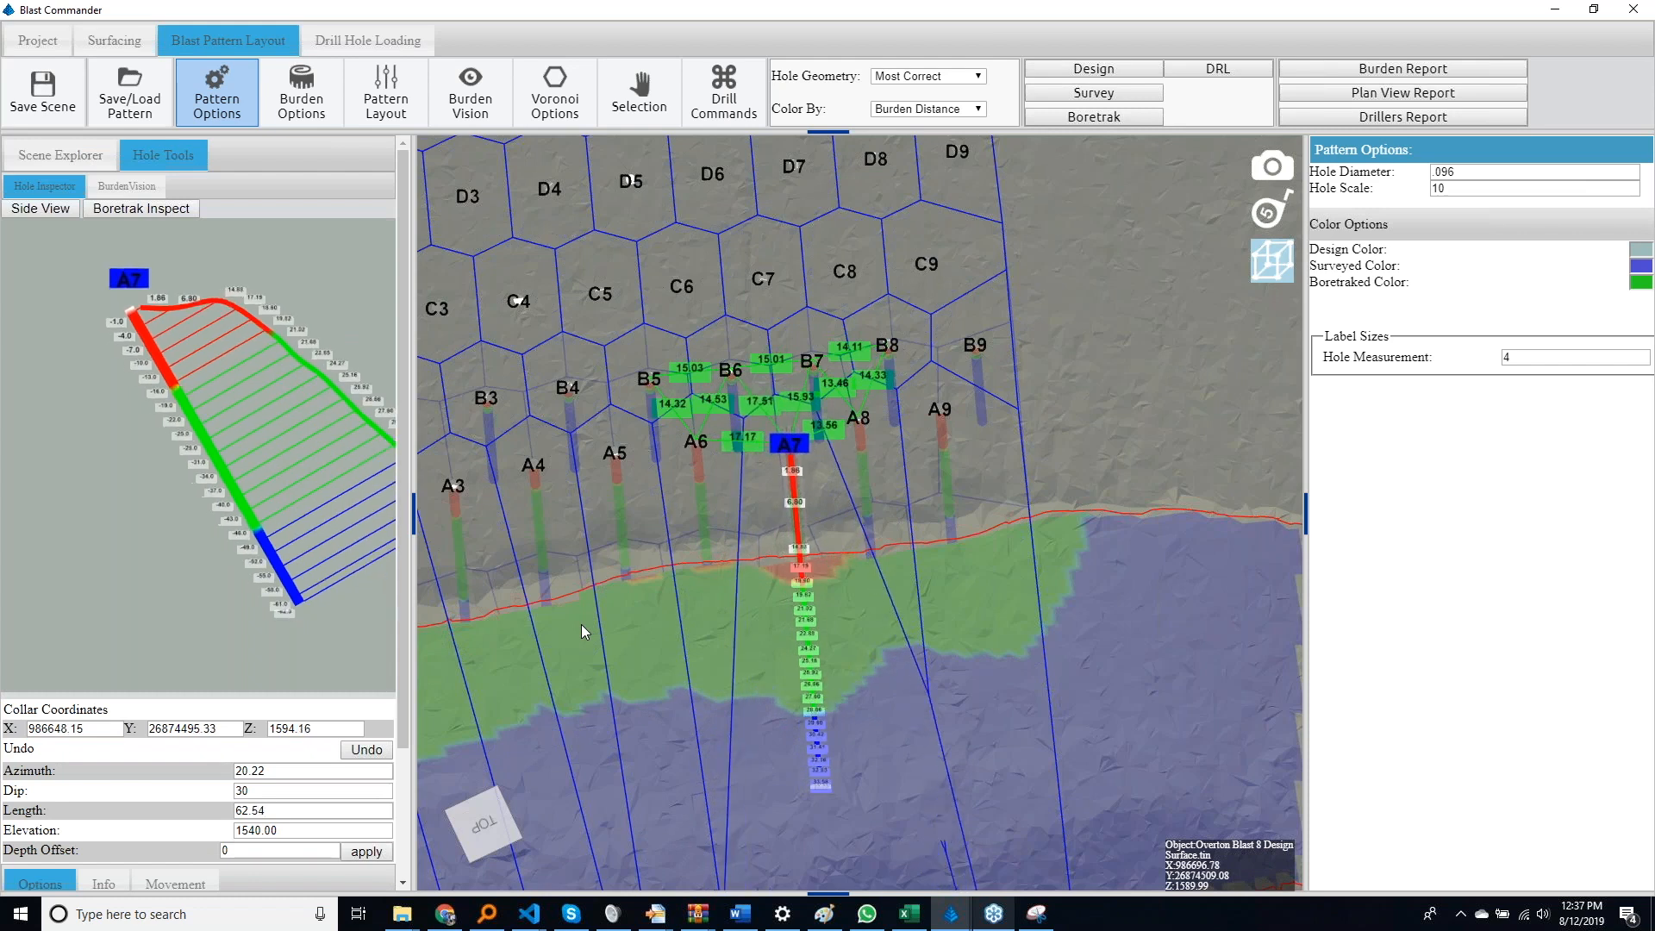
{"action": "key", "text": "Left"}
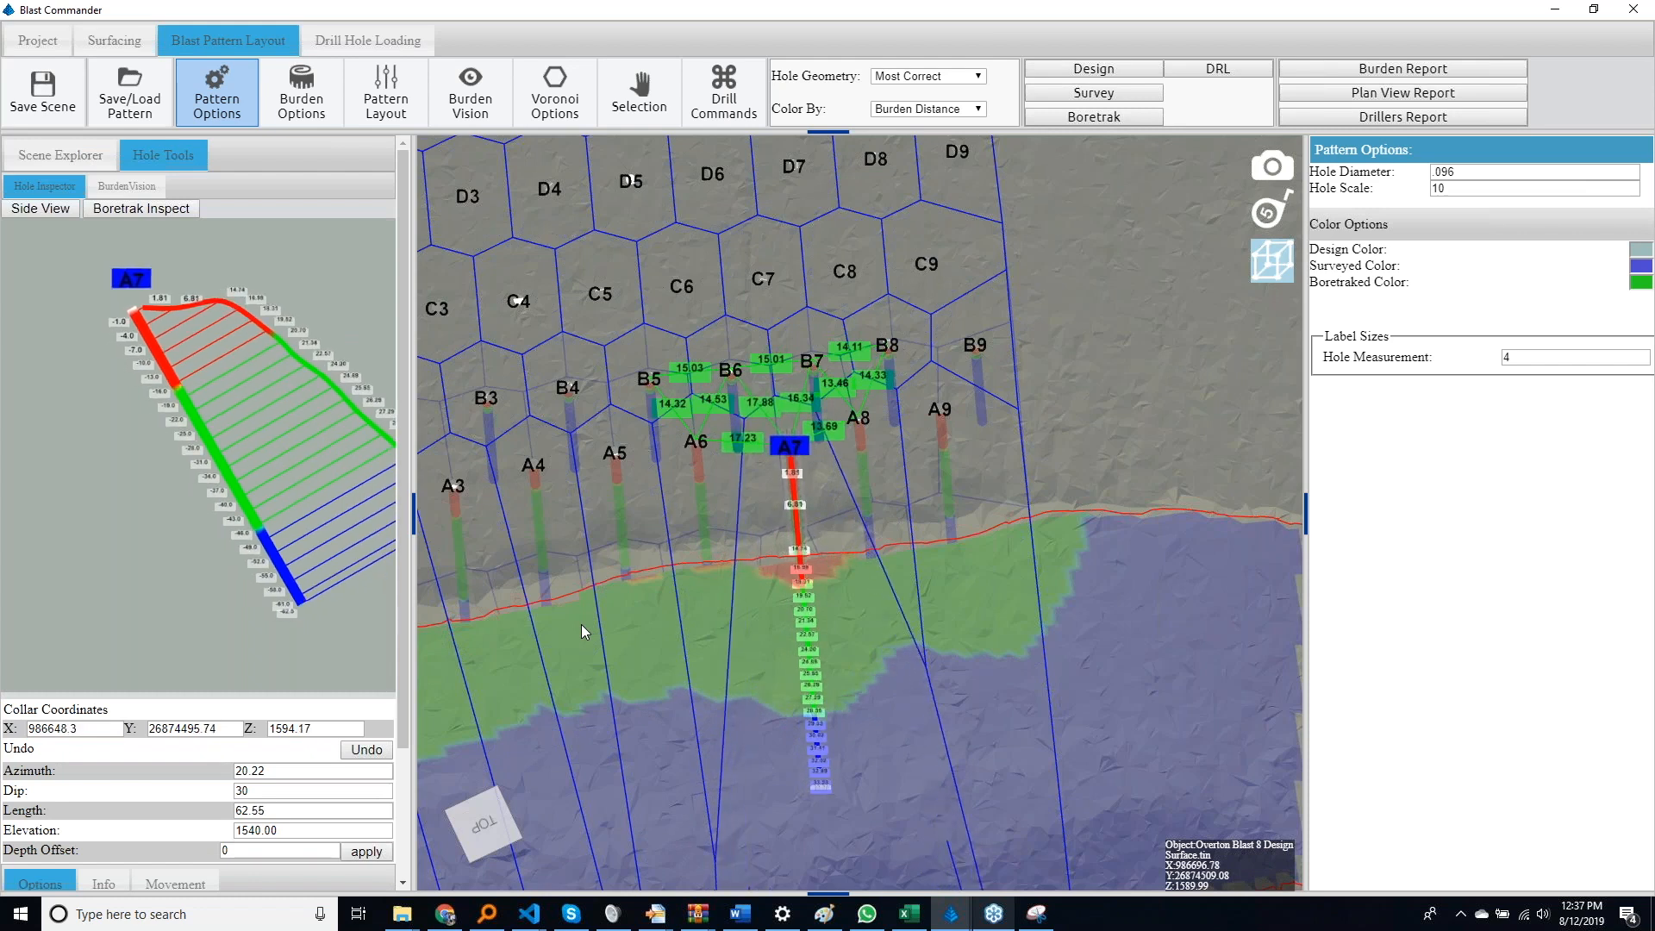
{"action": "key", "text": "Down"}
{"action": "key", "text": "Down"}
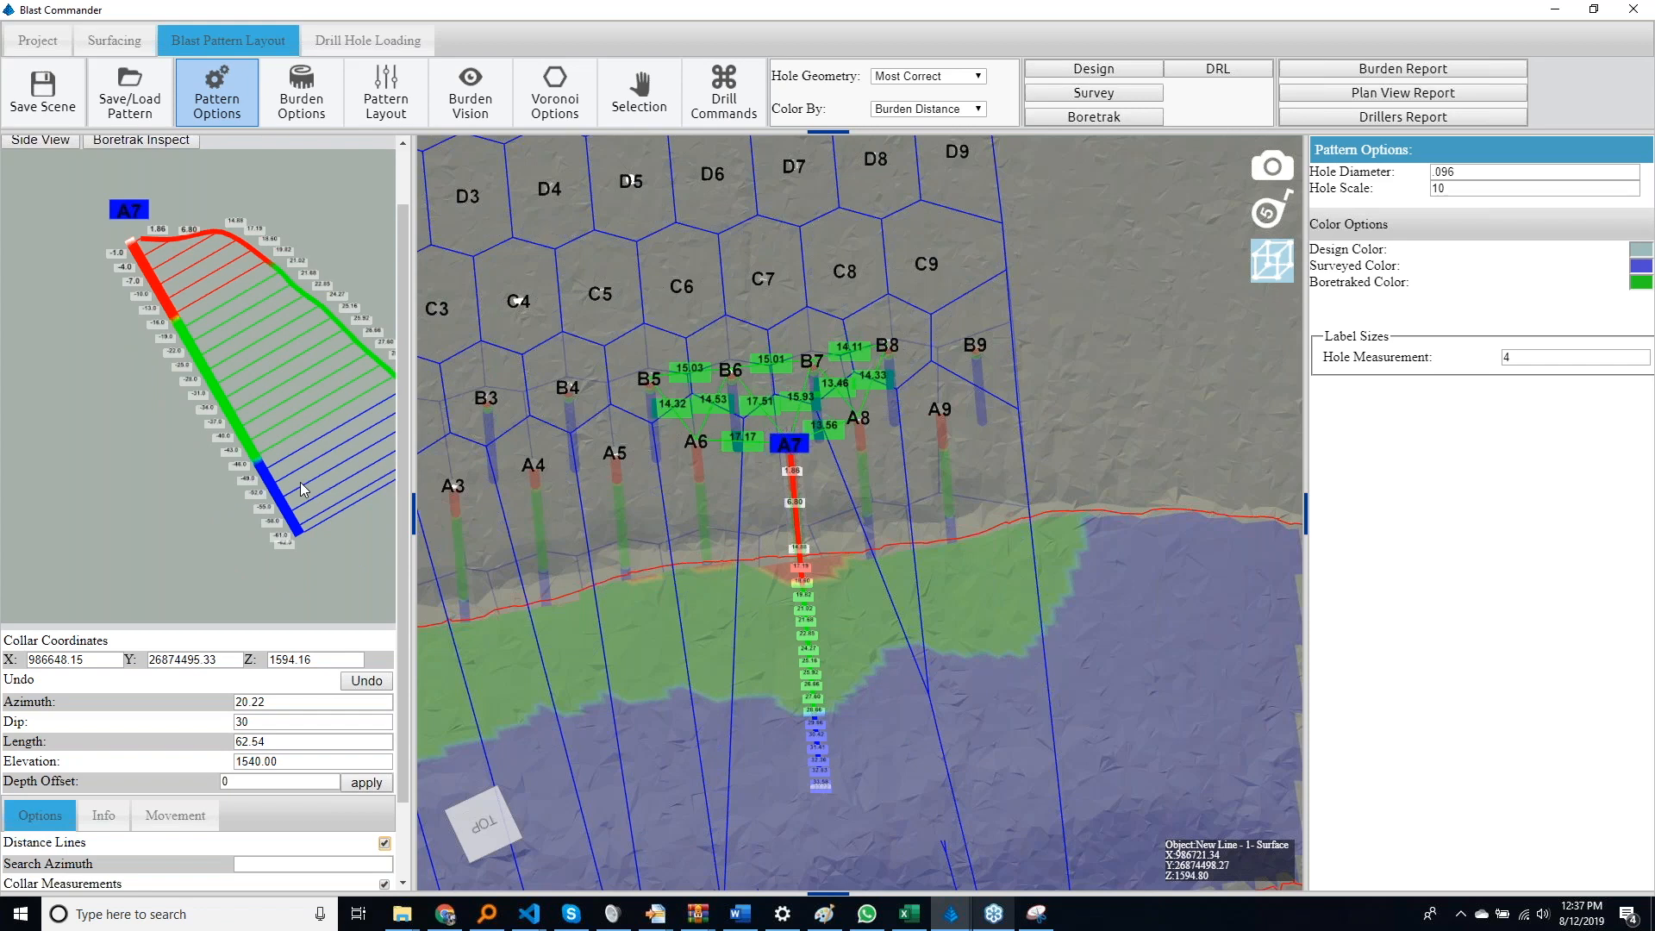
Reselect hole A7 in a tilted view and move its collar freehand to about X 986647.85, Y 26874494.52
{"action": "left_click", "coordinate": [696, 693]}
{"action": "left_click_drag", "start_coordinate": [696, 692], "coordinate": [1059, 676]}
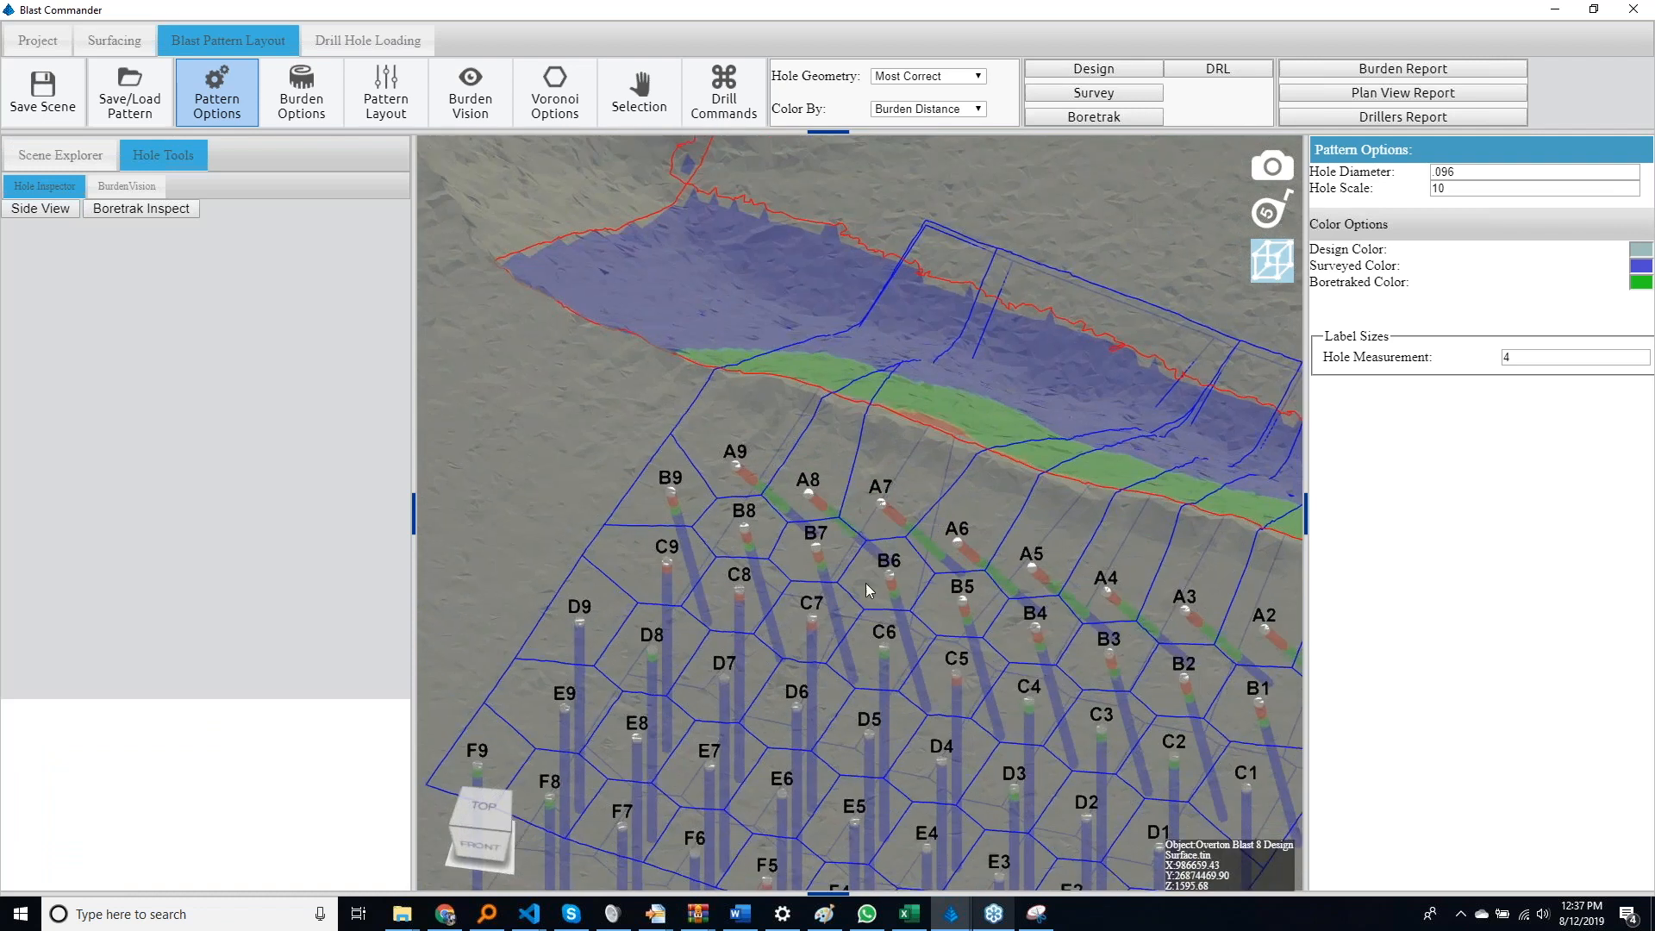
{"action": "left_click", "coordinate": [881, 508]}
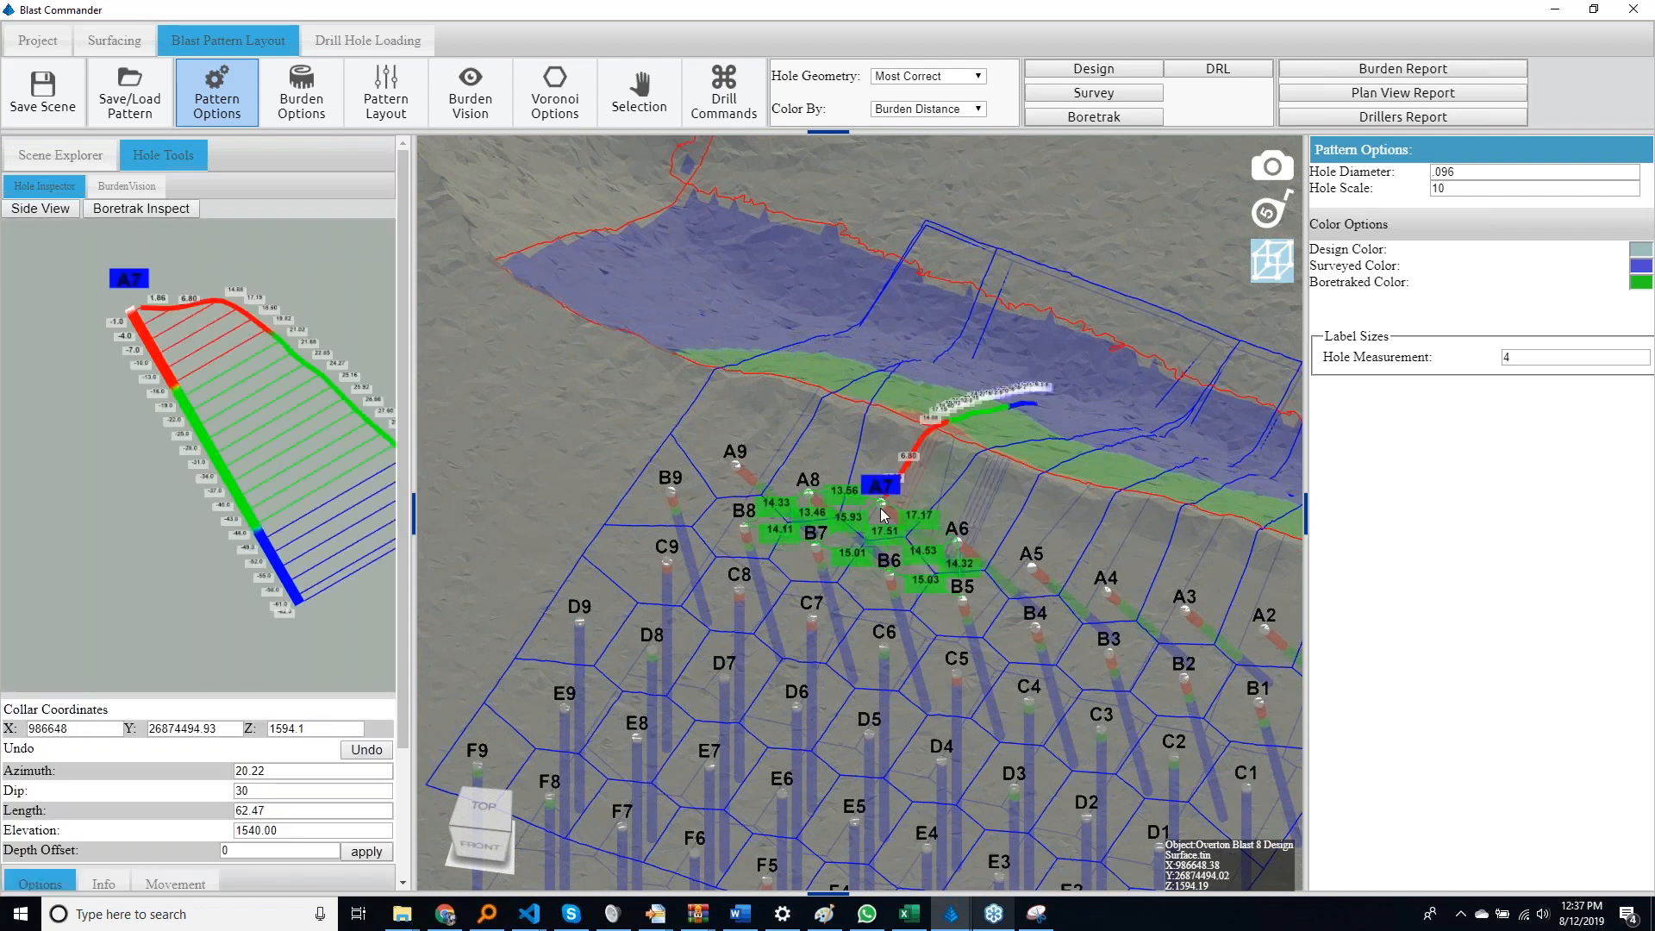
{"action": "left_click_drag", "start_coordinate": [883, 515], "coordinate": [874, 493]}
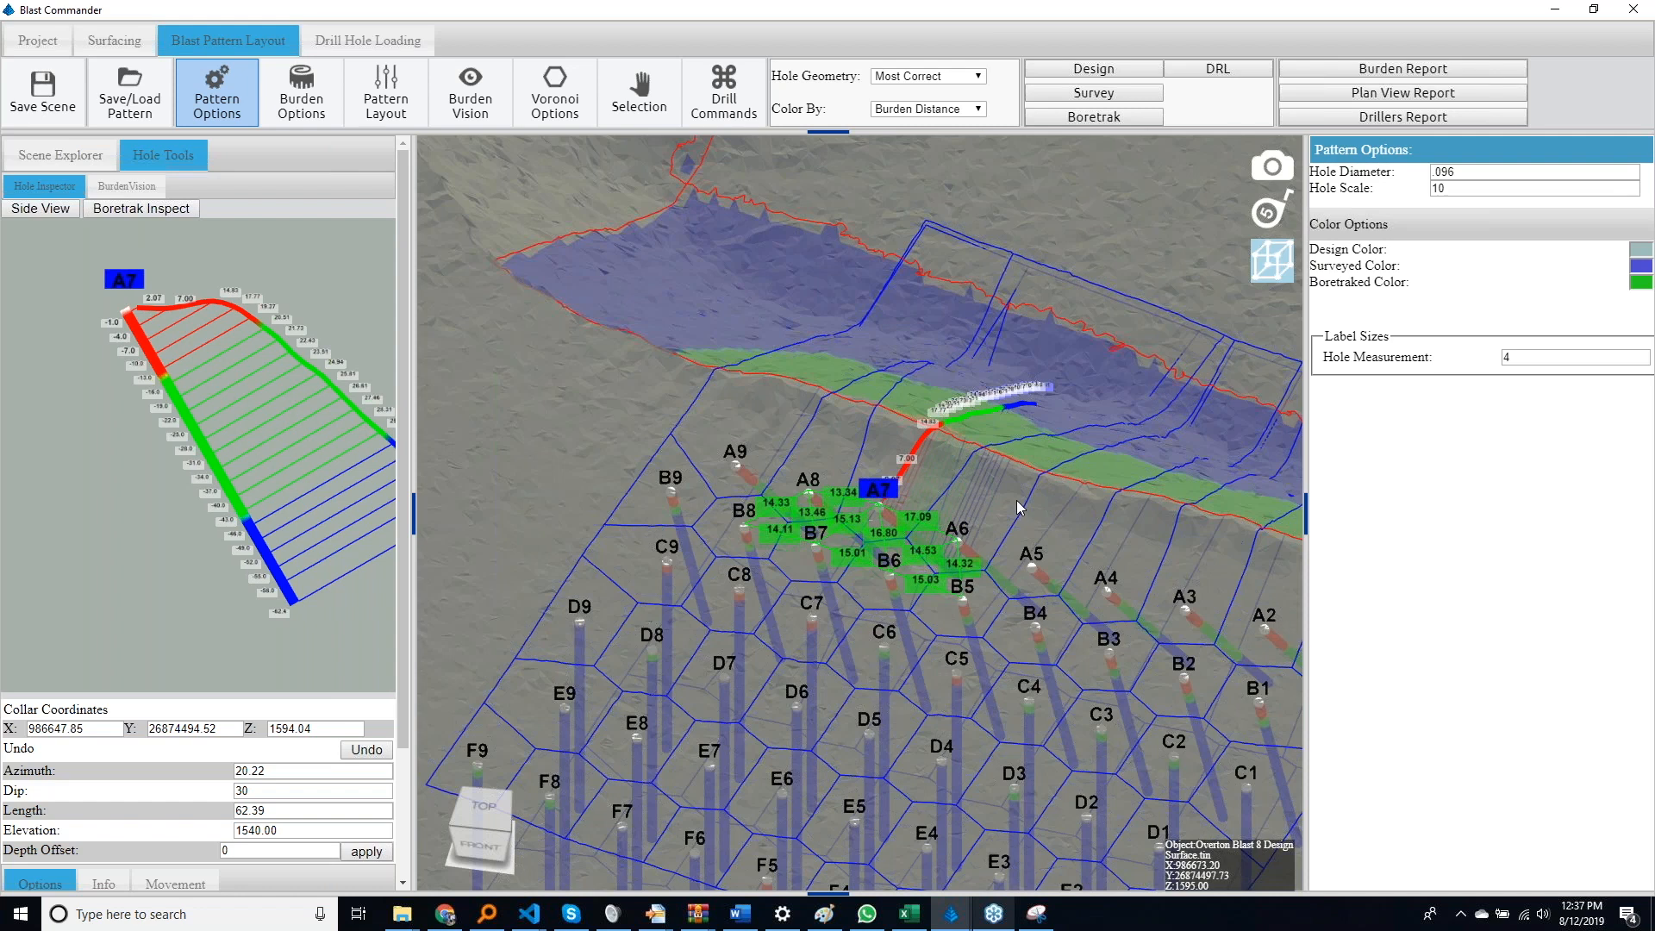
{"action": "middle_click_drag", "start_coordinate": [979, 505], "coordinate": [975, 504]}
{"action": "left_click_drag", "start_coordinate": [975, 504], "coordinate": [717, 541]}
{"action": "scroll", "coordinate": [718, 543], "scroll_direction": "down", "scroll_amount": 5}
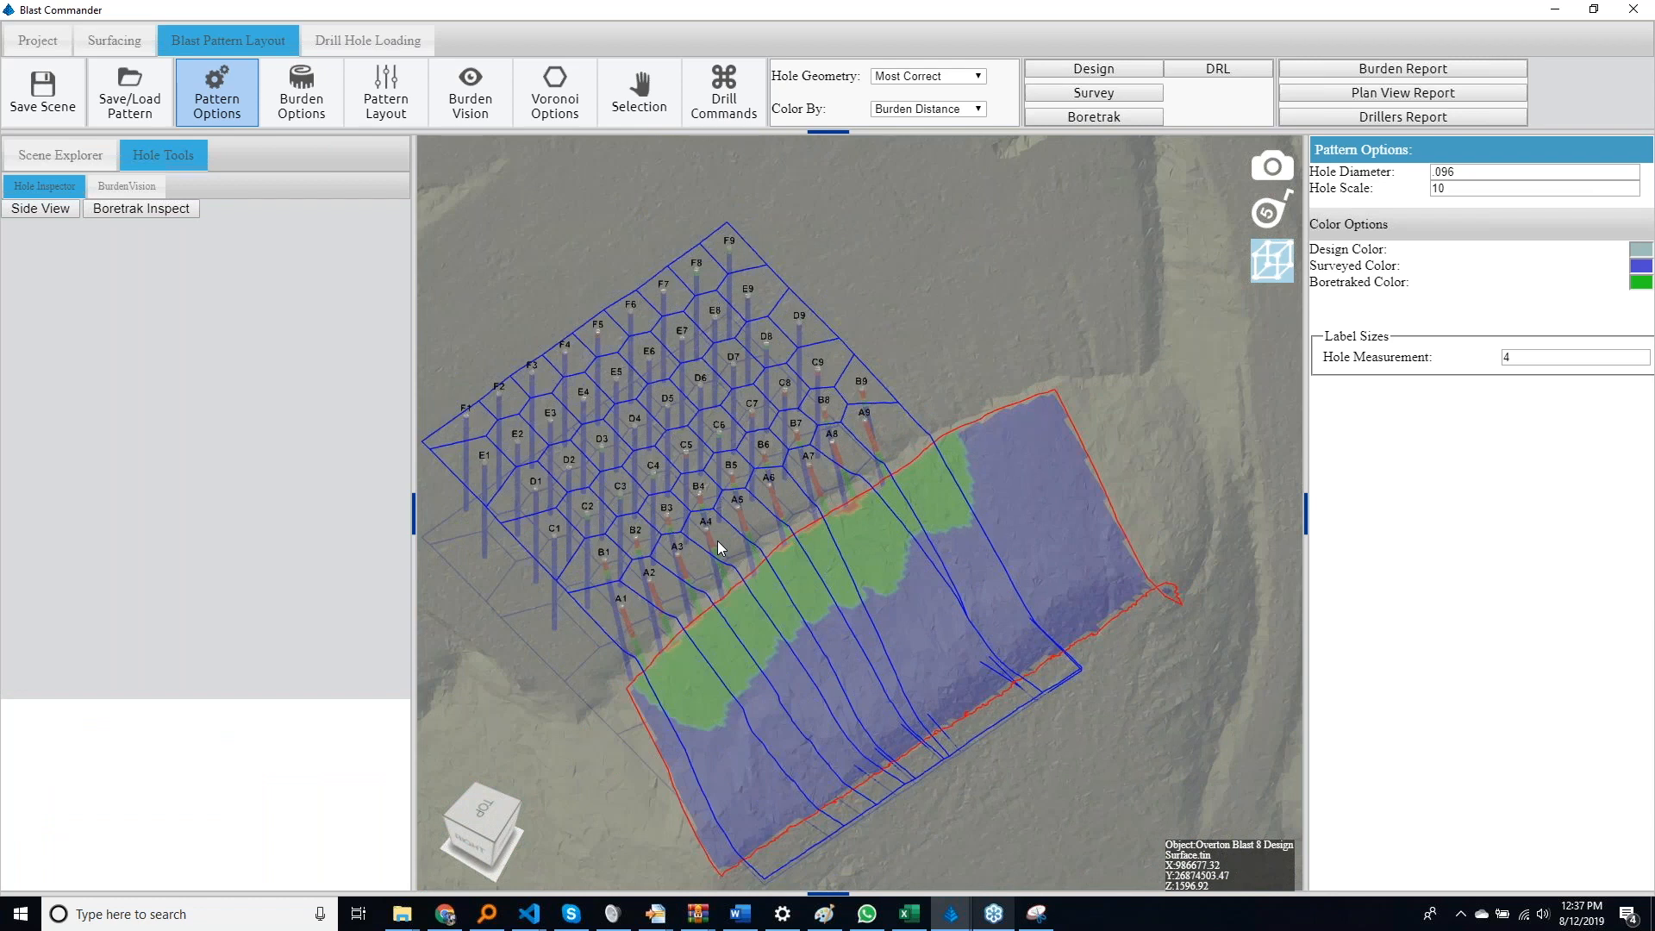
Review the charging materials defined as reagents for drill hole loading
{"action": "left_click", "coordinate": [367, 41]}
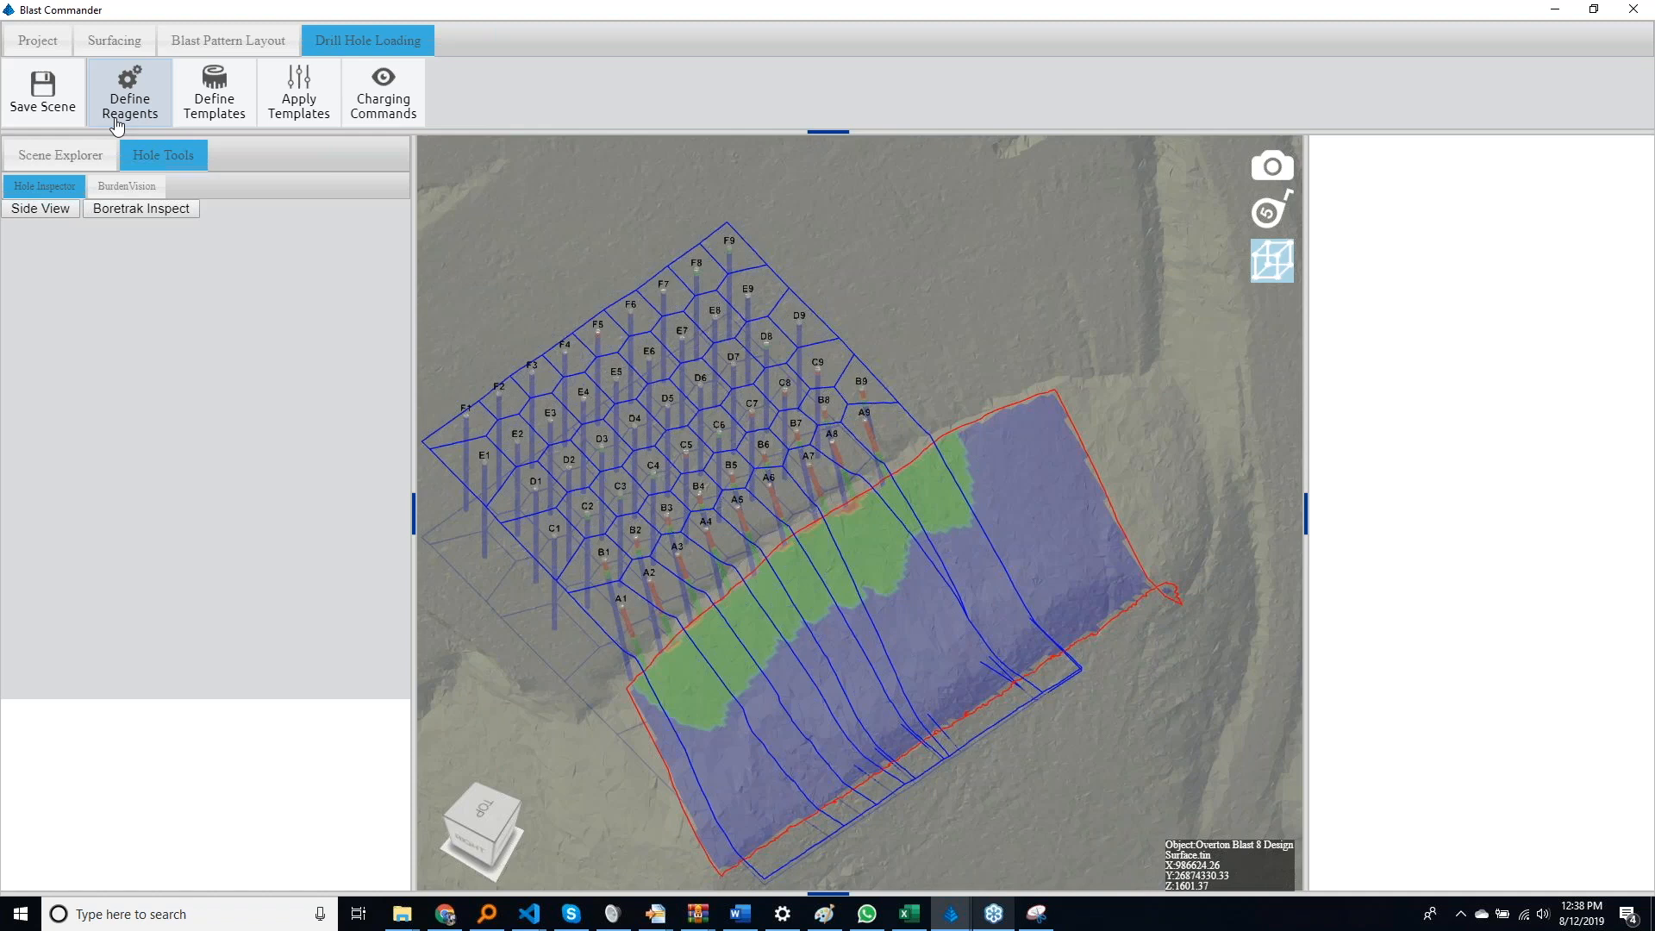
{"action": "left_click", "coordinate": [119, 105]}
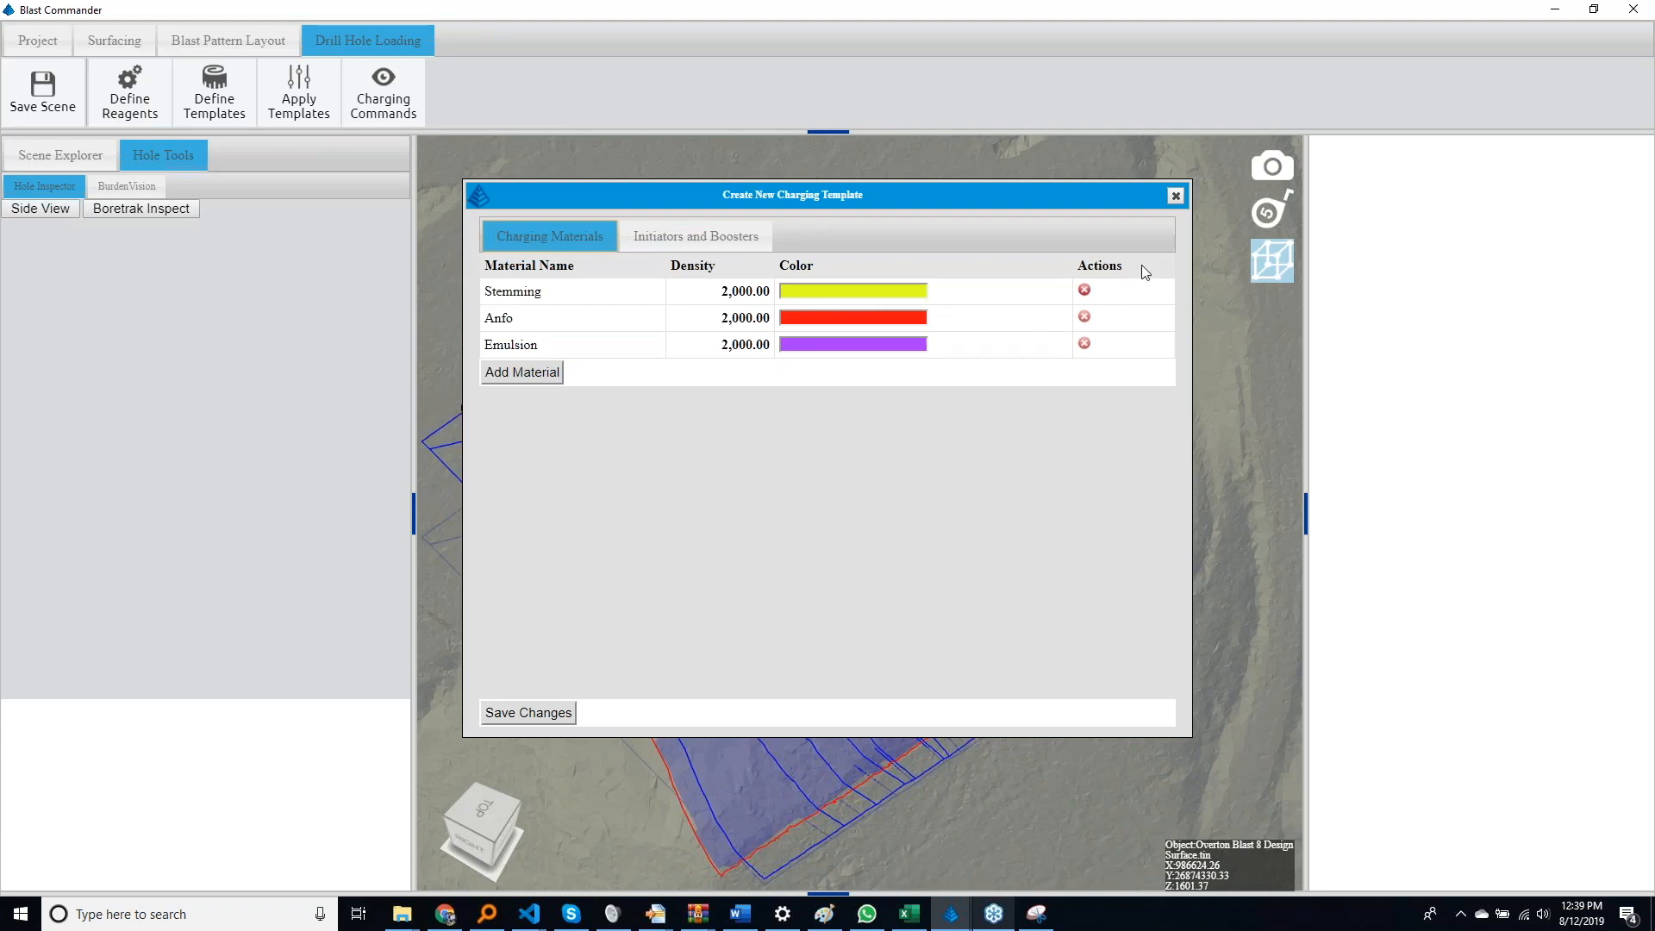
{"action": "left_click", "coordinate": [1176, 196]}
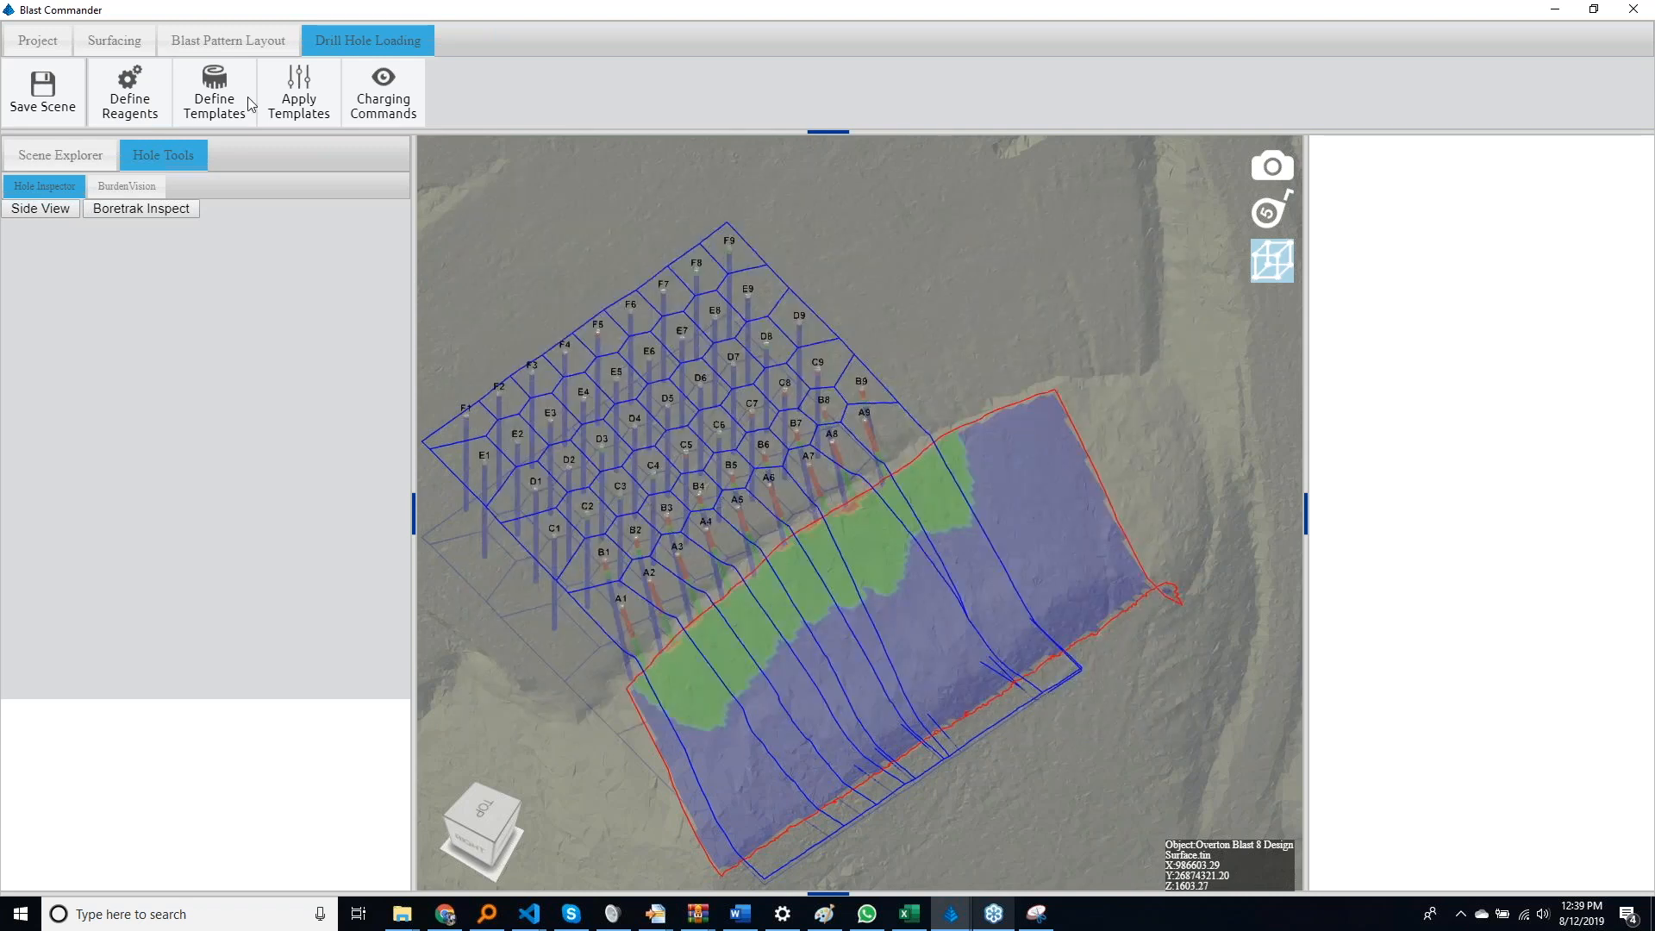
Start a new charging template and set the sample hole's drill depth to 45
{"action": "left_click", "coordinate": [214, 95]}
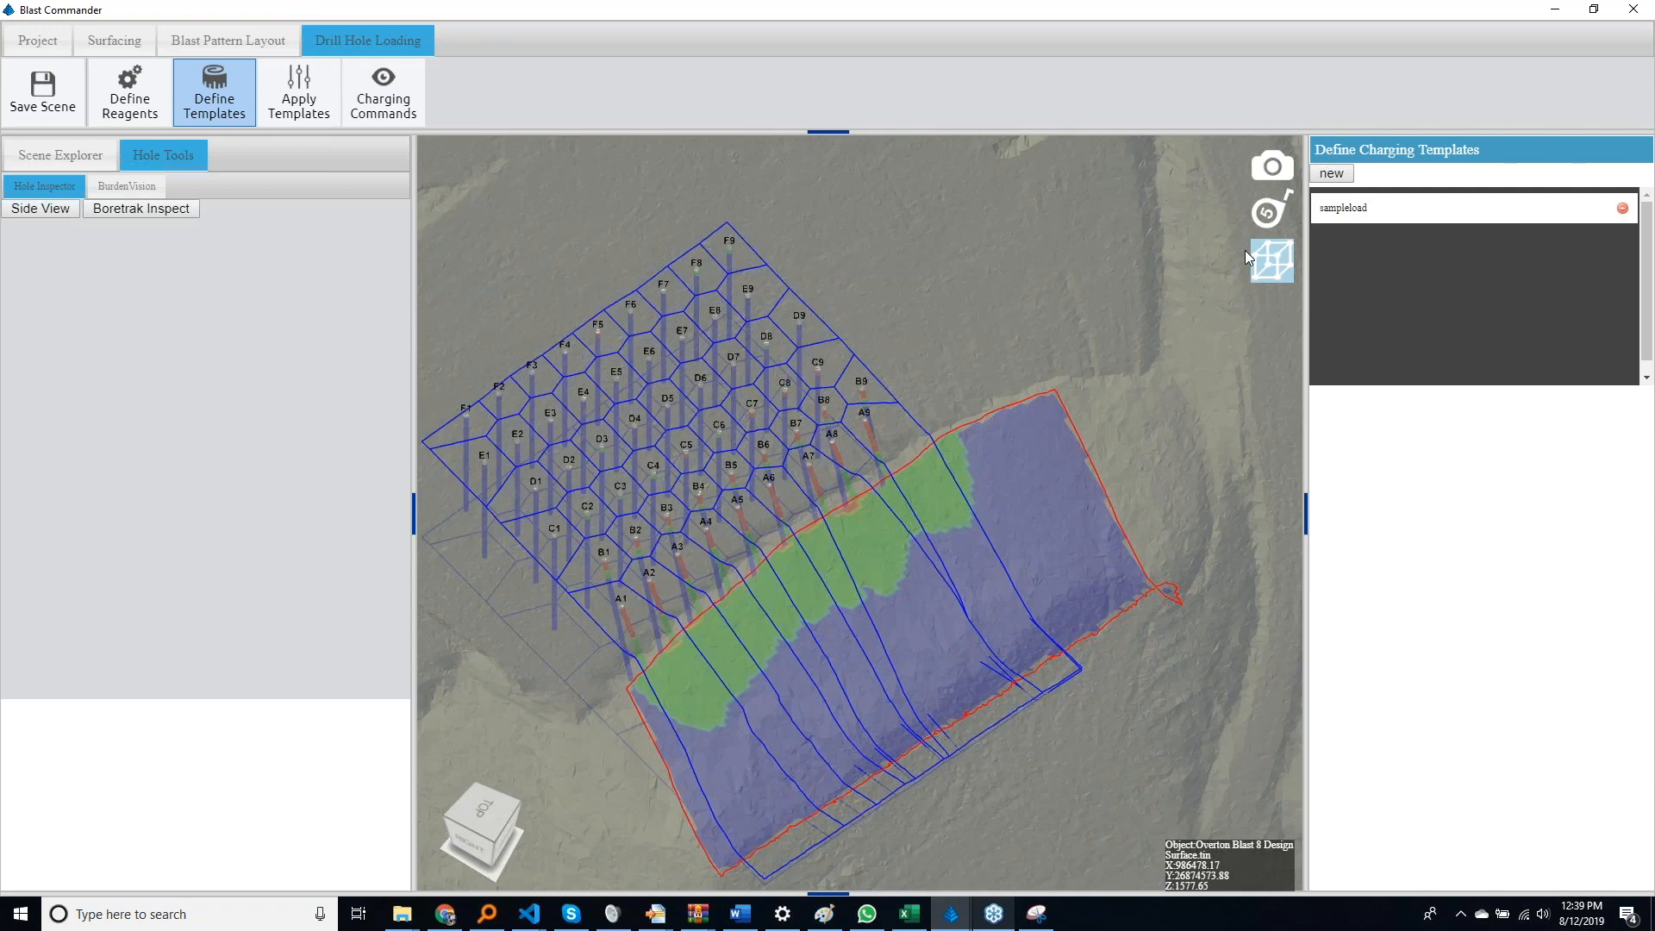
{"action": "left_click", "coordinate": [1332, 173]}
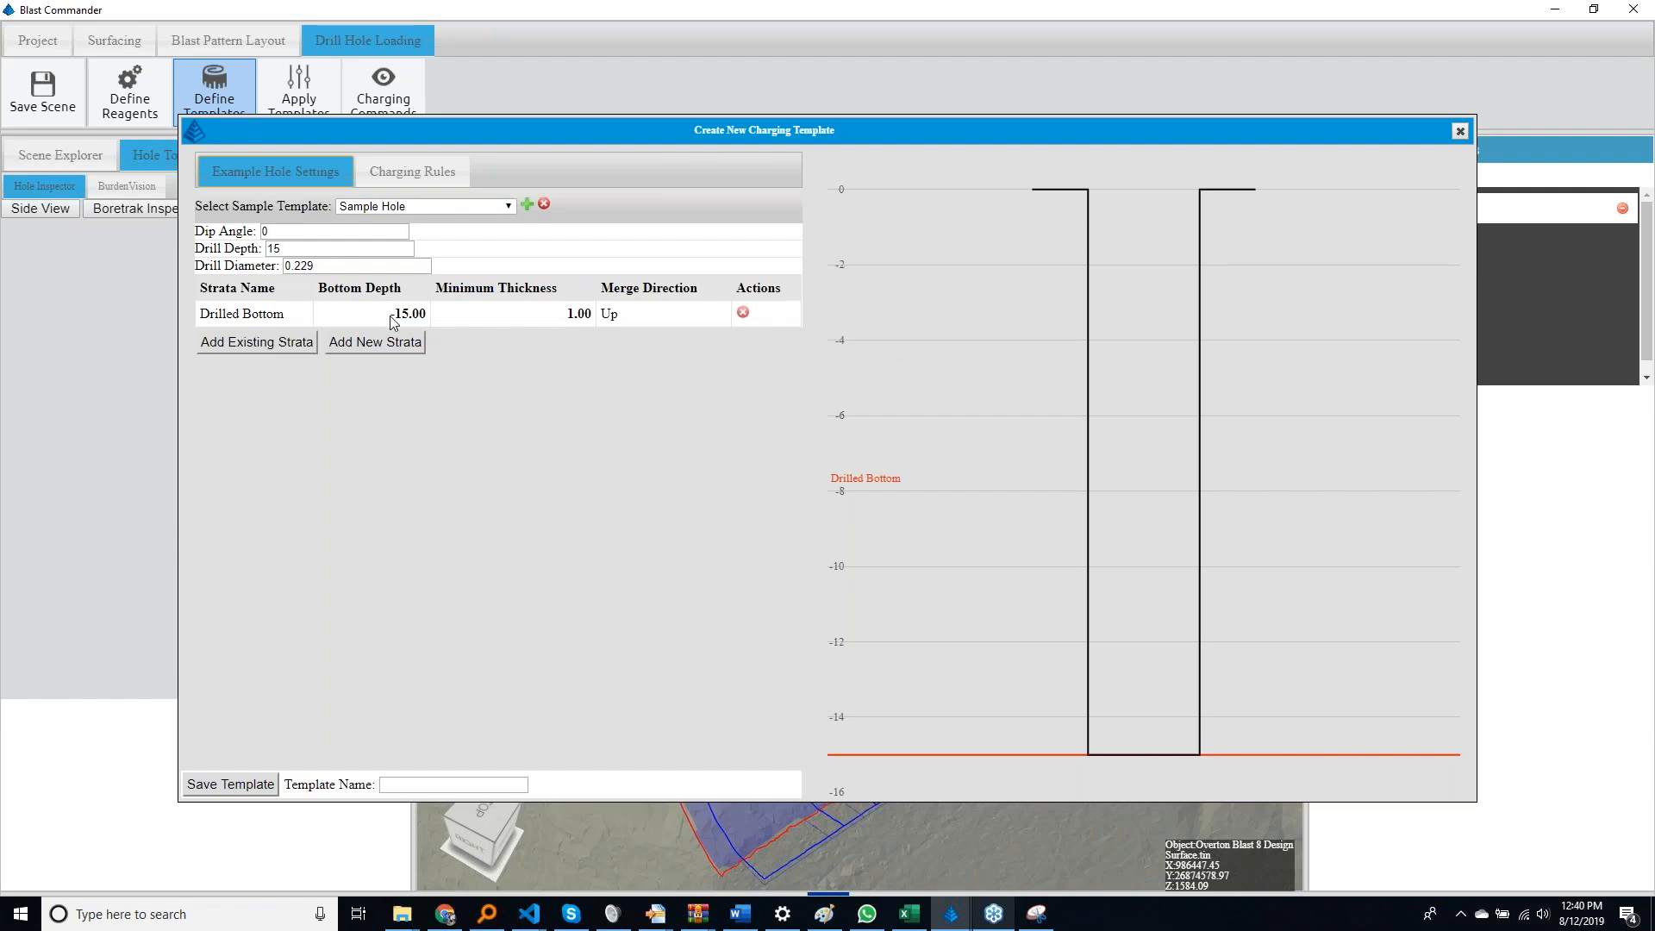
{"action": "left_click", "coordinate": [403, 248]}
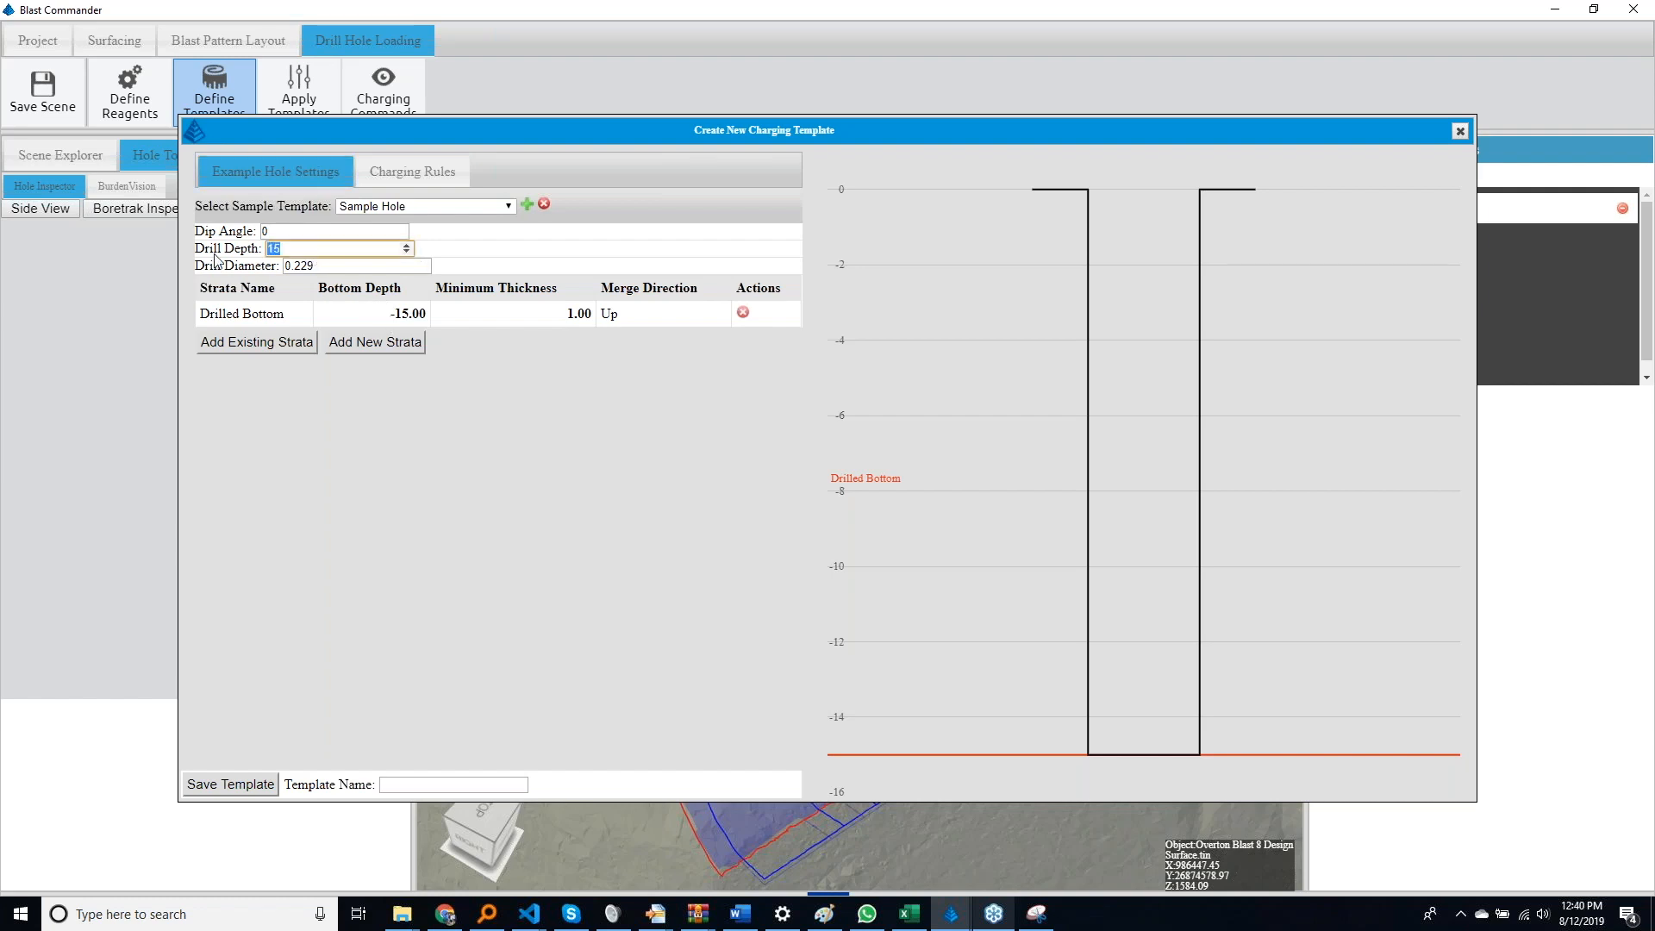
{"action": "type", "text": "45"}
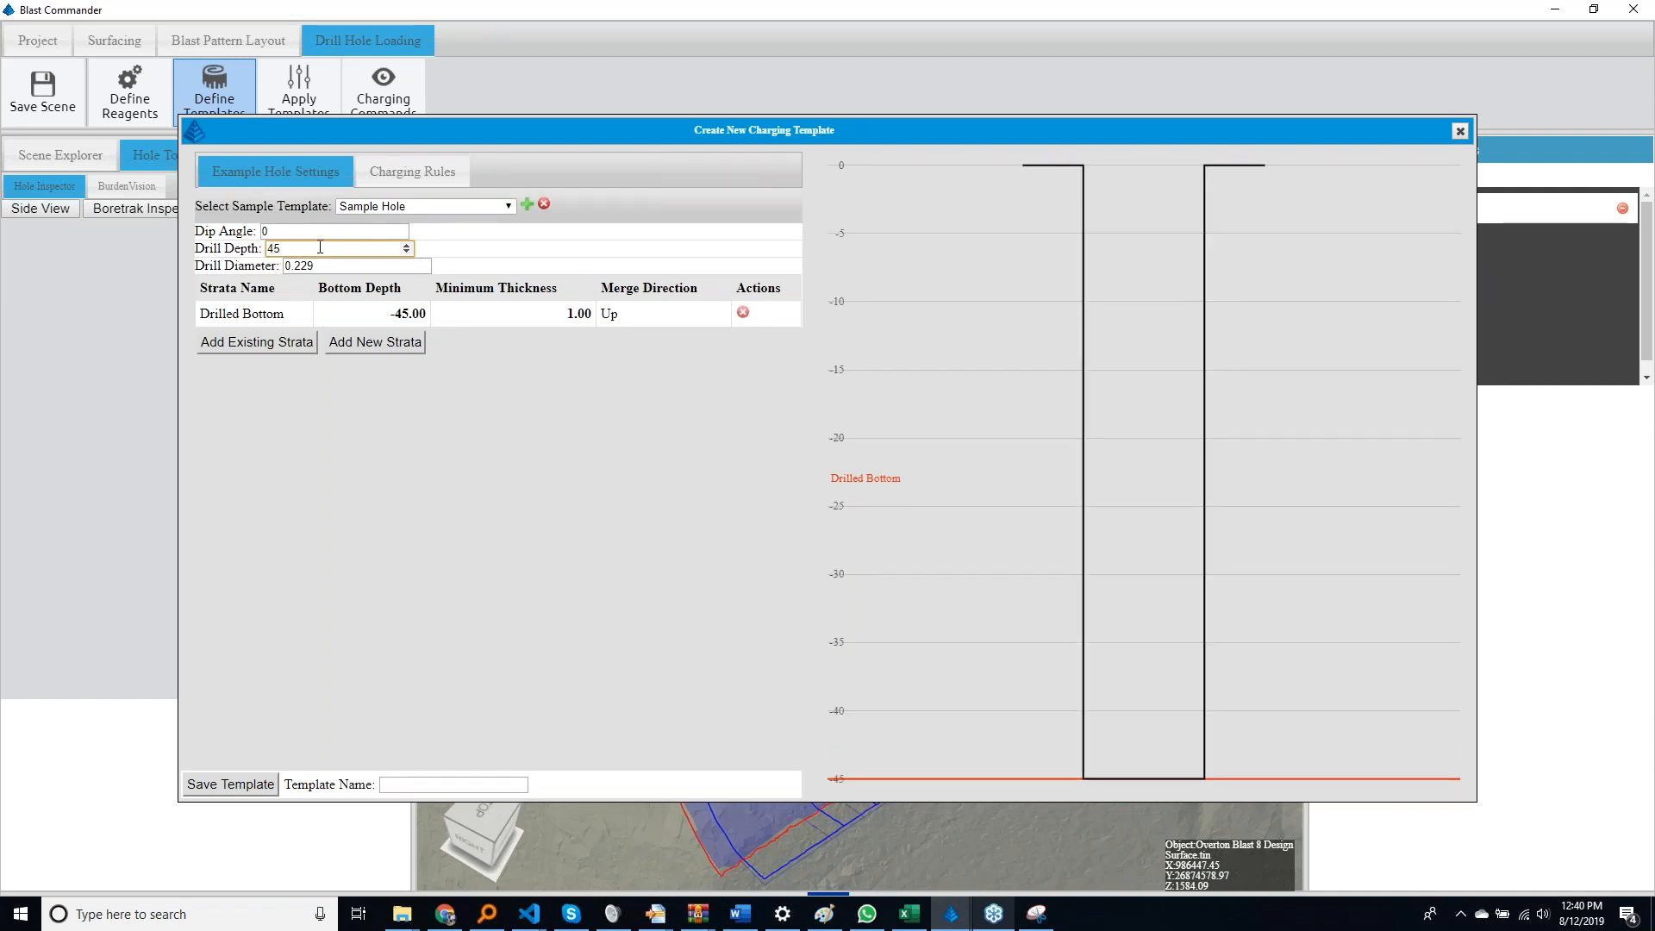
Add a Stemming loading rule that uses the Length method with a length of 7
{"action": "left_click", "coordinate": [445, 189]}
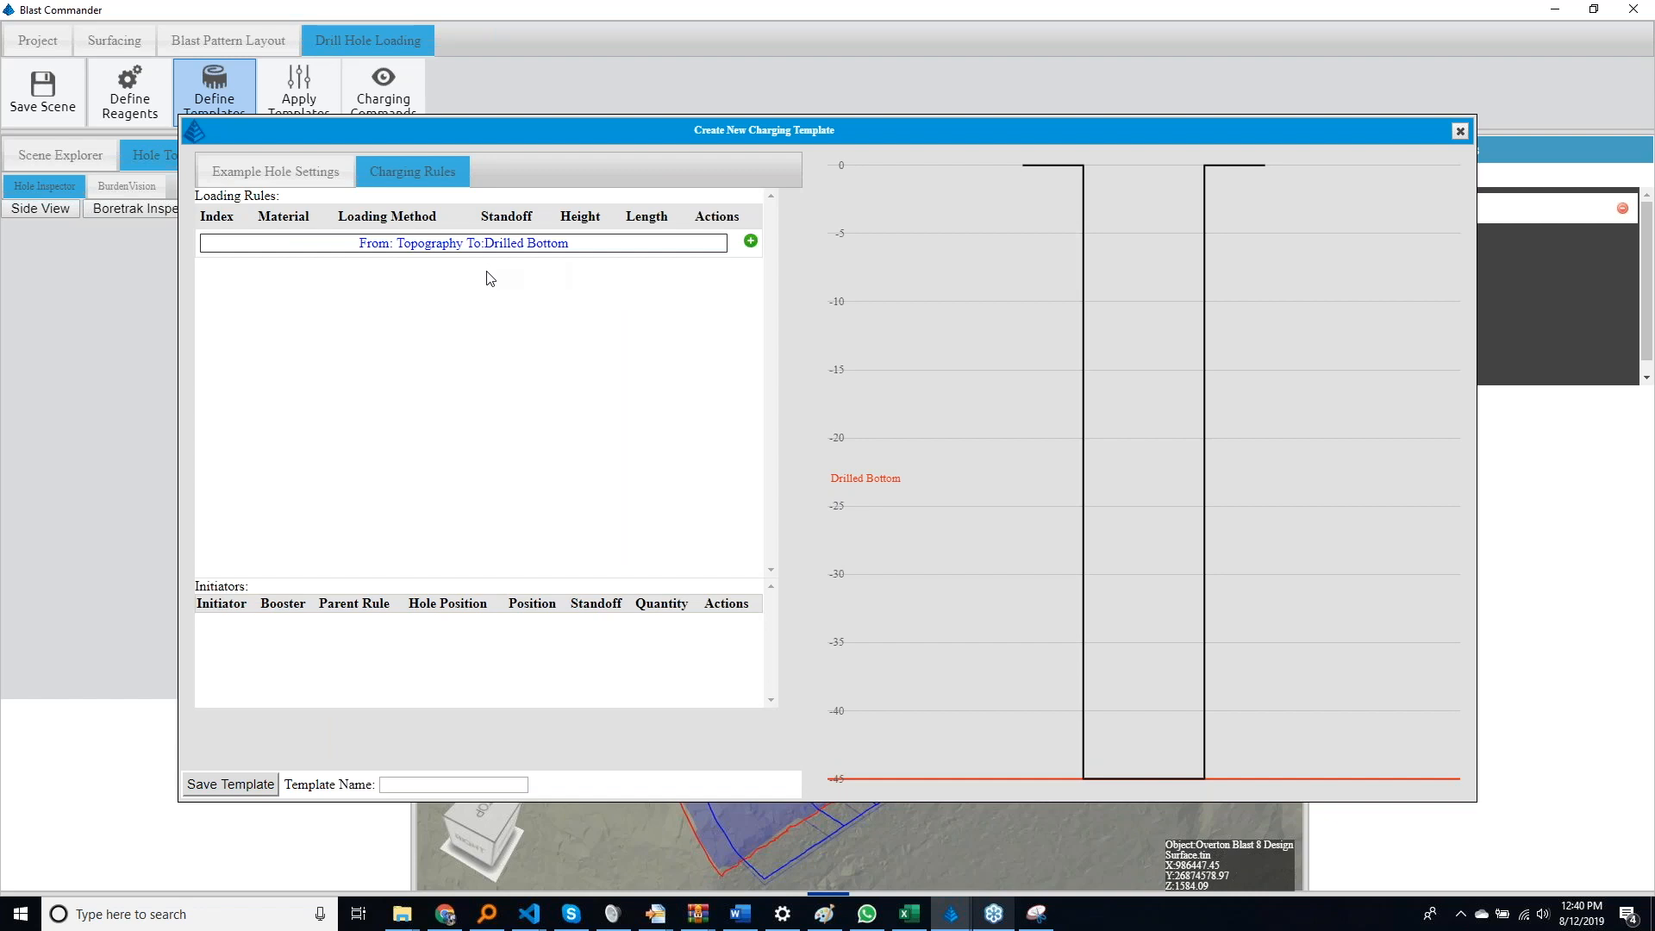
{"action": "left_click", "coordinate": [753, 245]}
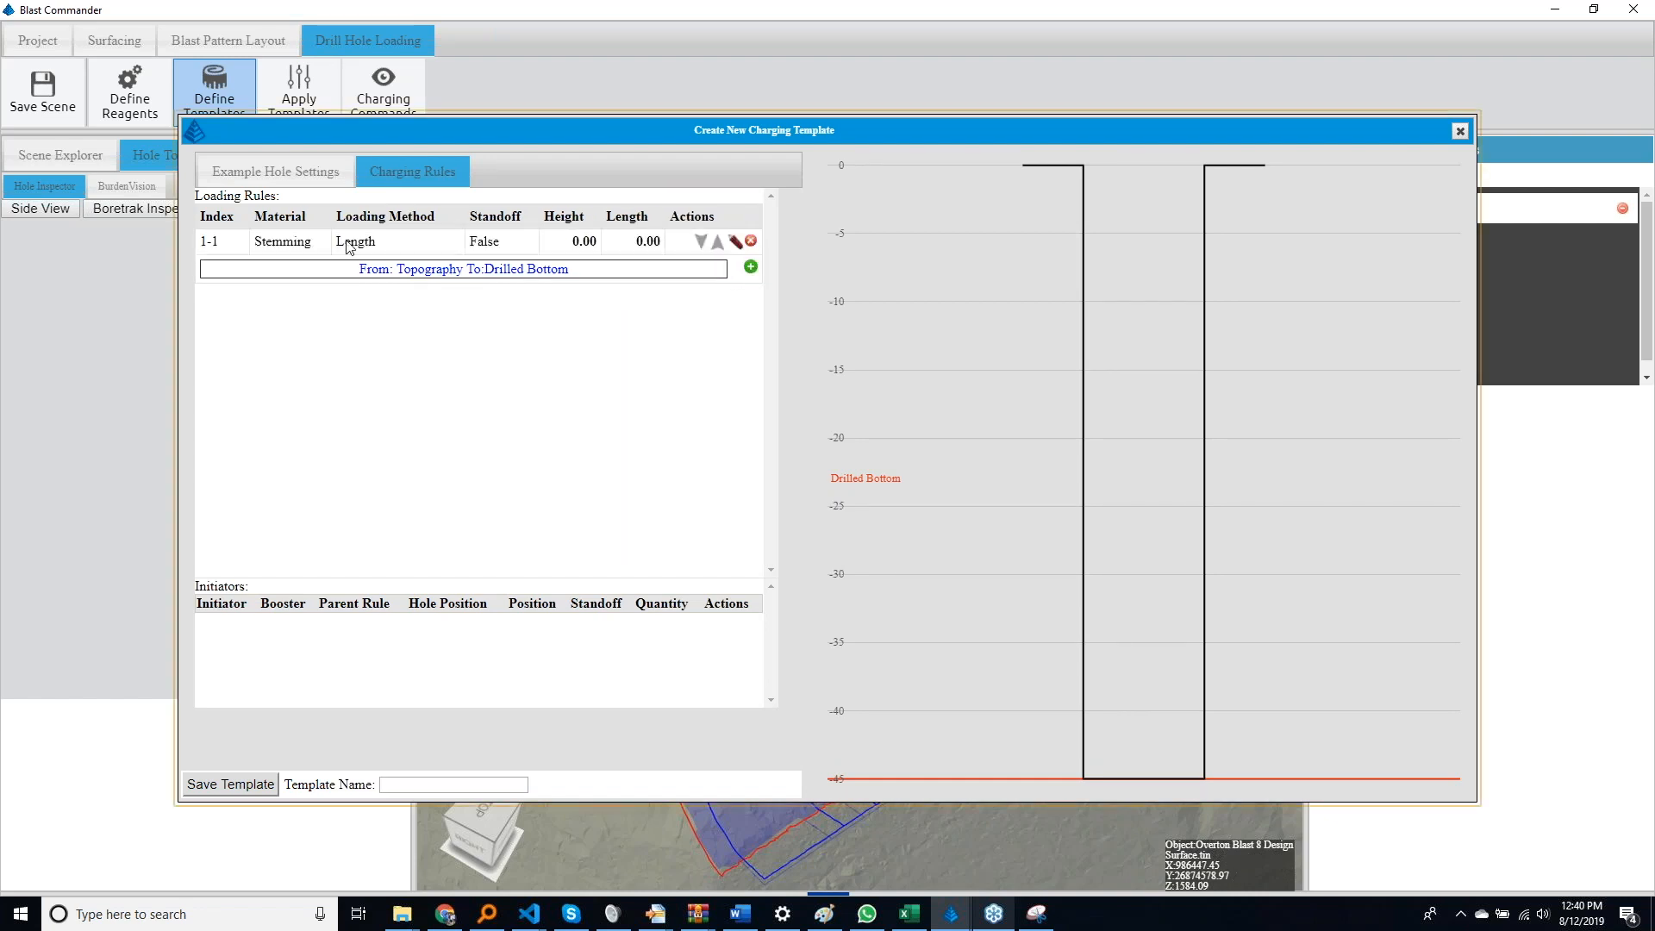
{"action": "left_click", "coordinate": [645, 241]}
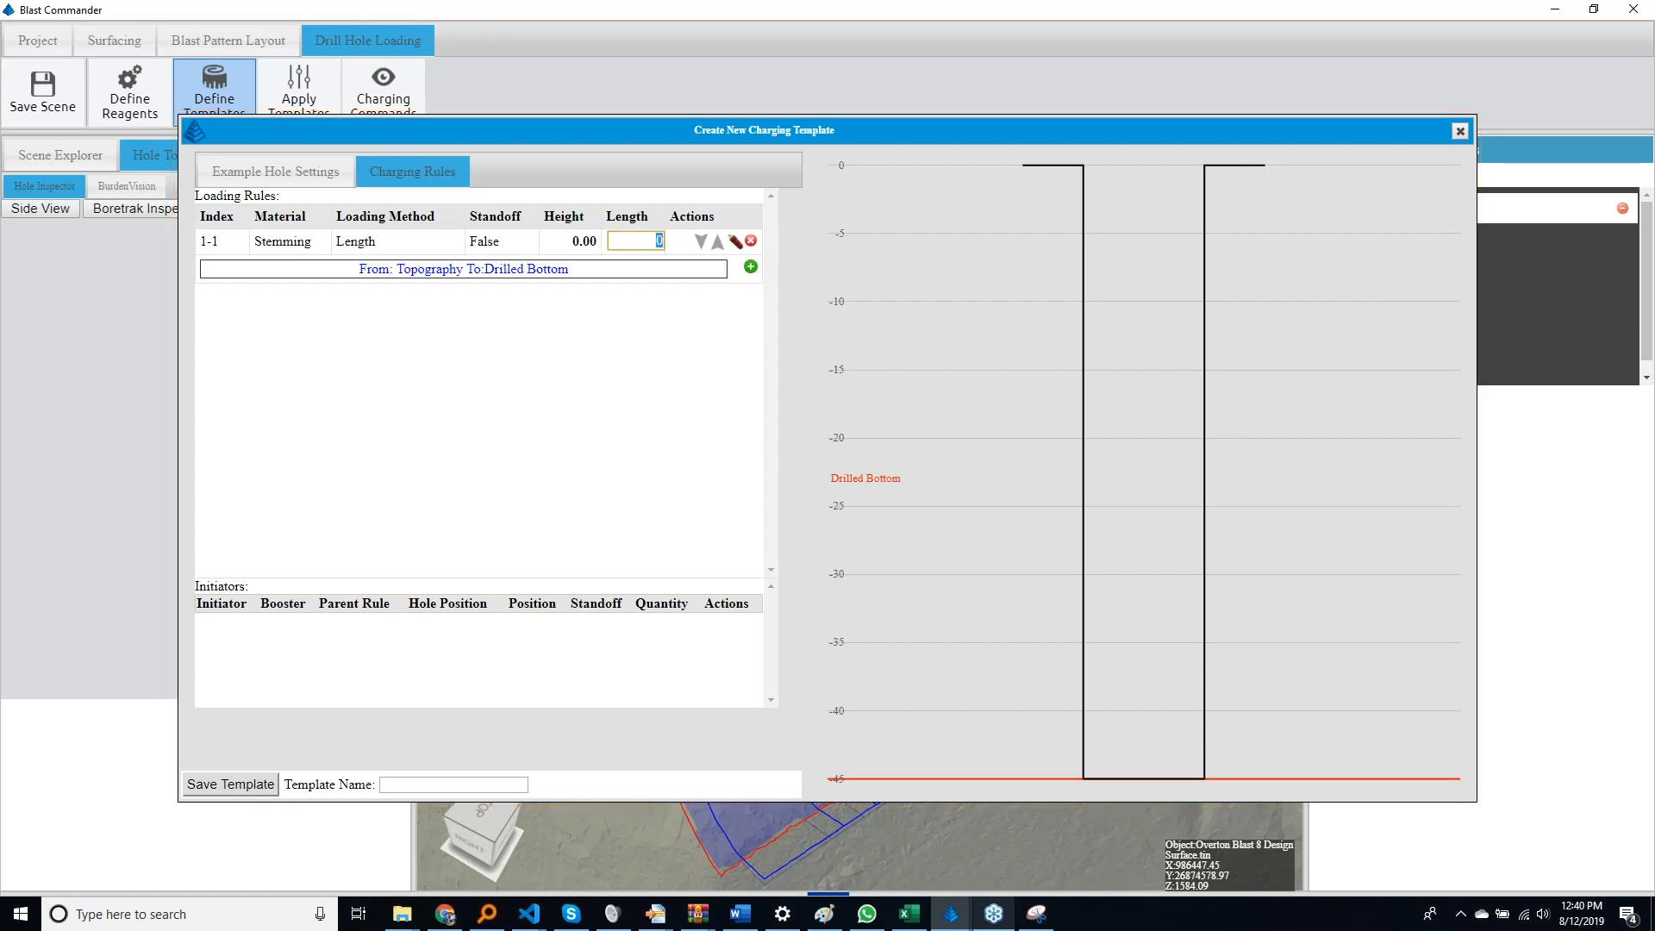
{"action": "type", "text": "2"}
{"action": "key", "text": "Return"}
{"action": "left_click", "coordinate": [640, 246]}
{"action": "type", "text": "7"}
{"action": "key", "text": "Return"}
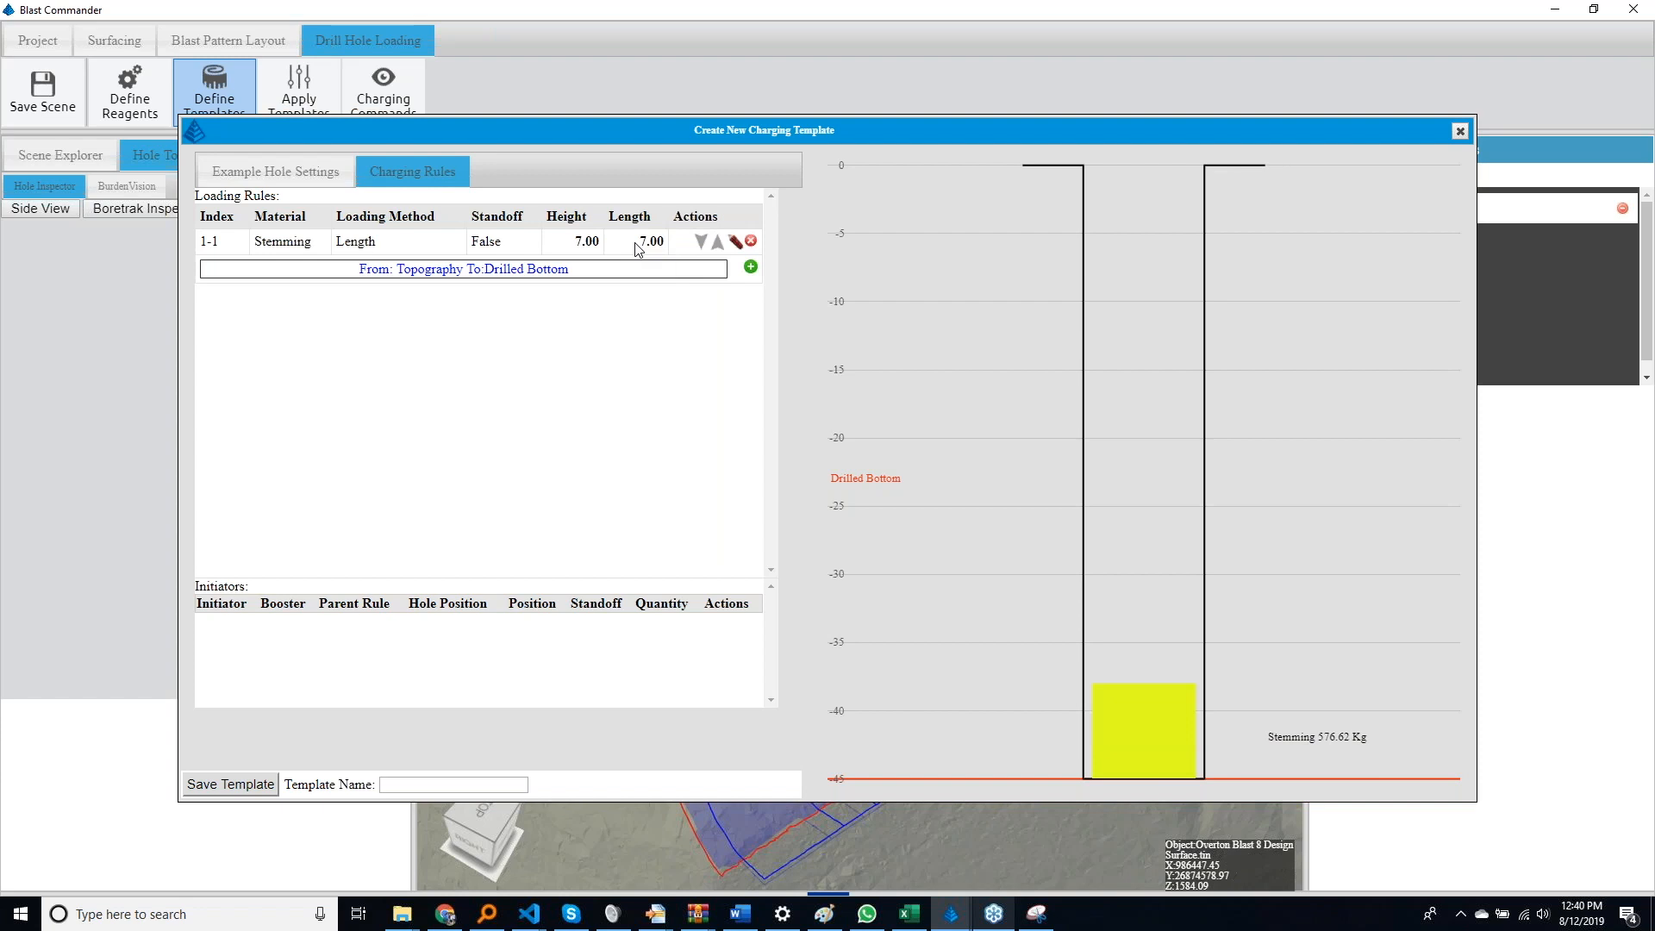
Add a second loading rule with Anfo as the material and Variable as the loading method
{"action": "left_click", "coordinate": [750, 267]}
{"action": "left_click", "coordinate": [296, 271]}
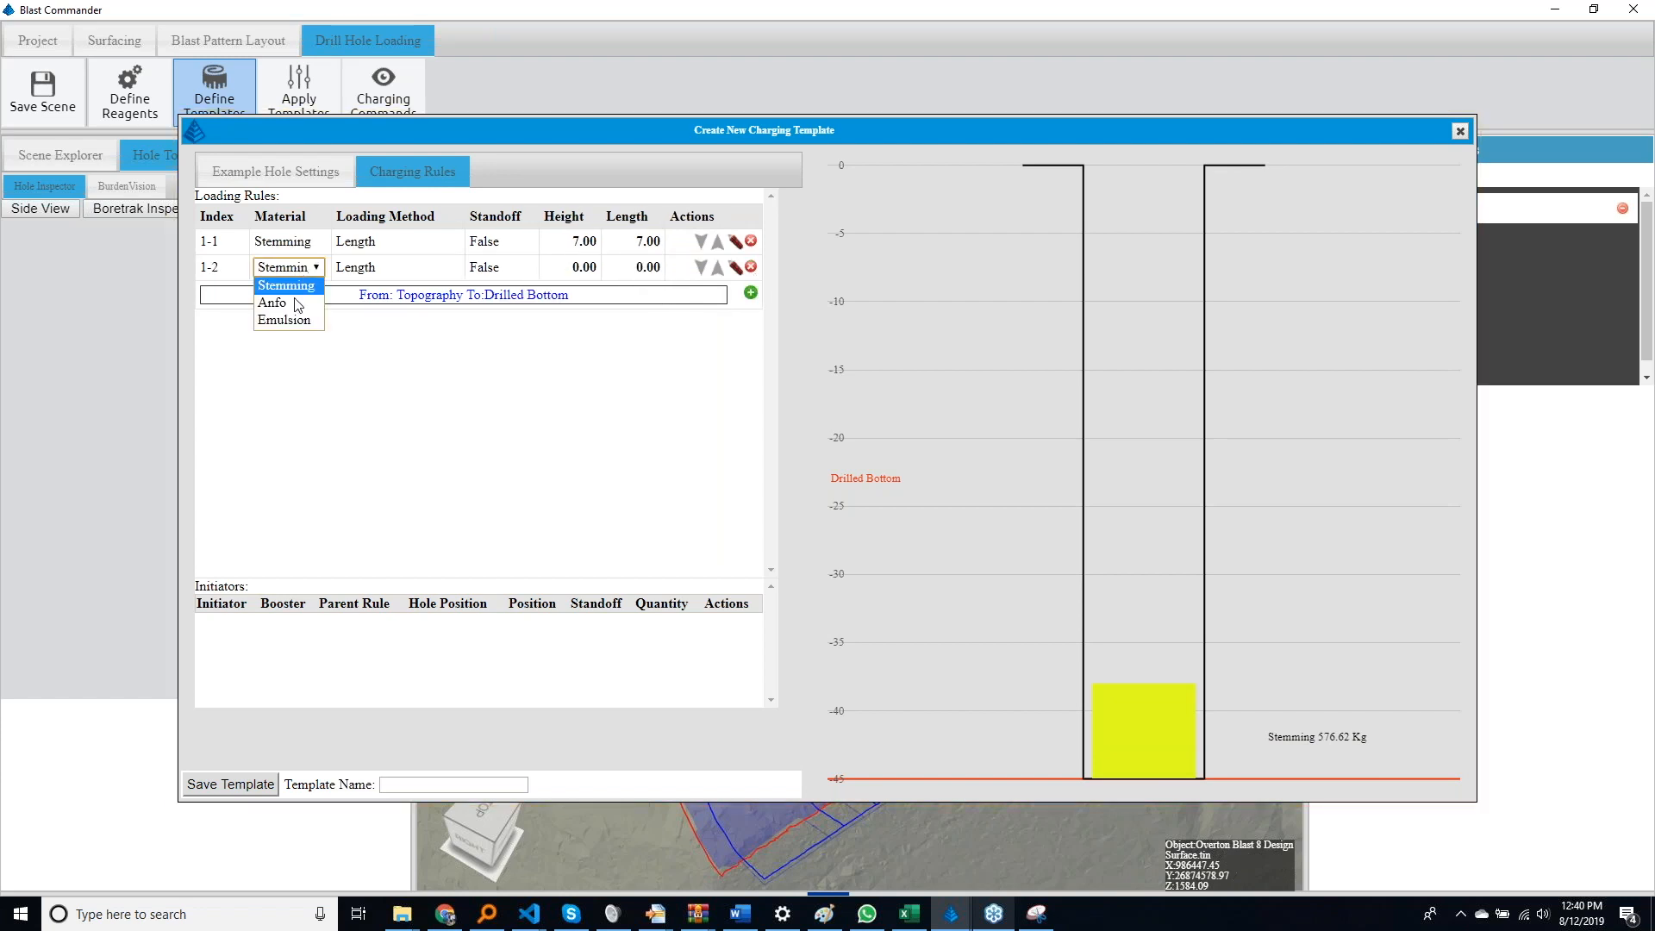
{"action": "left_click", "coordinate": [298, 304]}
{"action": "left_click", "coordinate": [401, 268]}
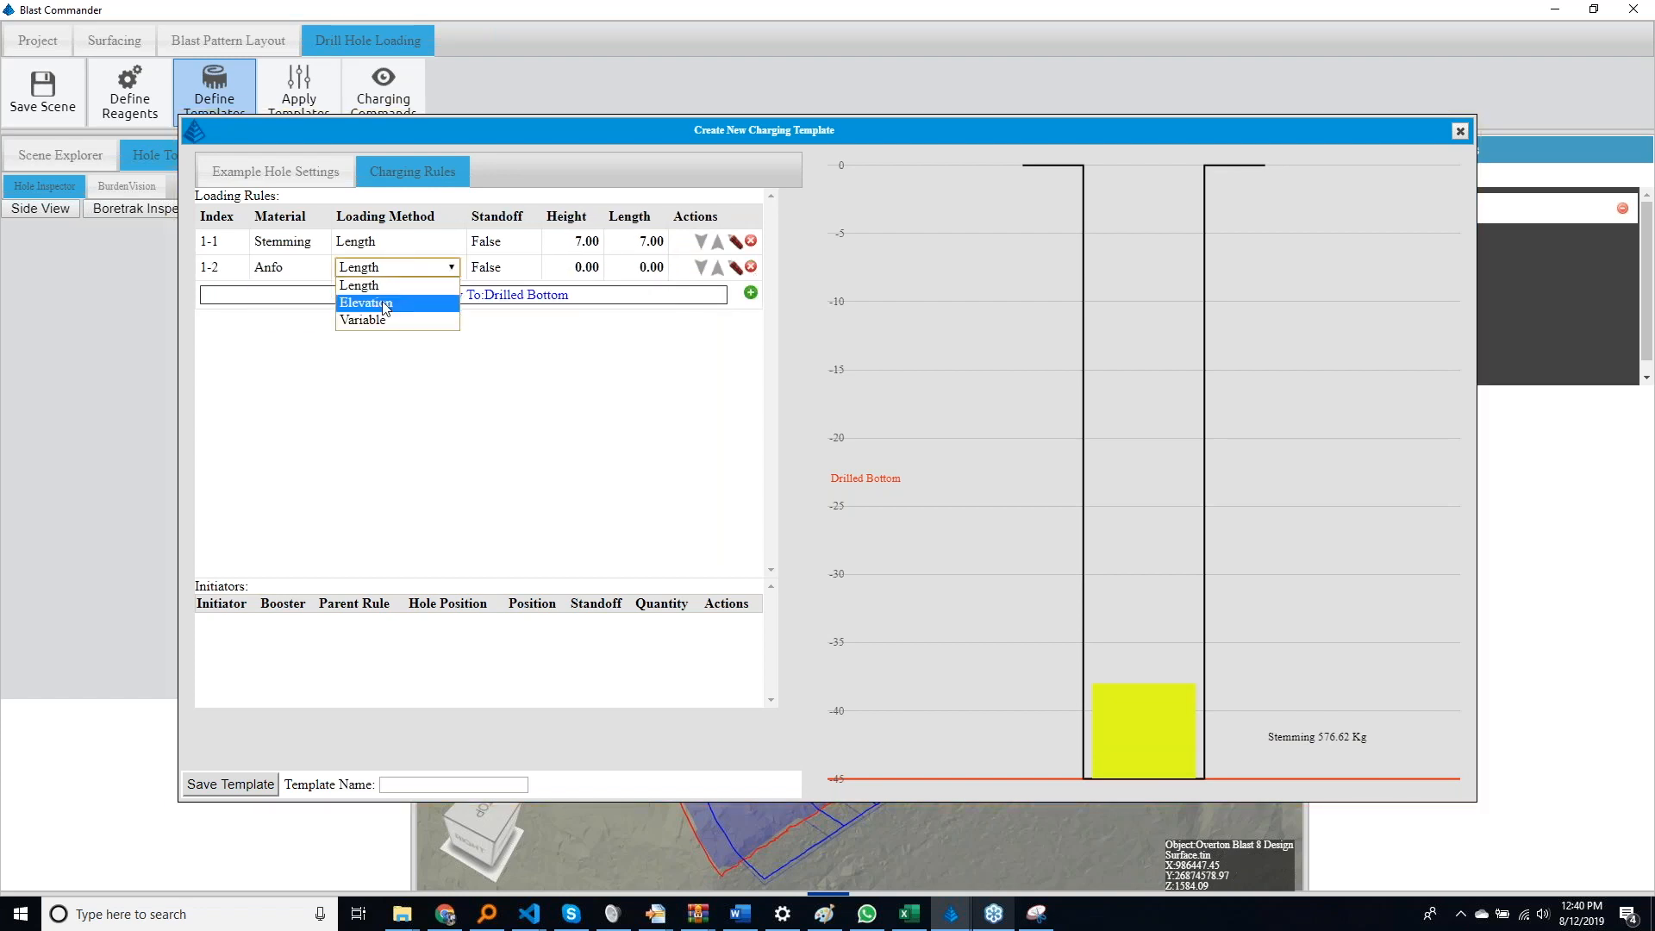
{"action": "left_click", "coordinate": [383, 321]}
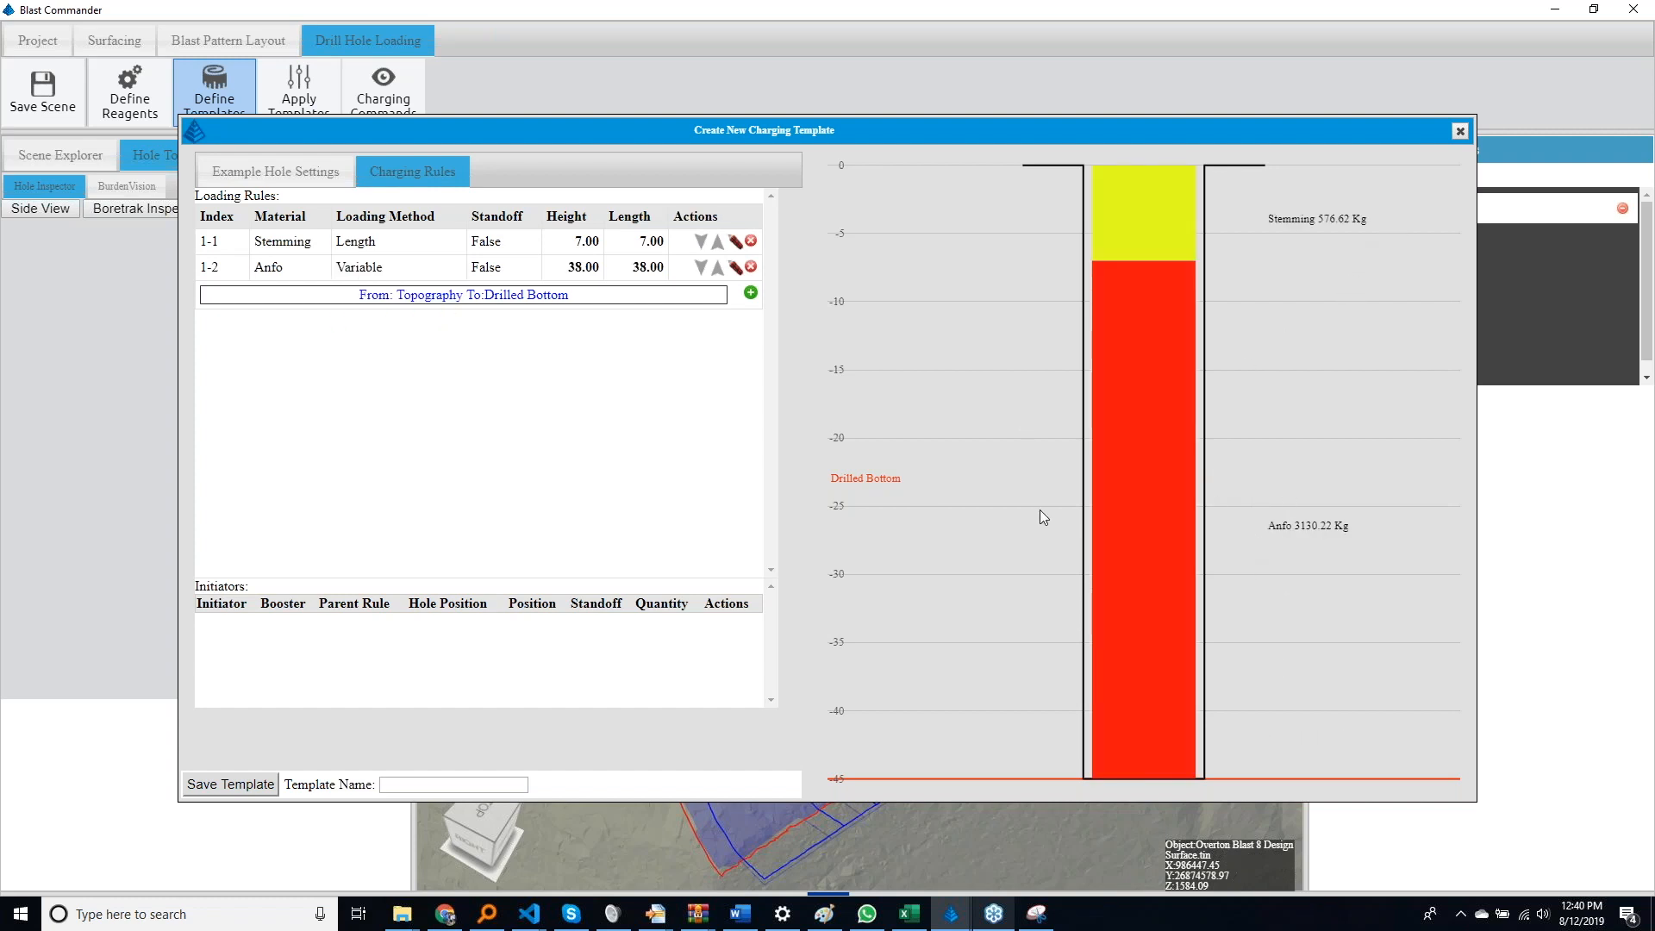
Set the sample hole's drill depth to 20 in the charging template, after trying a depth of 25
{"action": "left_click", "coordinate": [276, 171]}
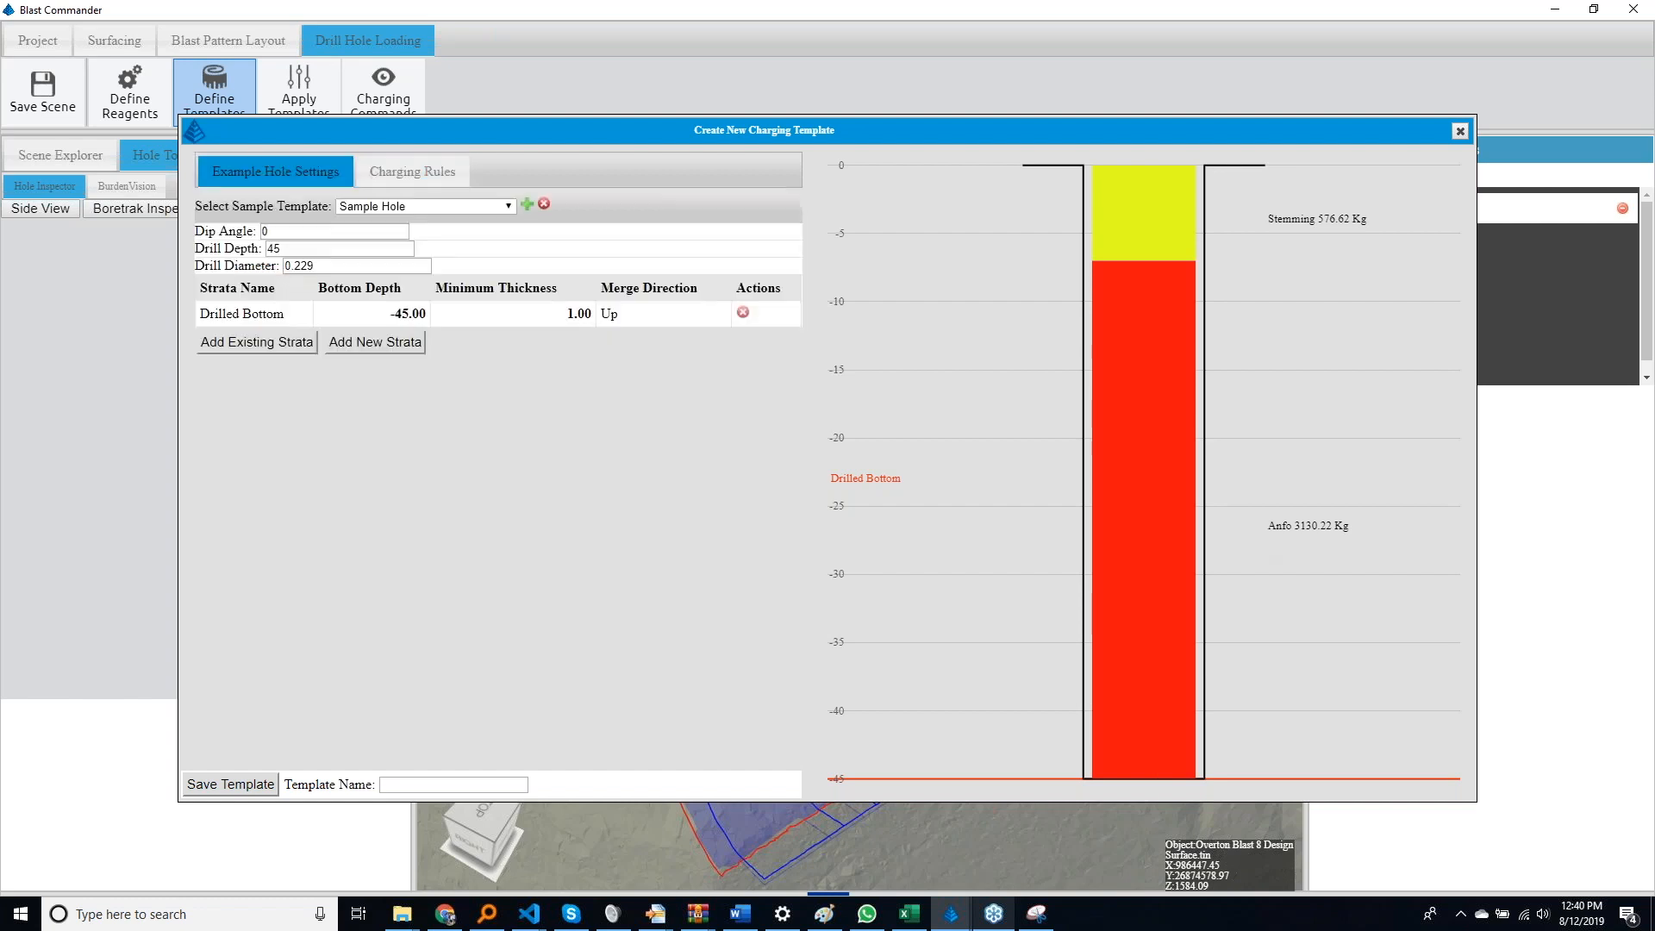
{"action": "left_click", "coordinate": [312, 250]}
{"action": "left_click_drag", "start_coordinate": [311, 251], "coordinate": [245, 256]}
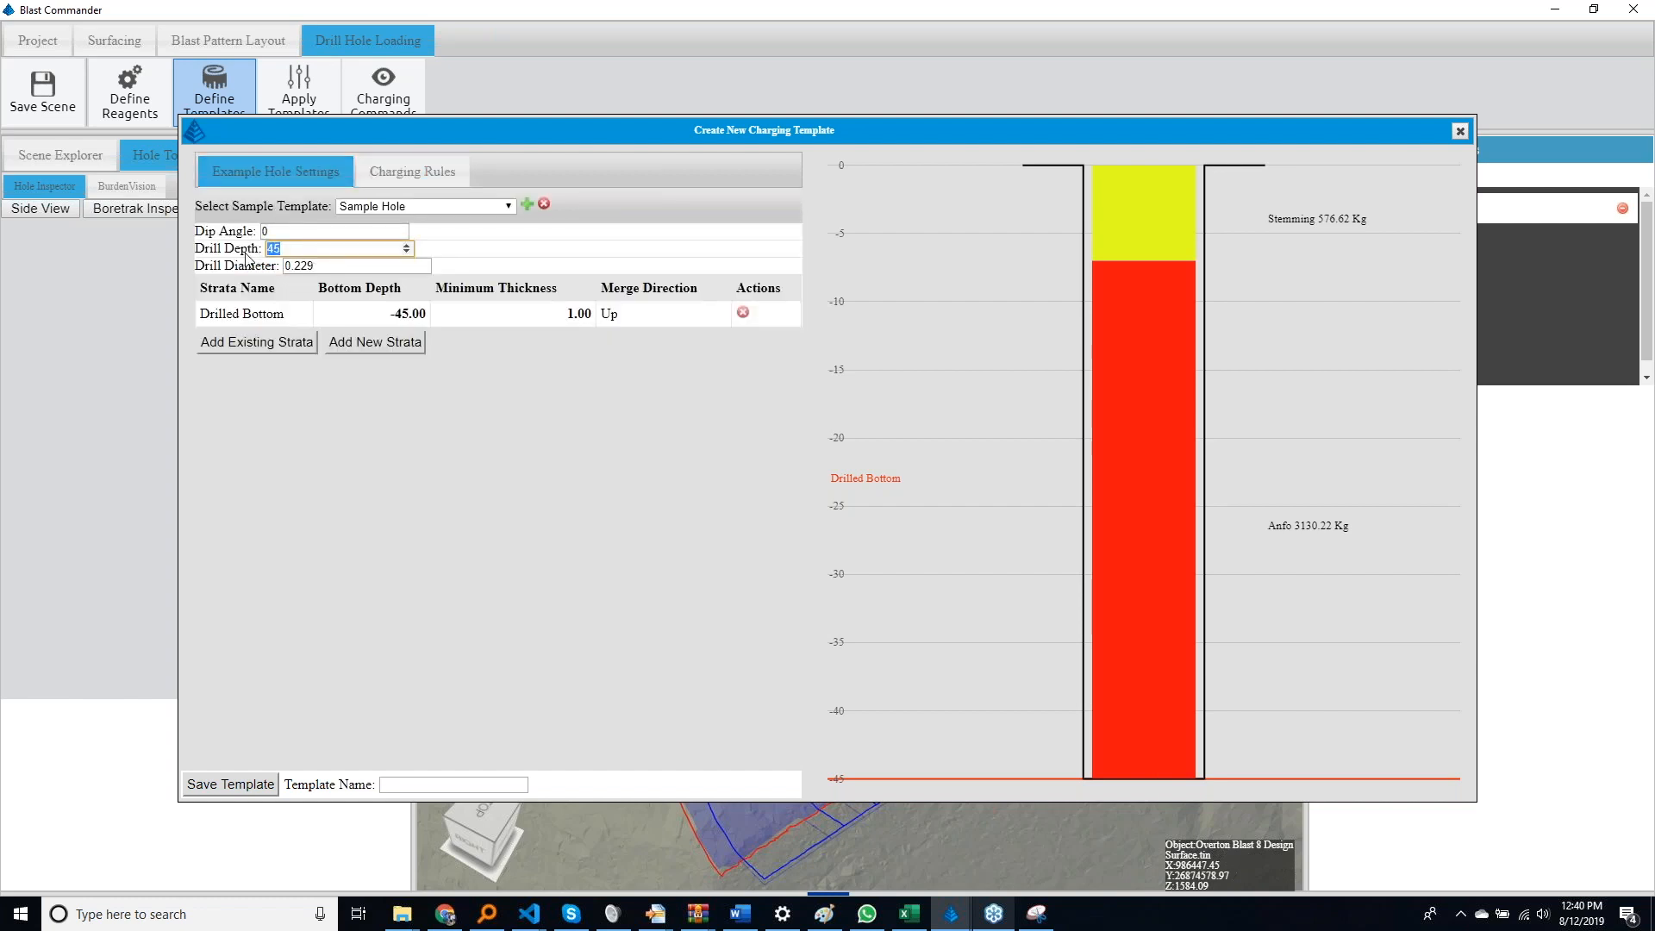
{"action": "type", "text": "25"}
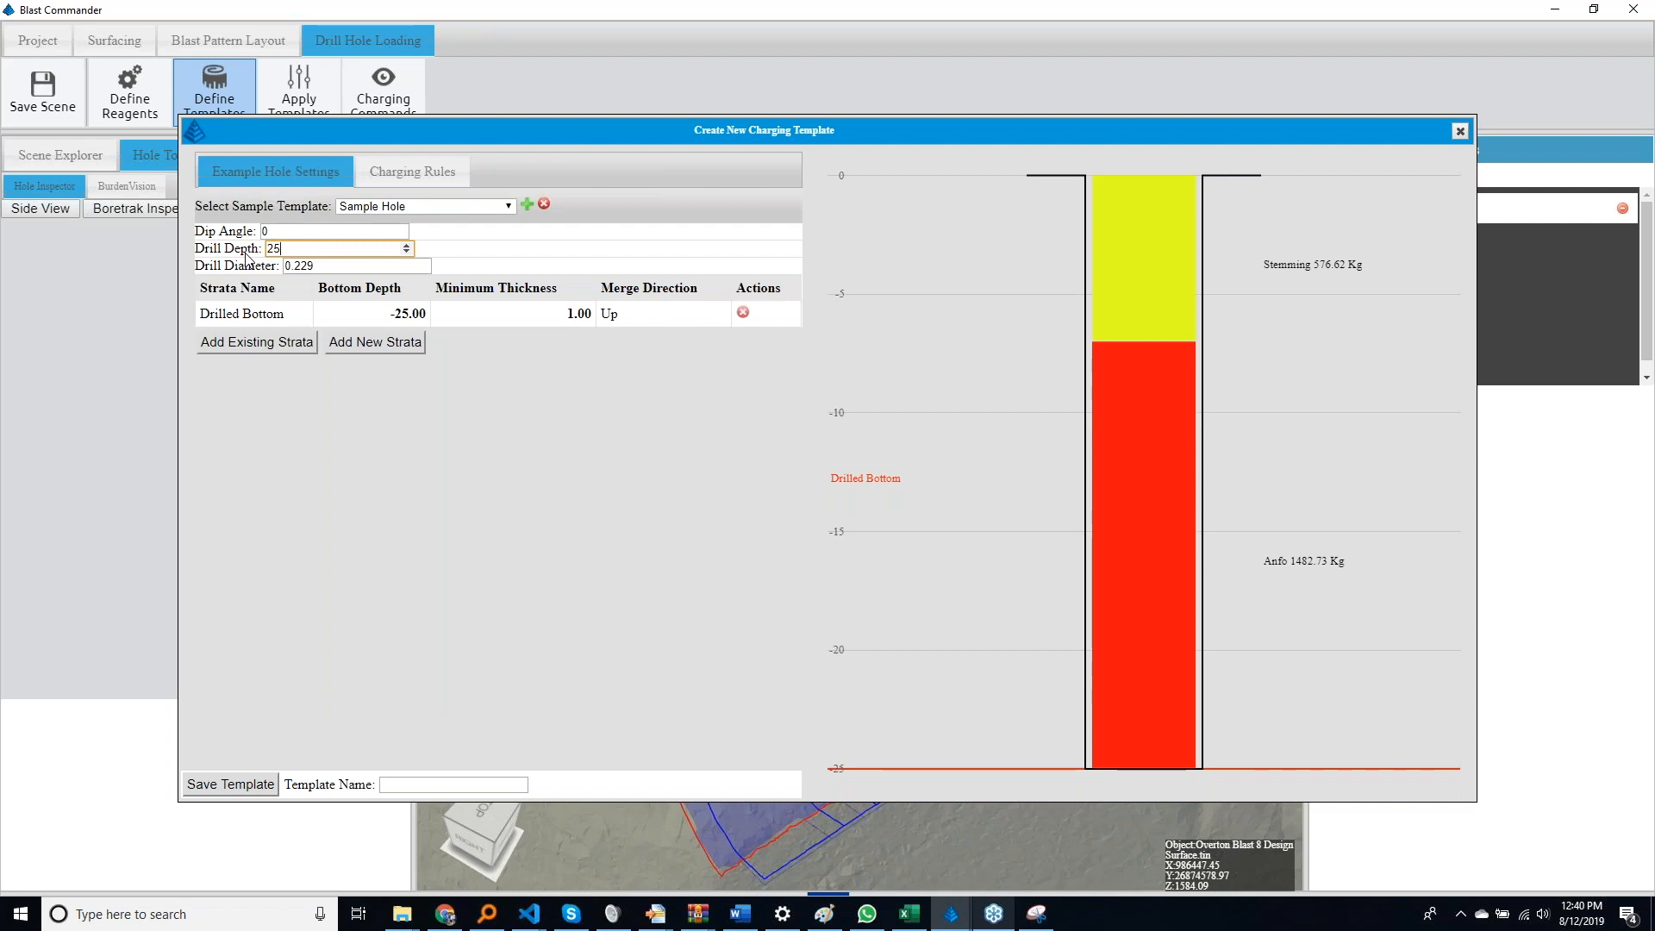
{"action": "key", "text": "BackSpace"}
{"action": "type", "text": "0"}
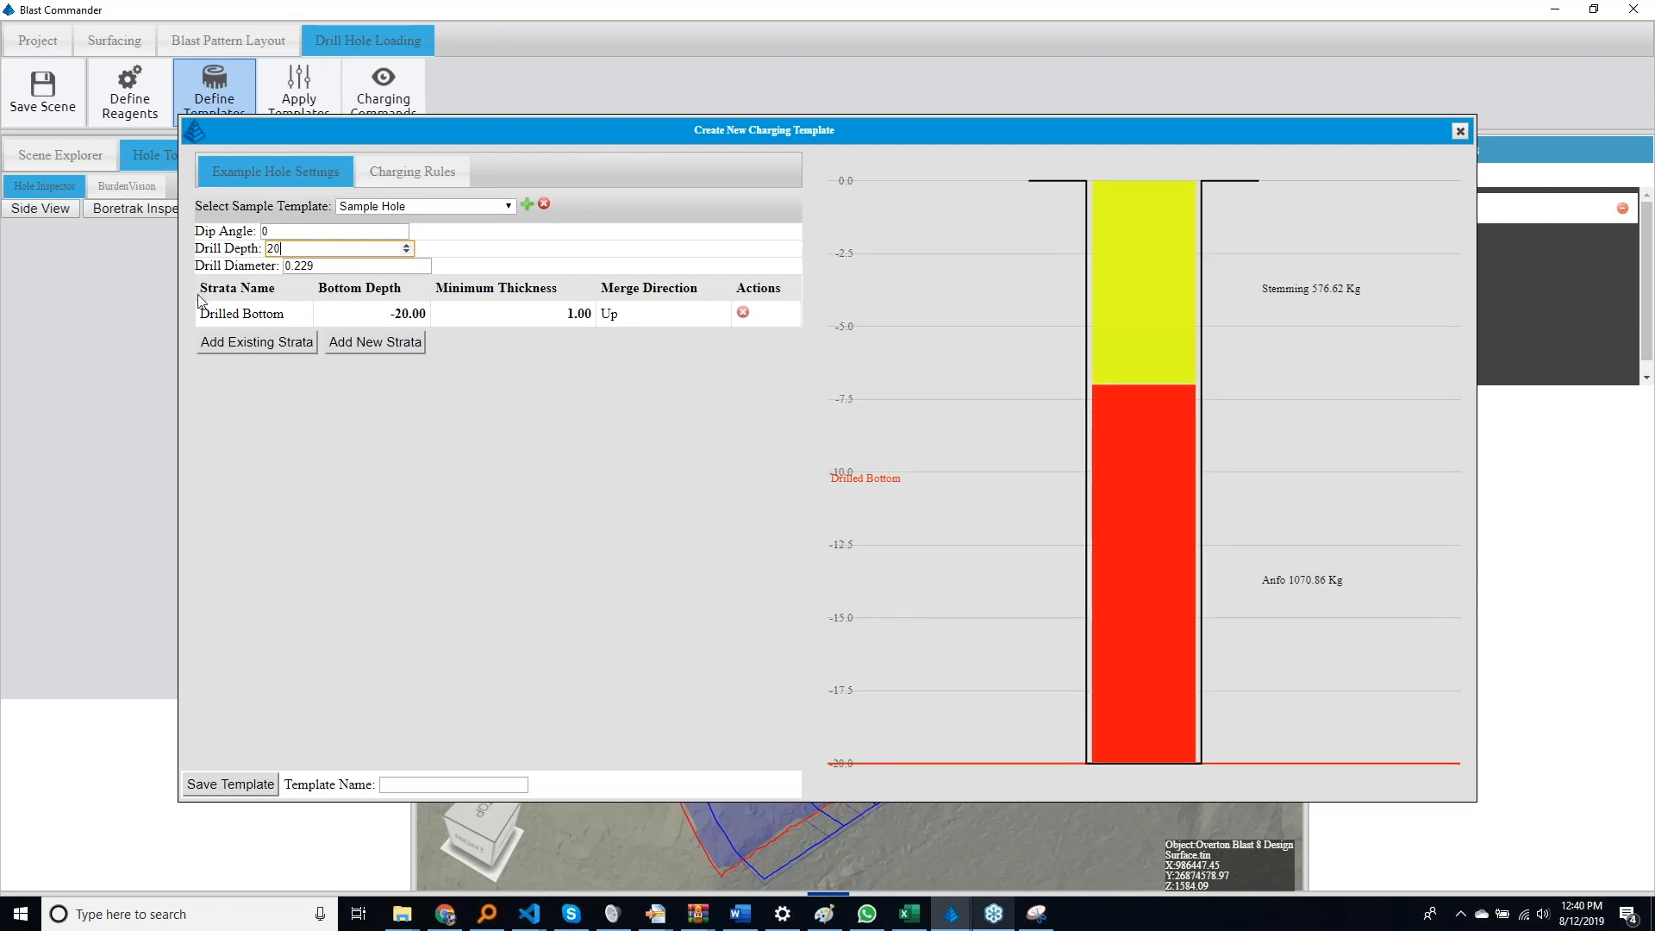
Save the charging template under the name sample2 and close the template editor
{"action": "left_click", "coordinate": [405, 785]}
{"action": "type", "text": "sample2"}
{"action": "left_click", "coordinate": [264, 785]}
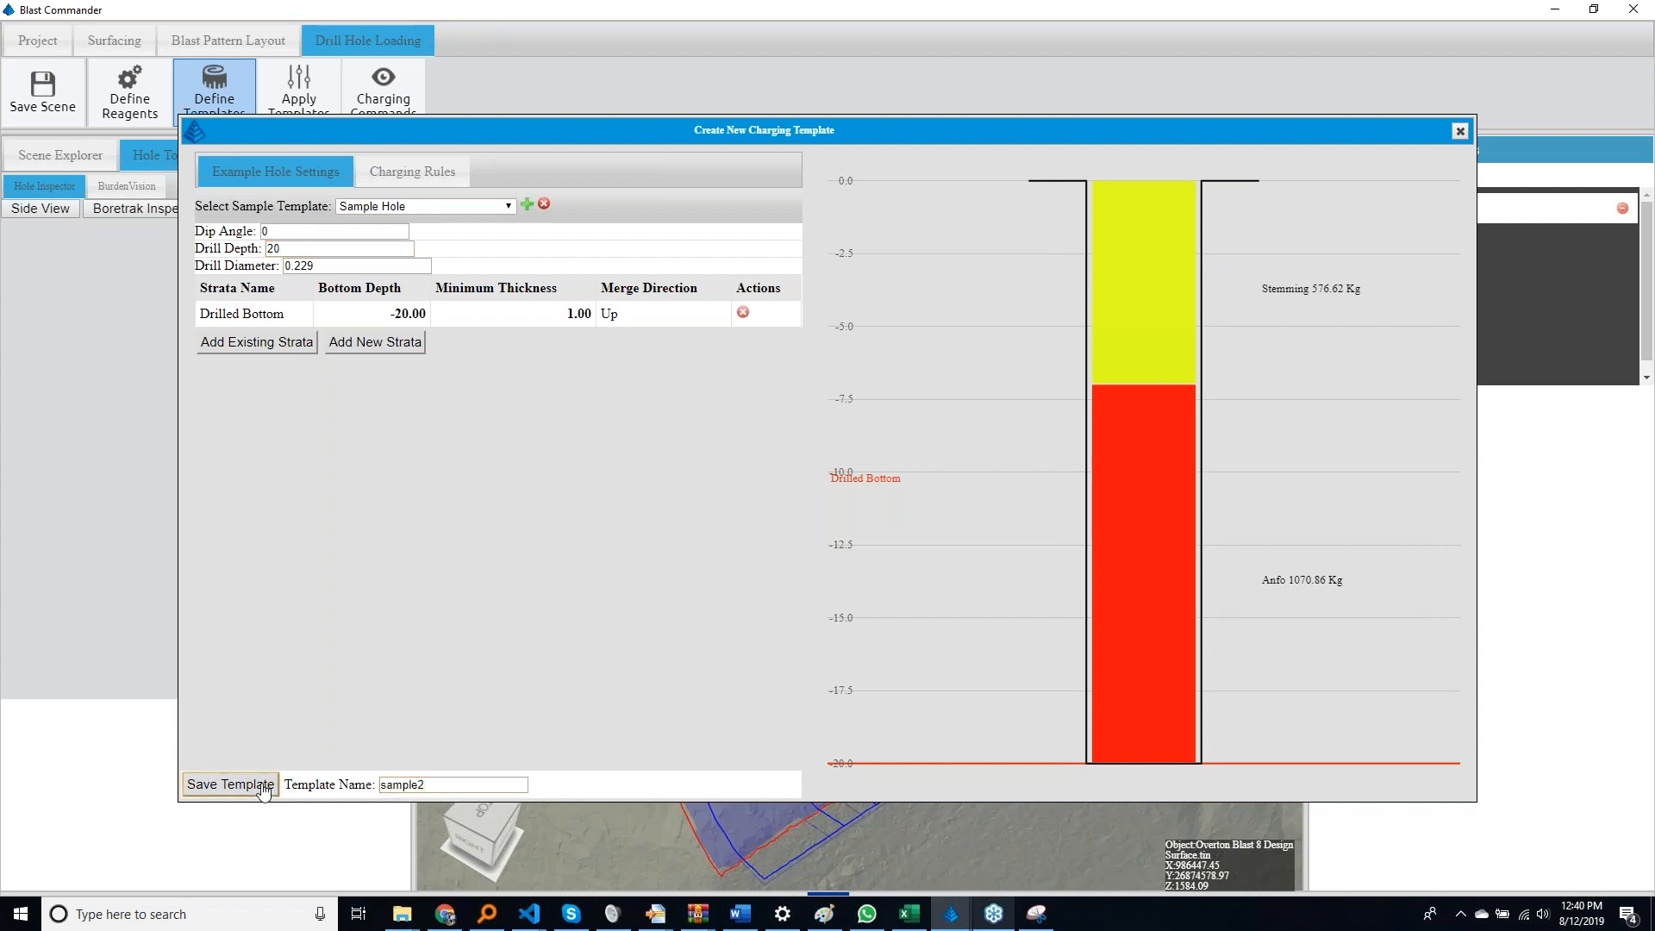
{"action": "left_click", "coordinate": [1459, 131]}
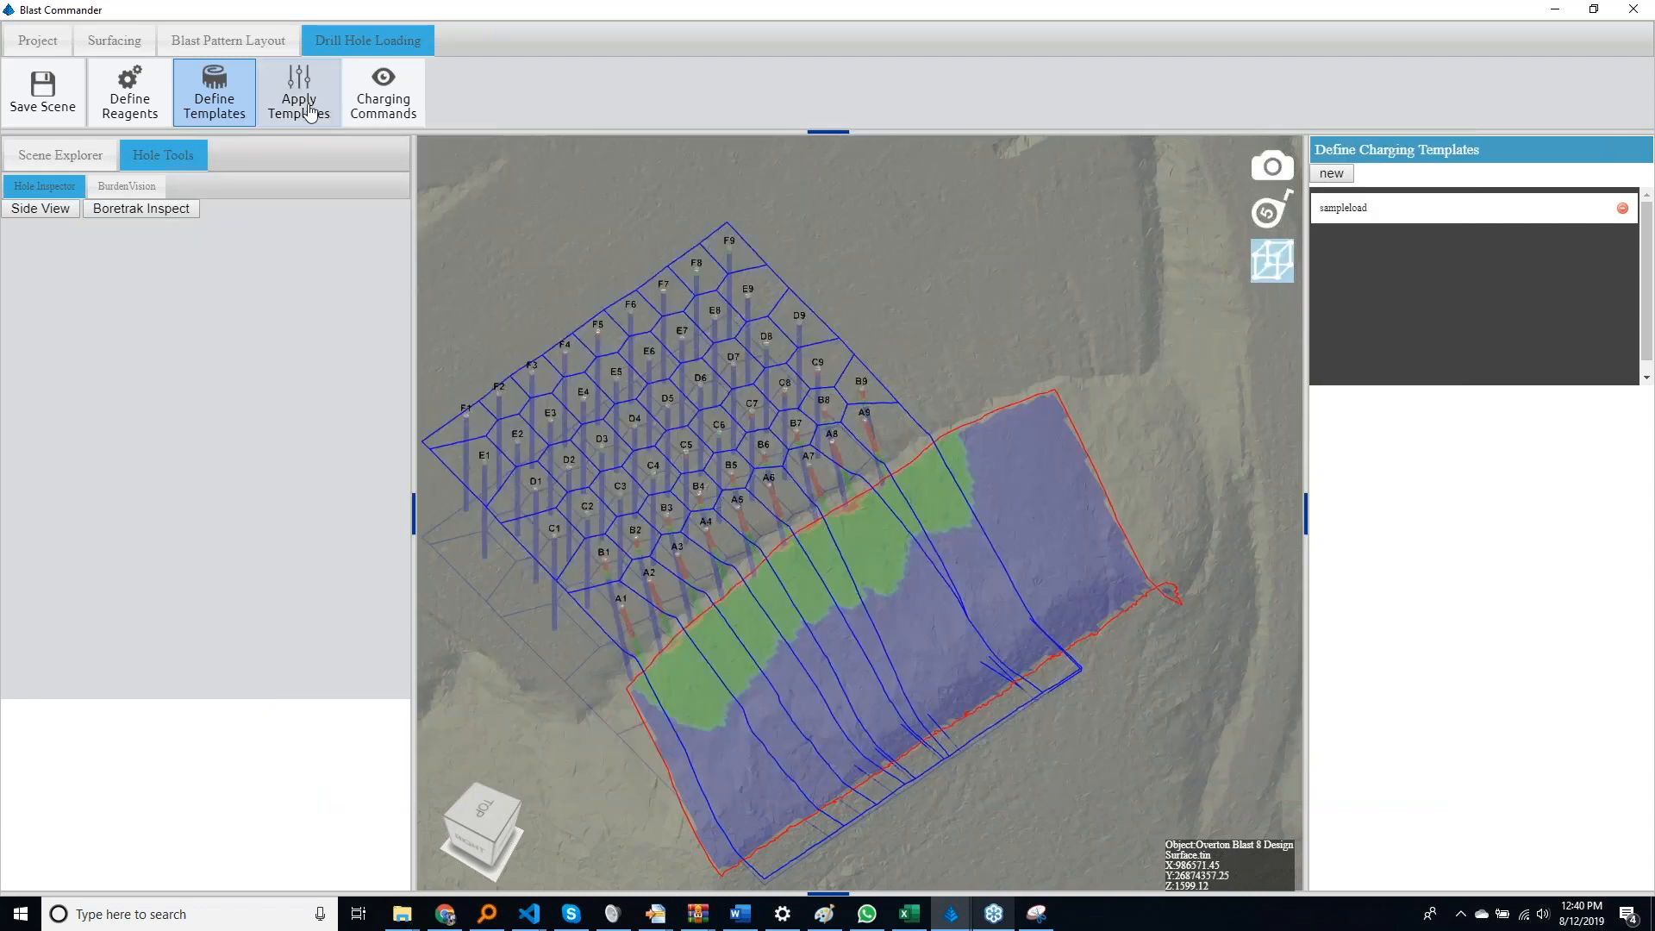
Apply the loading rules of the sample2 charging template to the drill holes
{"action": "left_click", "coordinate": [309, 112]}
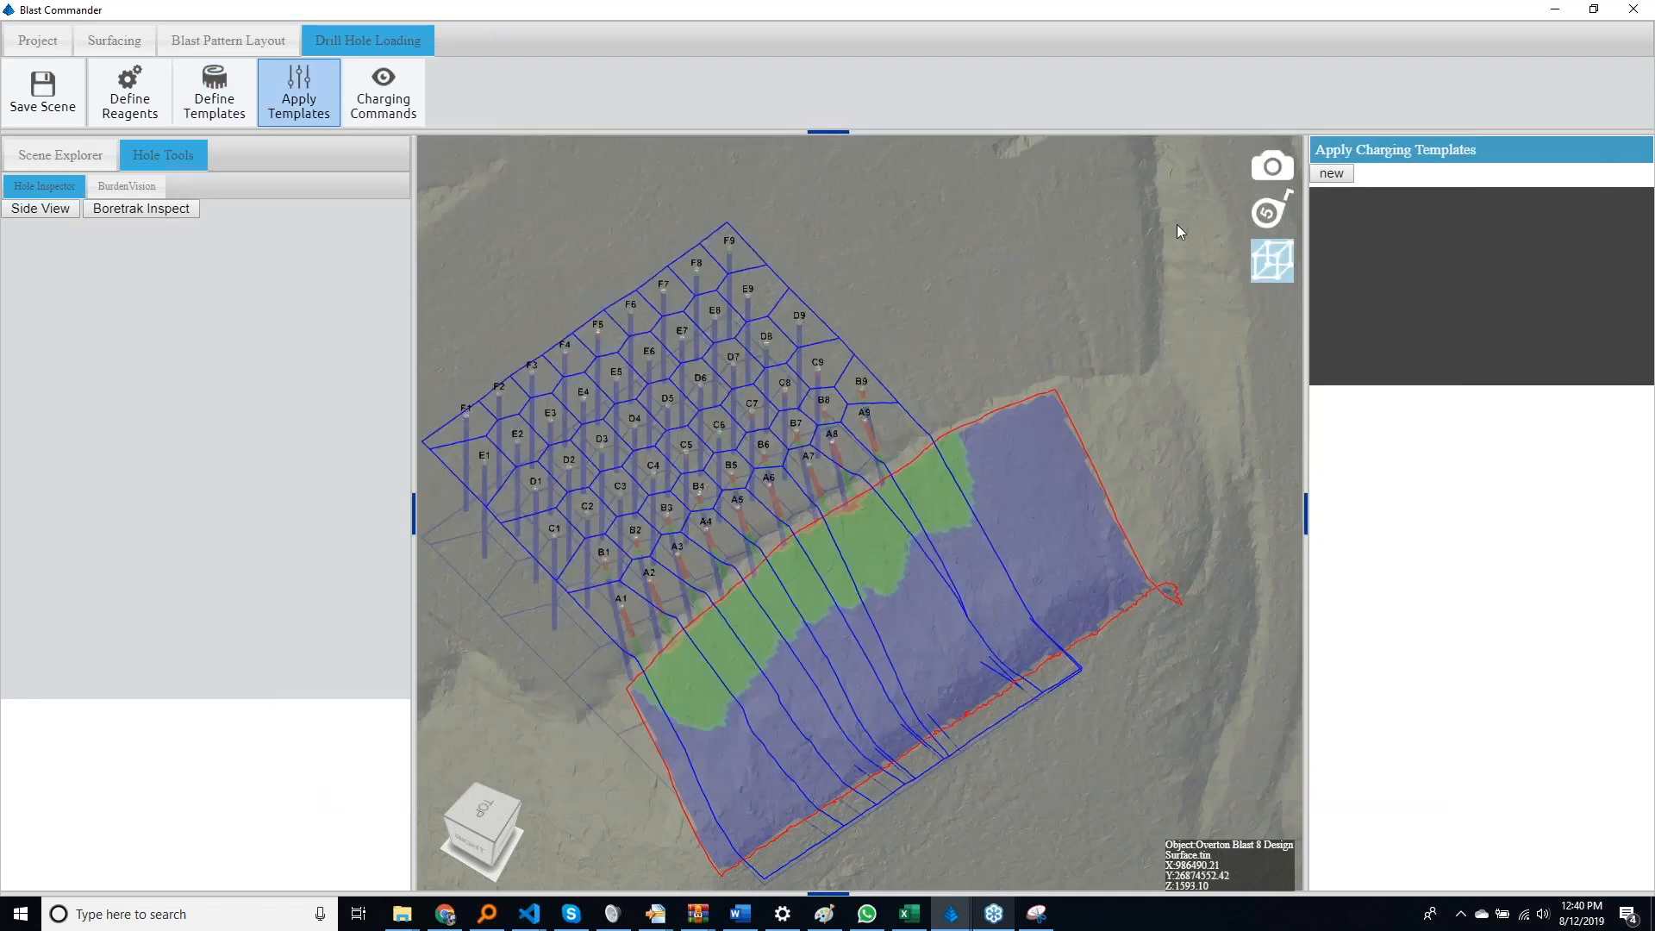
{"action": "left_click", "coordinate": [1331, 173]}
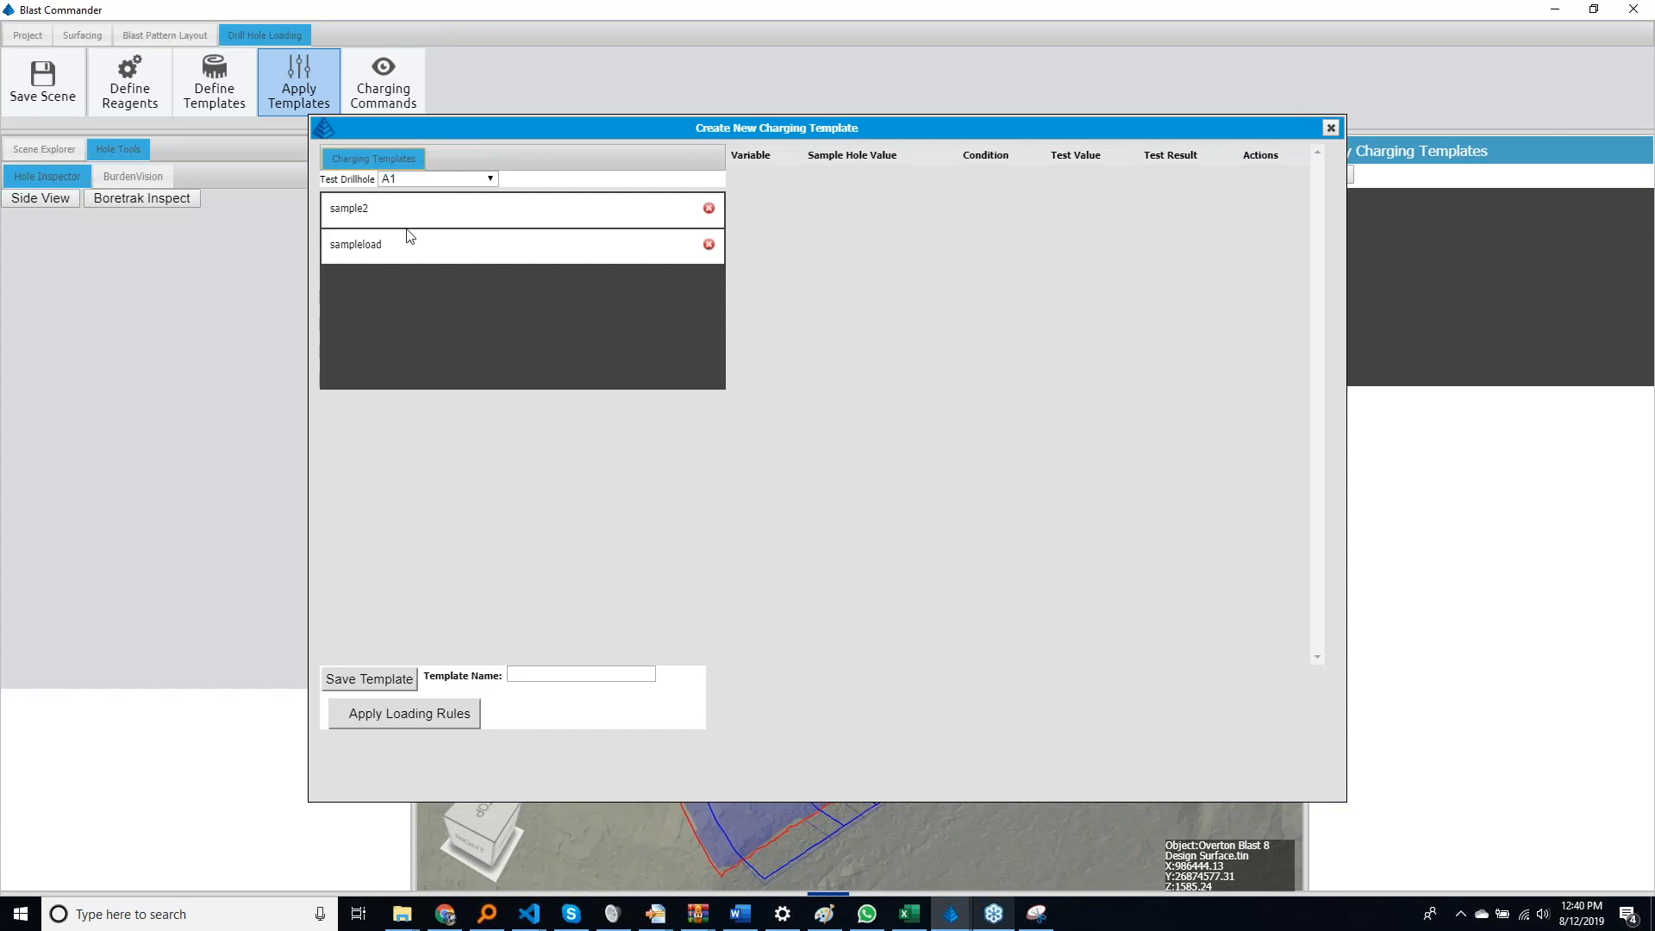
{"action": "left_click", "coordinate": [415, 209]}
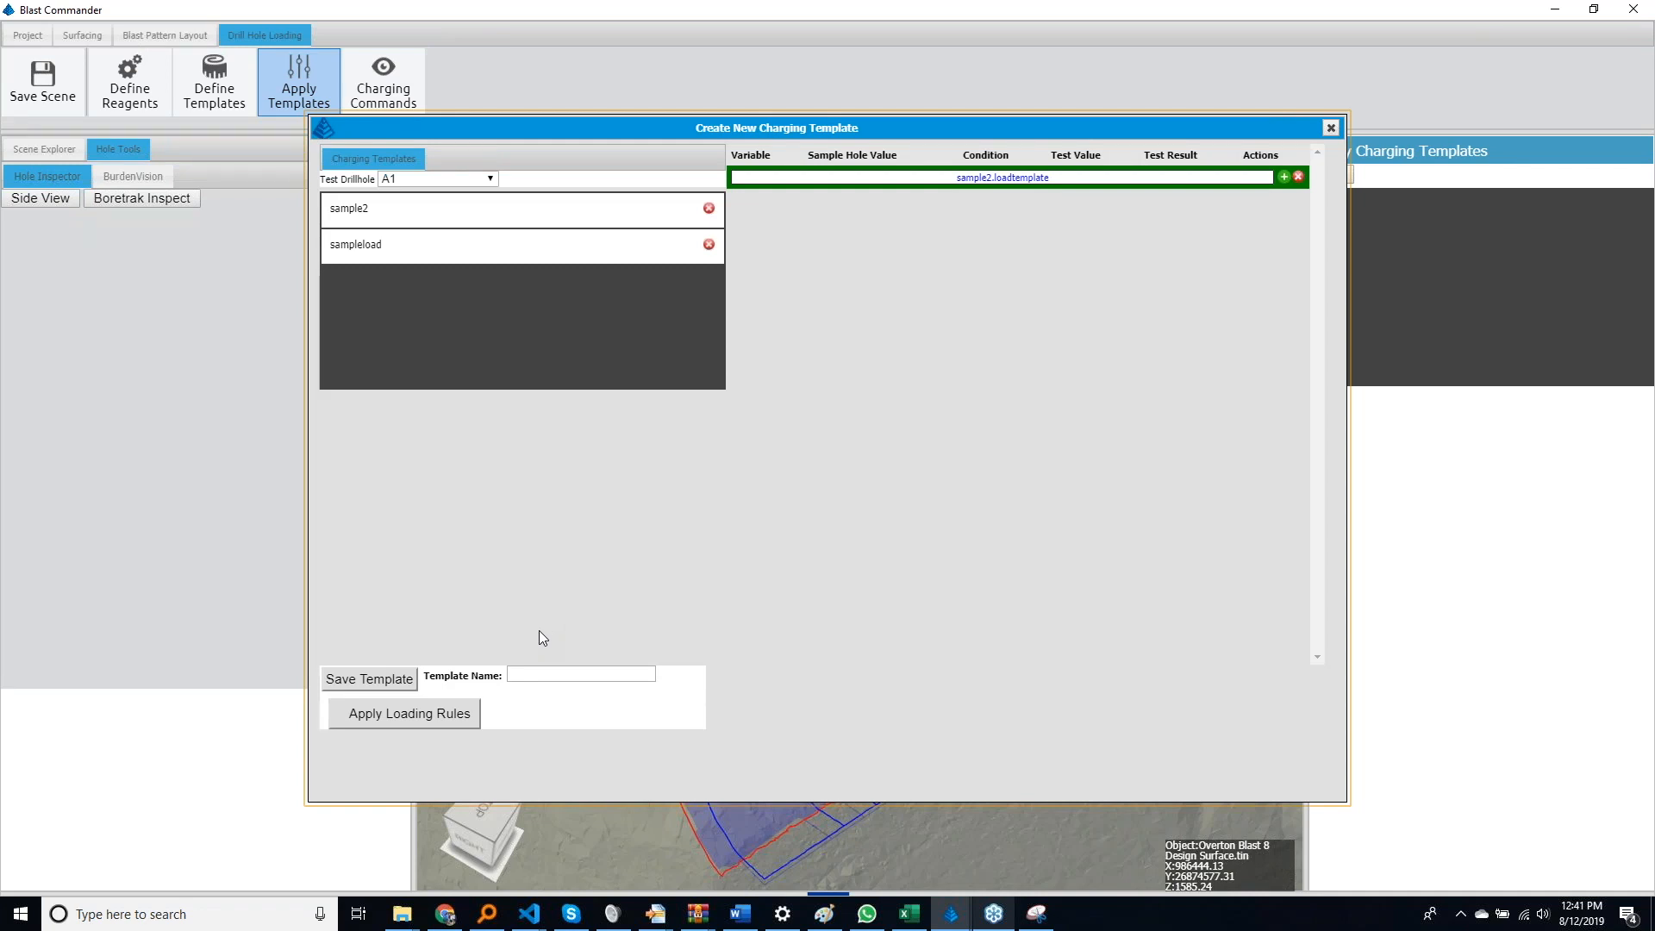
{"action": "left_click", "coordinate": [442, 730]}
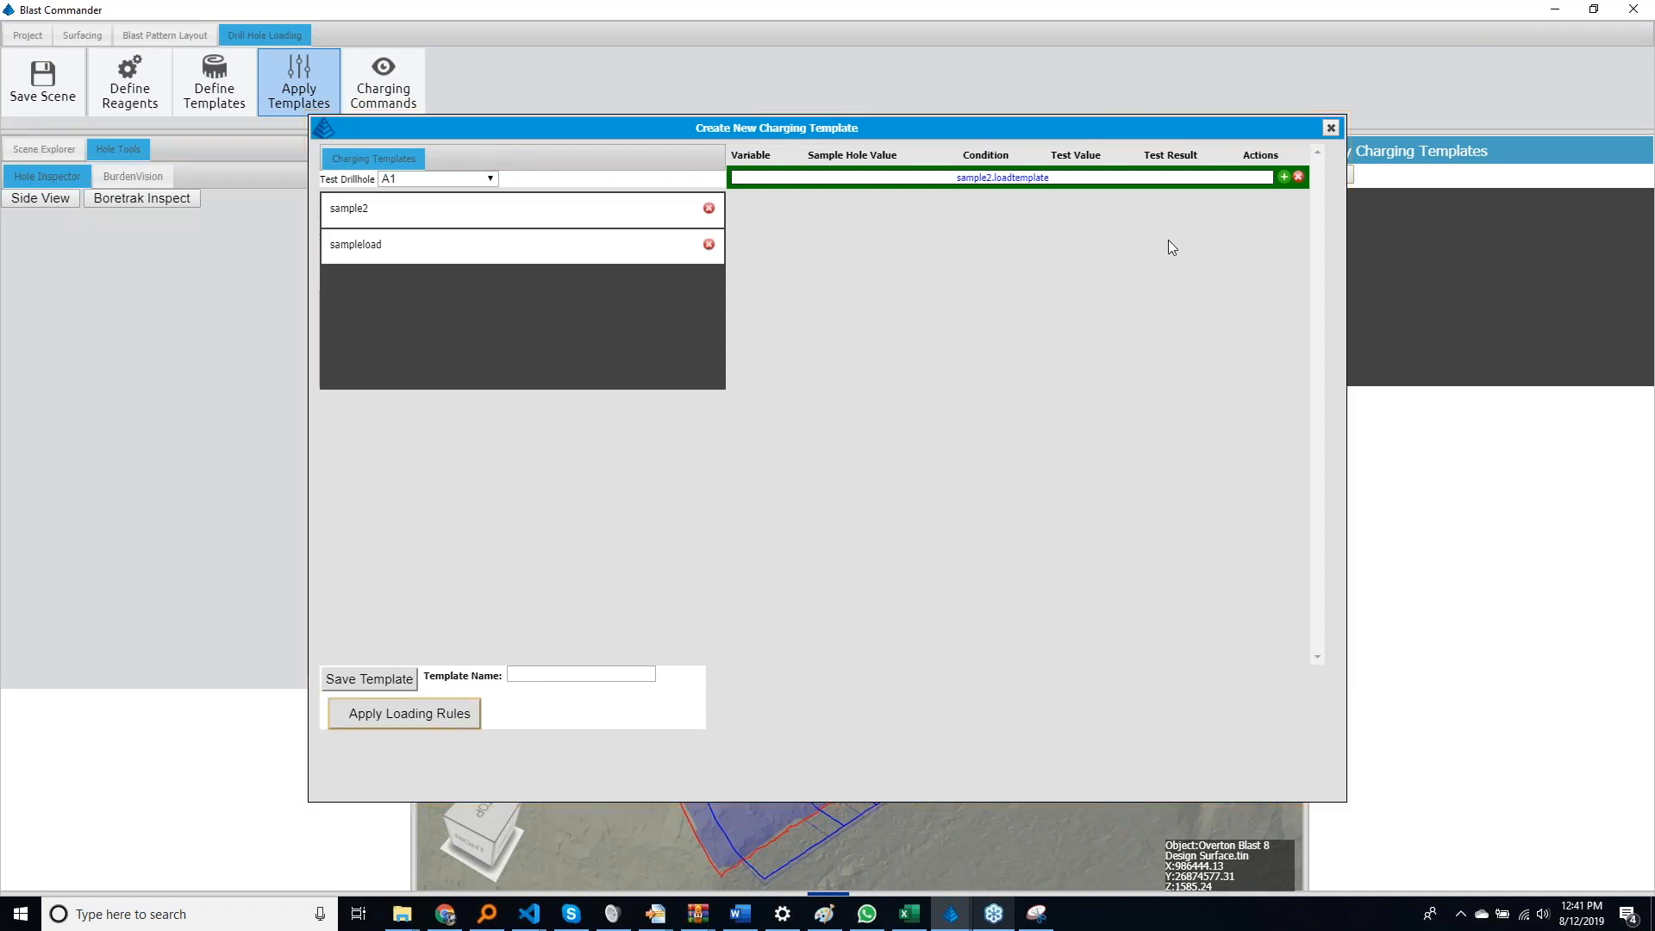
{"action": "left_click", "coordinate": [1331, 128]}
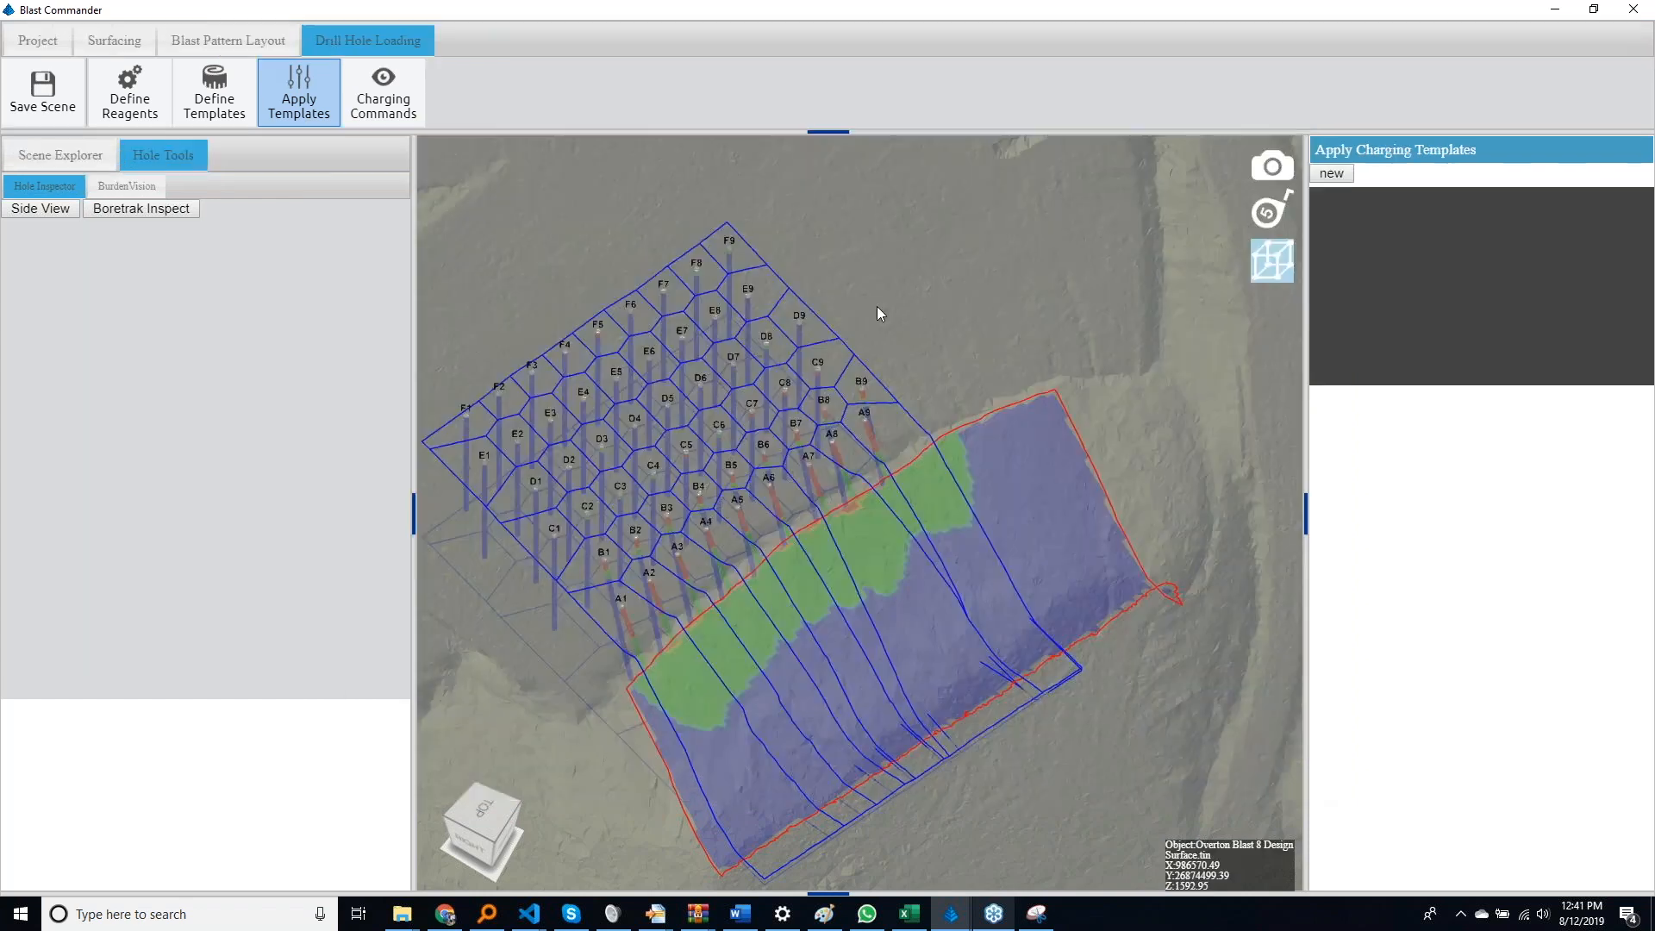
Return to the blast pattern layout with Overton Blast 8 Design Surface.tin as the topography and color the holes by Hole Loading
{"action": "left_click", "coordinate": [251, 43]}
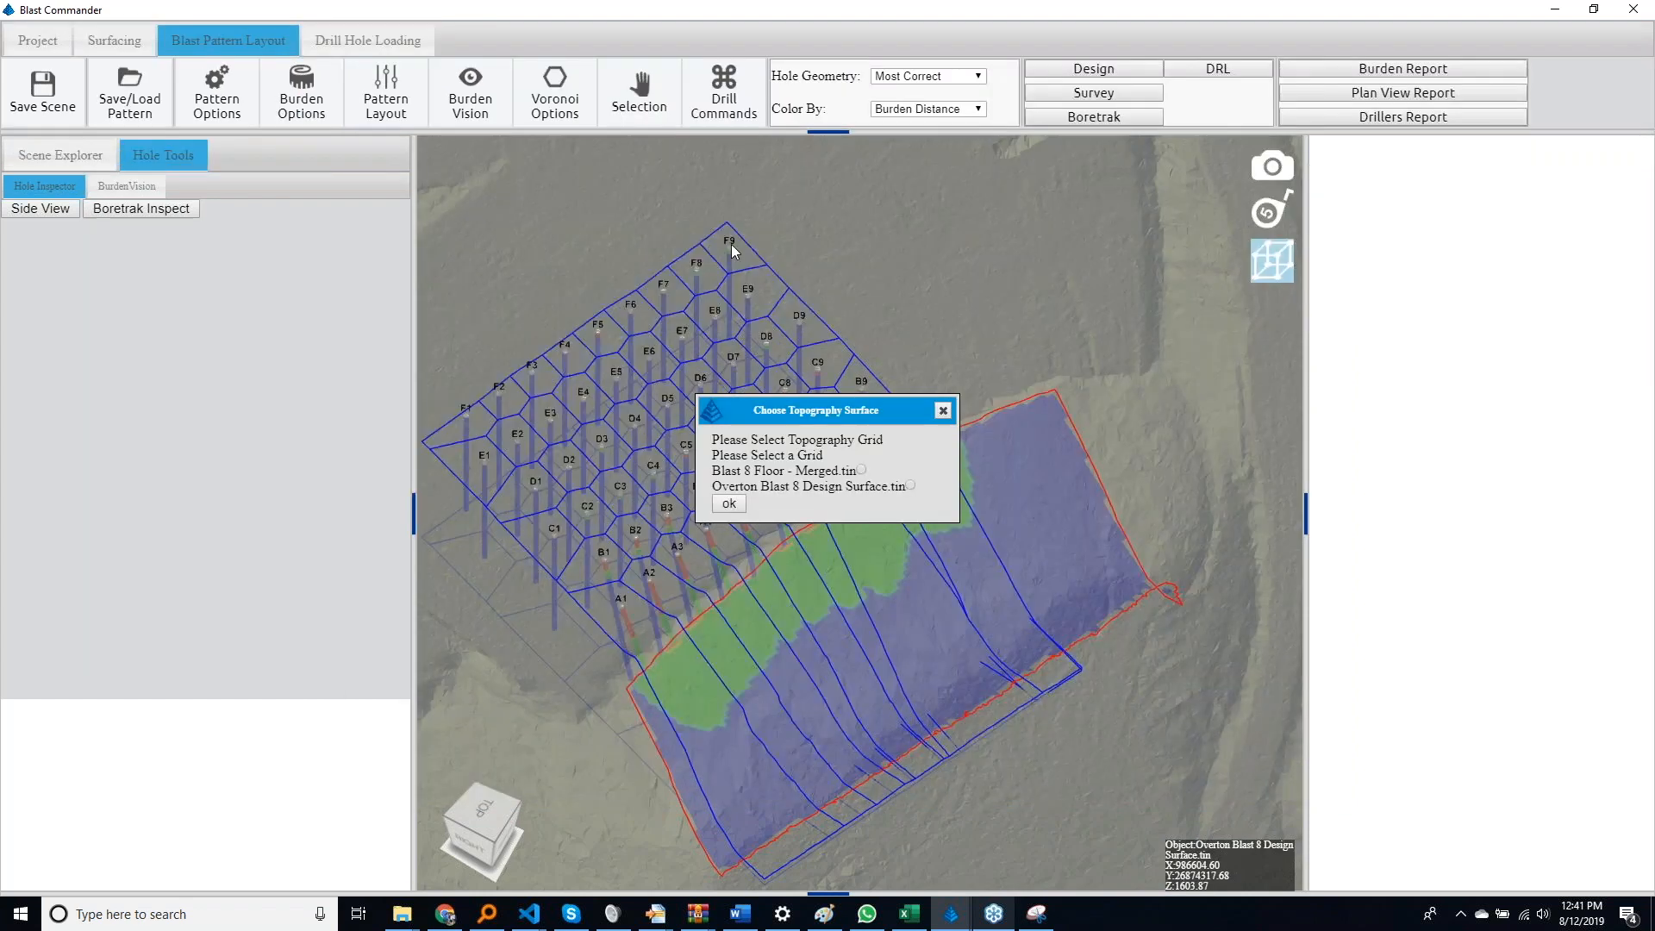
{"action": "left_click", "coordinate": [910, 486]}
{"action": "left_click", "coordinate": [728, 504]}
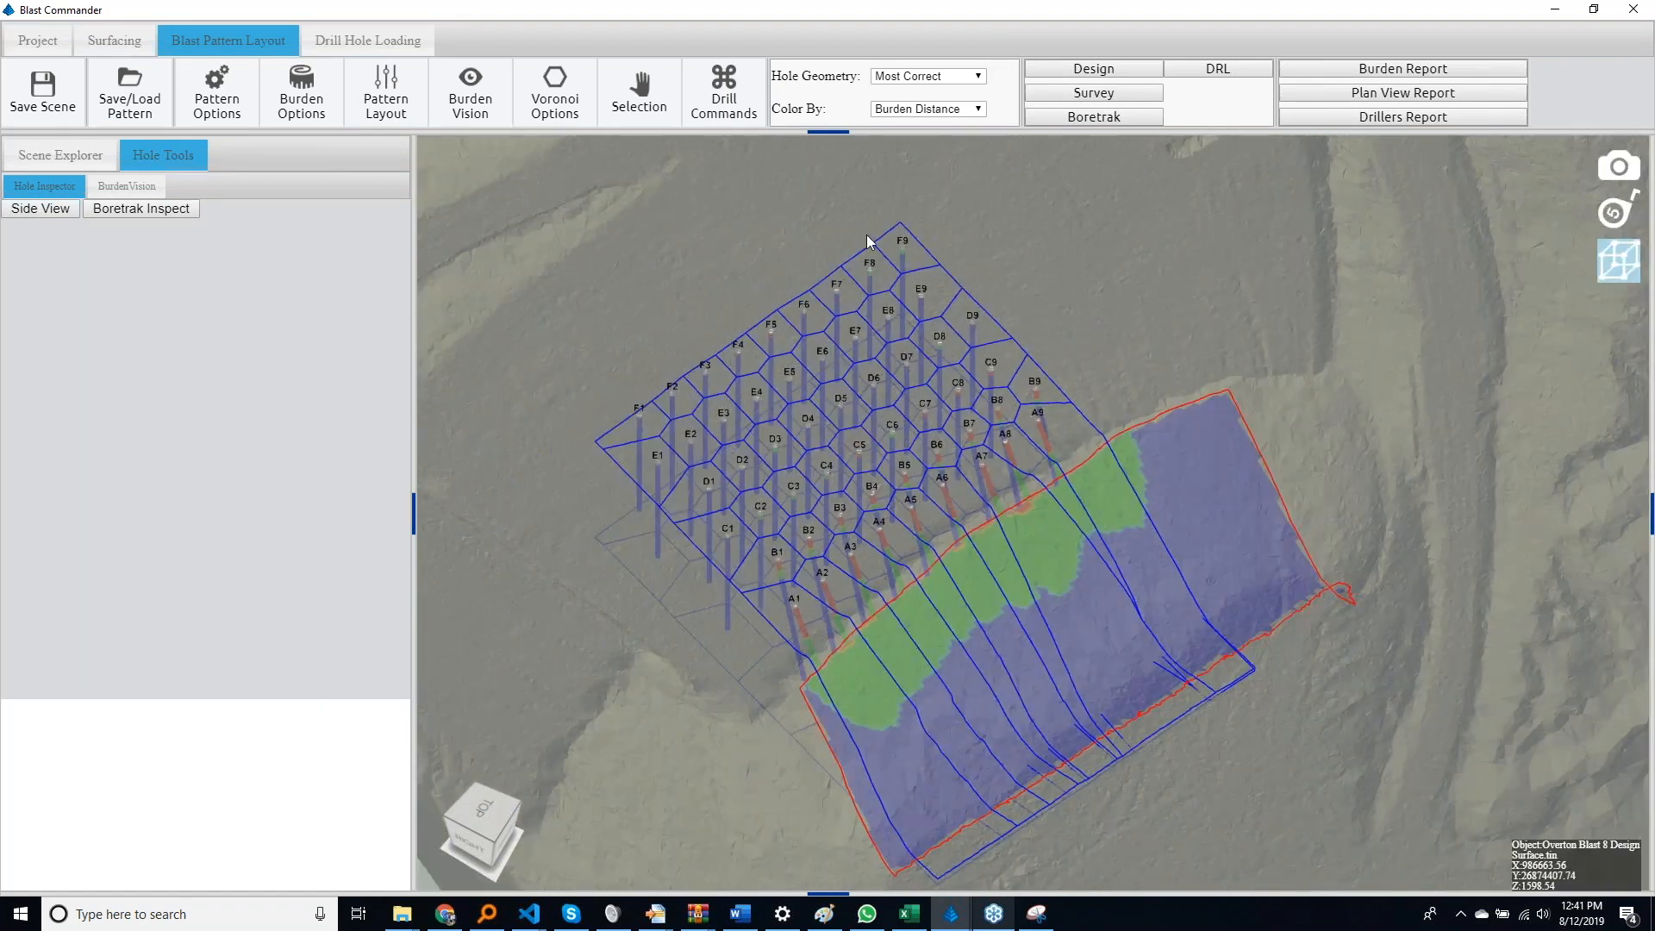
{"action": "left_click", "coordinate": [921, 110]}
{"action": "left_click", "coordinate": [909, 152]}
{"action": "middle_click_drag", "start_coordinate": [644, 632], "coordinate": [819, 376]}
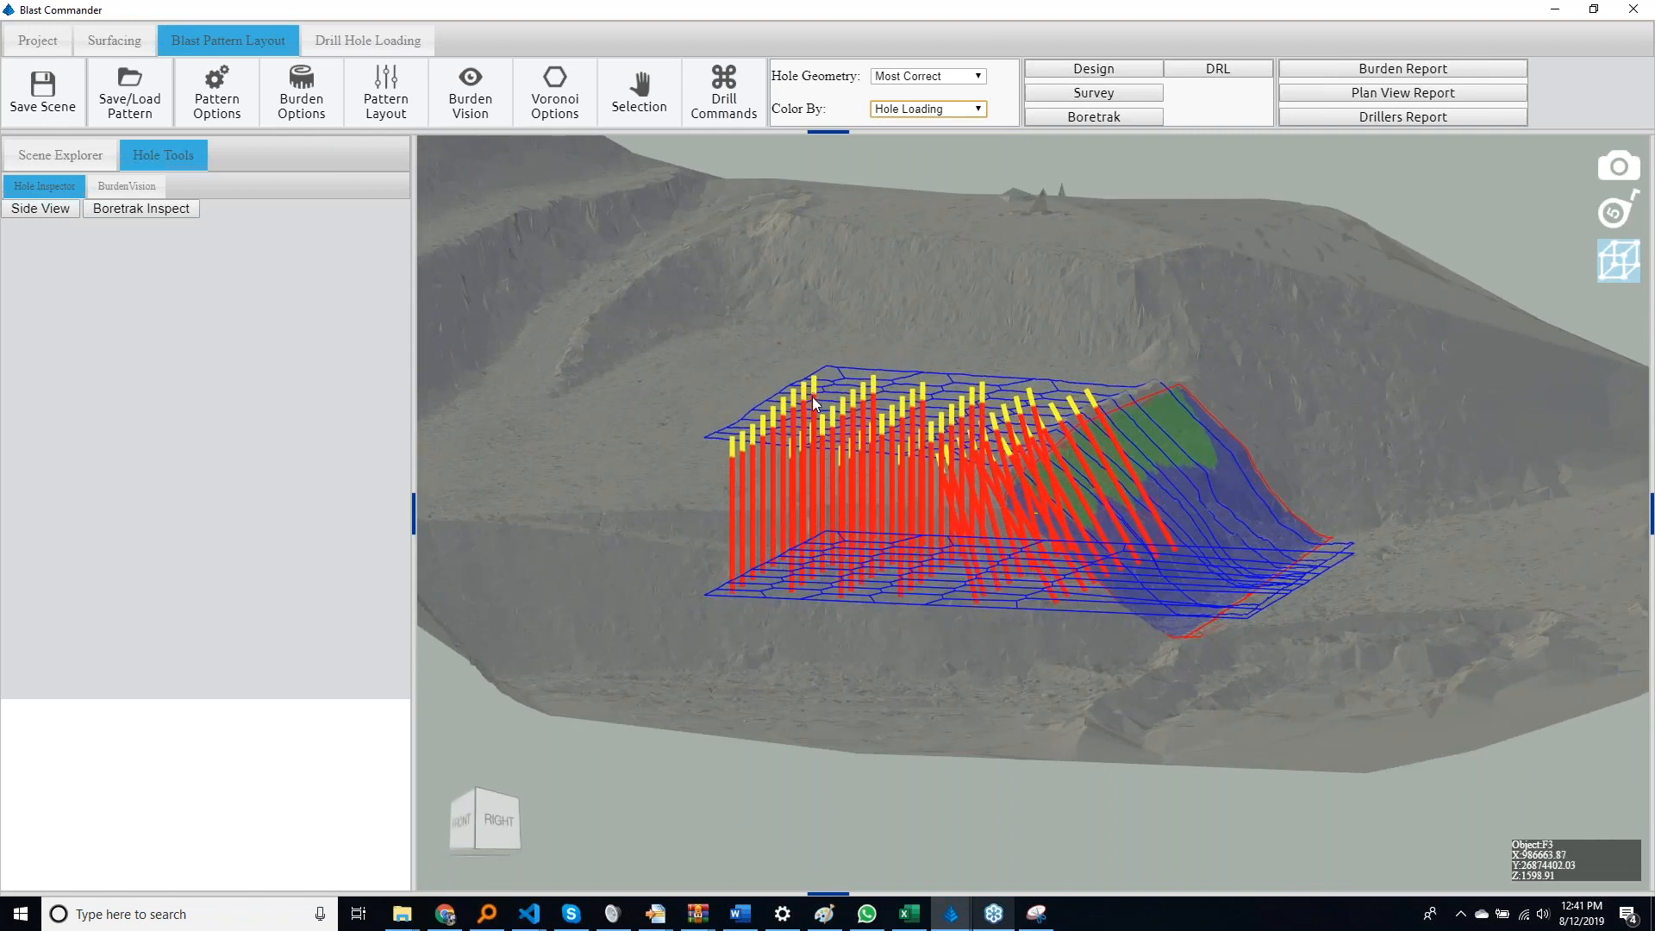
{"action": "middle_click_drag", "start_coordinate": [929, 540], "coordinate": [990, 547]}
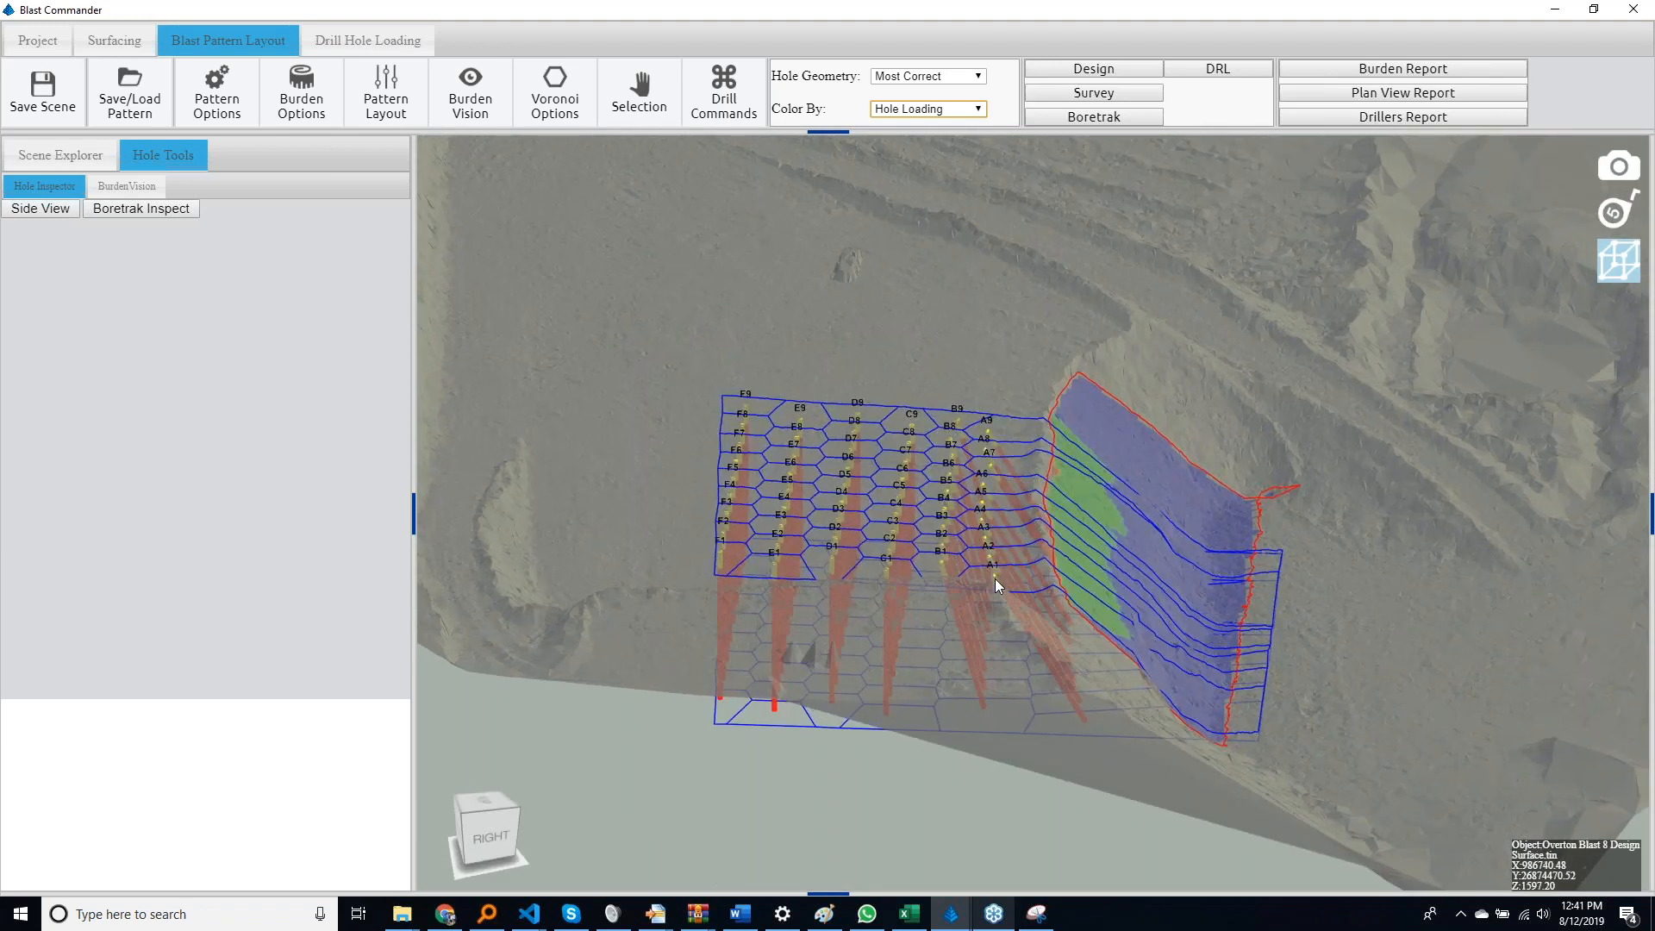
Try a length of 10 for hole A1 and set its length to 20
{"action": "left_click", "coordinate": [991, 575]}
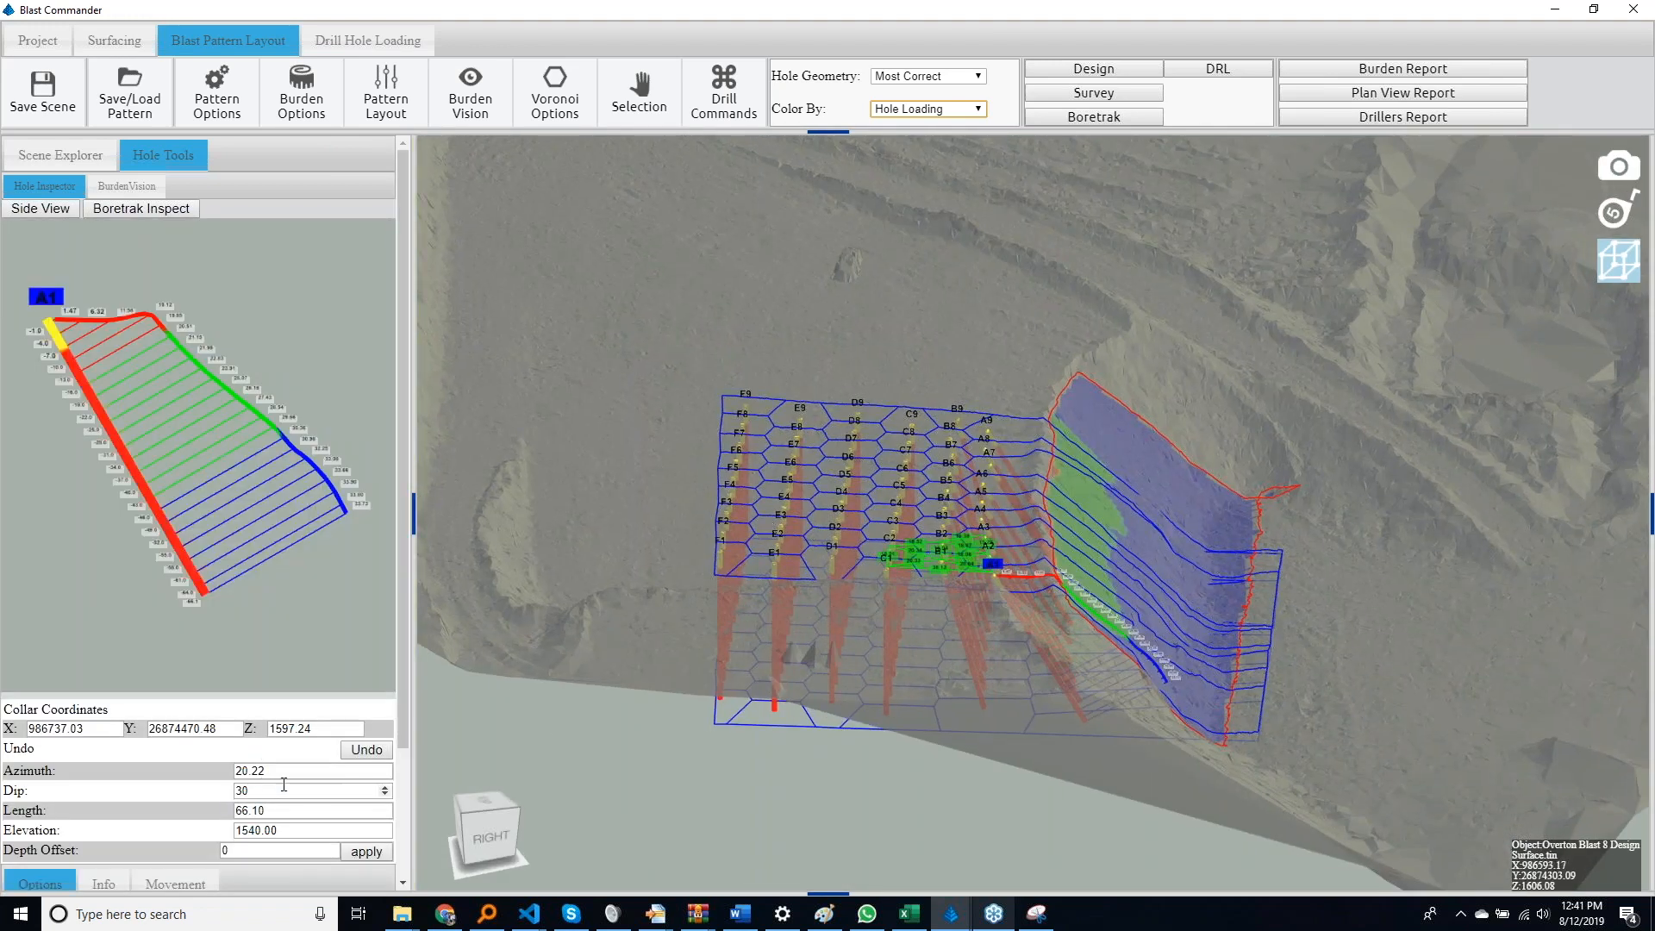
{"action": "left_click_drag", "start_coordinate": [287, 812], "coordinate": [209, 816]}
{"action": "type", "text": "10.00"}
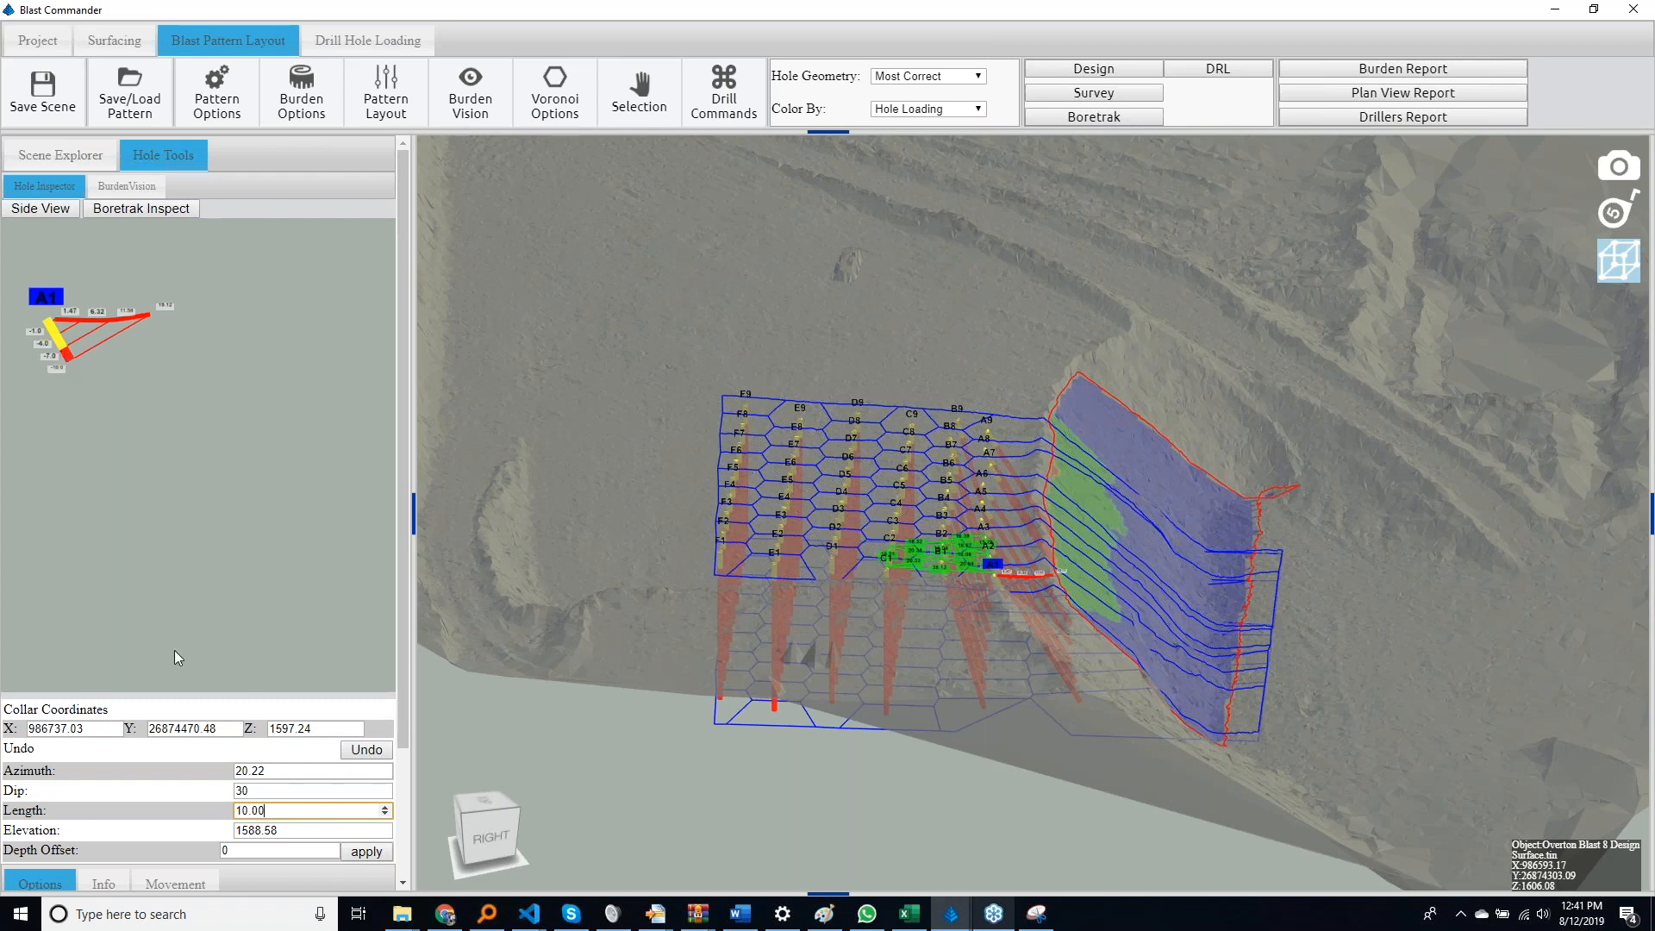
{"action": "left_click_drag", "start_coordinate": [300, 813], "coordinate": [205, 824]}
{"action": "type", "text": "20"}
{"action": "key", "text": "Return"}
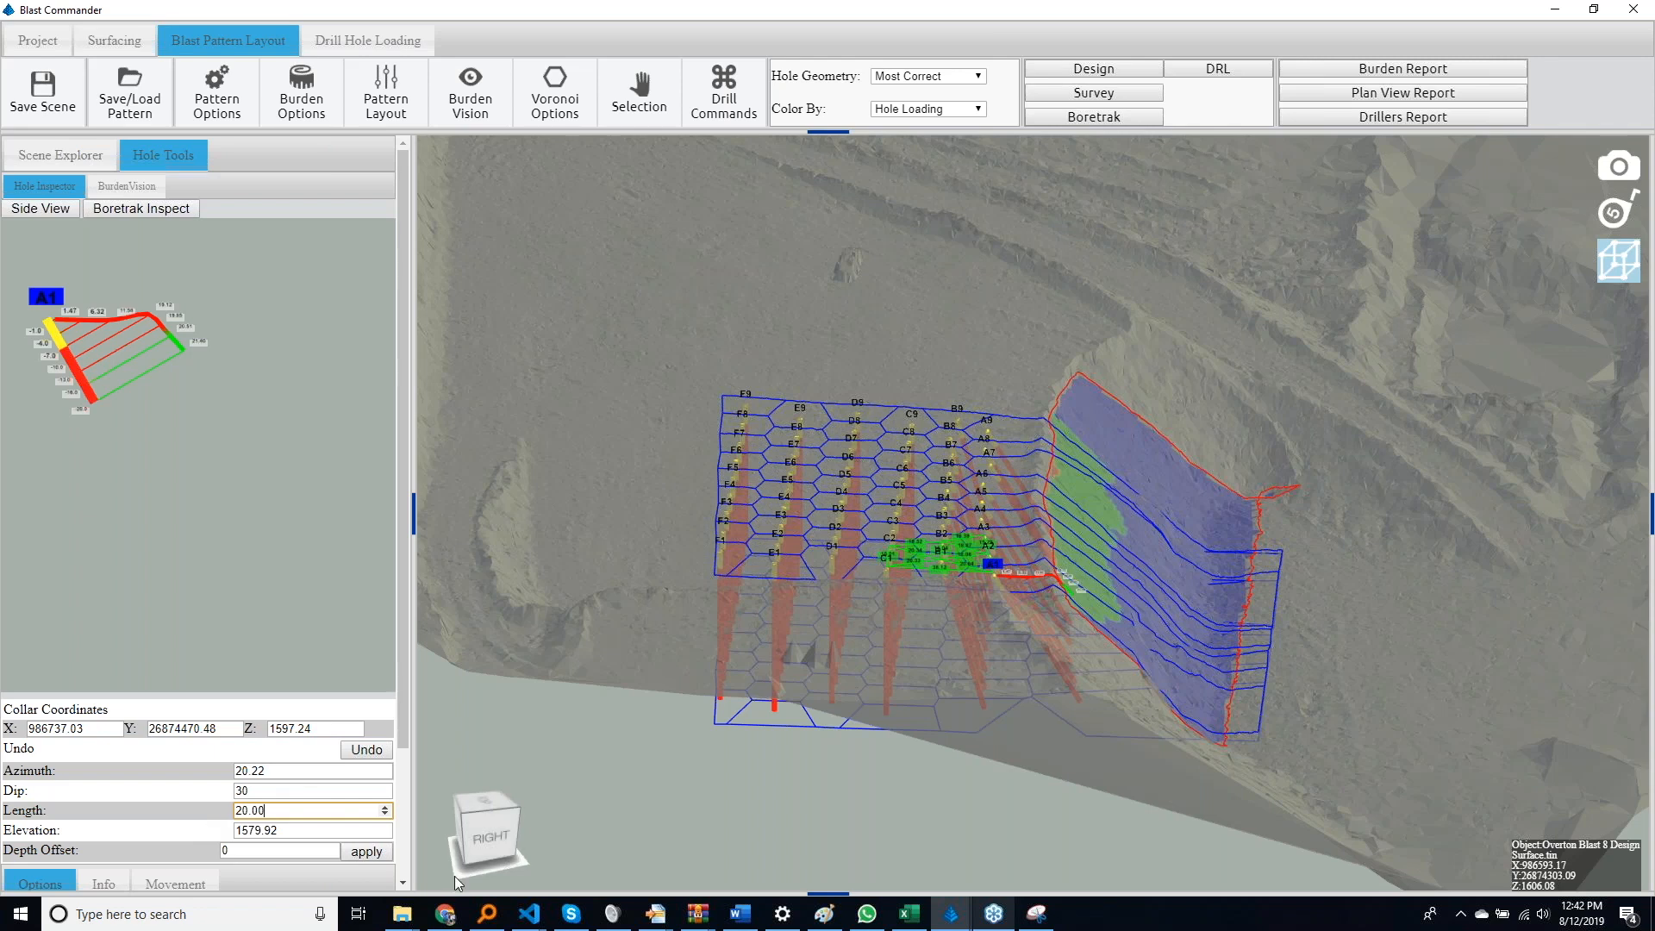
{"action": "left_click", "coordinate": [504, 335]}
Start another new charging template for drill hole loading and add two new strata to its sample hole
{"action": "left_click", "coordinate": [368, 39]}
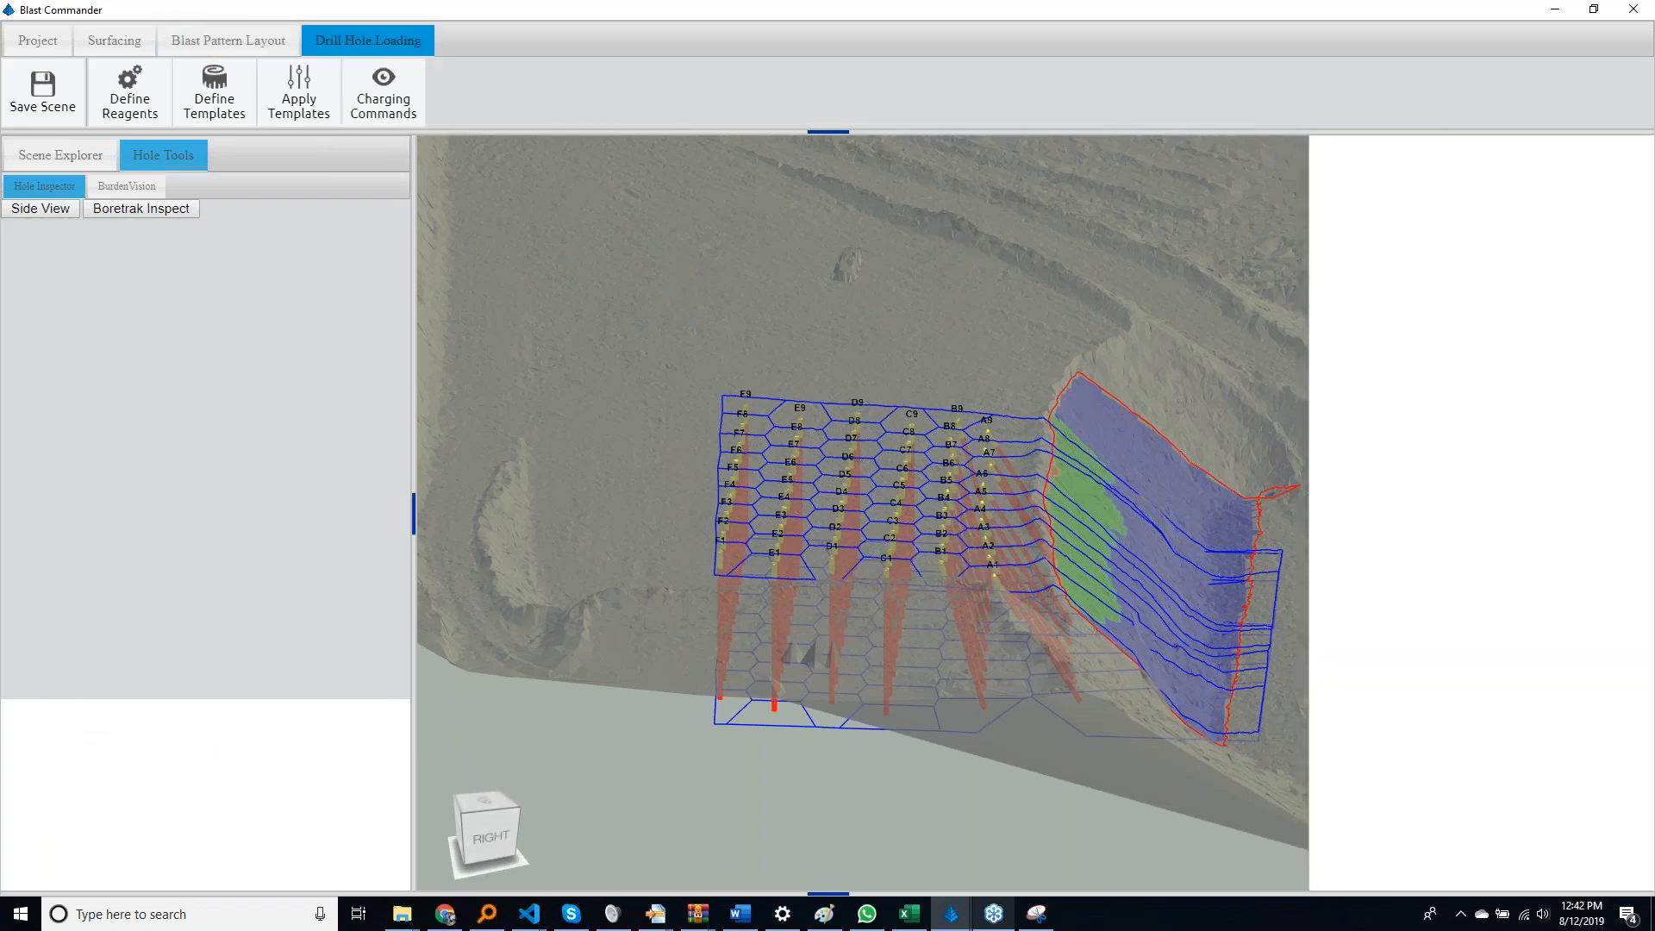
{"action": "left_click", "coordinate": [231, 120]}
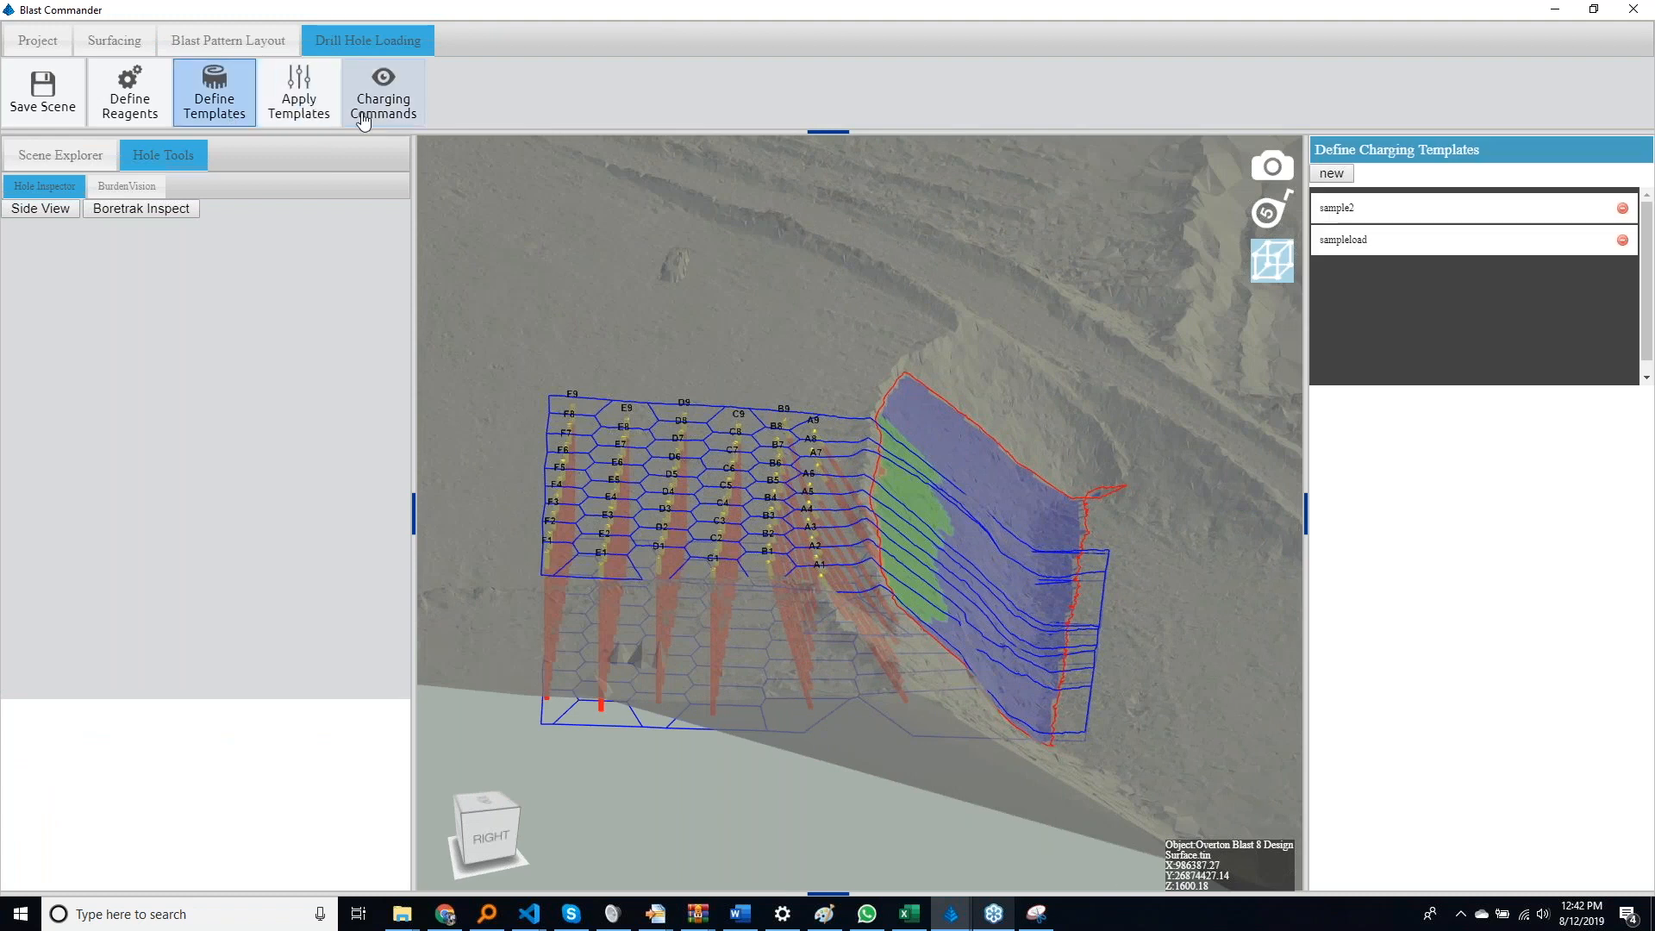
{"action": "left_click", "coordinate": [383, 99]}
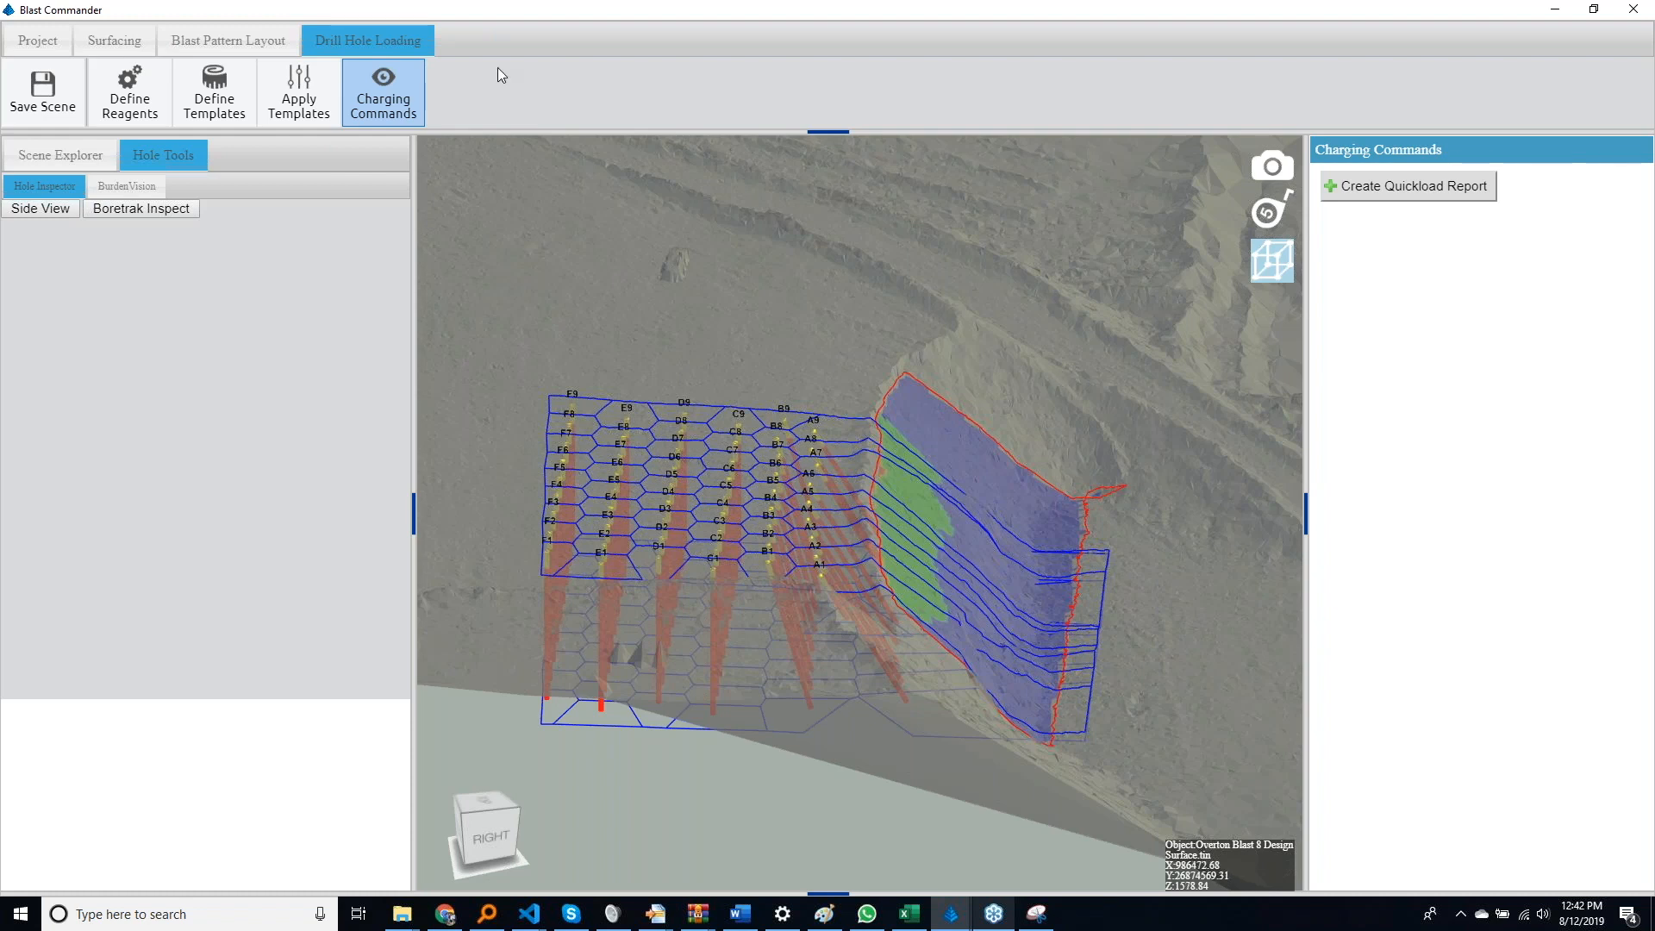
{"action": "left_click", "coordinate": [231, 126]}
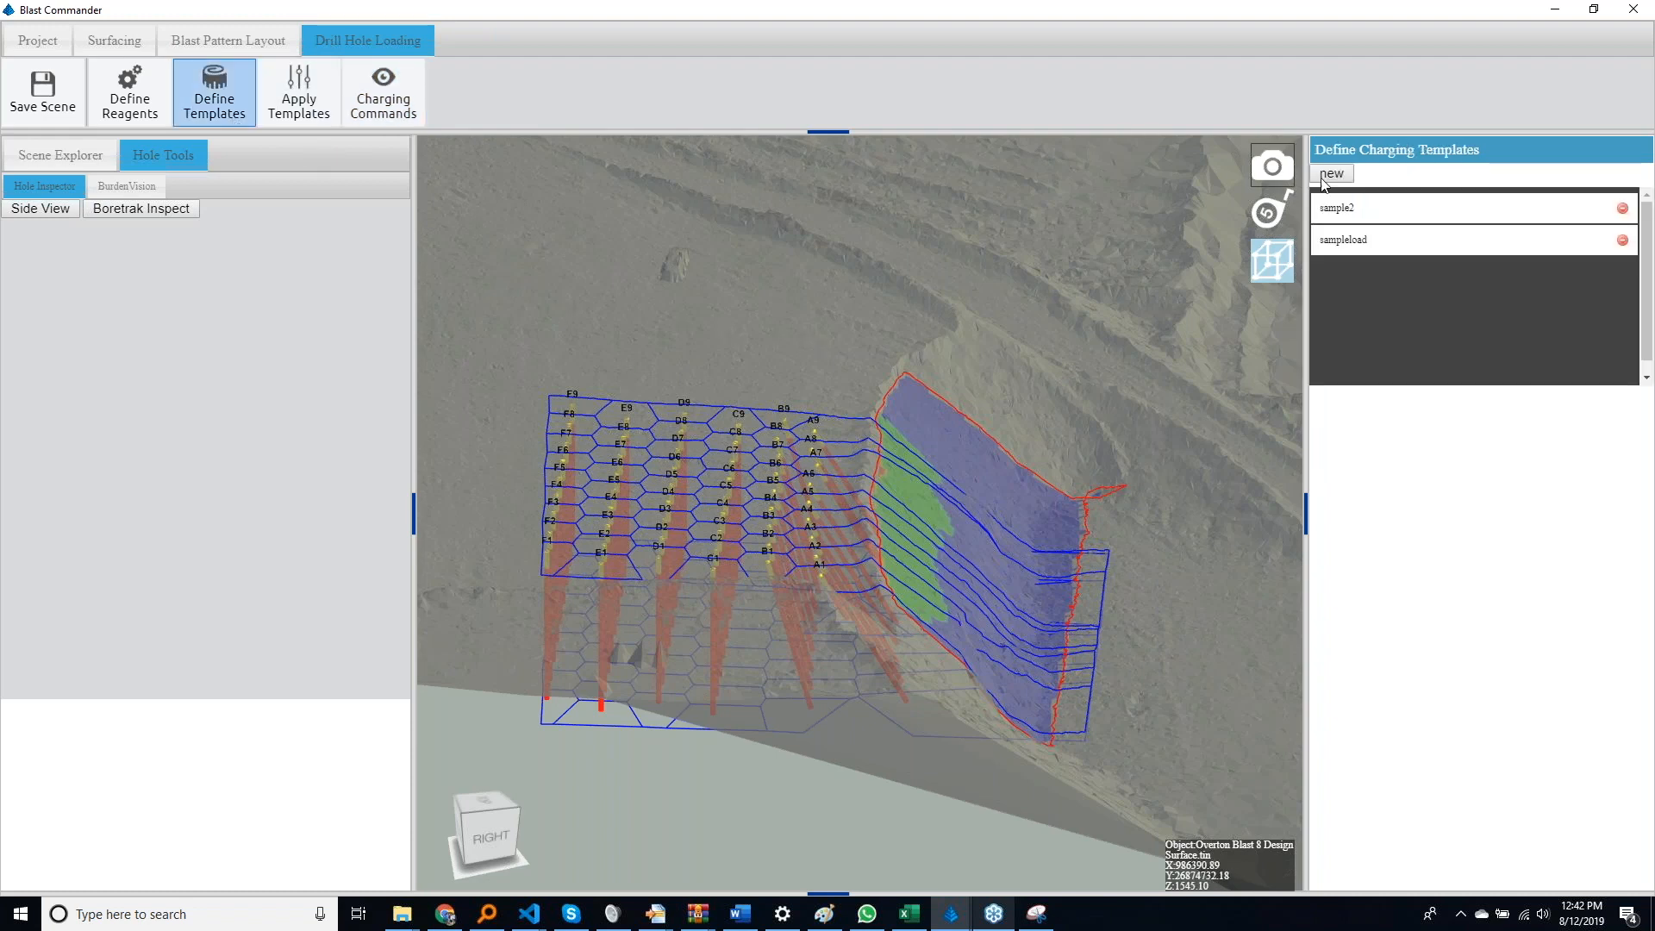
{"action": "left_click", "coordinate": [1343, 178]}
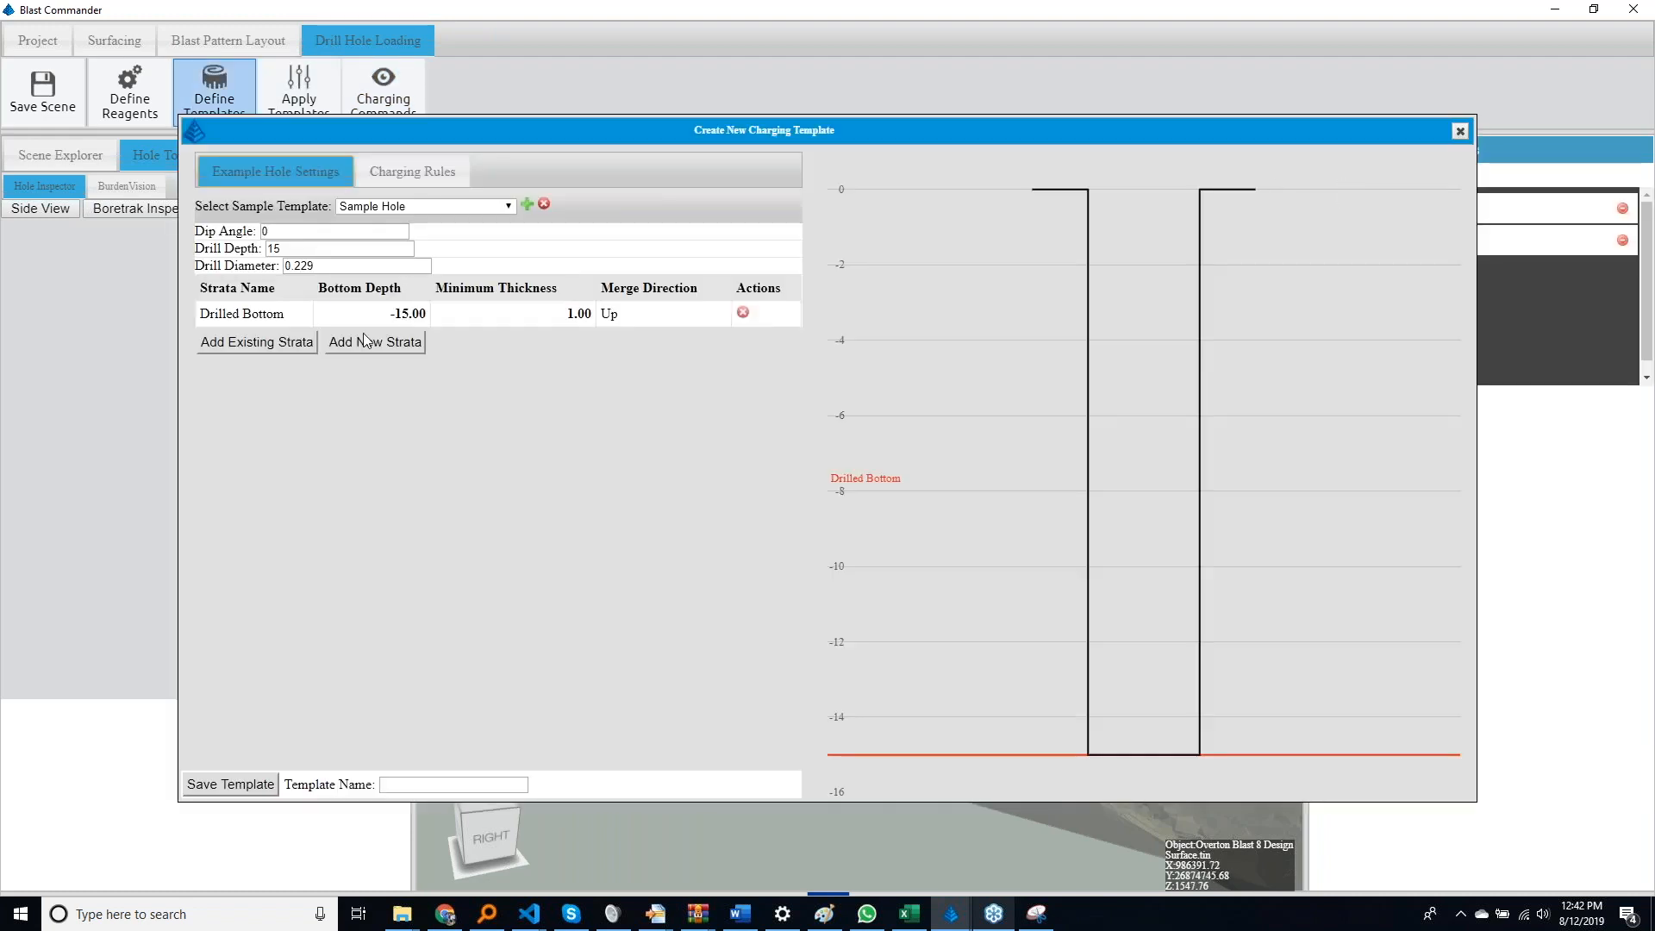
{"action": "left_click", "coordinate": [277, 345]}
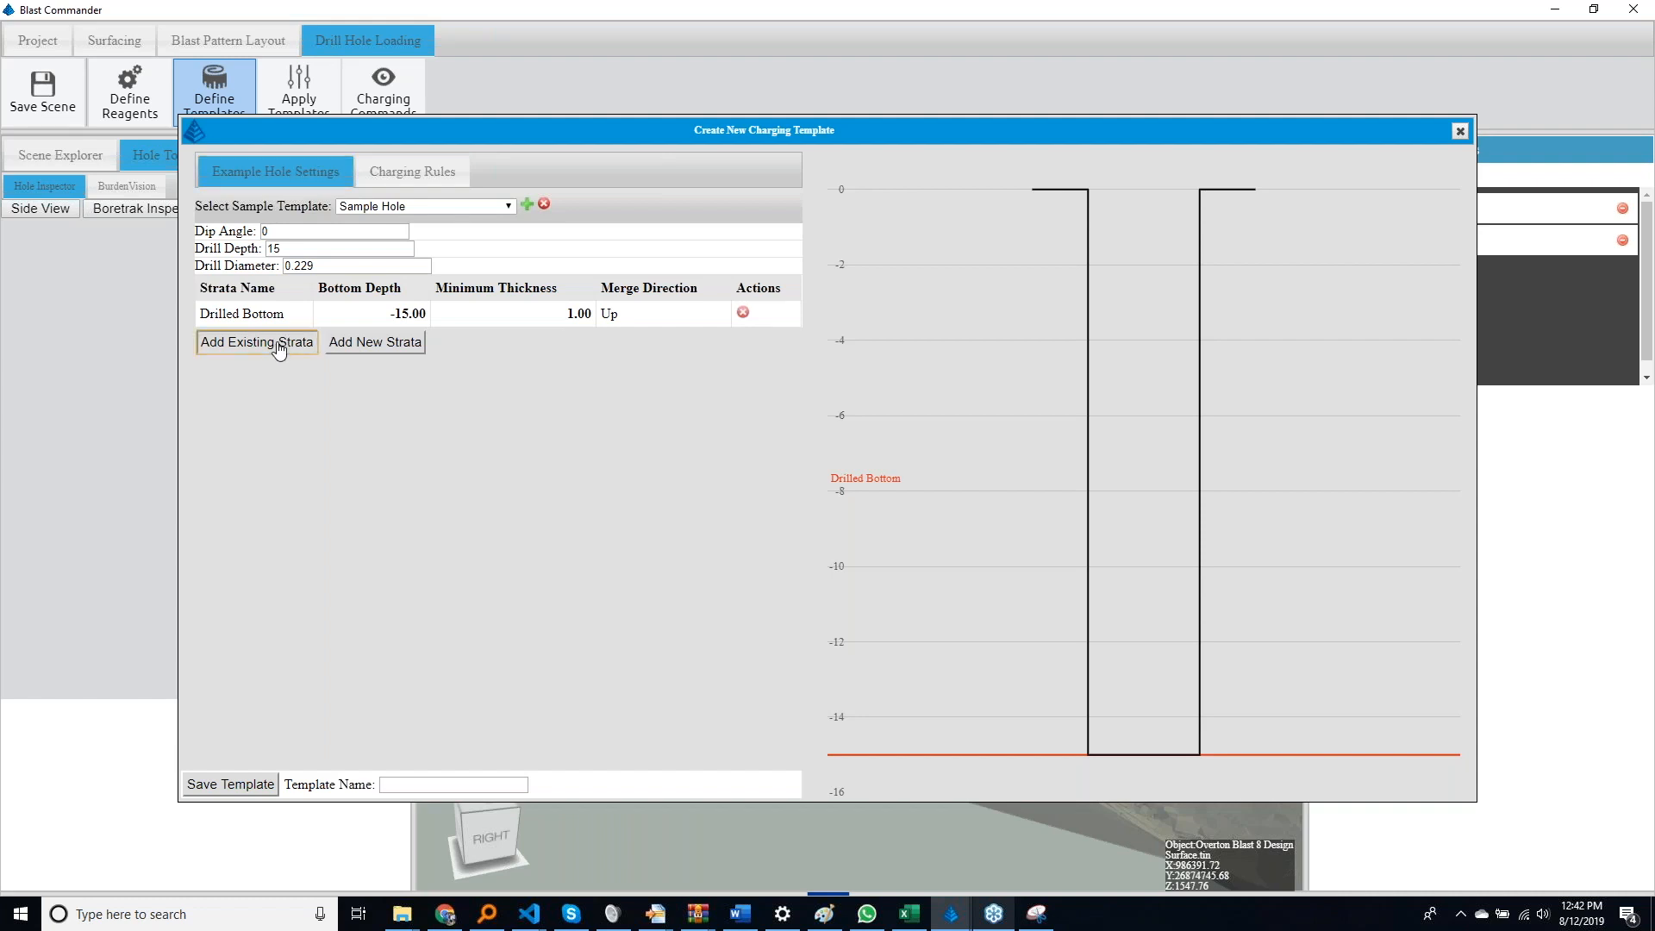
{"action": "left_click", "coordinate": [351, 345]}
{"action": "left_click", "coordinate": [352, 369]}
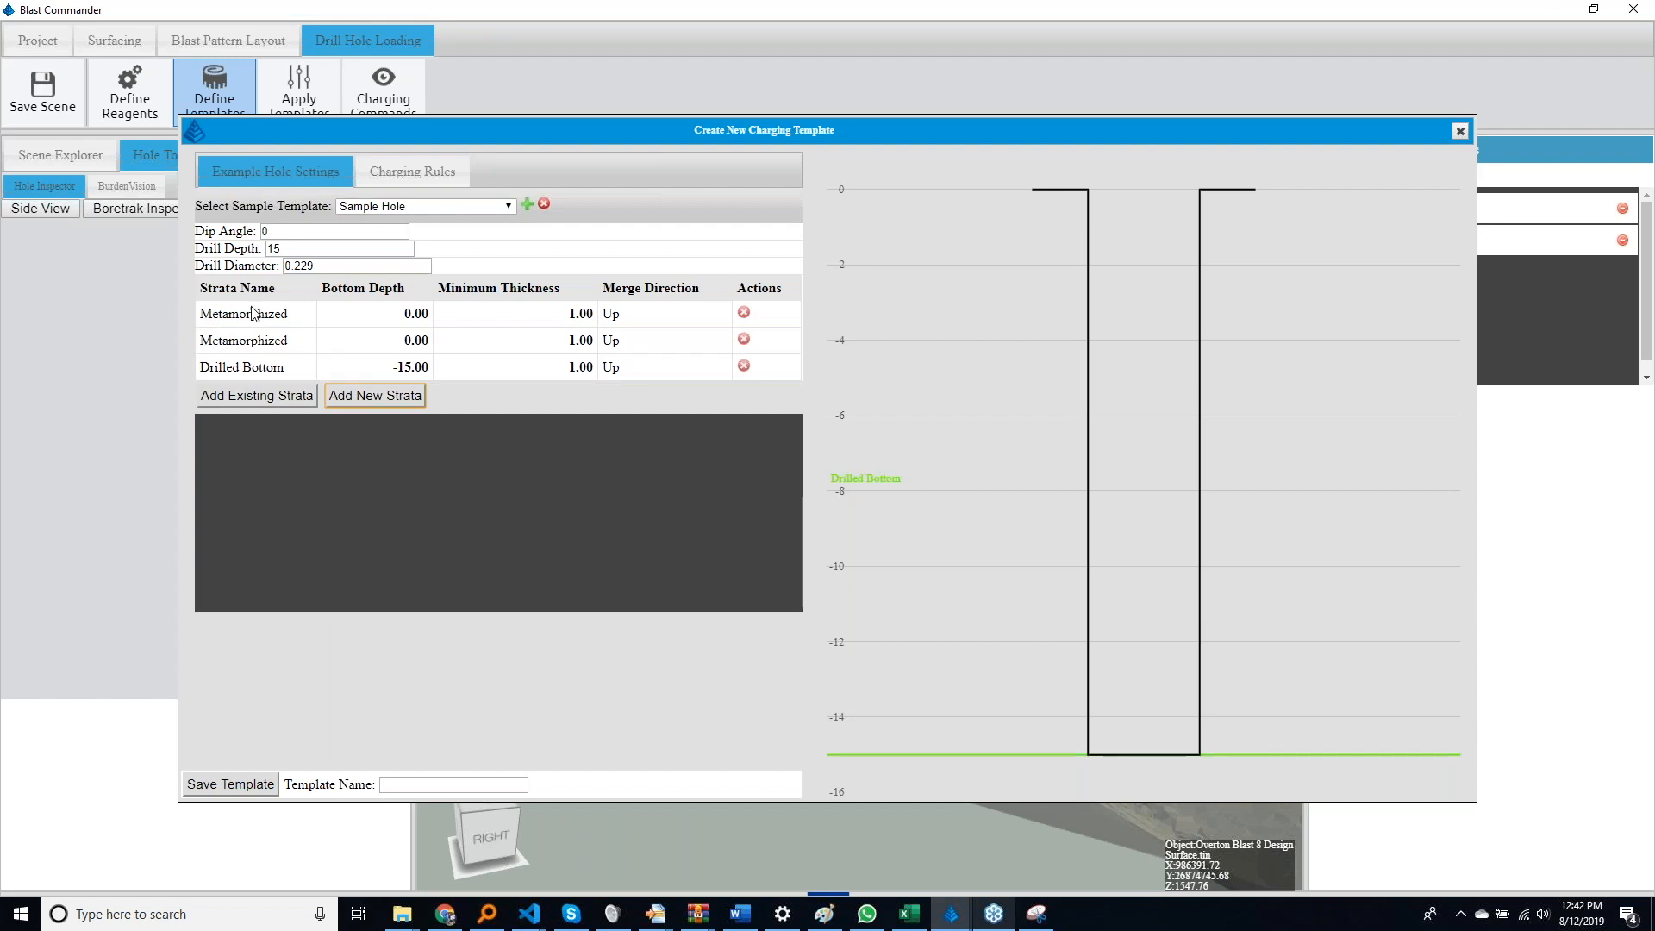
Rename the two new Metamorphized strata as Coal Top and Coal bot
{"action": "double_click", "coordinate": [255, 320]}
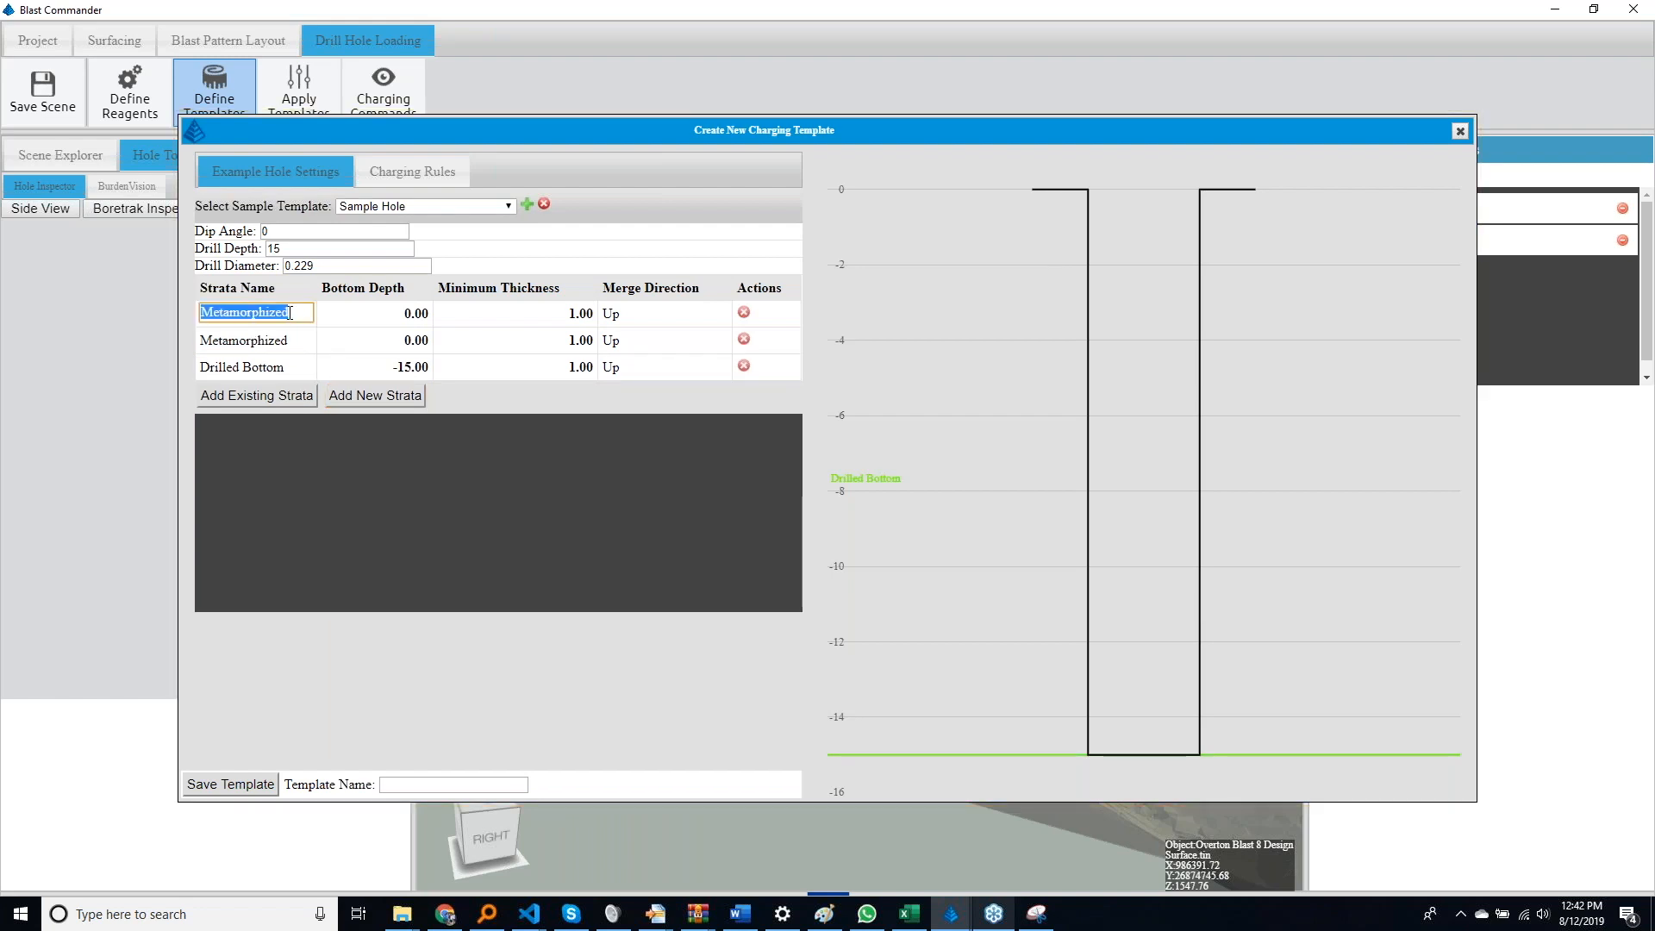
{"action": "type", "text": "Coal Top"}
{"action": "key", "text": "Return"}
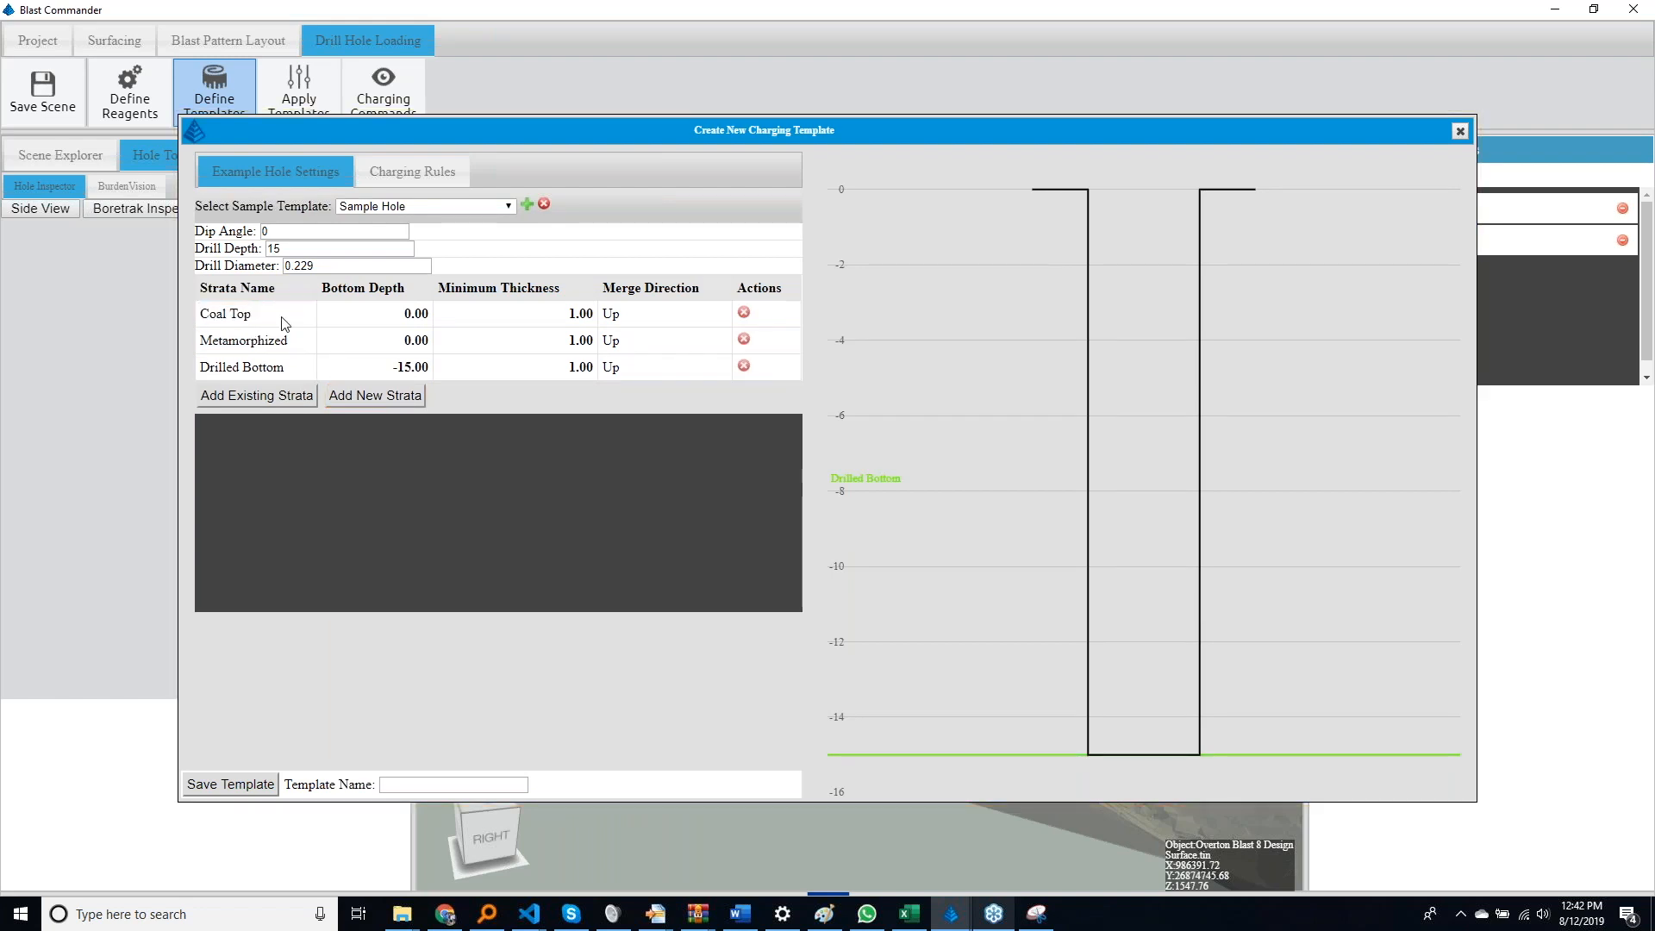
{"action": "double_click", "coordinate": [246, 340]}
{"action": "type", "text": "Coal"}
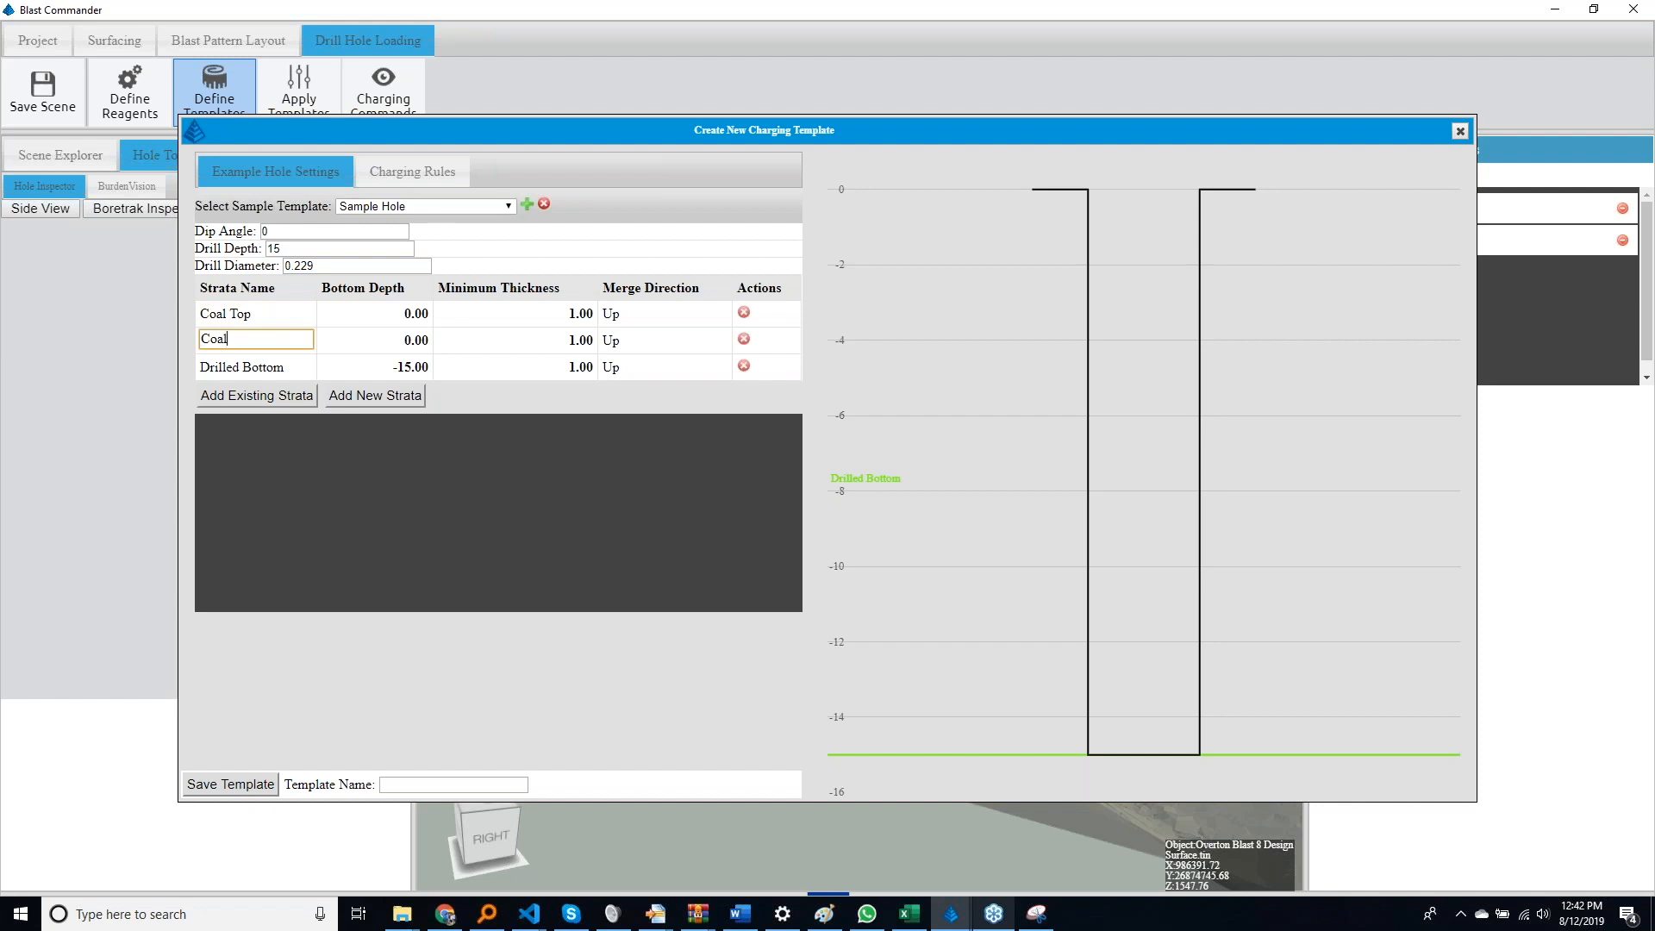
{"action": "type", "text": " bot"}
{"action": "key", "text": "Return"}
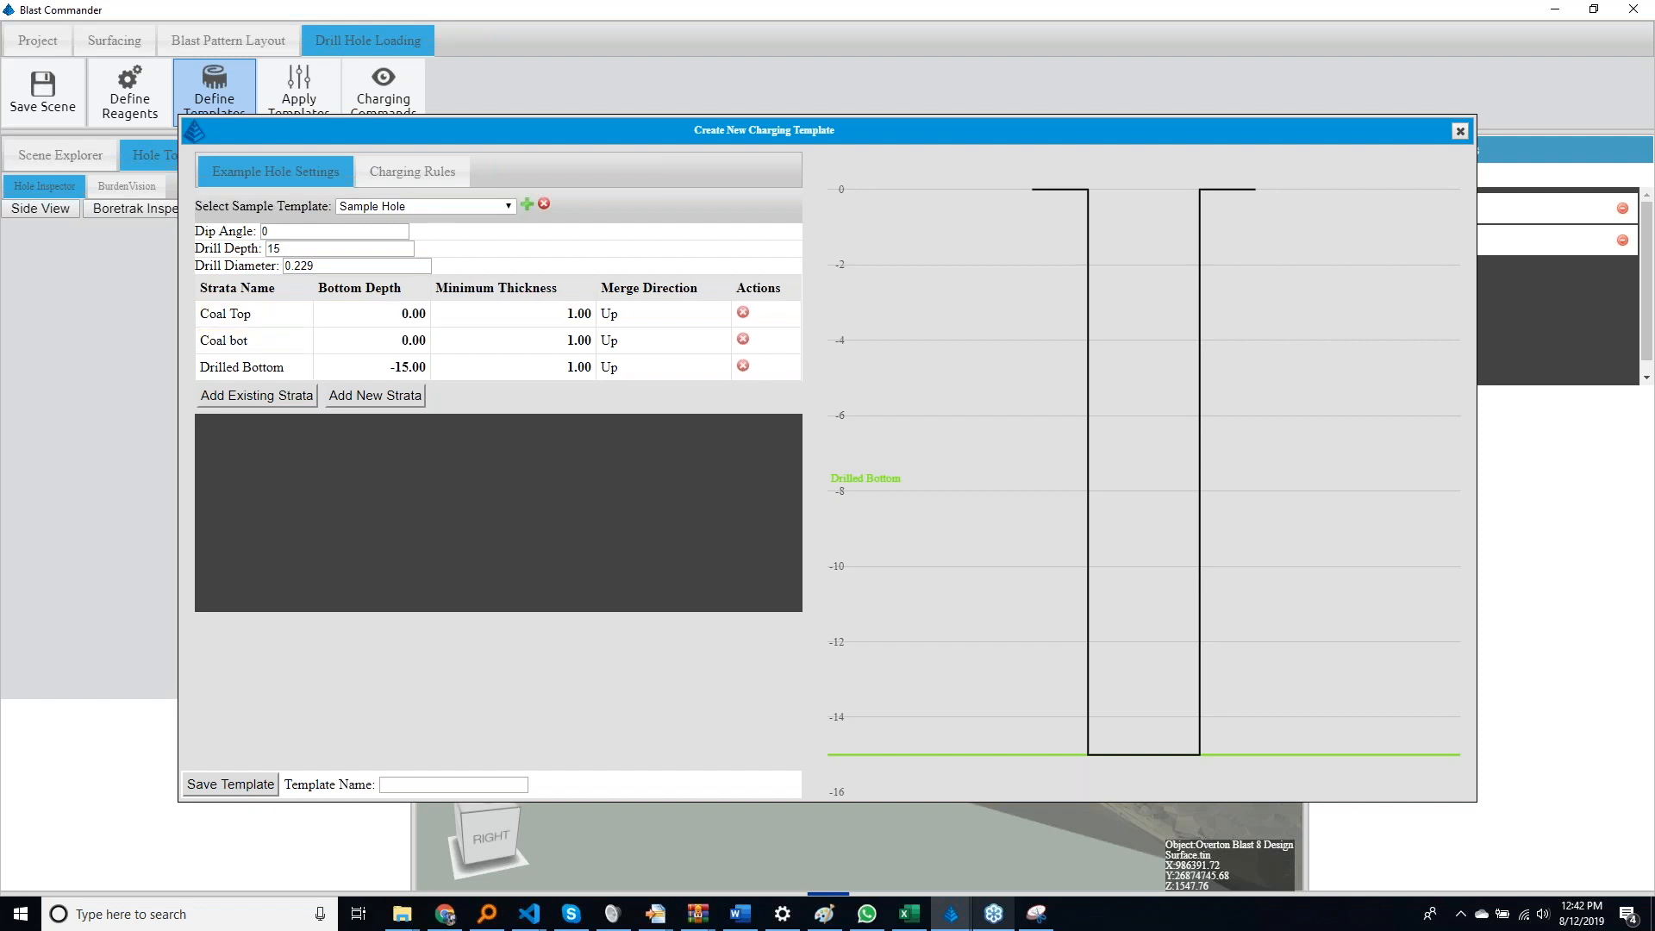
Set the Coal Top bottom depth to 15 and the sample hole's drill depth to 40
{"action": "double_click", "coordinate": [398, 317]}
{"action": "type", "text": "15"}
{"action": "key", "text": "Return"}
{"action": "double_click", "coordinate": [300, 248]}
{"action": "type", "text": "40"}
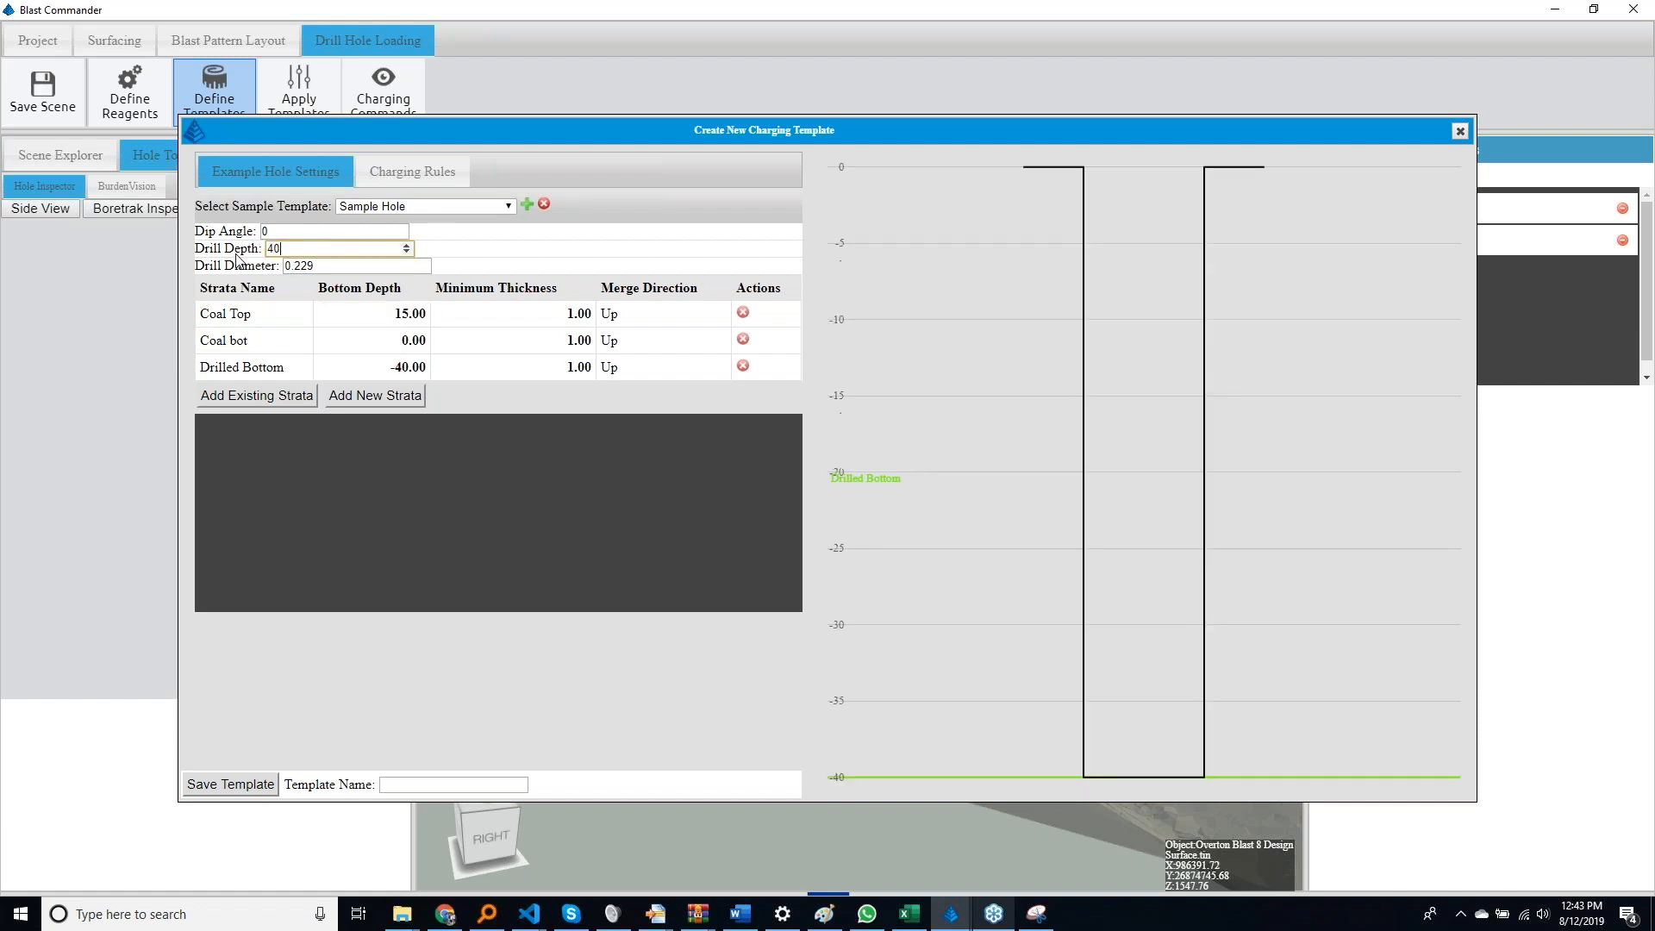
Set the bottom depths of the coal strata to -15 for Coal Top and -20 for Coal bot
{"action": "double_click", "coordinate": [402, 315]}
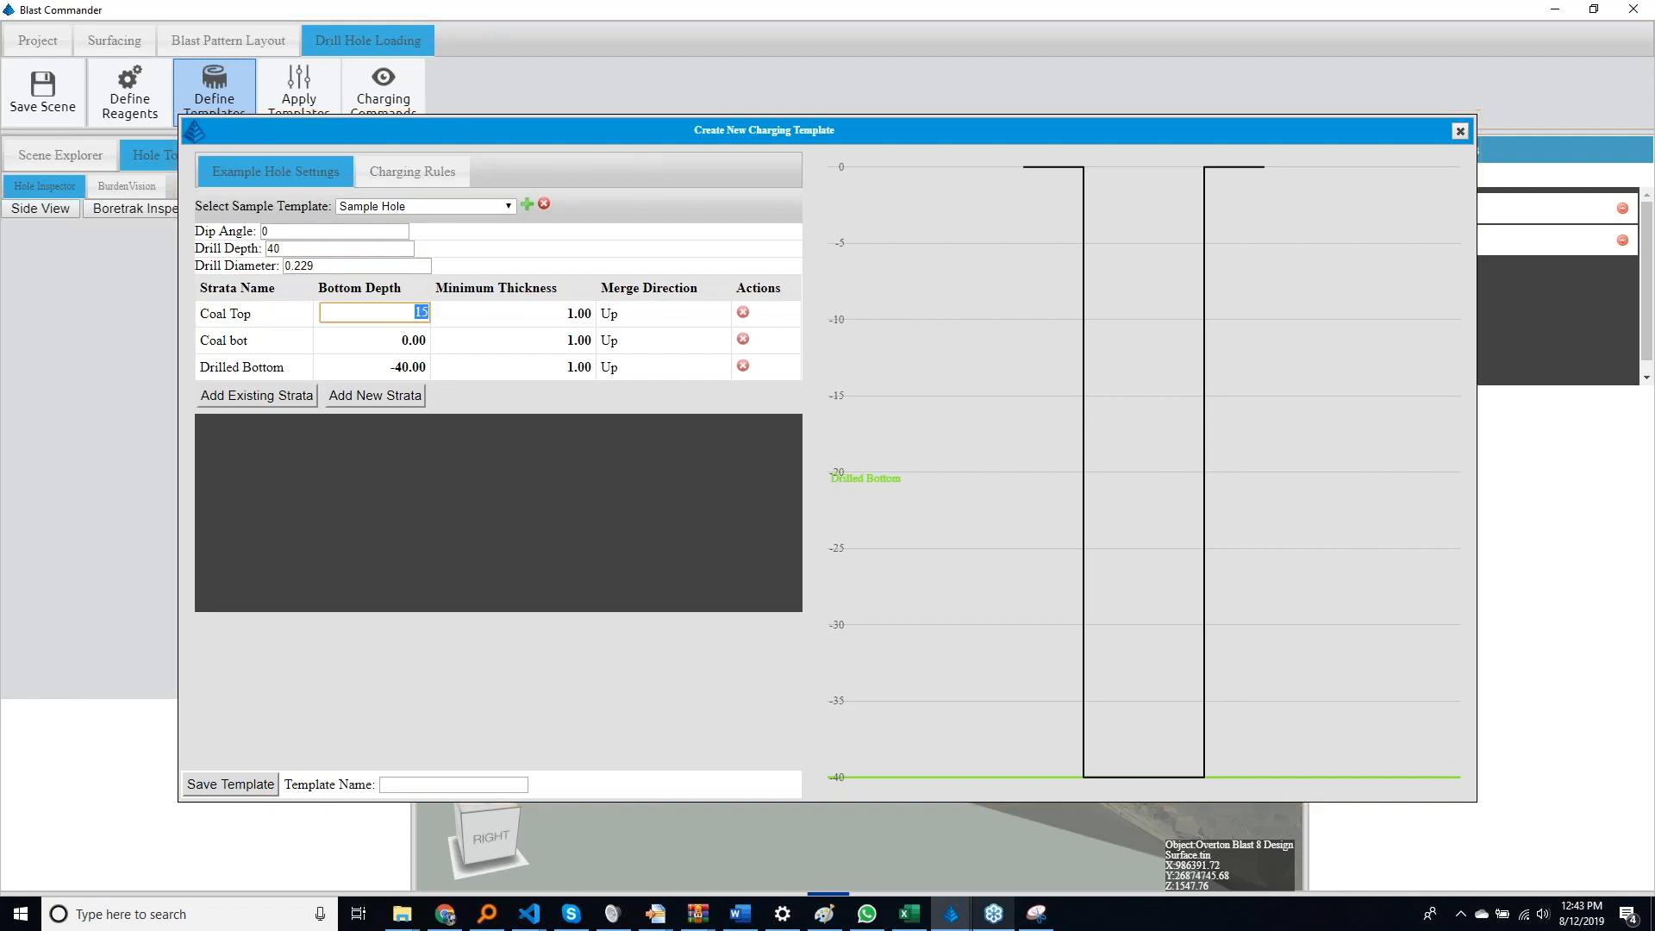
{"action": "type", "text": "-15"}
{"action": "key", "text": "Return"}
{"action": "double_click", "coordinate": [399, 341]}
{"action": "type", "text": "-20"}
{"action": "key", "text": "Return"}
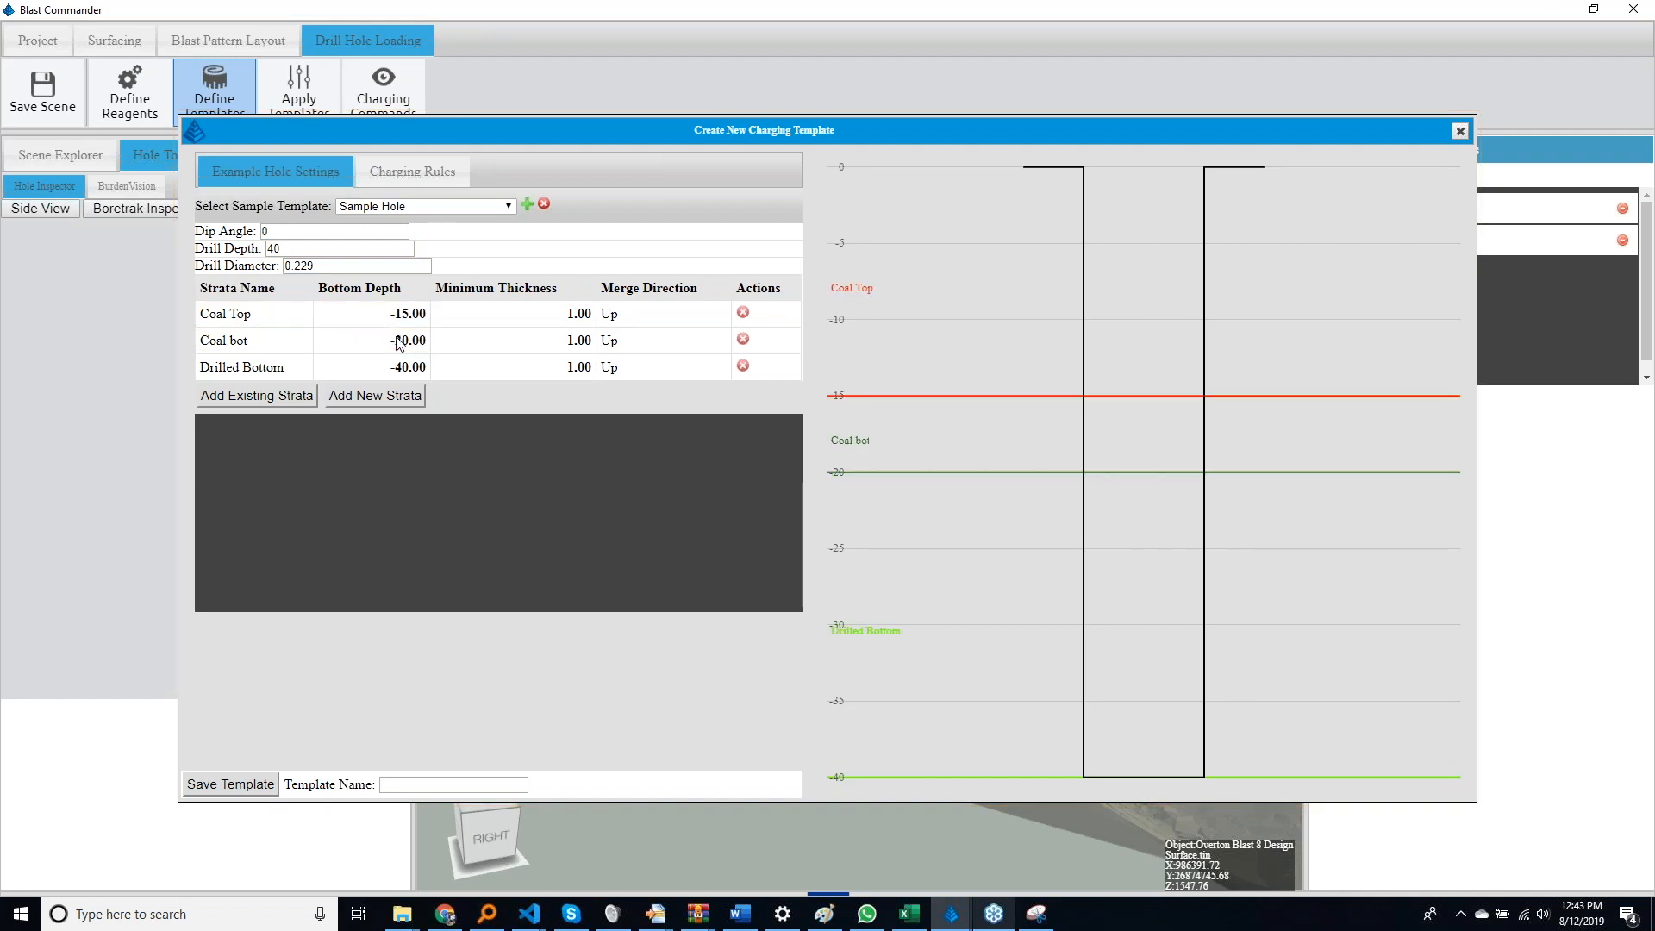
Add a Stemming loading rule with the Length method and a length of 7 between Topography and Coal Top
{"action": "left_click", "coordinate": [389, 177]}
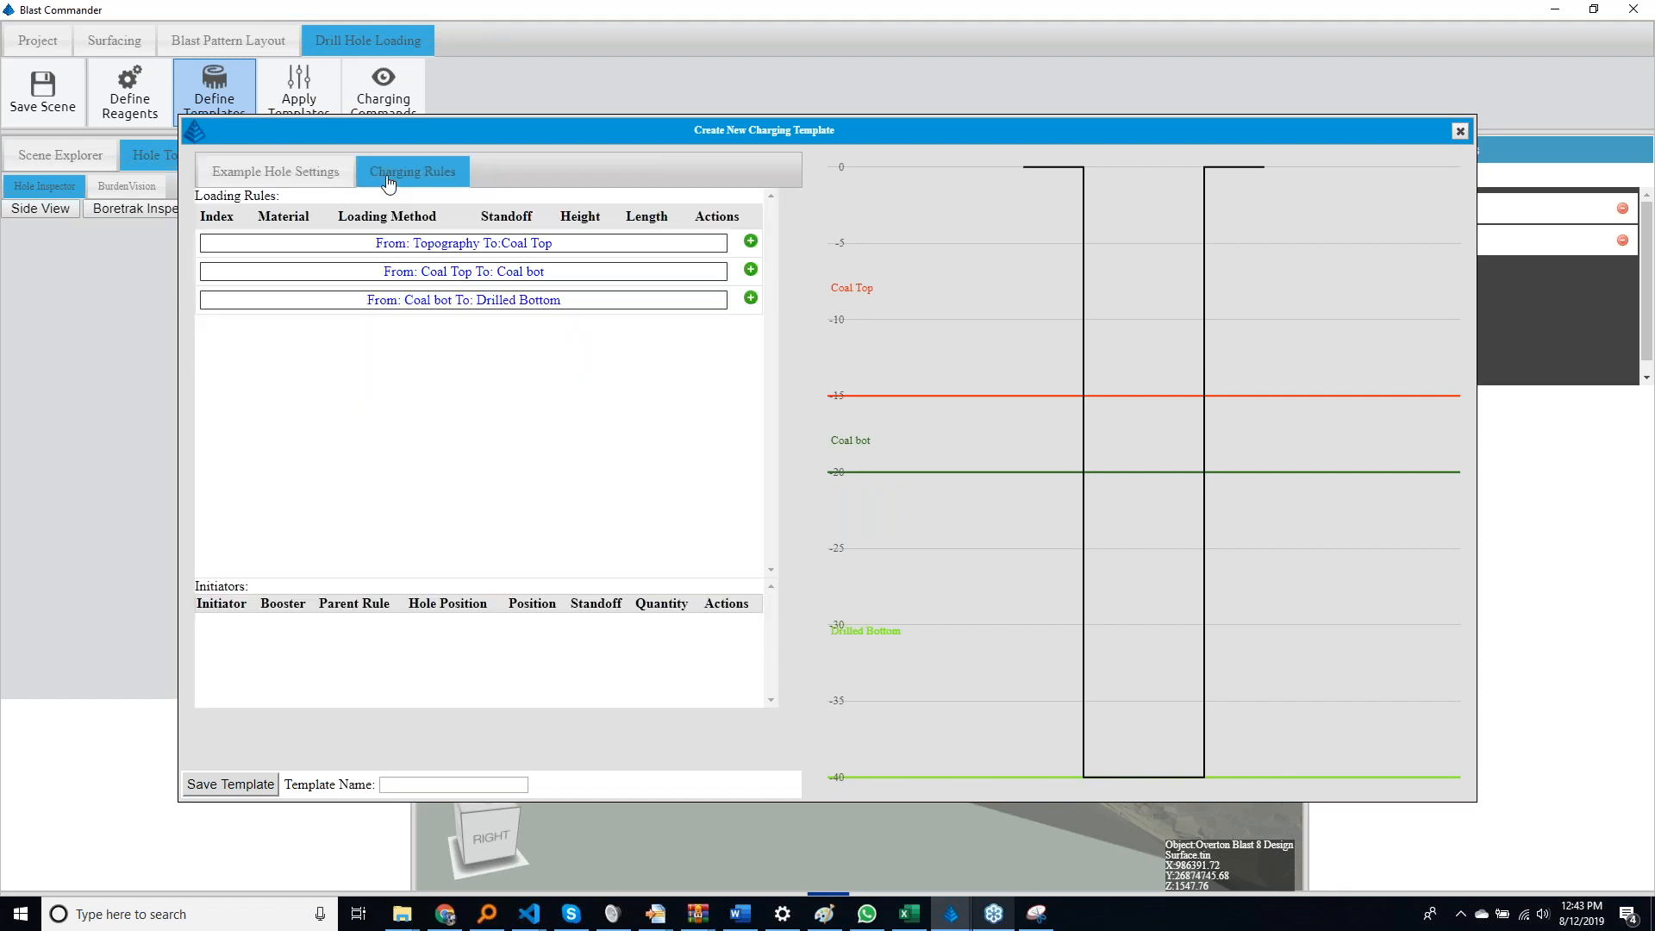
{"action": "left_click", "coordinate": [751, 241]}
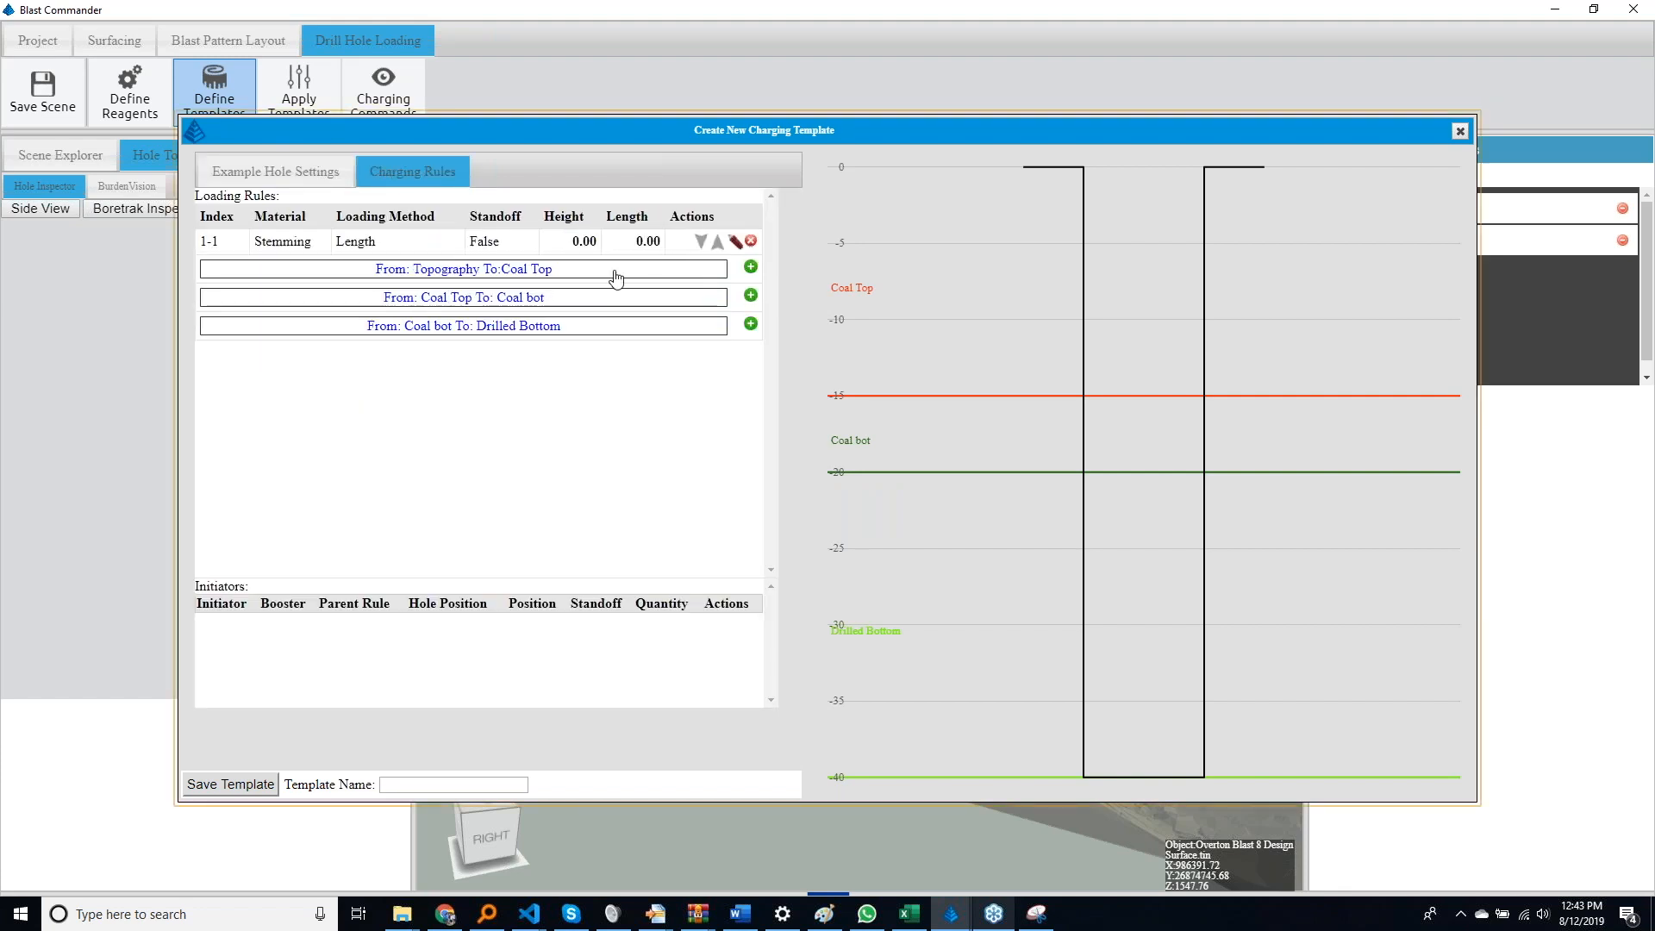
{"action": "left_click", "coordinate": [652, 244]}
{"action": "type", "text": "7"}
{"action": "key", "text": "Return"}
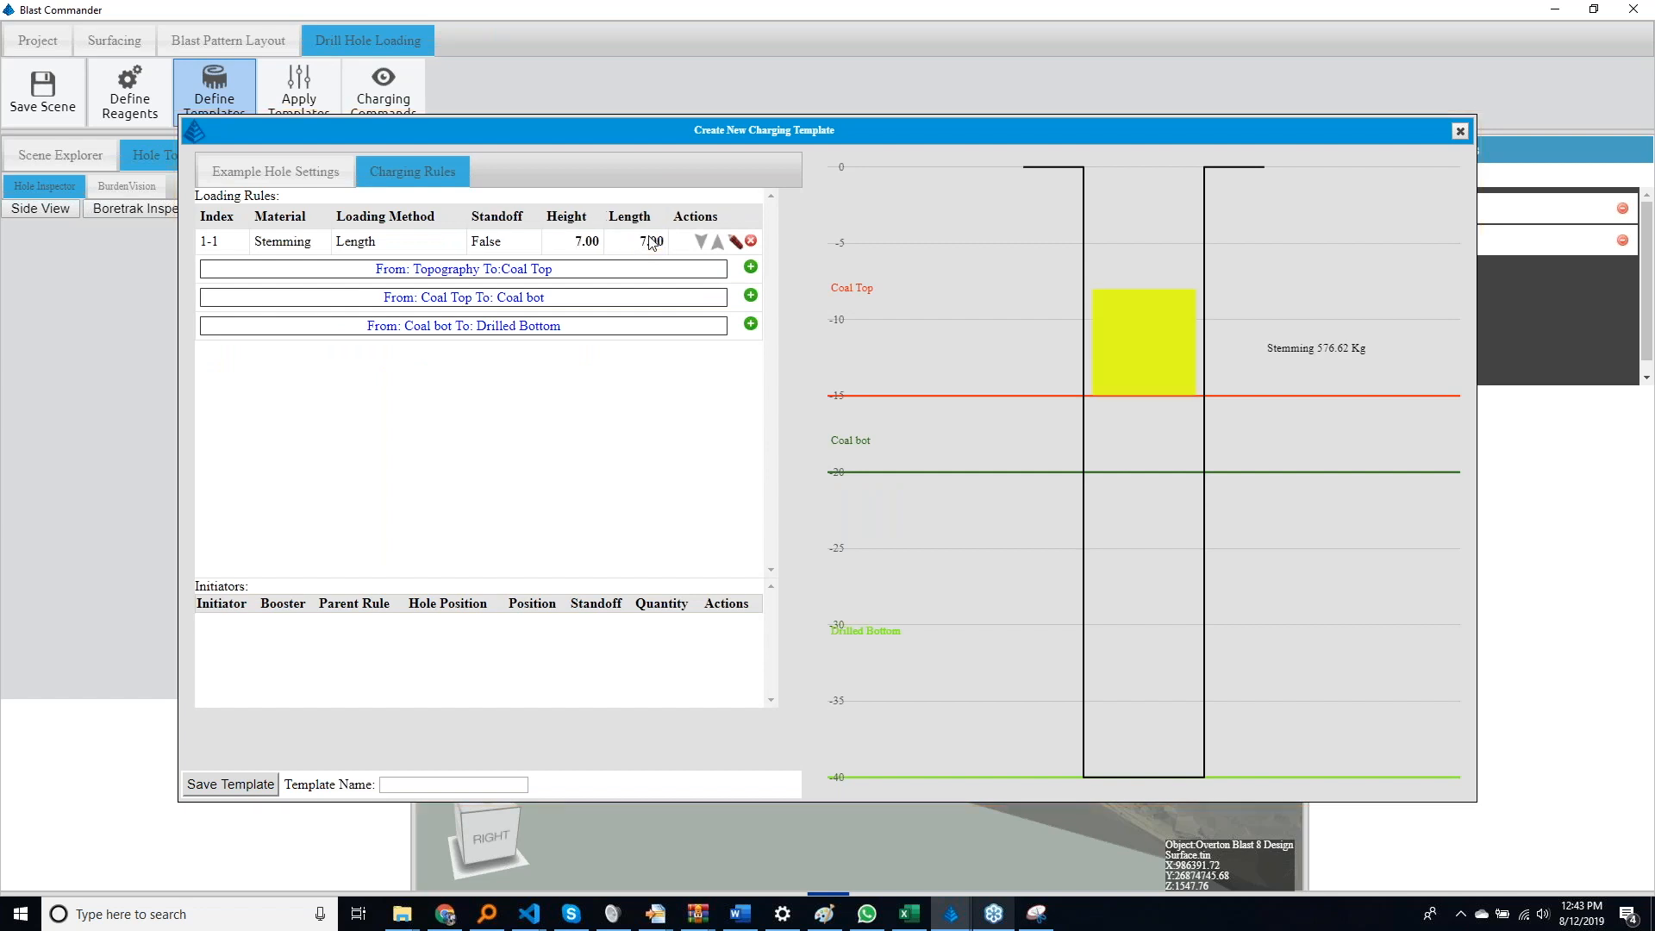
Set the length of the Stemming rule between Topography and Coal Top to 3
{"action": "left_click", "coordinate": [653, 244]}
{"action": "type", "text": "3"}
{"action": "key", "text": "Return"}
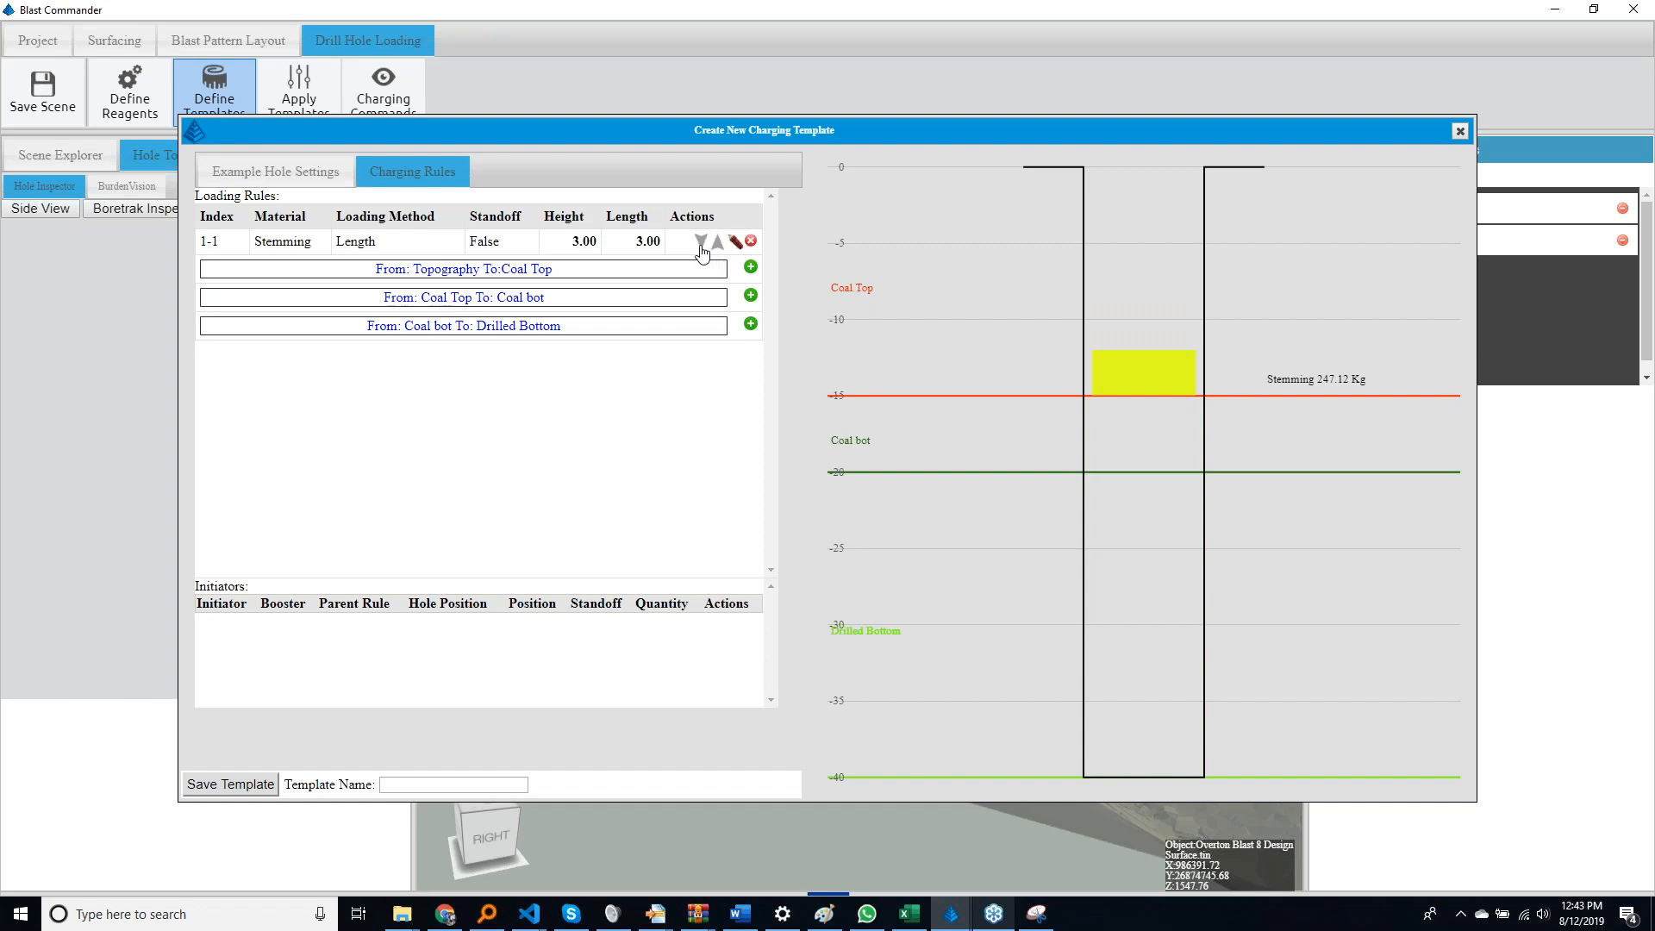
Add an Anfo loading rule with the Variable method below the Stemming rule between Topography and Coal Top
{"action": "left_click", "coordinate": [751, 268]}
{"action": "left_click", "coordinate": [261, 269]}
{"action": "left_click", "coordinate": [261, 269]}
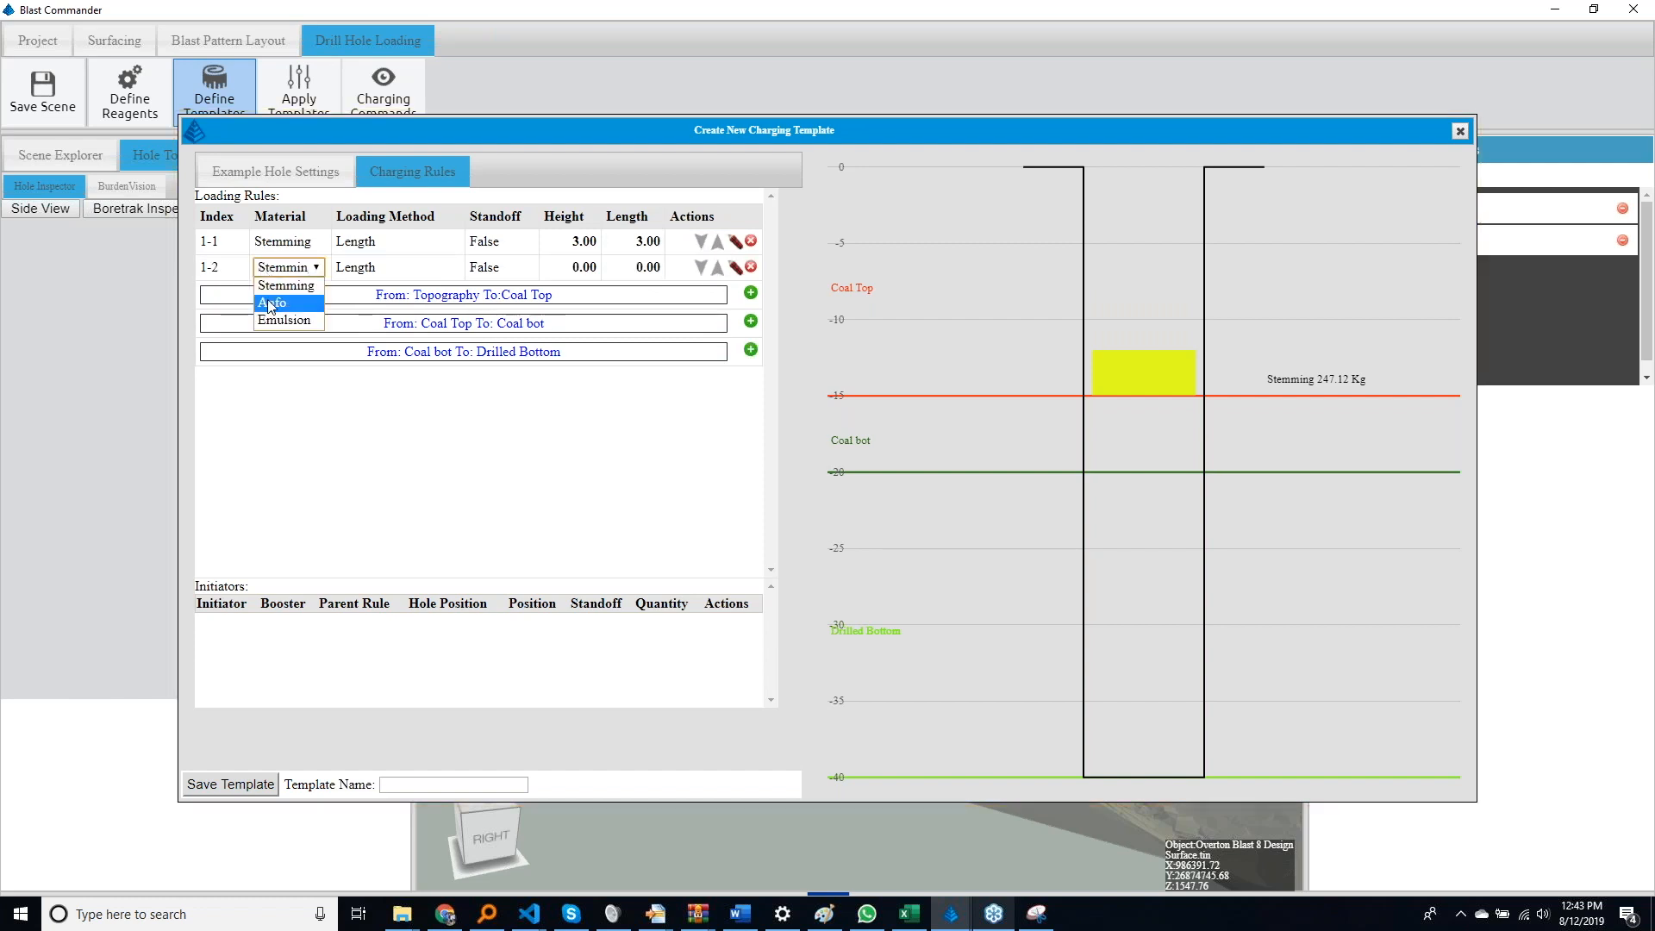
{"action": "left_click", "coordinate": [271, 304]}
{"action": "left_click", "coordinate": [358, 269]}
{"action": "left_click", "coordinate": [359, 269]}
{"action": "left_click", "coordinate": [363, 320]}
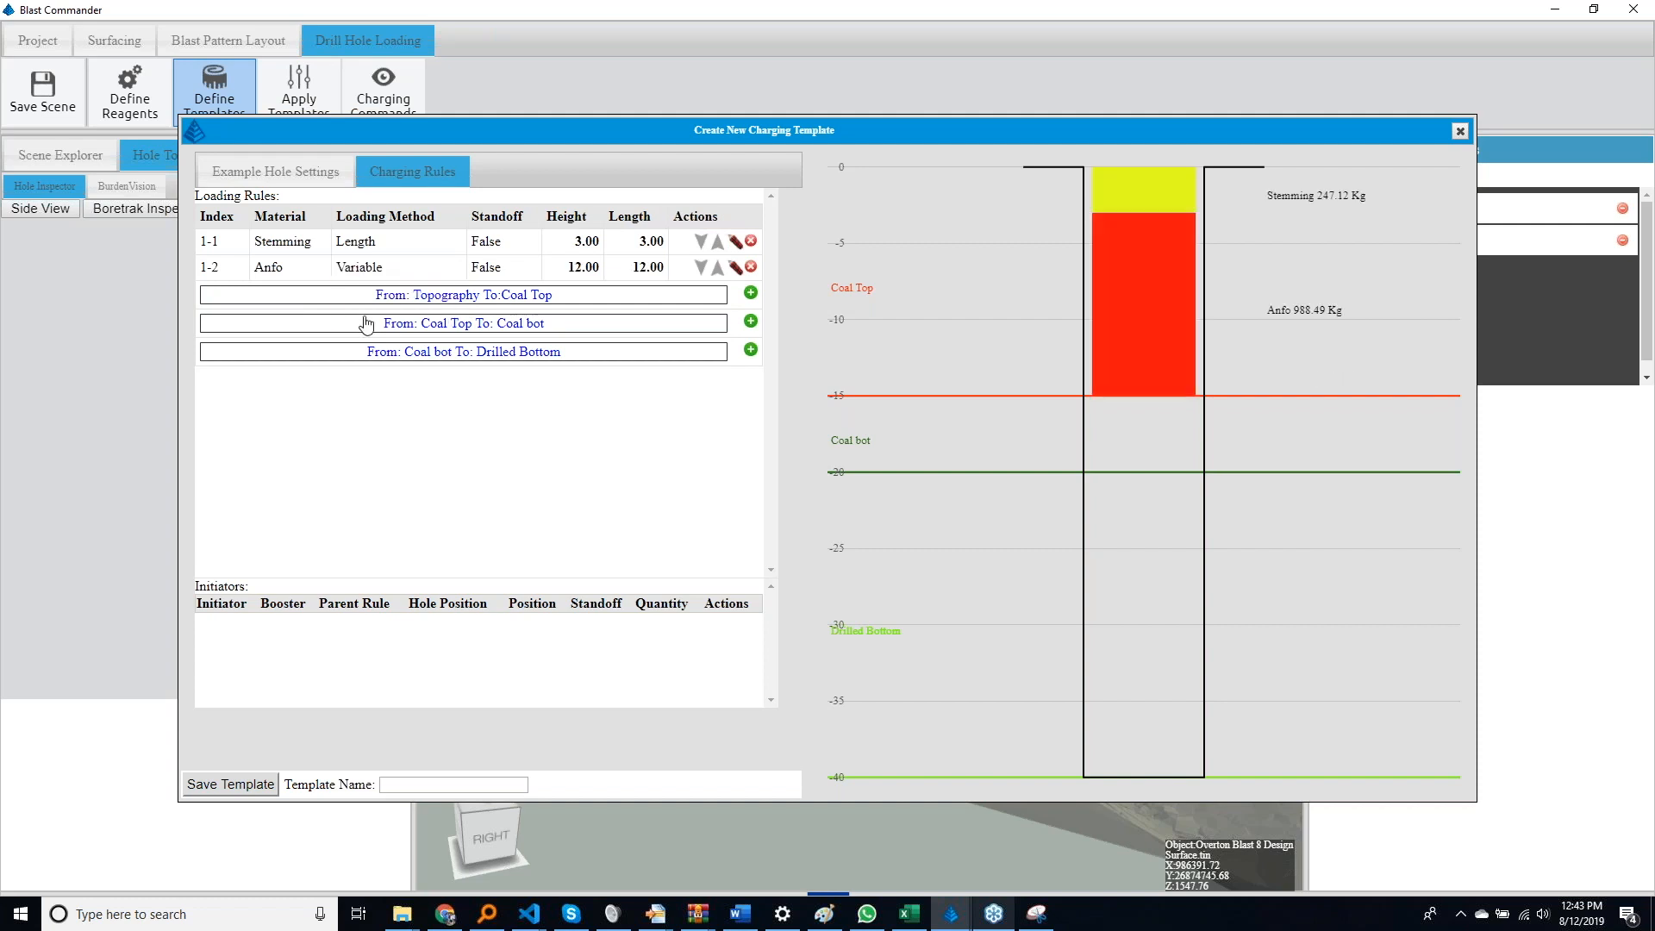
Add a Stemming rule between Coal Top and Coal bot with a length of 2 and Standoff set to True
{"action": "left_click", "coordinate": [750, 322]}
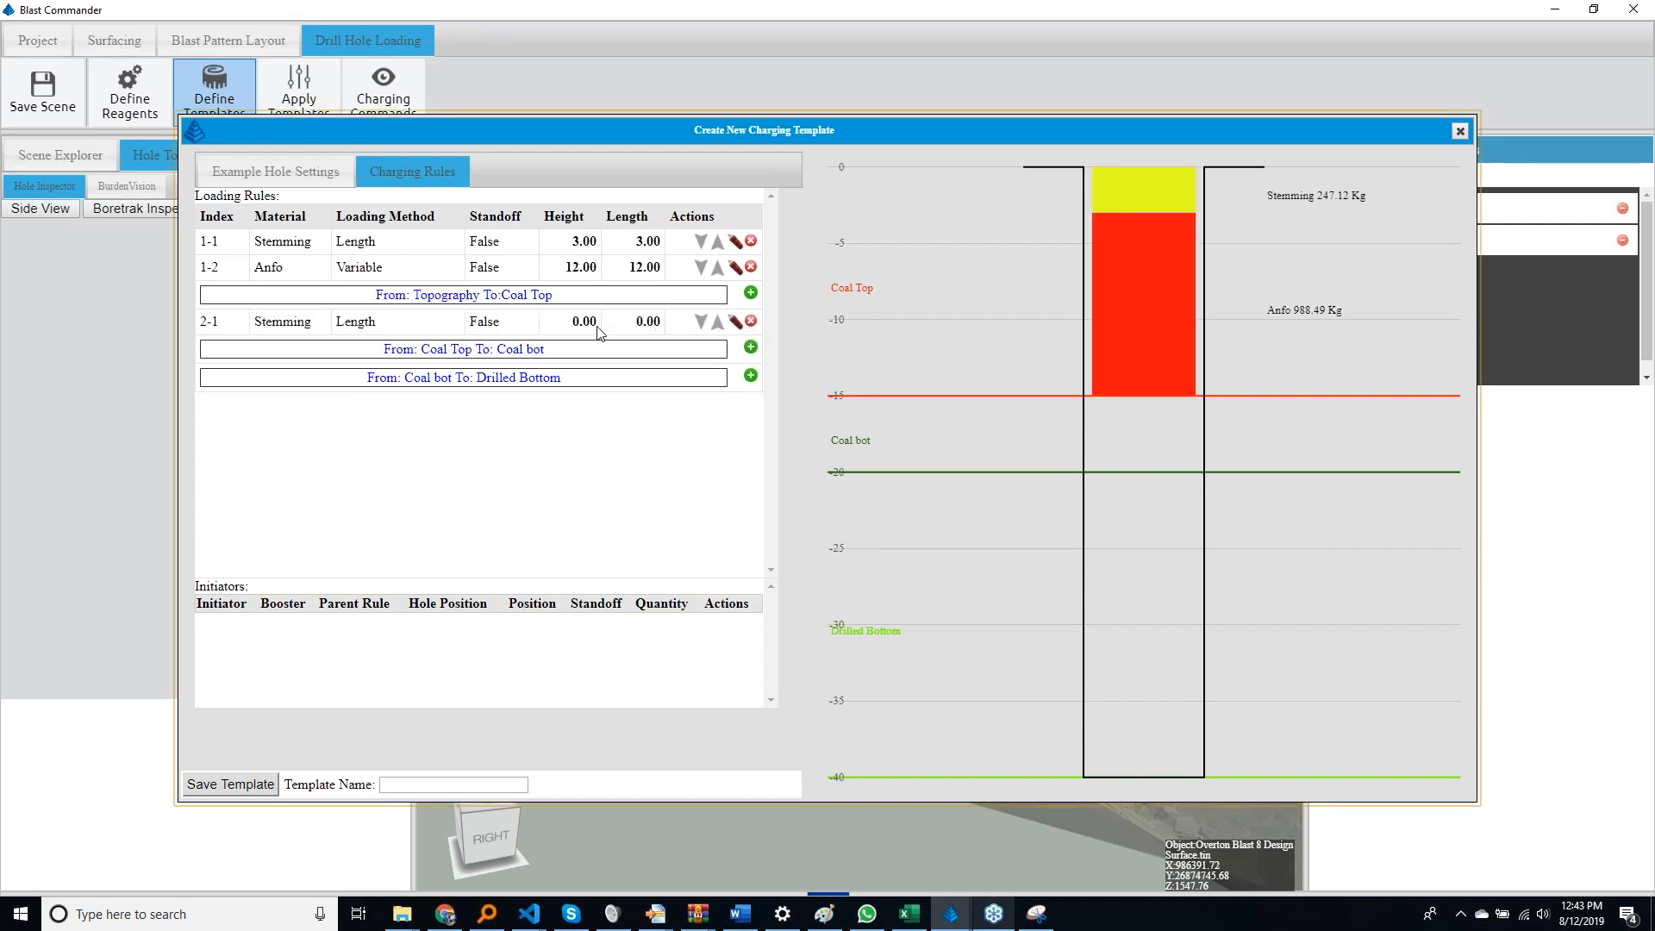
{"action": "left_click", "coordinate": [638, 321]}
{"action": "type", "text": "2"}
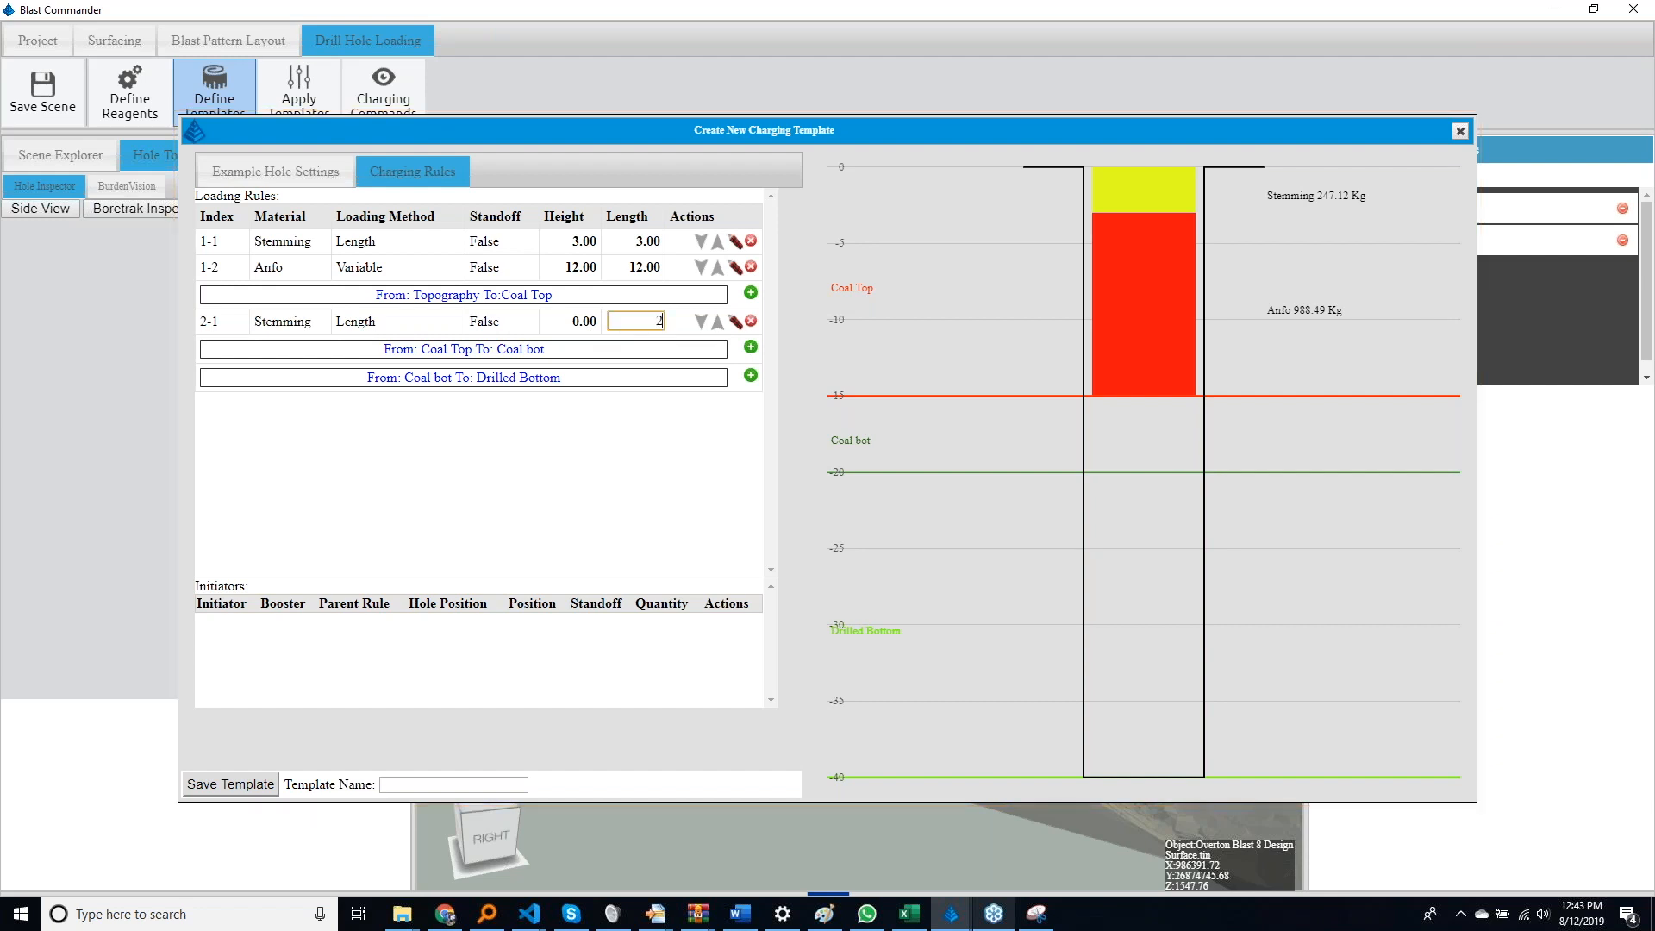
{"action": "key", "text": "Return"}
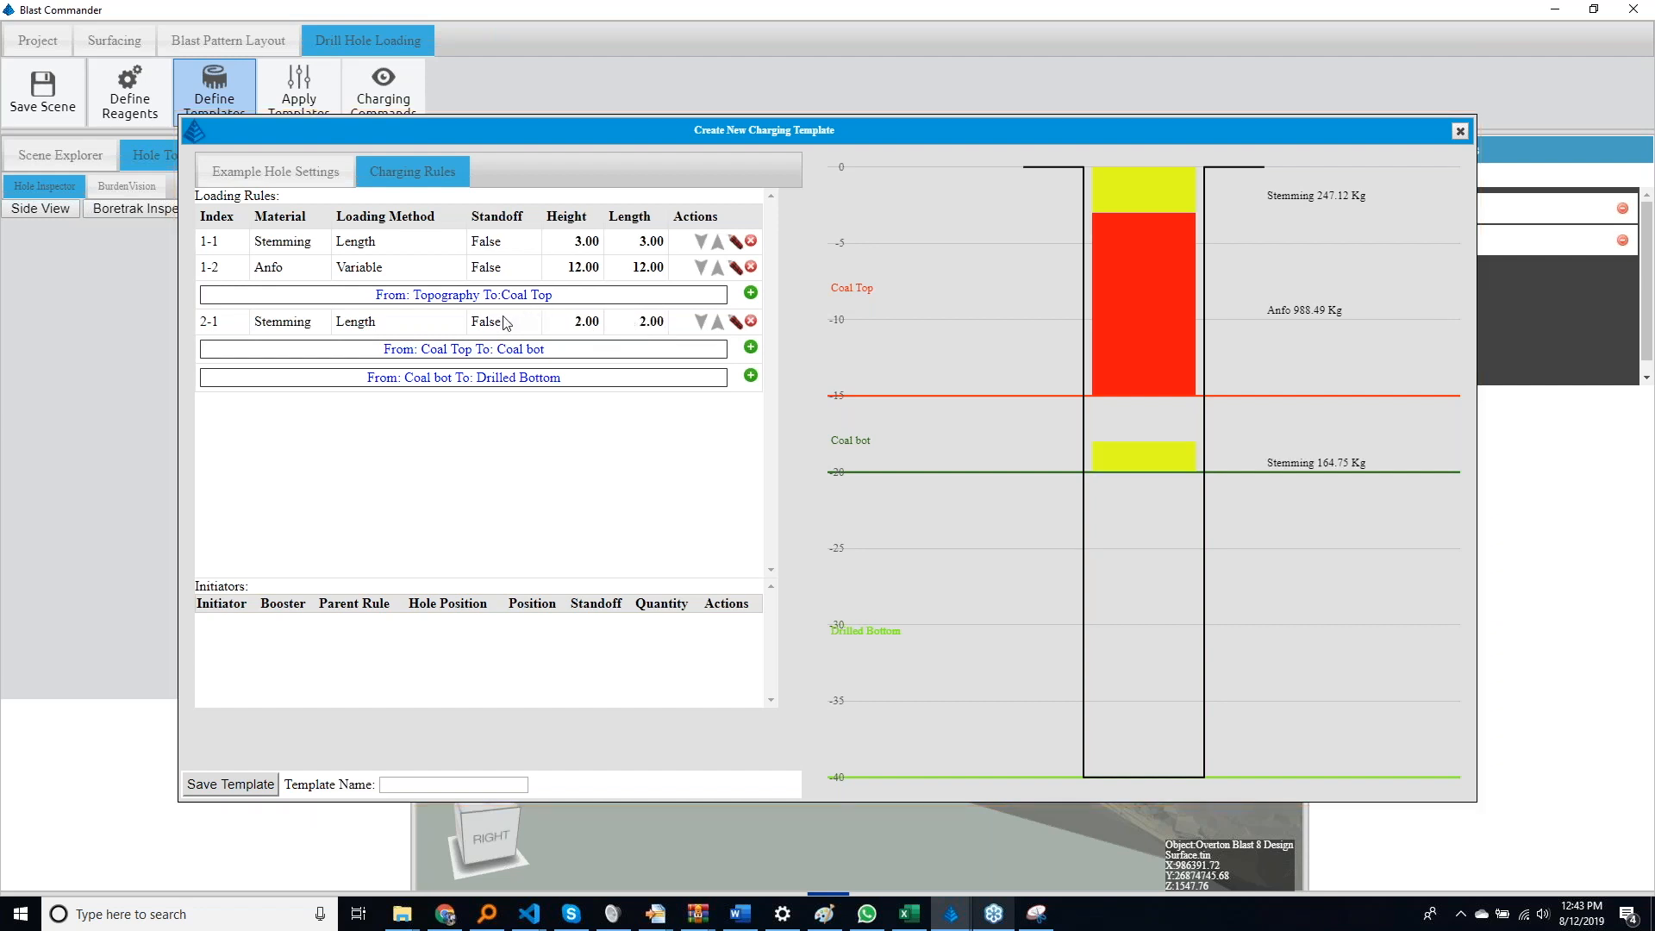
{"action": "left_click", "coordinate": [513, 324]}
{"action": "left_click", "coordinate": [505, 345]}
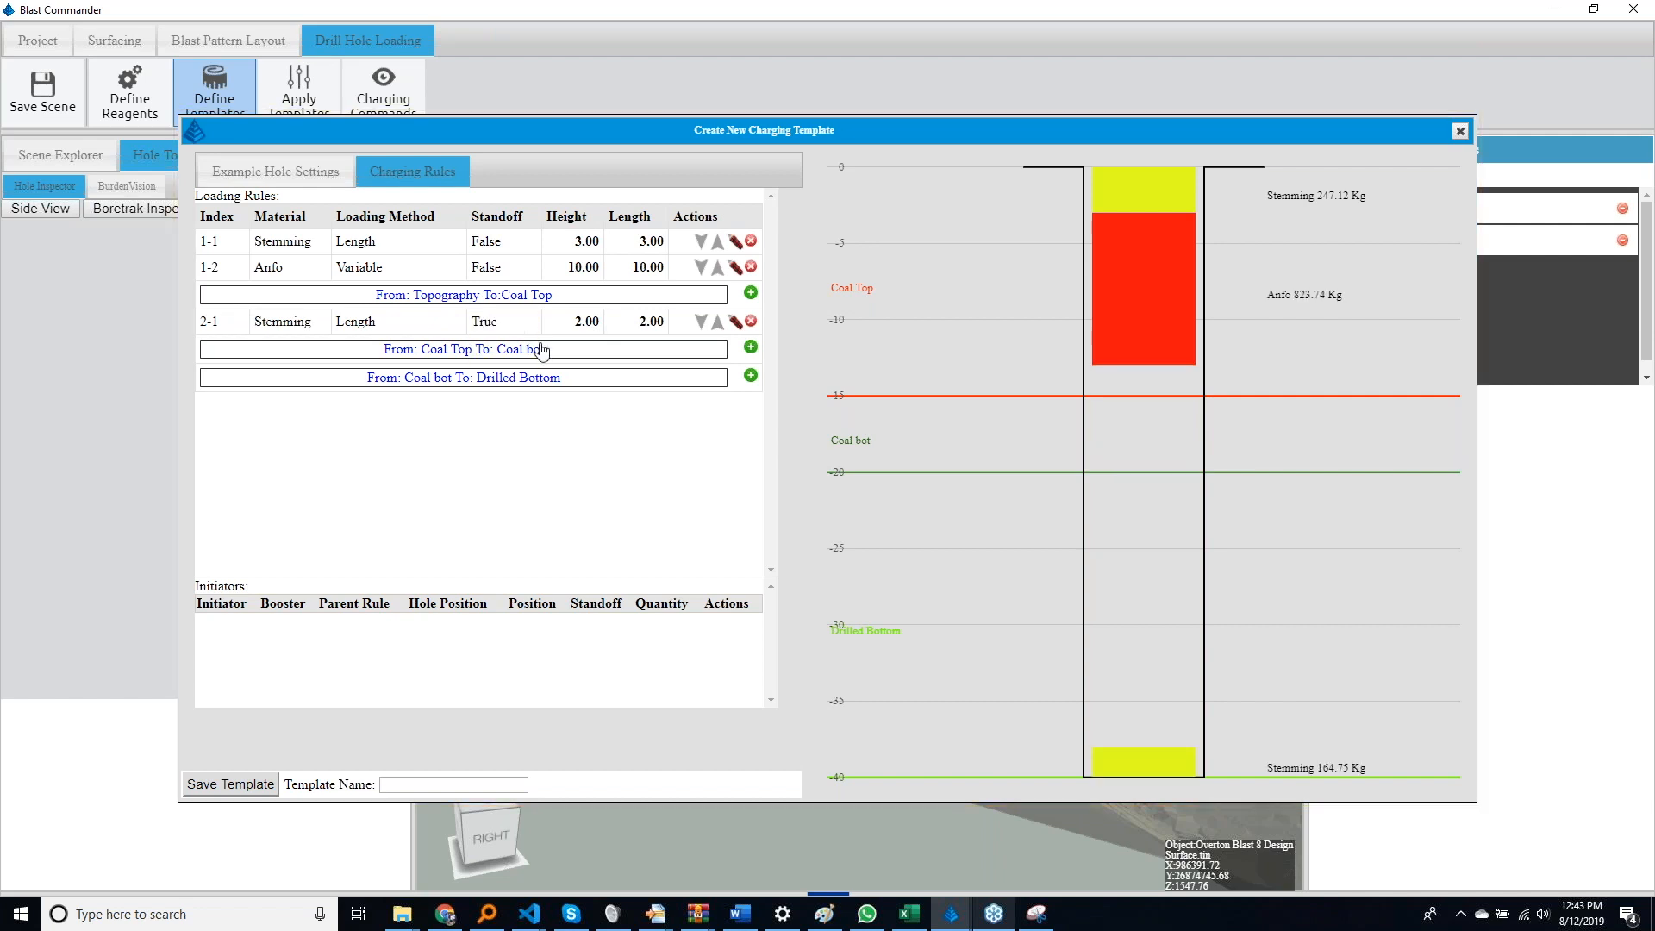
Move the 2-length standoff Stemming above Coal Top by adding a Variable Stemming rule beneath it in the Coal Top to Coal bot interval
{"action": "left_click", "coordinate": [704, 328]}
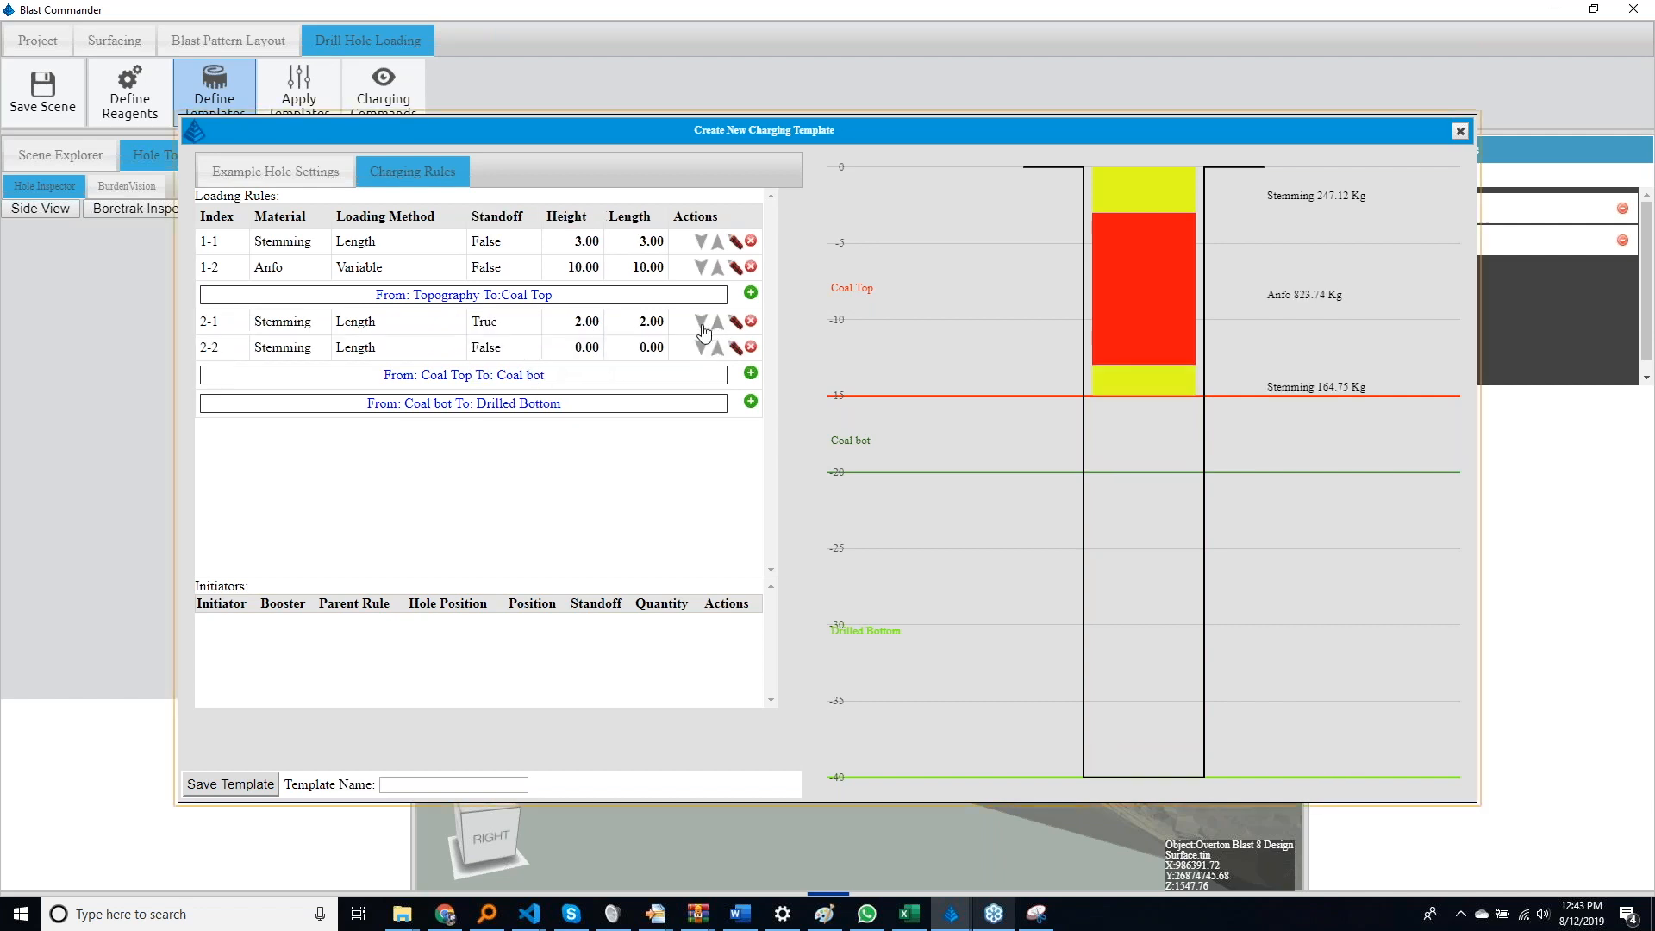
{"action": "left_click", "coordinate": [369, 348]}
{"action": "left_click", "coordinate": [367, 404]}
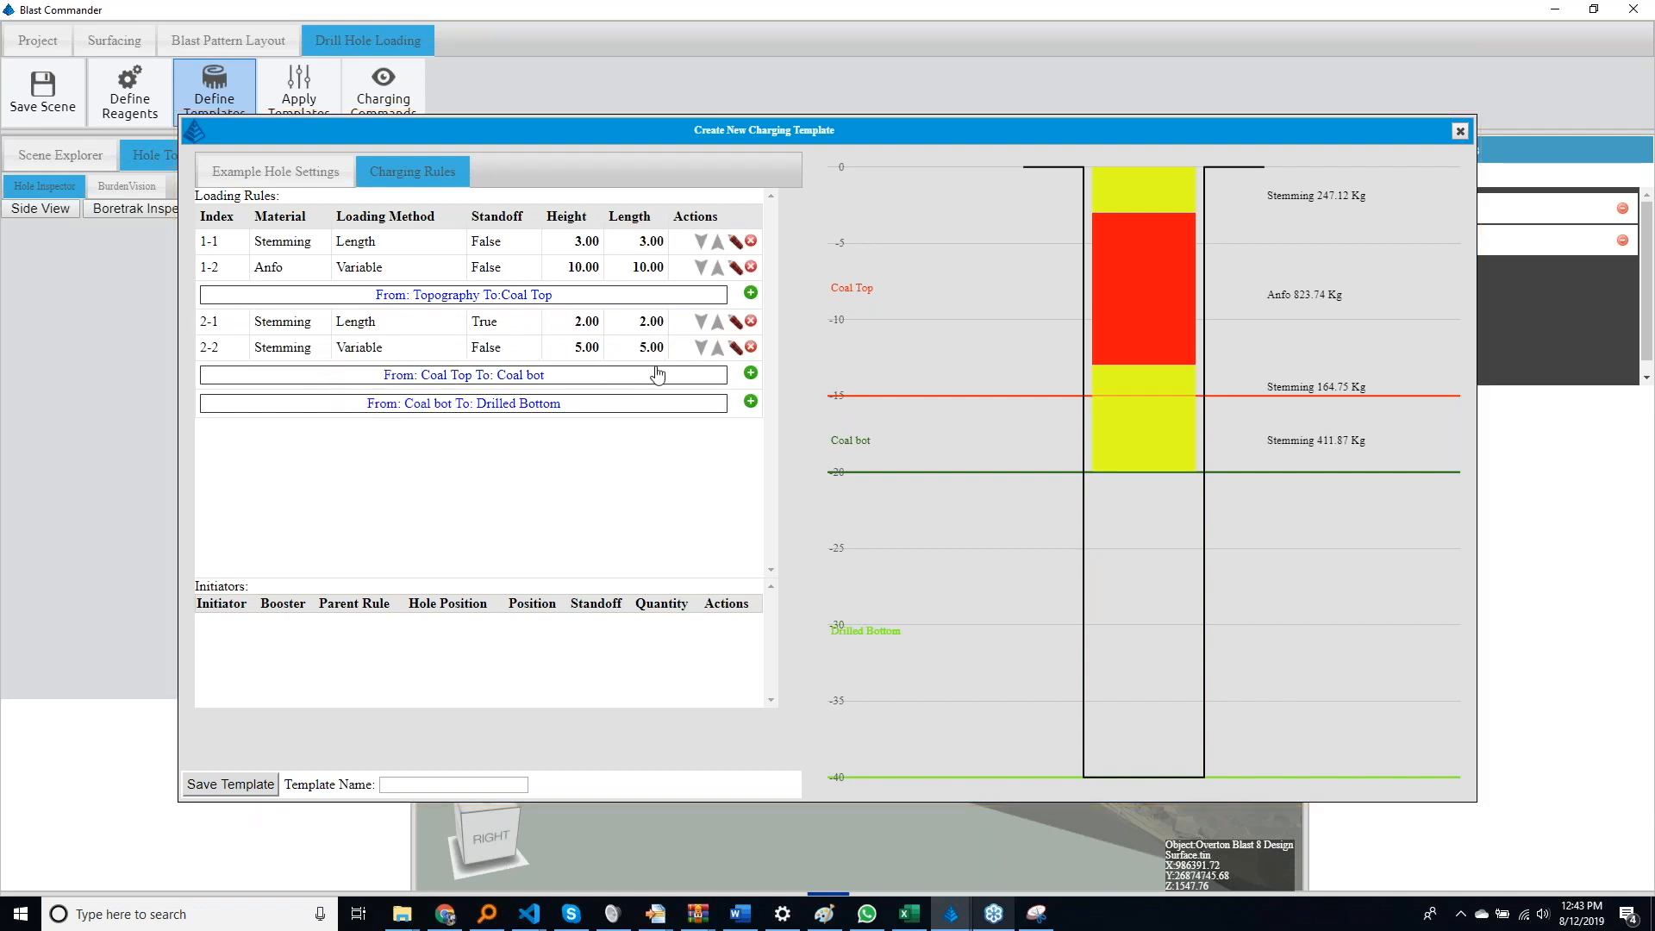
Add a third Stemming rule to the Coal Top to Coal bot interval with a length of 2 and Standoff set to True
{"action": "left_click", "coordinate": [701, 349]}
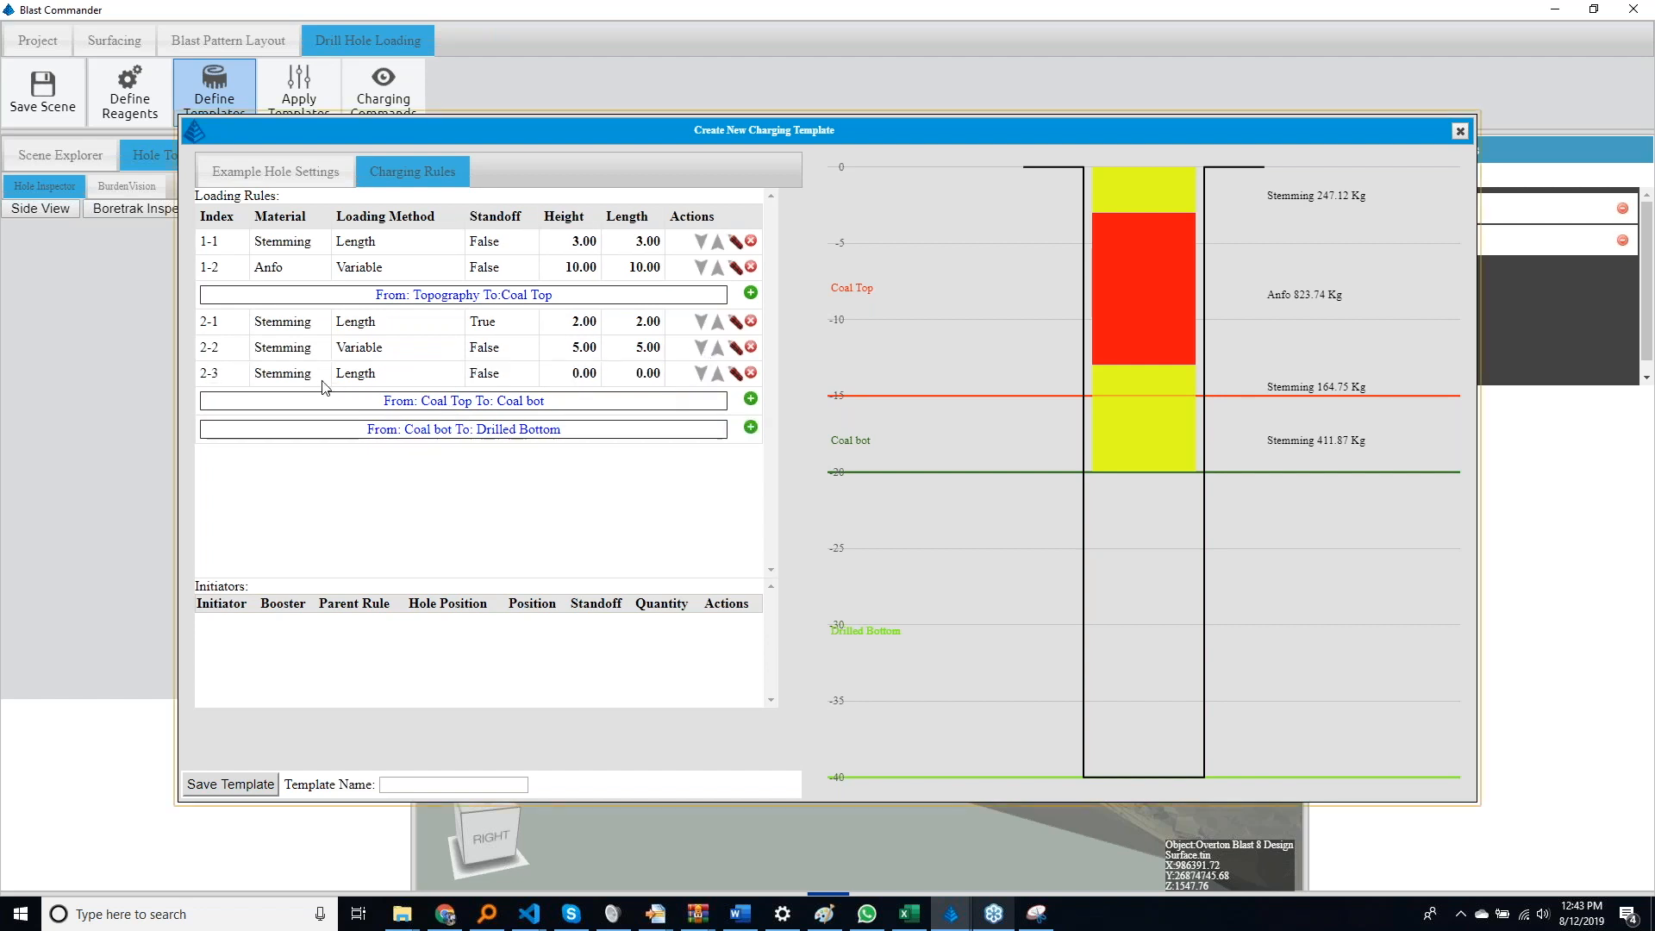
{"action": "left_click", "coordinate": [636, 374]}
{"action": "type", "text": "2"}
{"action": "left_click", "coordinate": [519, 376]}
{"action": "left_click", "coordinate": [519, 376]}
{"action": "left_click", "coordinate": [499, 392]}
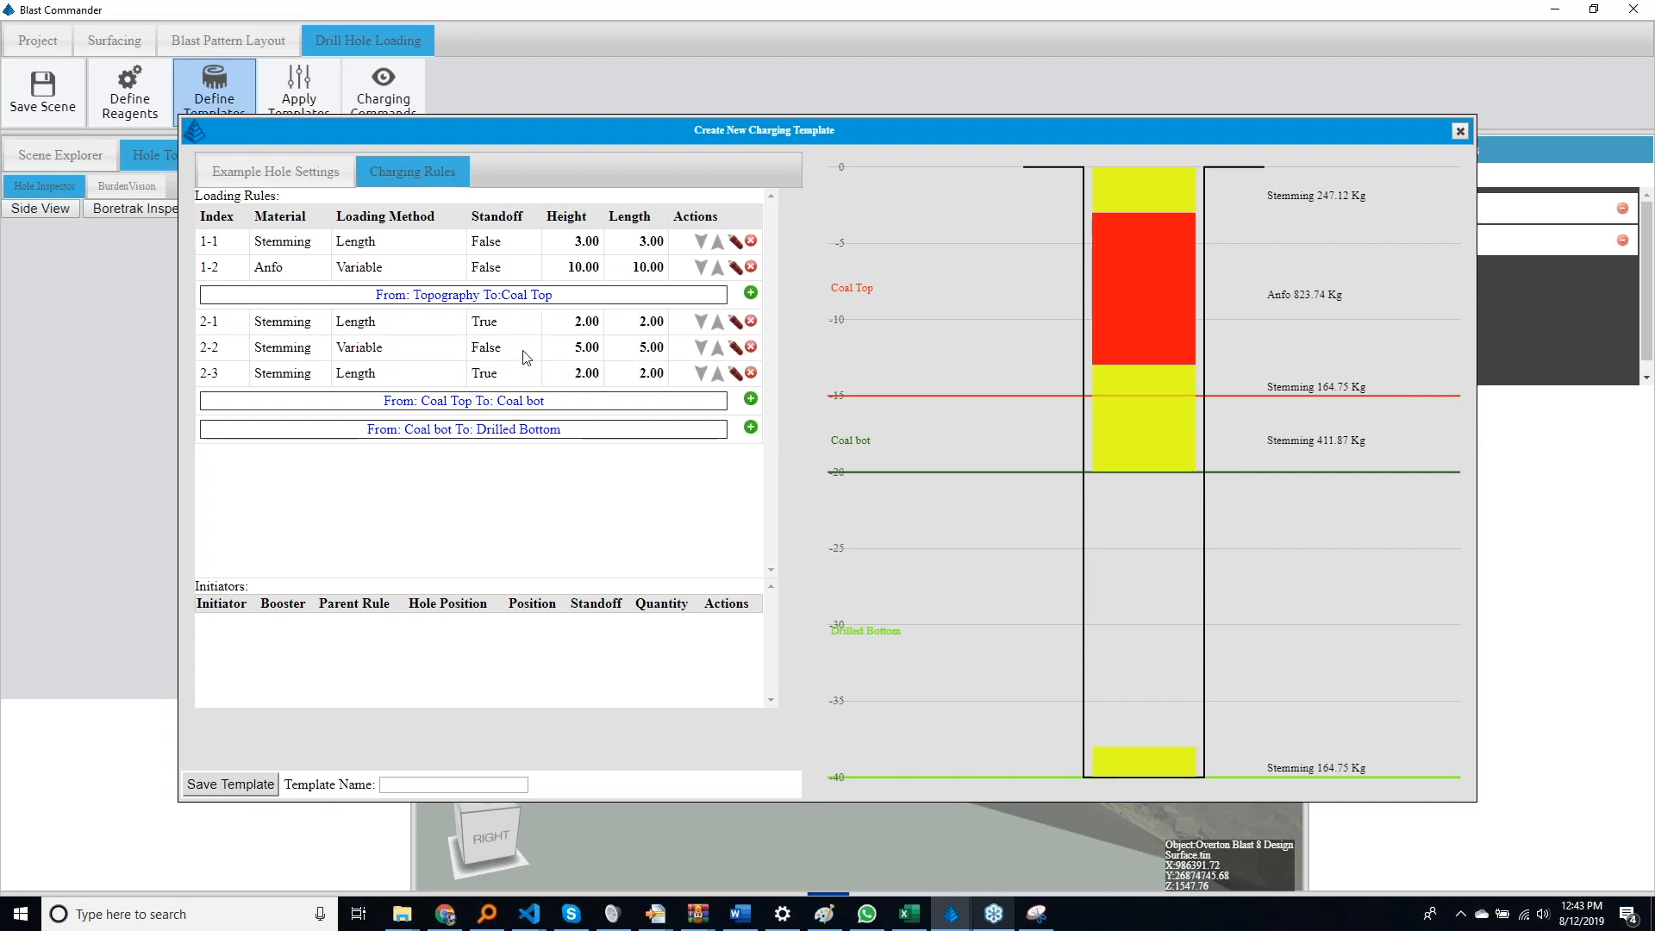
Add an Emulsion loading rule with the Variable method between Coal bot and Drilled Bottom
{"action": "left_click", "coordinate": [751, 427]}
{"action": "left_click", "coordinate": [423, 429]}
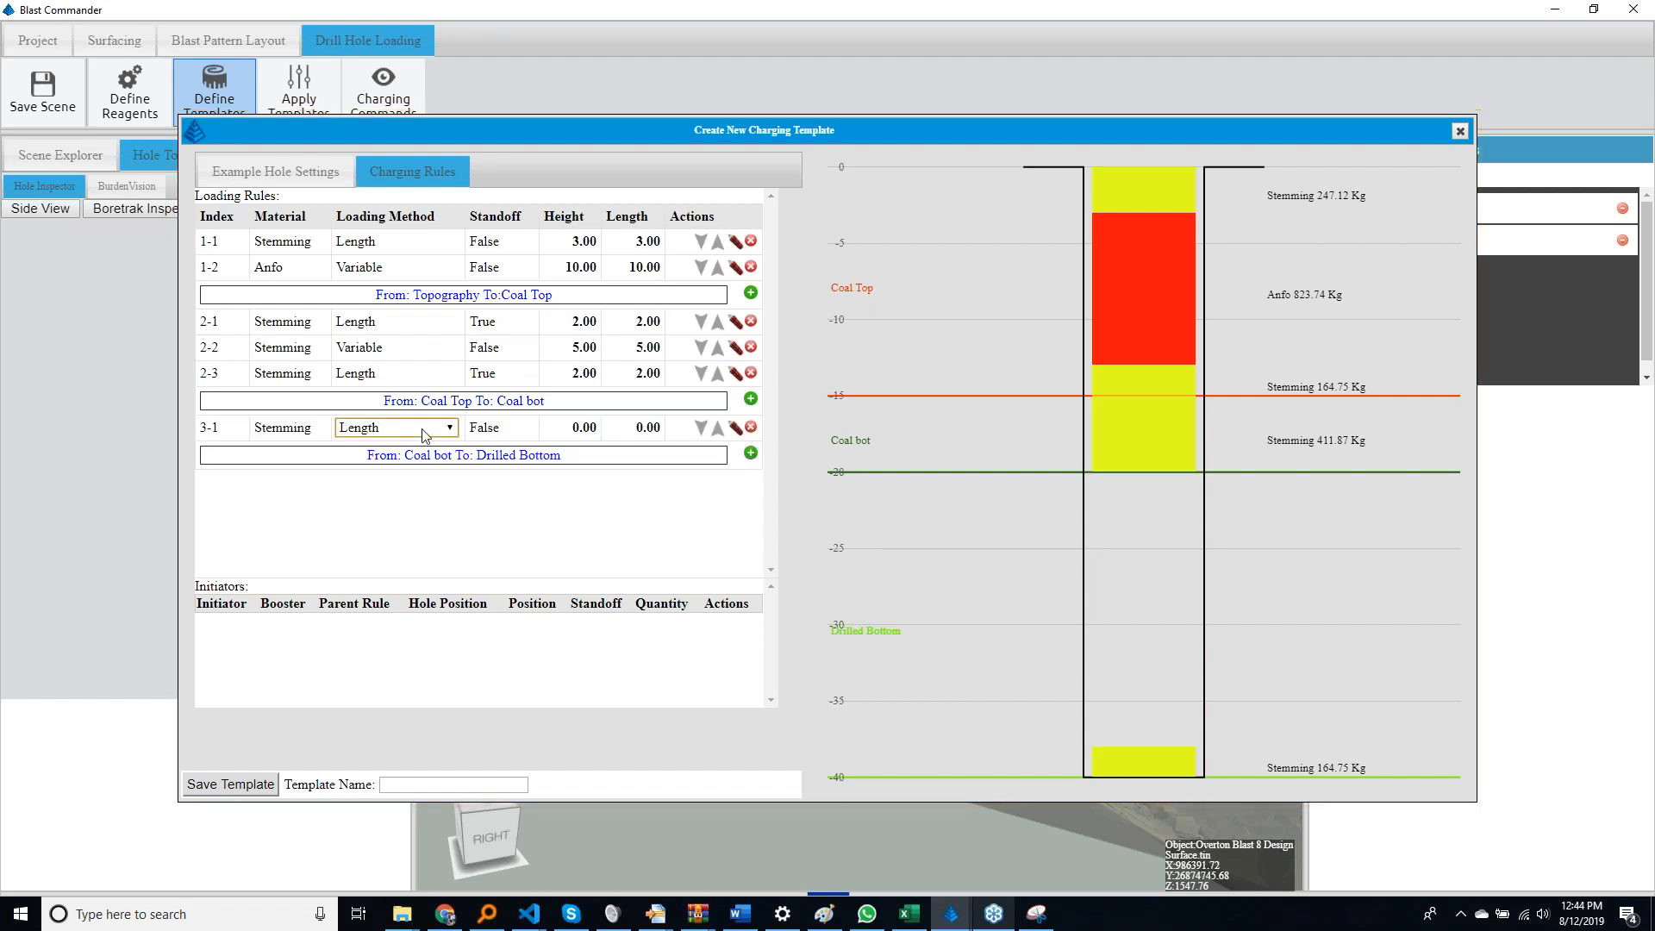
{"action": "left_click", "coordinate": [287, 422]}
{"action": "left_click", "coordinate": [287, 422]}
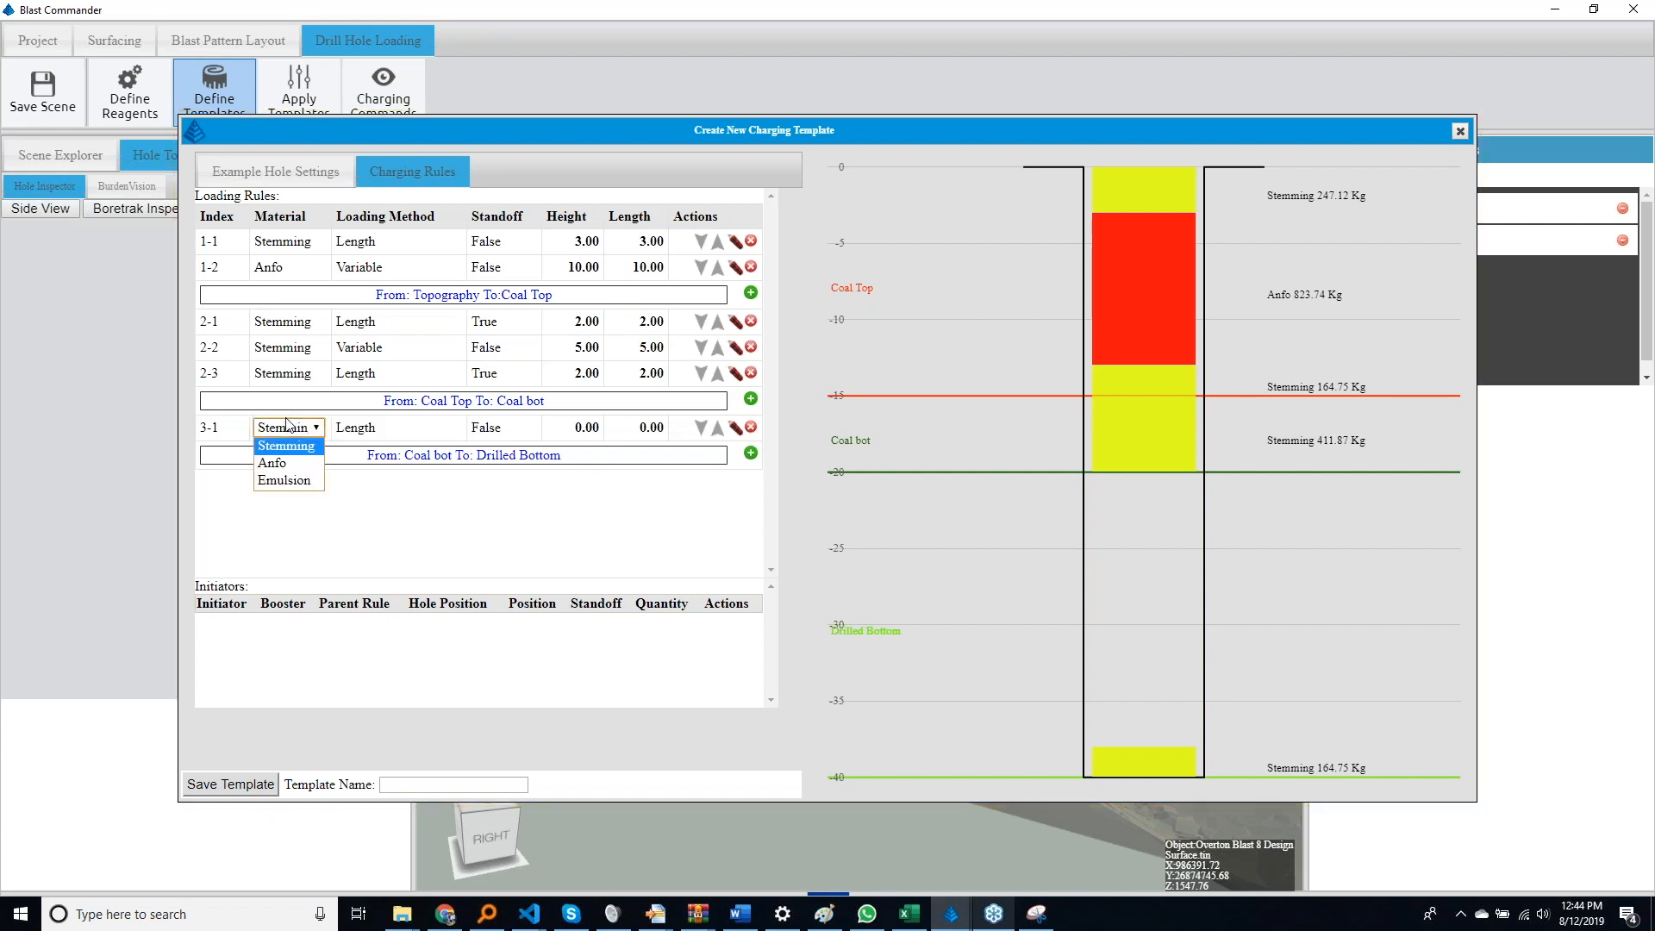
{"action": "left_click", "coordinate": [286, 483]}
{"action": "left_click", "coordinate": [405, 429]}
{"action": "left_click", "coordinate": [405, 428]}
{"action": "left_click", "coordinate": [386, 482]}
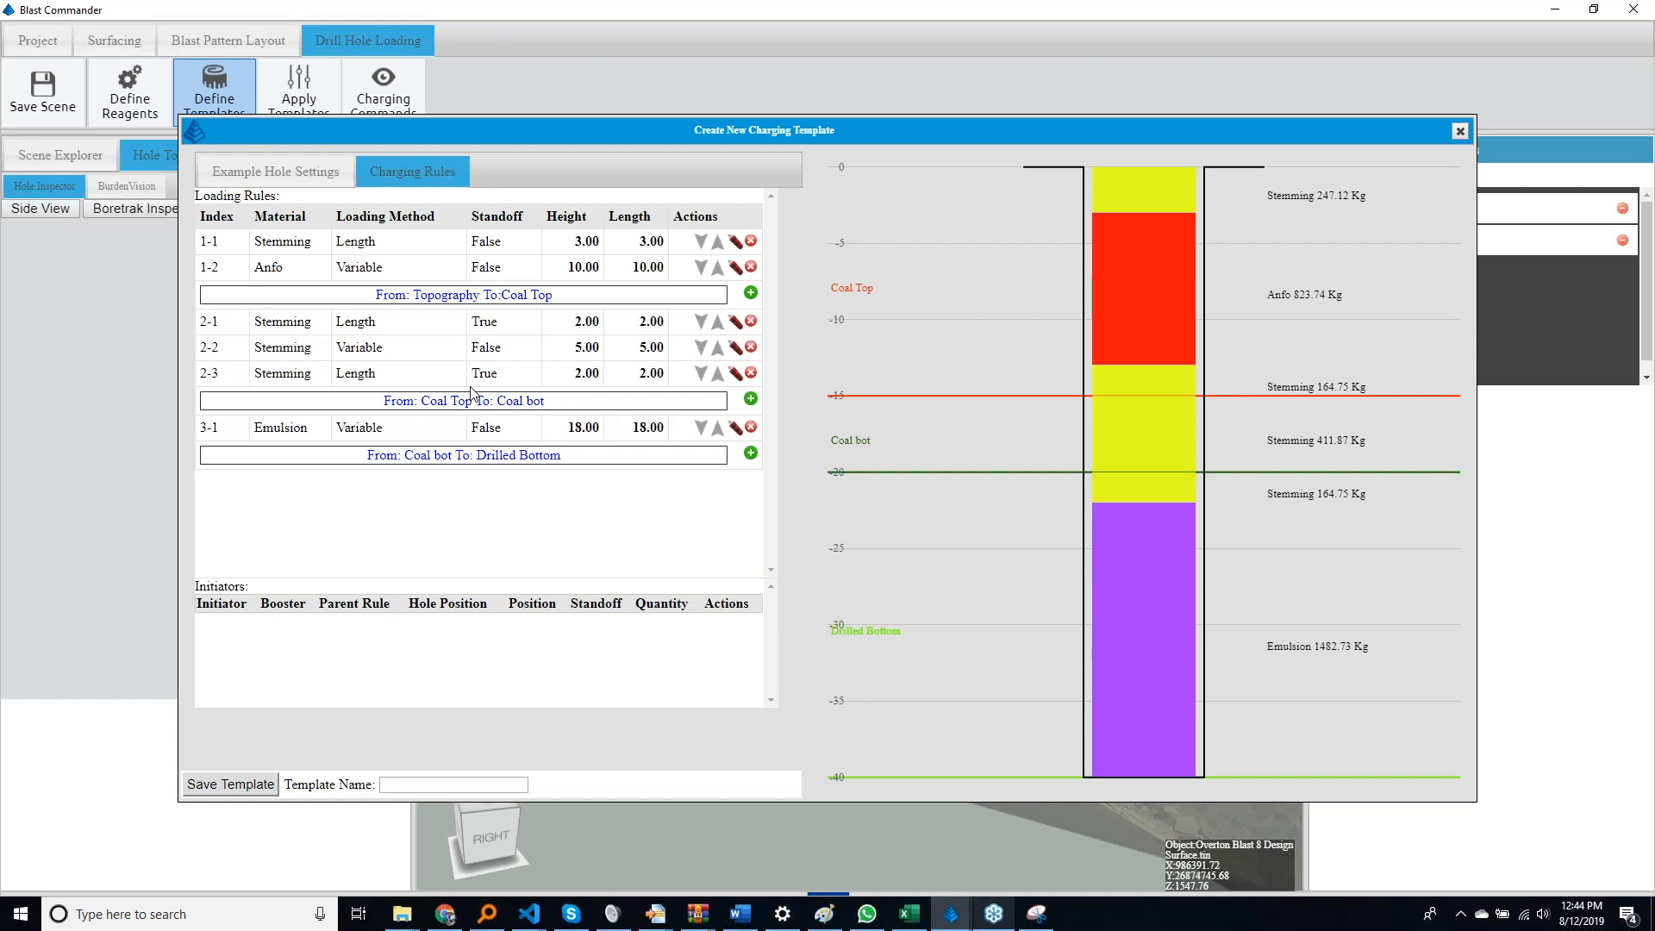
Set the Coal bot stratum's minimum thickness to 10 and its bottom depth to -26 in the sample hole settings
{"action": "left_click", "coordinate": [245, 183]}
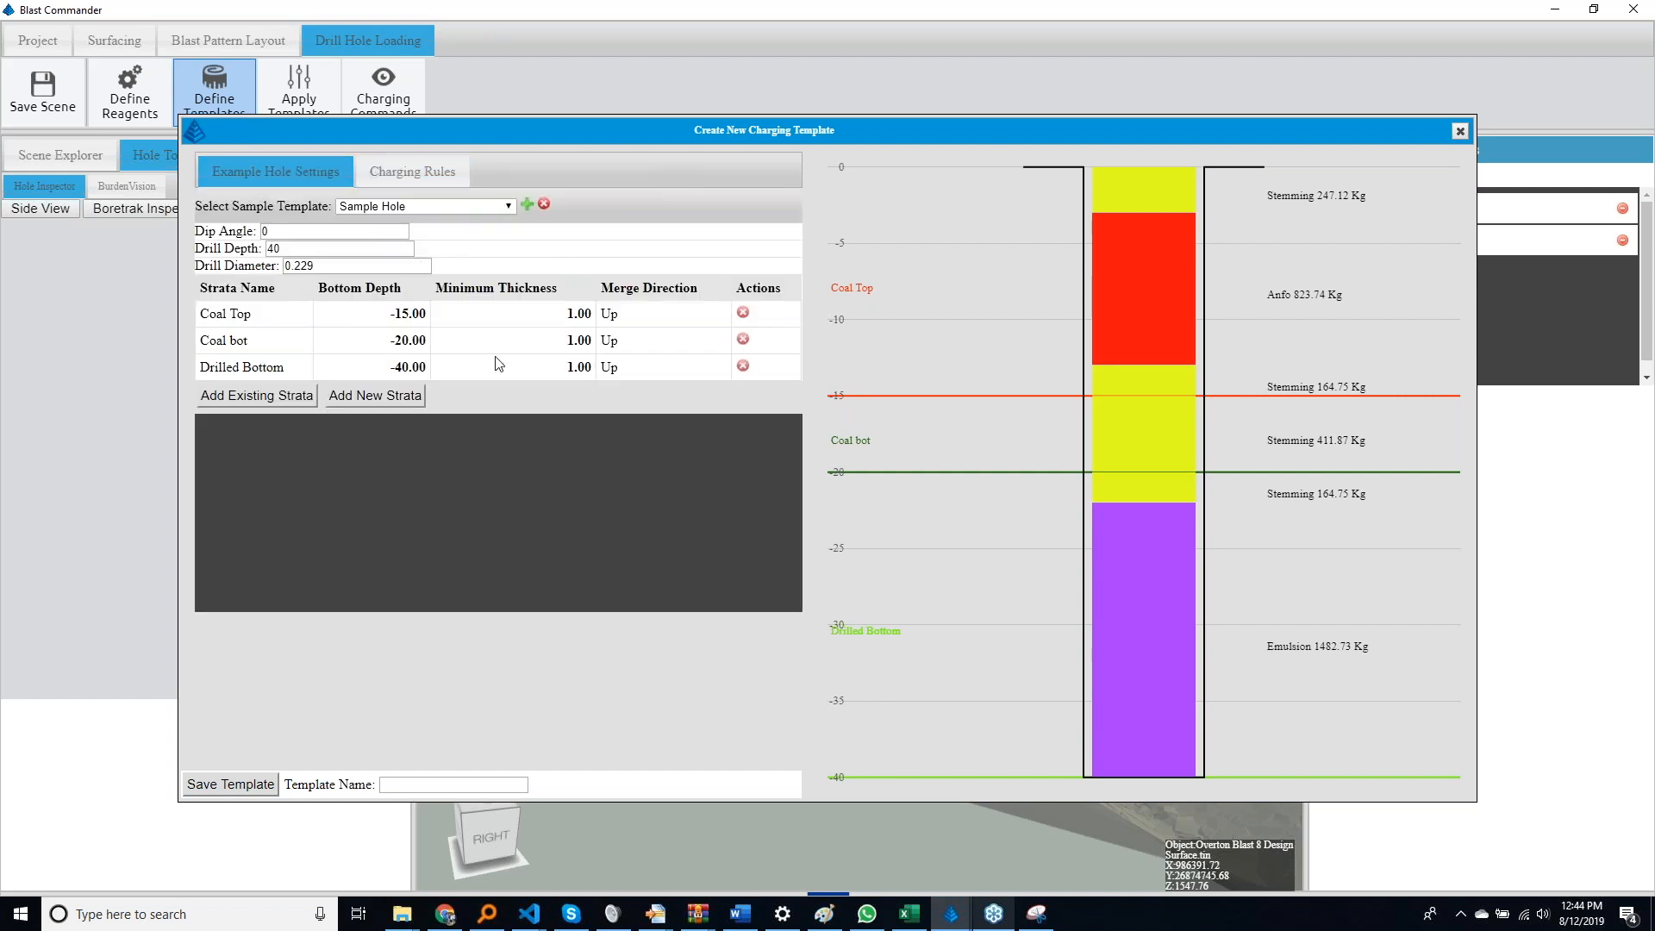
{"action": "double_click", "coordinate": [545, 349]}
{"action": "type", "text": "10"}
{"action": "key", "text": "Return"}
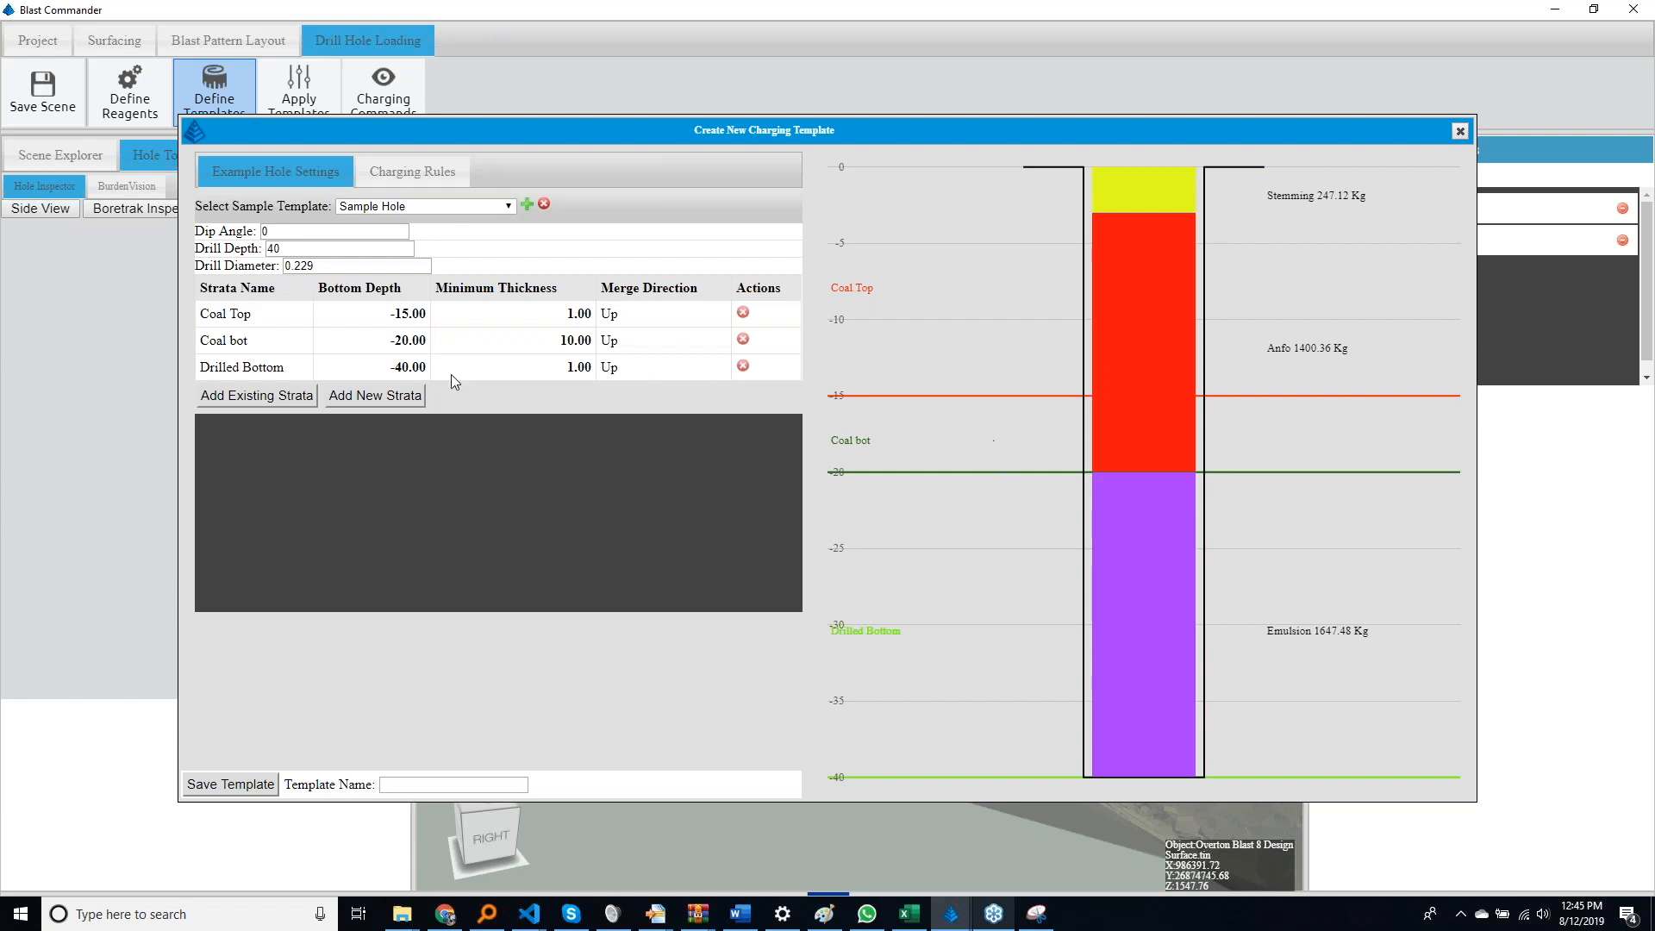
{"action": "double_click", "coordinate": [397, 350]}
{"action": "type", "text": "-26"}
{"action": "key", "text": "Return"}
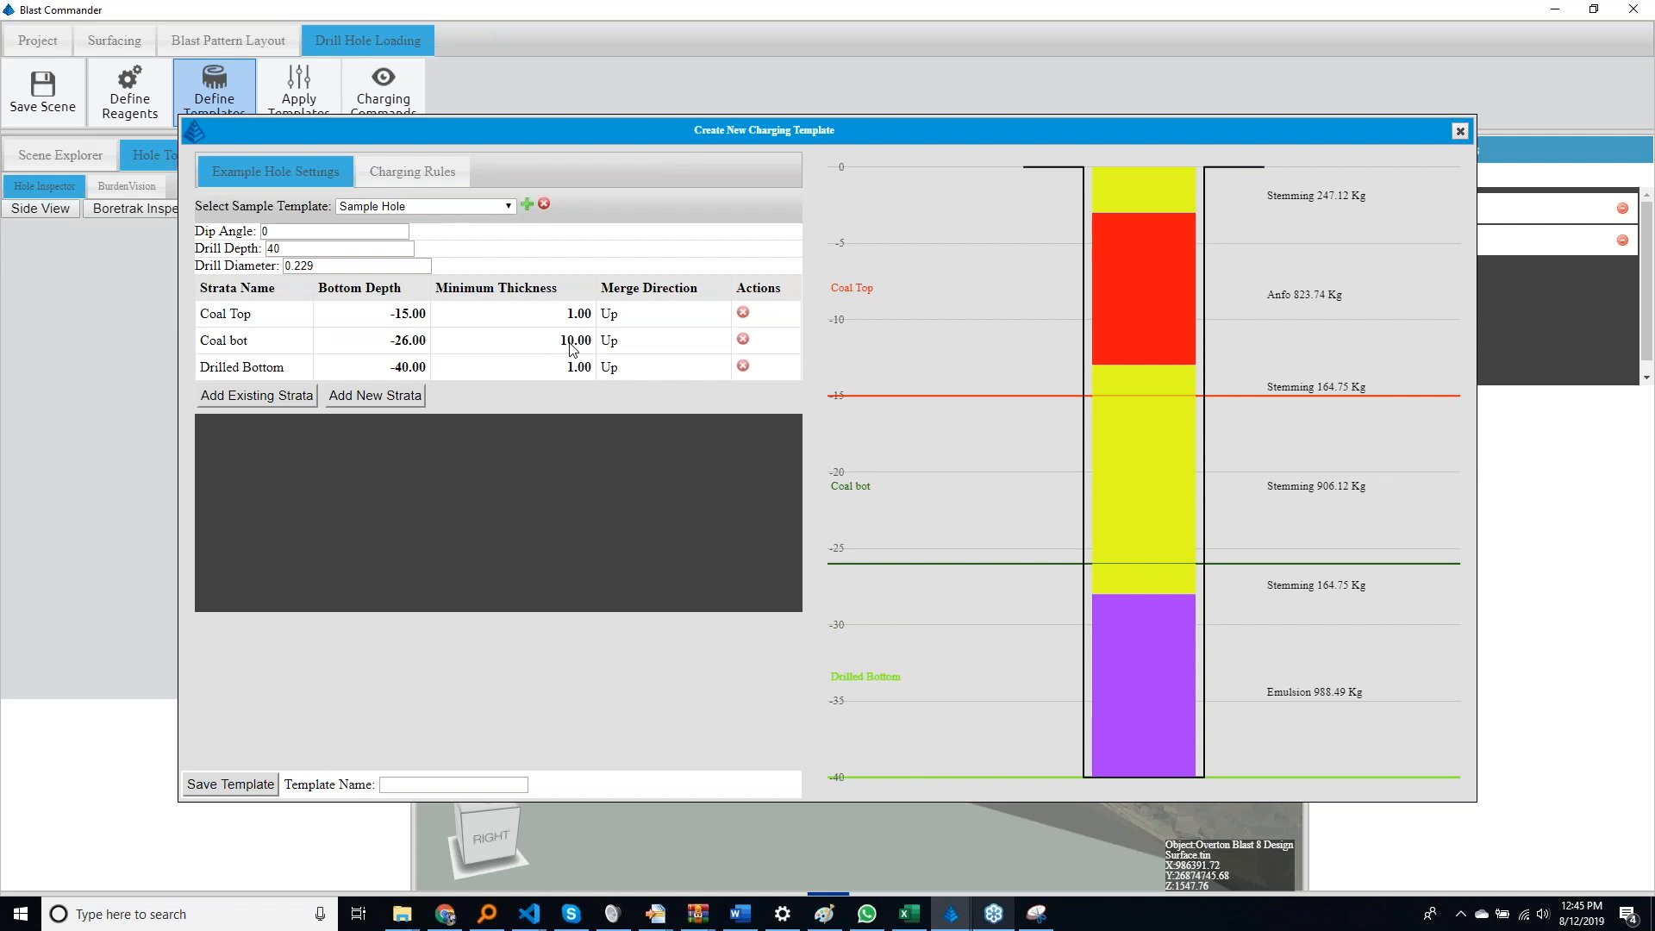
Add an initiator to the Emulsion charging rule with a quantity of 2 and its position set to Middle
{"action": "left_click", "coordinate": [402, 173]}
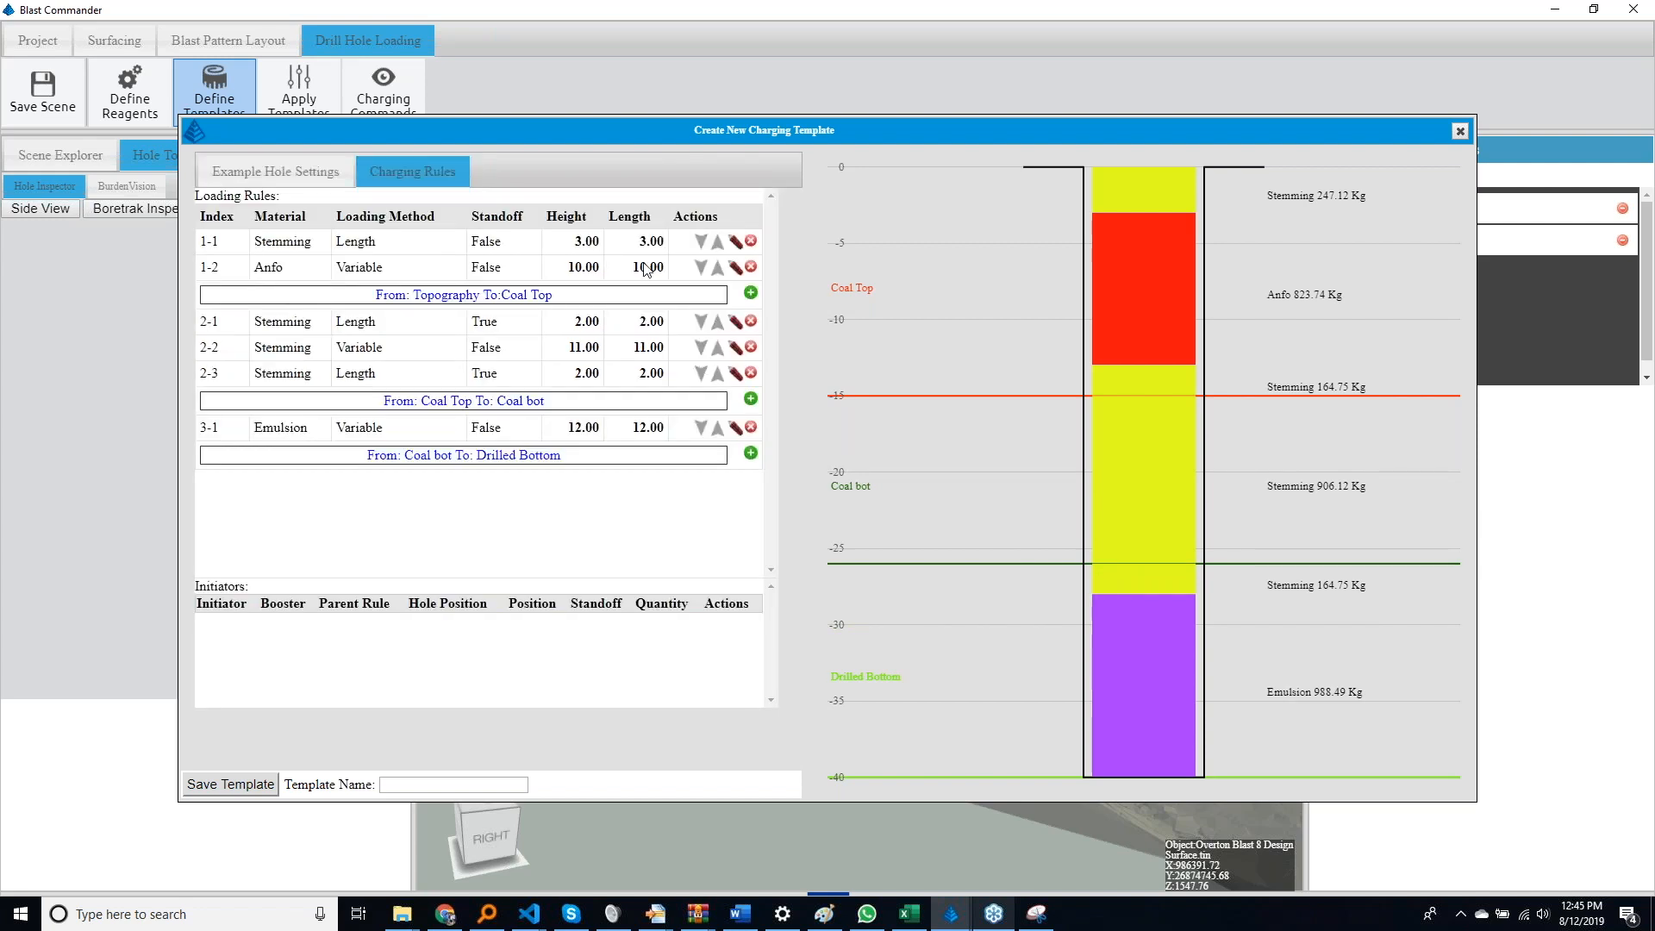
{"action": "left_click", "coordinate": [735, 350]}
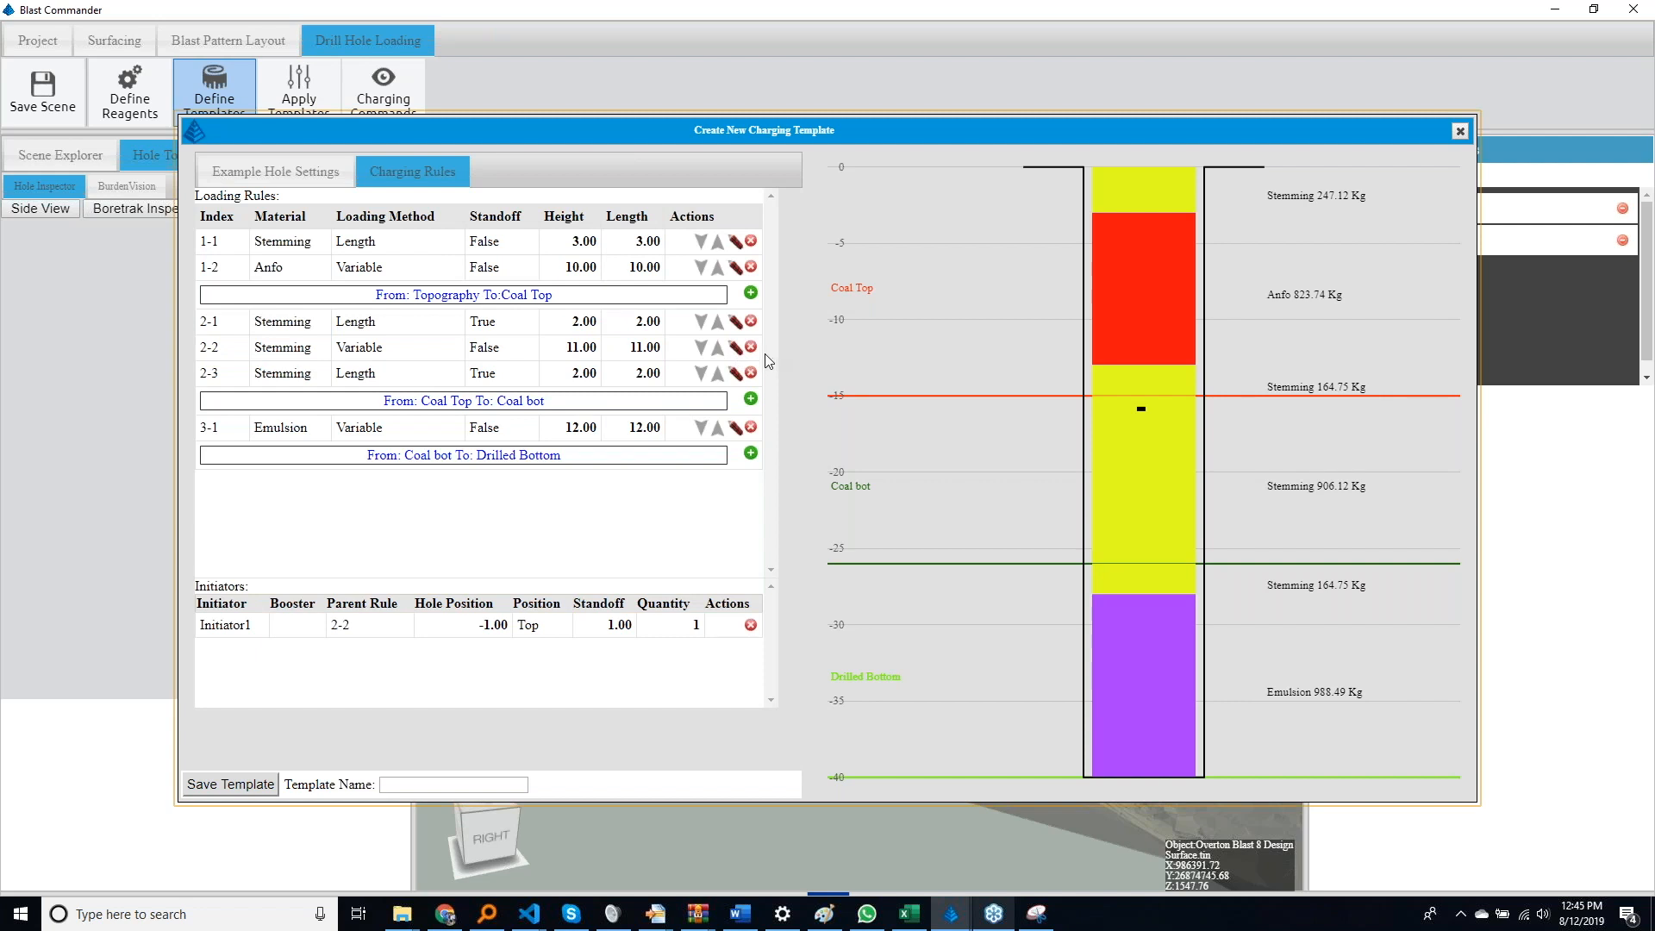
{"action": "left_click", "coordinate": [750, 626]}
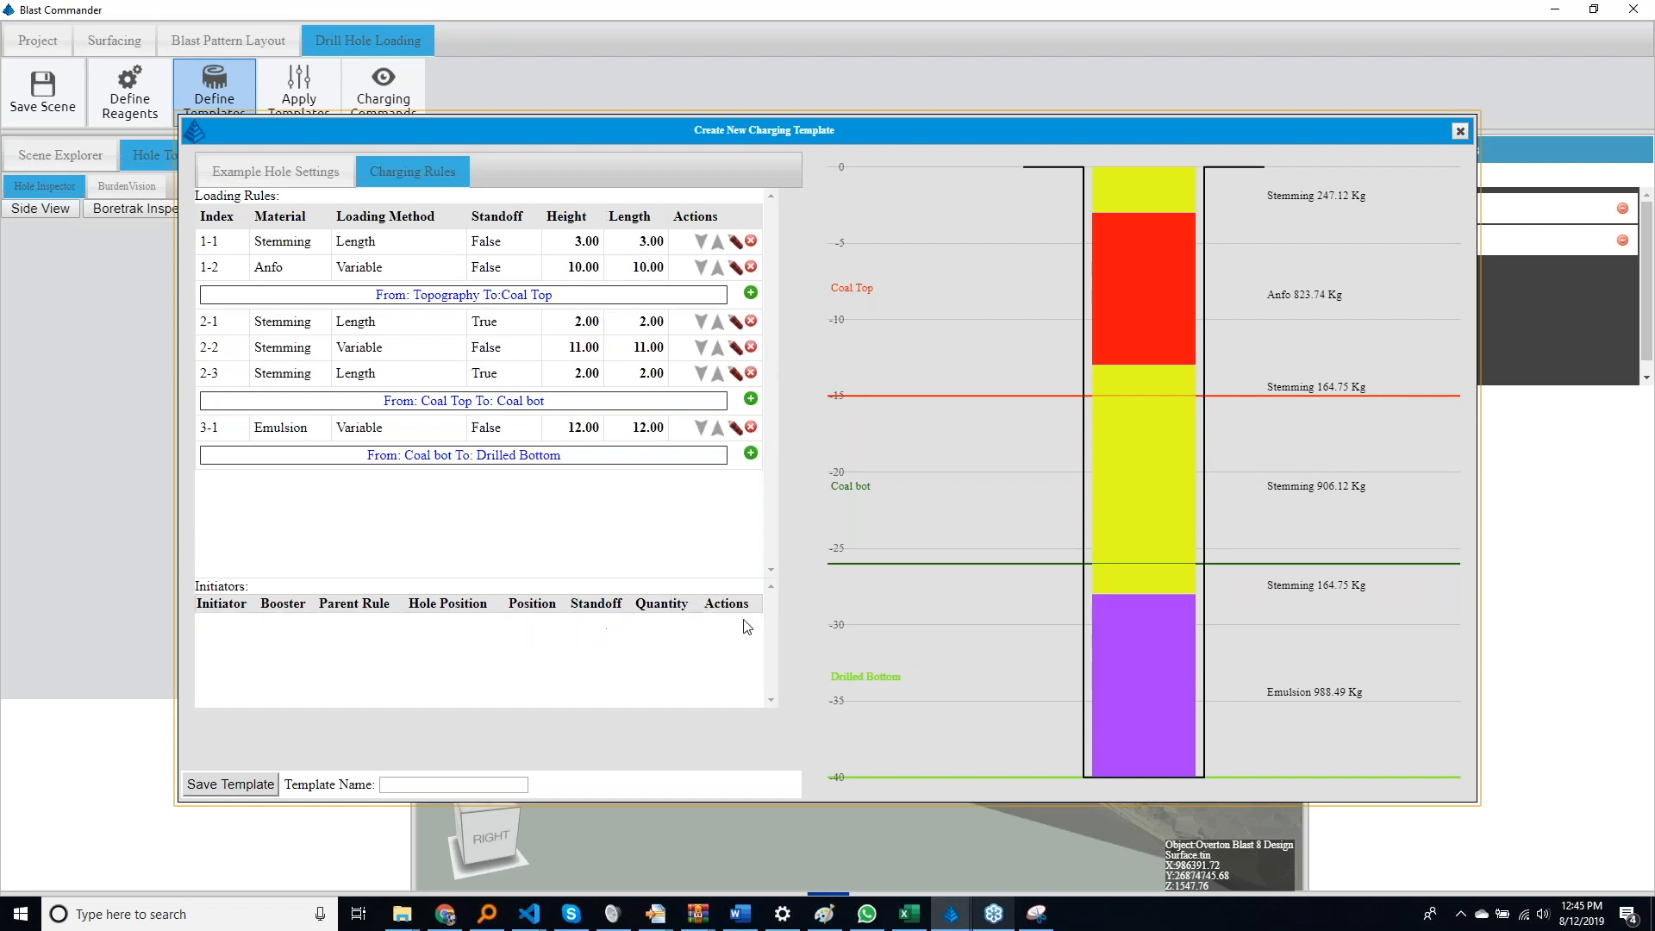
{"action": "left_click", "coordinate": [735, 429]}
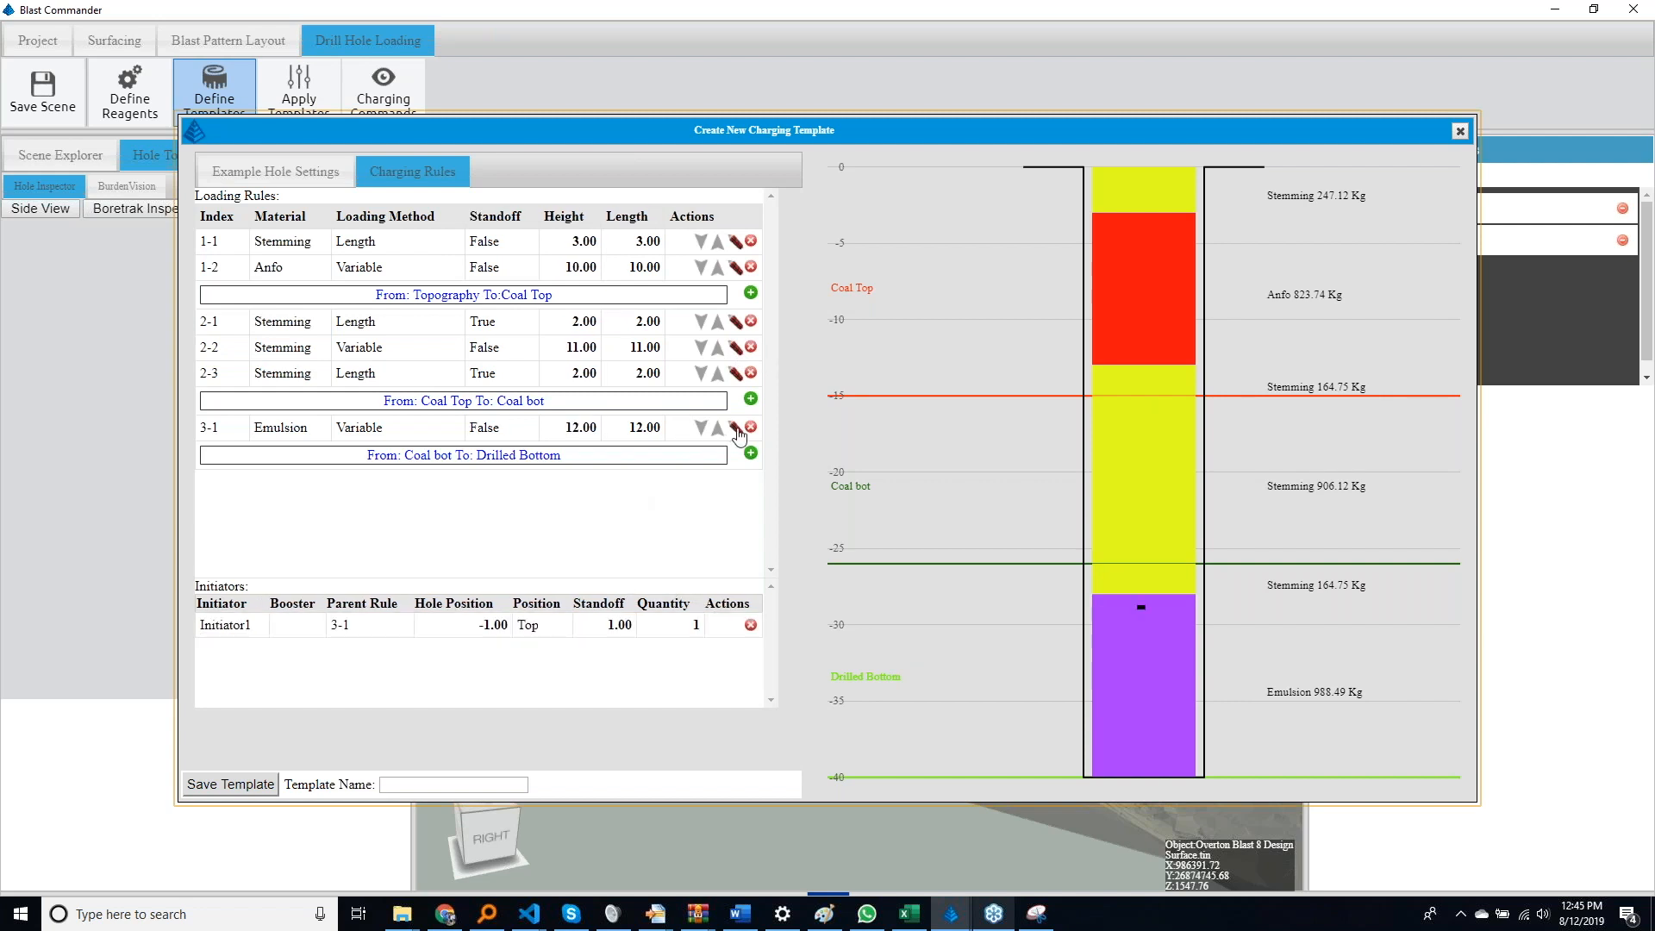
{"action": "left_click", "coordinate": [680, 626]}
{"action": "type", "text": "2"}
{"action": "key", "text": "Return"}
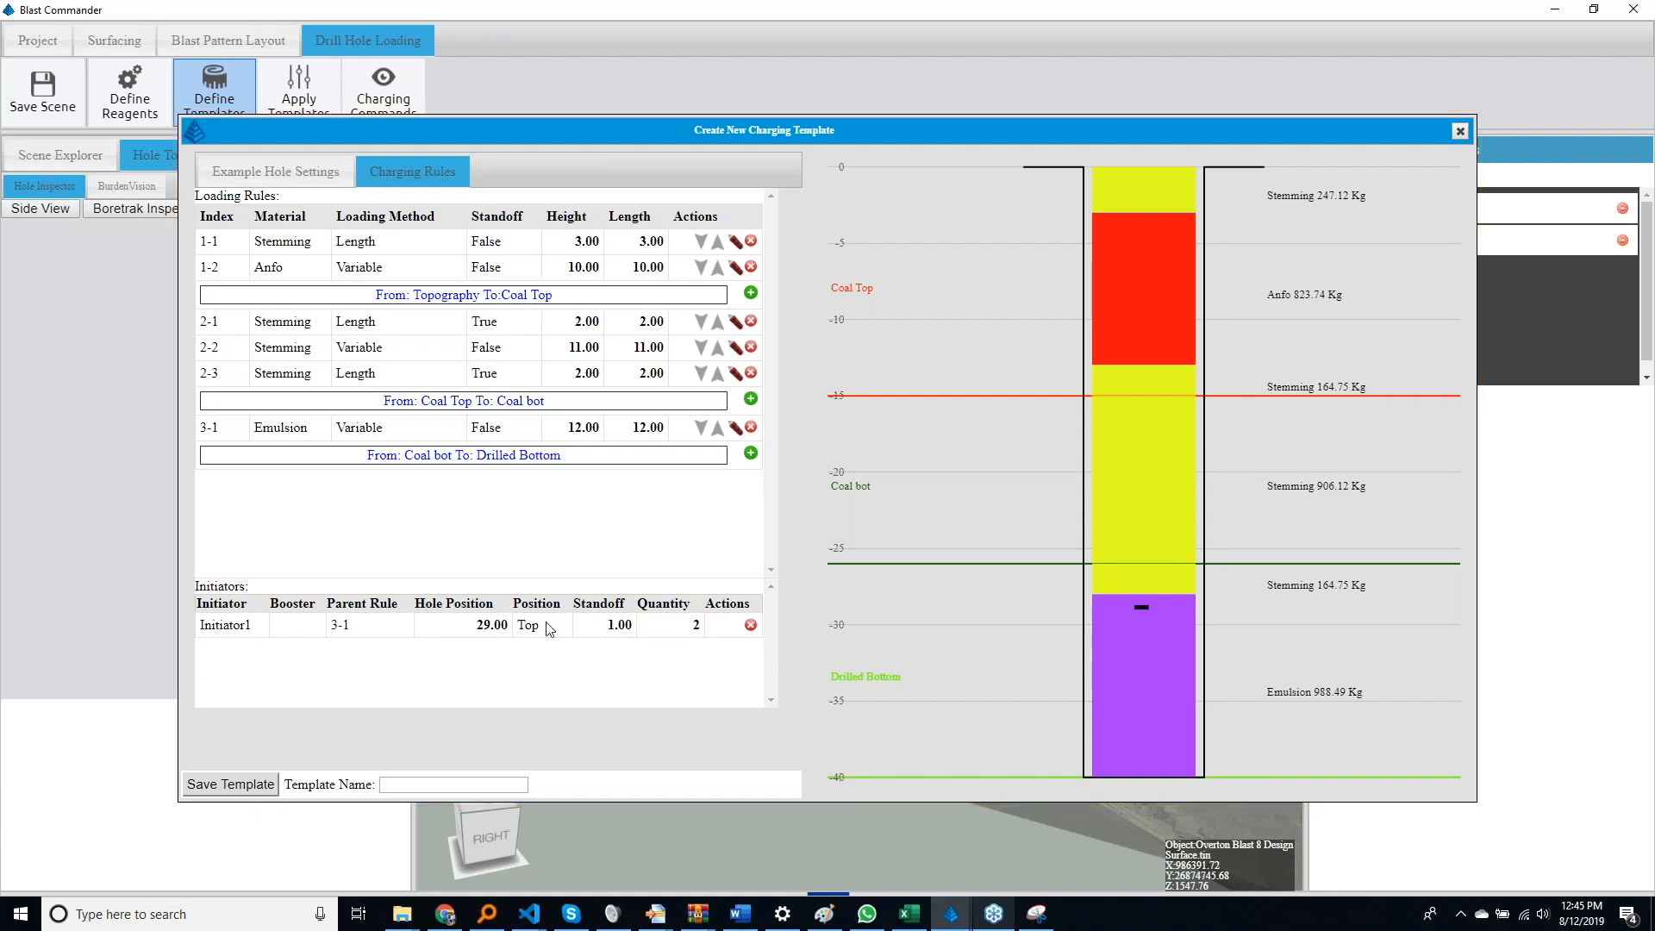
{"action": "left_click", "coordinate": [546, 628]}
{"action": "left_click", "coordinate": [550, 678]}
Add an initiator to the Anfo rule and close the new charging template without saving it
{"action": "left_click", "coordinate": [734, 267]}
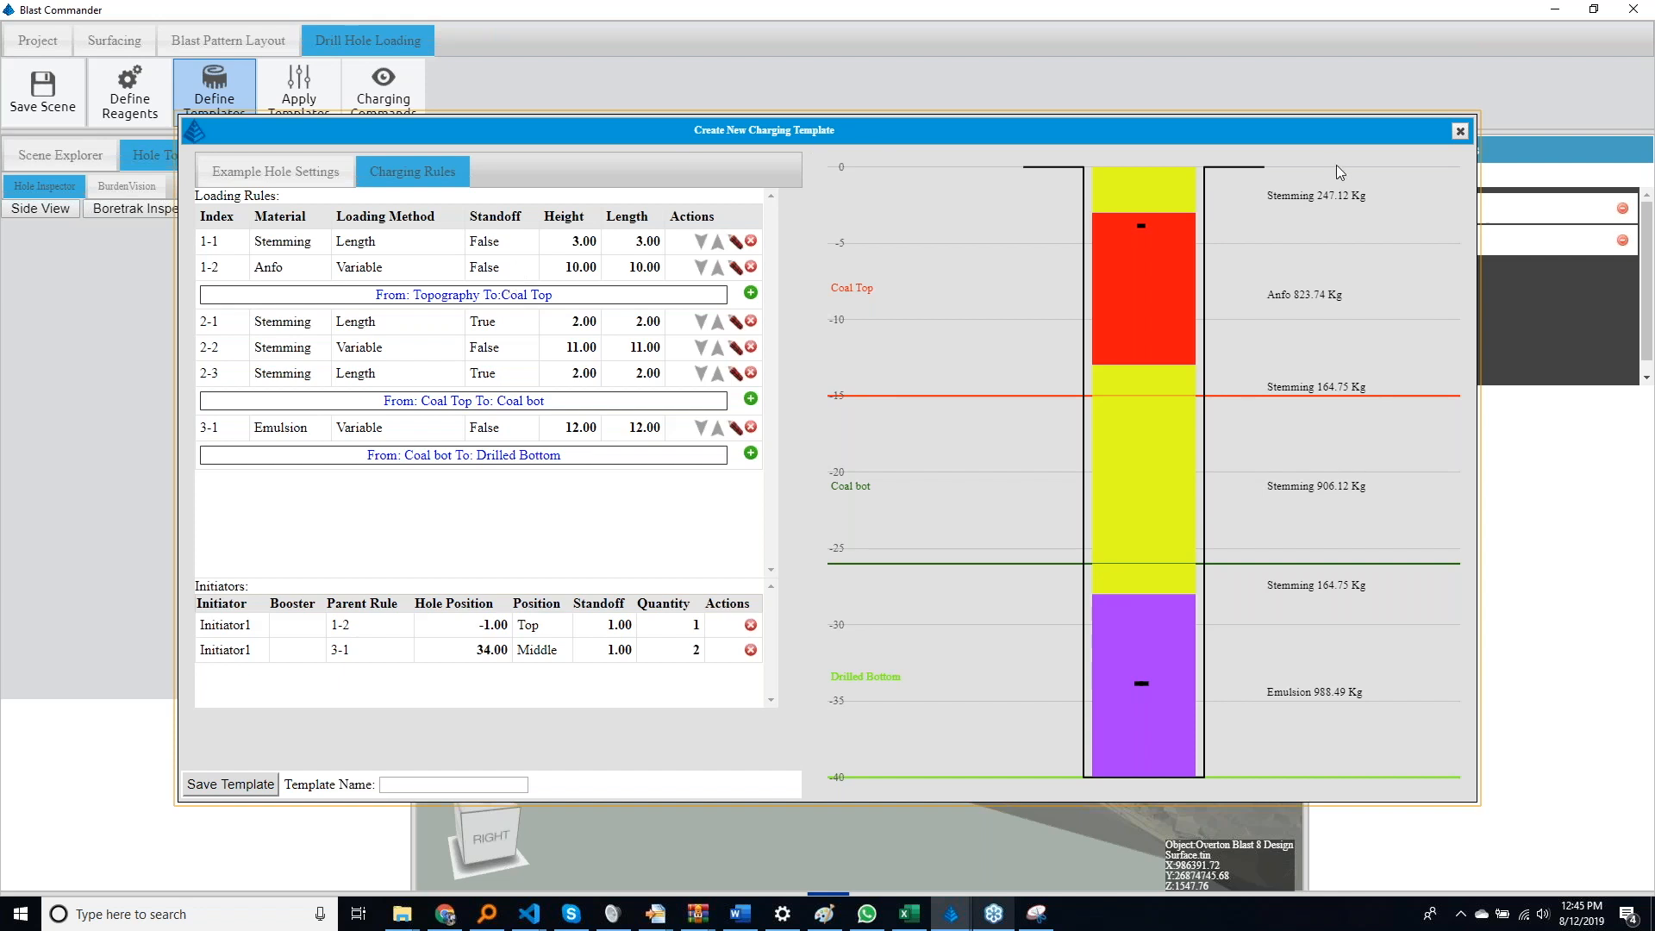
{"action": "left_click", "coordinate": [1461, 132]}
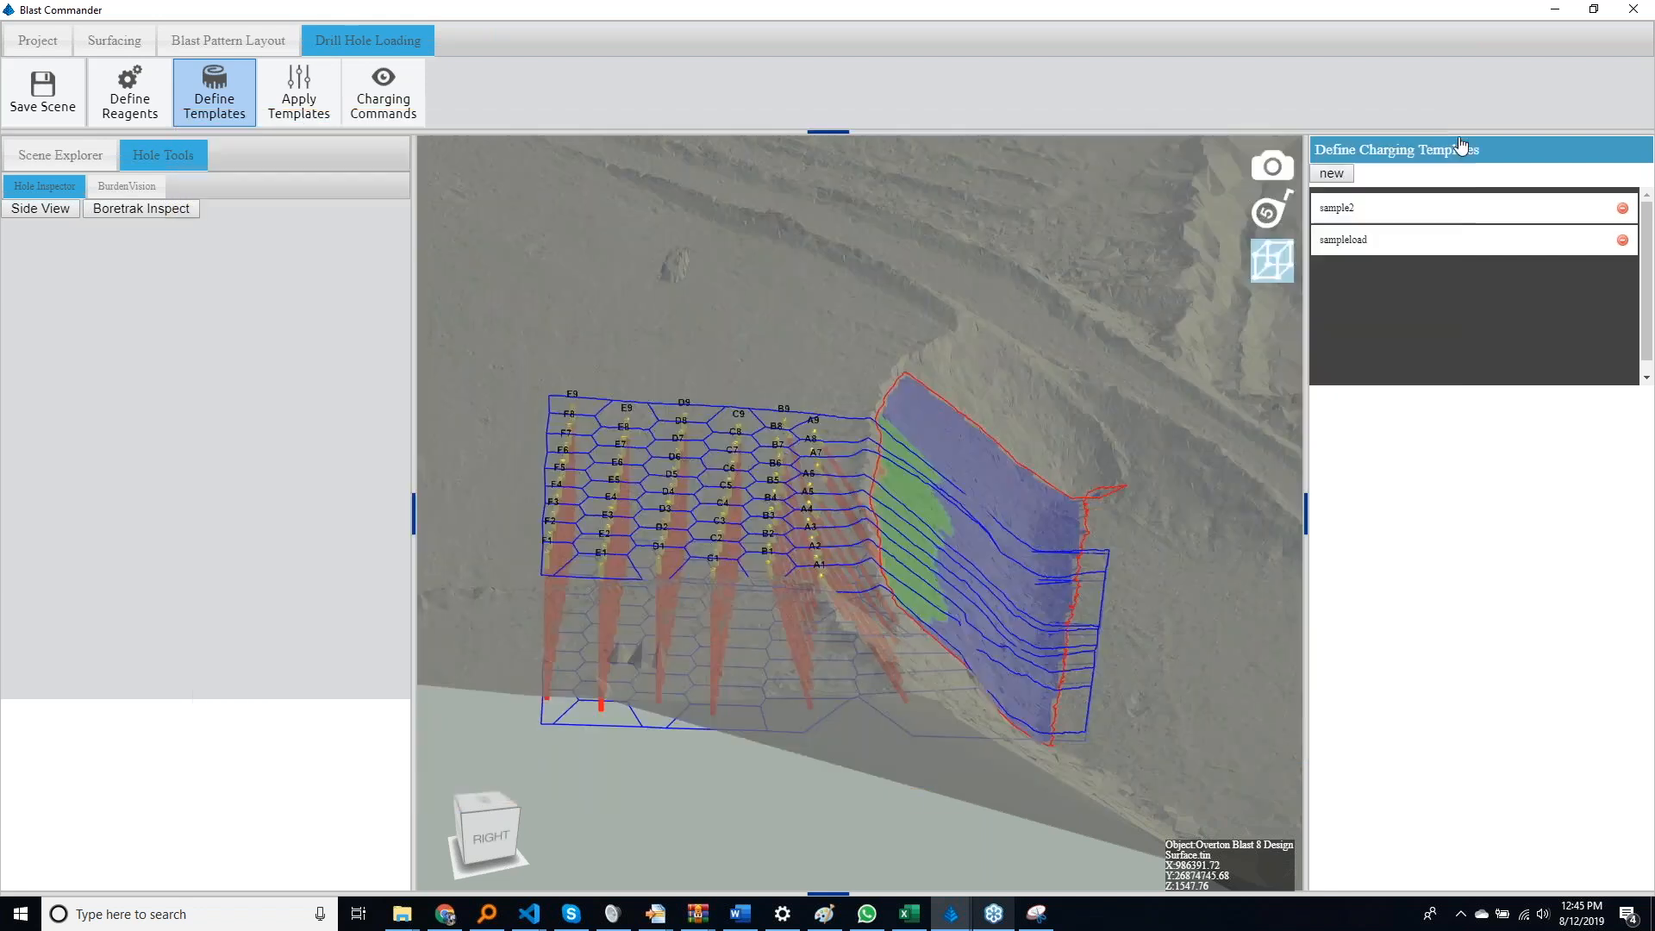